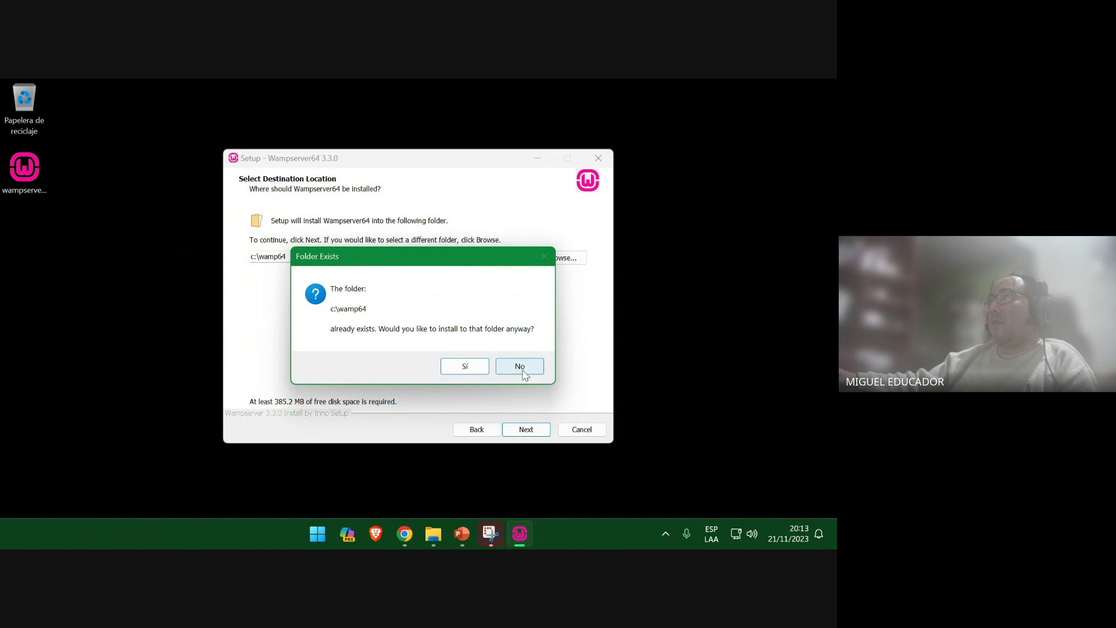
Decline installing Wampserver64 into the already existing c:\wamp64 folder, checking the destination prompt a second time
left_click(520, 368)
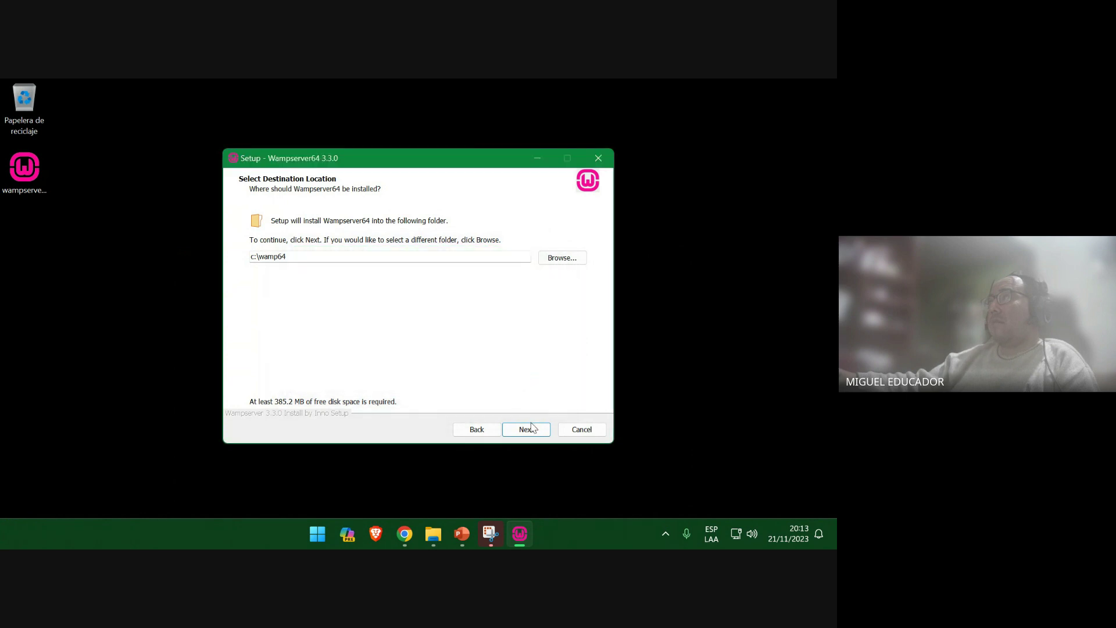
left_click(531, 427)
left_click(475, 370)
left_click(523, 361)
left_click(143, 379)
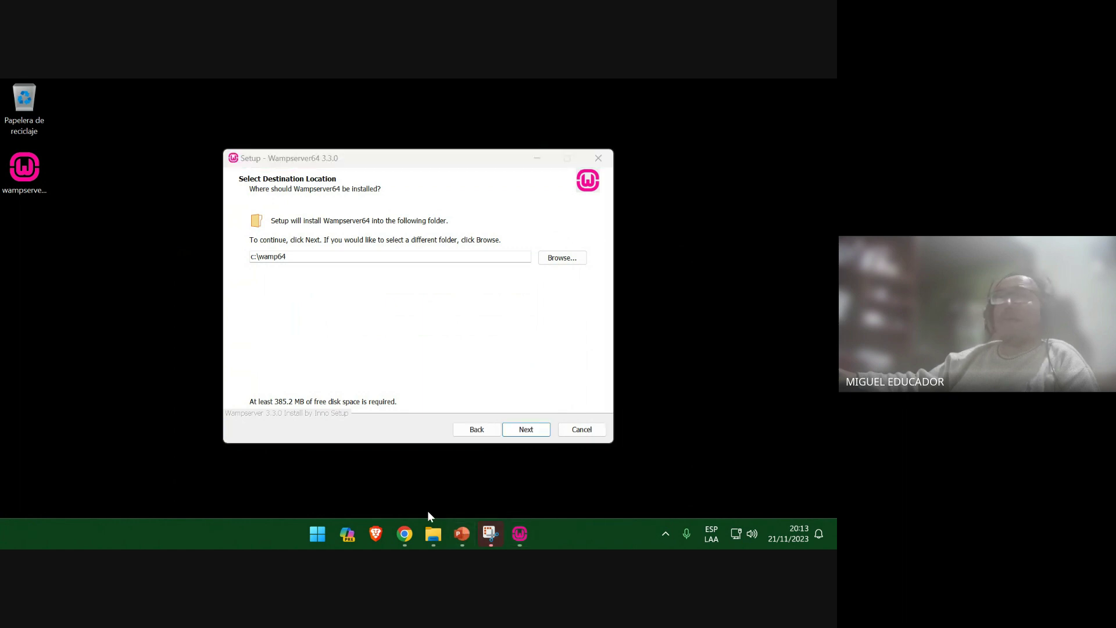
Switch to the PowerPoint presentation, delete the last three installer screenshot slides (17 to 19), save the file and minimize it
left_click(467, 532)
left_click(39, 269)
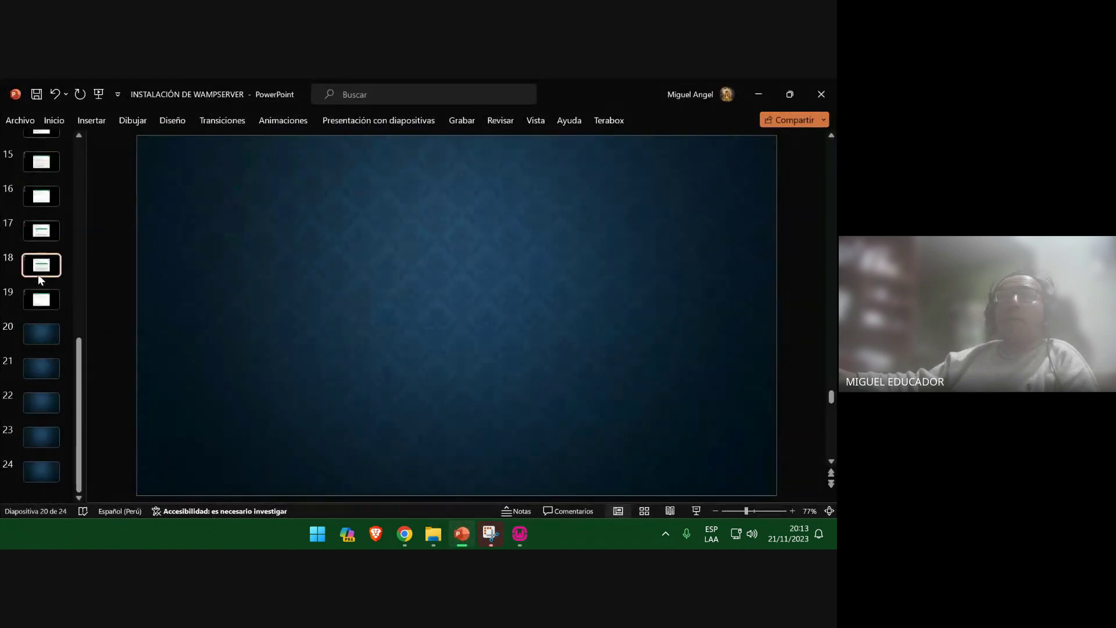
key("Delete")
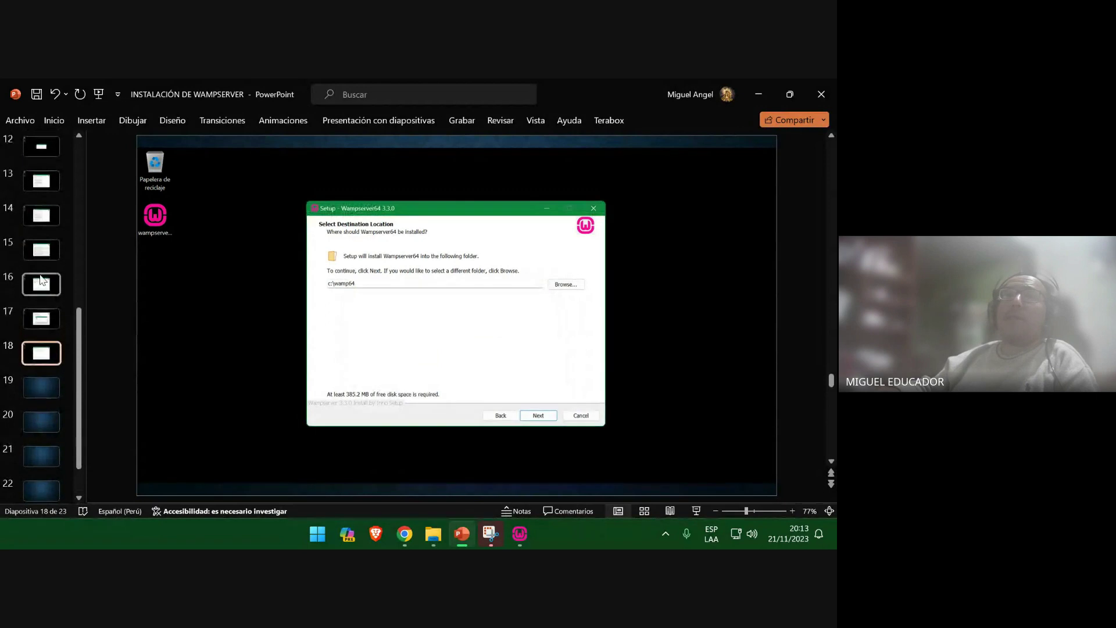
key("Delete")
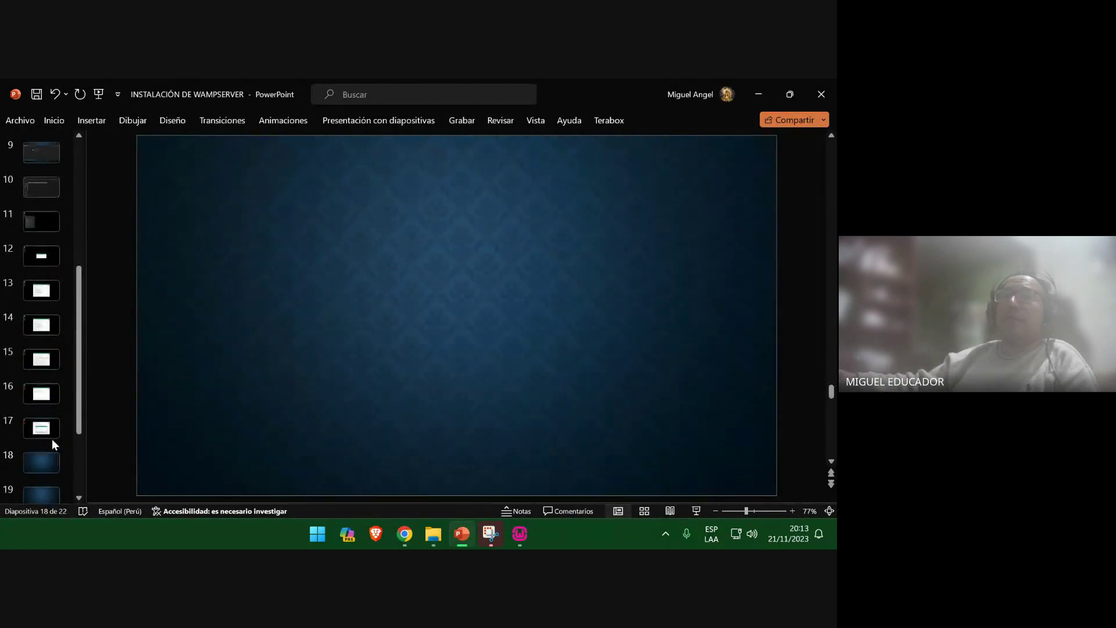
left_click(48, 437)
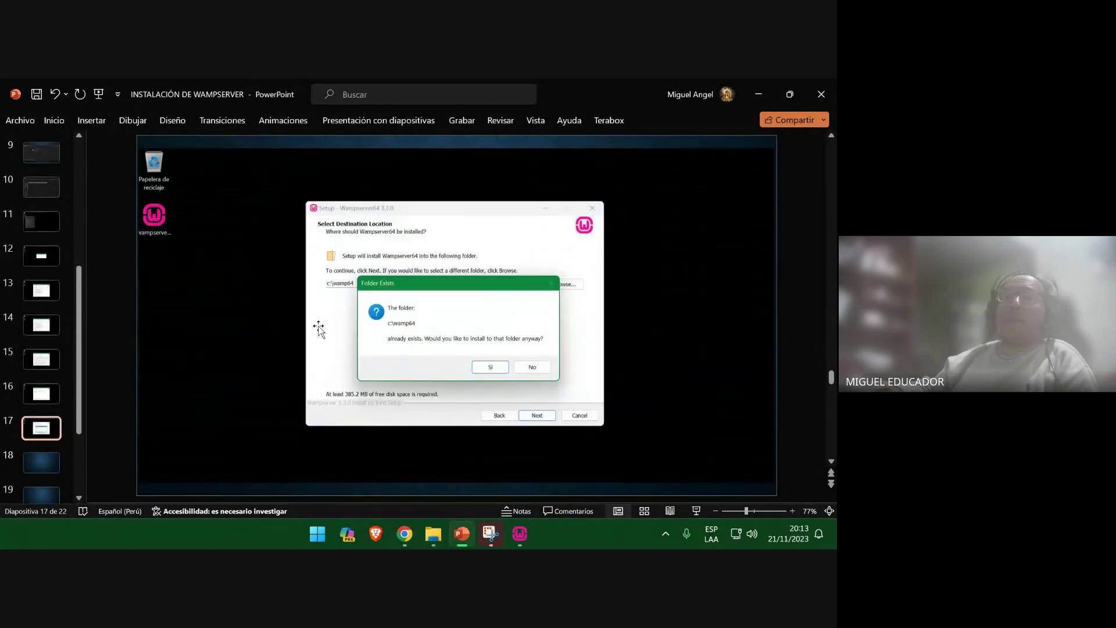
key("Delete")
left_click(39, 94)
left_click(754, 83)
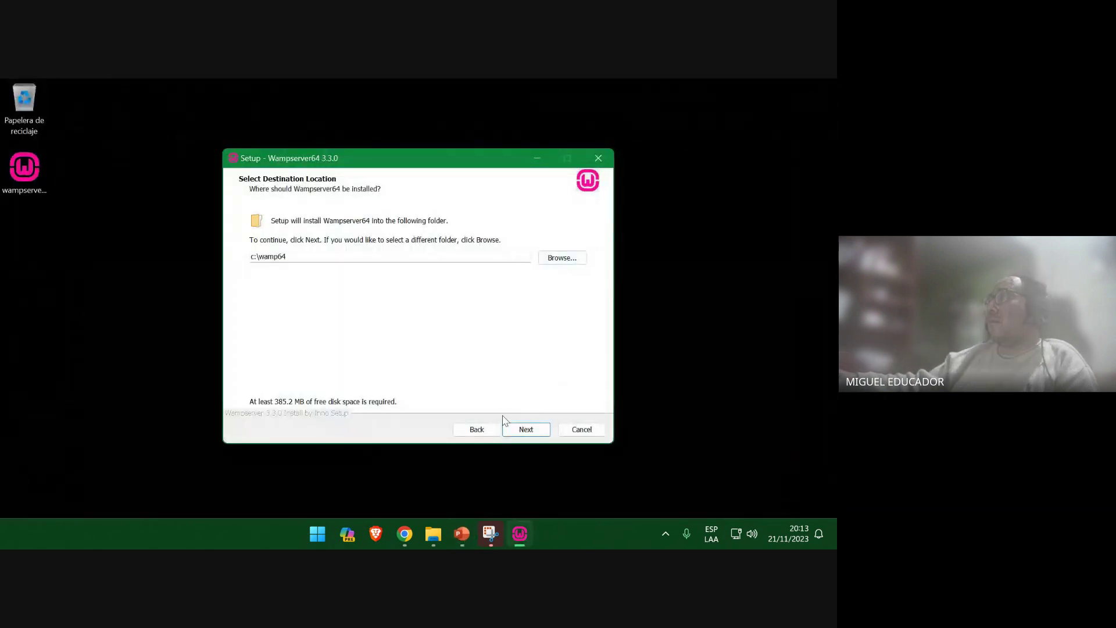
Go back to the Information page of the Wampserver64 setup and launch BCUninstaller
left_click(477, 430)
left_click(47, 243)
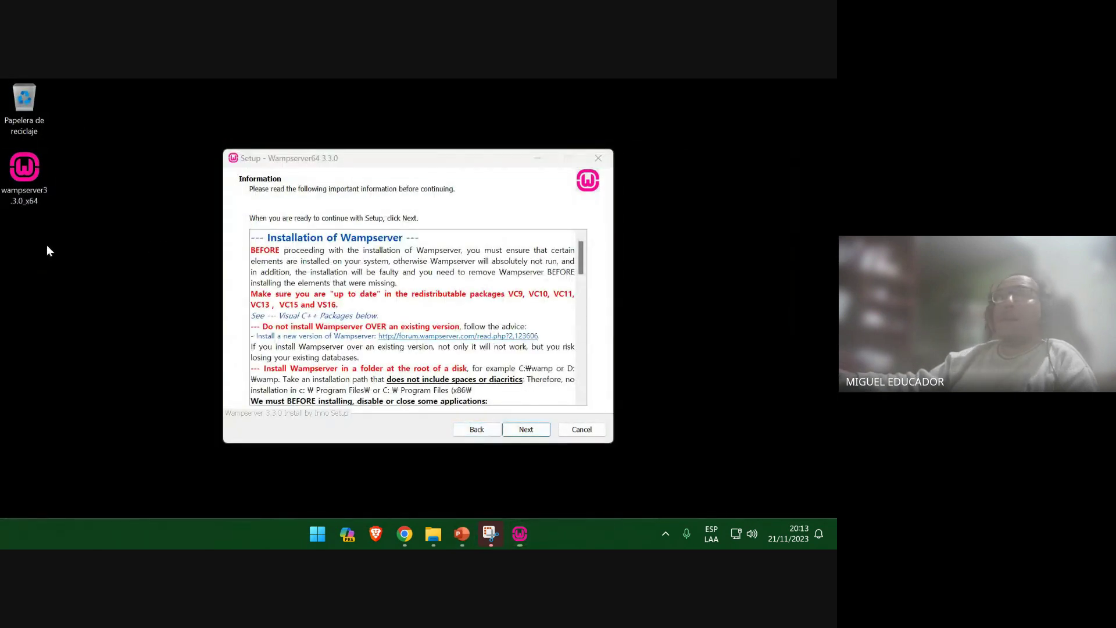
key("super")
type("BCUninstaller")
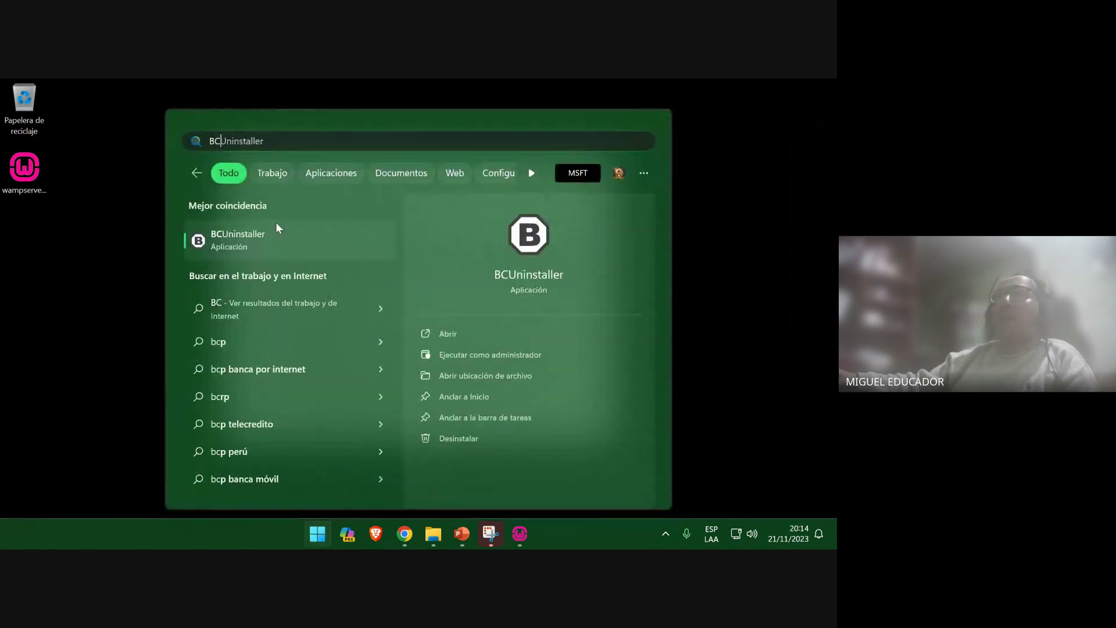
left_click(275, 223)
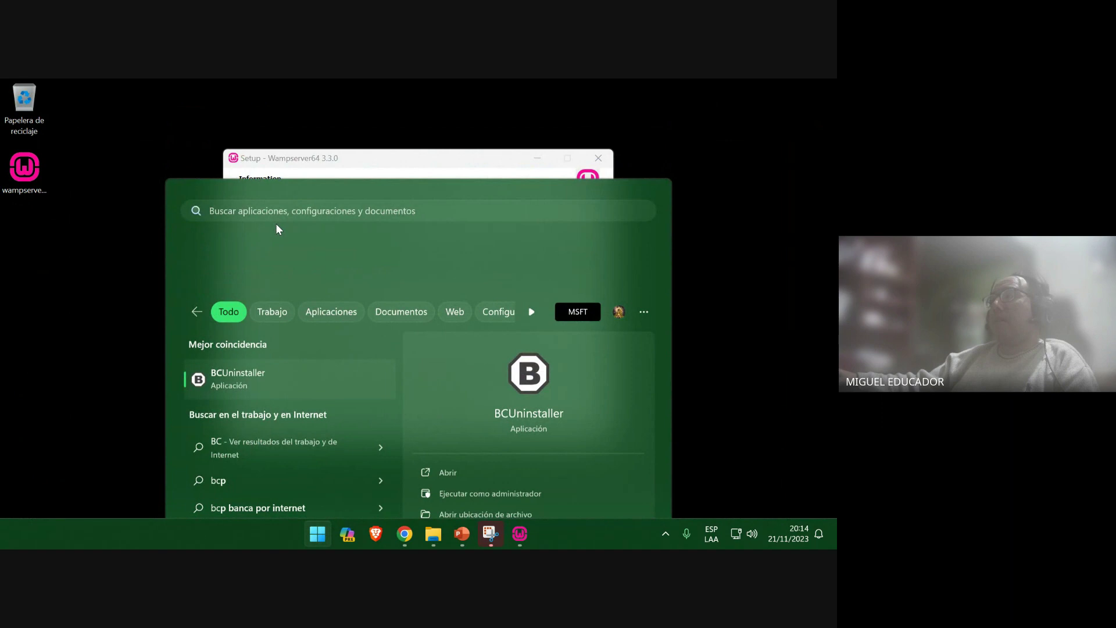
Switch to the Google Meet call in Chrome, admit everyone waiting to join, and minimize the browser
mouse_move(407, 539)
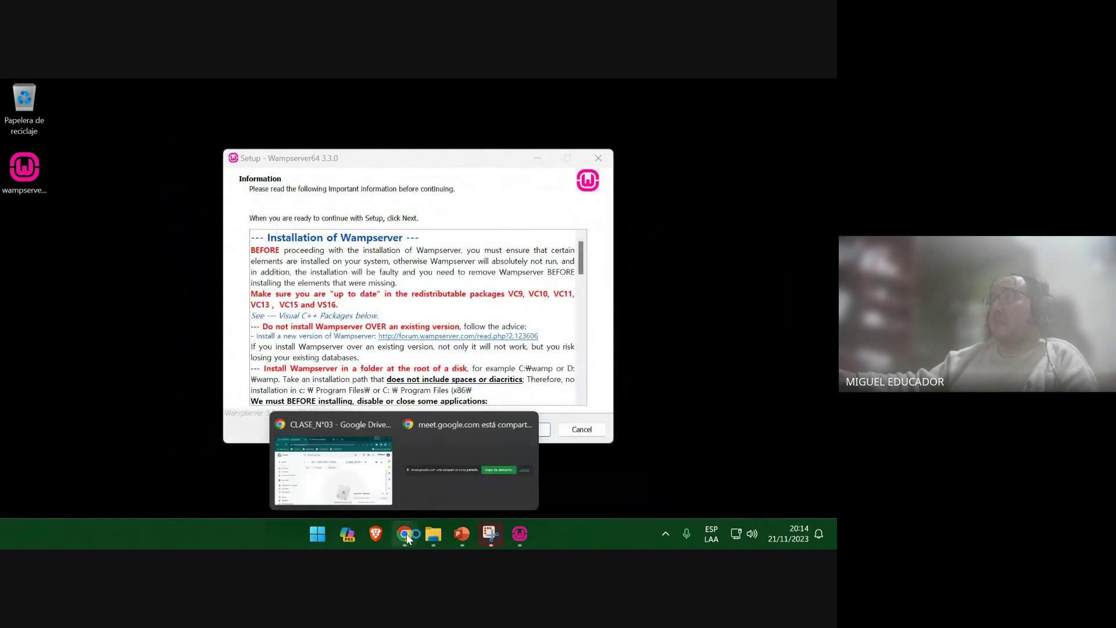
left_click(349, 459)
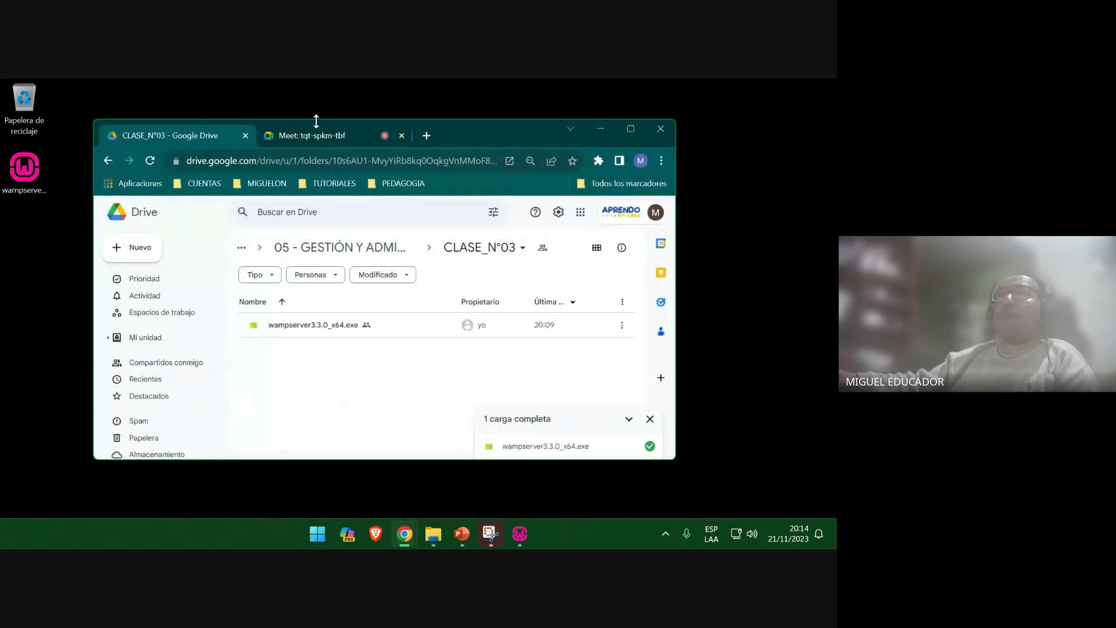
left_click(336, 135)
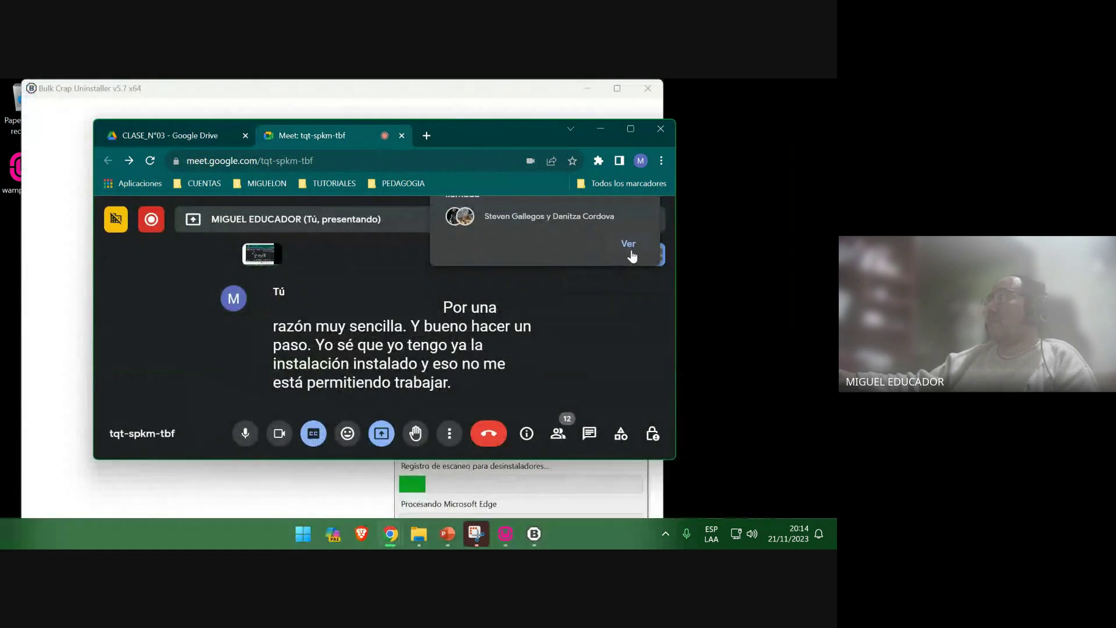
left_click(630, 250)
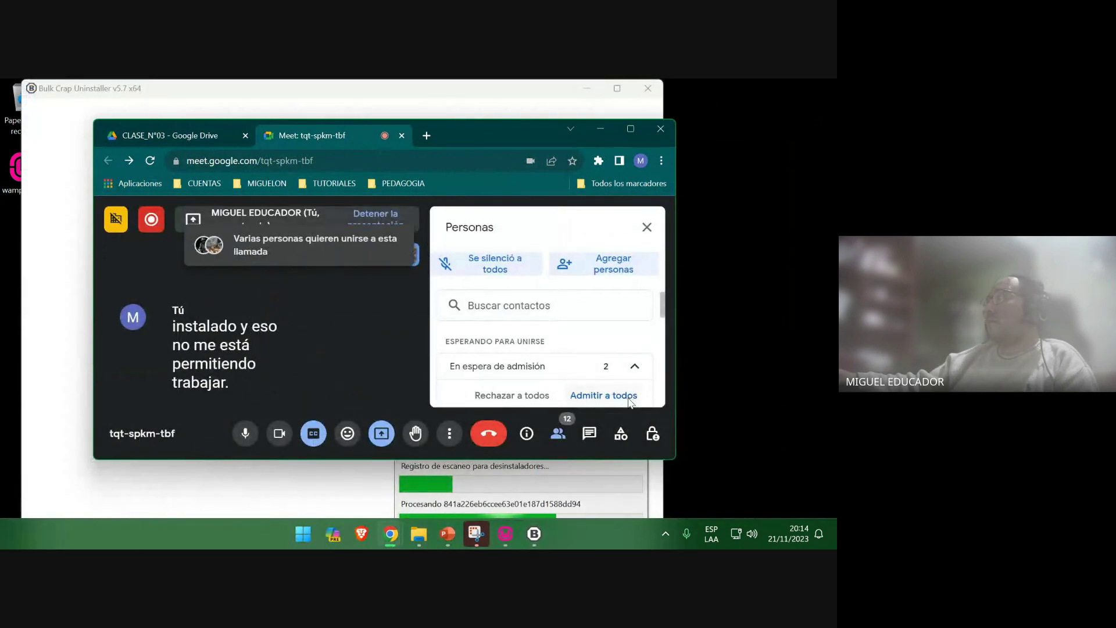
left_click(626, 396)
left_click(477, 361)
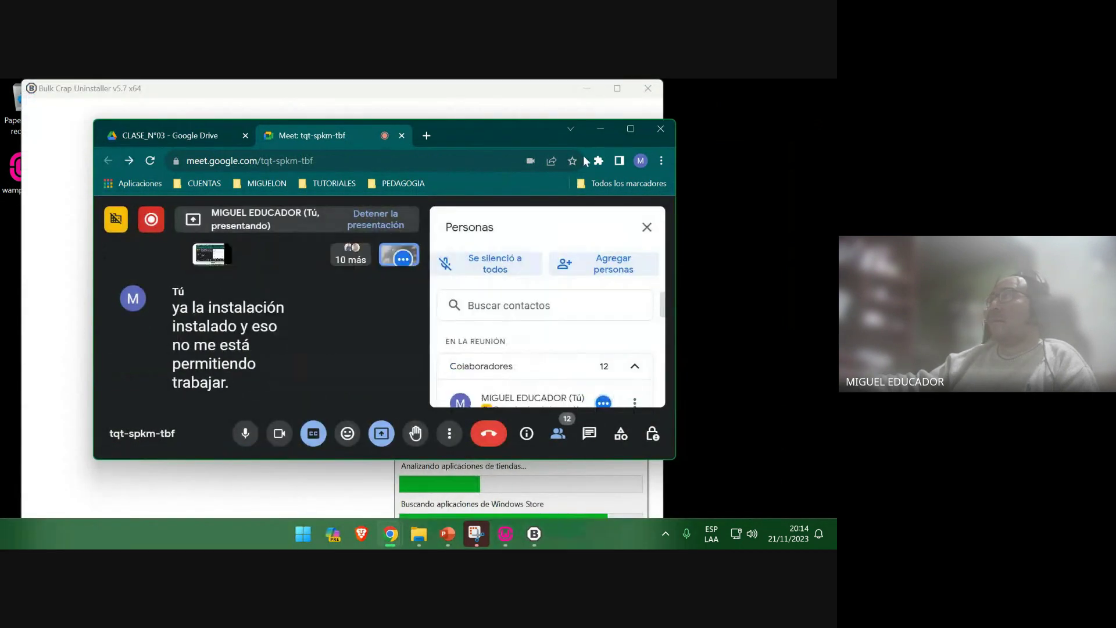
double_click(498, 134)
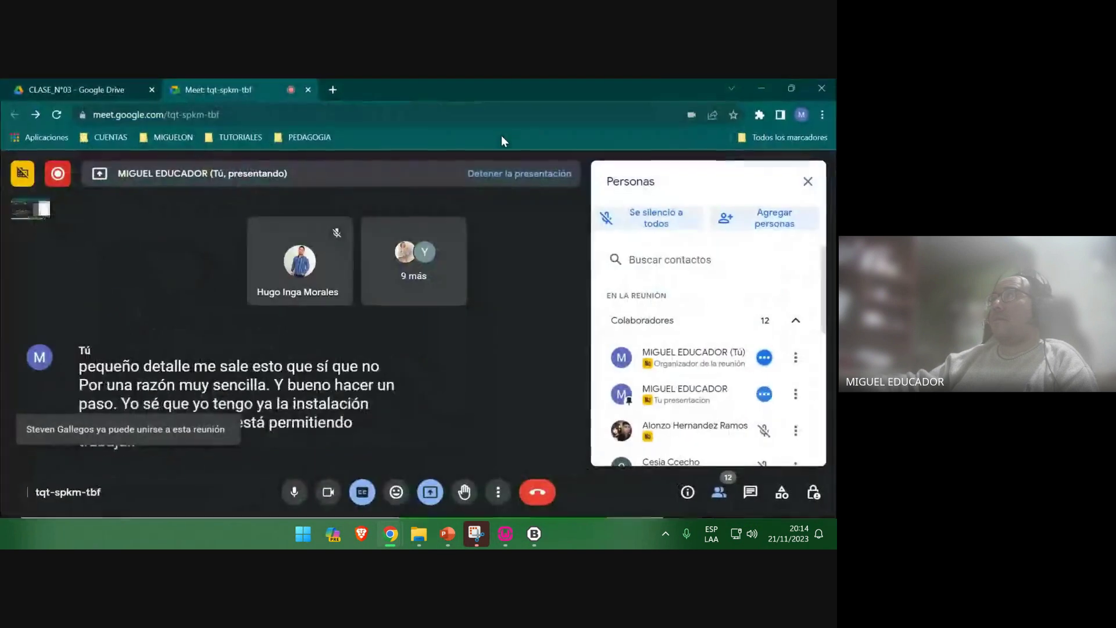
left_click(760, 88)
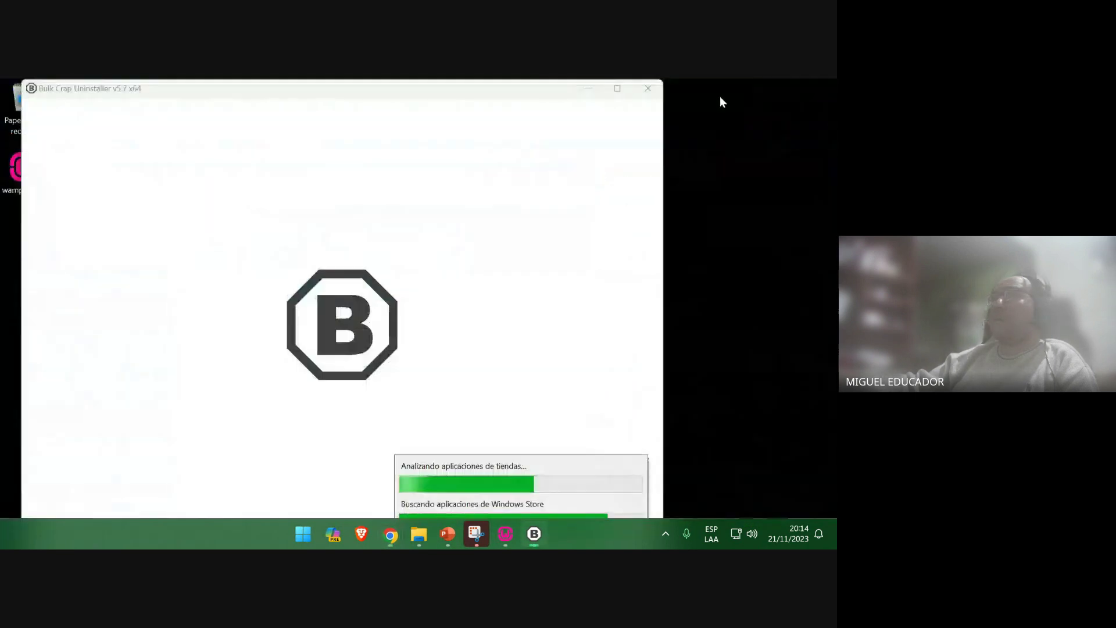
right_click(717, 194)
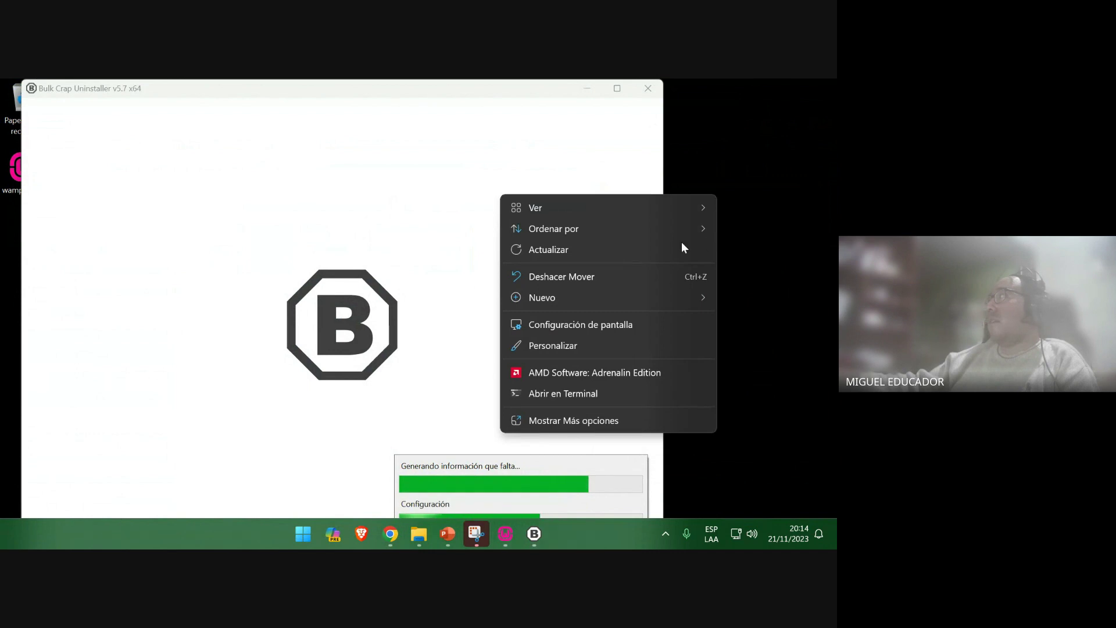
left_click(657, 255)
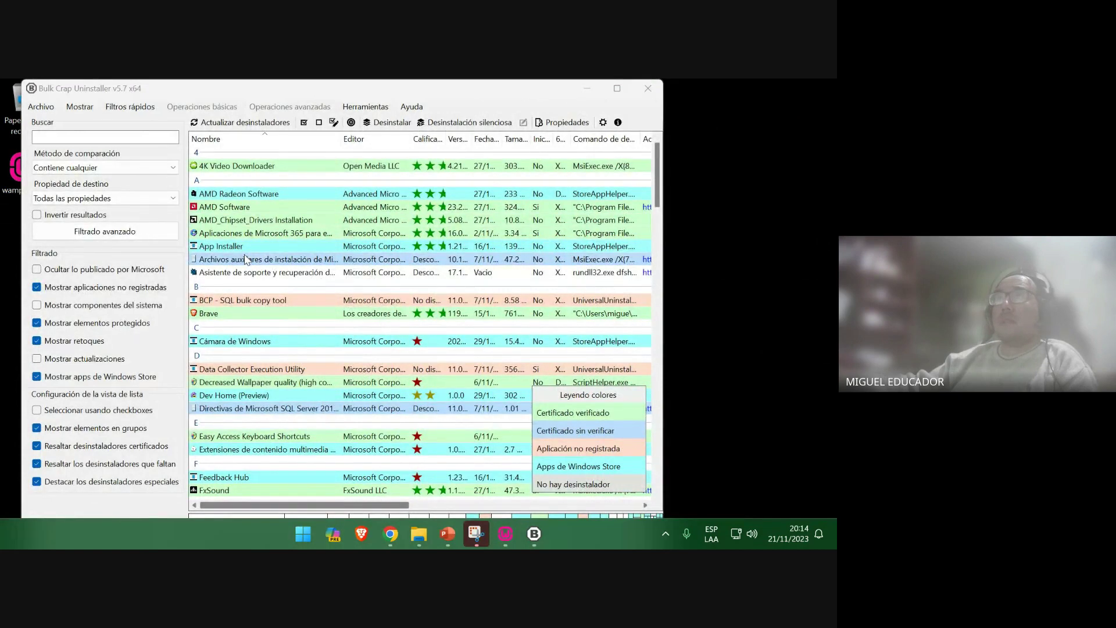
Sort the application list by name in reverse order and start uninstalling Wampserver64 3.3.0 with the preset uninstall options
scroll(245, 259, "down", 1)
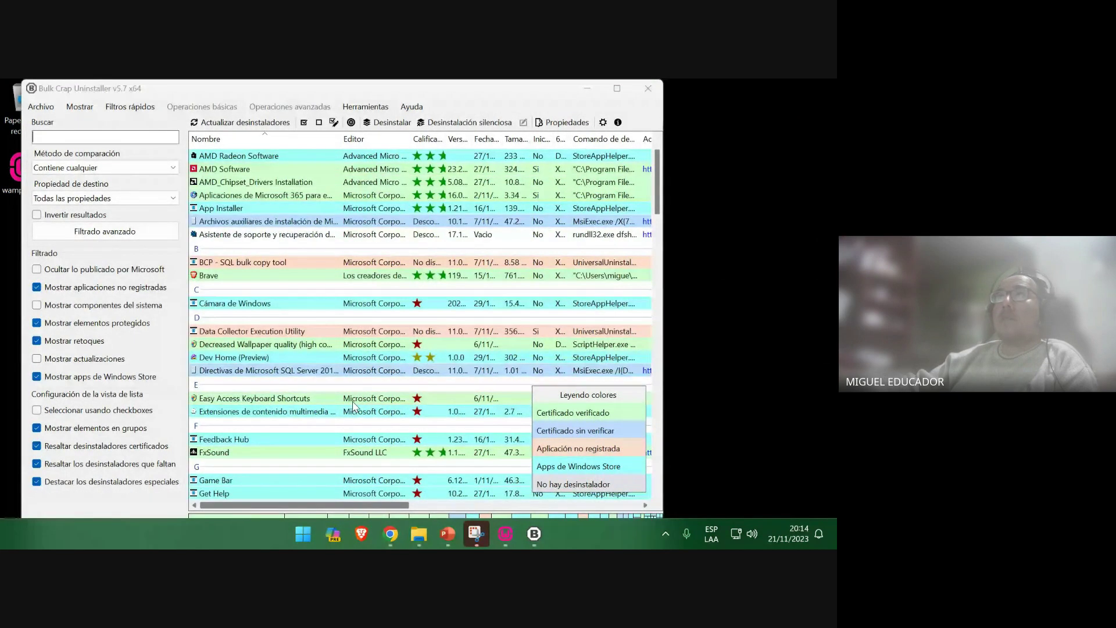
left_click(269, 139)
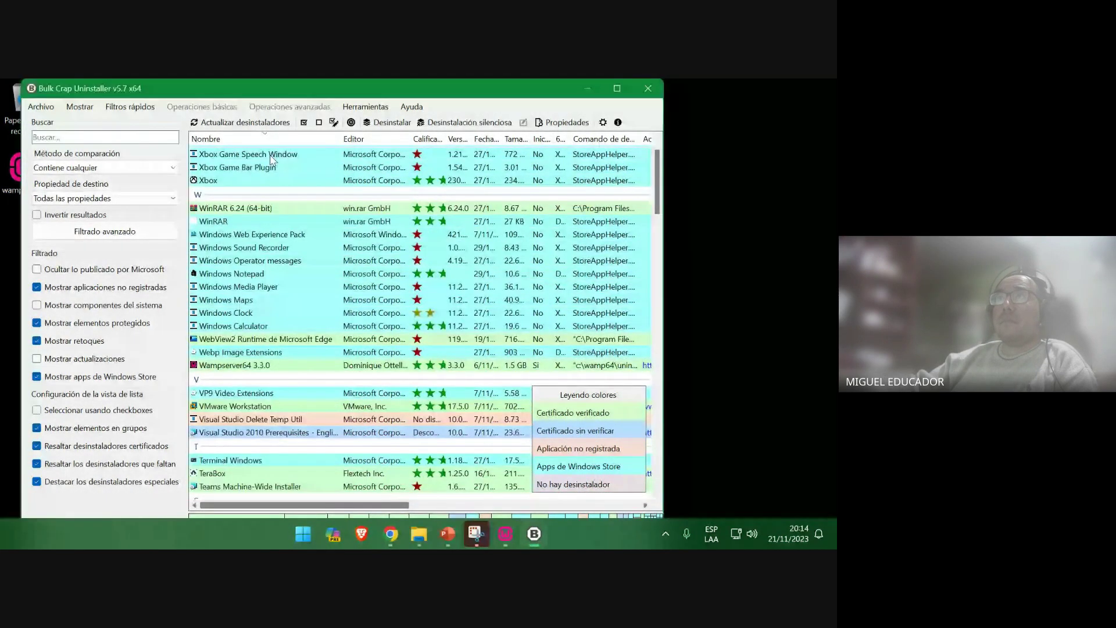
right_click(260, 366)
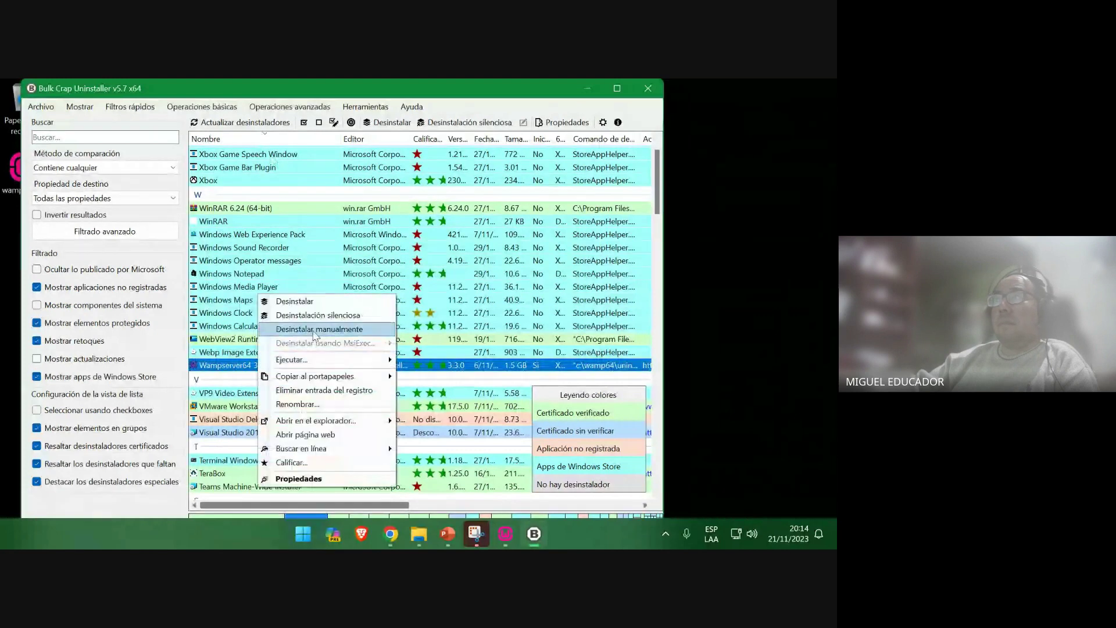
left_click(321, 307)
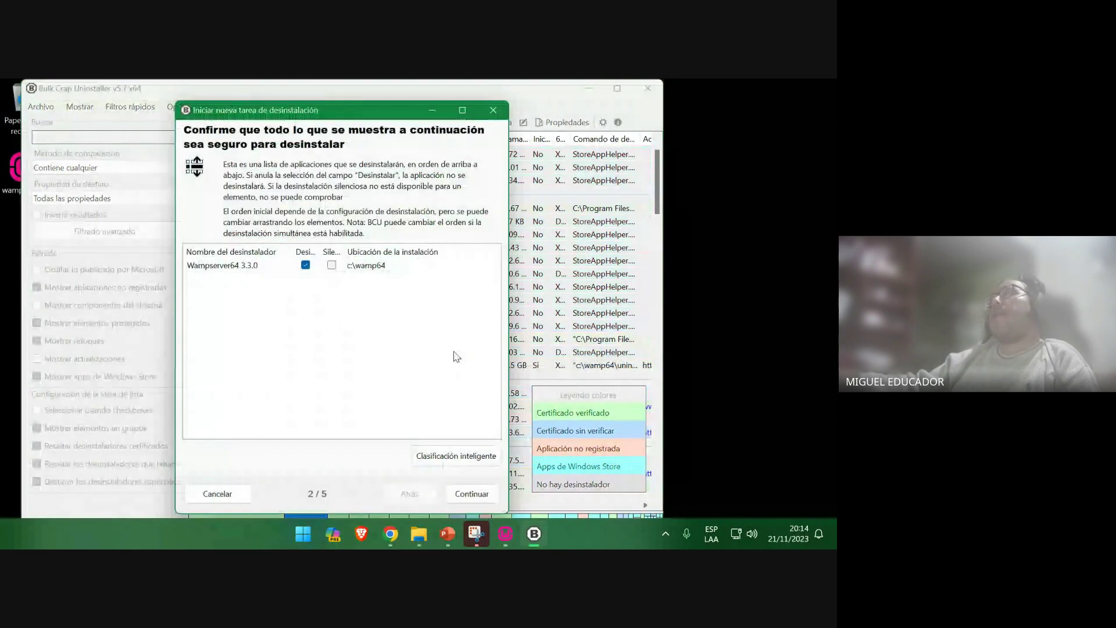
left_click(476, 496)
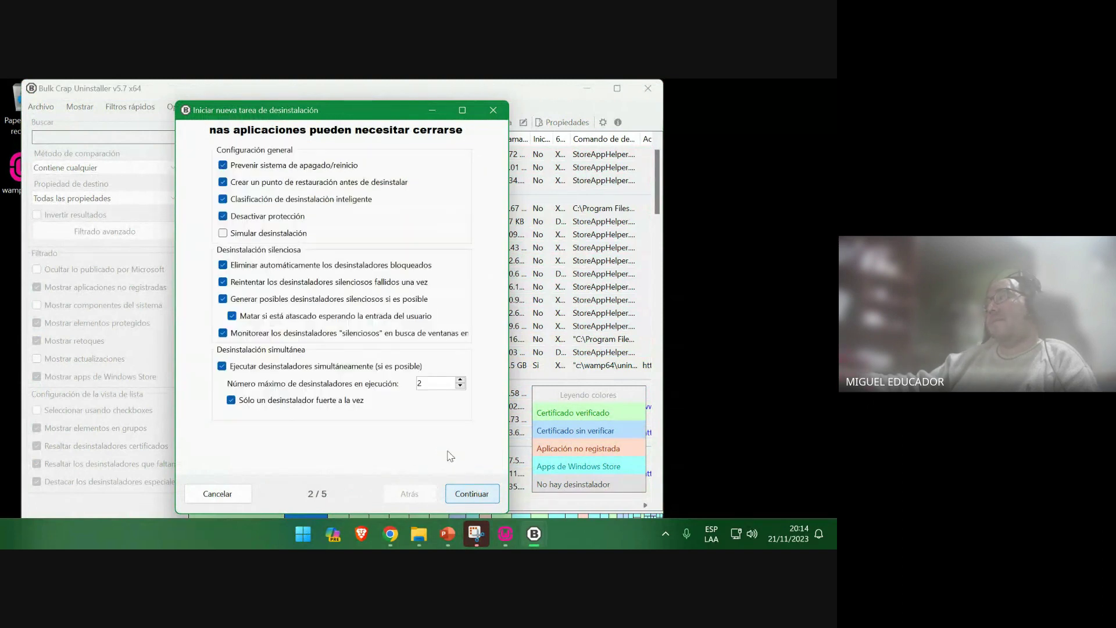
left_click(472, 494)
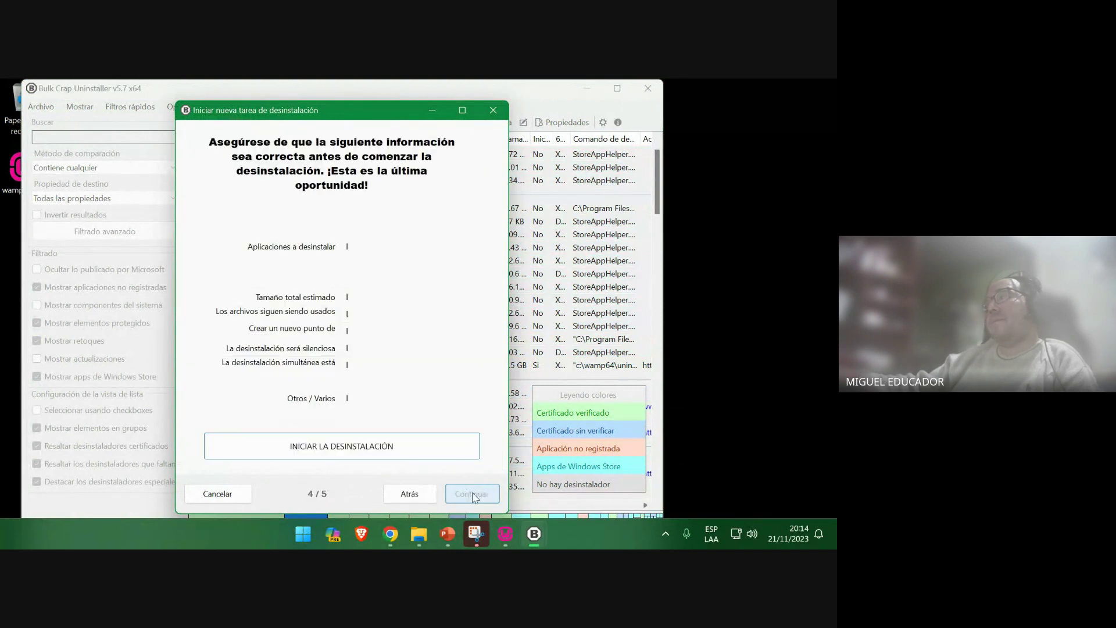
left_click(439, 446)
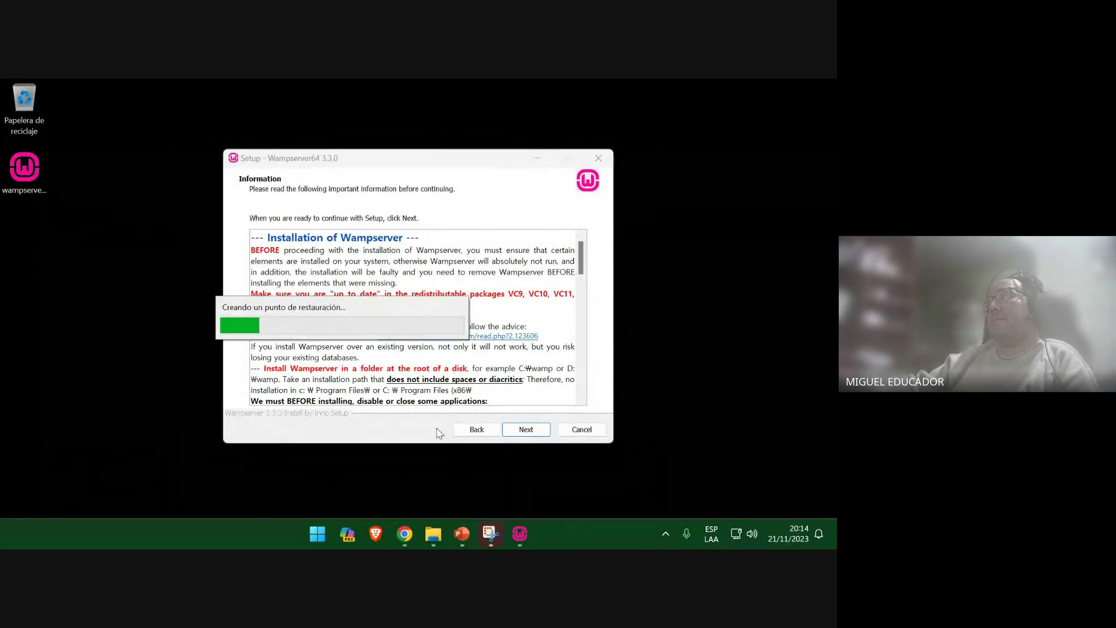
right_click(70, 220)
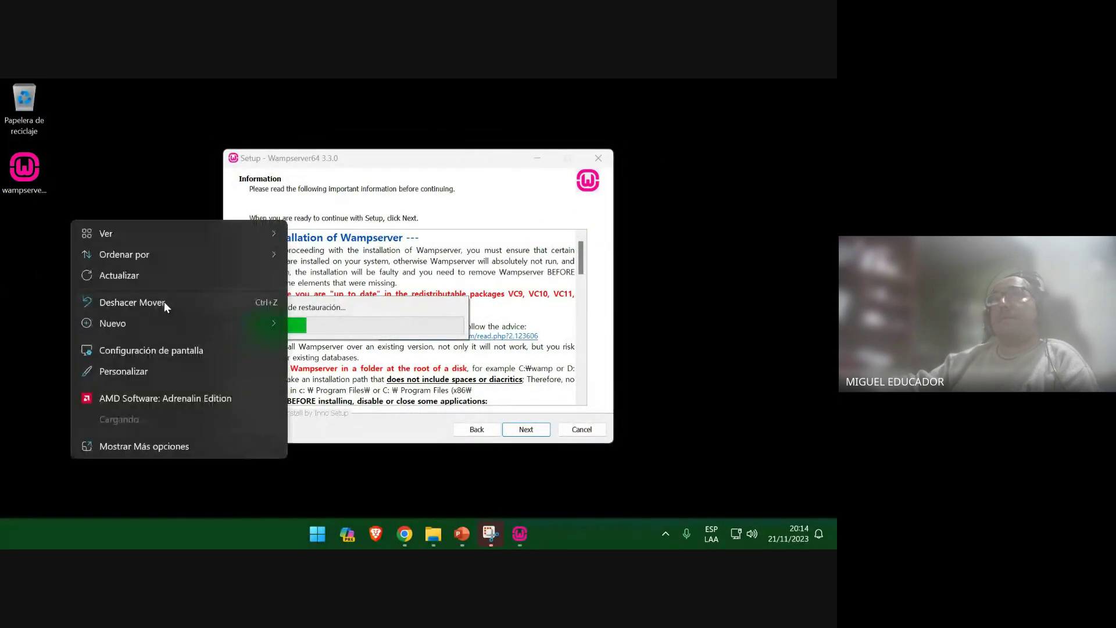
left_click(145, 272)
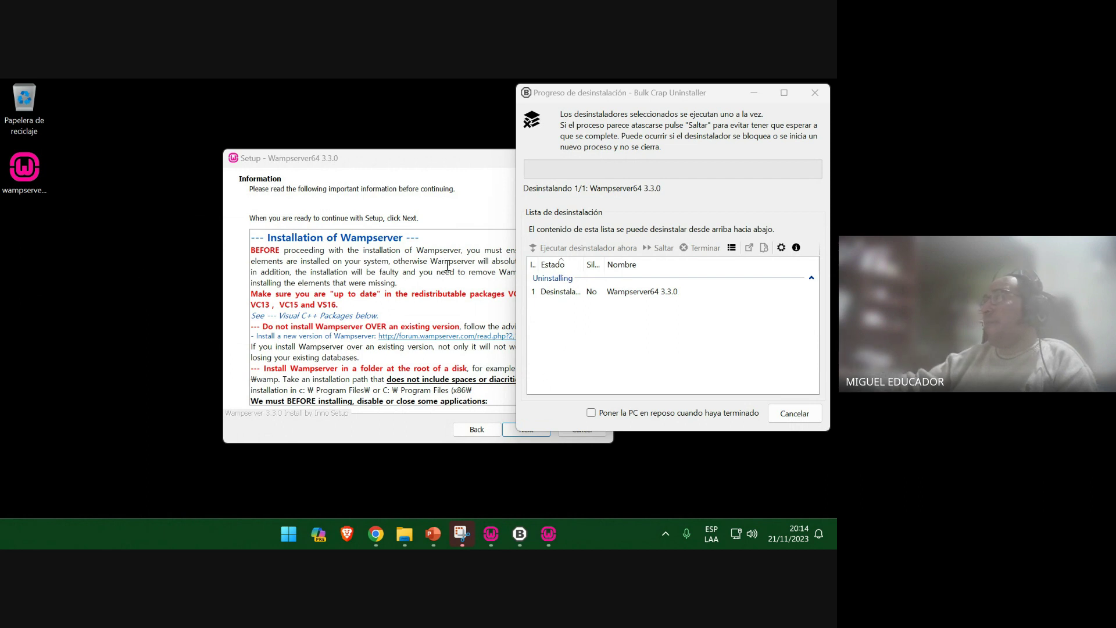
Cancel the open Wampserver64 3.3.0 setup wizard and confirm exiting it
left_click(457, 169)
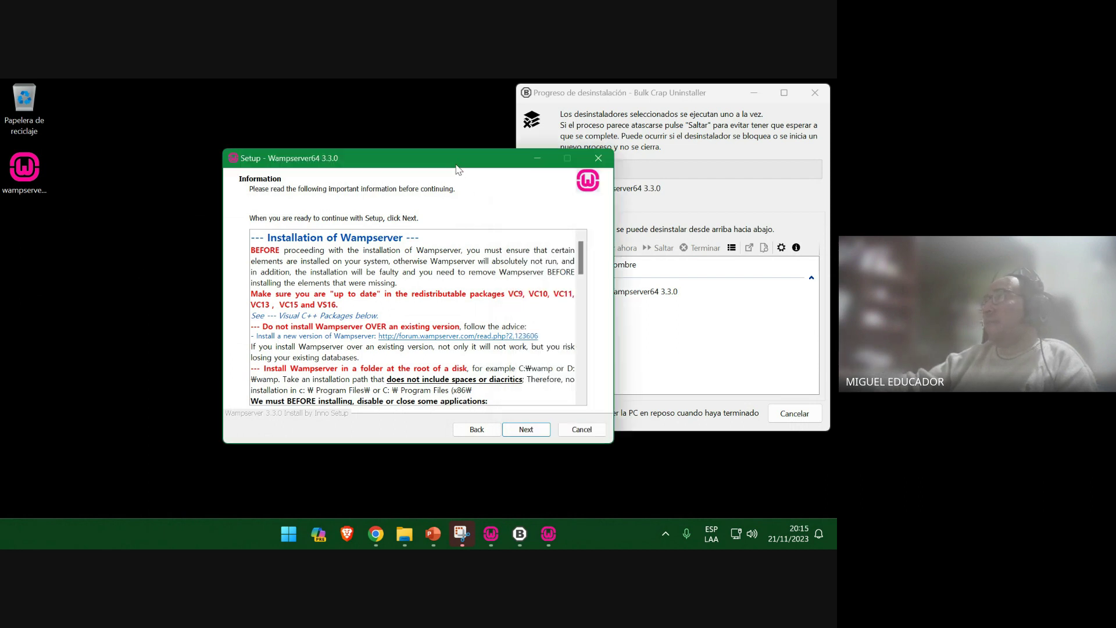
left_click(581, 429)
left_click(481, 389)
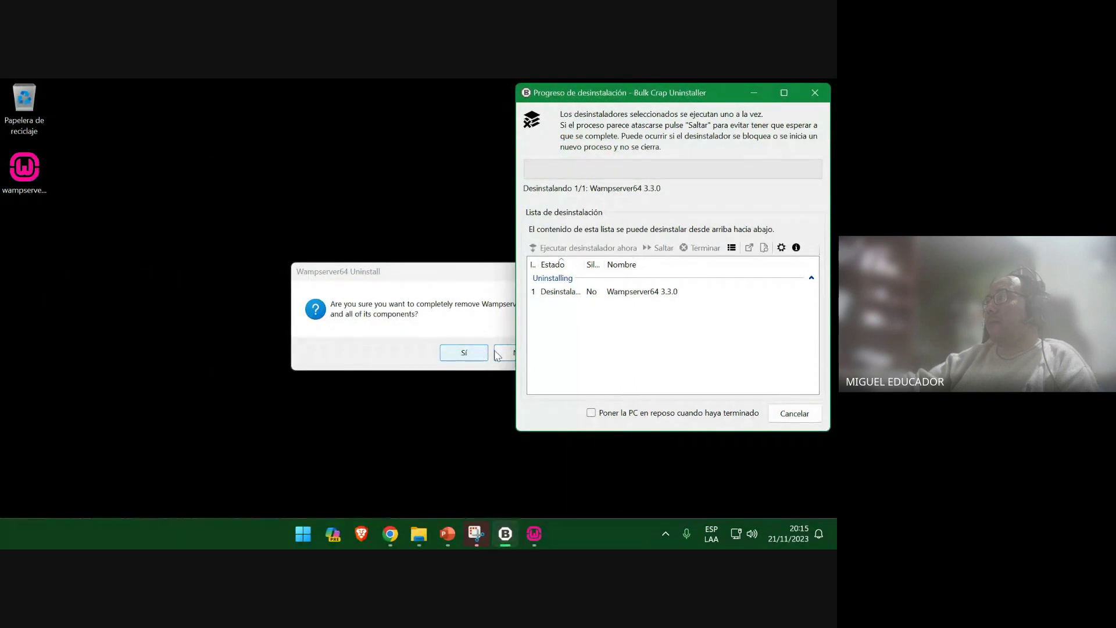
Confirm the complete removal of Wampserver64 and all of its components
left_click(464, 353)
left_click(483, 377)
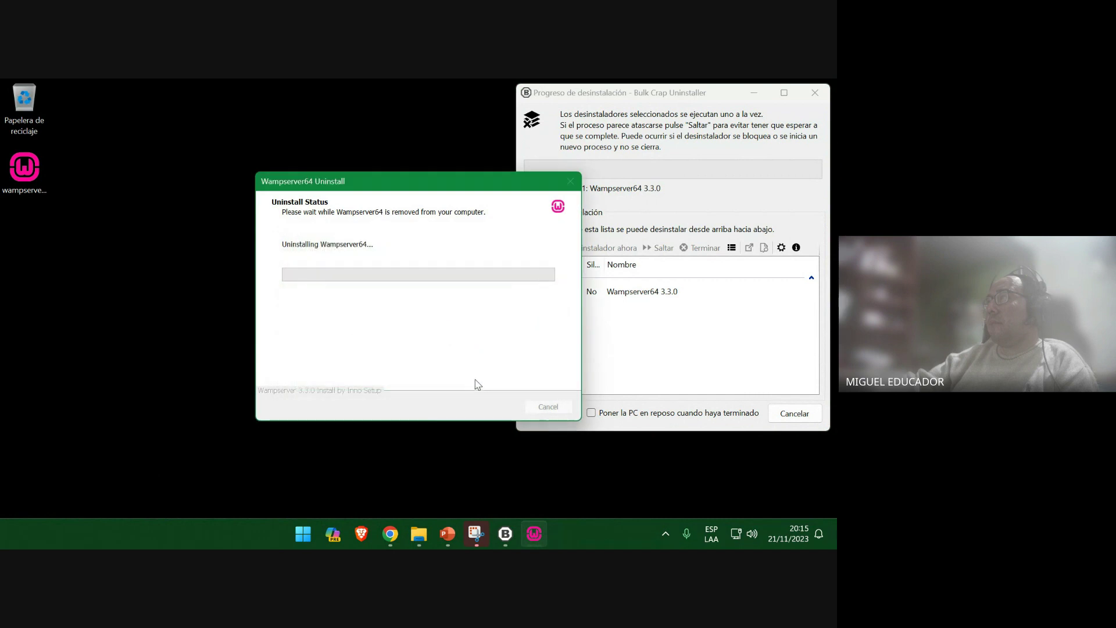
right_click(144, 273)
left_click(129, 271)
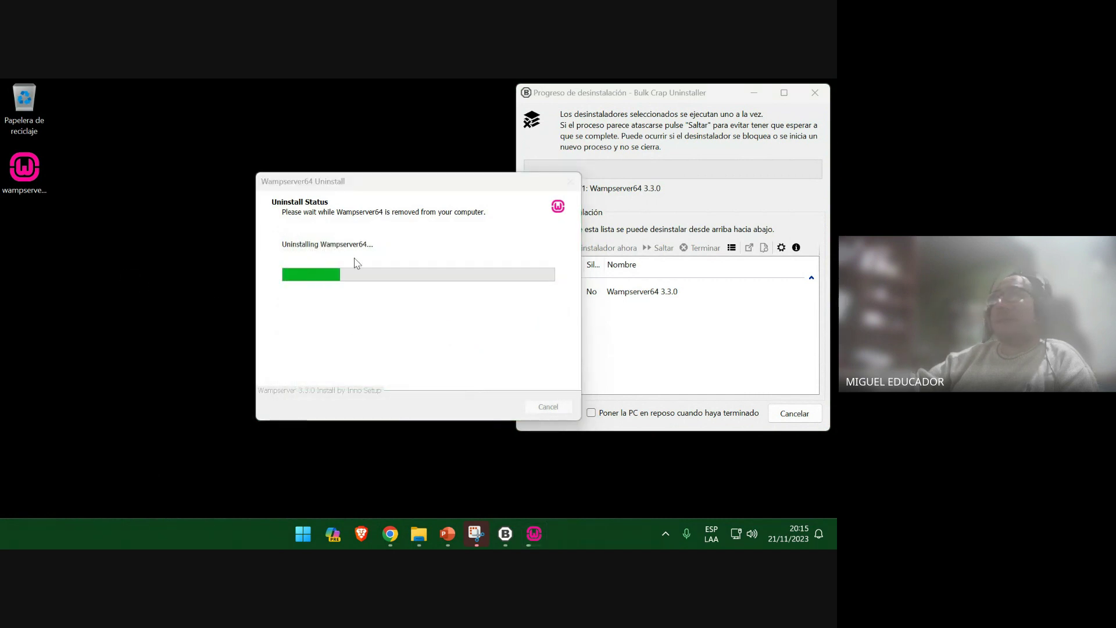
left_click_drag(409, 185, 314, 140)
right_click(86, 221)
left_click(157, 267)
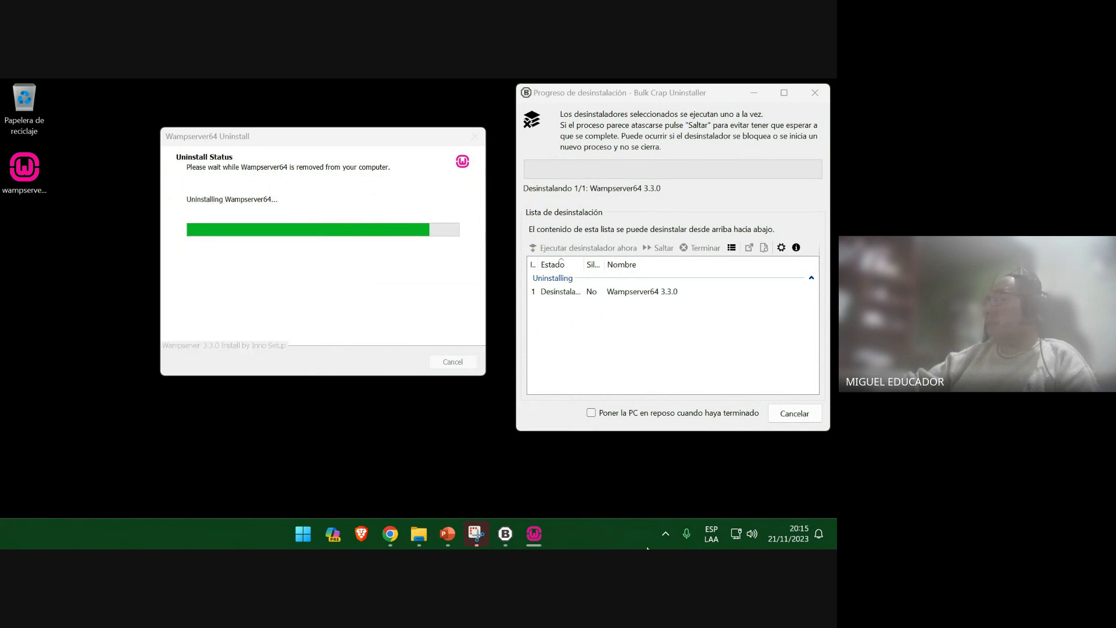
left_click(661, 533)
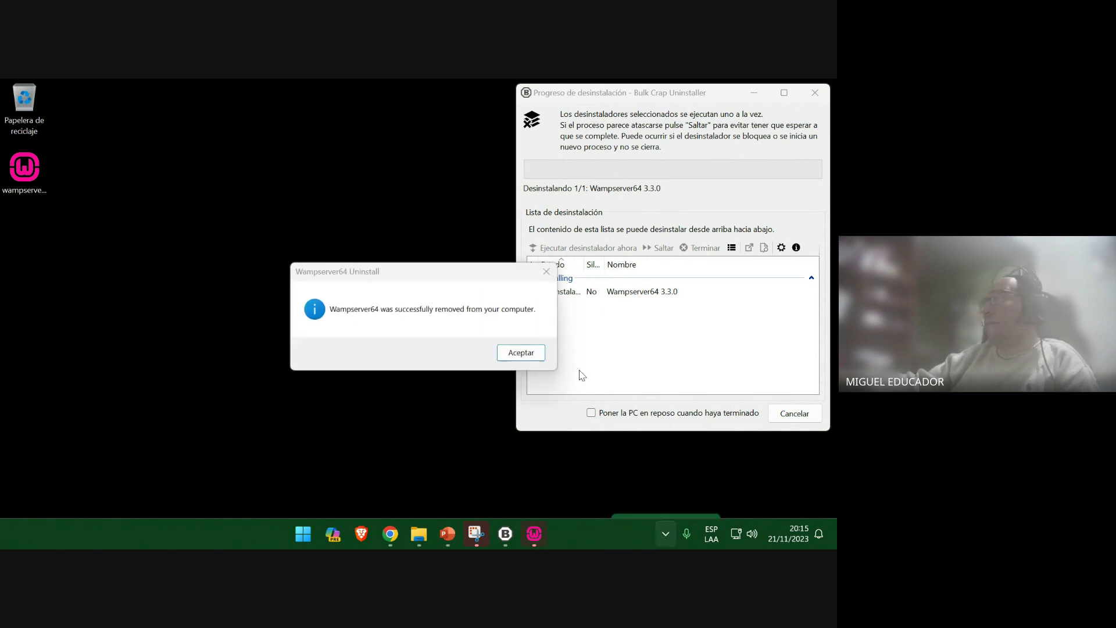
Acknowledge the completion notice of the Wampserver64 uninstaller
left_click(522, 368)
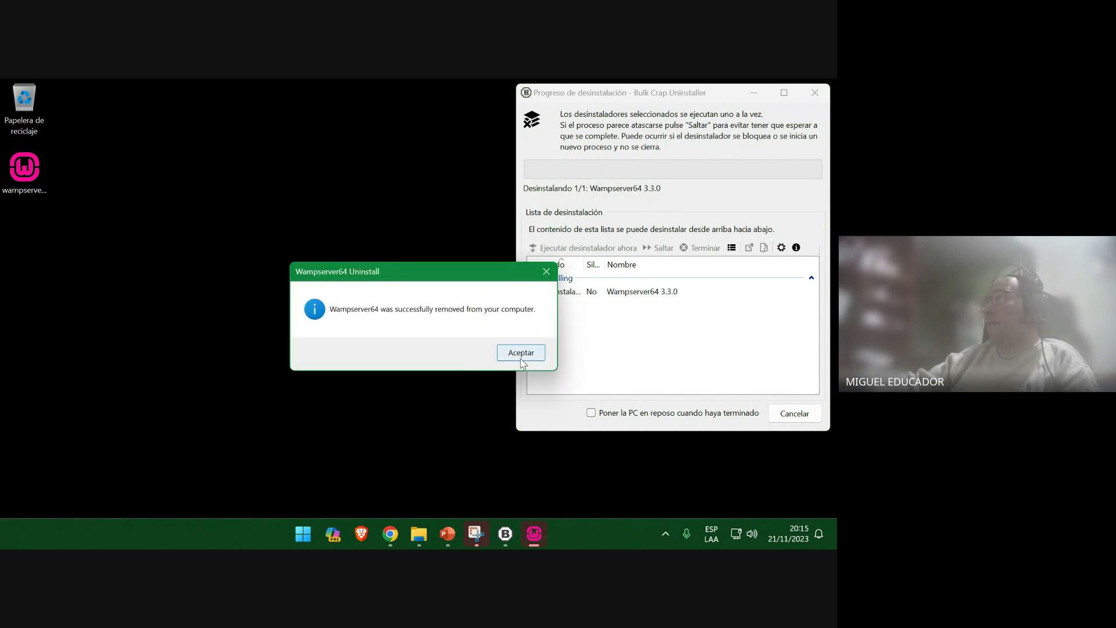
Dismiss the Wampserver64 removal notice and close the uninstall progress window to start the search for leftovers
left_click(521, 361)
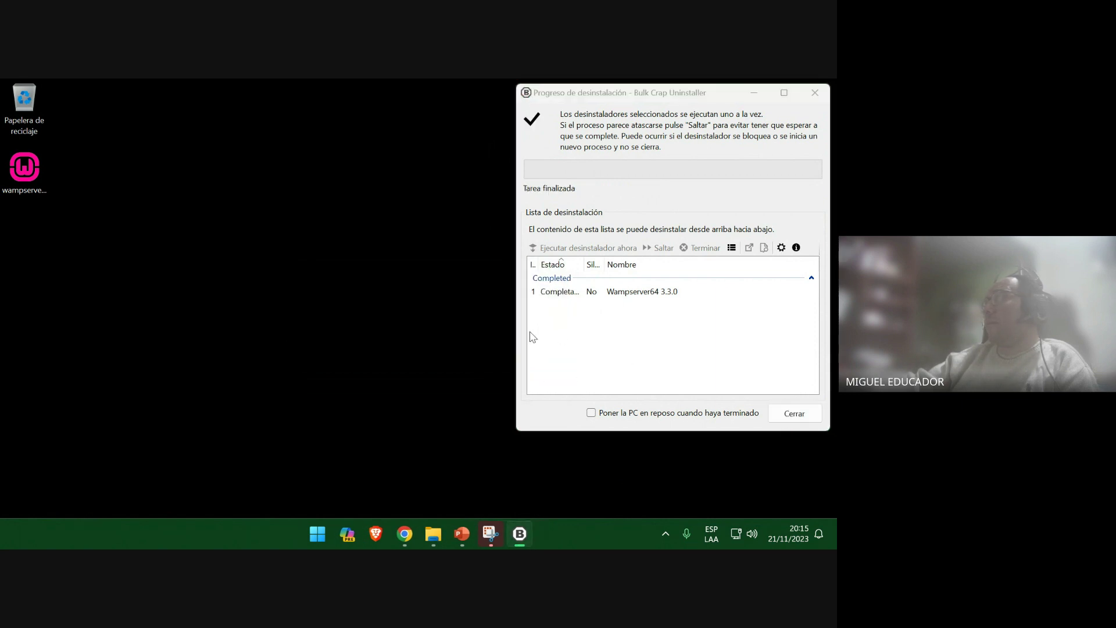
left_click(785, 414)
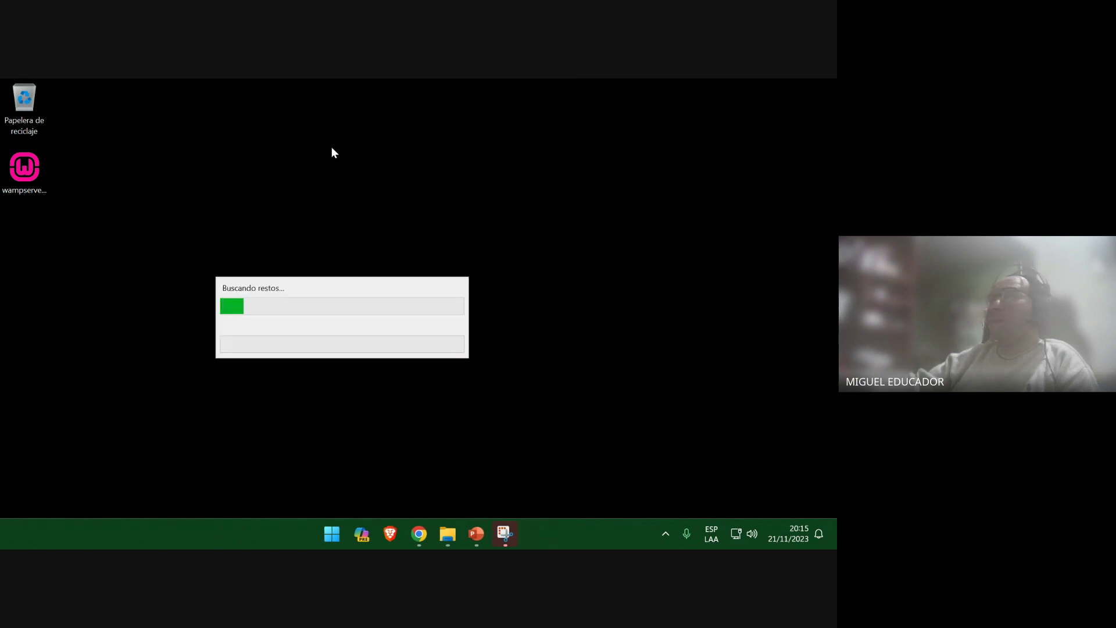
right_click(370, 189)
left_click(395, 210)
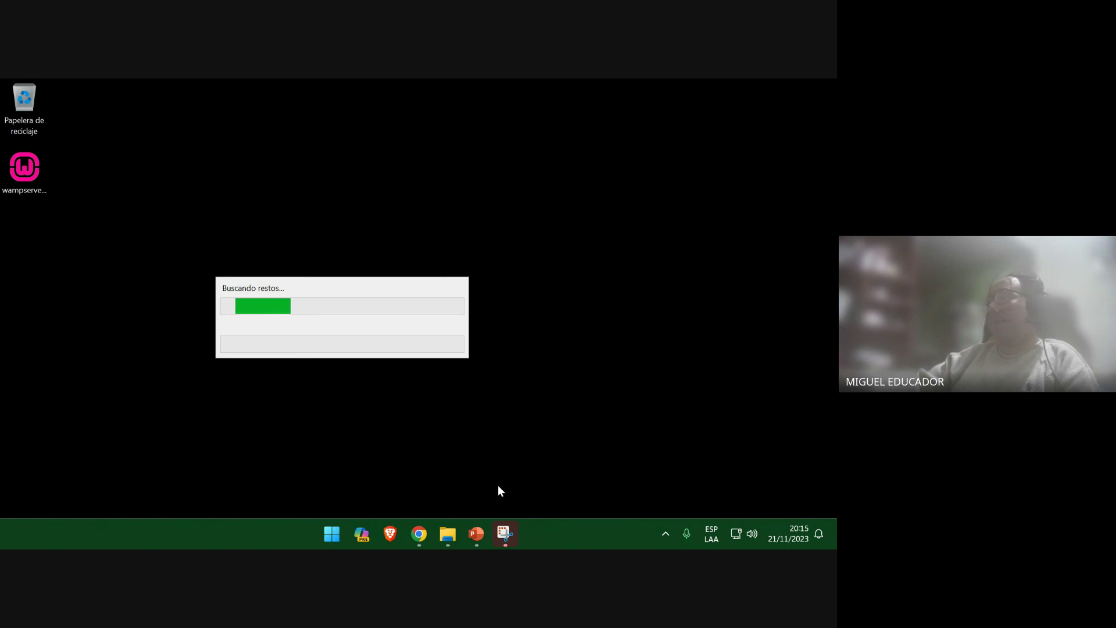
left_click(481, 534)
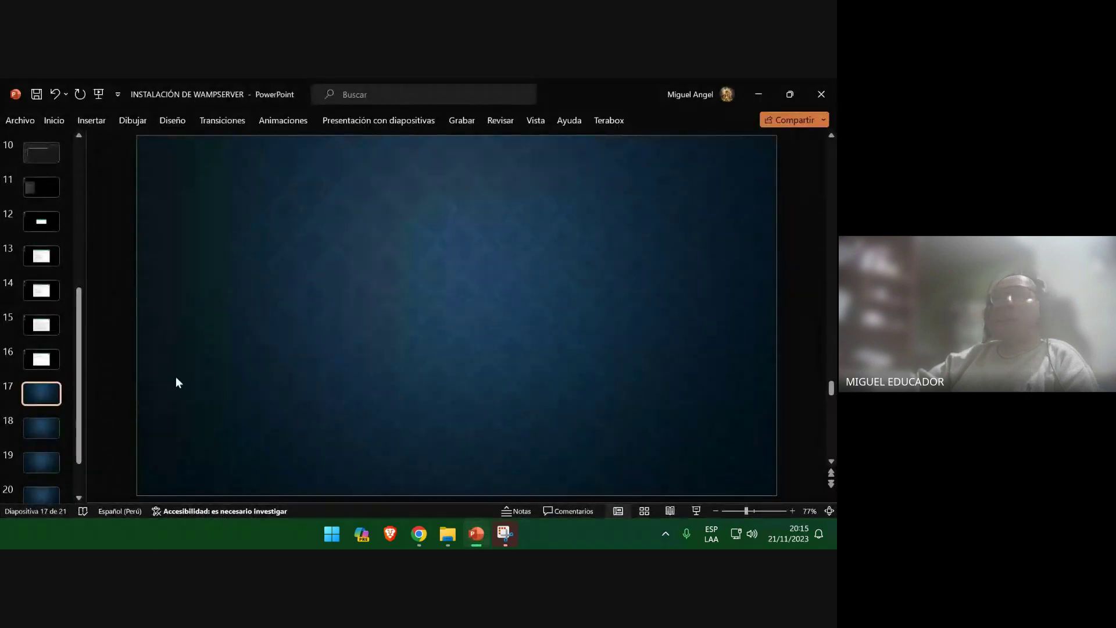
left_click(41, 361)
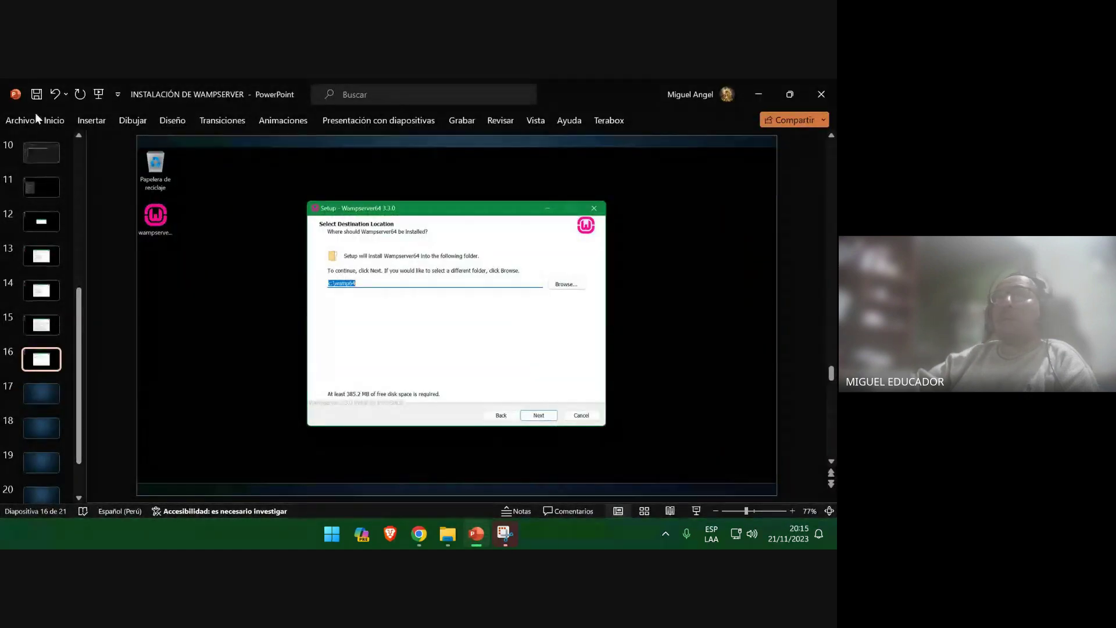
left_click(757, 94)
Delete the selected Wampserver64 3.3.0 leftovers, dismiss the Windows security notice and close Bulk Crap Uninstaller
left_click(585, 487)
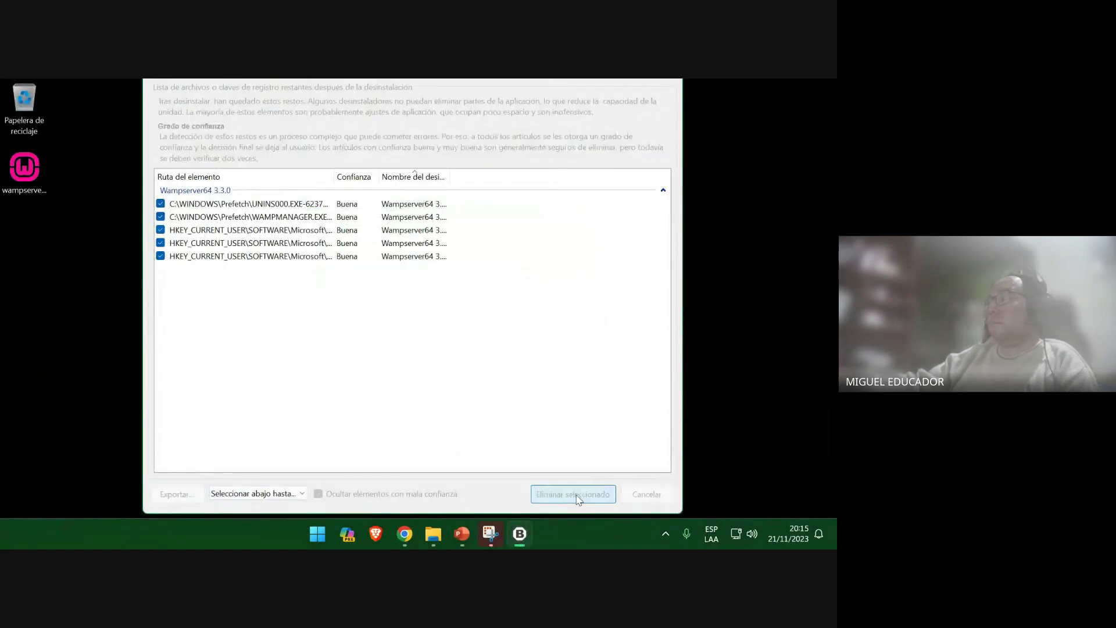
left_click(491, 534)
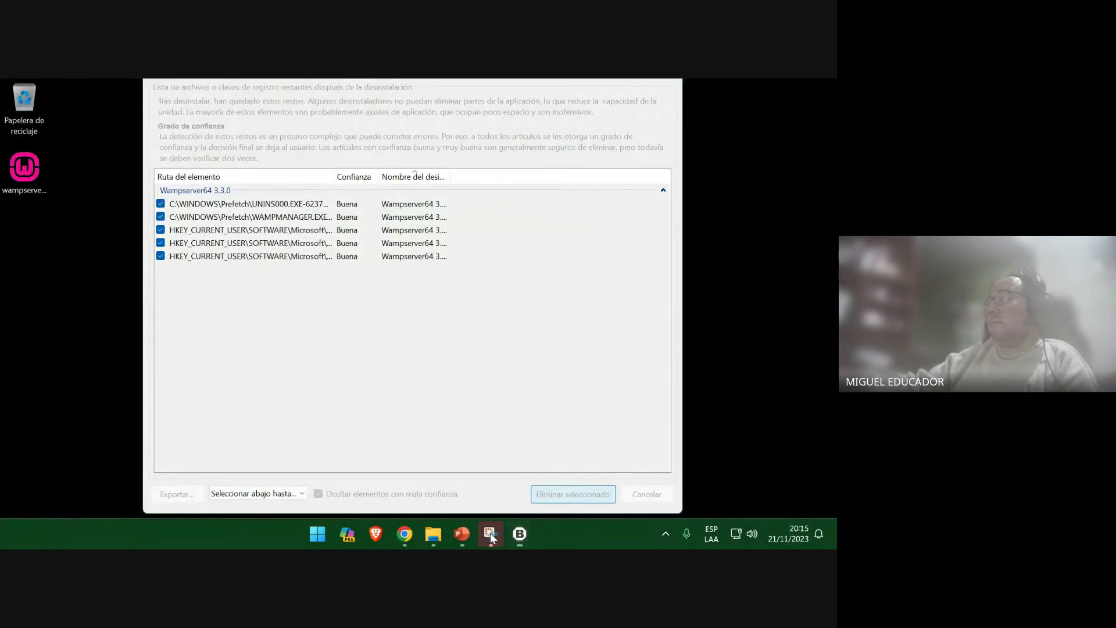
left_click(748, 219)
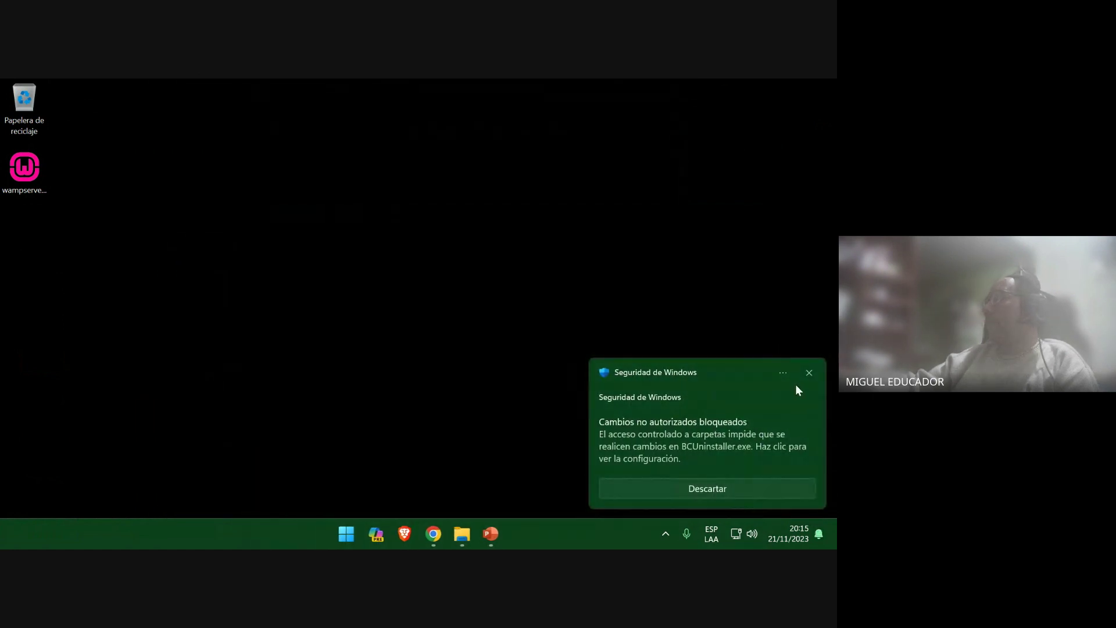
left_click(776, 488)
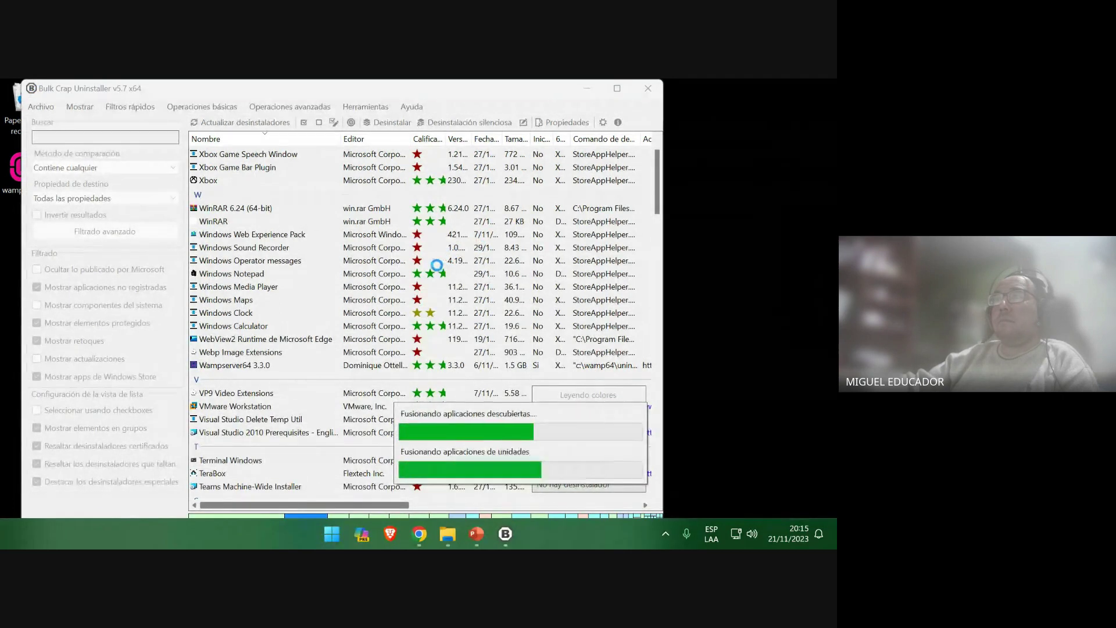
left_click(654, 94)
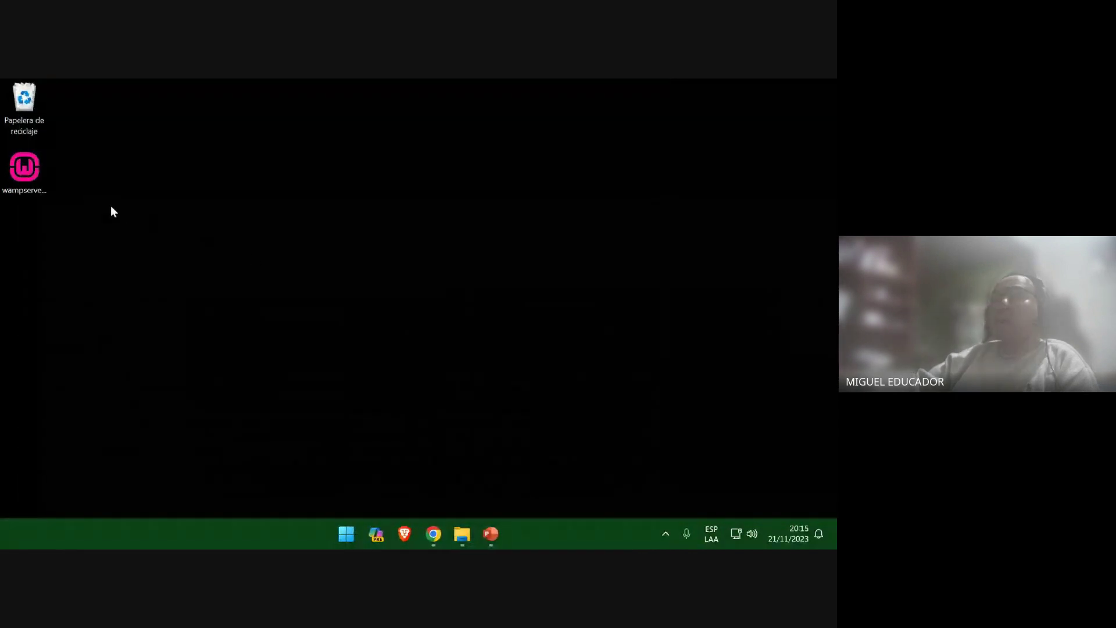
Run the Wampserver installer from the desktop as administrator and empty the recycle bin
right_click(29, 169)
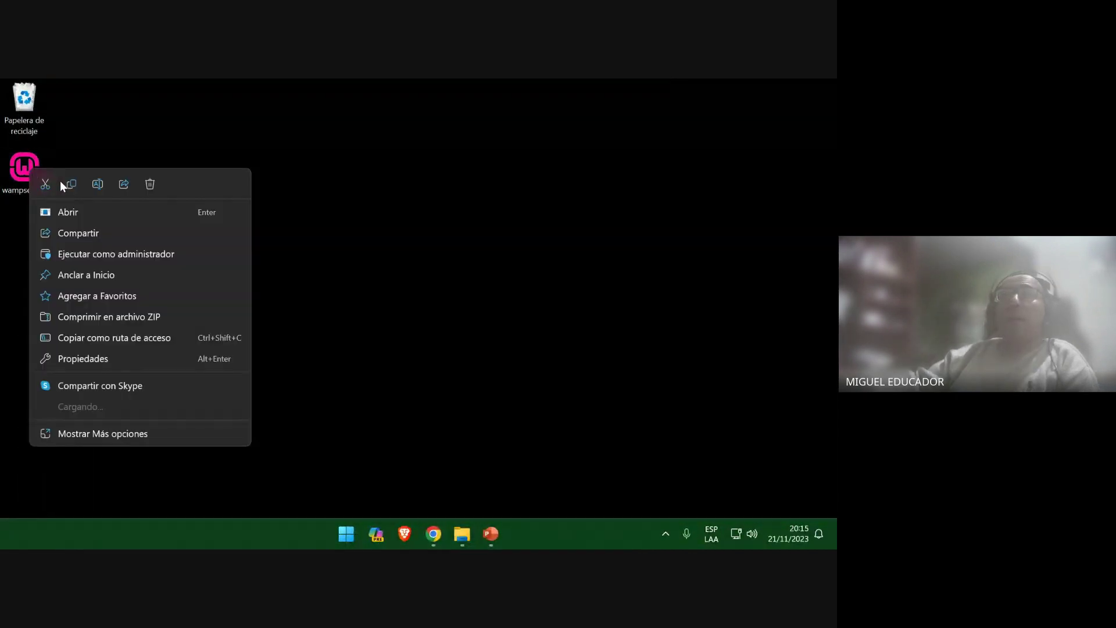
left_click(133, 256)
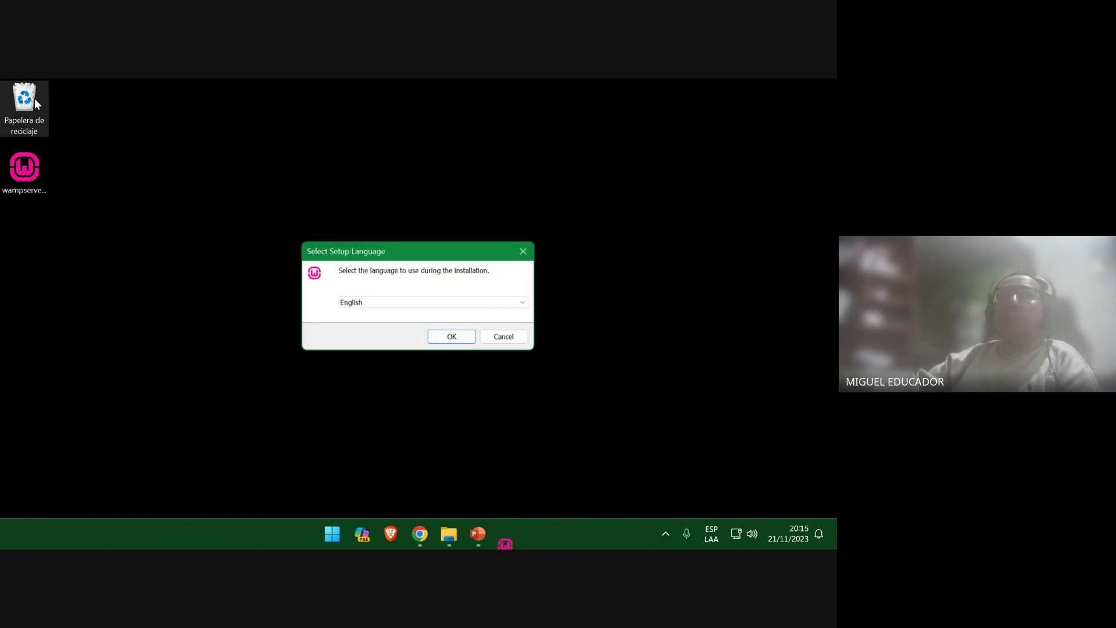
right_click(33, 99)
left_click(155, 165)
left_click(491, 324)
Start the setup in English, accept the license agreement and keep c:\wamp64 as the destination folder
left_click(449, 337)
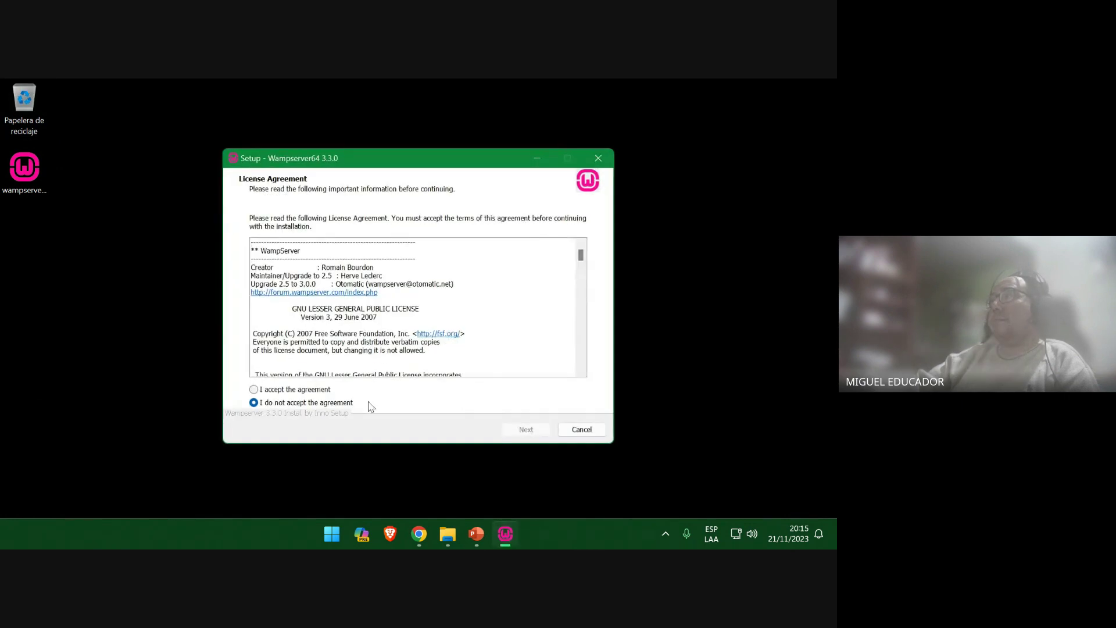
left_click(514, 430)
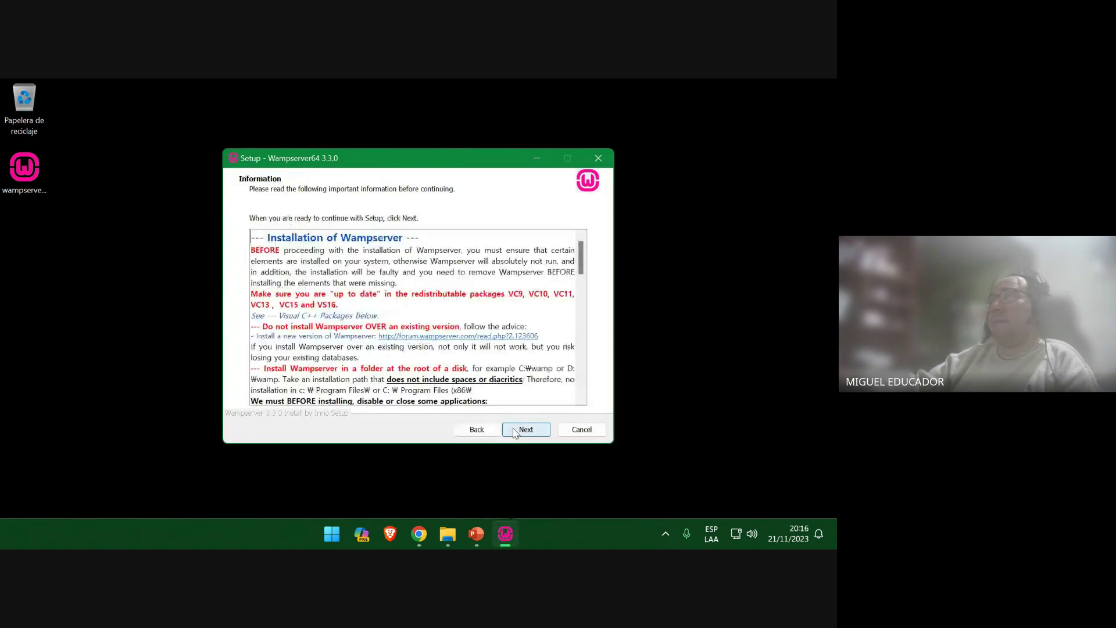
left_click(514, 430)
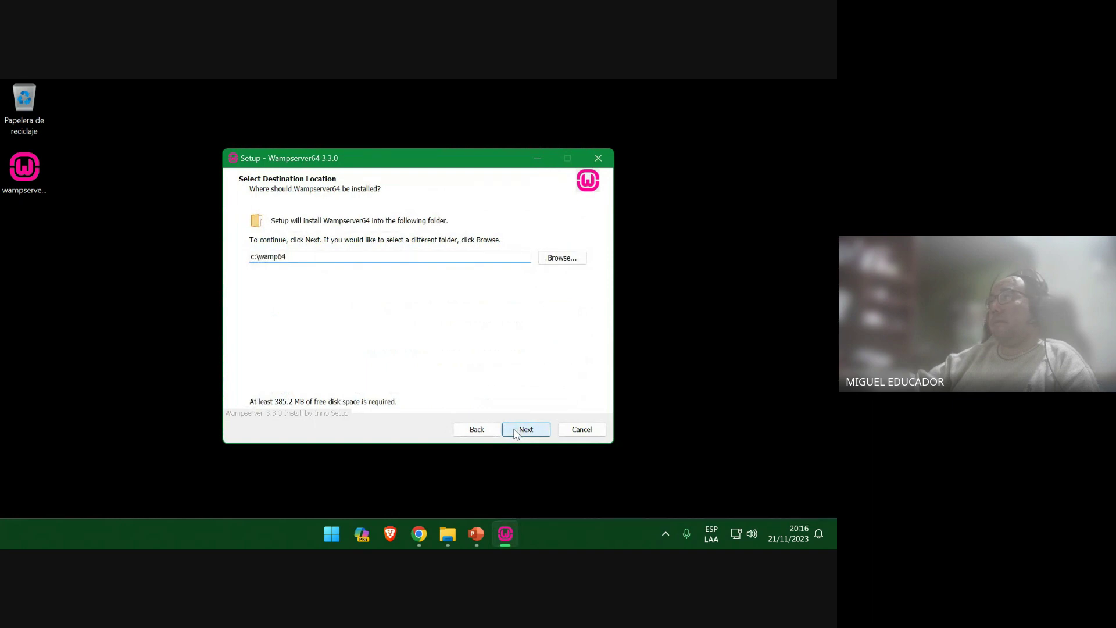
left_click(514, 430)
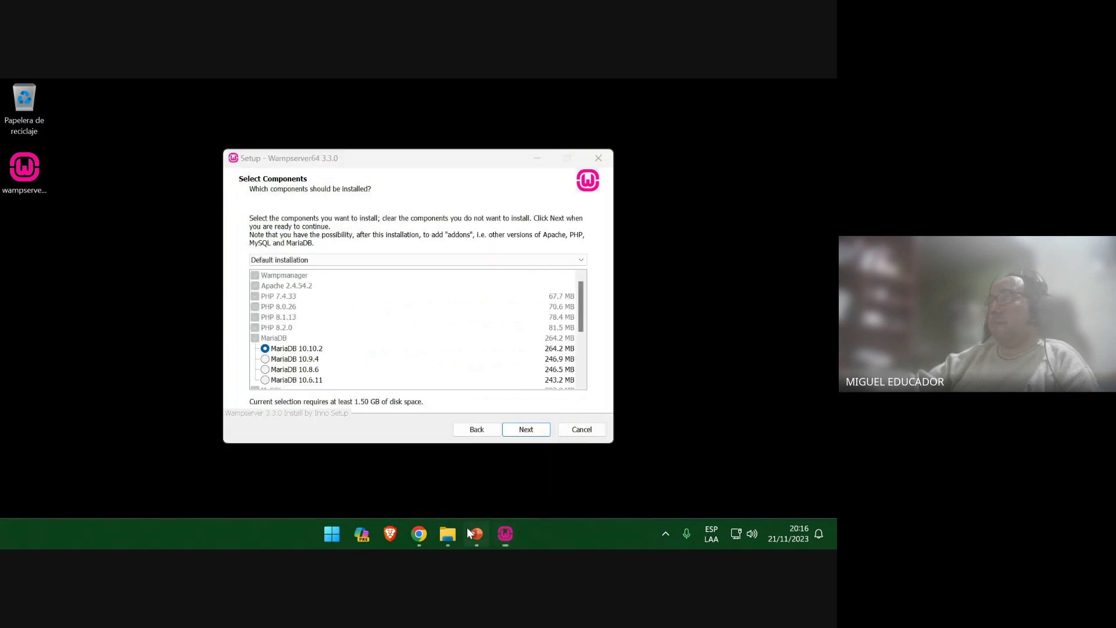
Insert a screen clipping of the desktop with the Select Components page on slide 17 in PowerPoint and save the presentation
left_click(470, 530)
left_click(52, 397)
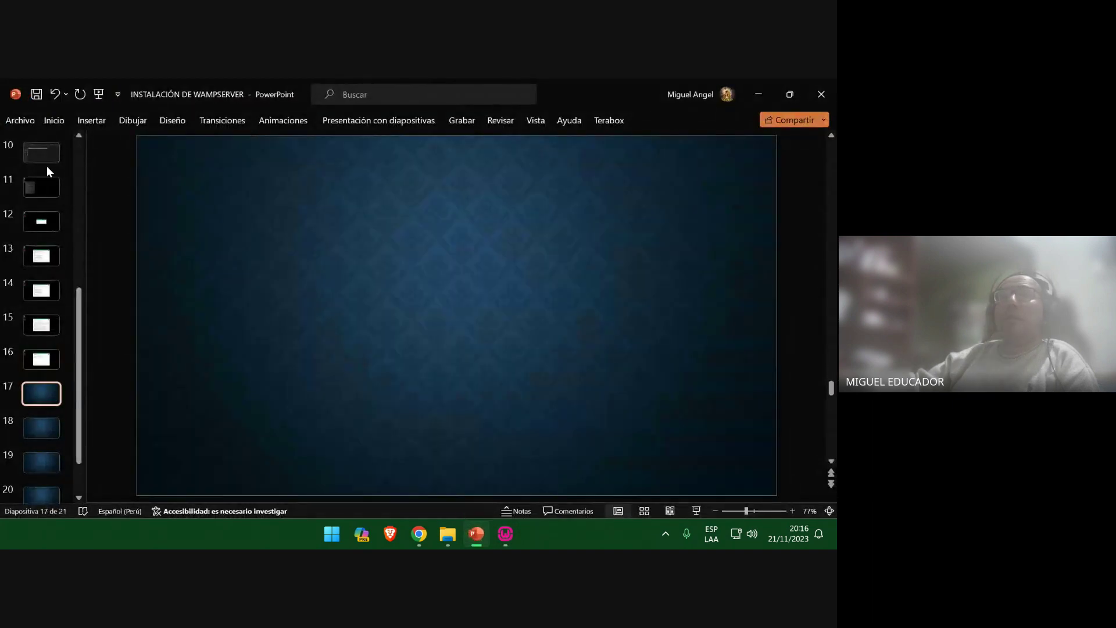
left_click(76, 121)
left_click(172, 146)
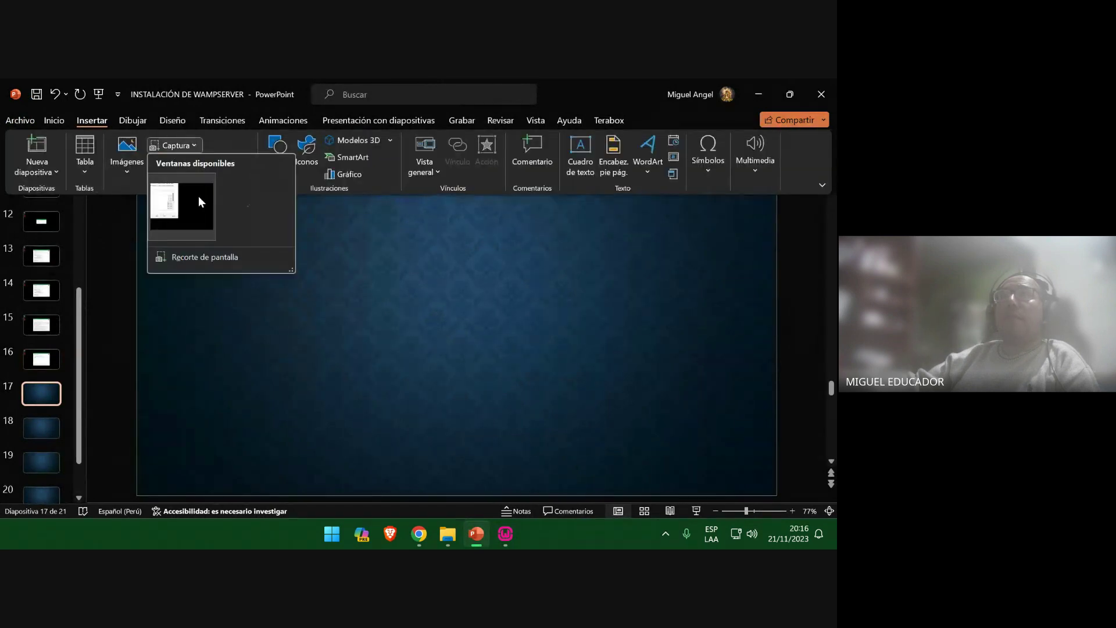
left_click(193, 255)
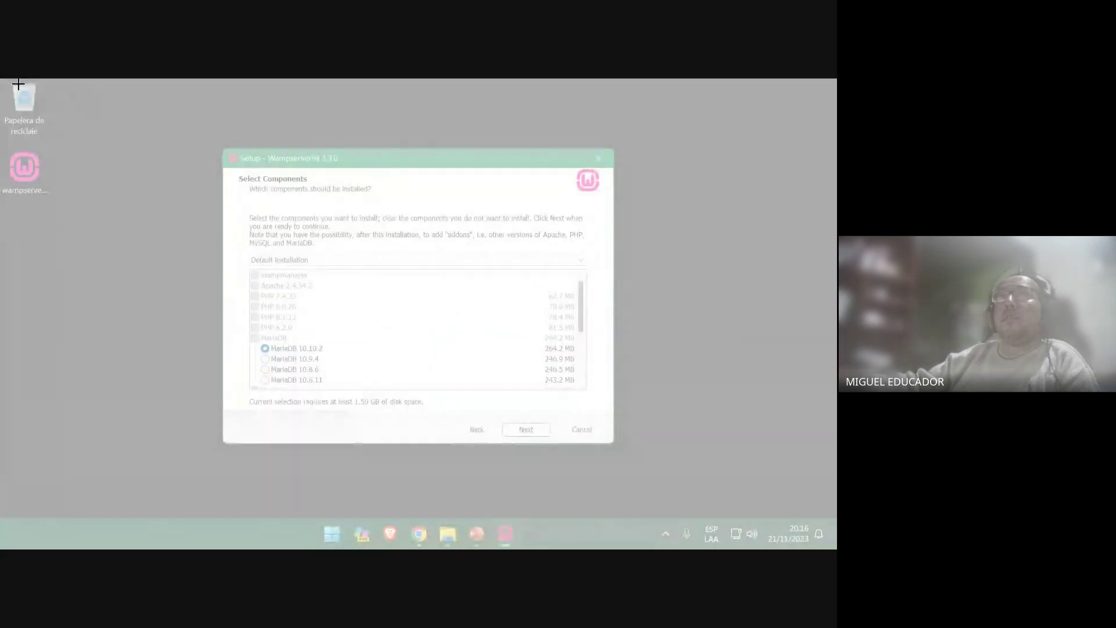
left_click_drag(1, 79, 834, 521)
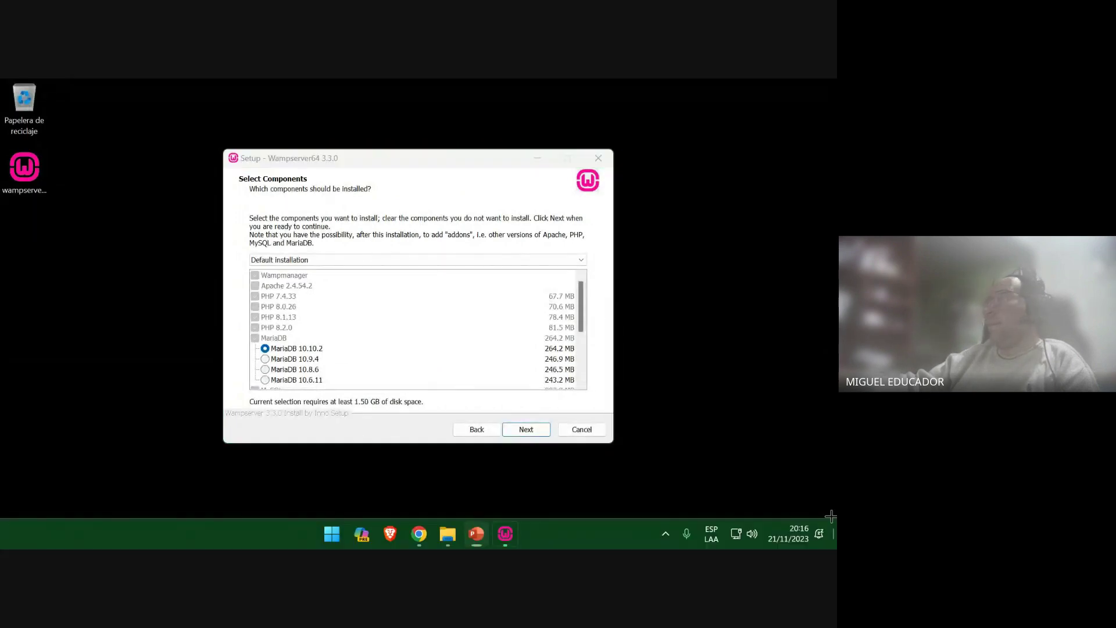
left_click(40, 430)
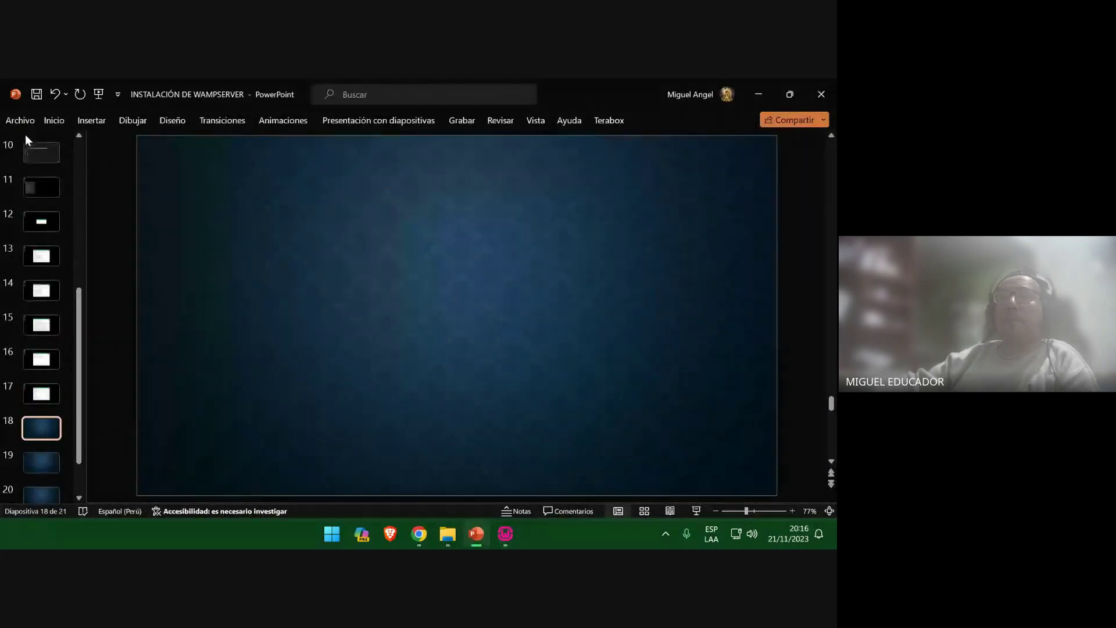
left_click(36, 95)
Add four blank slides after slide 18 and select slide 18 again
scroll(53, 473, "down", 2)
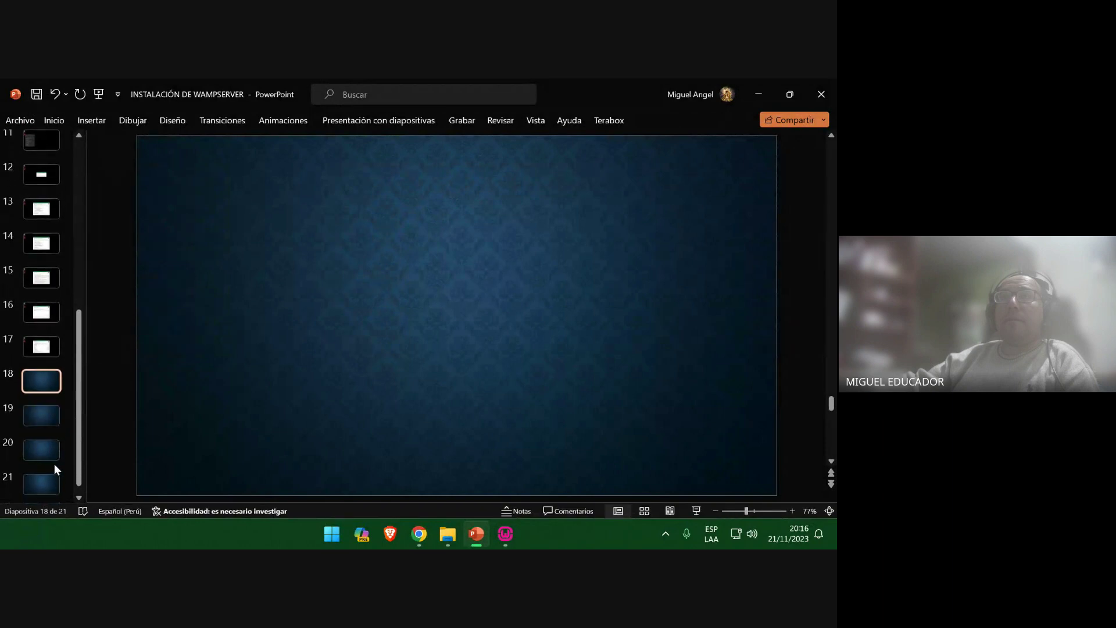
key("ctrl+m")
key("ctrl+m")
key("ctrl+m")
key("ctrl+m")
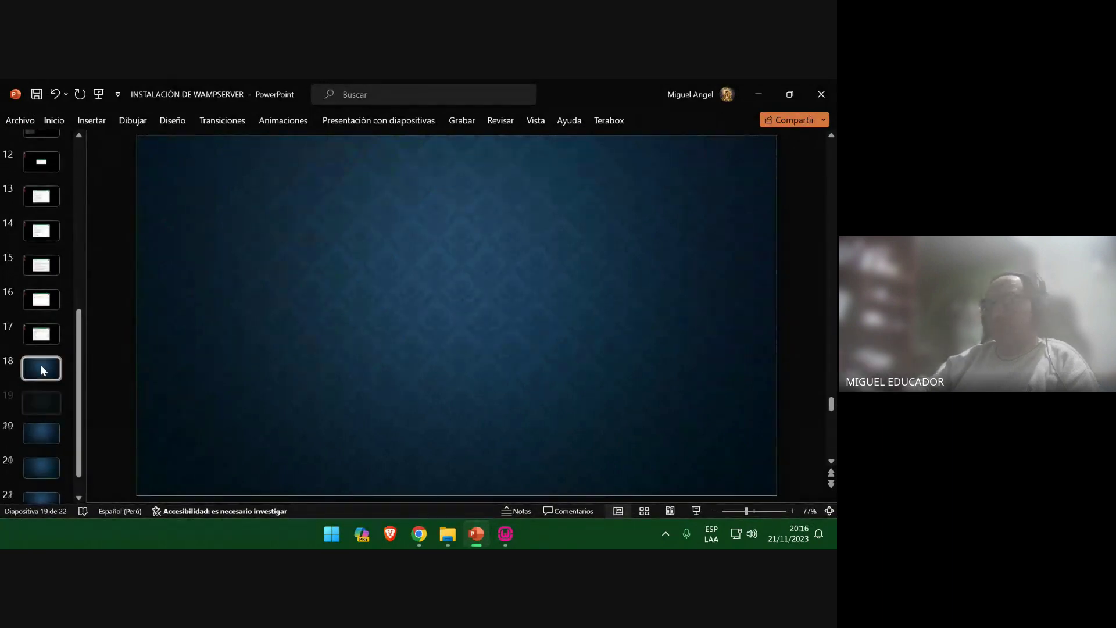
left_click(40, 233)
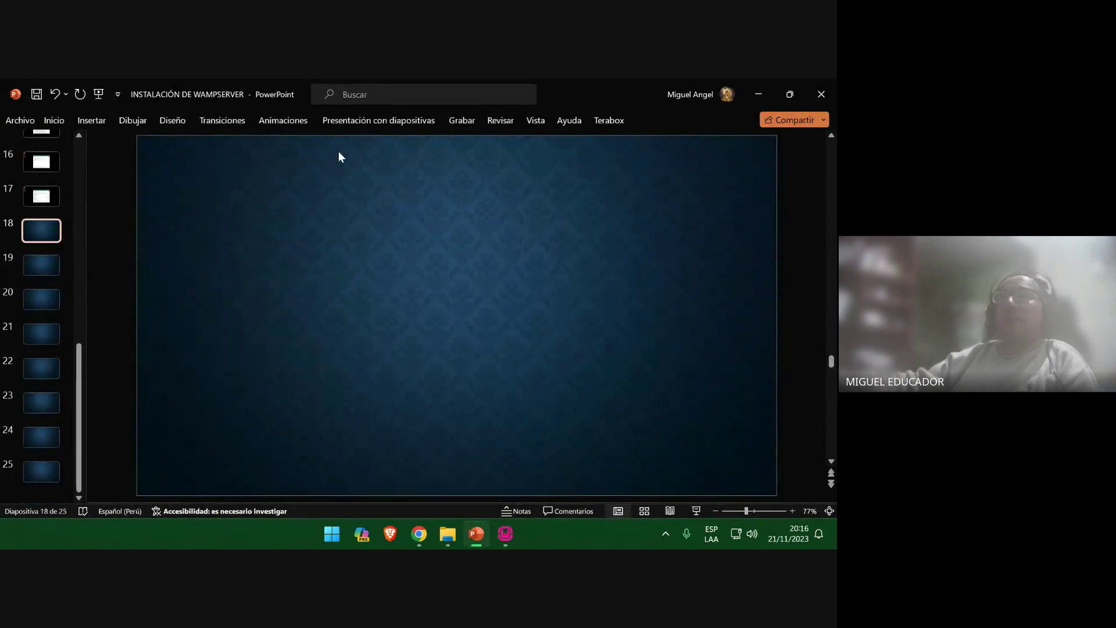
Keep the setup's default components, insert a screen clipping of the Select Start Menu Folder page on slide 18 and save the presentation
left_click(765, 93)
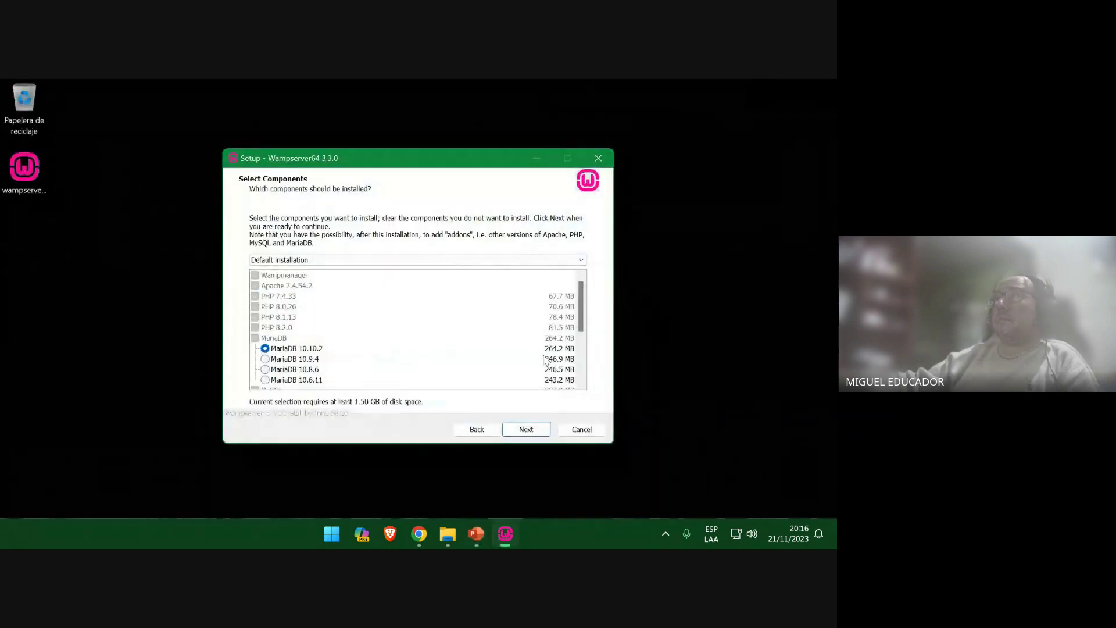
left_click(534, 430)
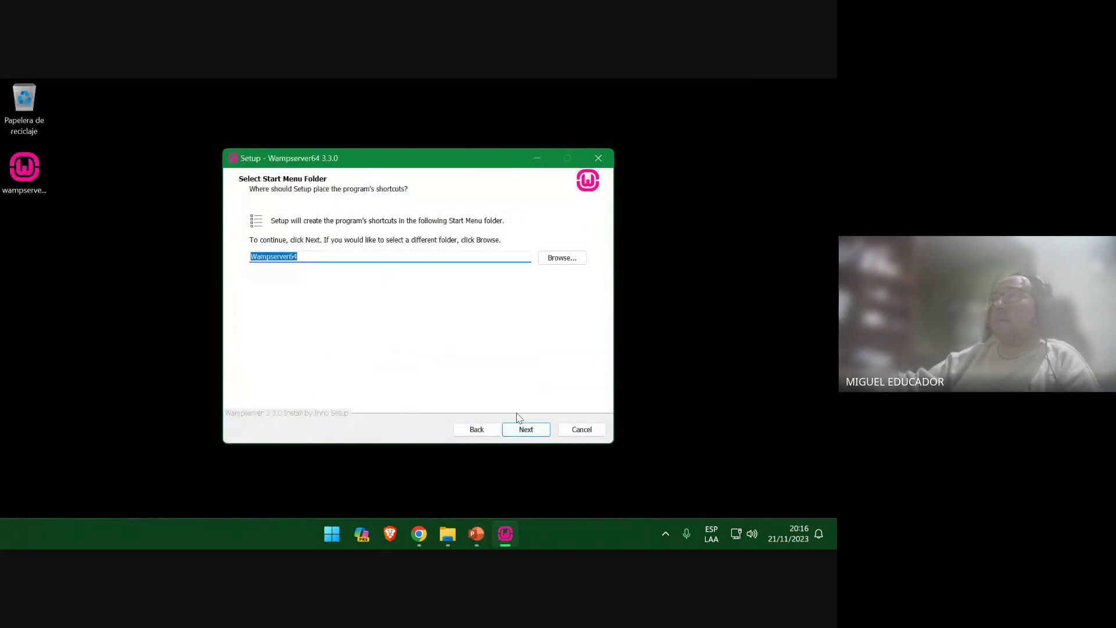
left_click(476, 532)
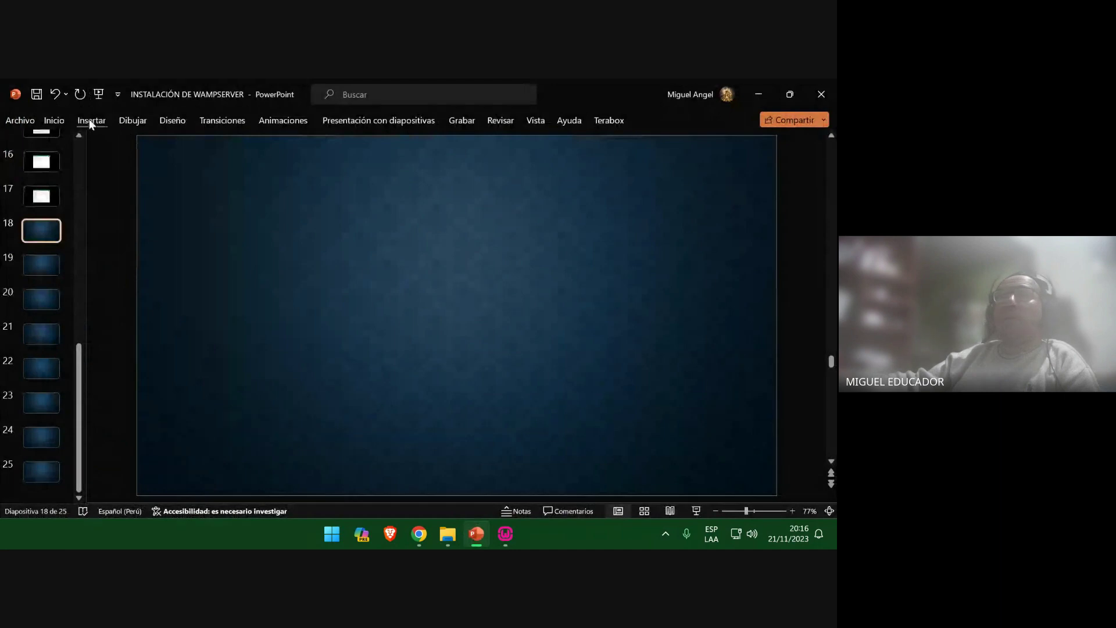
left_click(93, 121)
left_click(174, 145)
left_click(199, 256)
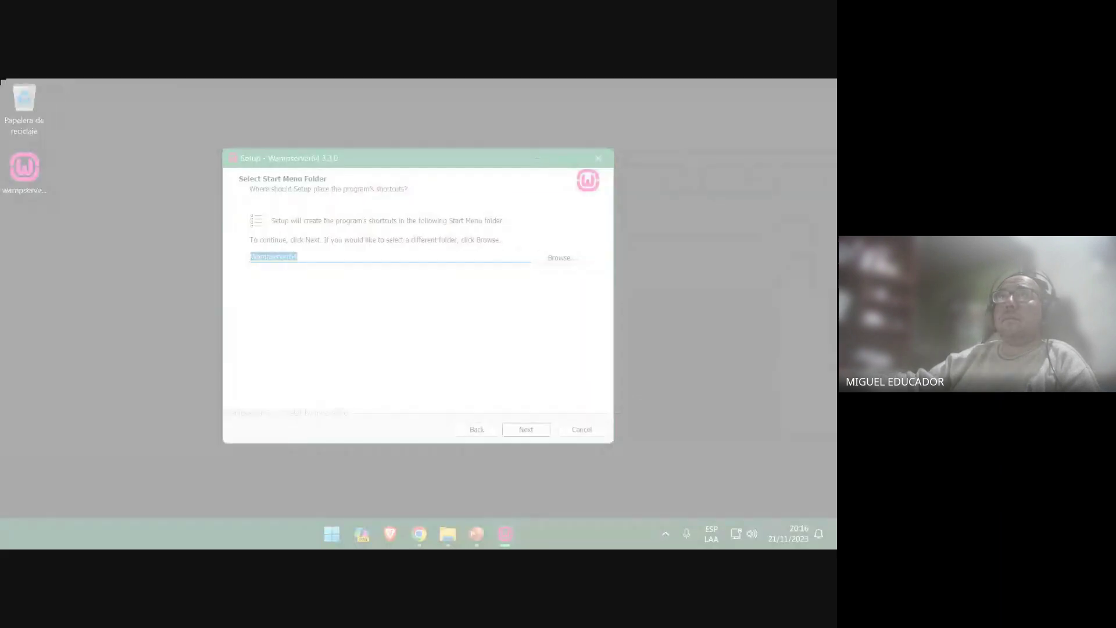
left_click_drag(1, 80, 833, 518)
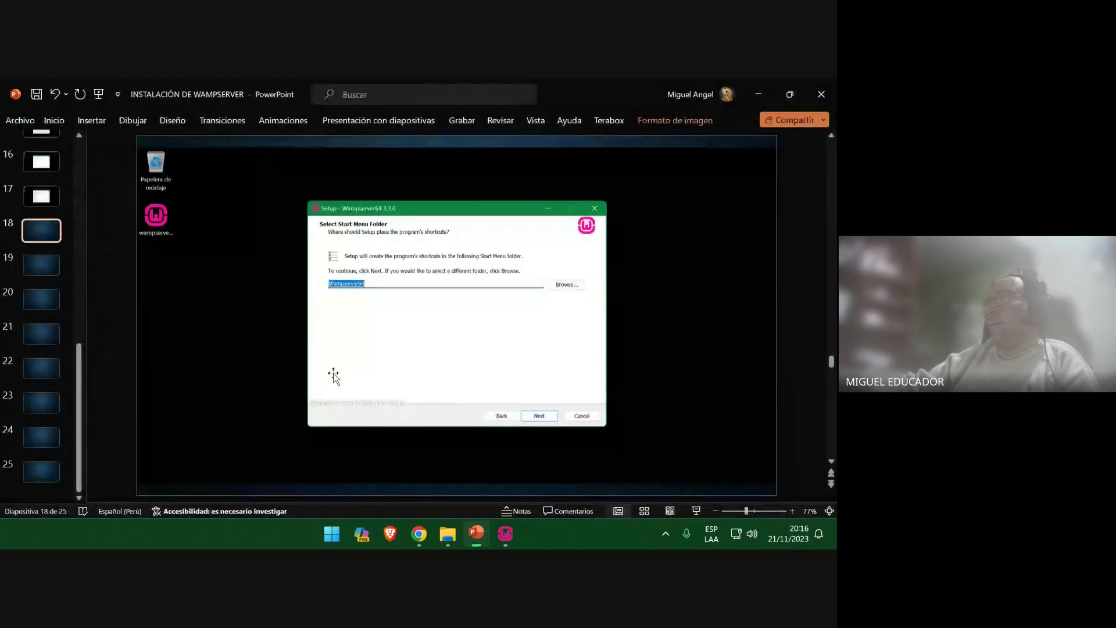
left_click(53, 277)
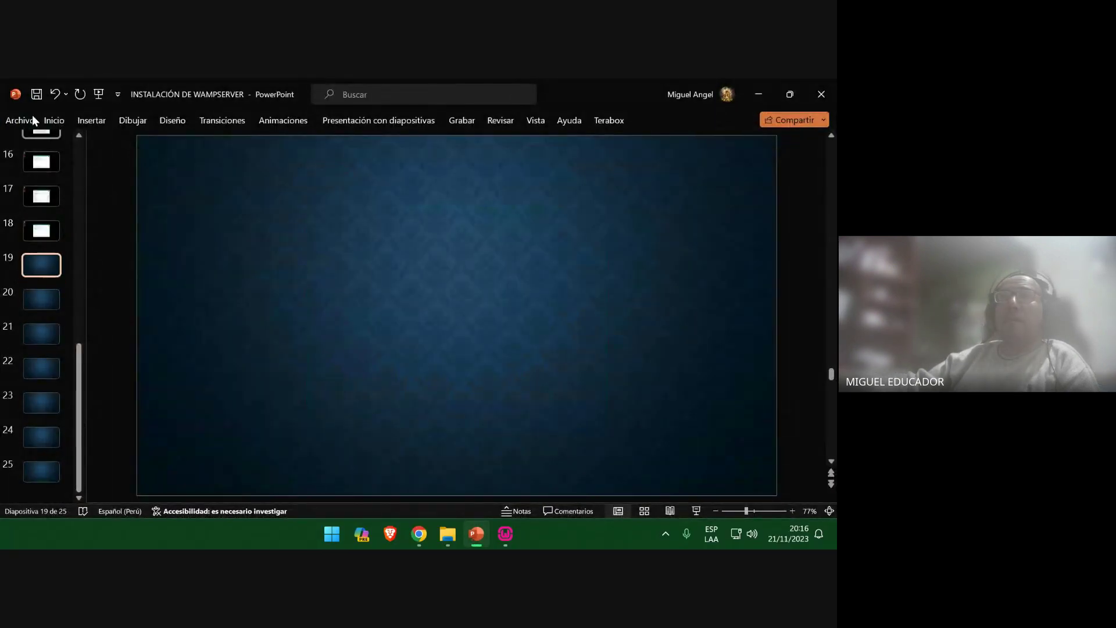
left_click(33, 93)
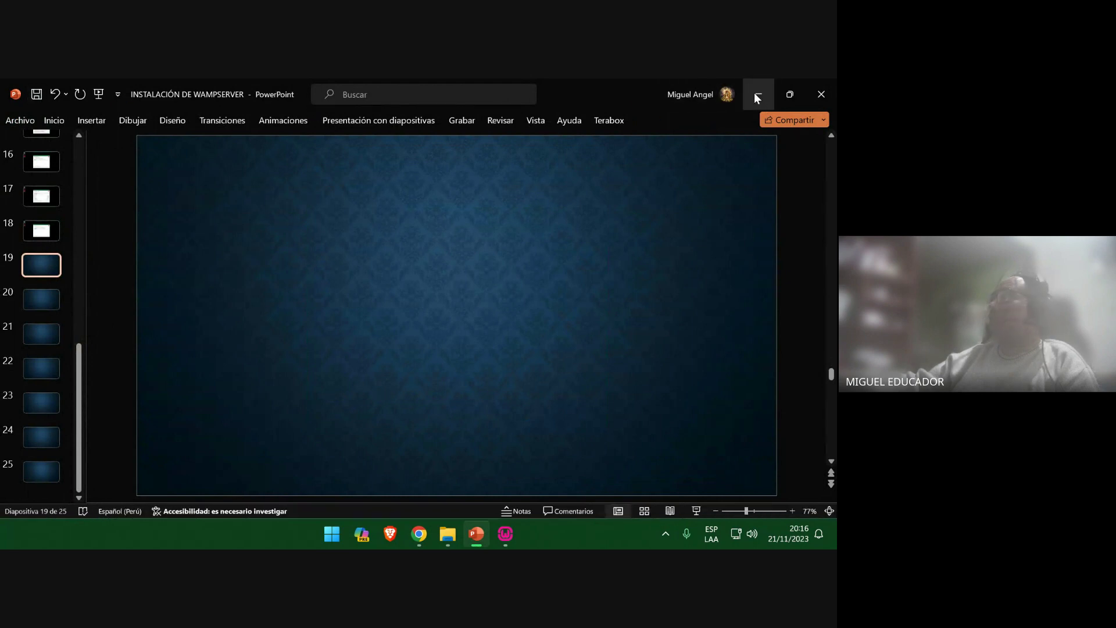
Keep the default Start Menu folder in the setup, insert a screen clipping of the Ready to Install page on slide 19 and select slide 20
left_click(756, 93)
left_click(529, 431)
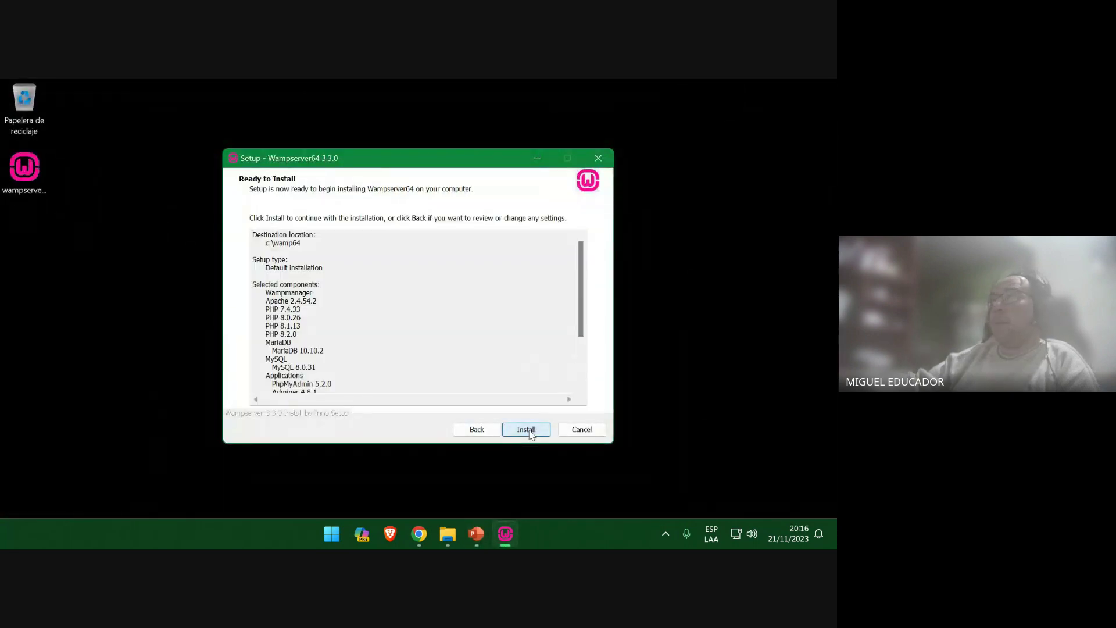
left_click(477, 534)
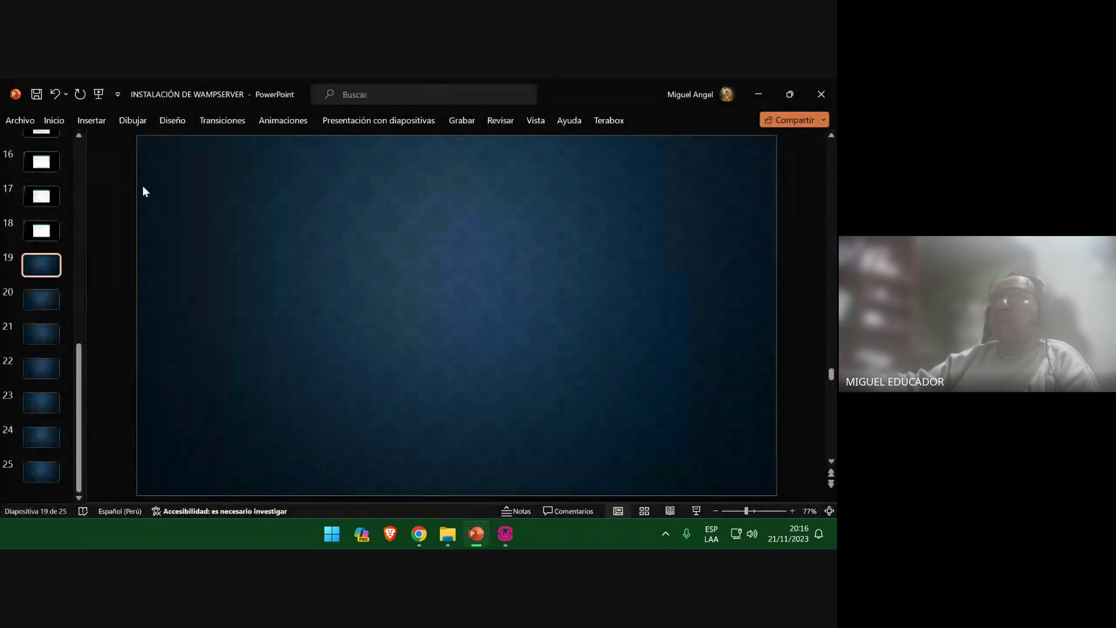
left_click(89, 121)
left_click(174, 145)
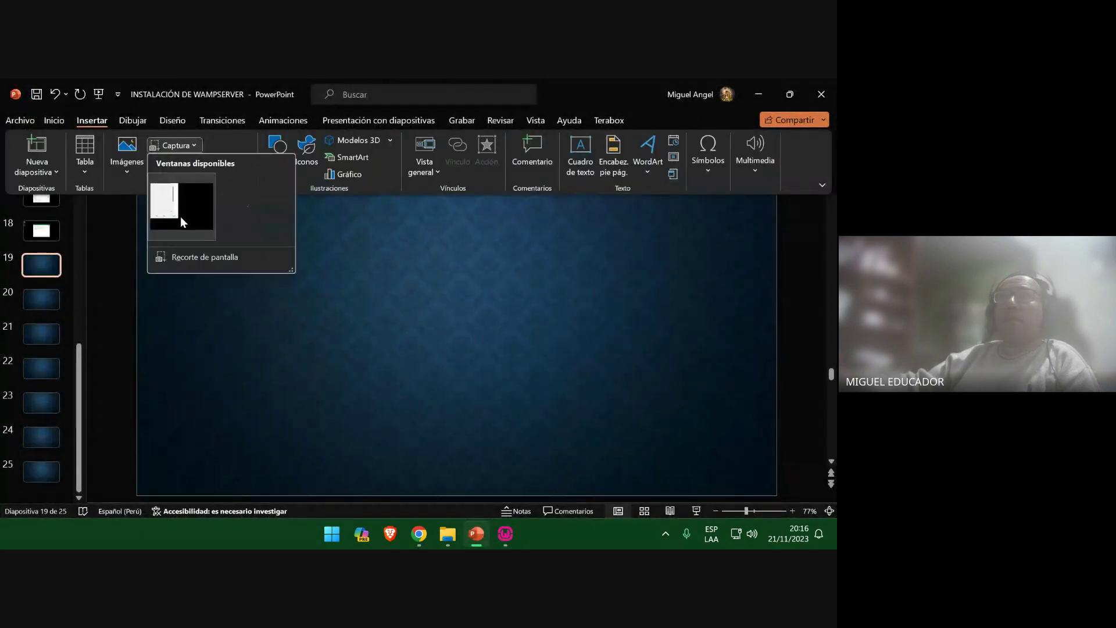
left_click(185, 260)
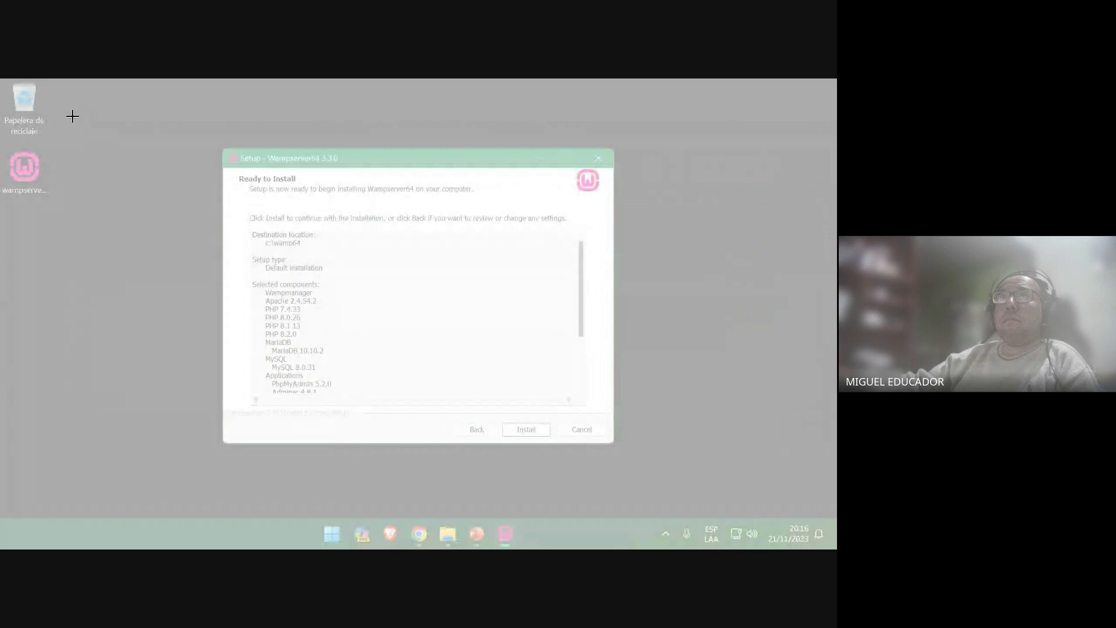
left_click_drag(0, 79, 837, 549)
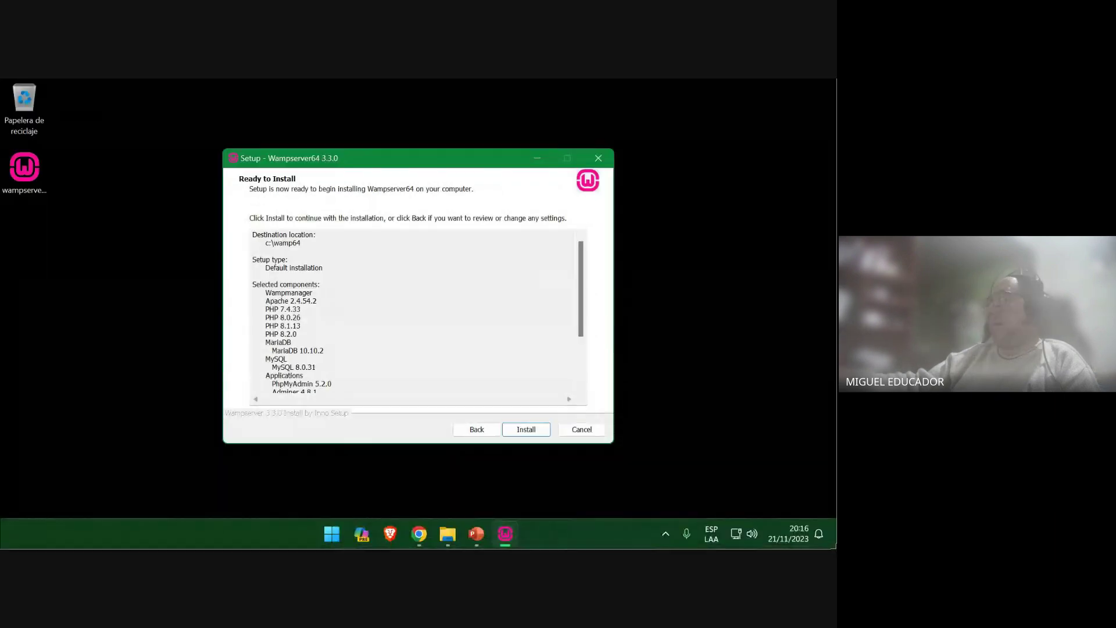
key("Escape")
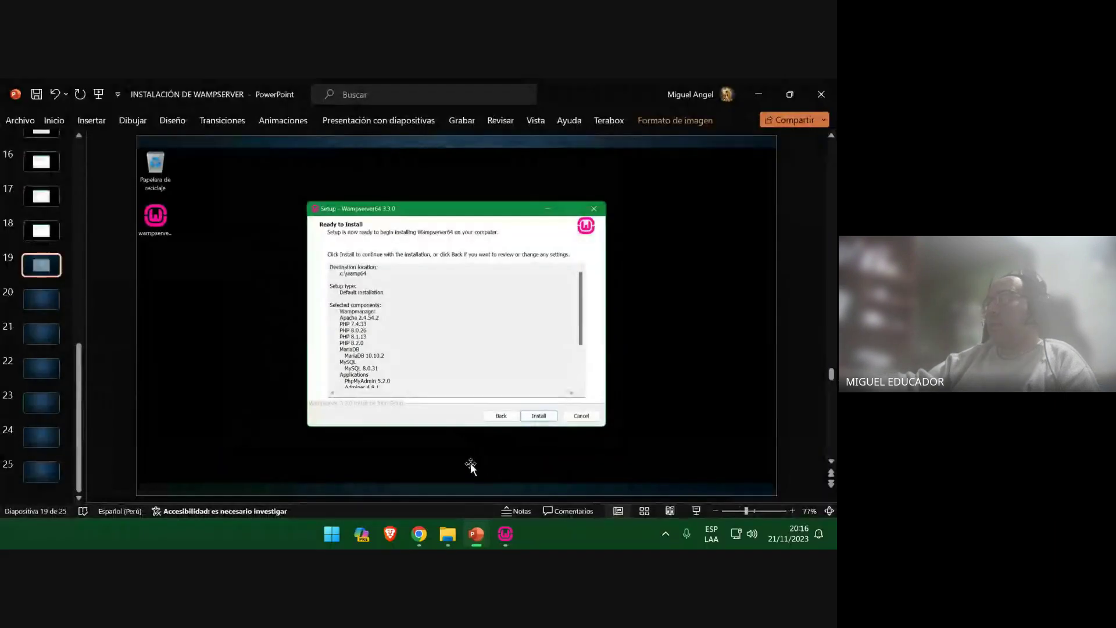
left_click(40, 299)
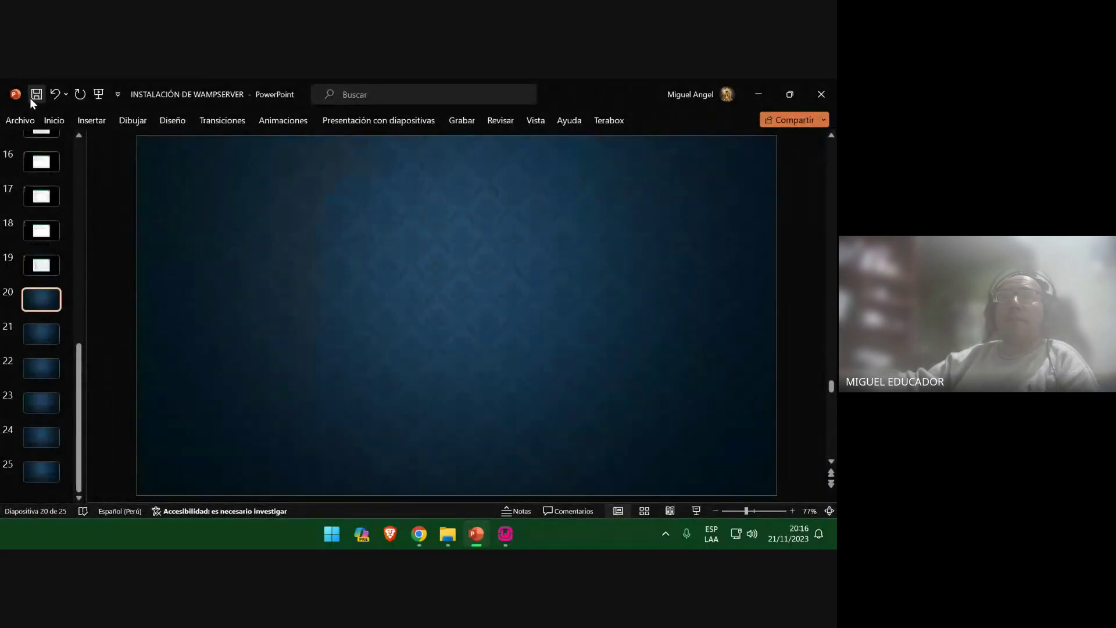
Run the Wampserver64 installation, insert a screen clipping of its browser choice question on slide 20 in PowerPoint and select slide 21
left_click(758, 93)
left_click(523, 430)
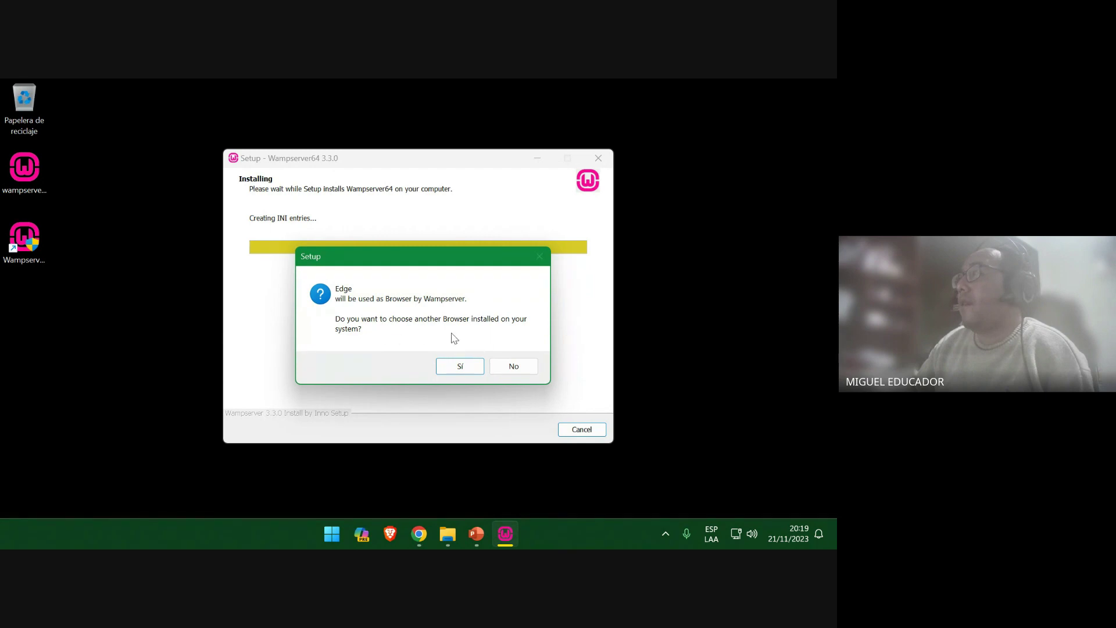
left_click(477, 533)
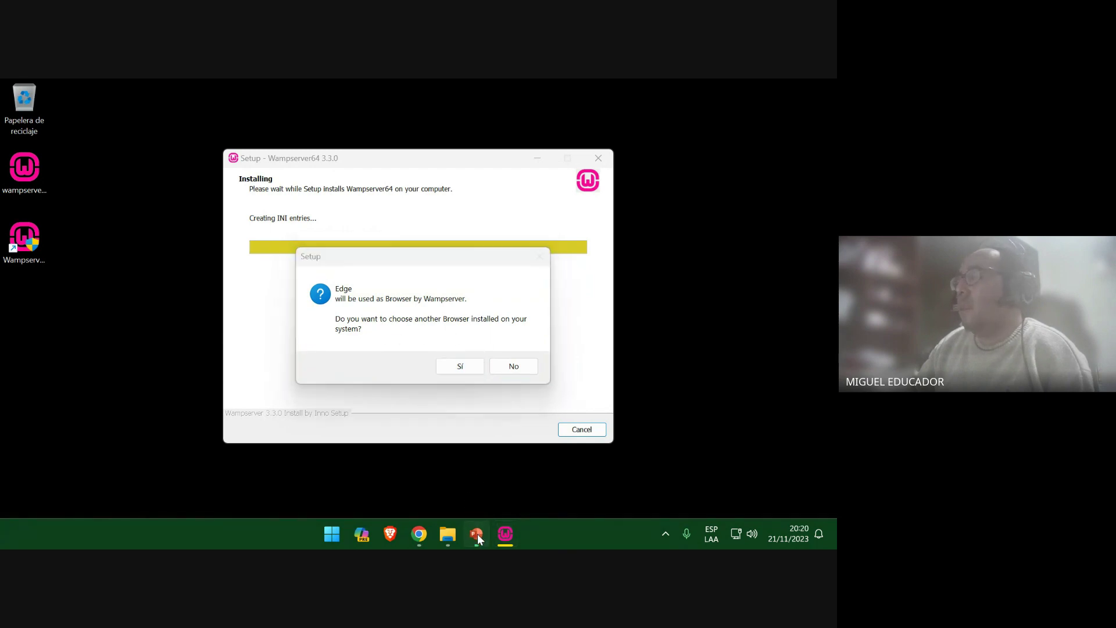
left_click(98, 123)
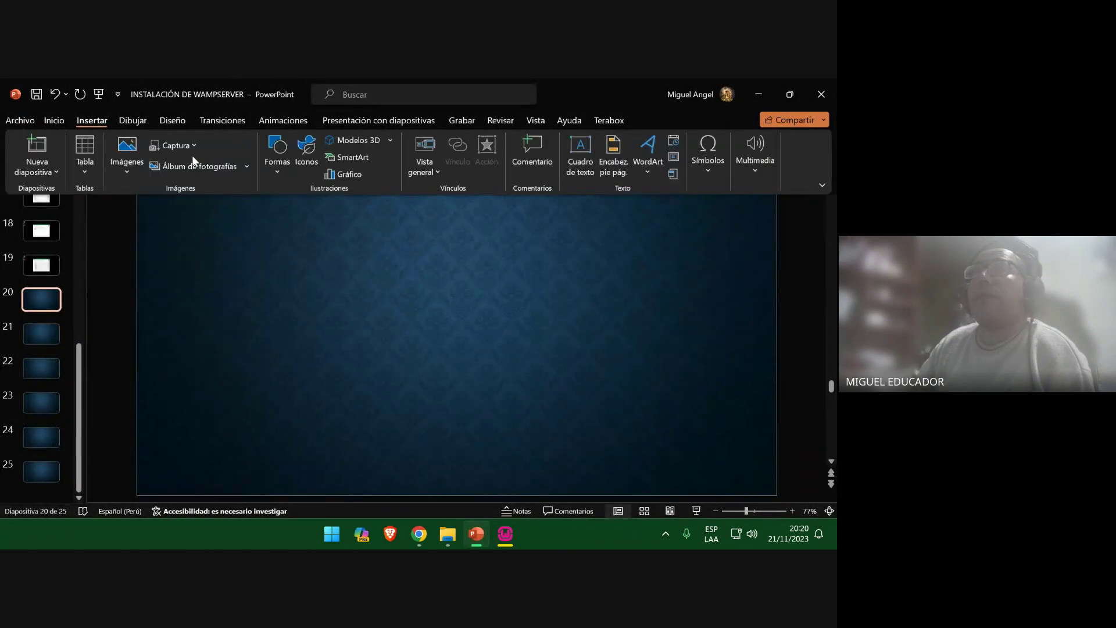
left_click(191, 144)
left_click(207, 264)
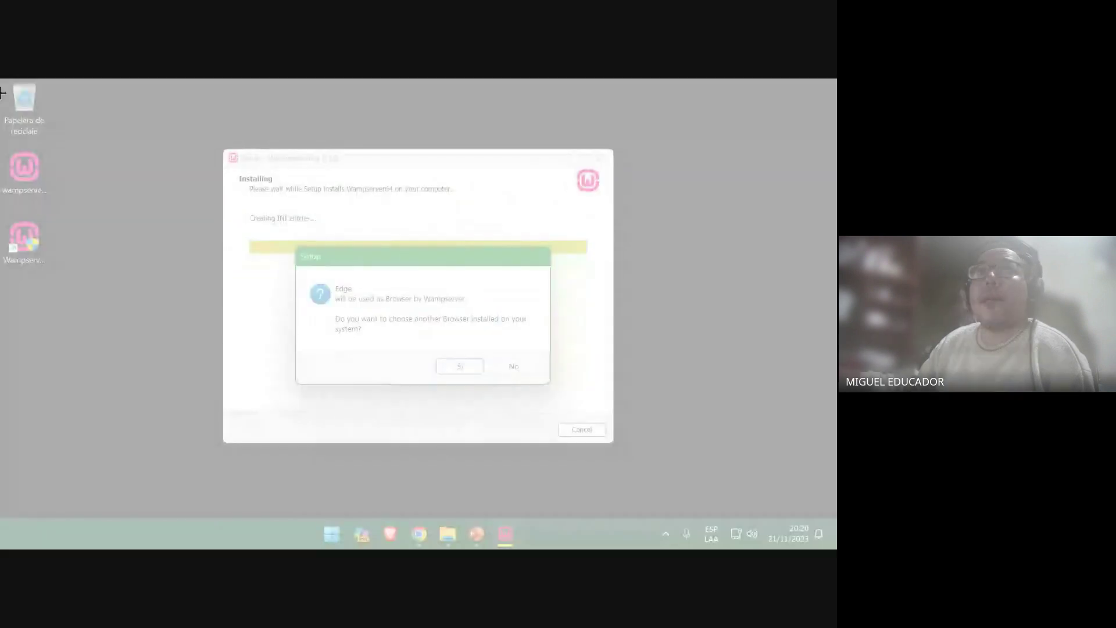
left_click_drag(1, 79, 834, 518)
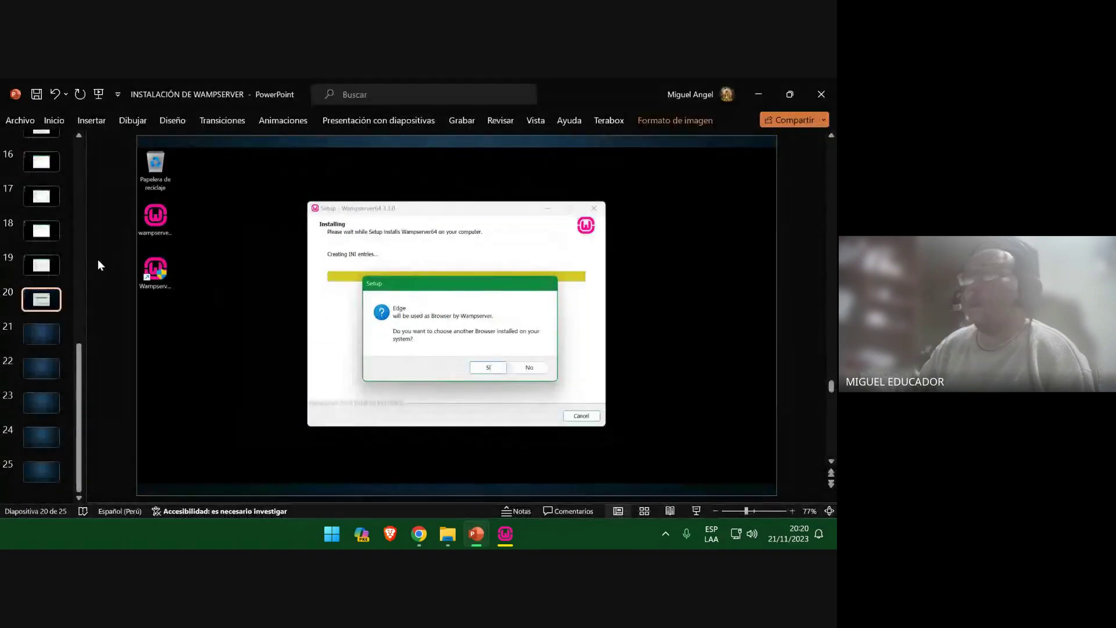
left_click(41, 334)
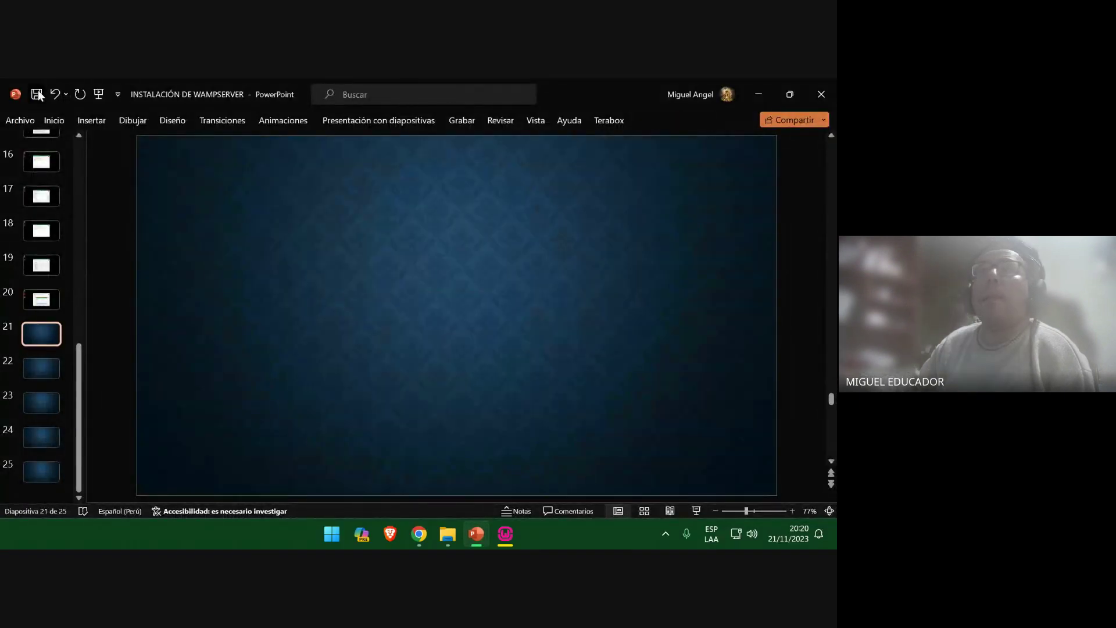
Return to the Wampserver64 setup and agree to choose another browser instead of Edge
left_click(775, 85)
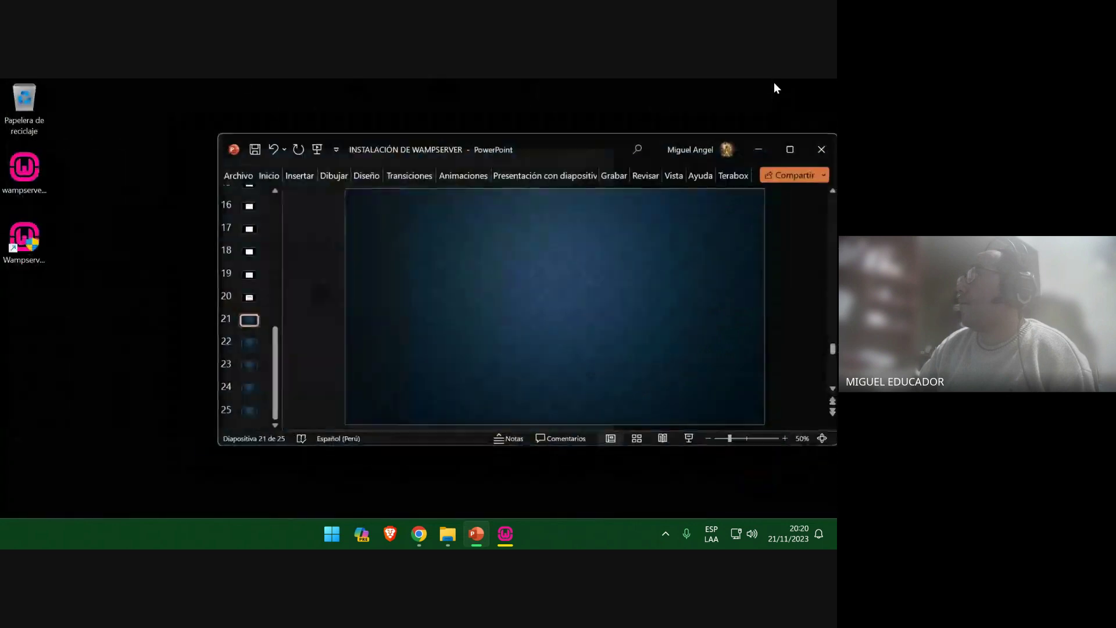
left_click(791, 150)
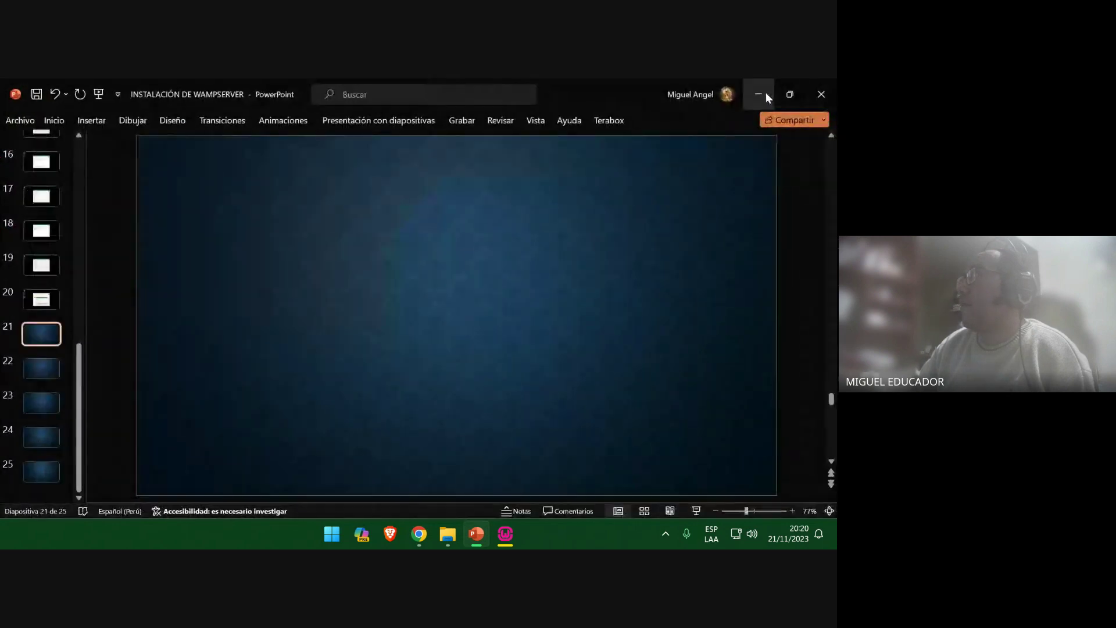
left_click(766, 95)
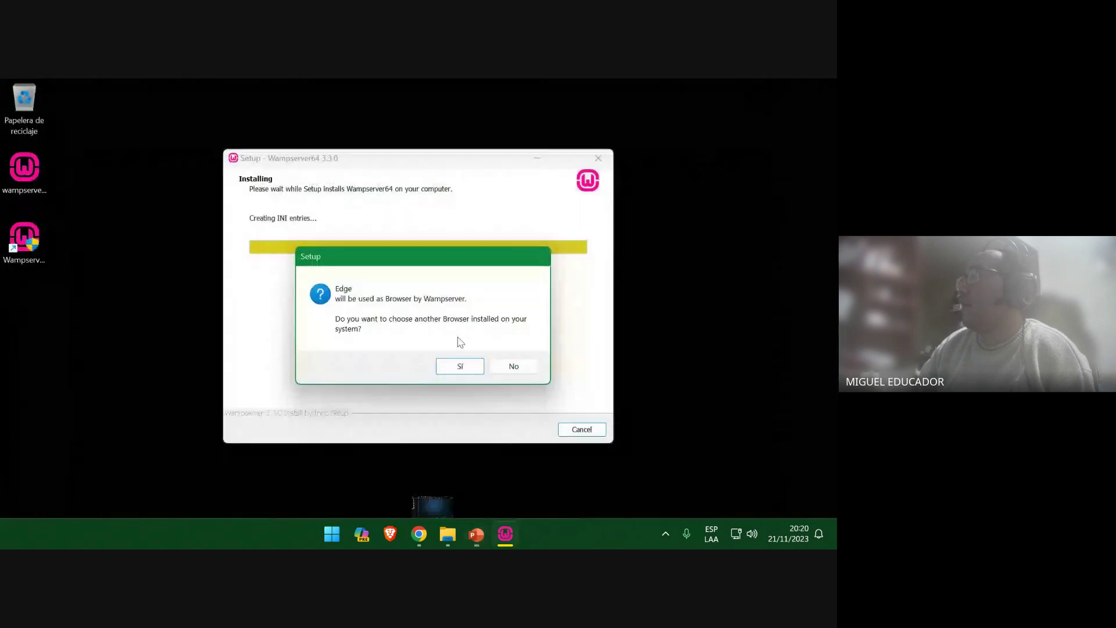
left_click(458, 366)
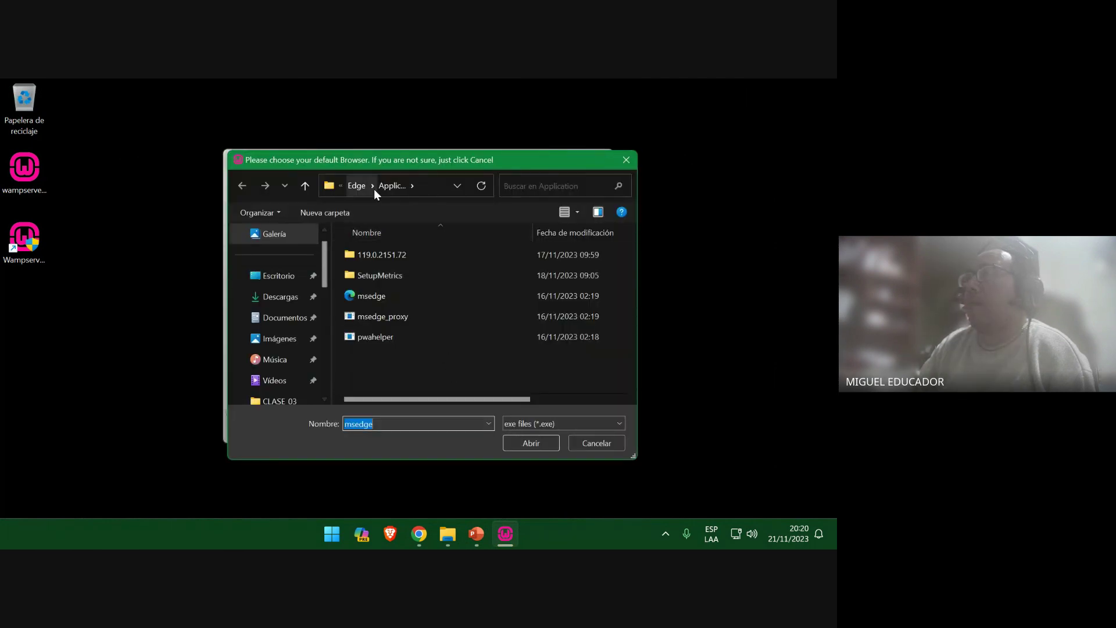
Browse up from Edge's Application folder to the program files folder and look for the Chrome executable in Google\Update\Install
left_click(307, 183)
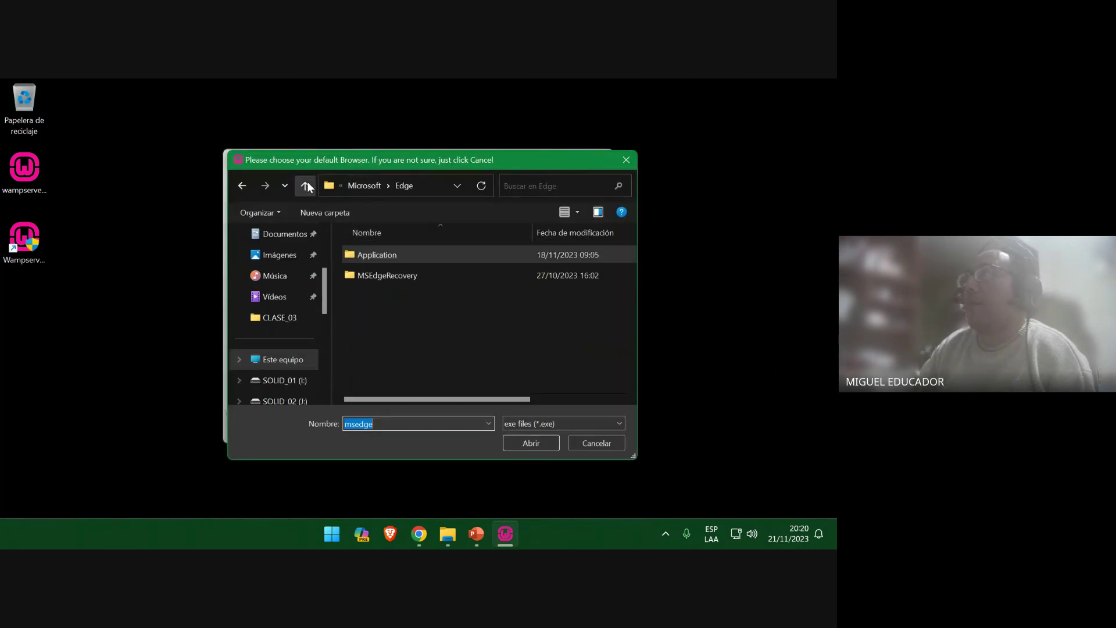
left_click(307, 182)
left_click(307, 185)
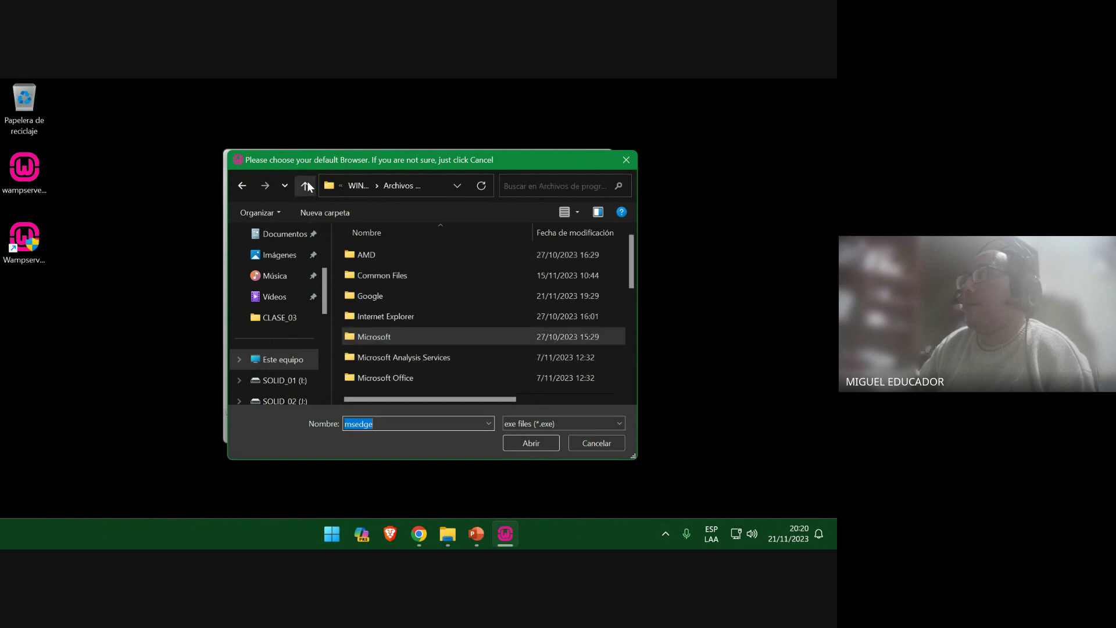
double_click(434, 299)
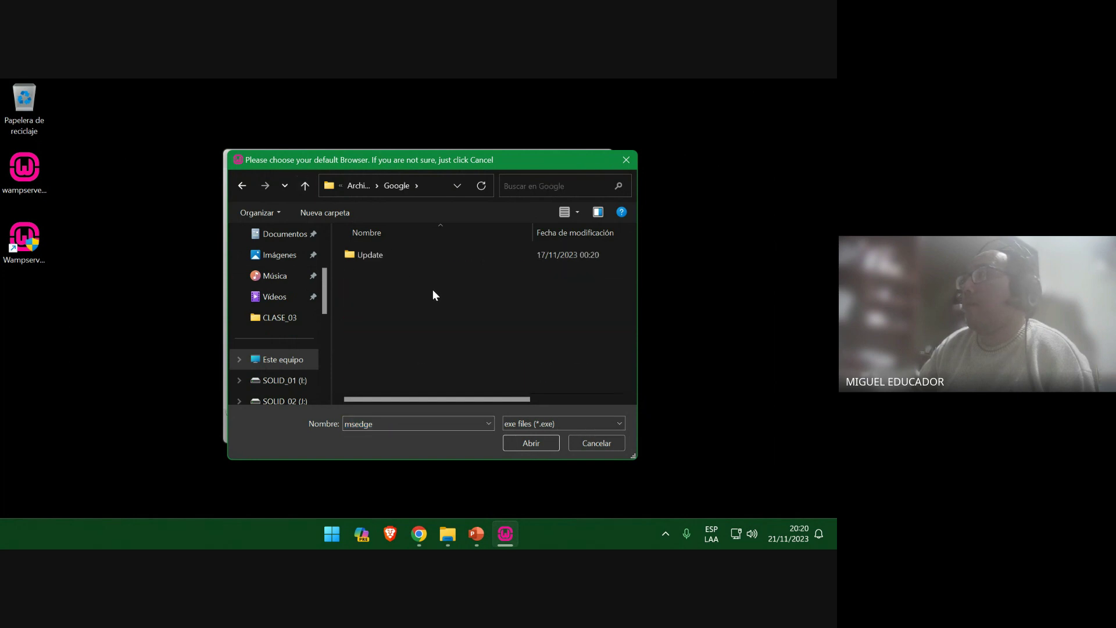
double_click(418, 260)
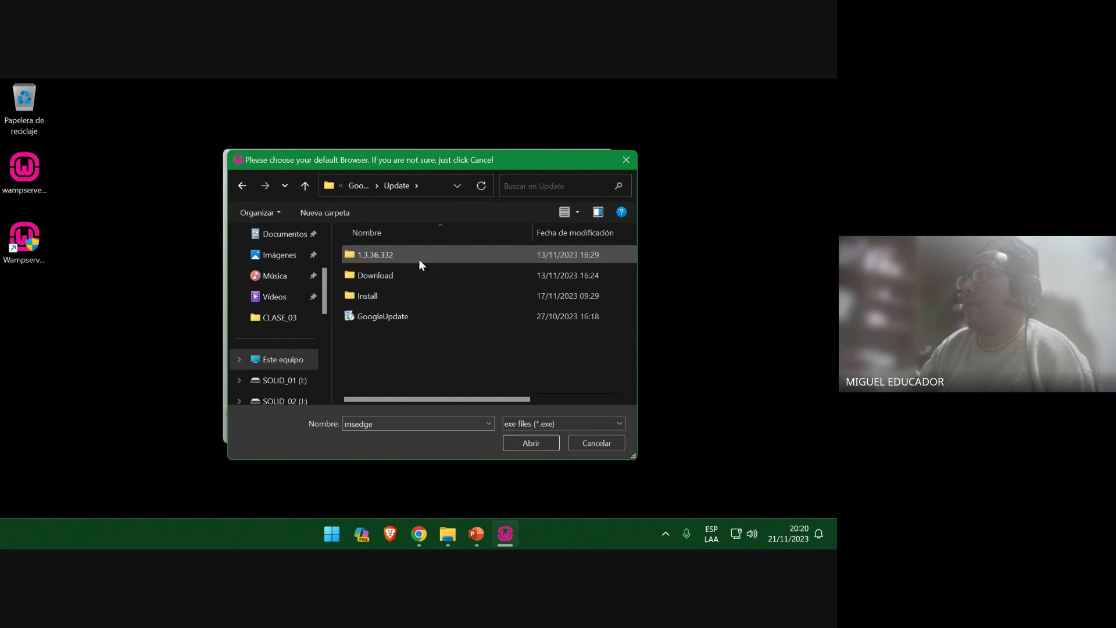
double_click(408, 294)
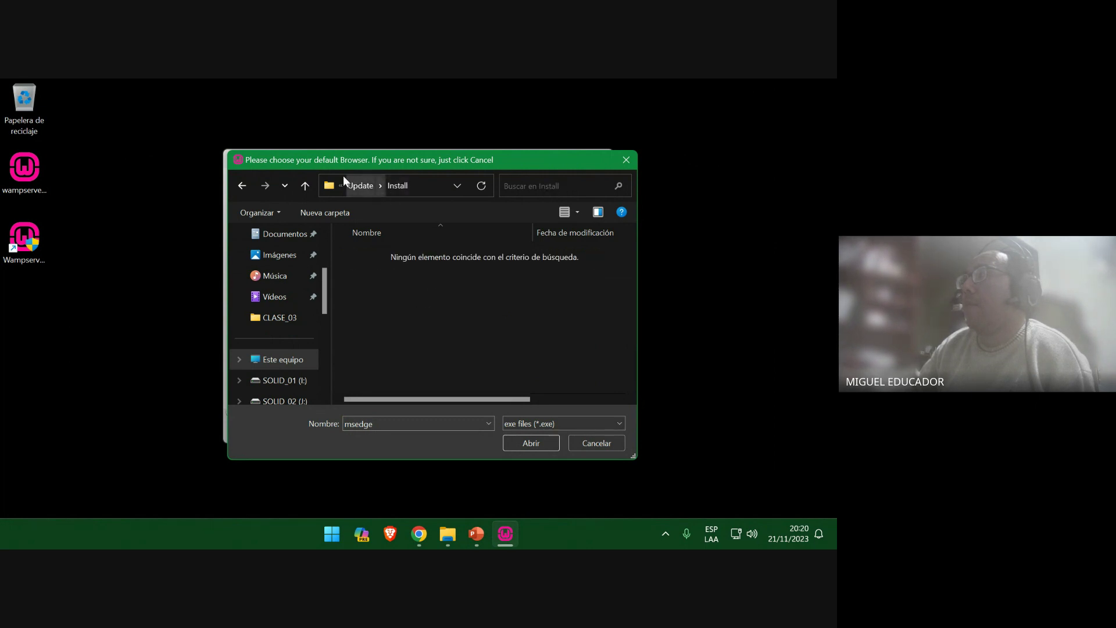
Look for Chrome in Update's 1.3.36.332 and Install folders and among the other folders of the program files folder
left_click(306, 185)
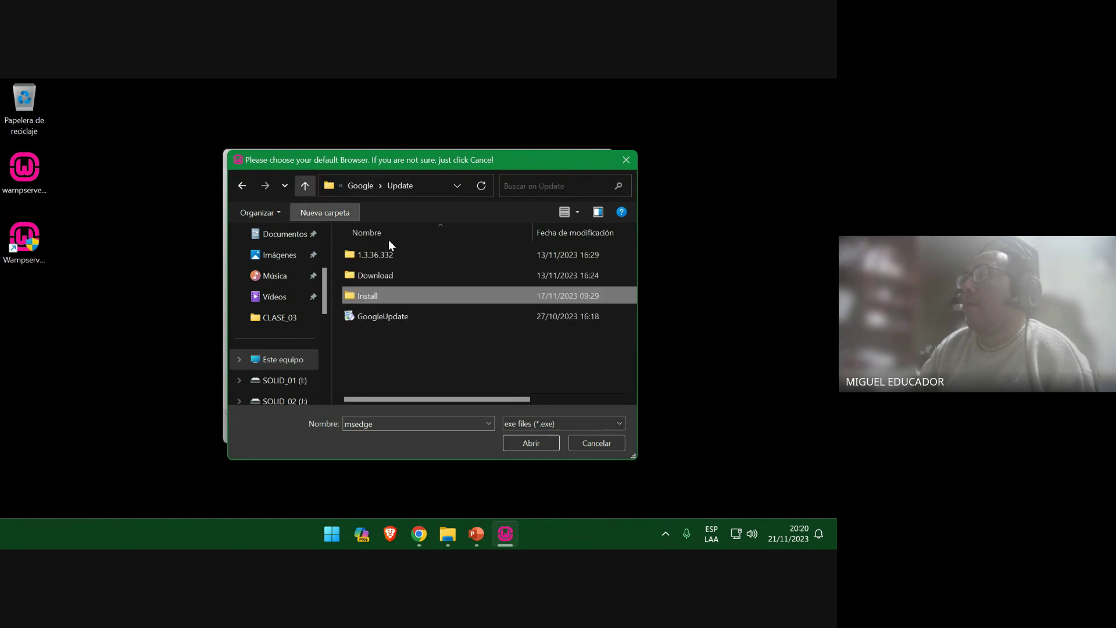
double_click(413, 259)
scroll(464, 333, "down", 1)
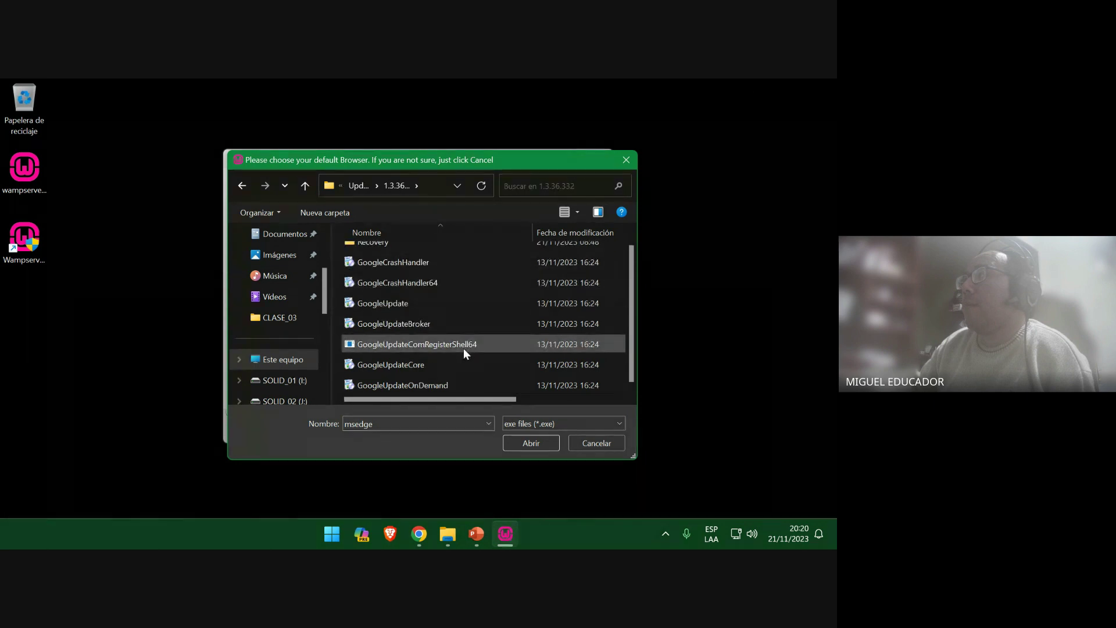
left_click(306, 185)
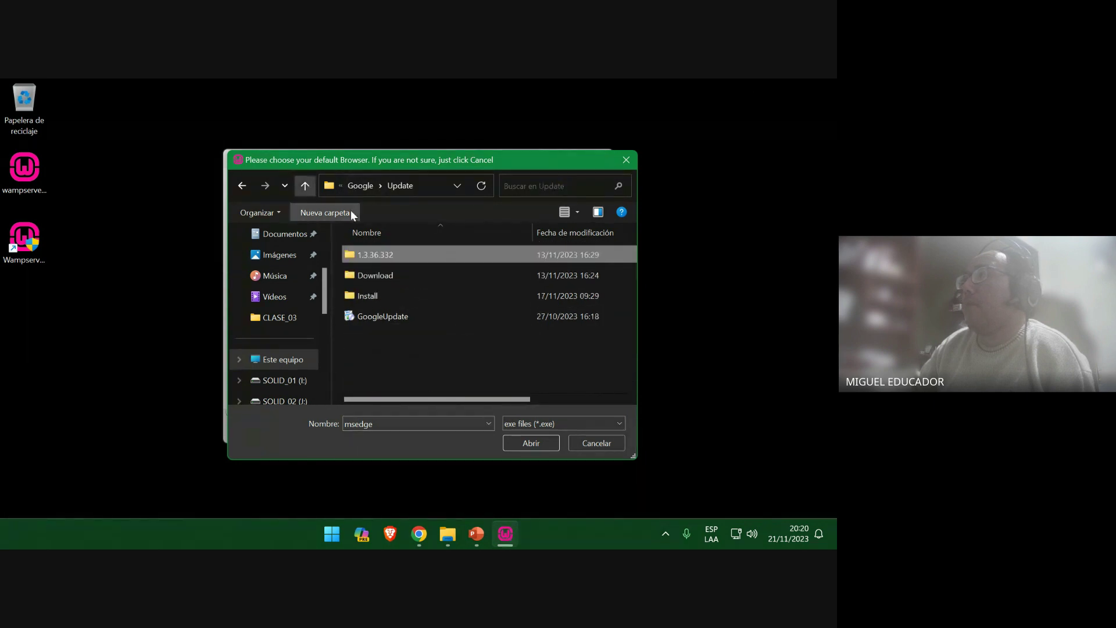
left_click(410, 302)
double_click(410, 302)
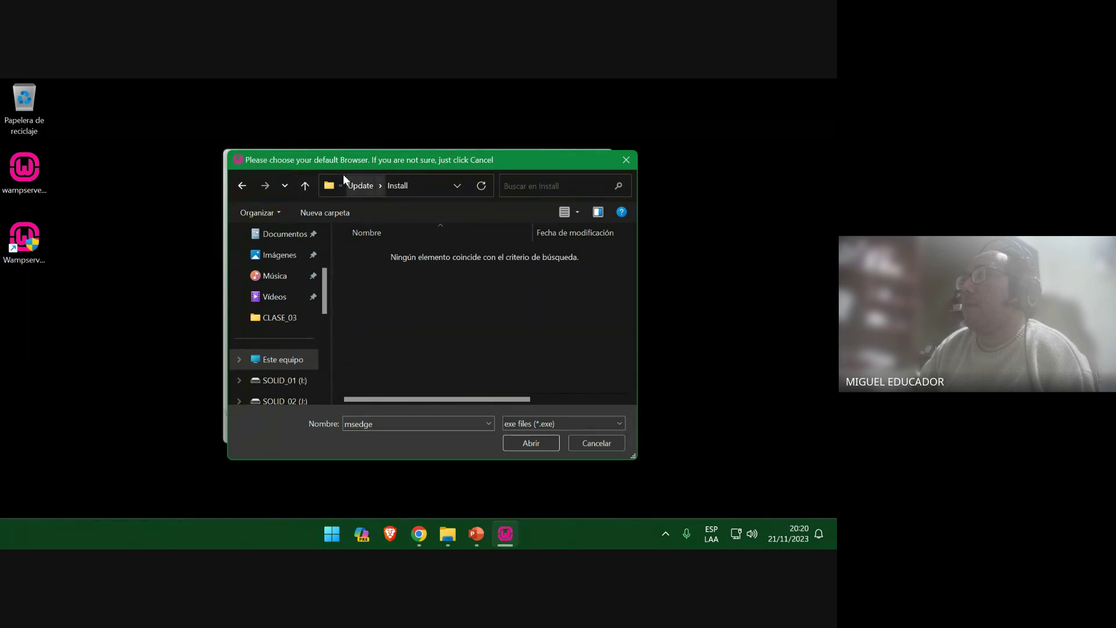
left_click(299, 188)
left_click(300, 189)
left_click(301, 187)
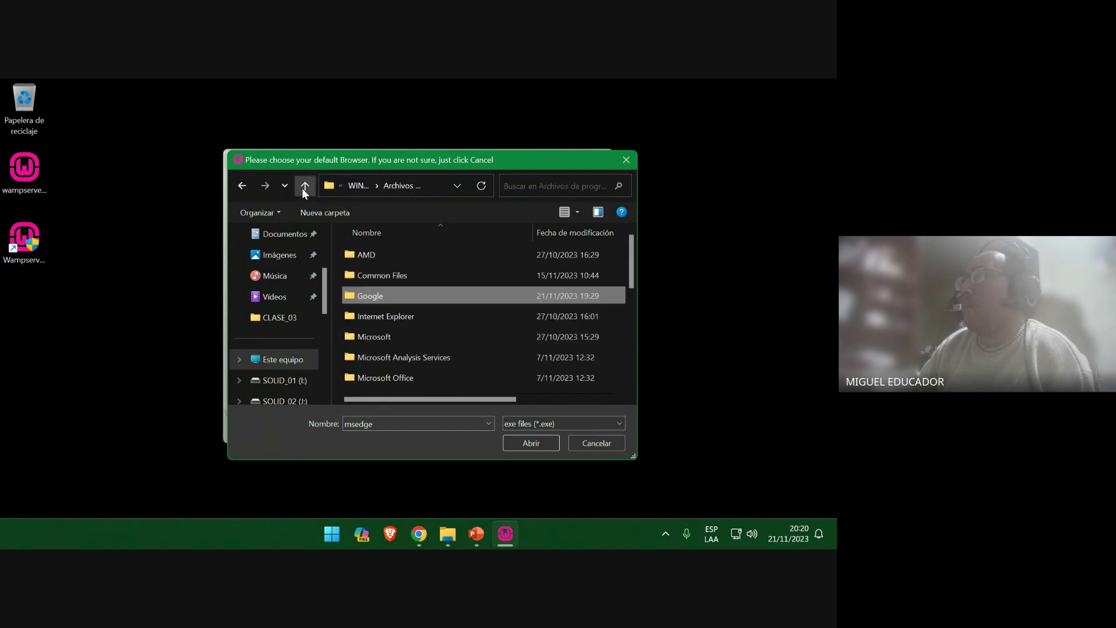
scroll(459, 366, "down", 5)
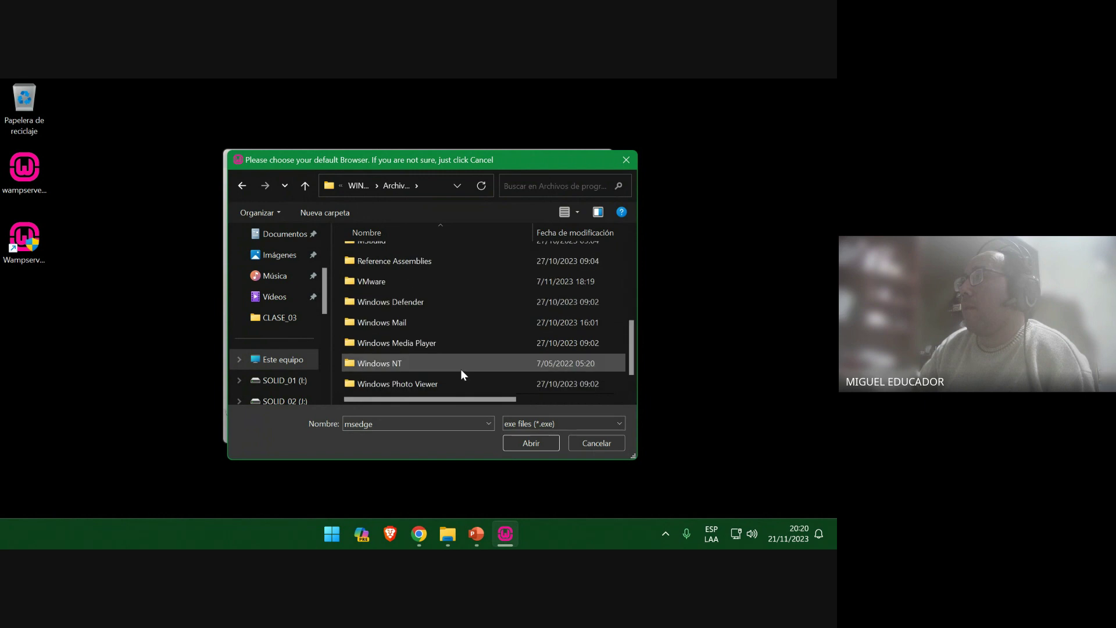
Find Google Chrome with the Windows search and open the file location of its shortcut's target, the chrome application
key("super")
type("C")
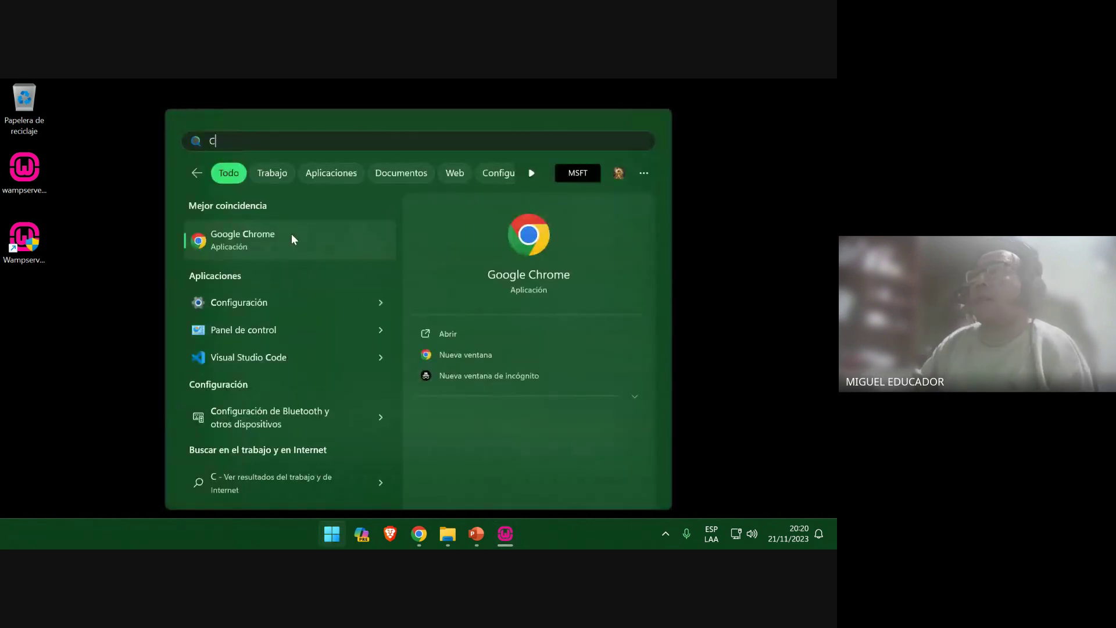
right_click(281, 235)
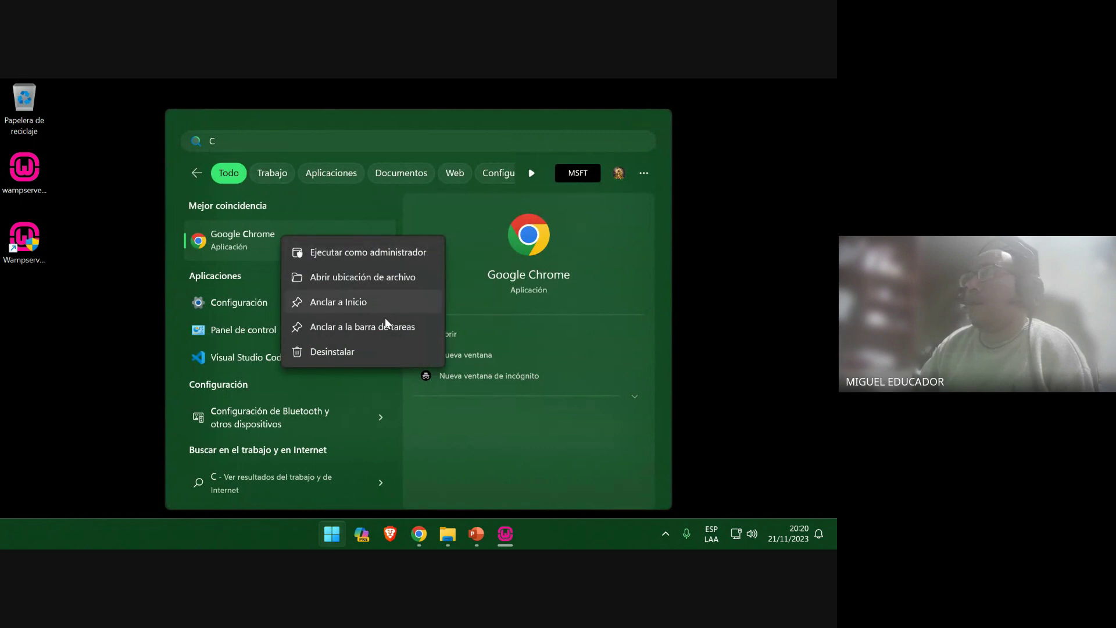
left_click(387, 274)
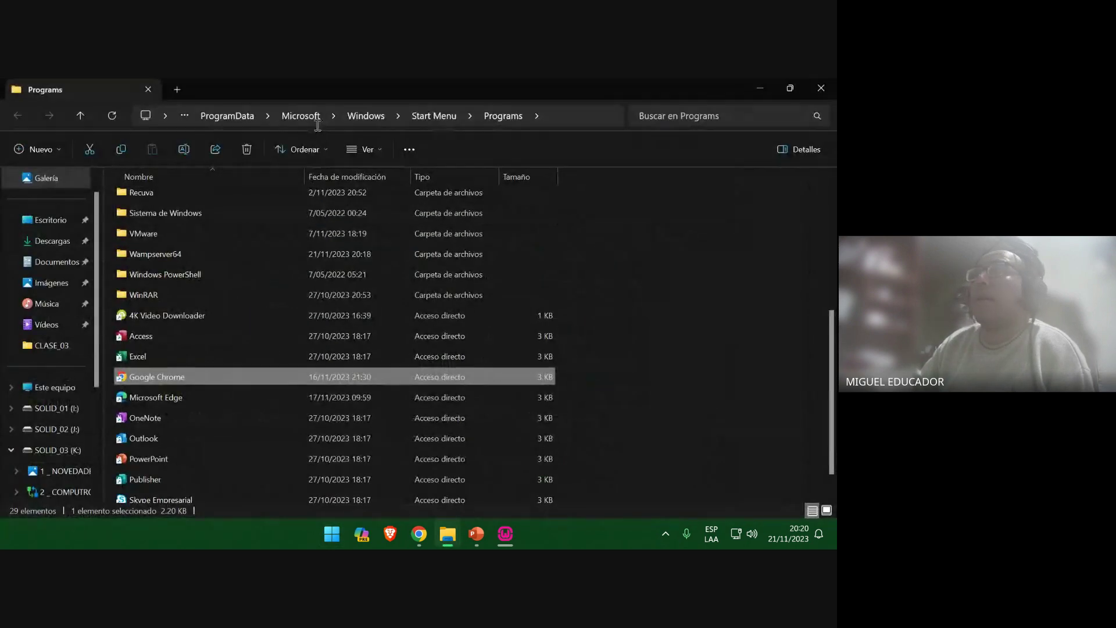
right_click(179, 375)
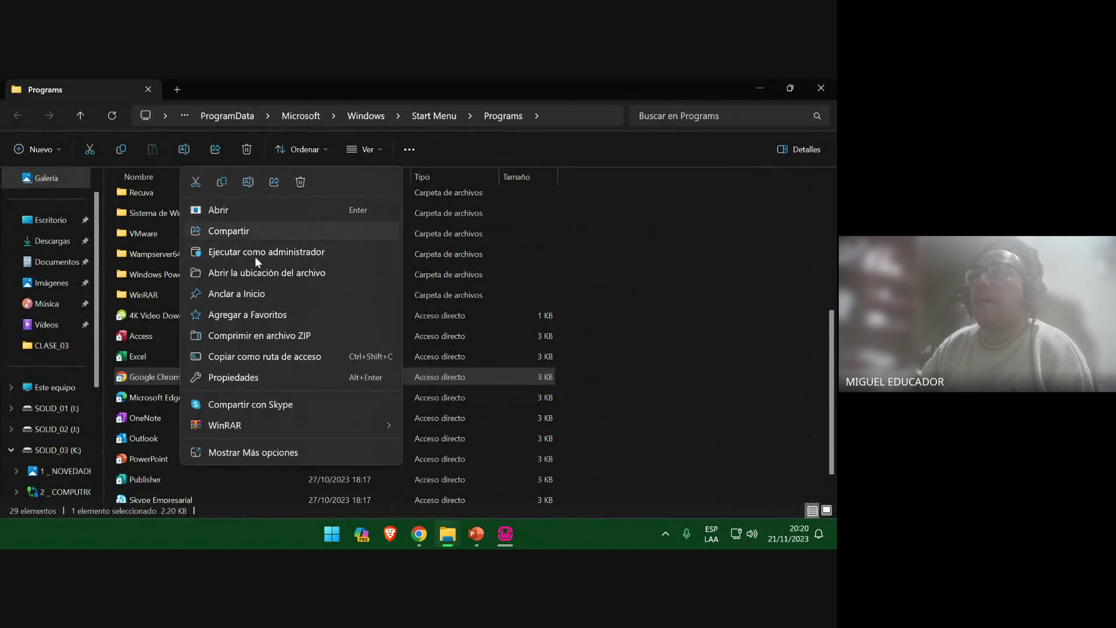
left_click(256, 273)
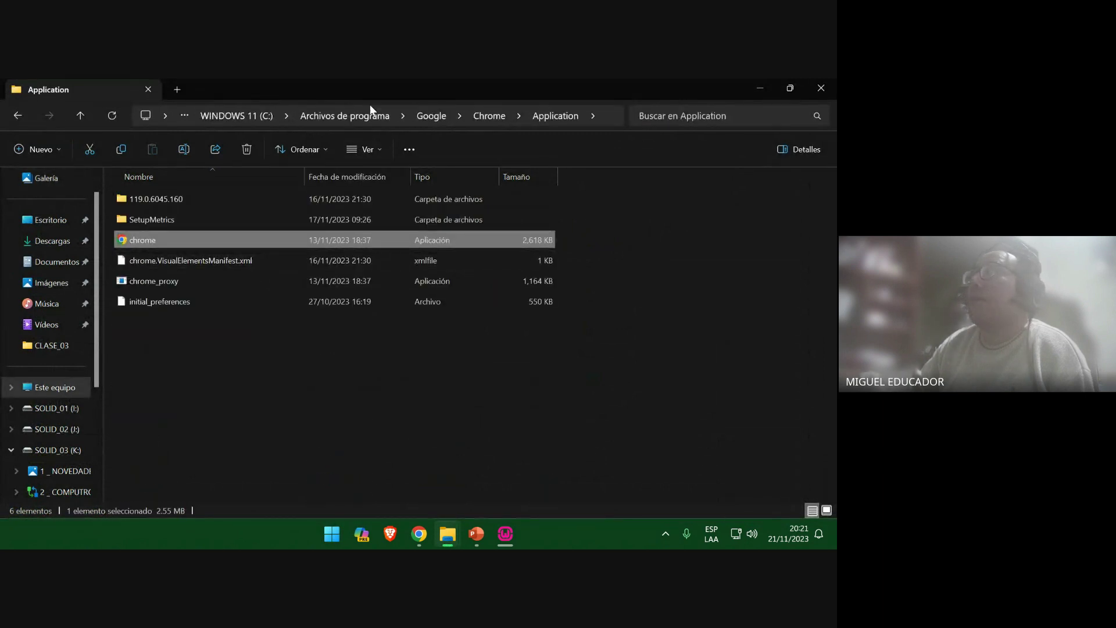
Go to the Archivos de programa folder on drive C: in File Explorer and copy its address
left_click(361, 114)
right_click(360, 121)
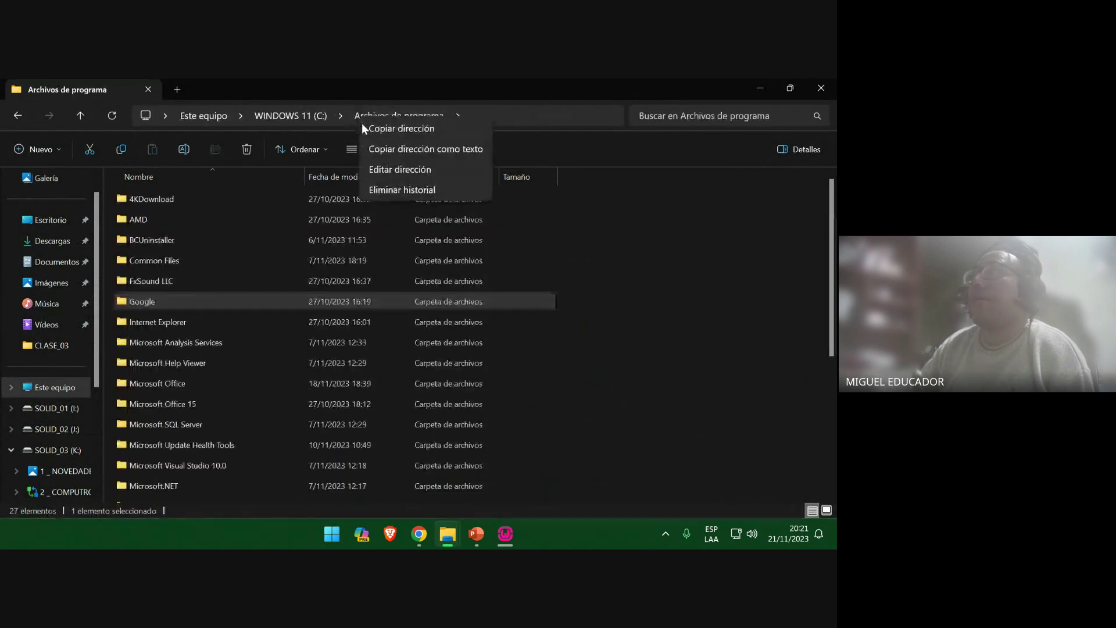
left_click(416, 128)
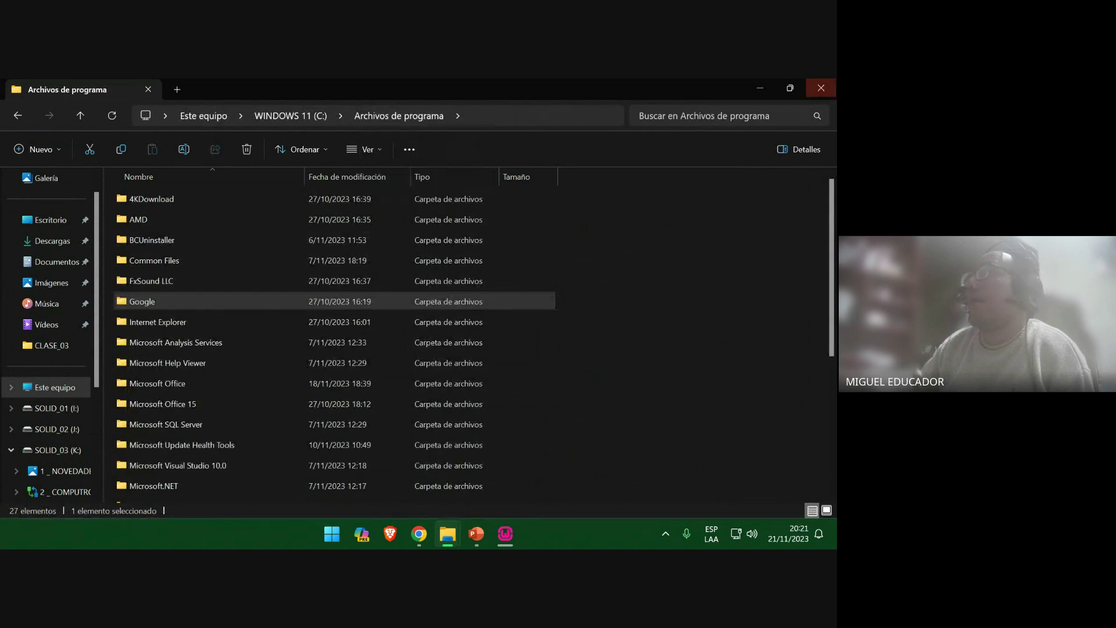
Close File Explorer and take the default-browser selection dialog to C:\Program Files with the copied address
left_click(821, 88)
left_click(441, 186)
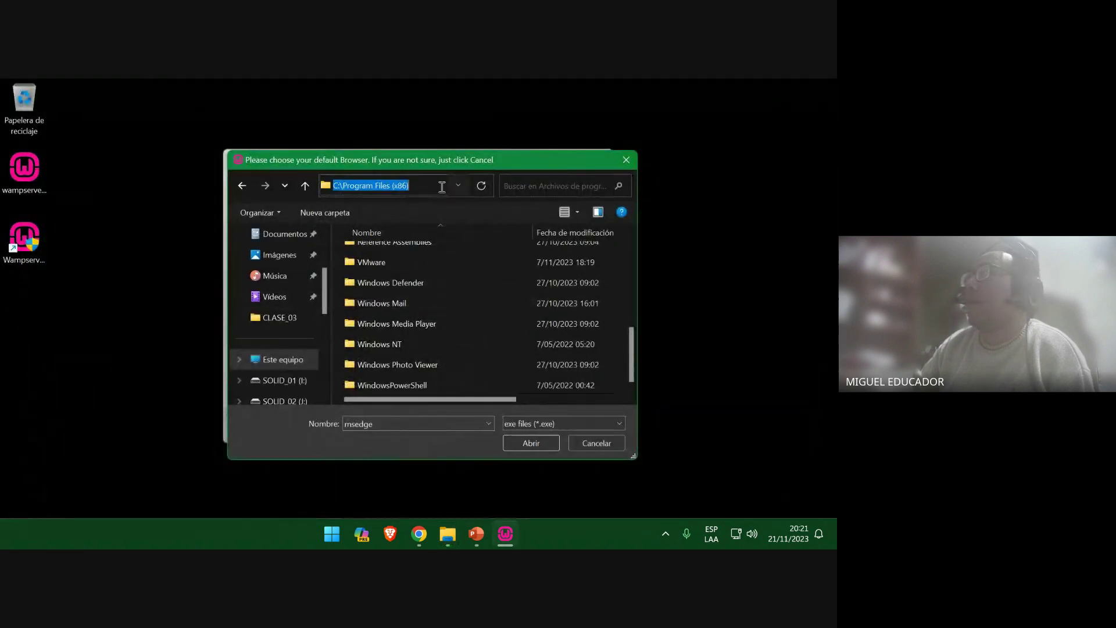
right_click(444, 188)
left_click(494, 252)
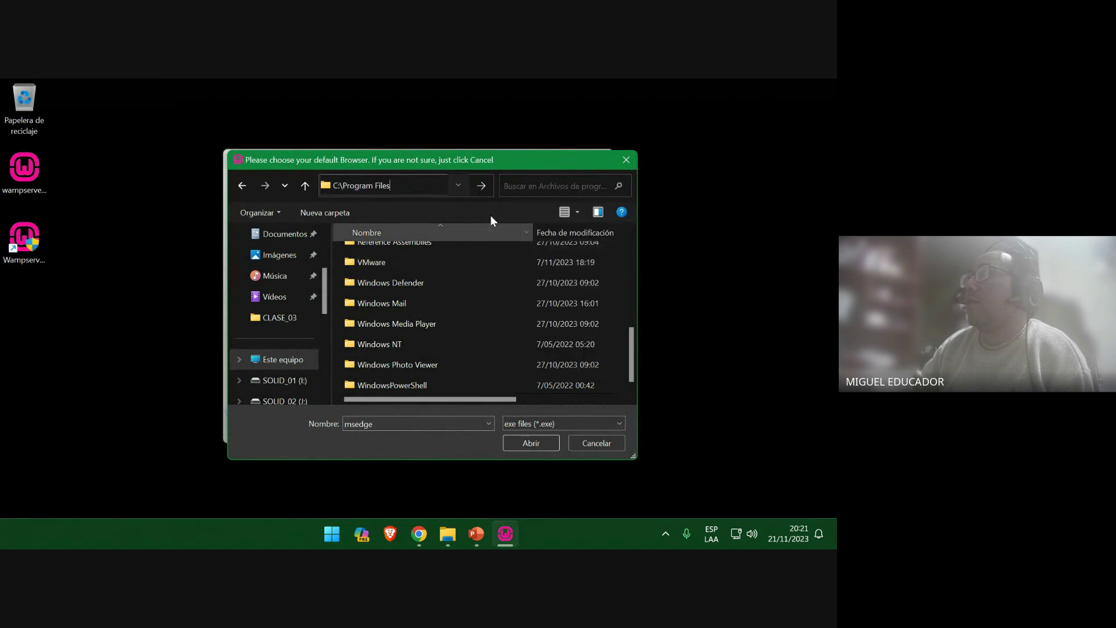
left_click(482, 185)
Choose the chrome executable in Google\Chrome\Application as Wampserver's default browser
scroll(465, 317, "down", 5)
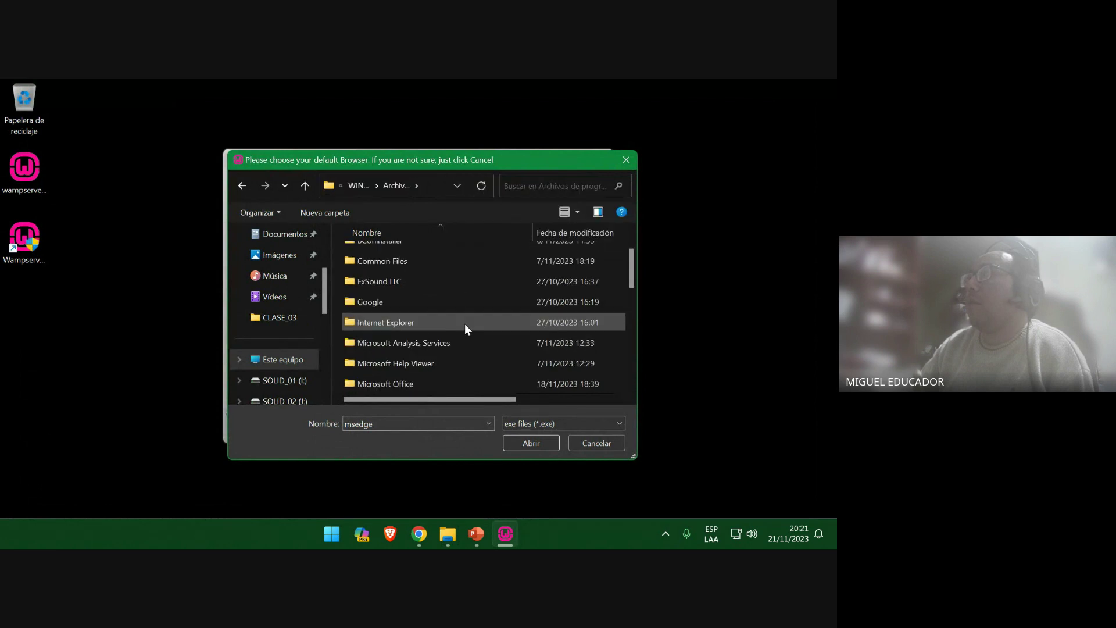
scroll(464, 364, "down", 2)
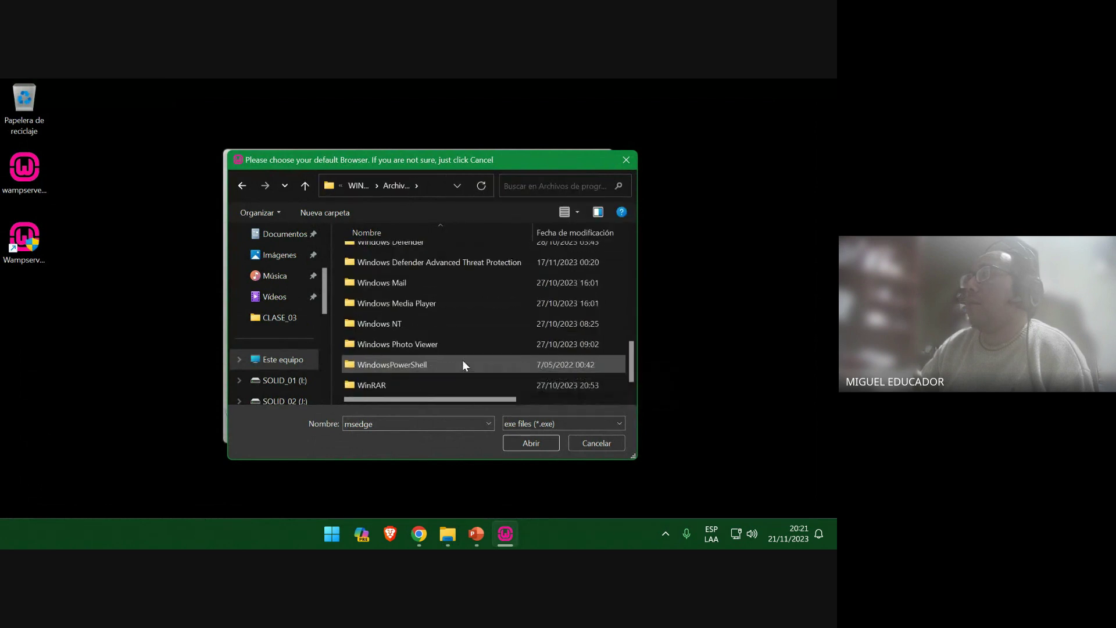
scroll(462, 360, "up", 6)
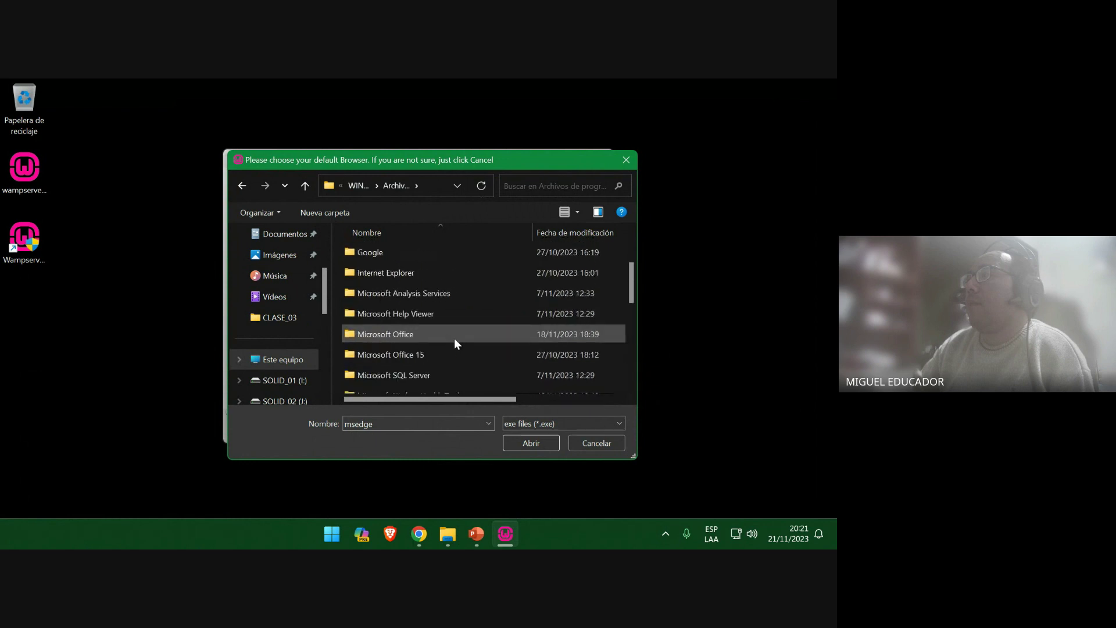
scroll(441, 296, "up", 1)
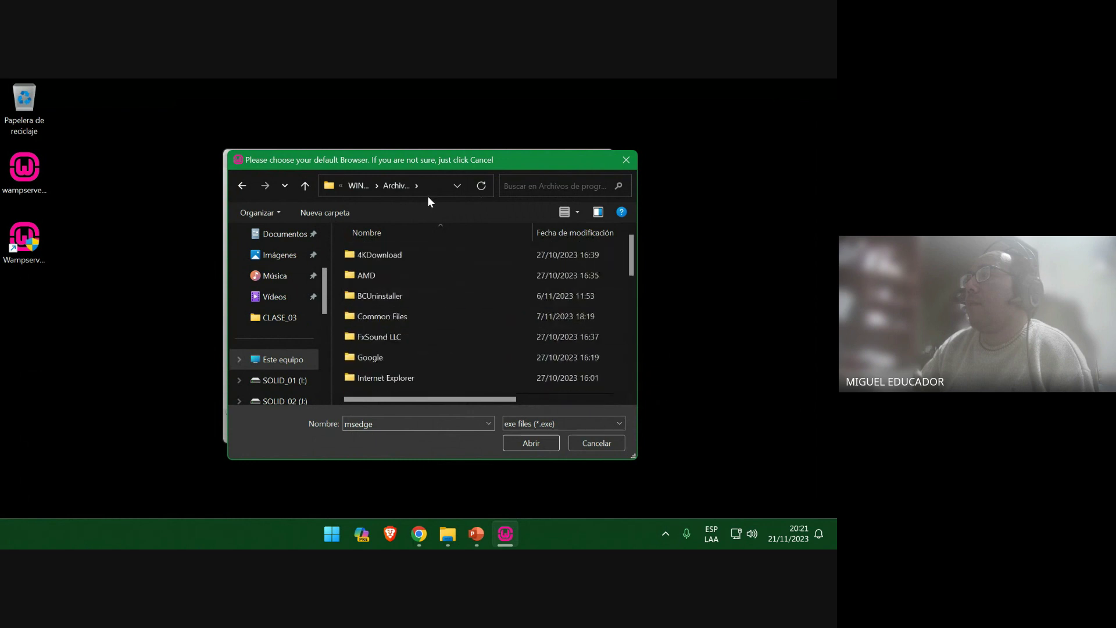
double_click(403, 357)
double_click(417, 253)
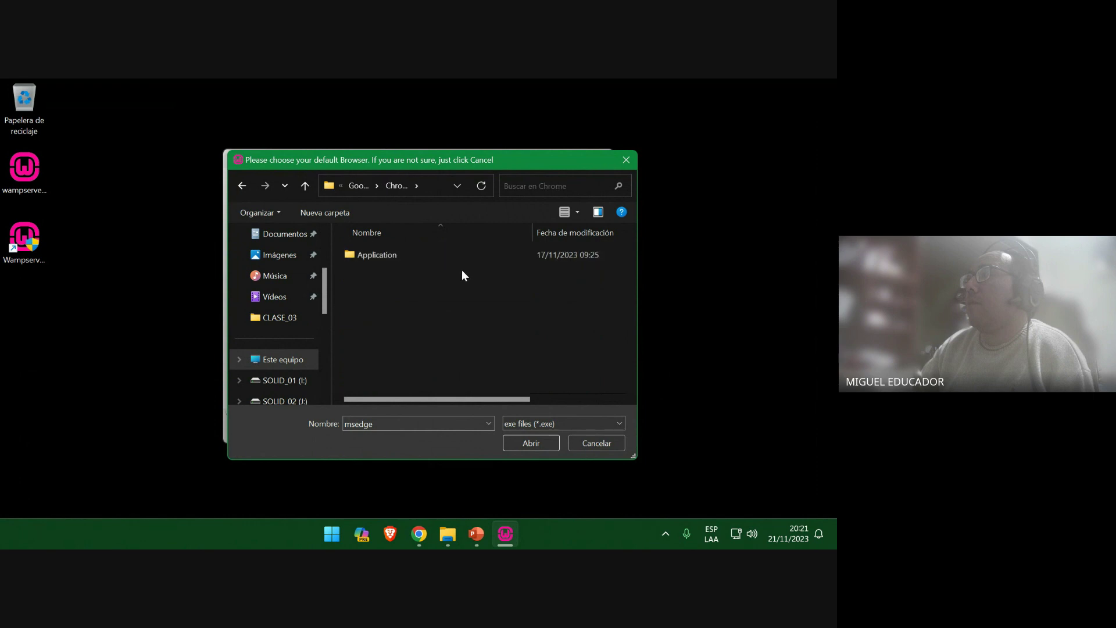
double_click(449, 256)
left_click(424, 294)
double_click(424, 294)
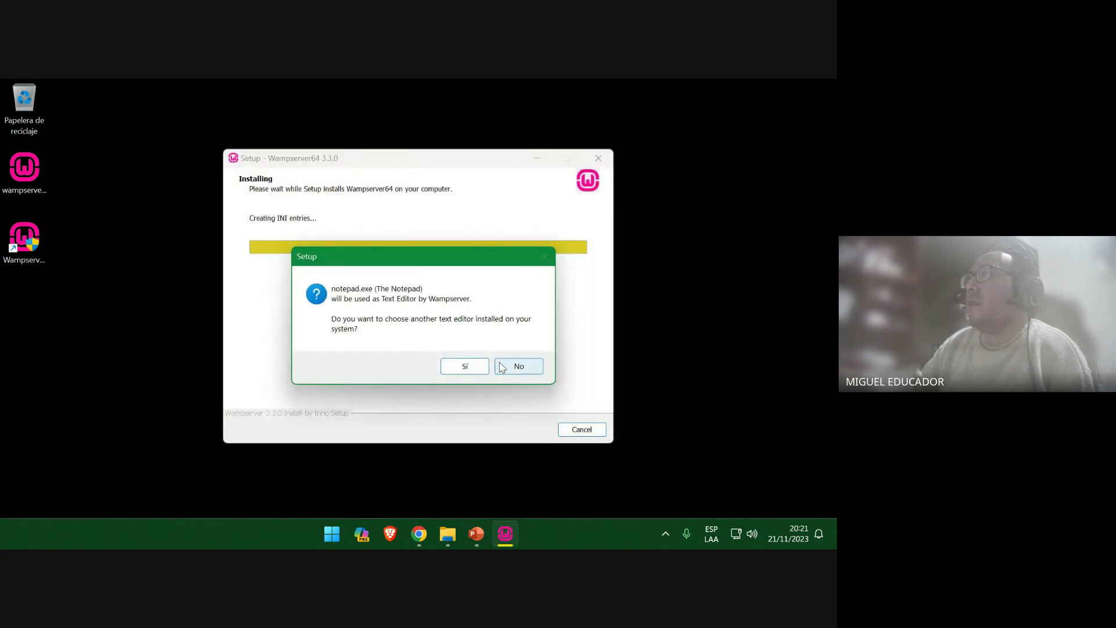
Switch to PowerPoint, add a screen clipping of the desktop with the text-editor prompt to slide 21, and save the presentation
mouse_move(479, 533)
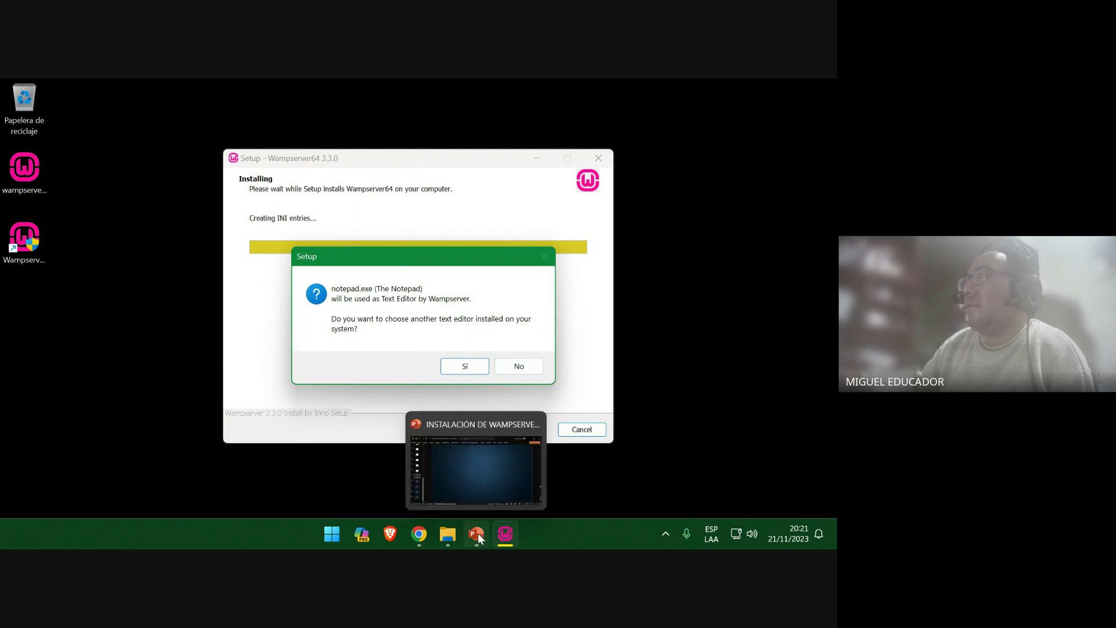
left_click(477, 533)
left_click(54, 302)
left_click(47, 340)
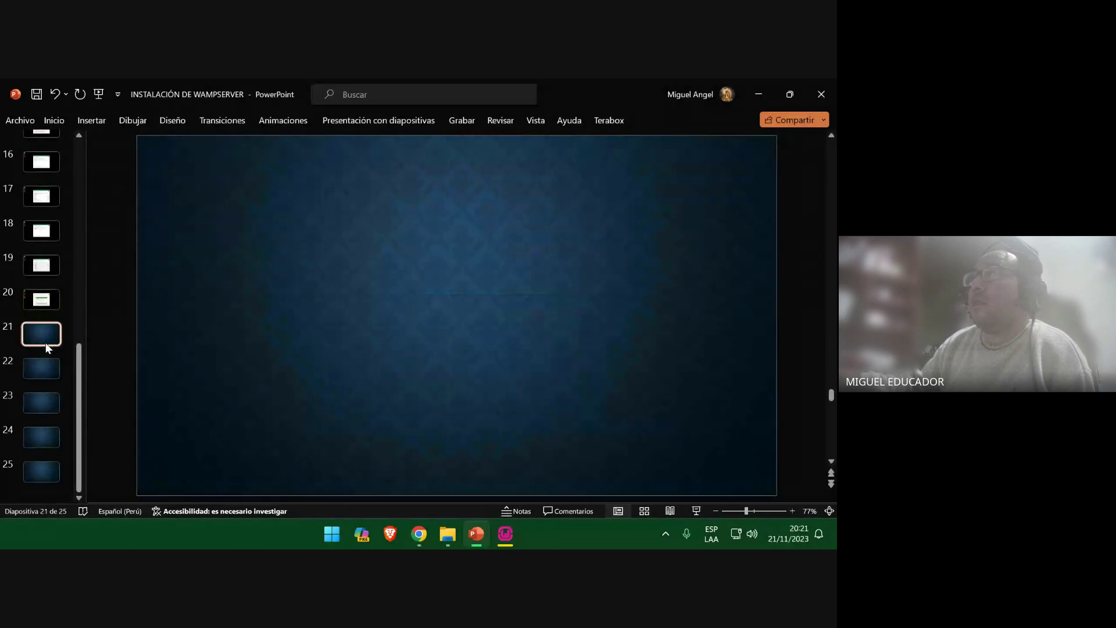
left_click(93, 121)
left_click(173, 145)
left_click(195, 257)
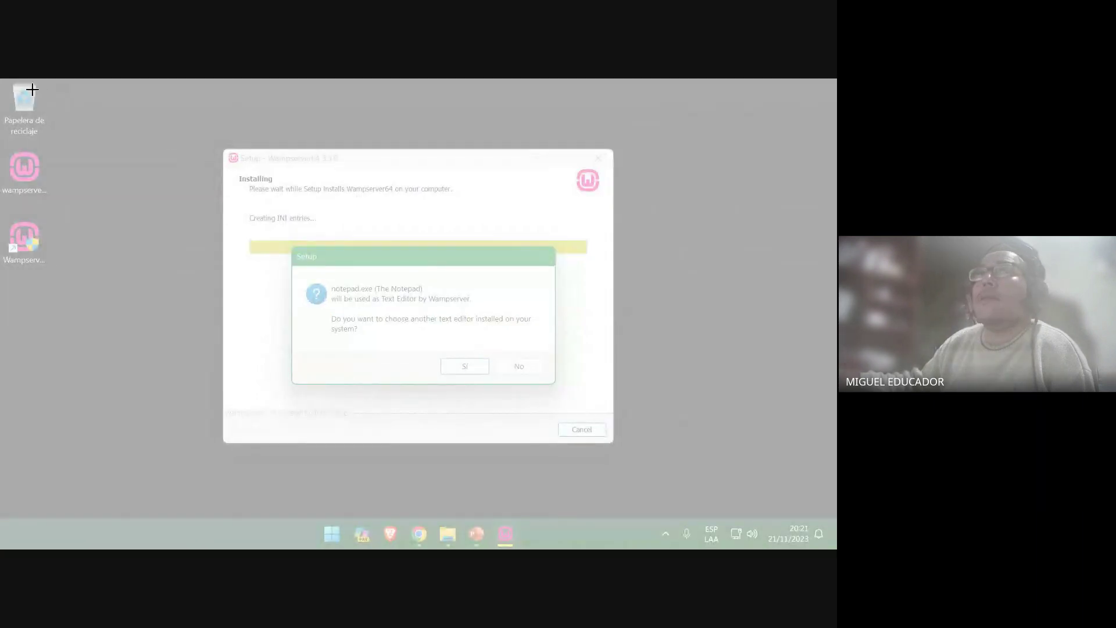
left_click_drag(2, 79, 834, 516)
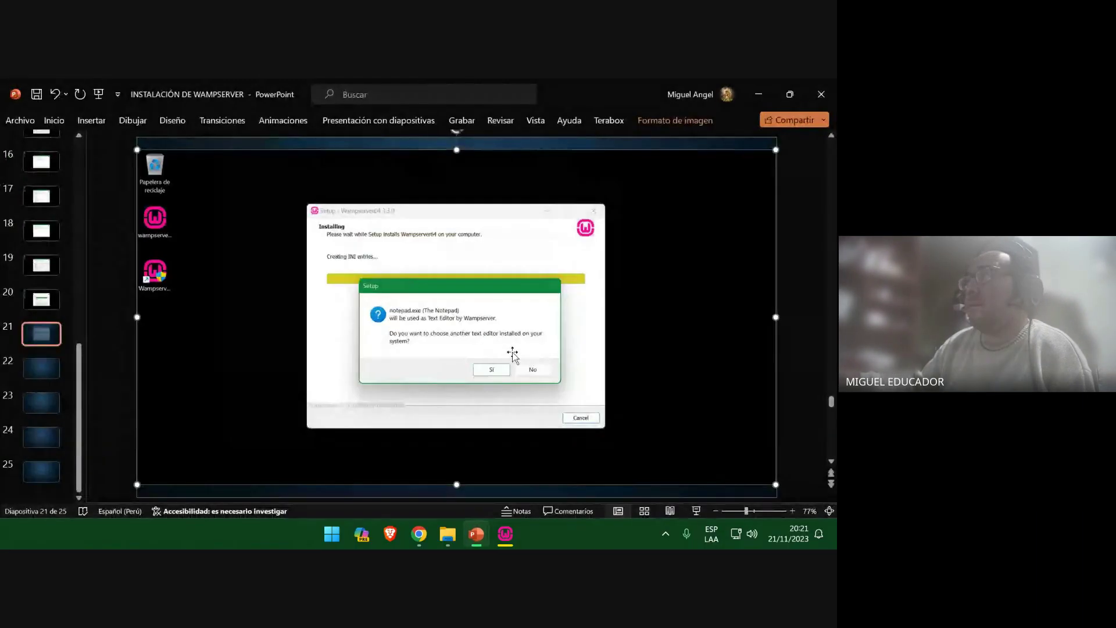
key("Page_Down")
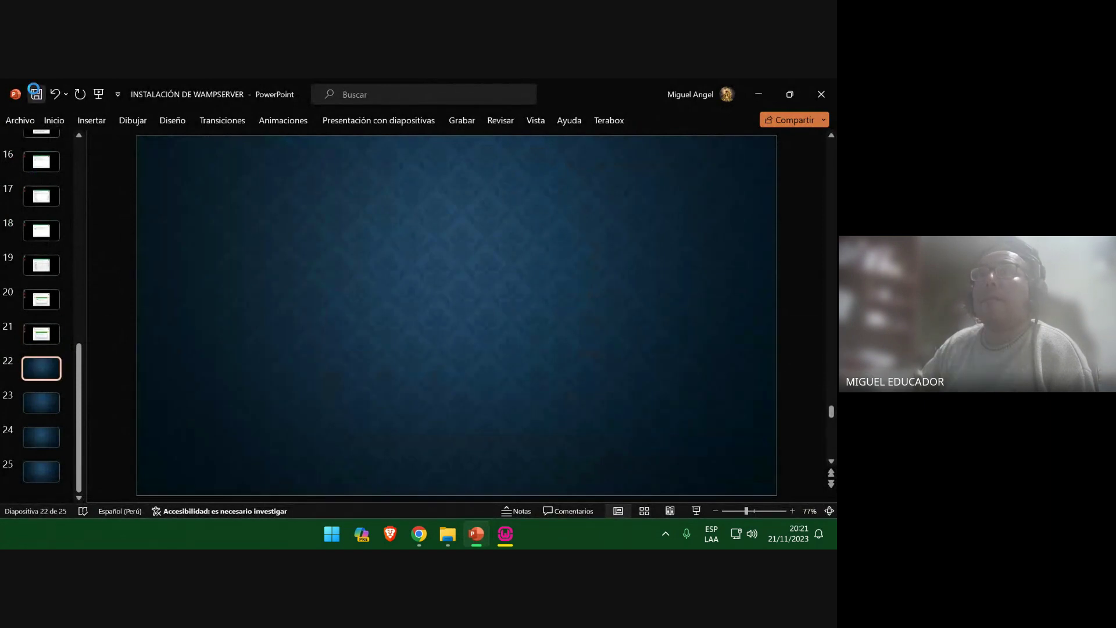
Accept choosing another text editor in the Wampserver setup, and open the folder of Visual Studio Code's application through the Windows search
left_click(759, 94)
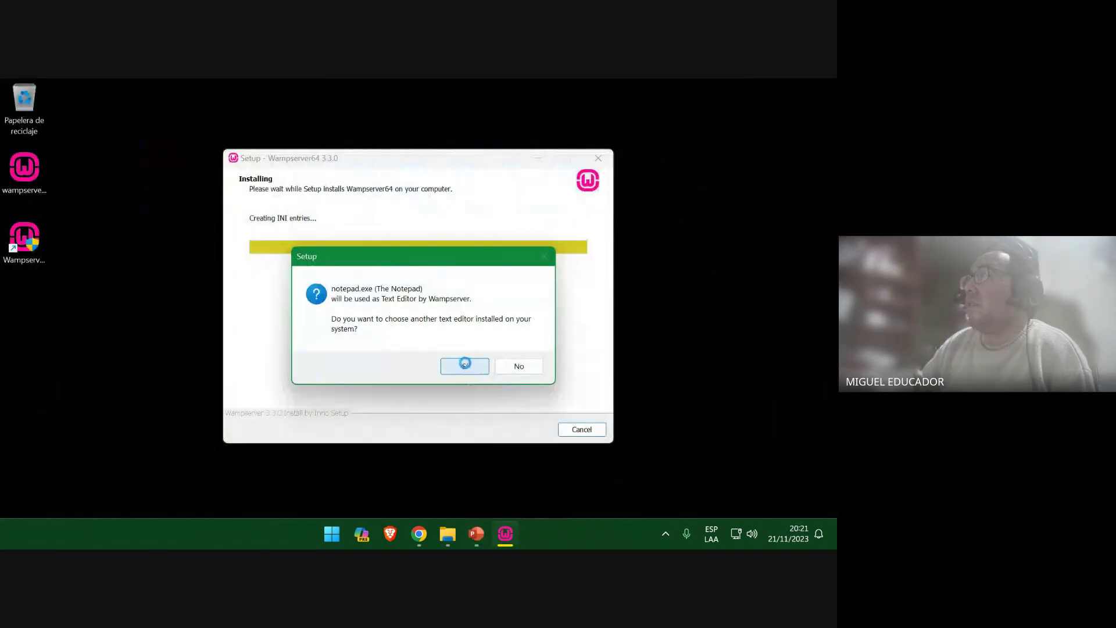
left_click(465, 366)
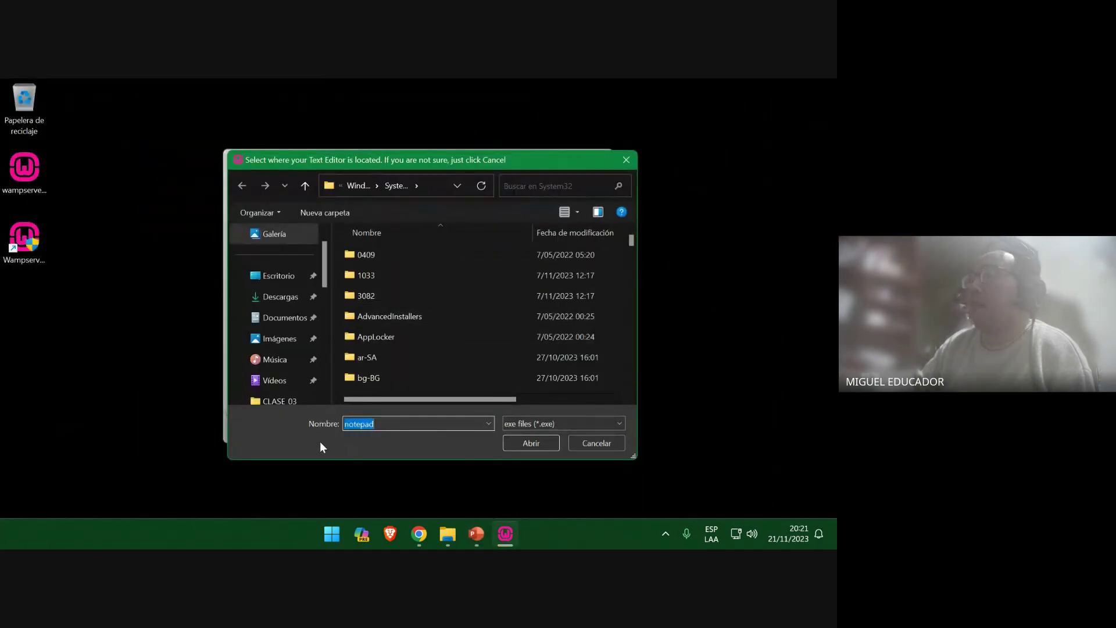
key("super")
type("V")
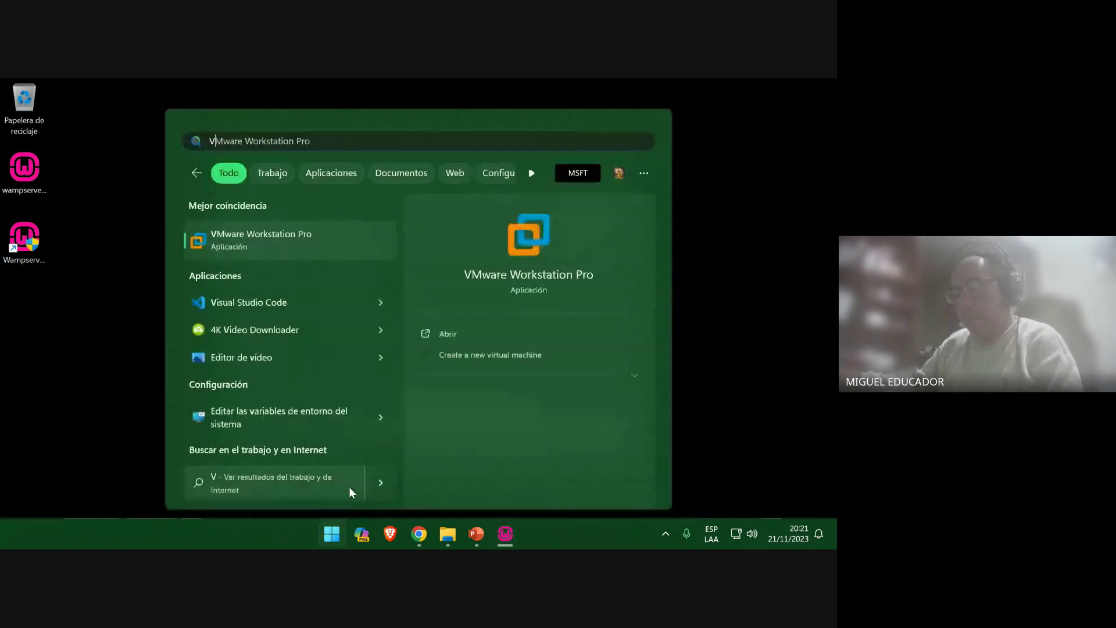
right_click(256, 306)
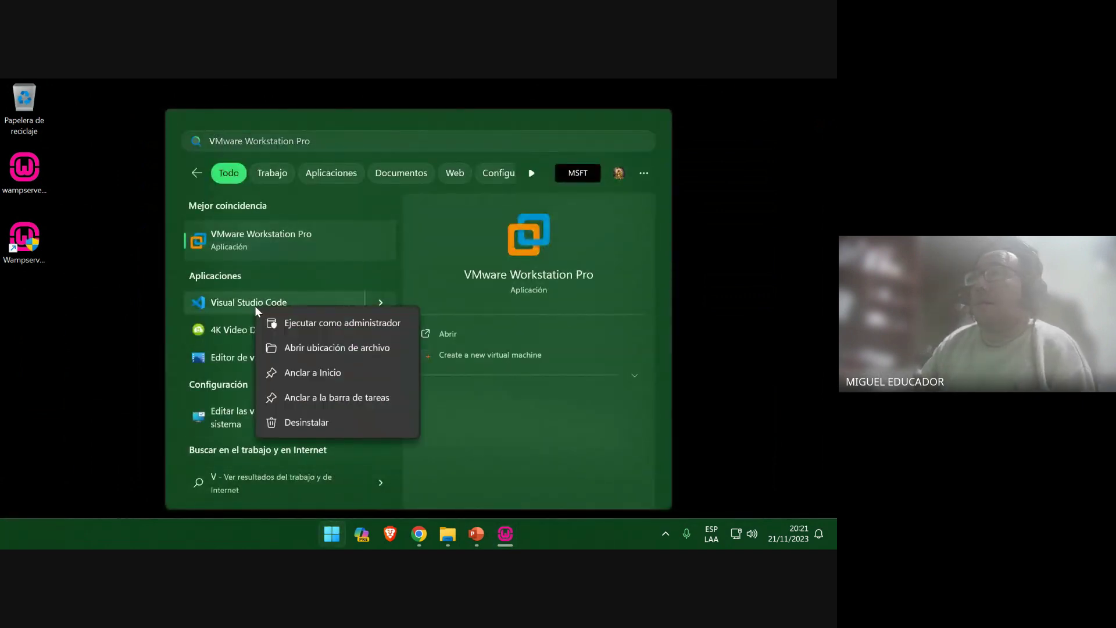
left_click(329, 348)
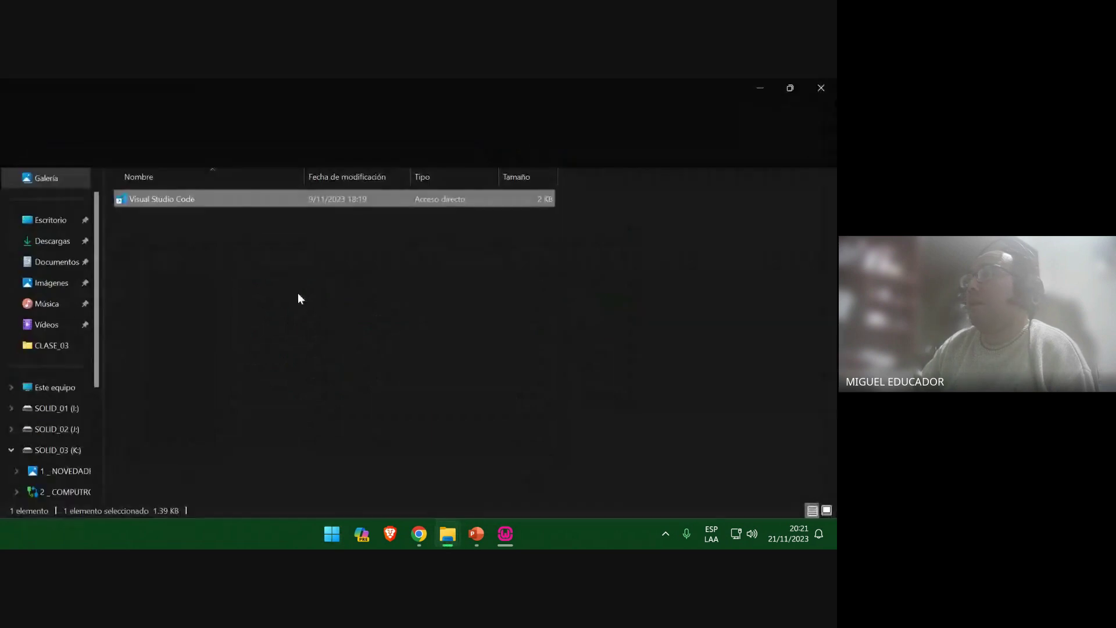
right_click(183, 200)
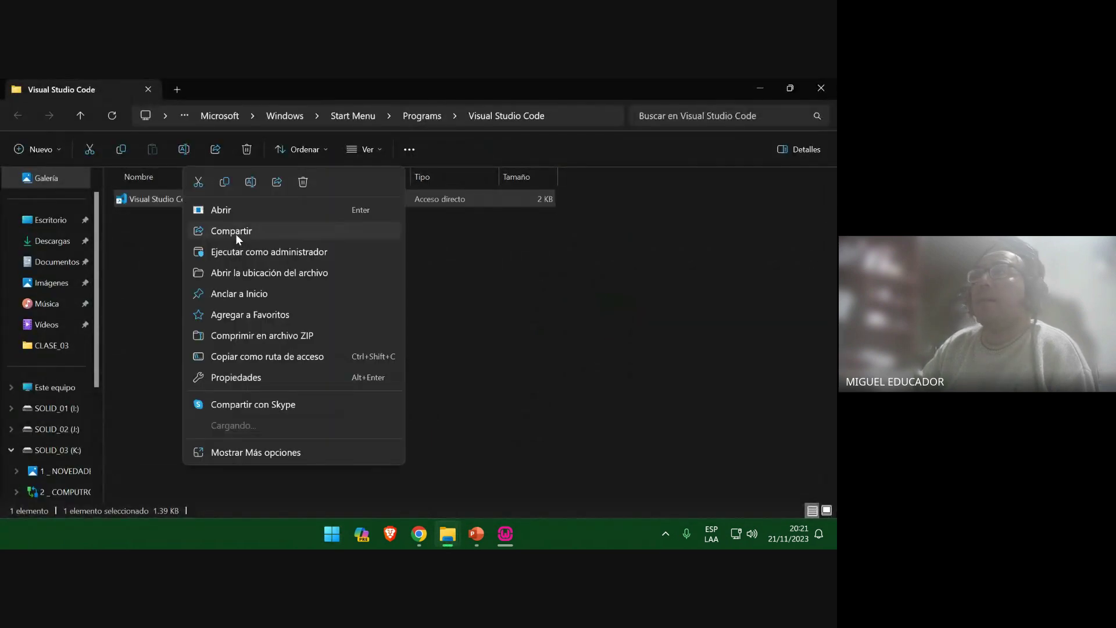
left_click(250, 273)
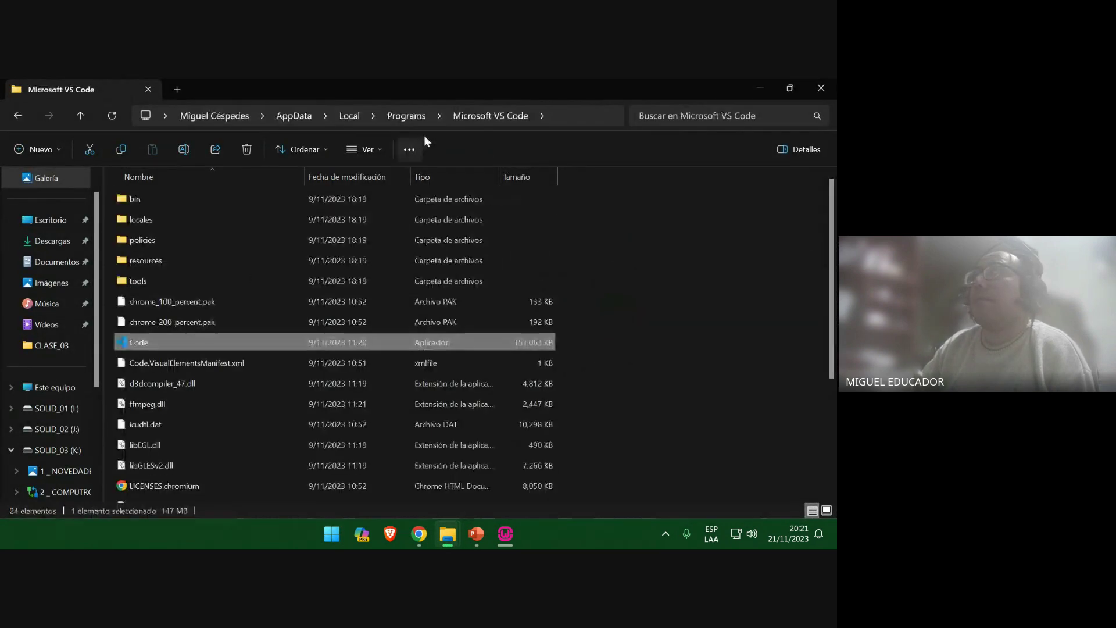
Copy the address of the Microsoft VS Code folder and close File Explorer
left_click(578, 115)
right_click(568, 115)
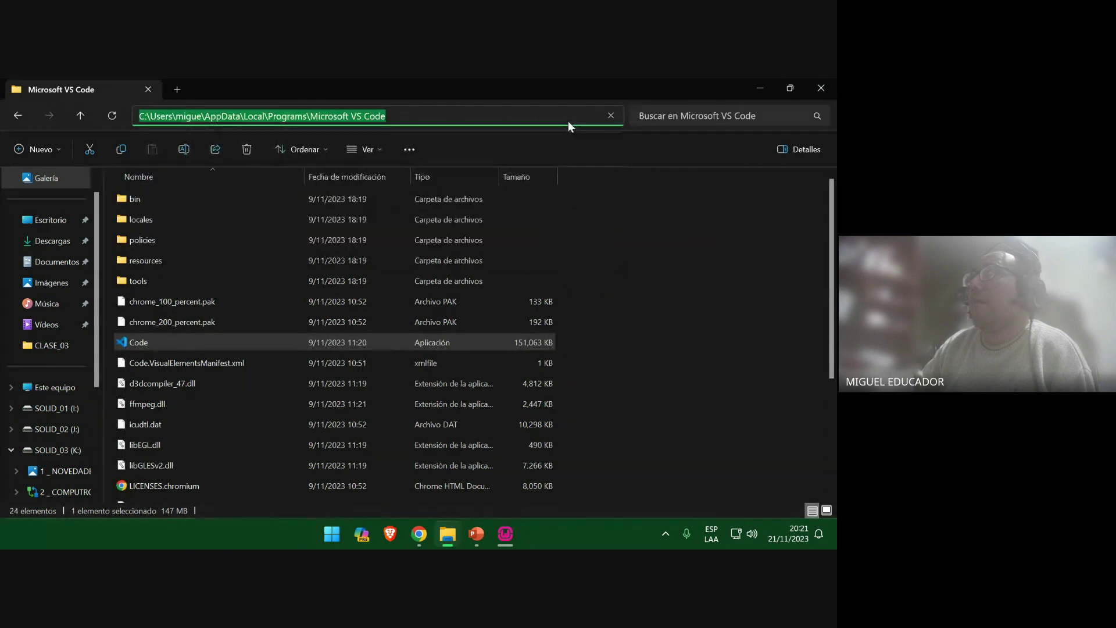
left_click(611, 151)
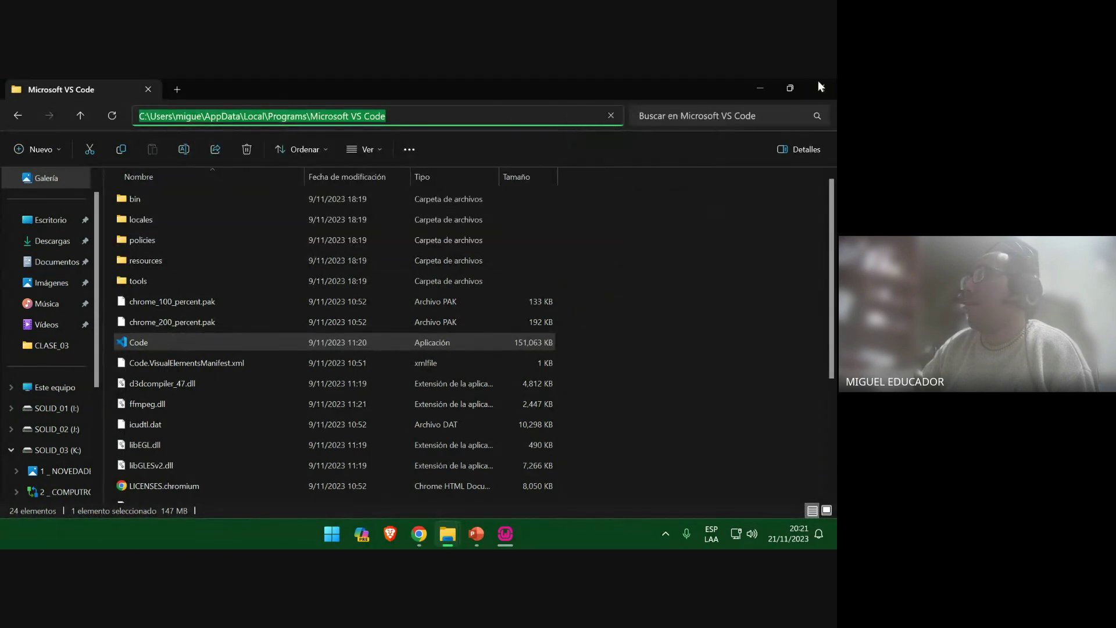
left_click(820, 86)
Take the text-editor selection dialog to the copied Microsoft VS Code folder and select the Code application
right_click(431, 182)
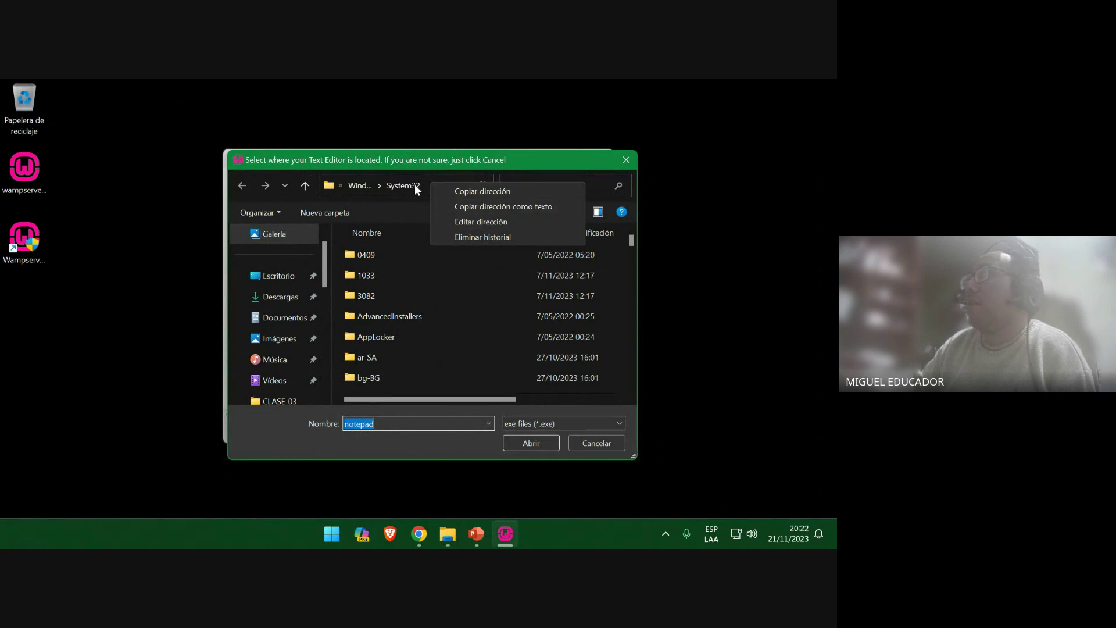
left_click(388, 185)
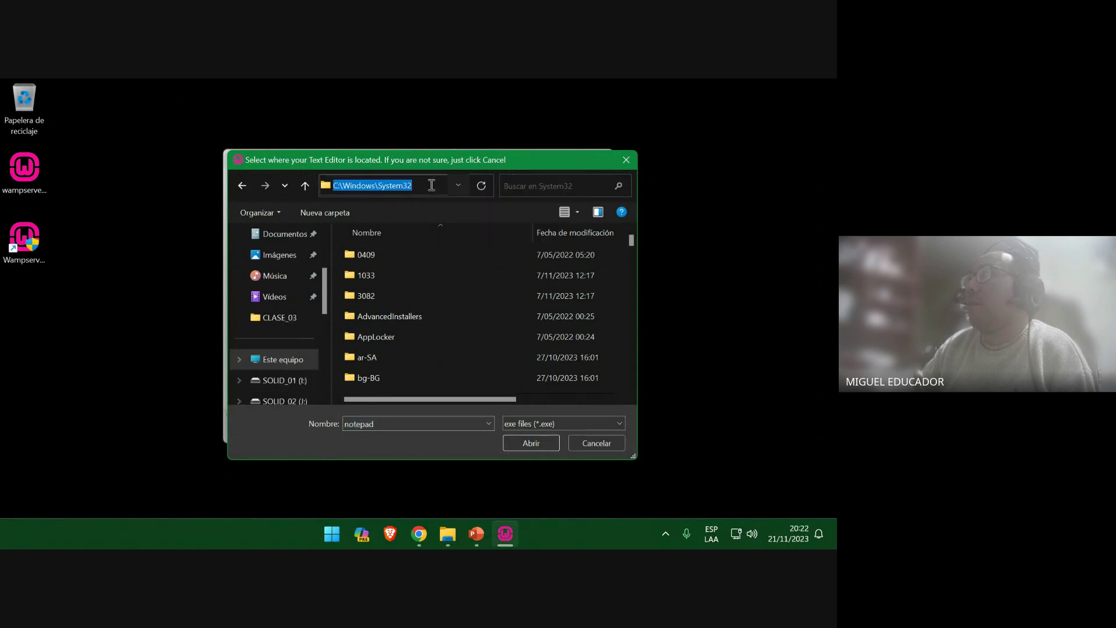
right_click(432, 185)
left_click(479, 246)
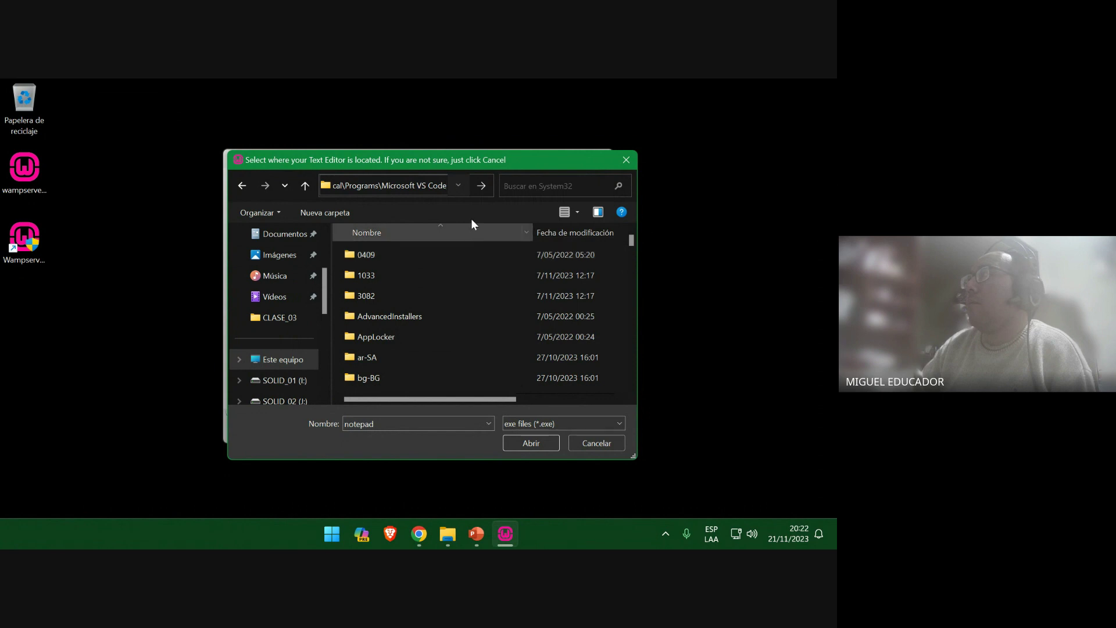
left_click(482, 185)
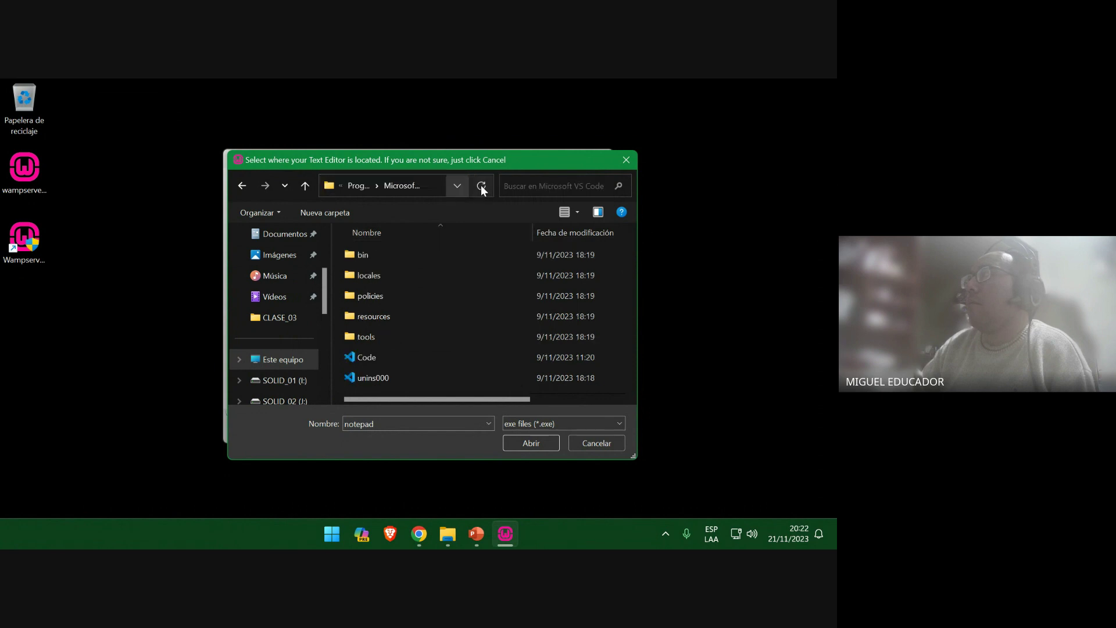
left_click(416, 353)
Switch to PowerPoint and add a screen clipping of the desktop with the text-editor selection dialog to slide 22
left_click(468, 532)
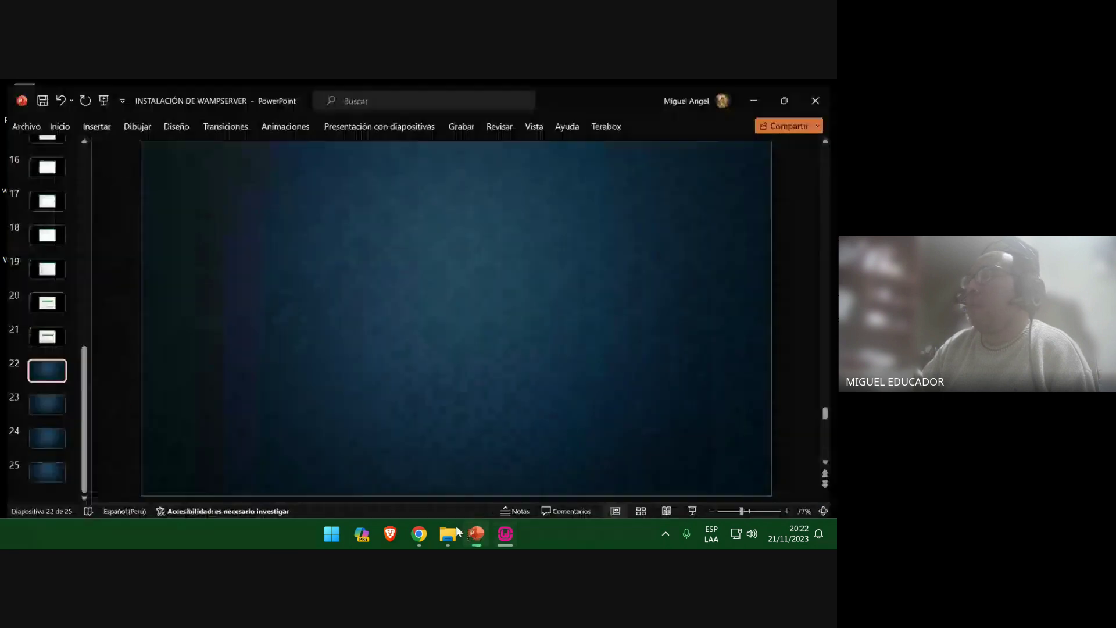
left_click(94, 121)
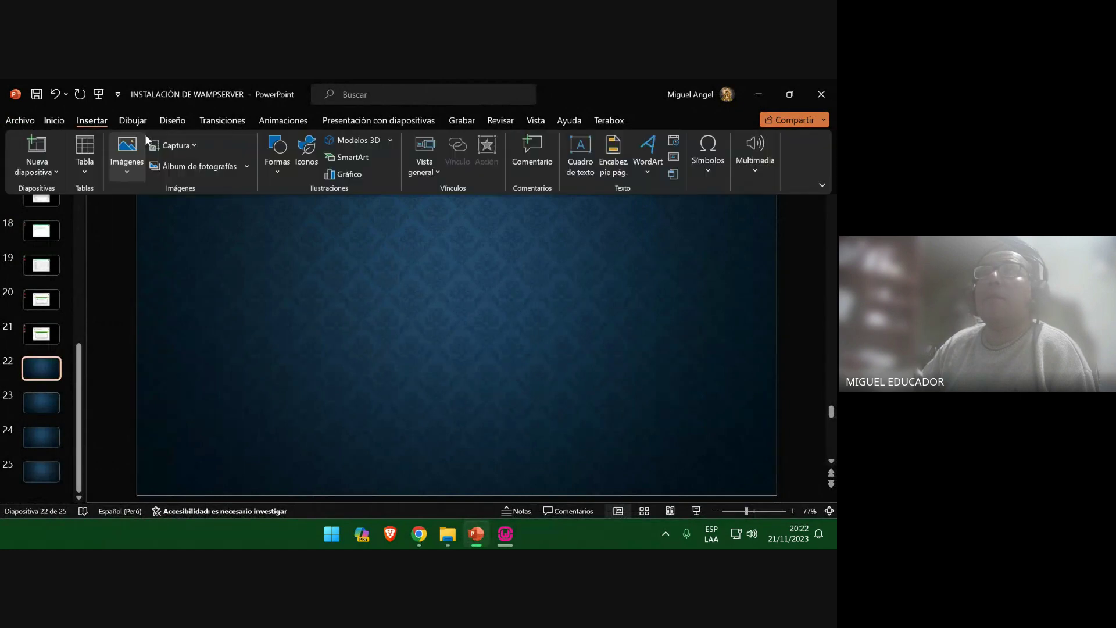
left_click(185, 144)
left_click(217, 254)
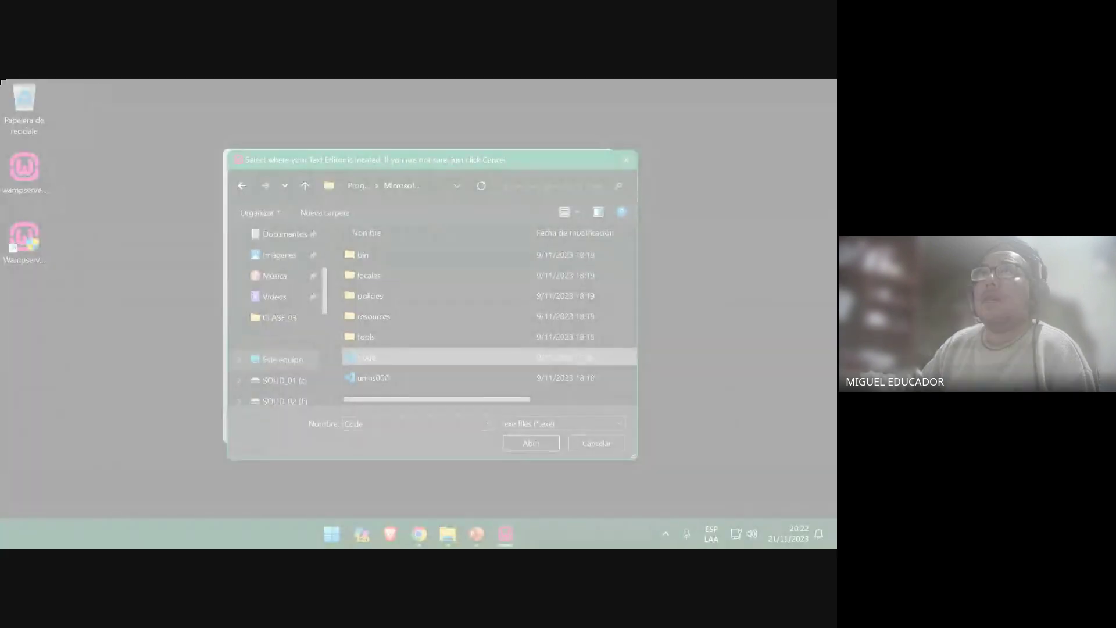
left_click_drag(1, 79, 834, 518)
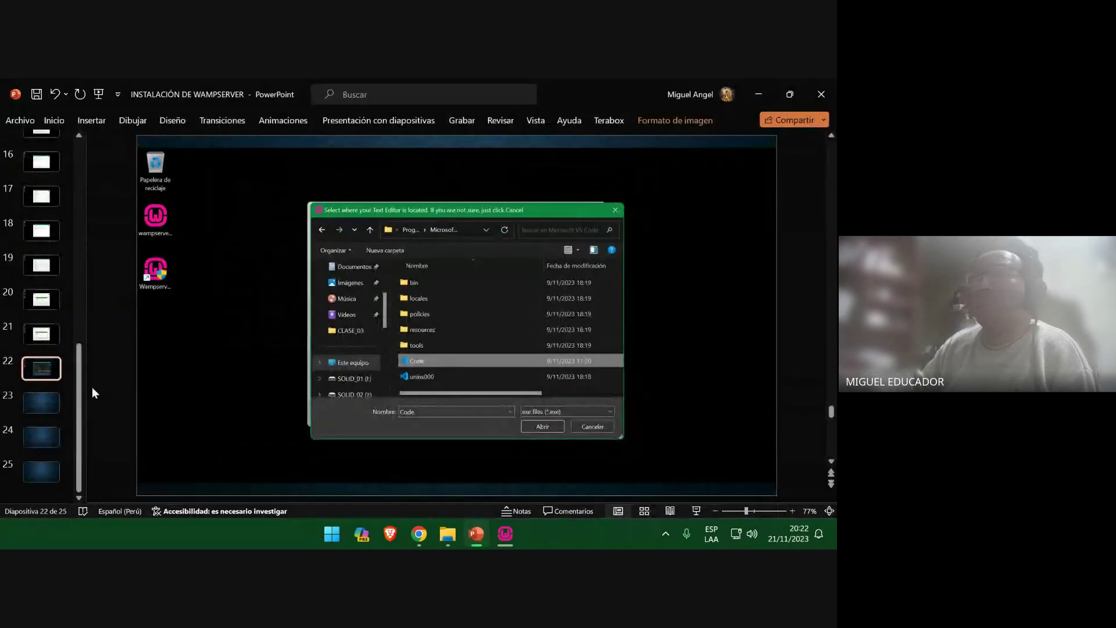
Save the presentation with slide 23 selected, and confirm Code as the text editor in the Wampserver setup
left_click(46, 406)
left_click(37, 99)
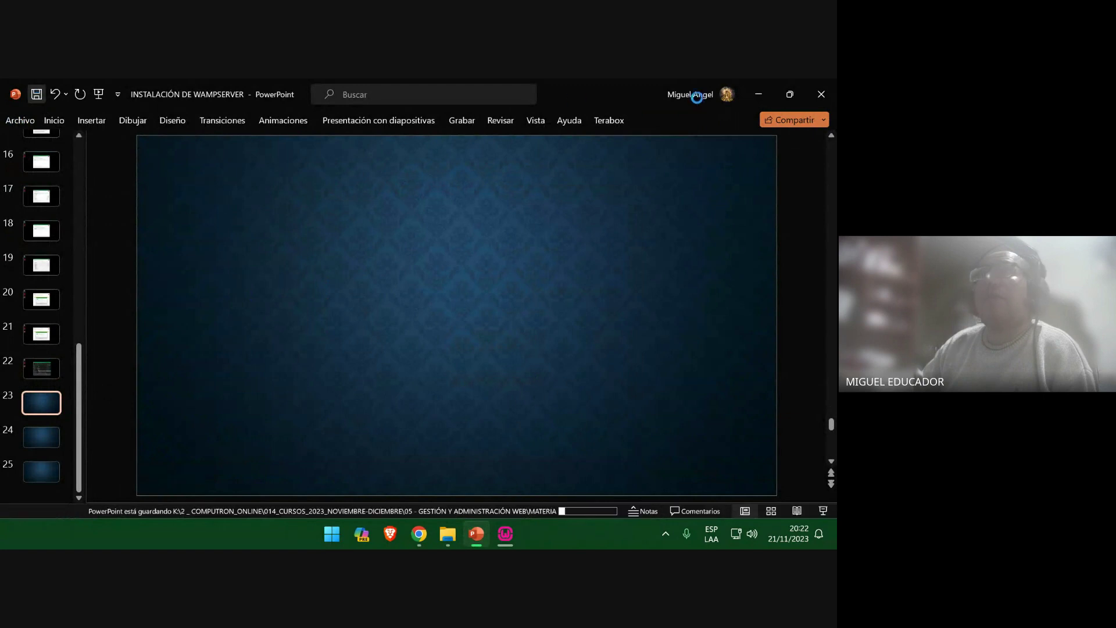
left_click(759, 94)
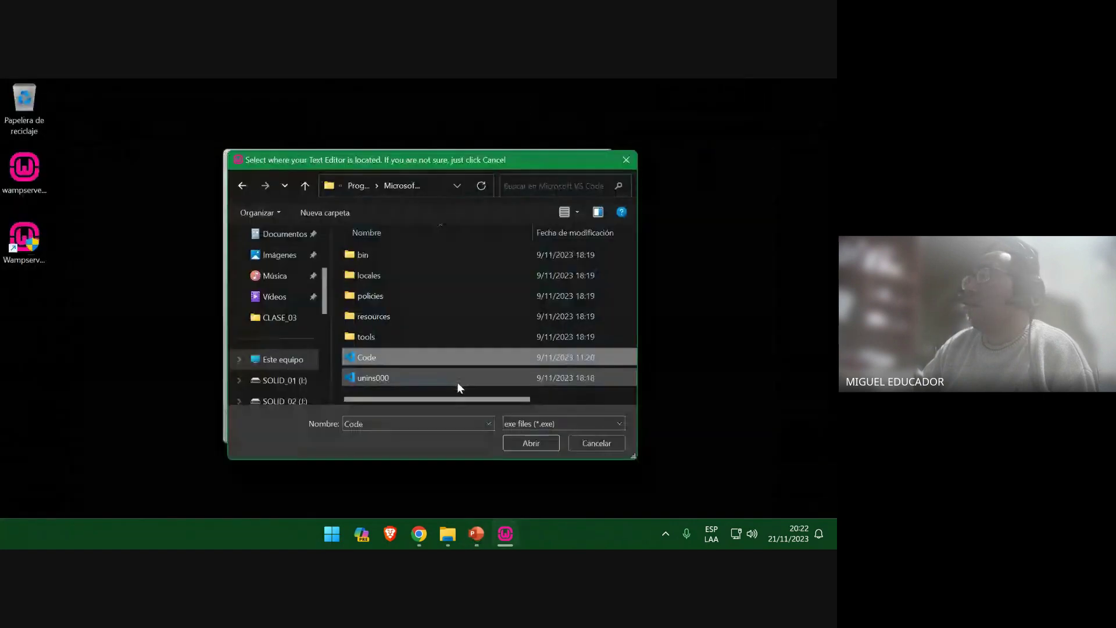
left_click(536, 442)
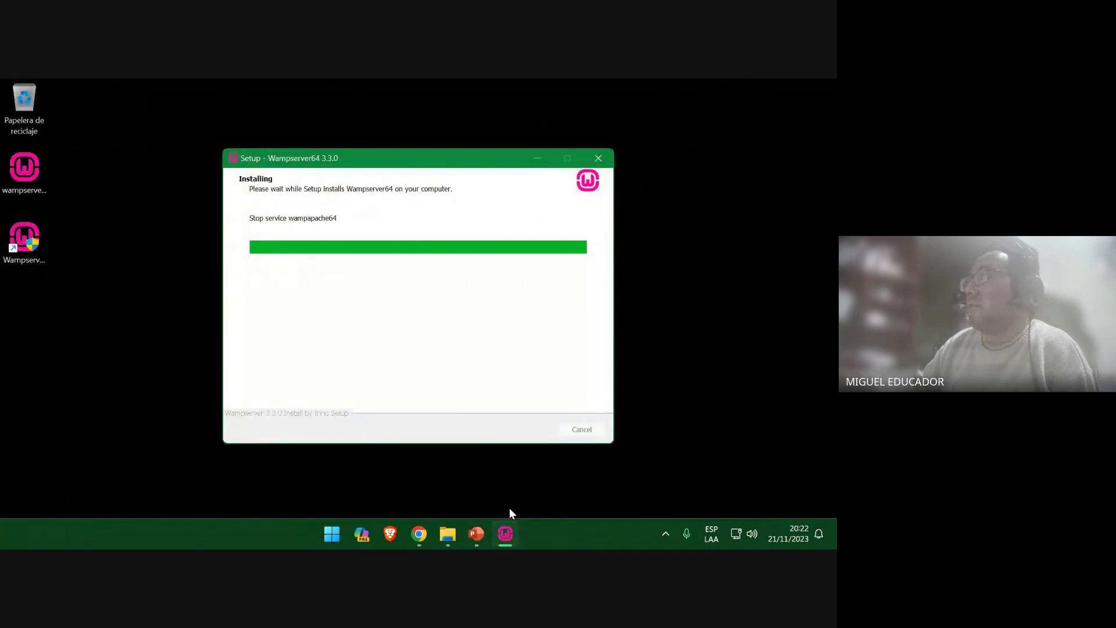
Switch to PowerPoint and add a screen clipping of the desktop with the Wampserver Installing page to slide 23
left_click(478, 526)
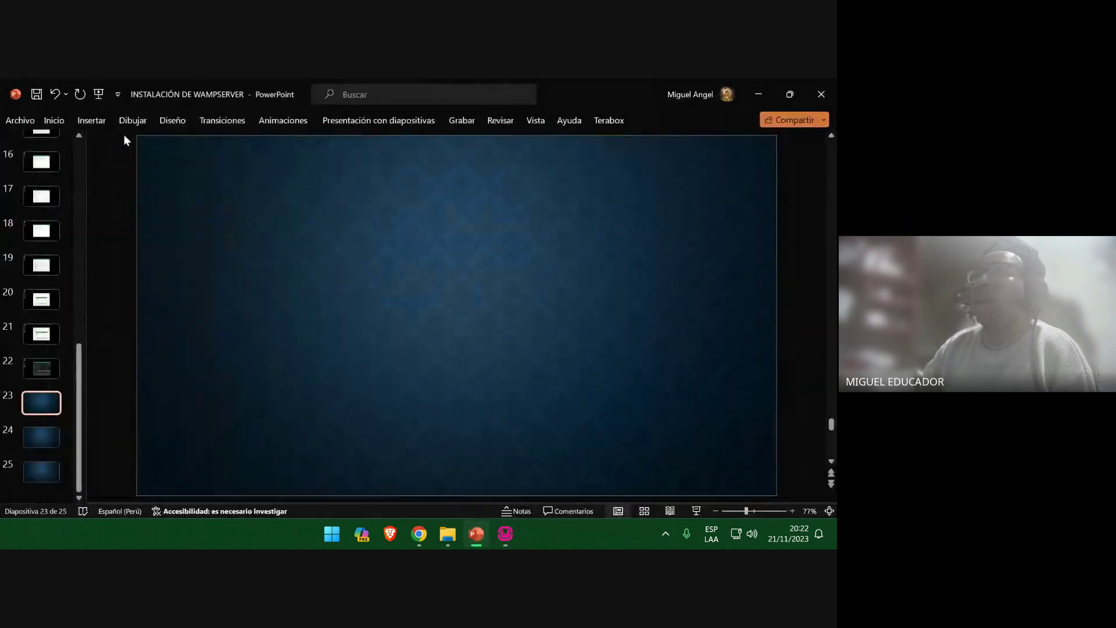
left_click(90, 113)
left_click(173, 146)
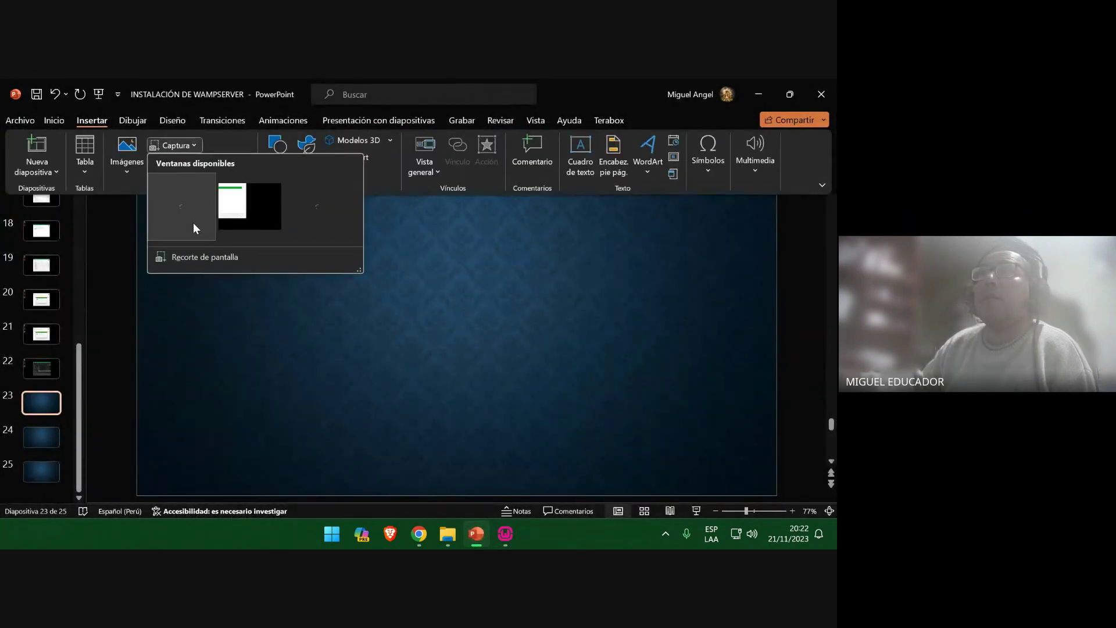
left_click(221, 263)
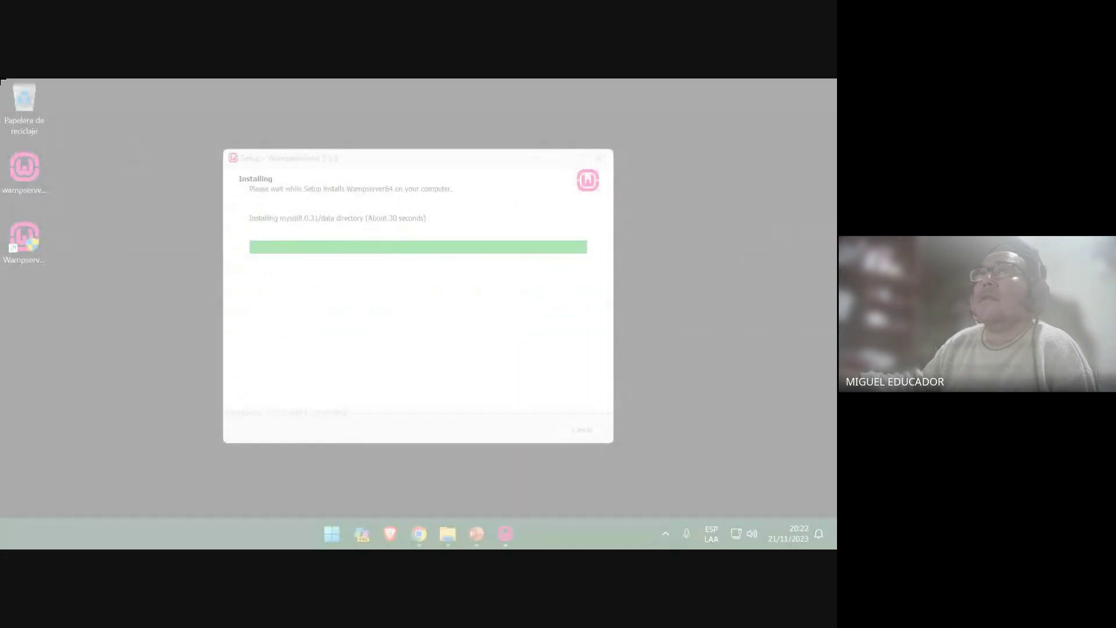
left_click_drag(1, 80, 833, 521)
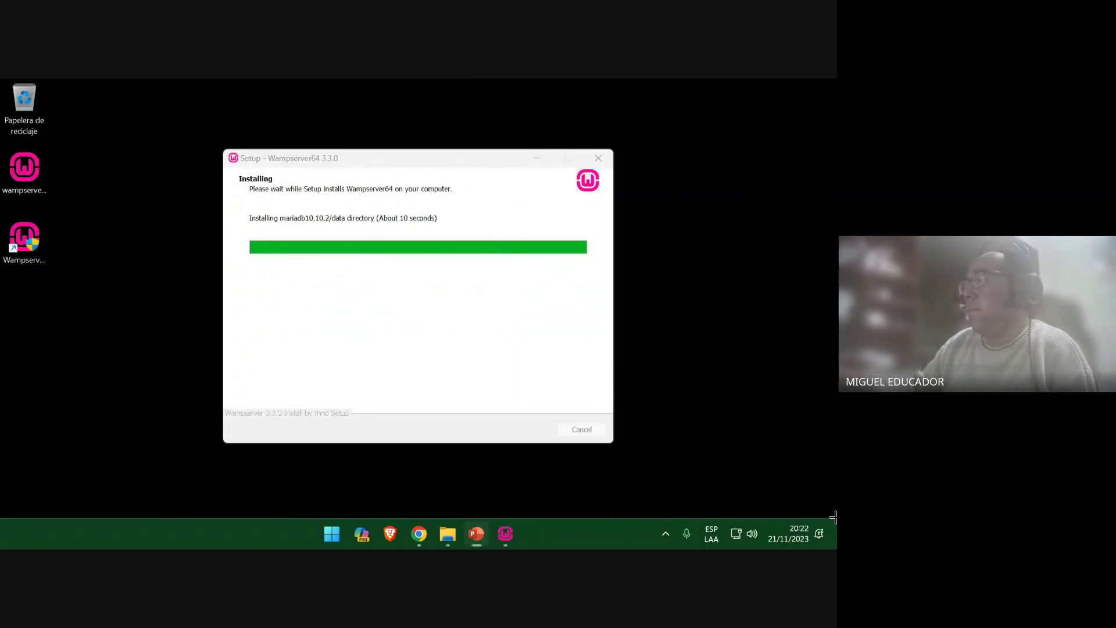
Add five blank slides after slide 24, save the presentation with slide 24 selected, and minimize PowerPoint
left_click(36, 439)
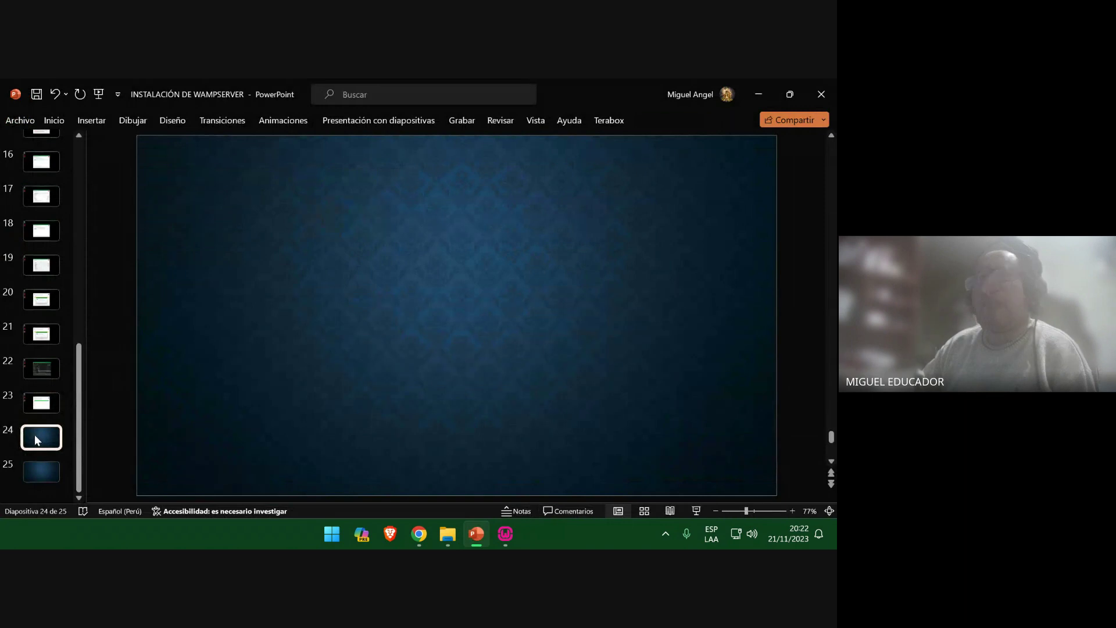
key("Return")
key("Return")
key("Return")
key("Return")
key("Return")
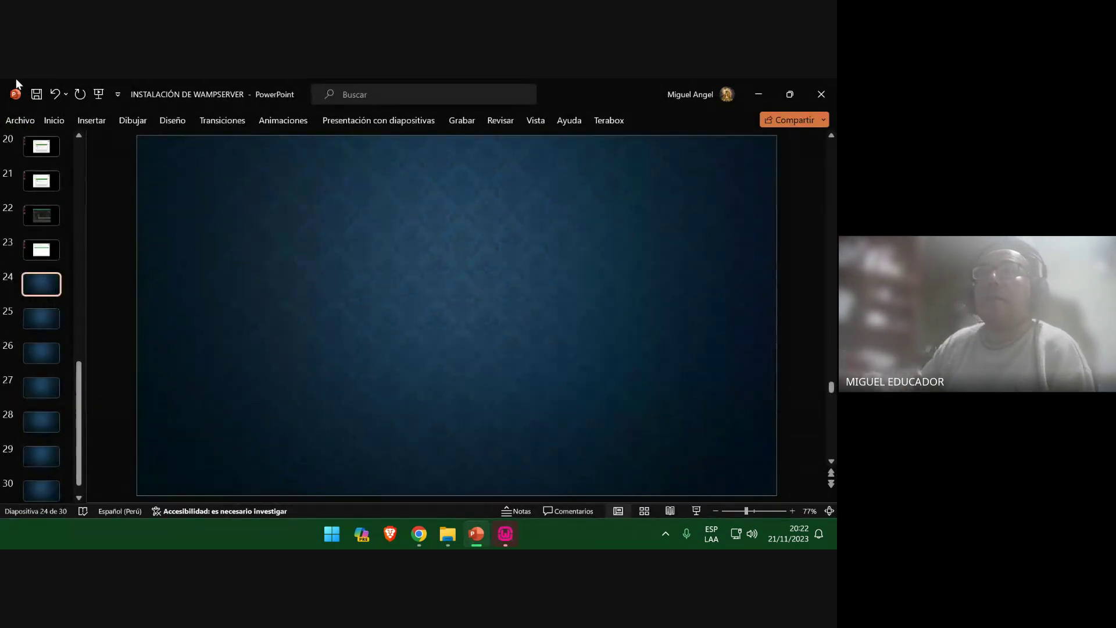
left_click(38, 93)
left_click(758, 94)
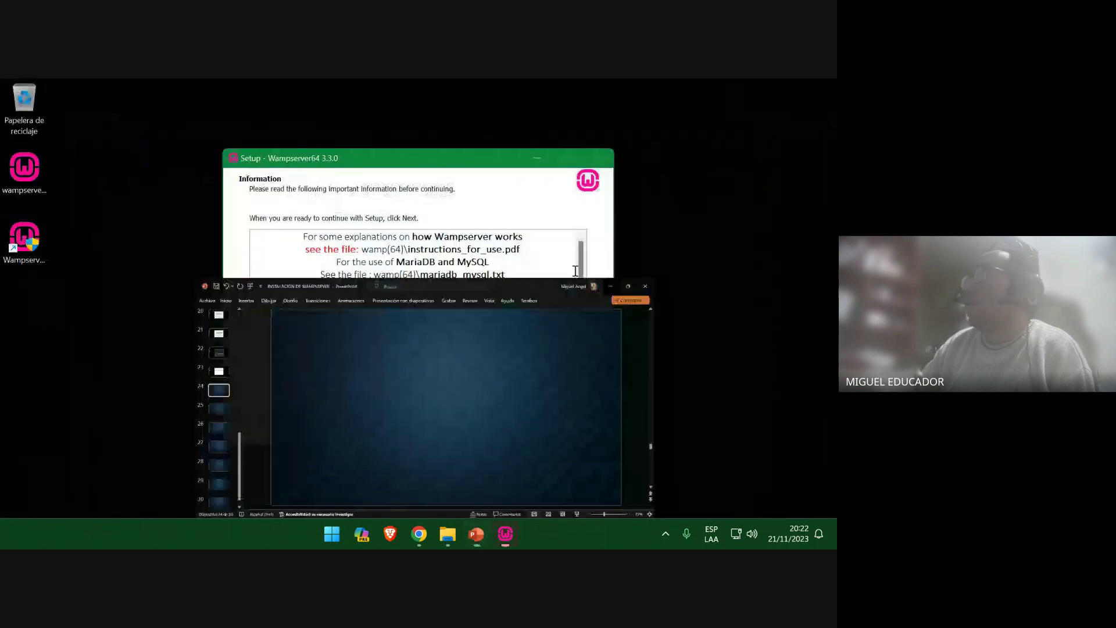
Return to PowerPoint and add a screen clipping of the desktop with the setup's Information page to slide 24
left_click(485, 536)
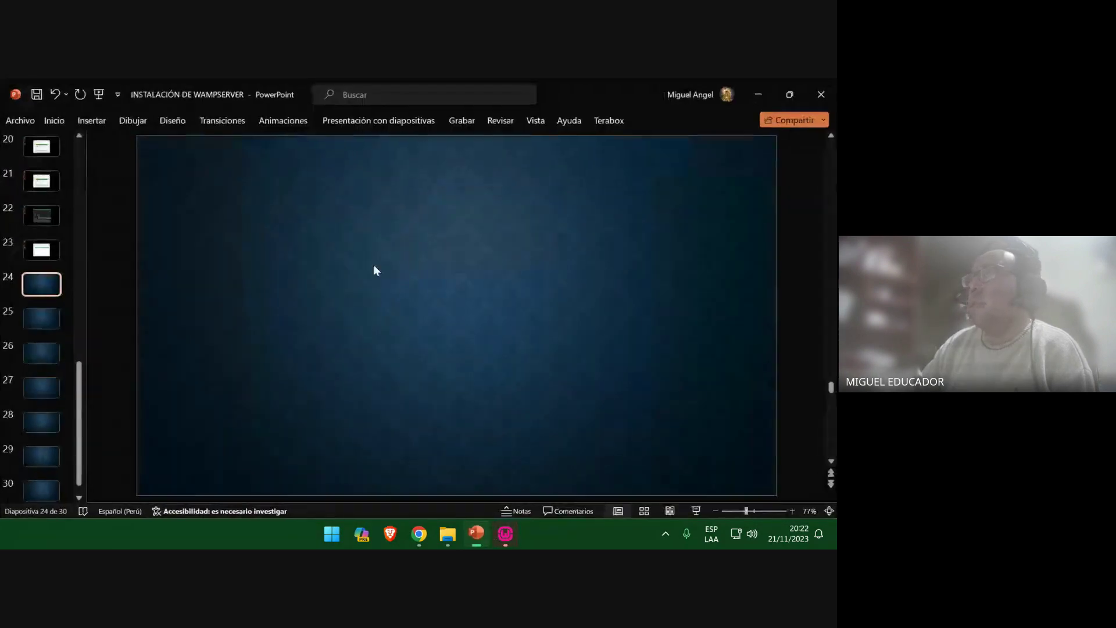
left_click(96, 121)
left_click(181, 145)
left_click(193, 256)
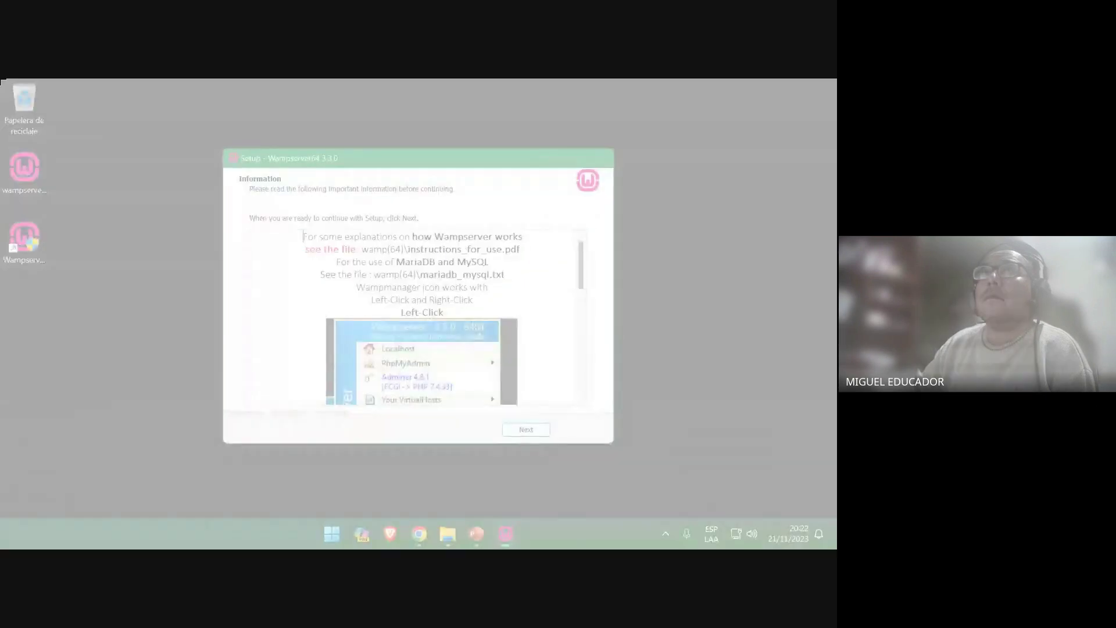
left_click_drag(2, 83, 836, 519)
Save the presentation with slide 25 selected, and continue the Wampserver setup past the Information page
left_click(42, 329)
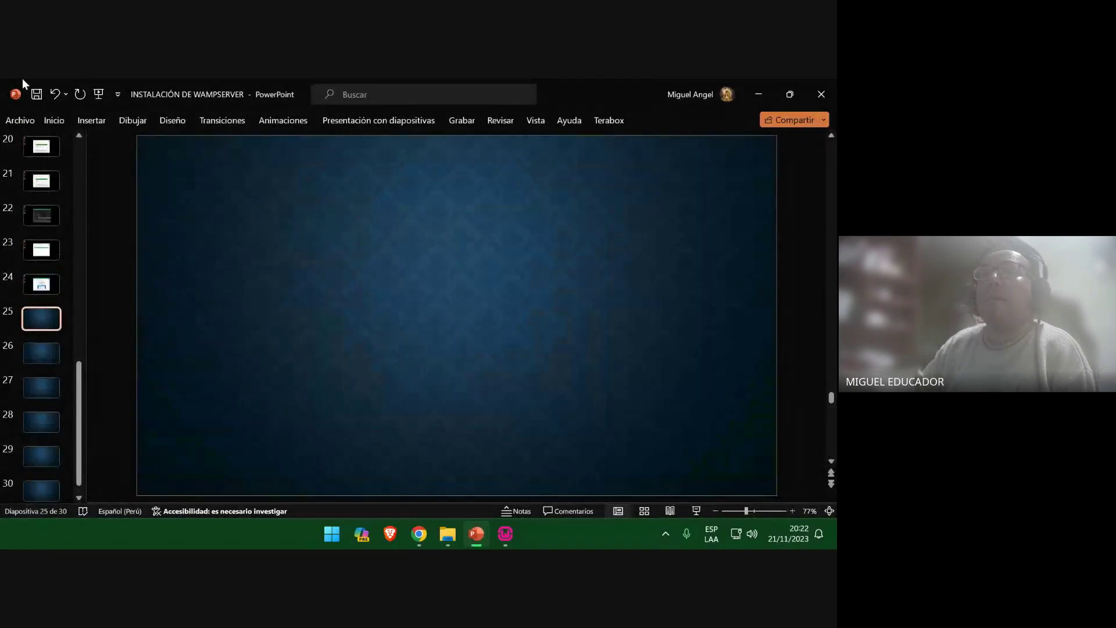
left_click(37, 95)
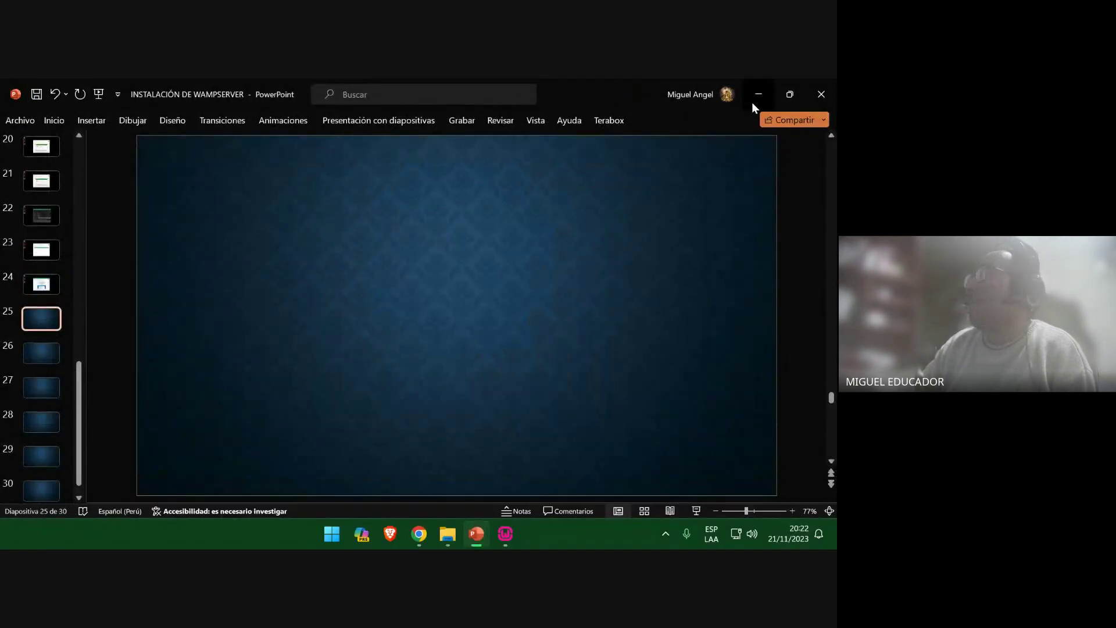
left_click(752, 99)
left_click(526, 429)
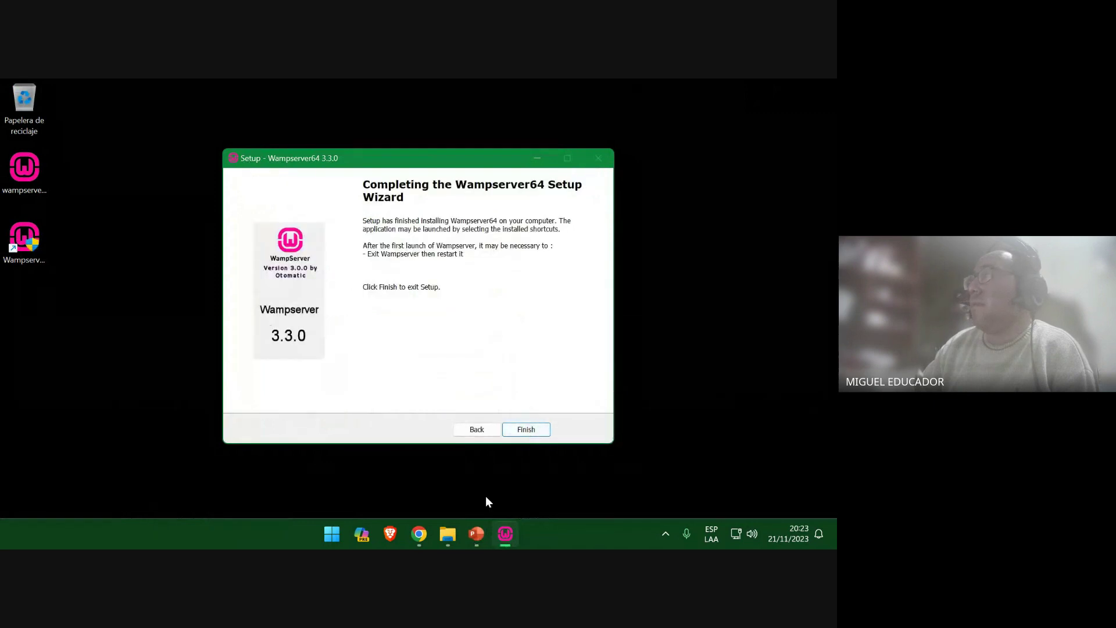
Switch to PowerPoint and add a screen clipping of the desktop with the setup's completion page to slide 25
left_click(473, 534)
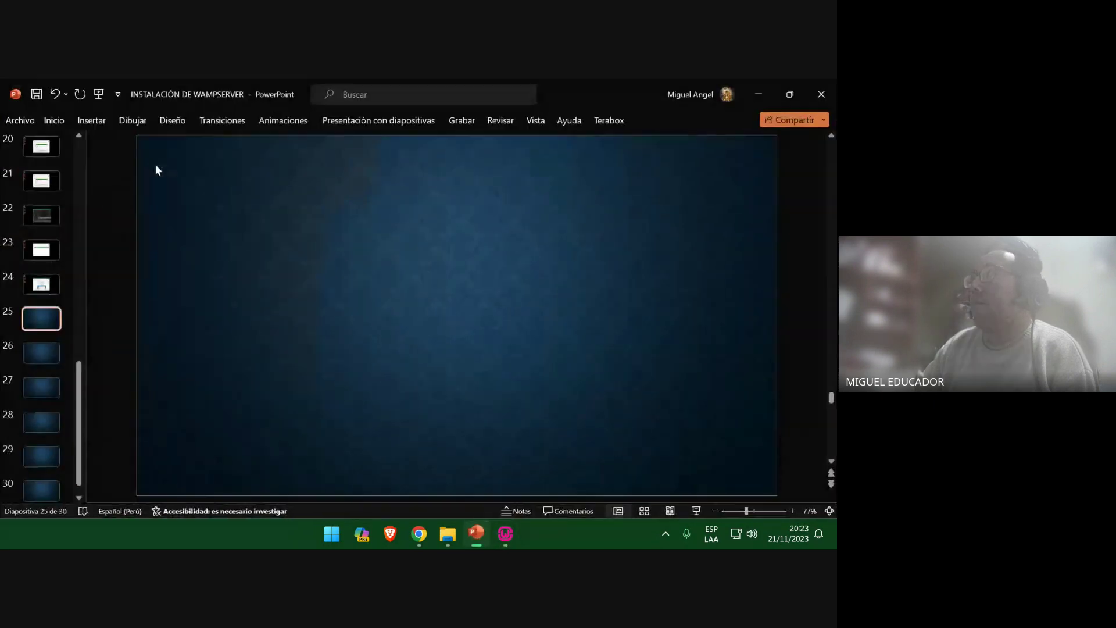
left_click(89, 127)
left_click(183, 147)
left_click(197, 261)
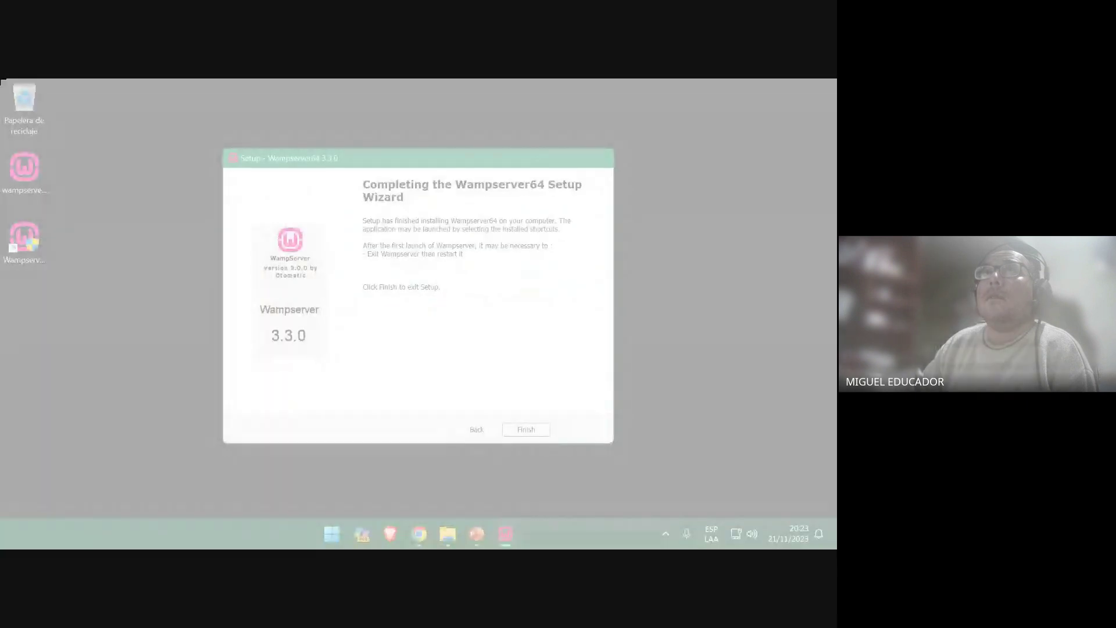
left_click_drag(1, 84, 832, 514)
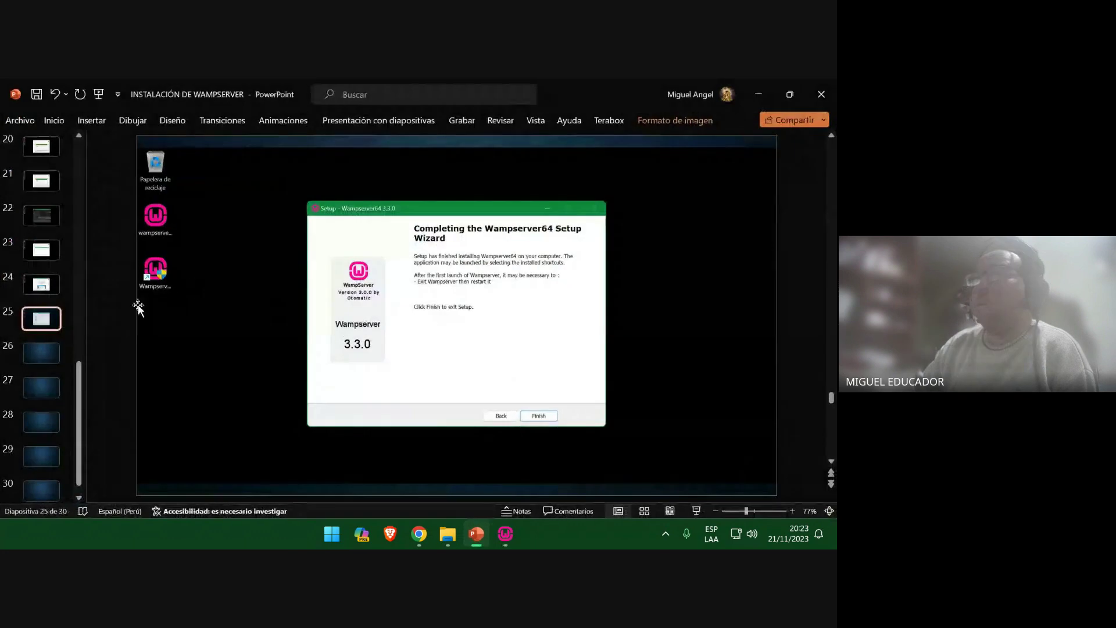
Save the presentation with slide 26 selected, and finish the Wampserver64 setup wizard
left_click(57, 351)
left_click(36, 94)
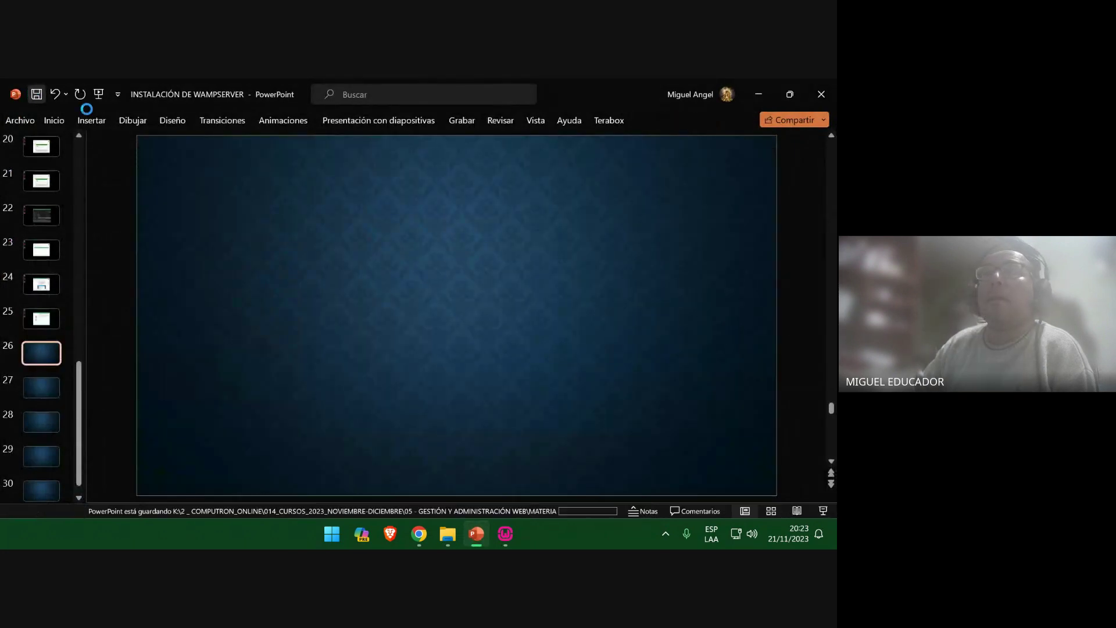
left_click(758, 94)
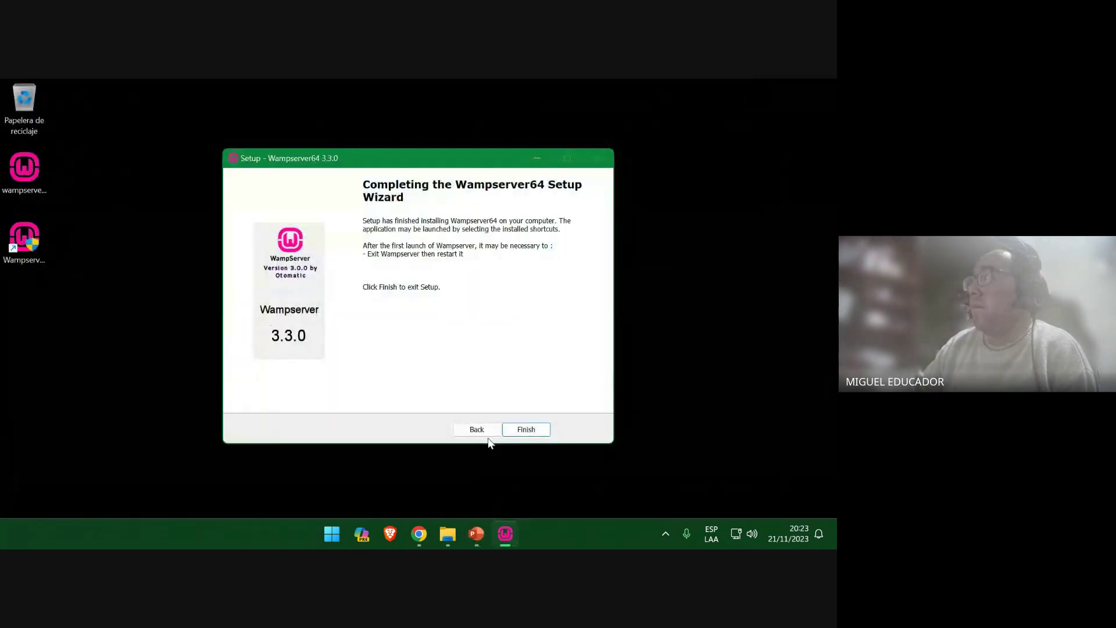
left_click(528, 429)
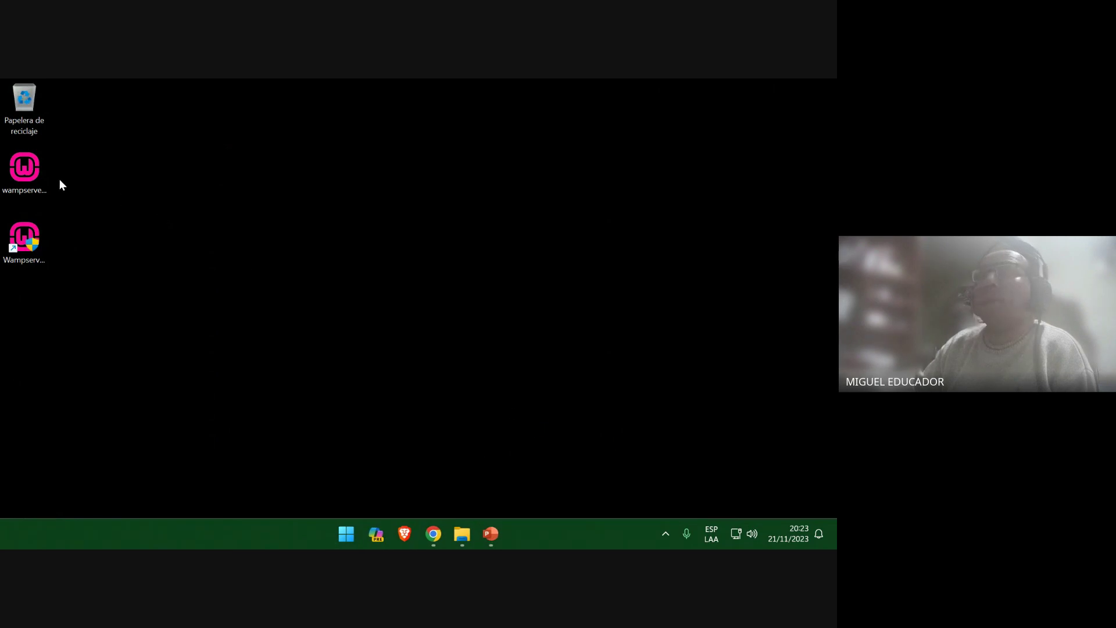
Permanently delete the wampserver3.3.0_x64 installer from the desktop
left_click_drag(26, 174, 144, 145)
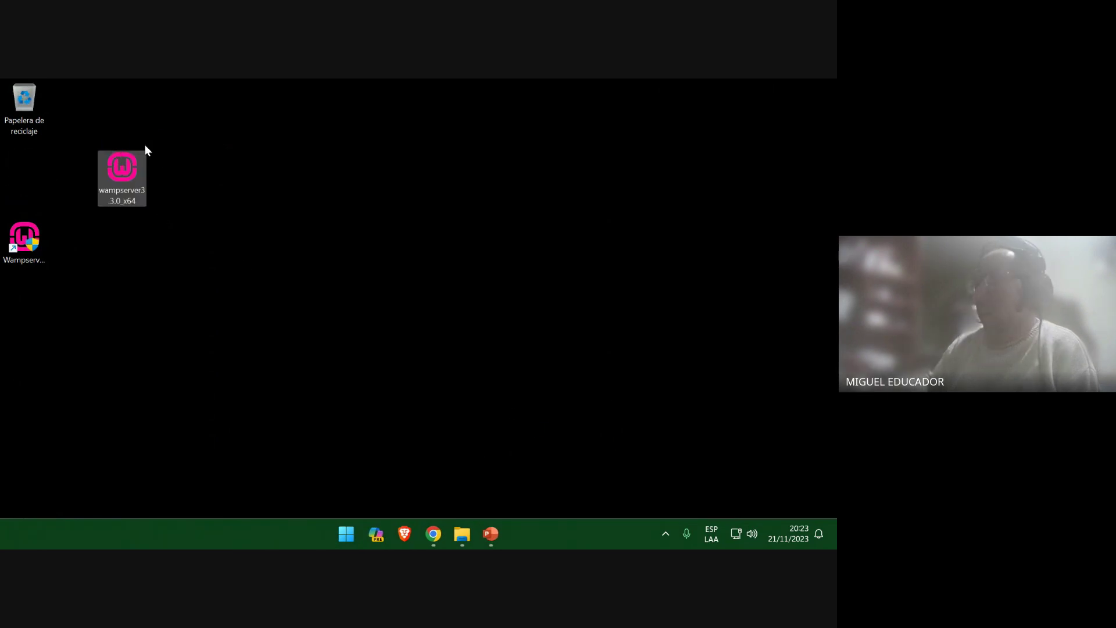
key("shift+Delete")
key("Return")
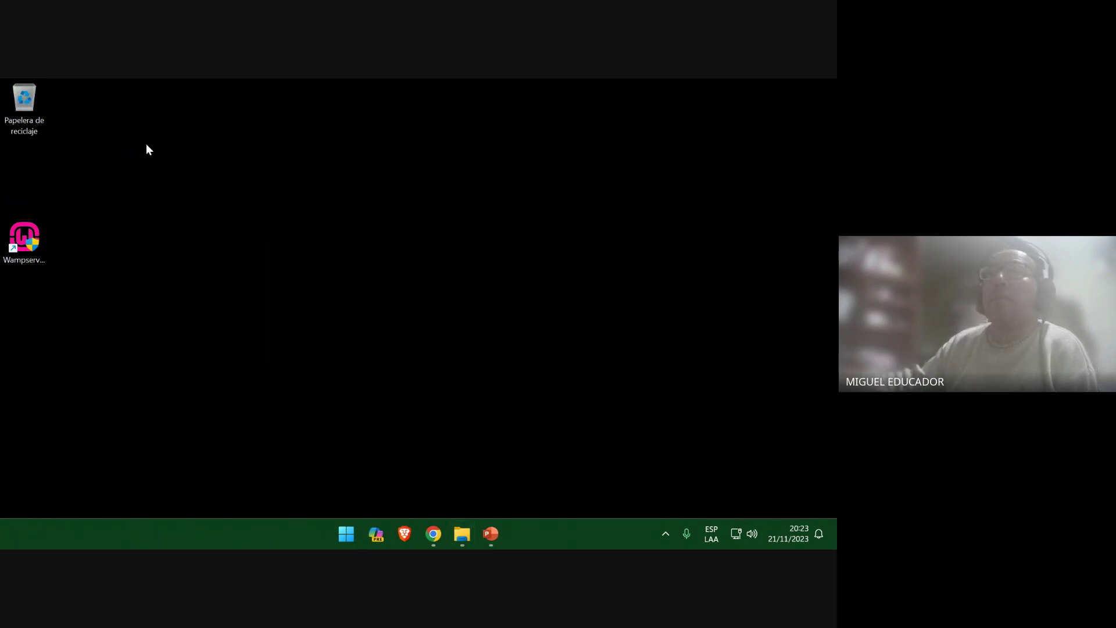
Move the Wampserver64 shortcut from the desktop to the ICONOS folder on SOLID_01 (I:), replacing the existing shortcut, and minimize File Explorer
right_click(33, 225)
left_click(55, 187)
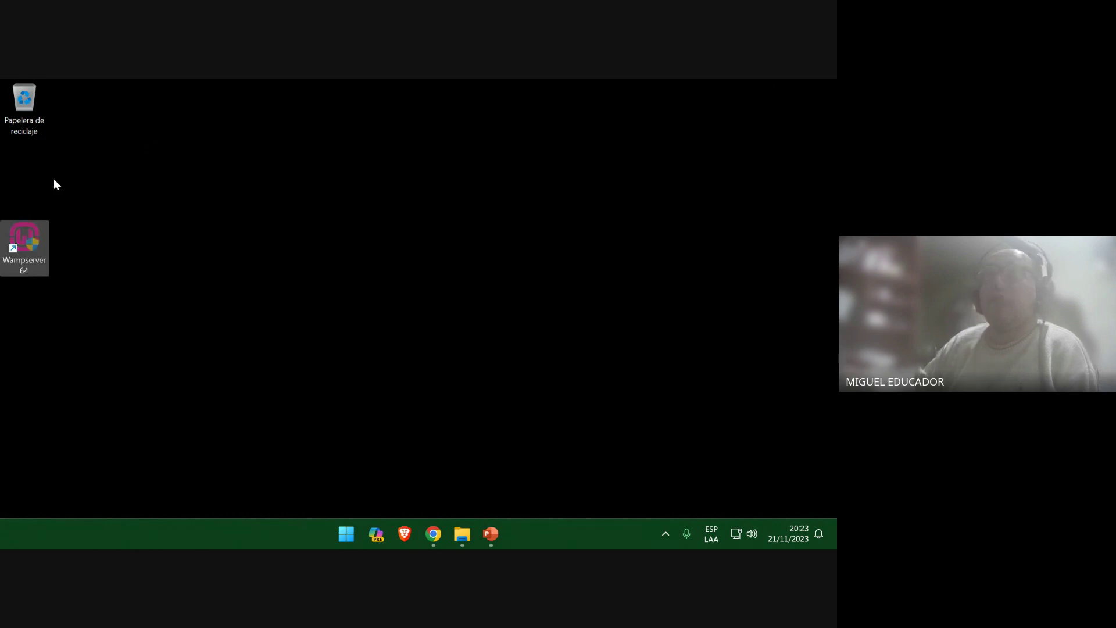
key("super+e")
left_click(59, 432)
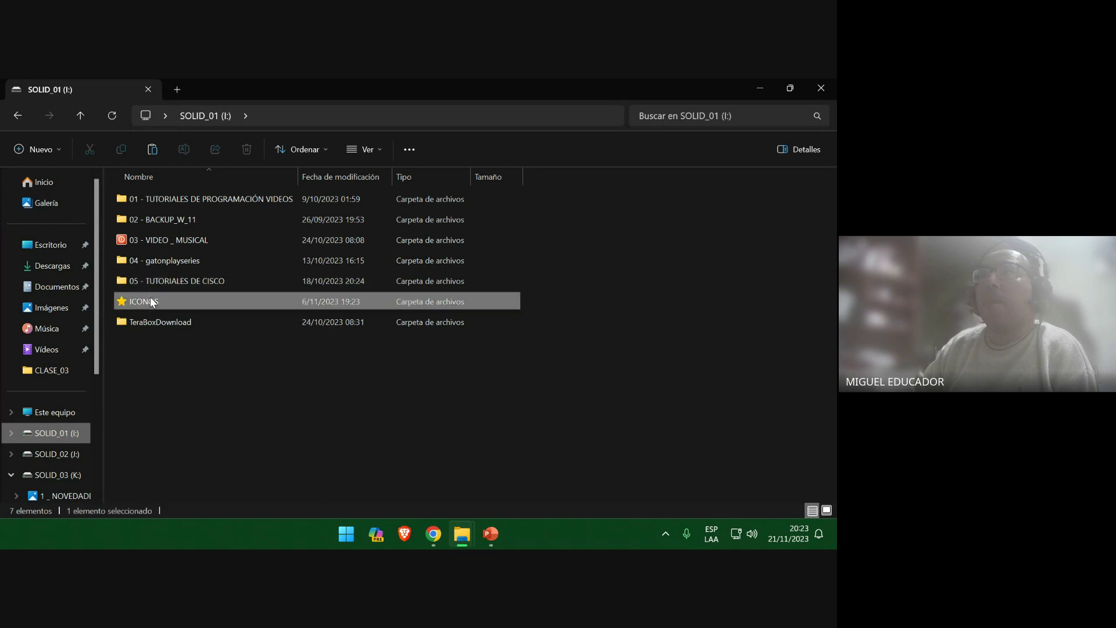
double_click(150, 302)
right_click(336, 430)
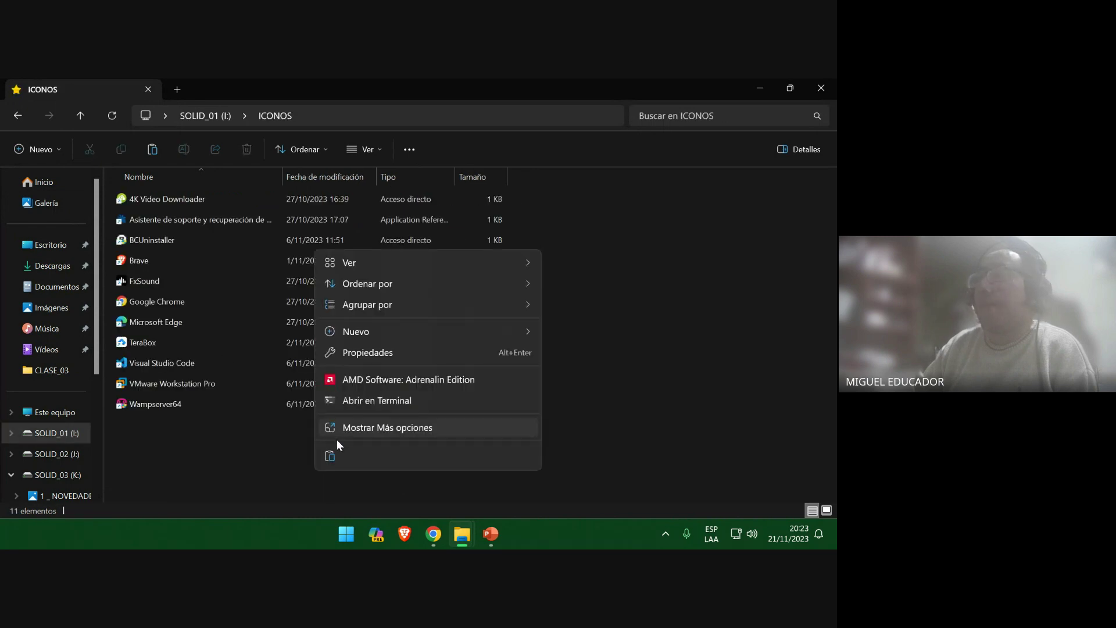
left_click(330, 455)
left_click(334, 273)
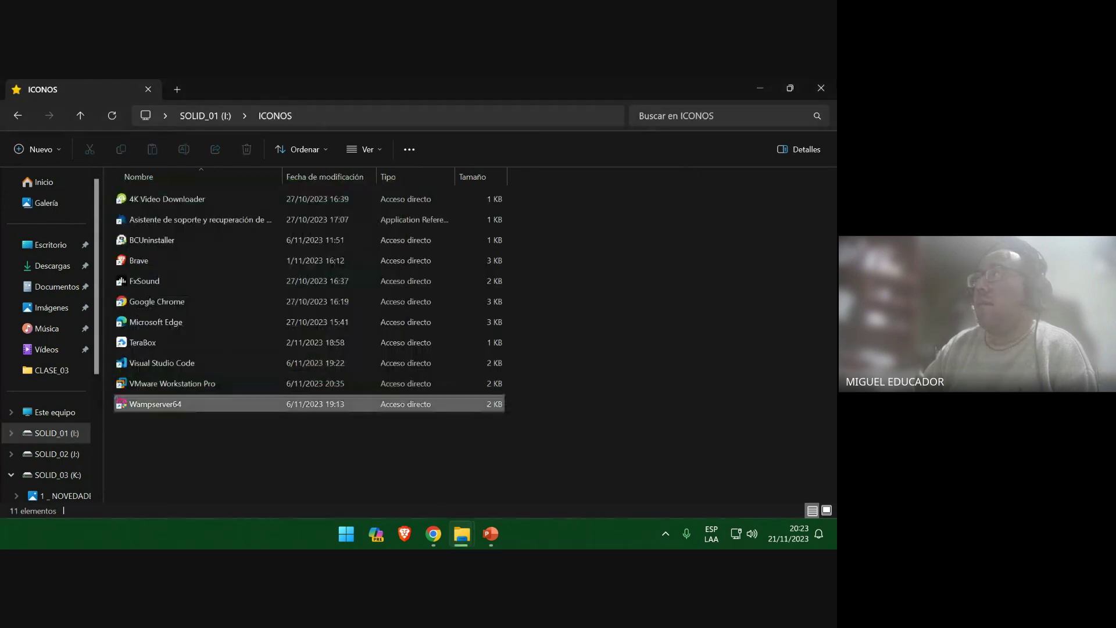
left_click(760, 87)
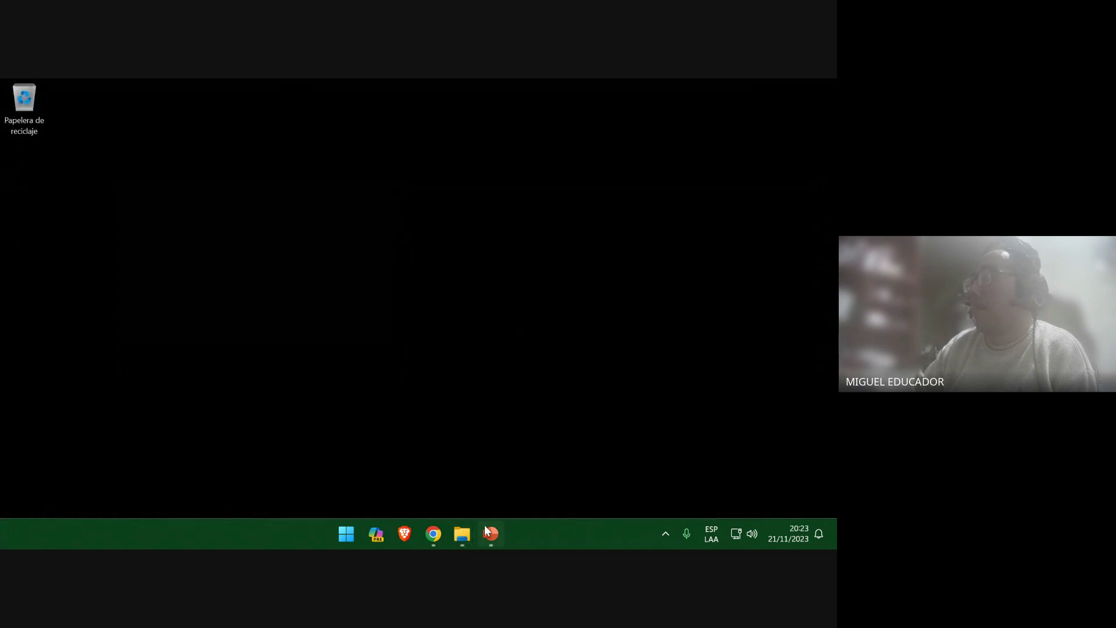
left_click(490, 534)
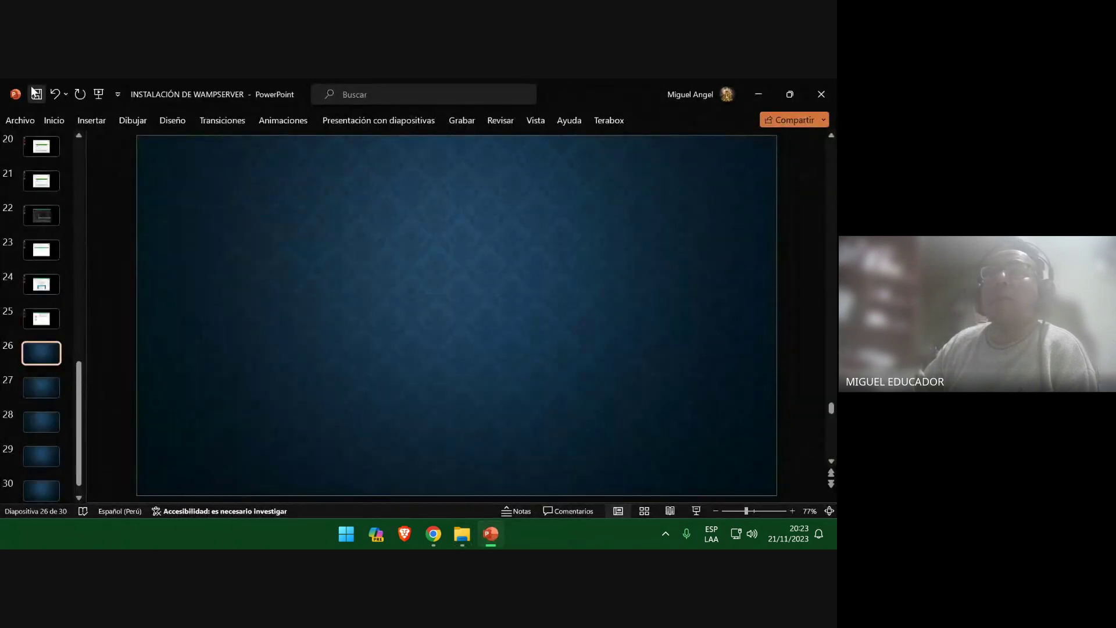
left_click(757, 93)
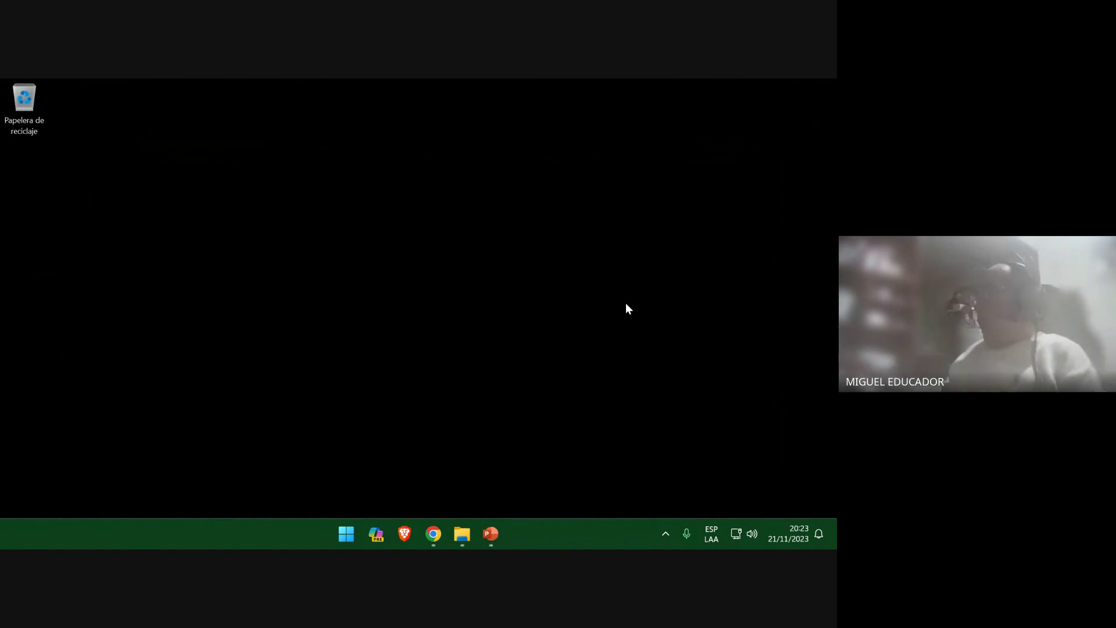
key("super")
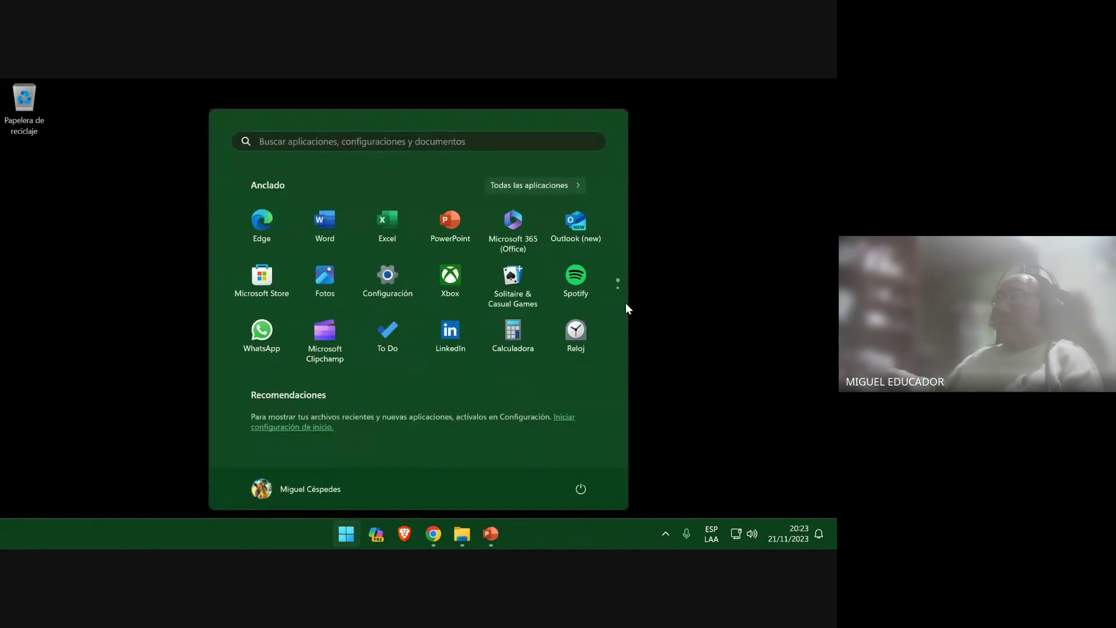
type("Word")
key("Down")
key("Down")
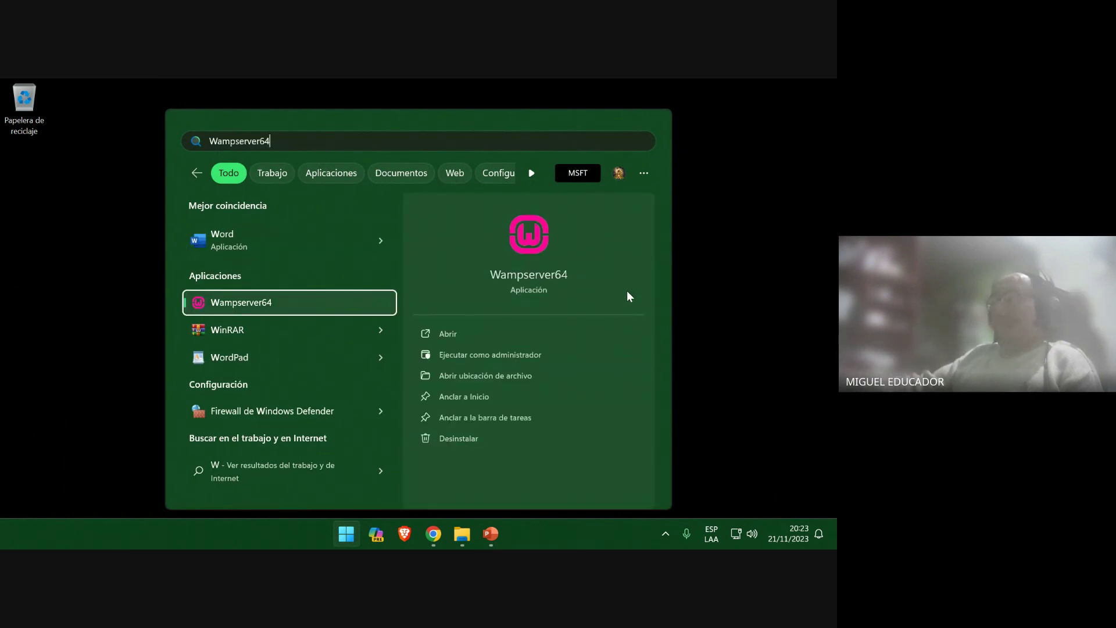
key("Escape")
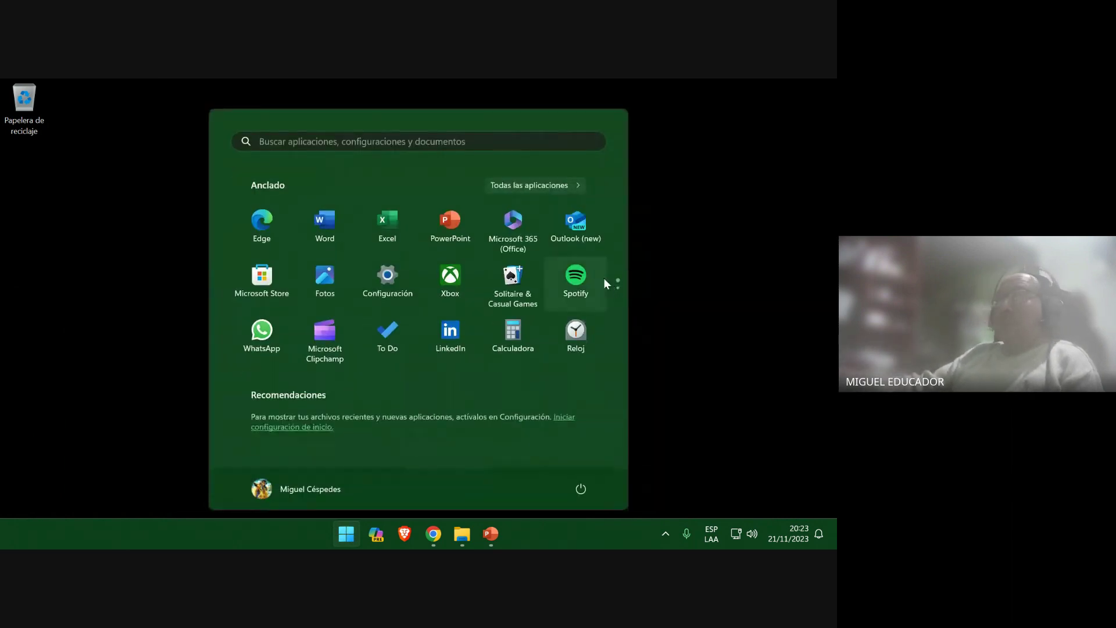
Open the Snipping Tool (Herramienta Recortes) and start a new snip with a 5-second delay
type("REC")
left_click(276, 247)
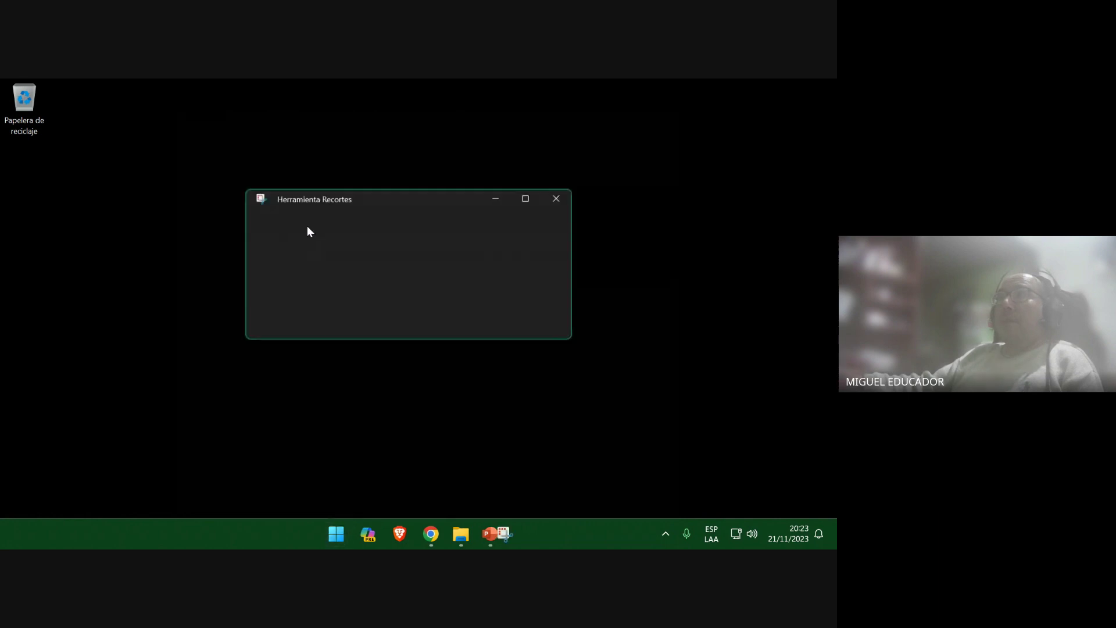
left_click(438, 224)
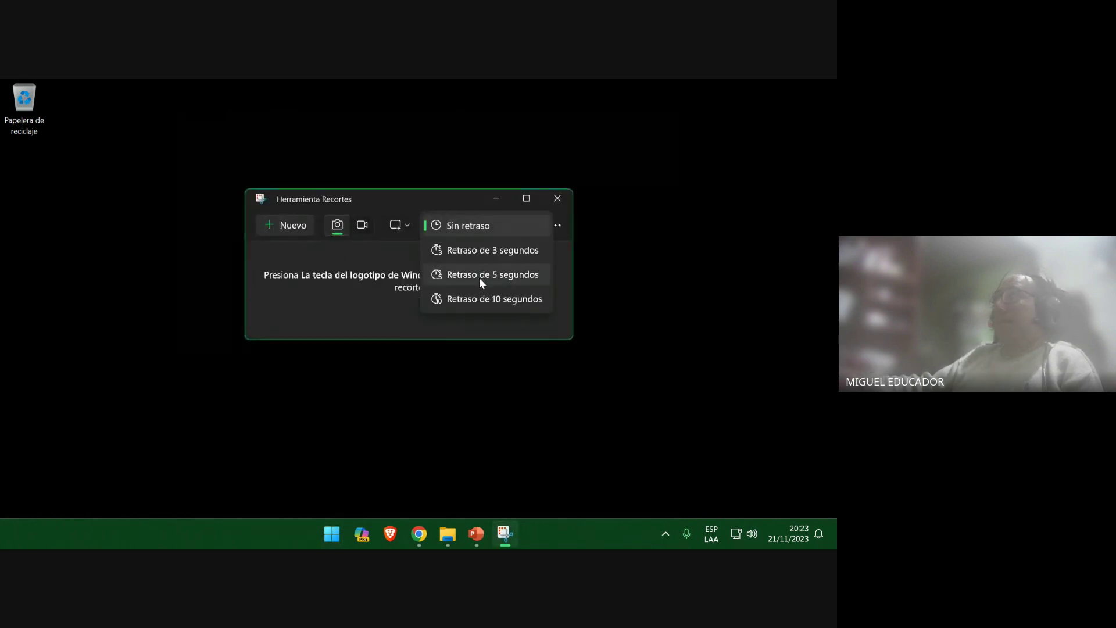
left_click(477, 276)
left_click(290, 228)
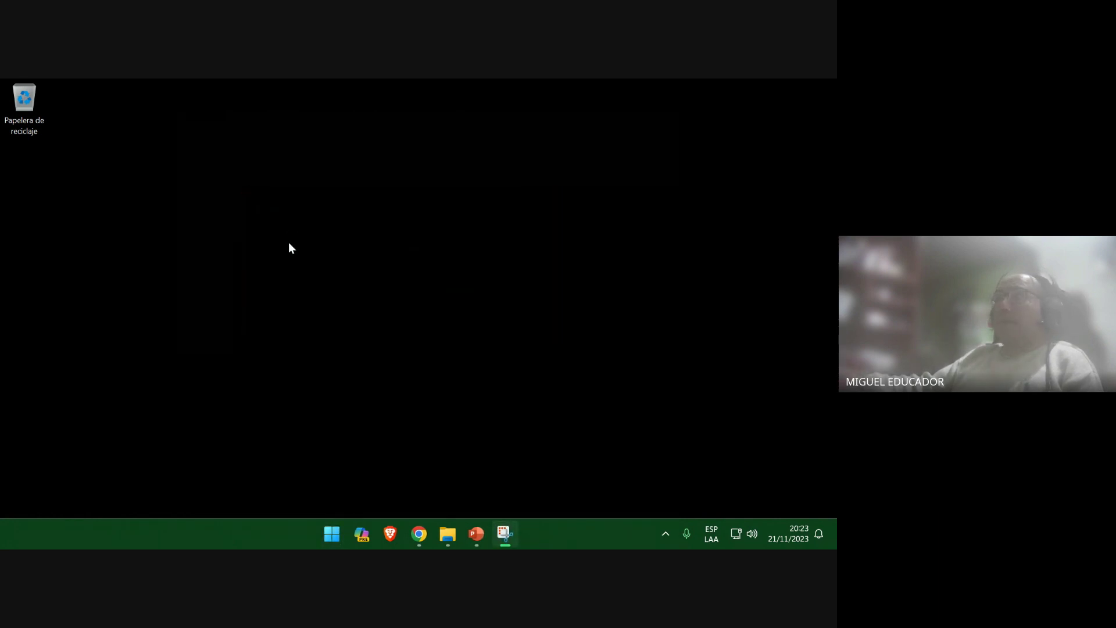
Search the Windows Start menu for "W" and highlight Wampserver64 in the results before the delayed snip starts
key("super")
type("W")
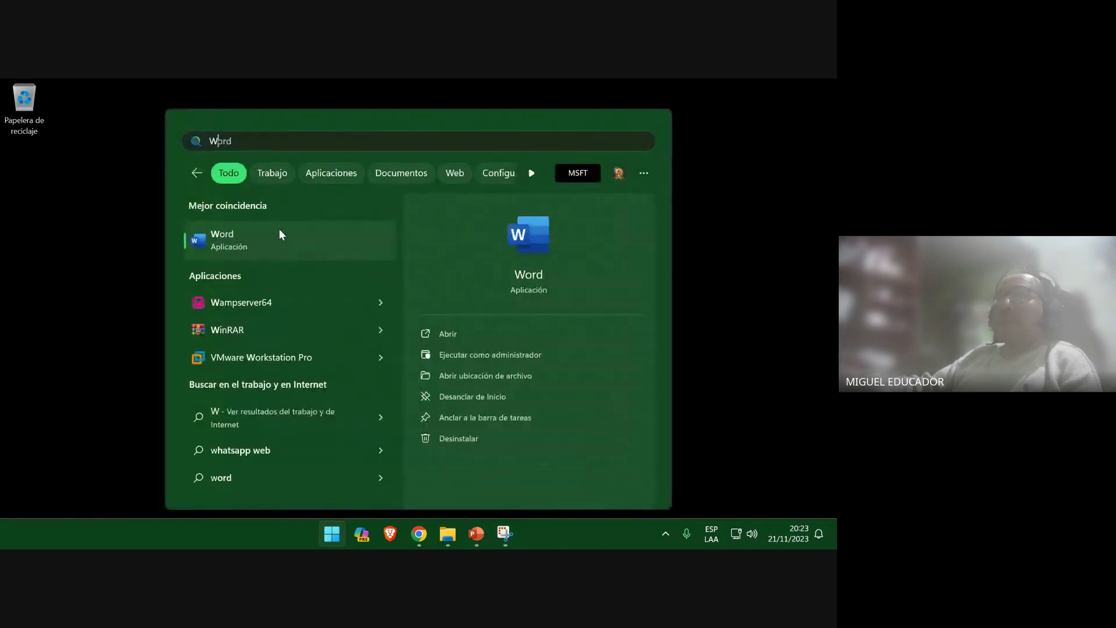
key("Down")
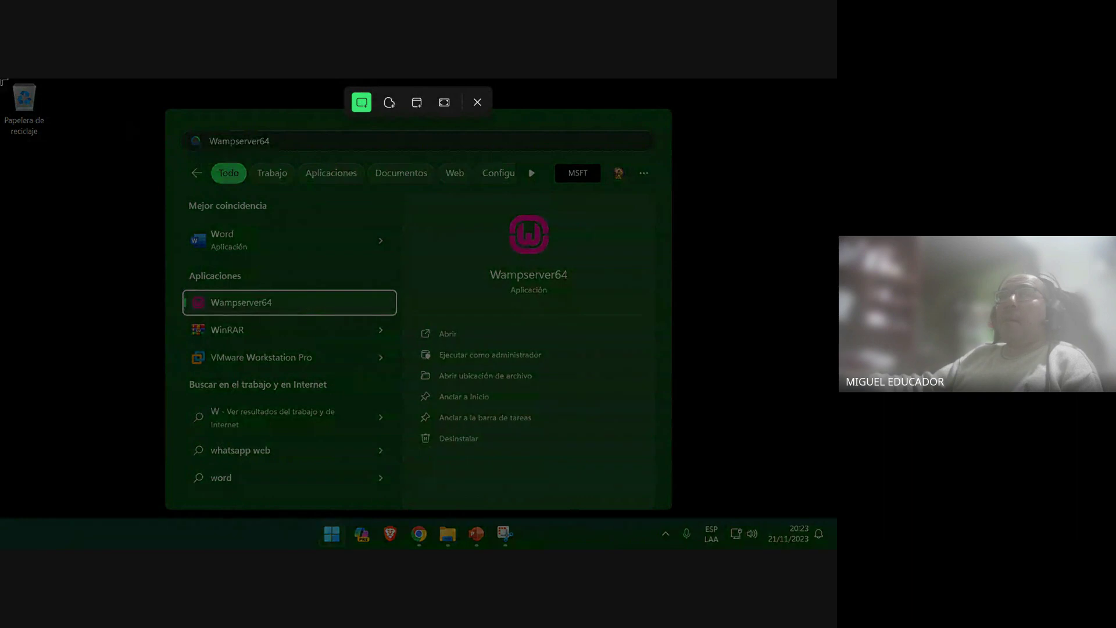
Clip the desktop showing the Wampserver64 search result, paste it on slide 26 of INSTALACIÓN DE WAMPSERVER in PowerPoint, and save the presentation
left_click_drag(2, 80, 834, 518)
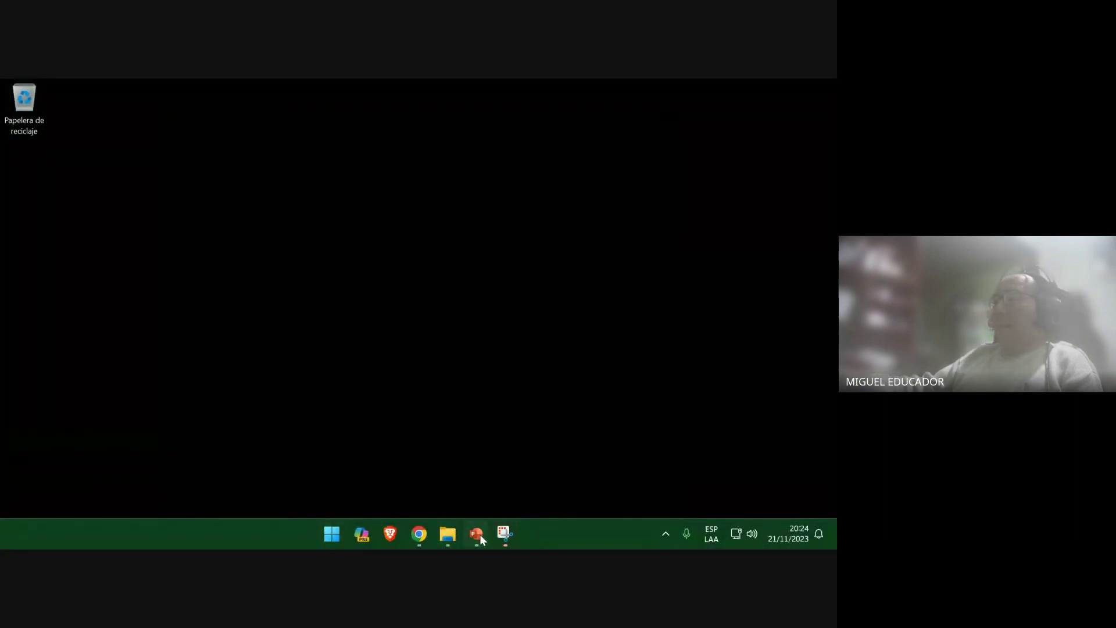
left_click(480, 535)
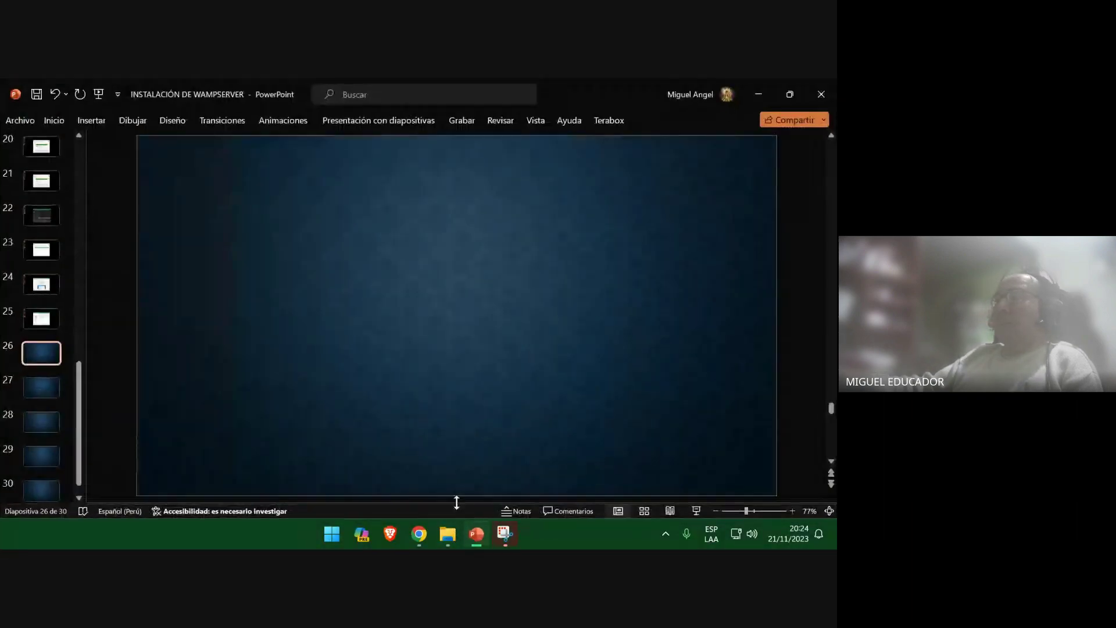
right_click(289, 198)
left_click(349, 250)
left_click(40, 390)
left_click(36, 95)
left_click(758, 94)
Launch Wampserver64 from the Windows Start search and close the Snipping Tool window
key("super")
type("W")
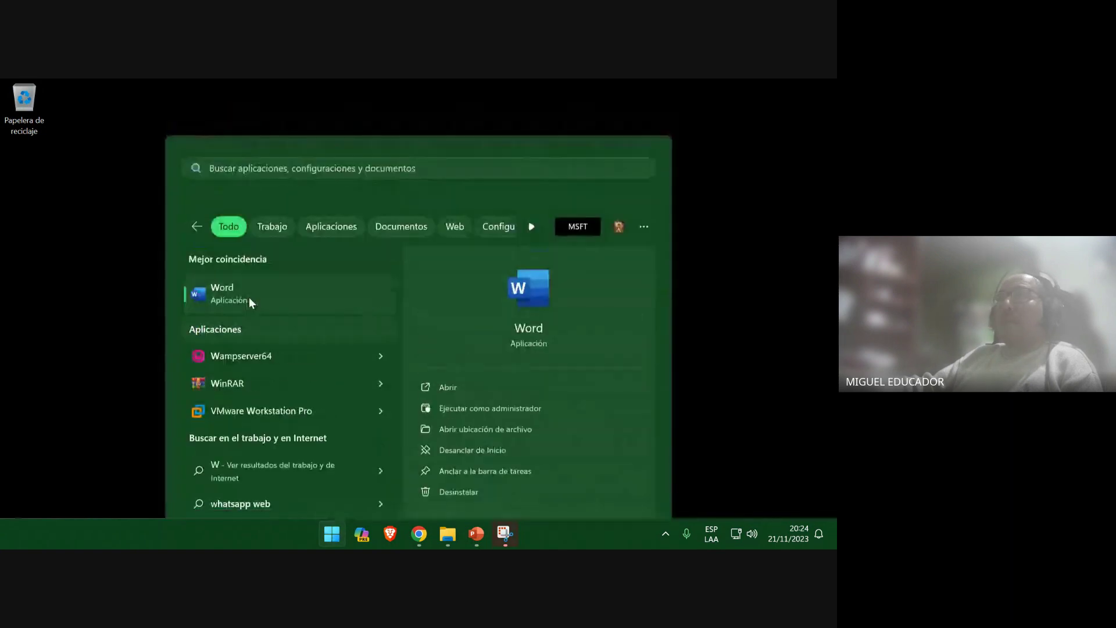
left_click(250, 299)
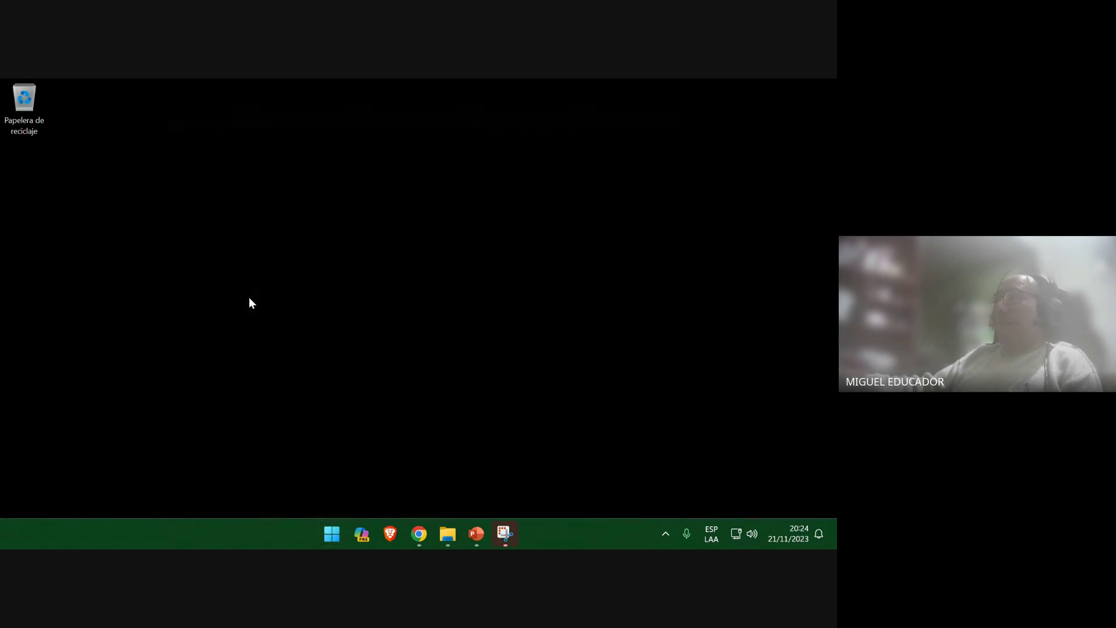
left_click(504, 533)
left_click(504, 533)
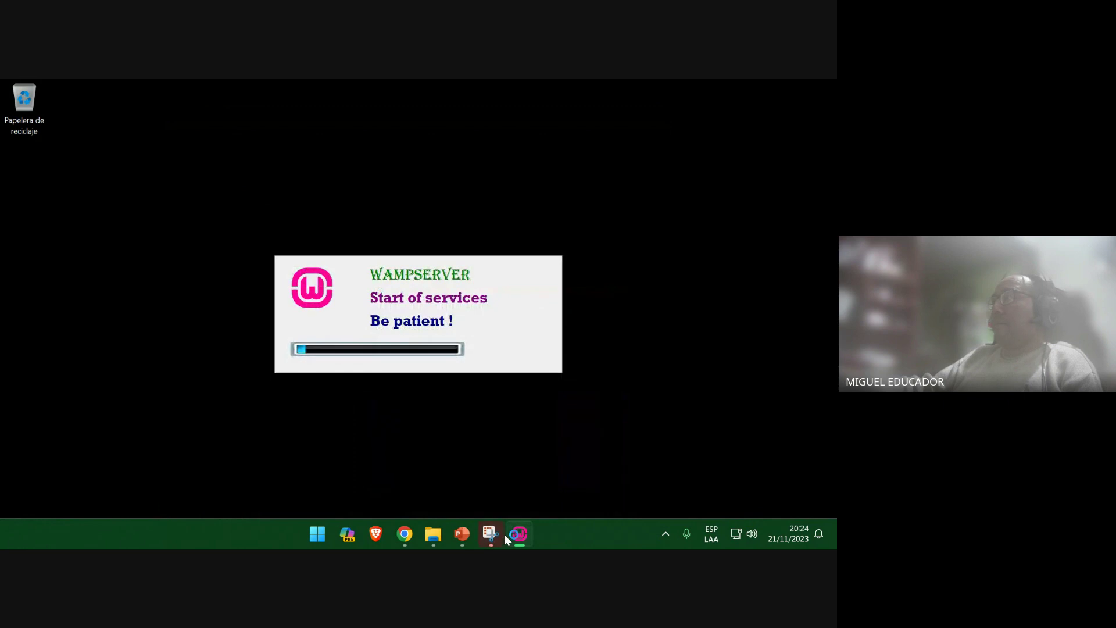
left_click(504, 533)
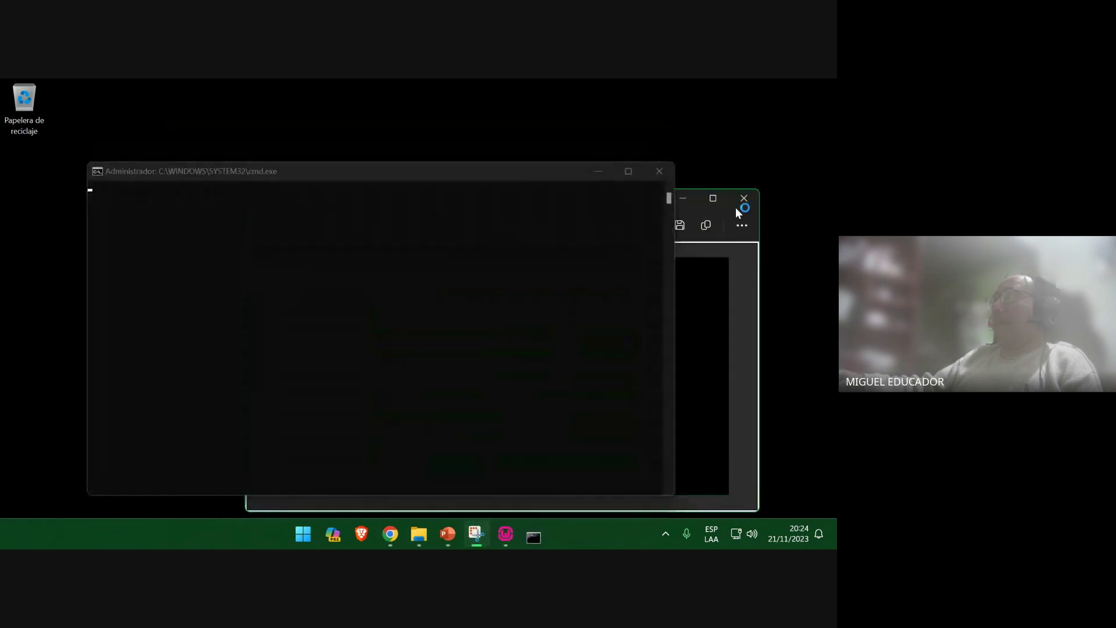
left_click(744, 198)
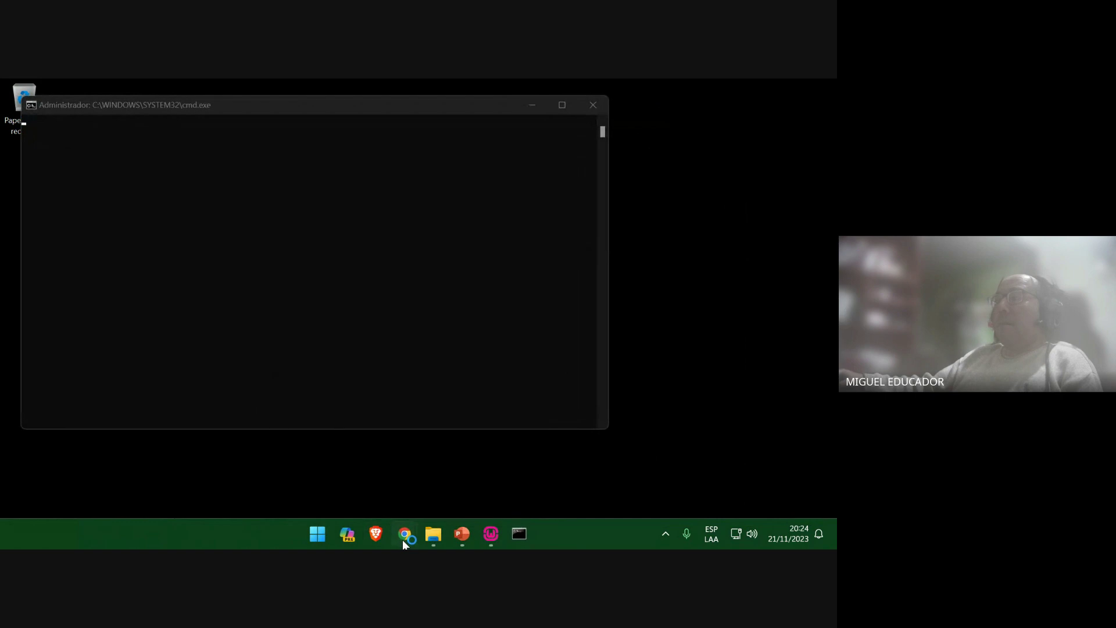
Switch to the Google Meet window, admit all waiting participants, close the people list, and minimize the browser
mouse_move(403, 535)
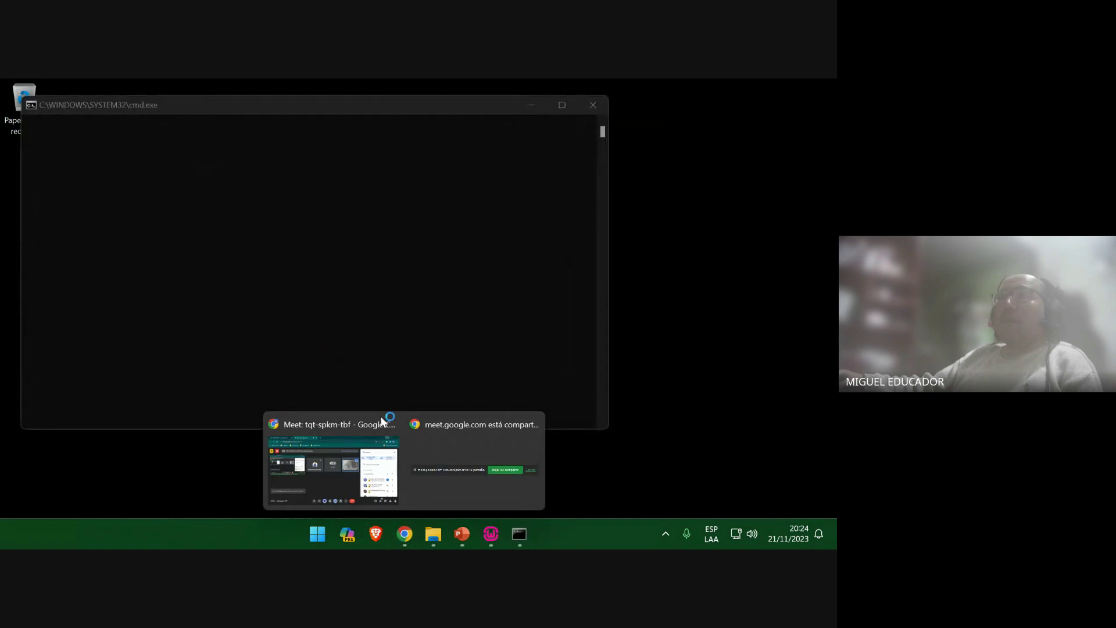
left_click(342, 431)
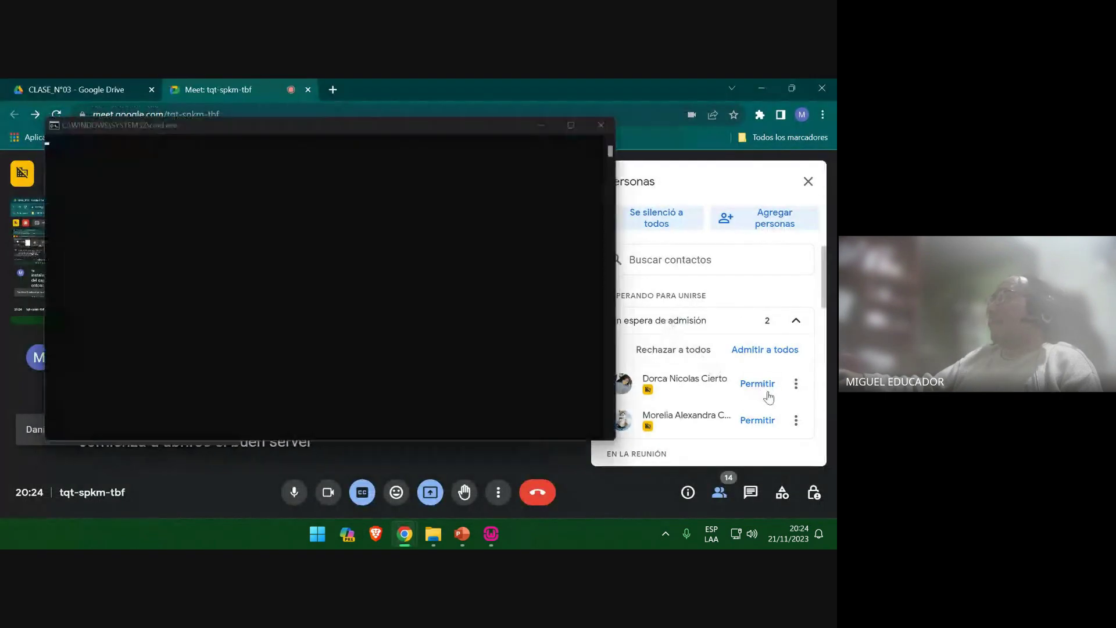
left_click(764, 350)
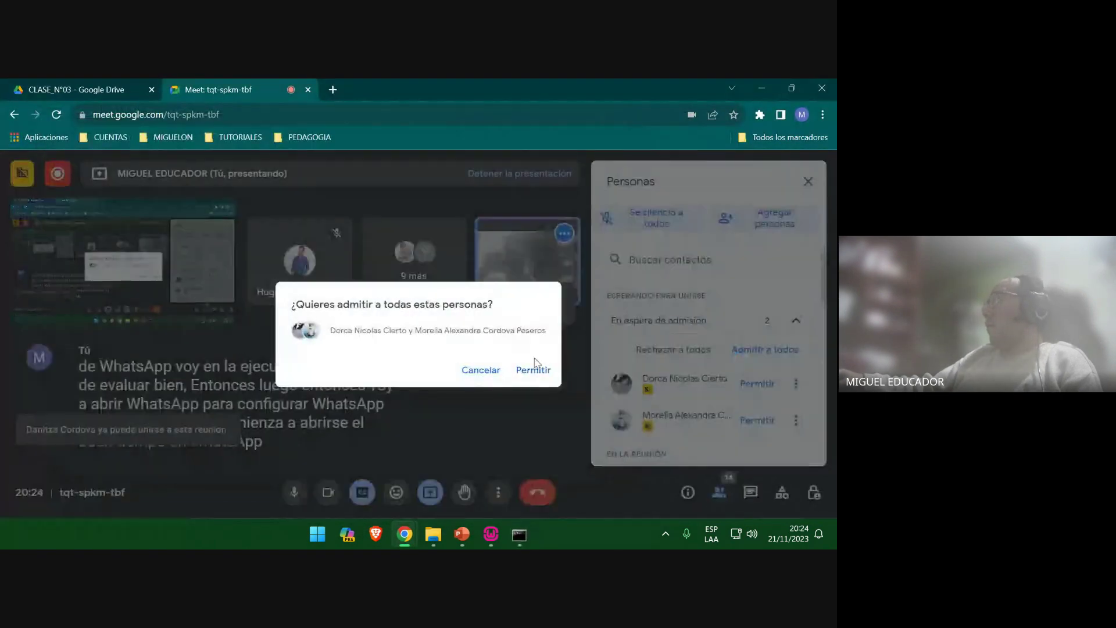
left_click(533, 370)
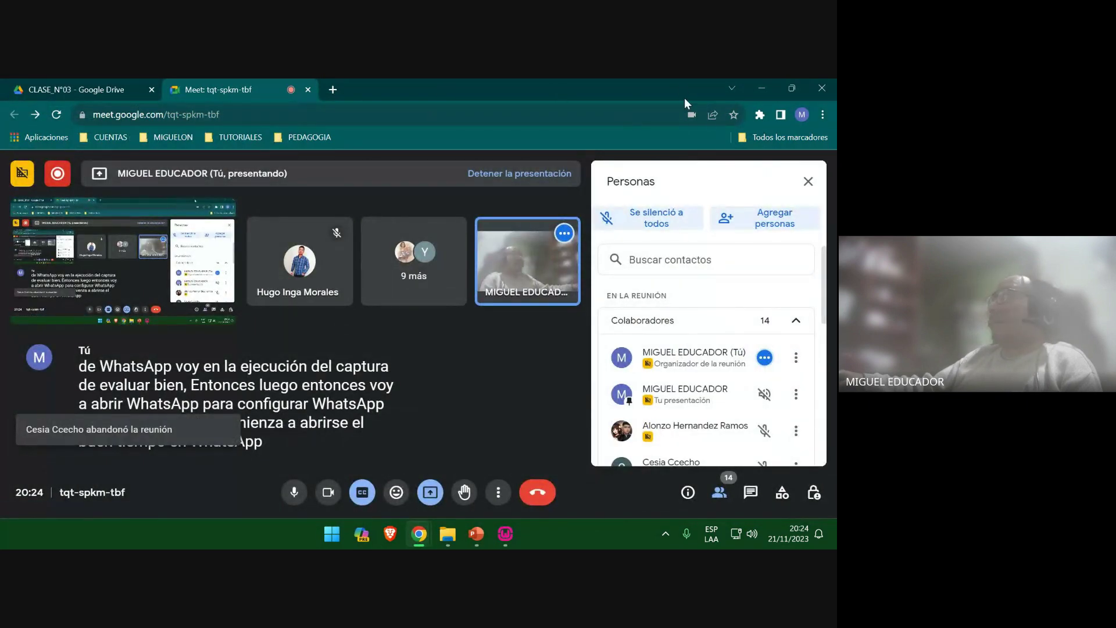
left_click(808, 181)
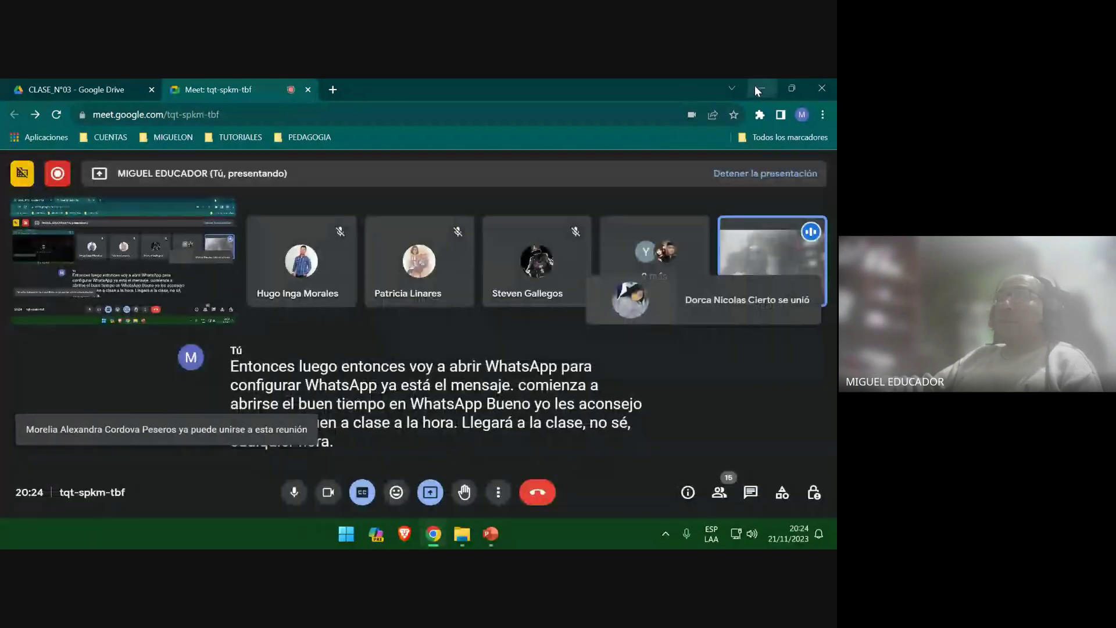
left_click(756, 87)
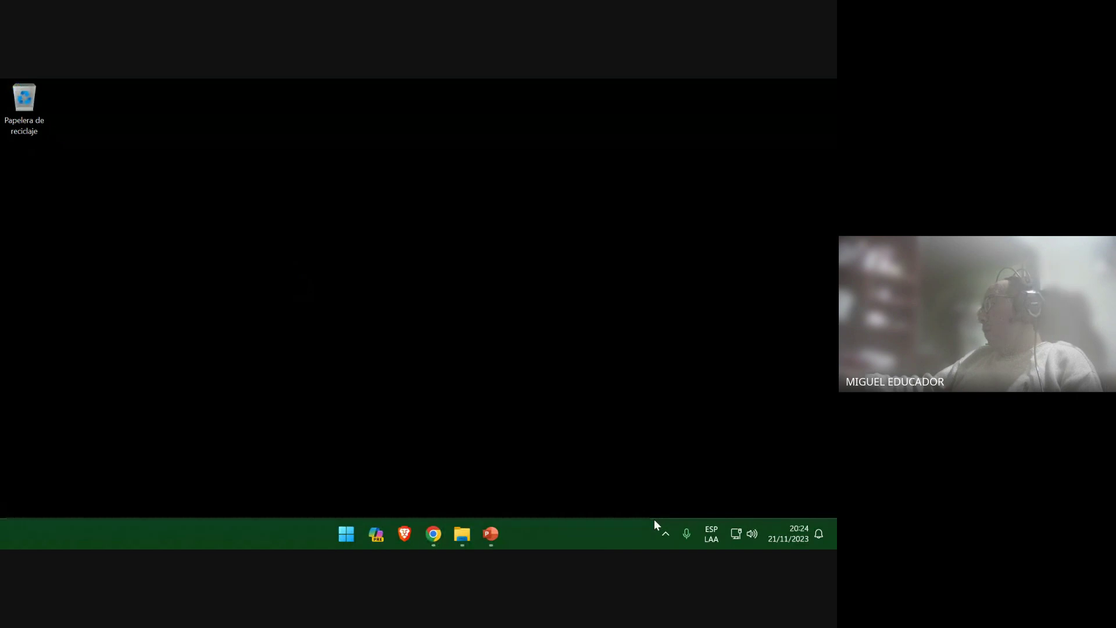
Open the Snipping Tool (Herramienta Recortes) from the Start search and start a new snip with a 5-second delay
left_click(666, 534)
key("super")
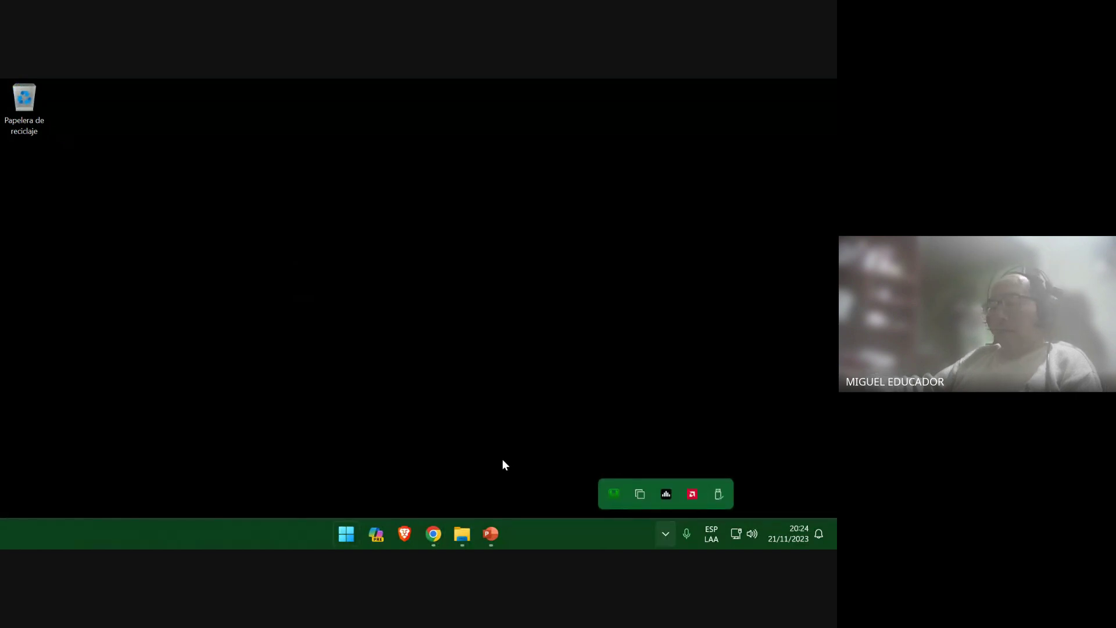
type("RE")
left_click(319, 246)
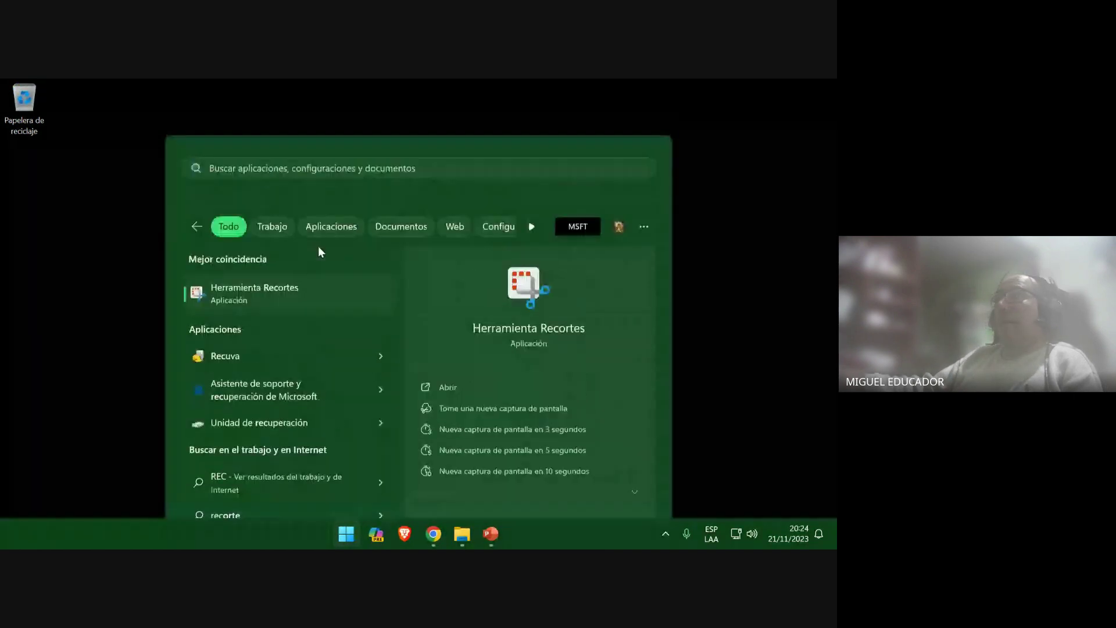
left_click(429, 210)
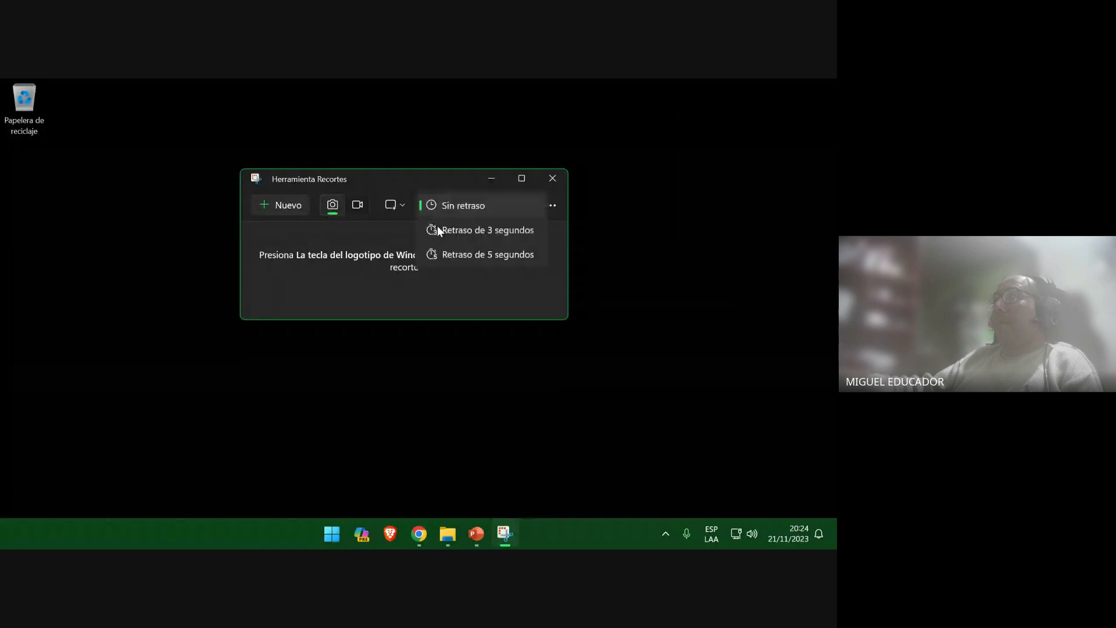
left_click(458, 255)
left_click(283, 210)
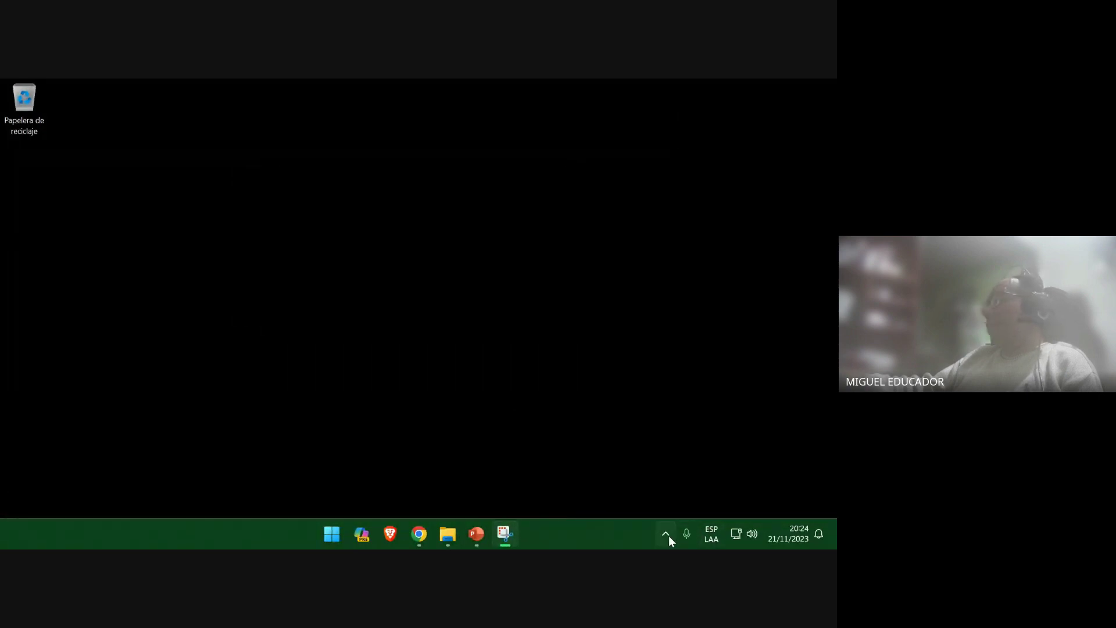
Display the Wampserver context menu among the hidden system tray icons and clip the desktop area above the taskbar
left_click(666, 534)
right_click(615, 493)
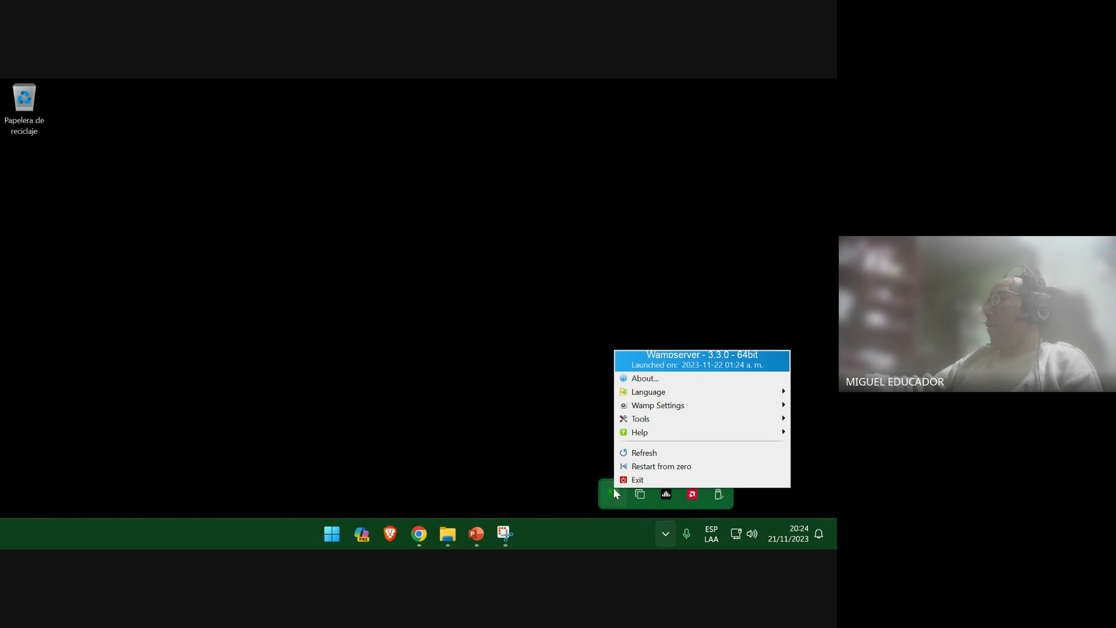
left_click_drag(2, 81, 834, 517)
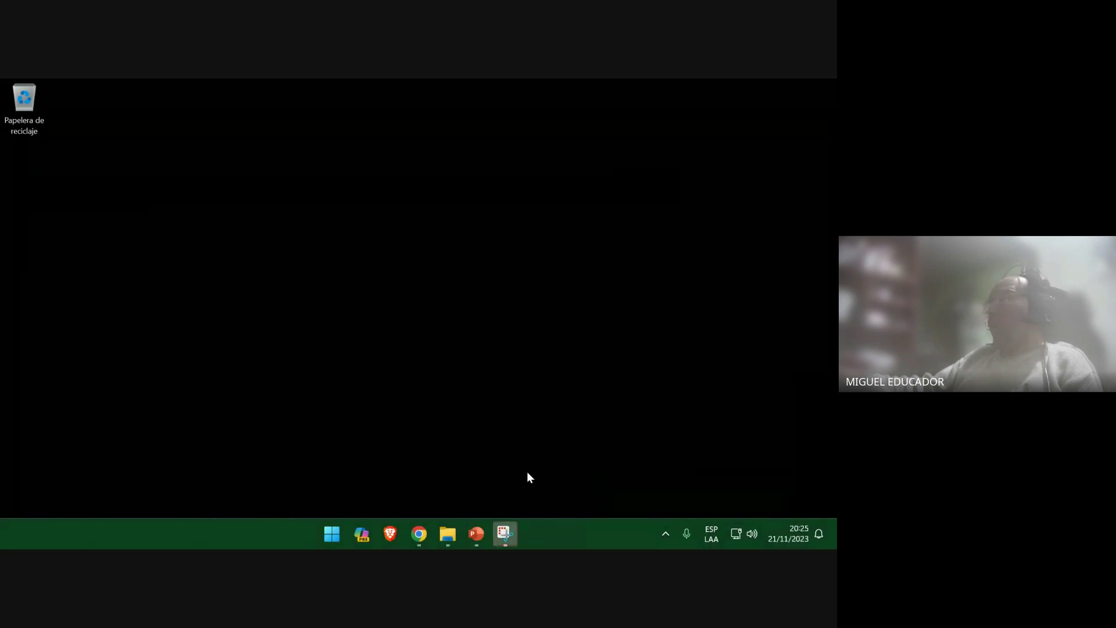
Paste the Wampserver tray menu clipping on slide 27 in PowerPoint, select slide 28, save the presentation, and minimize it
left_click(477, 533)
right_click(268, 215)
left_click(324, 269)
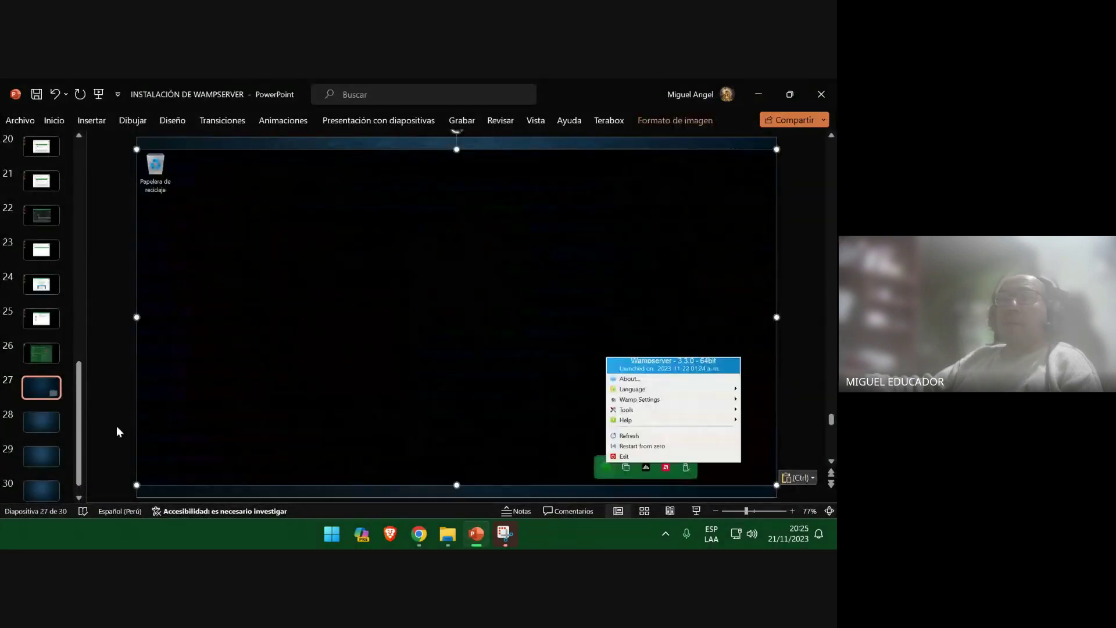
left_click(41, 422)
left_click(36, 94)
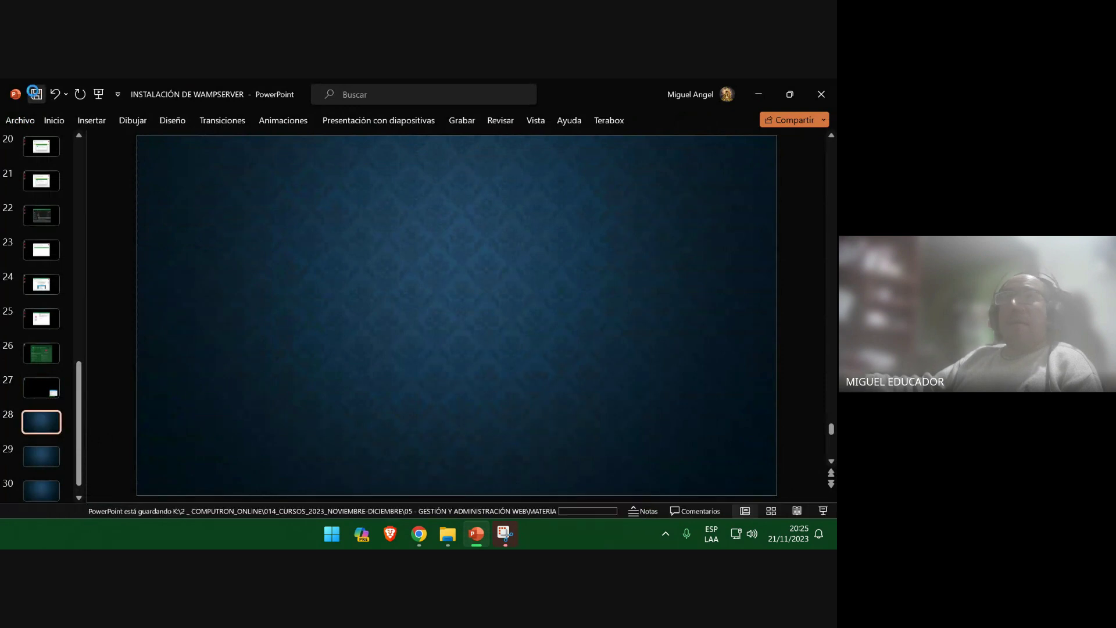
left_click(755, 90)
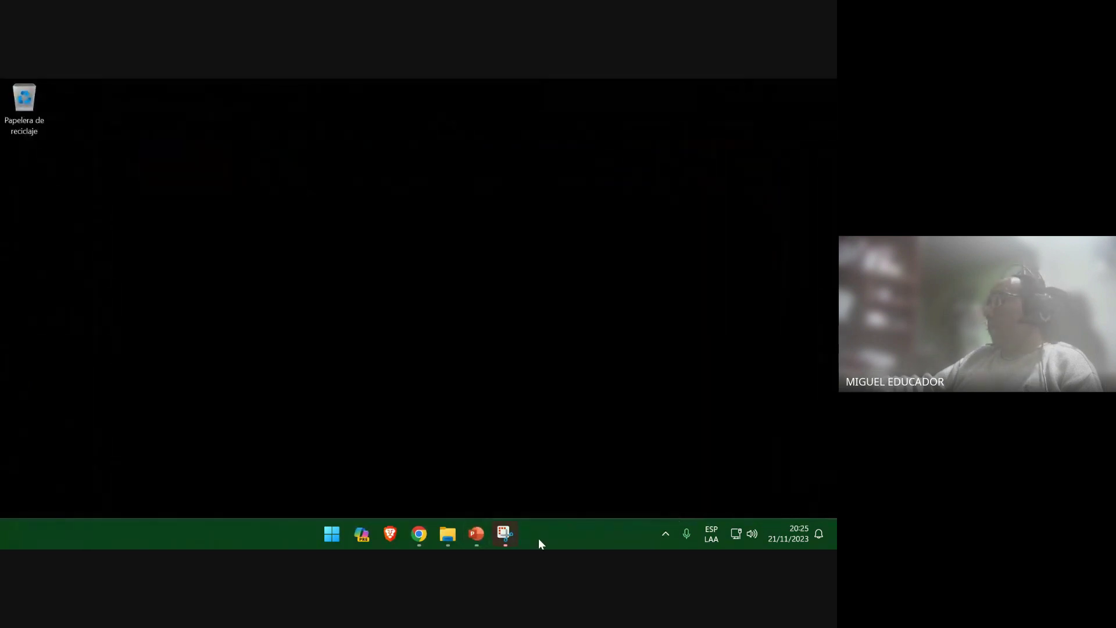
left_click(504, 533)
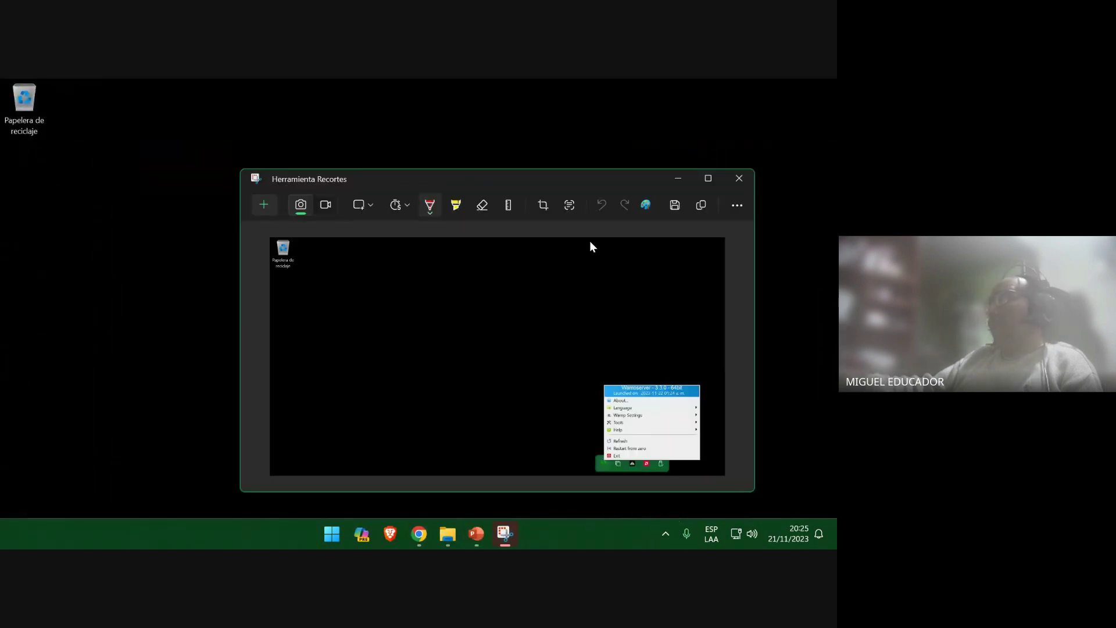
left_click(260, 205)
left_click(666, 532)
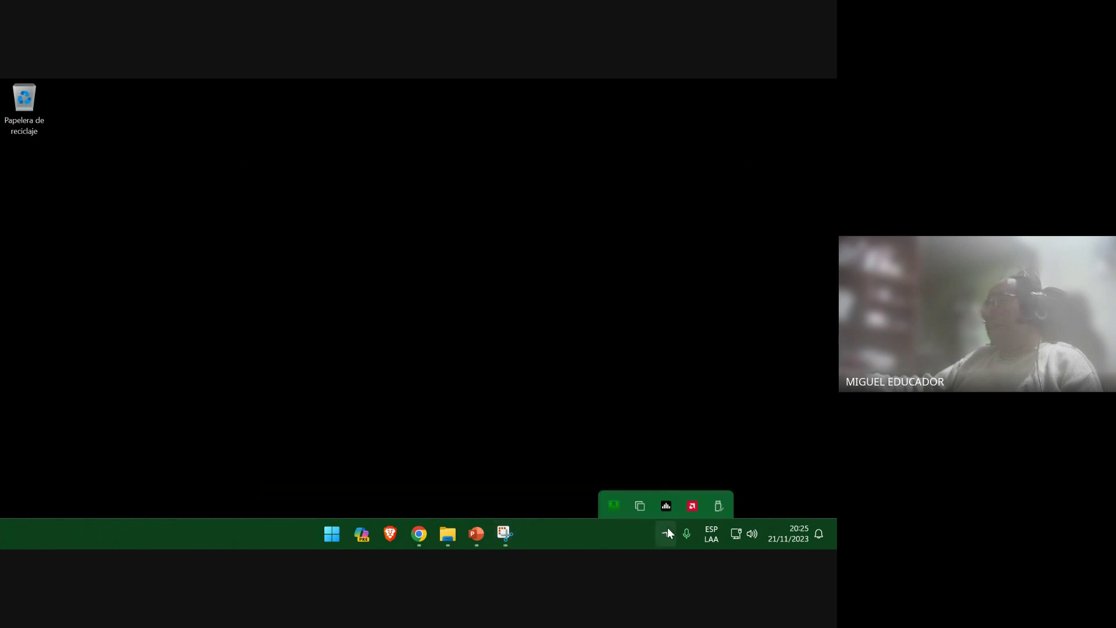
right_click(615, 494)
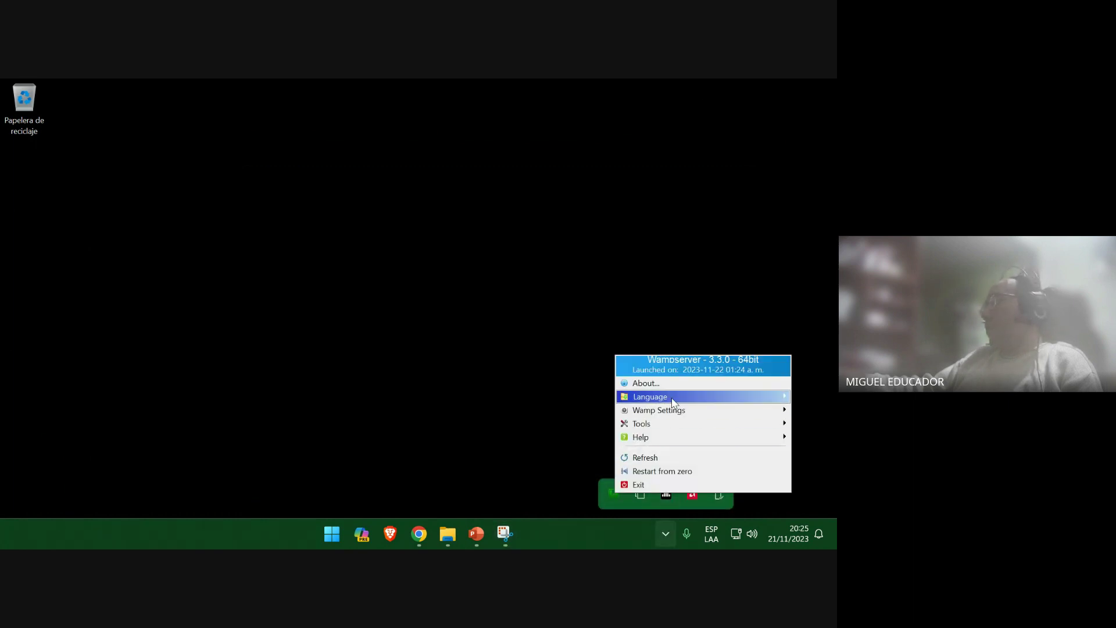
mouse_move(674, 398)
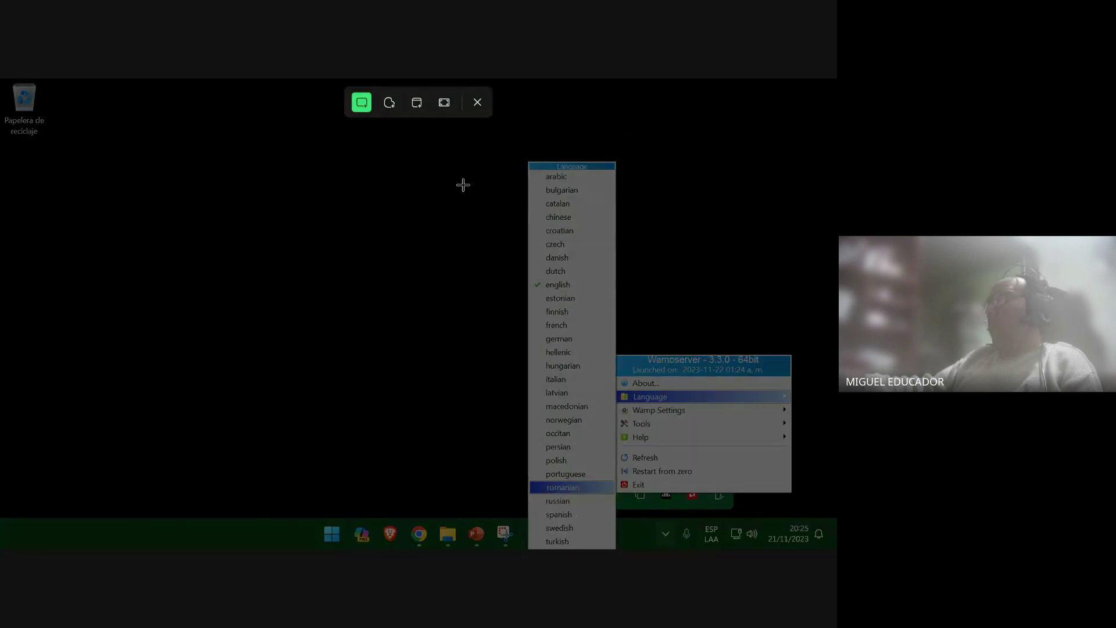
left_click(476, 106)
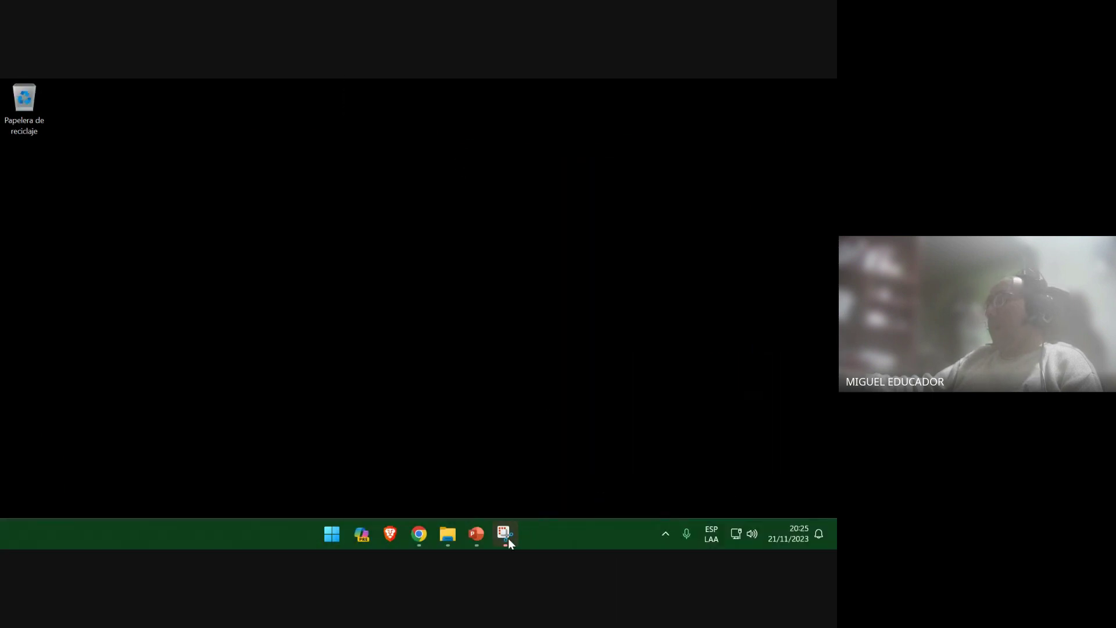
left_click(509, 539)
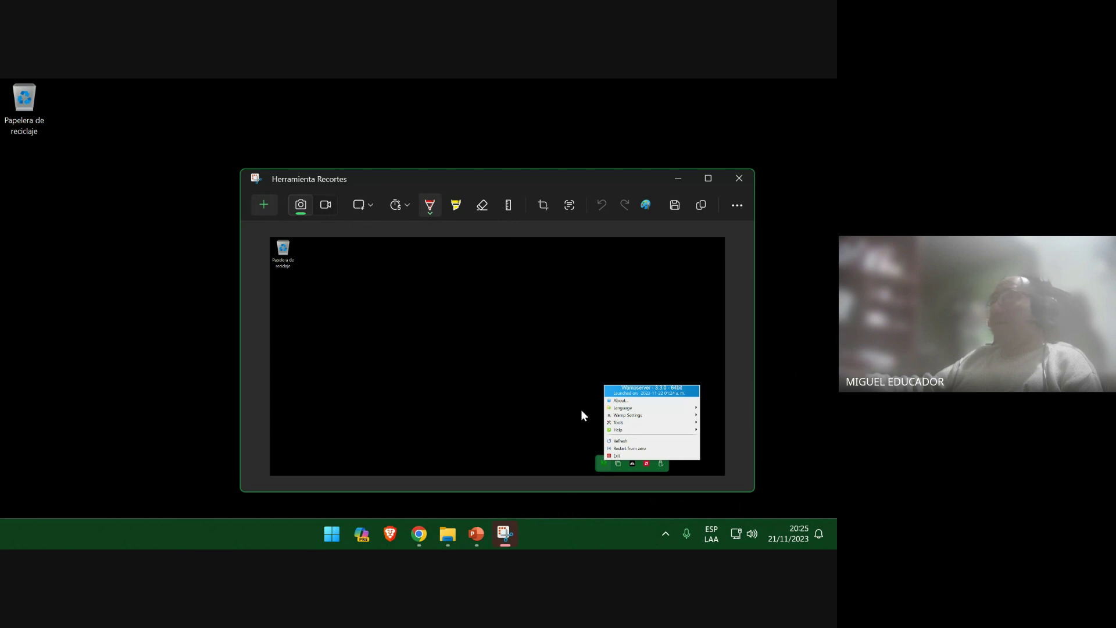
key("super+d")
left_click(667, 535)
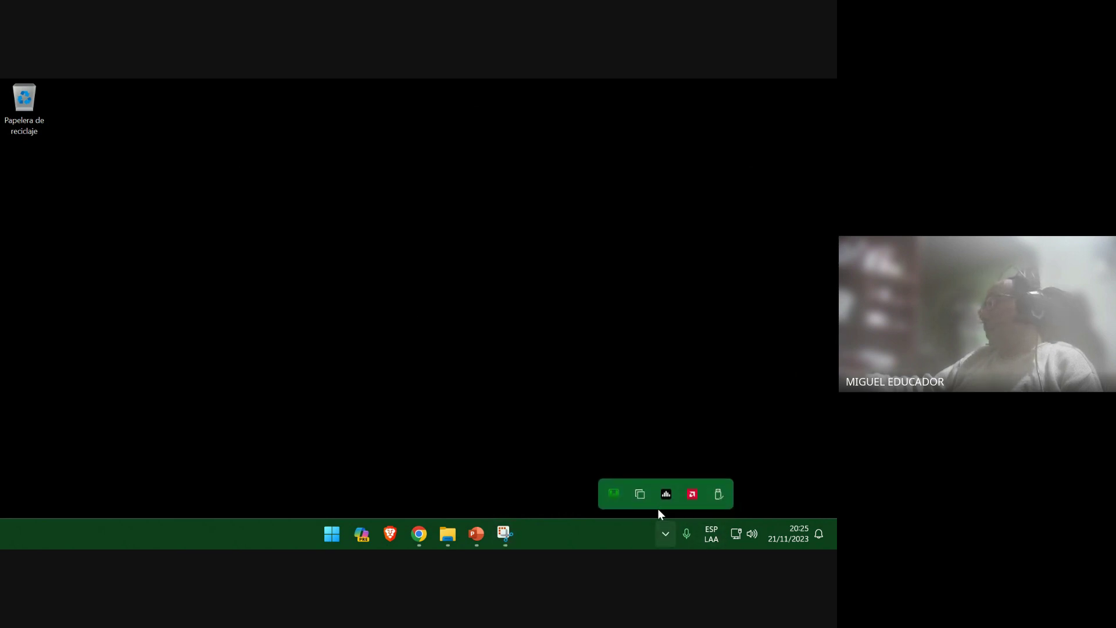
right_click(610, 496)
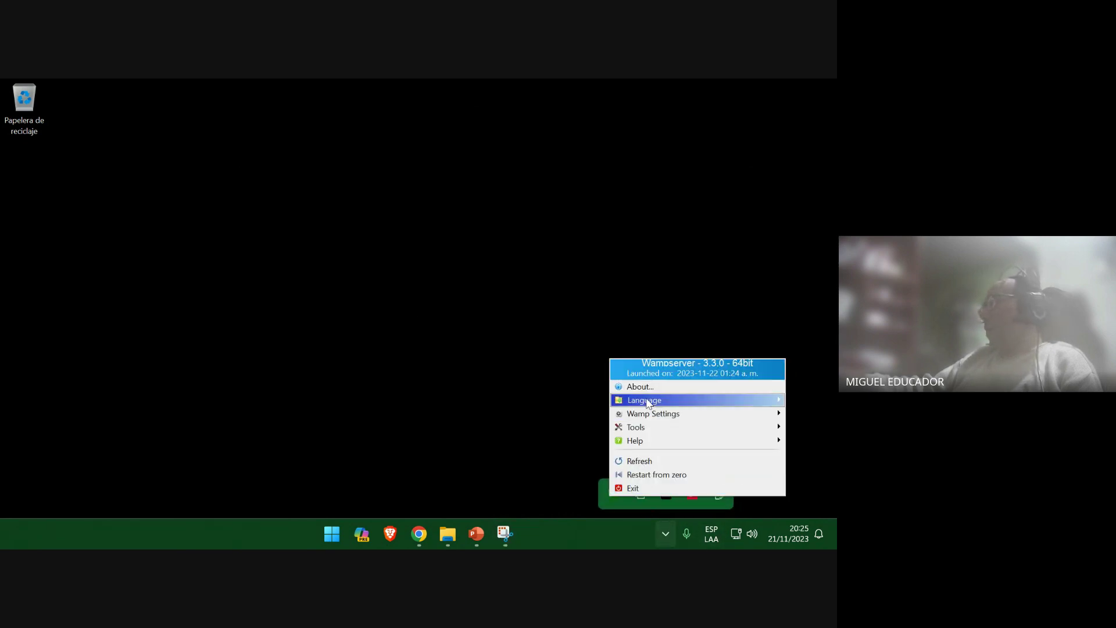
mouse_move(630, 405)
key("super+shift+s")
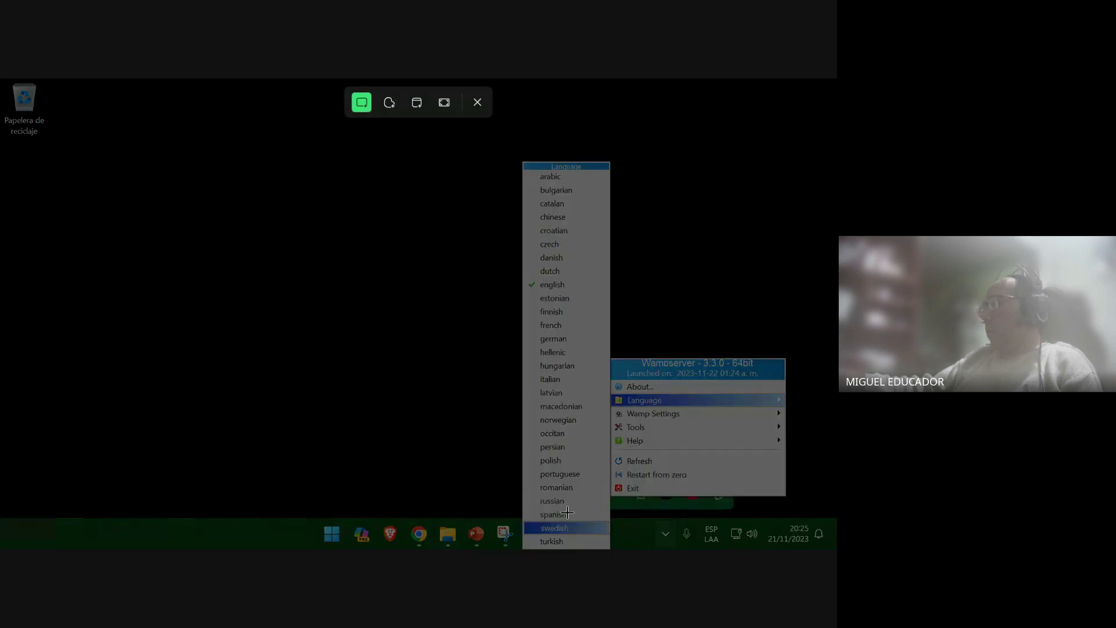
left_click(478, 103)
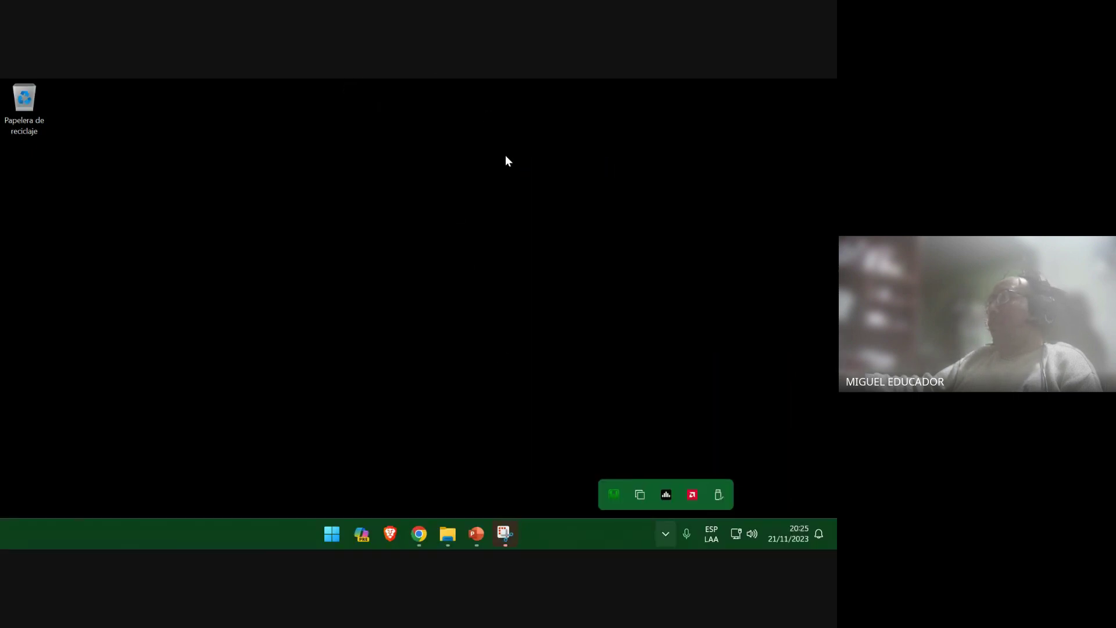
Set the Snipping Tool delay to 10 seconds and start a new snip
left_click(507, 533)
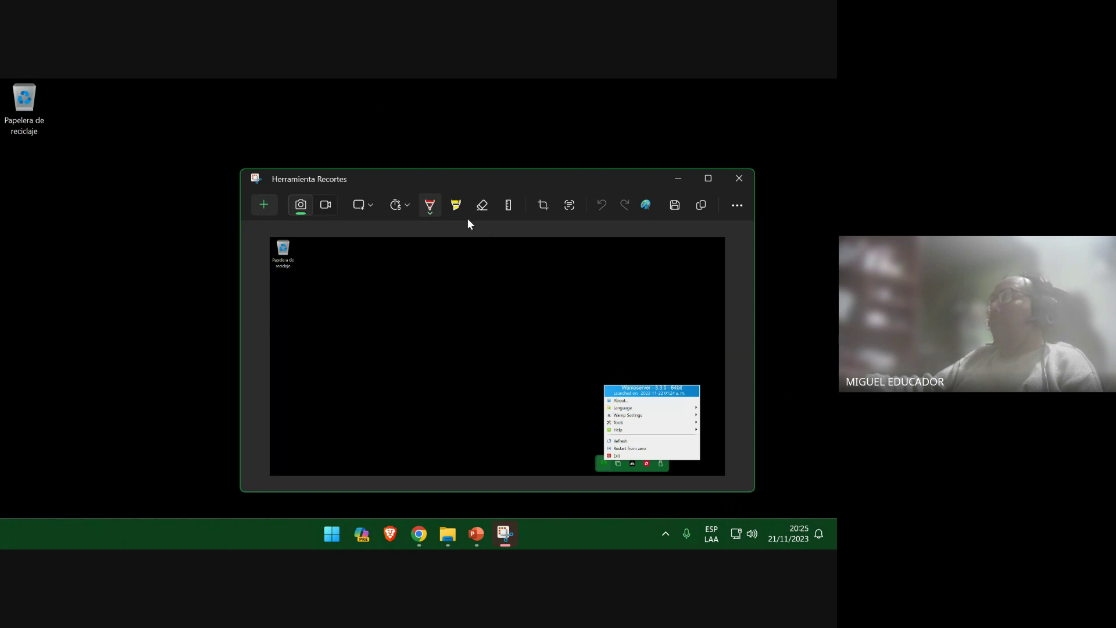
left_click(396, 212)
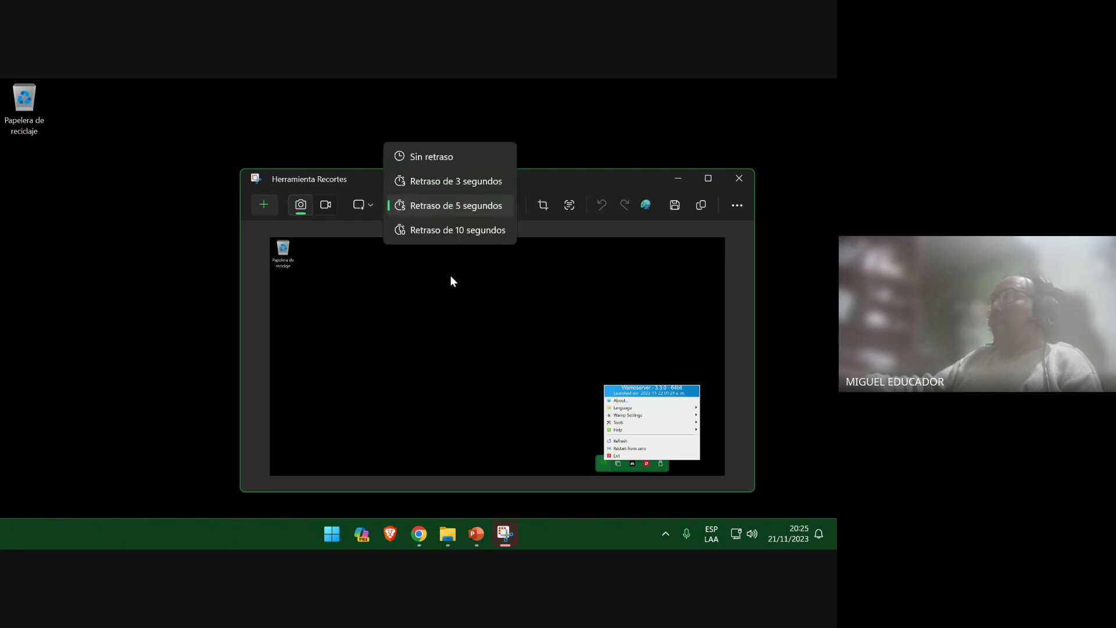
left_click(459, 228)
left_click(264, 205)
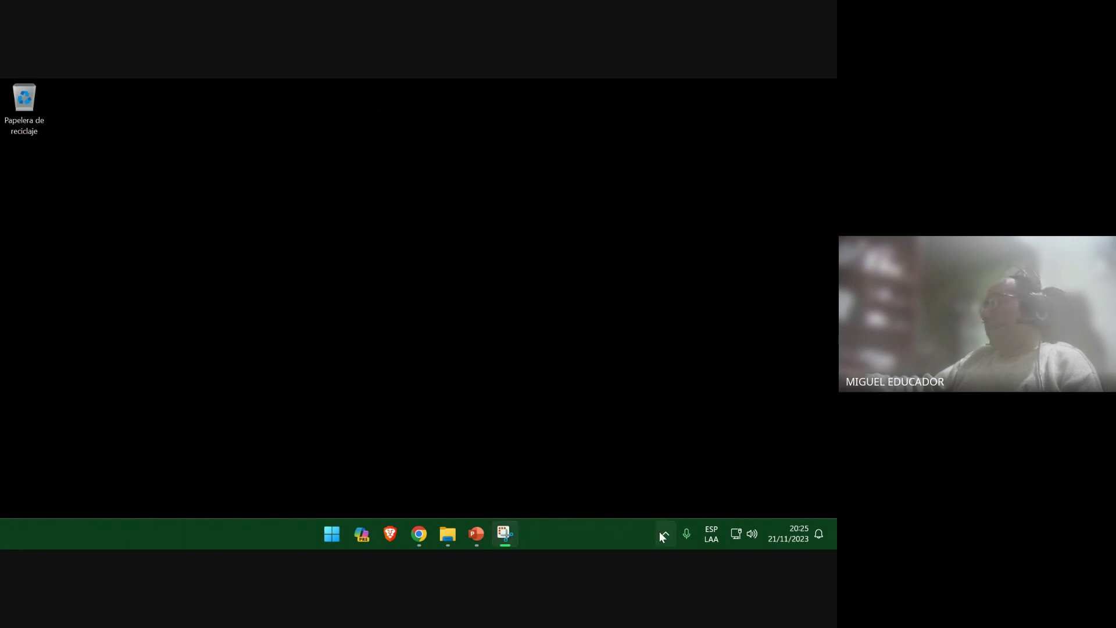
Display the Language list of the Wampserver tray context menu with spanish highlighted and clip the full screen, including the taskbar
left_click(664, 534)
right_click(607, 495)
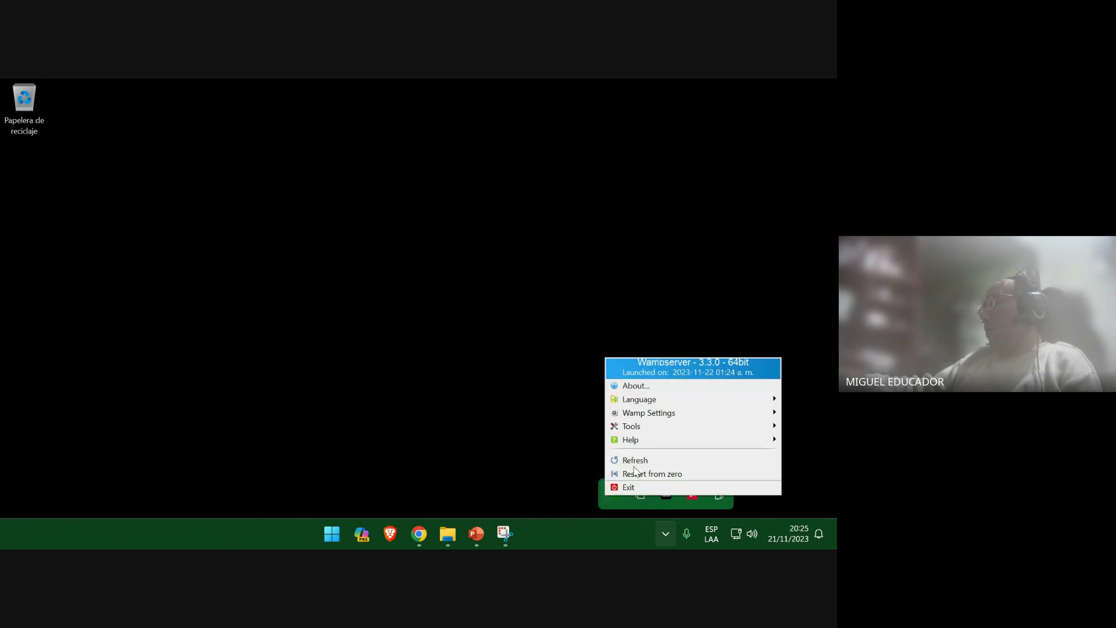
mouse_move(627, 405)
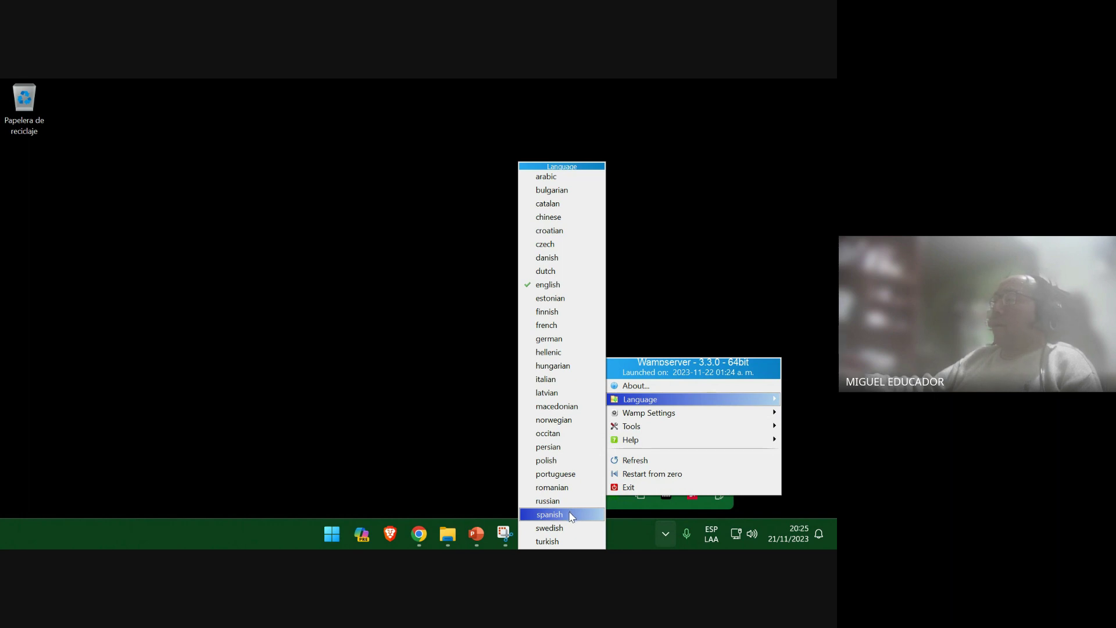
key("super+shift+s")
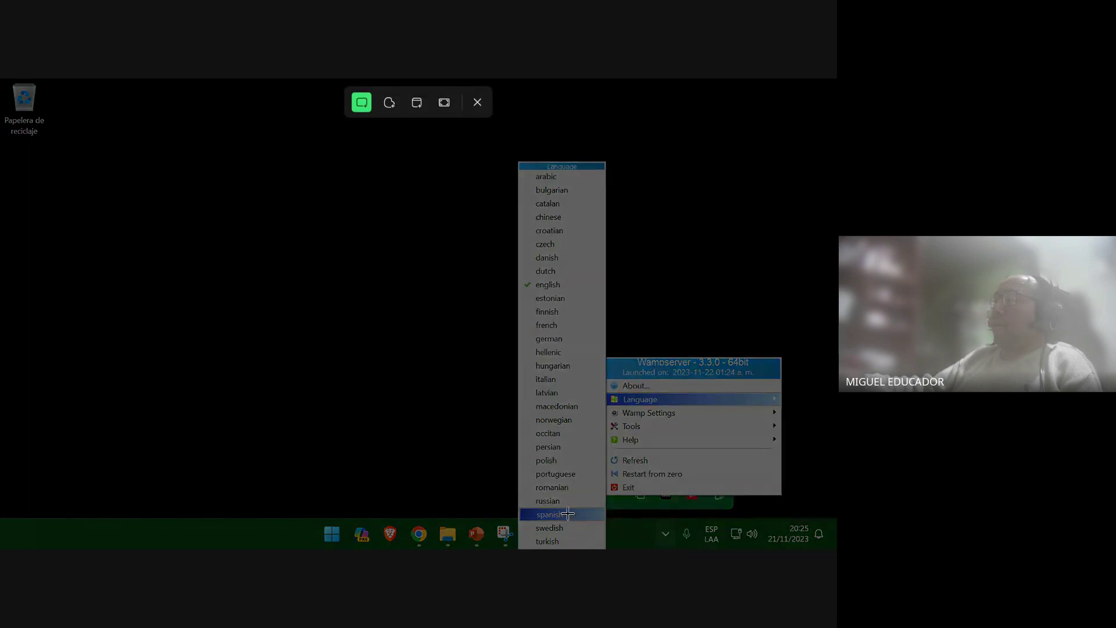
key("Escape")
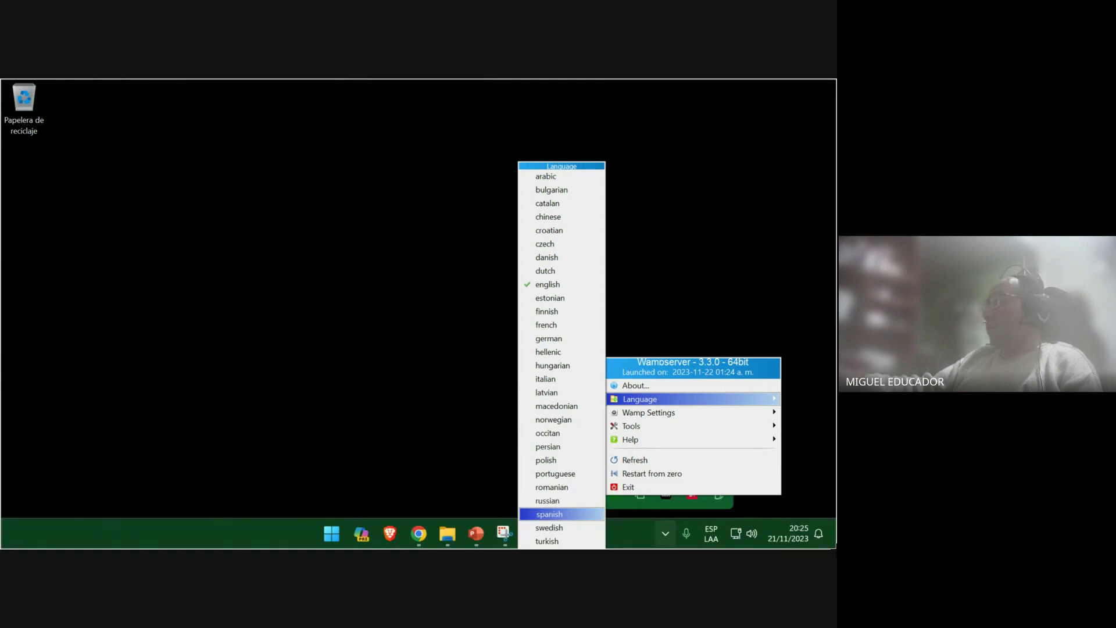
left_click(550, 513)
Switch to PowerPoint, paste the Wampserver language list clipping on slide 28, and save the presentation
left_click(476, 533)
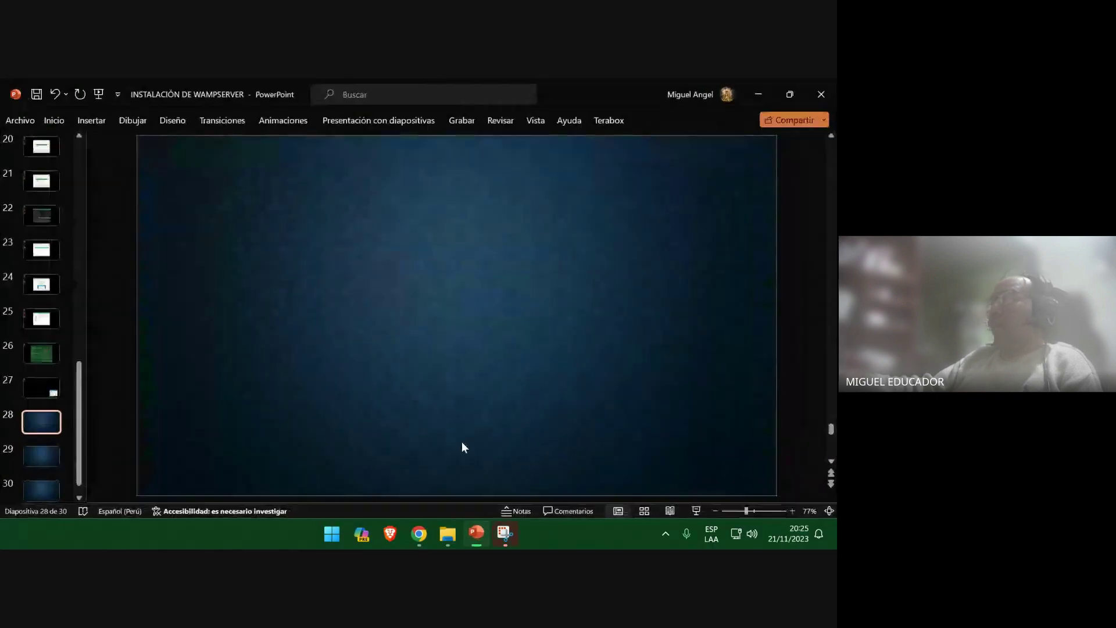
right_click(364, 259)
left_click(410, 308)
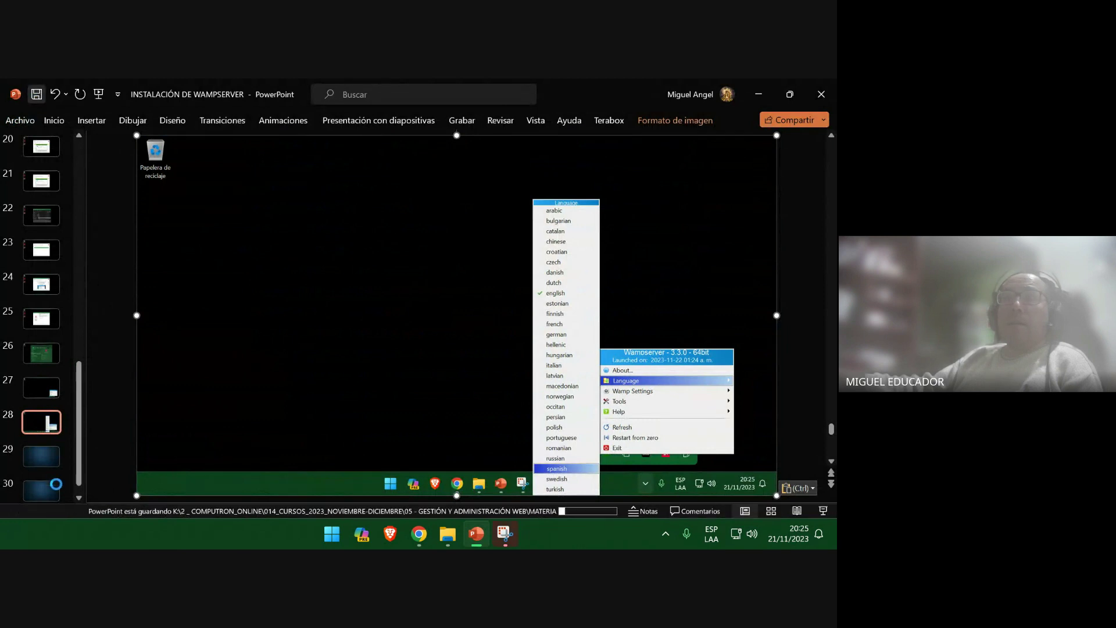
Duplicate the blank slide 29 to add three more empty slides, save, and minimize PowerPoint with slide 29 selected
left_click(47, 462)
key("ctrl+d")
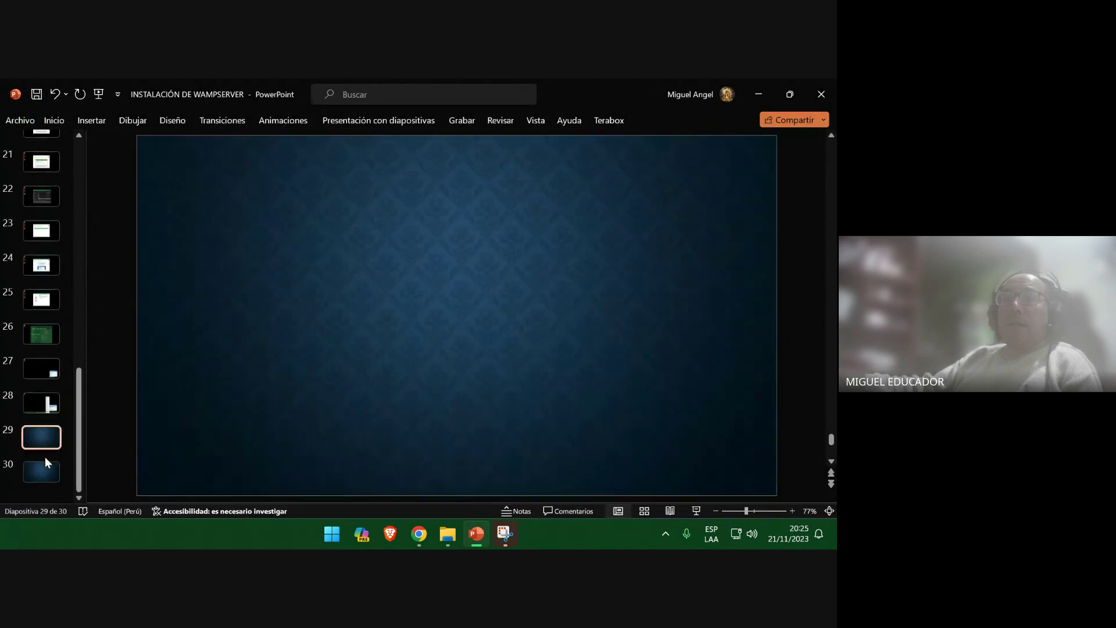
key("ctrl+d")
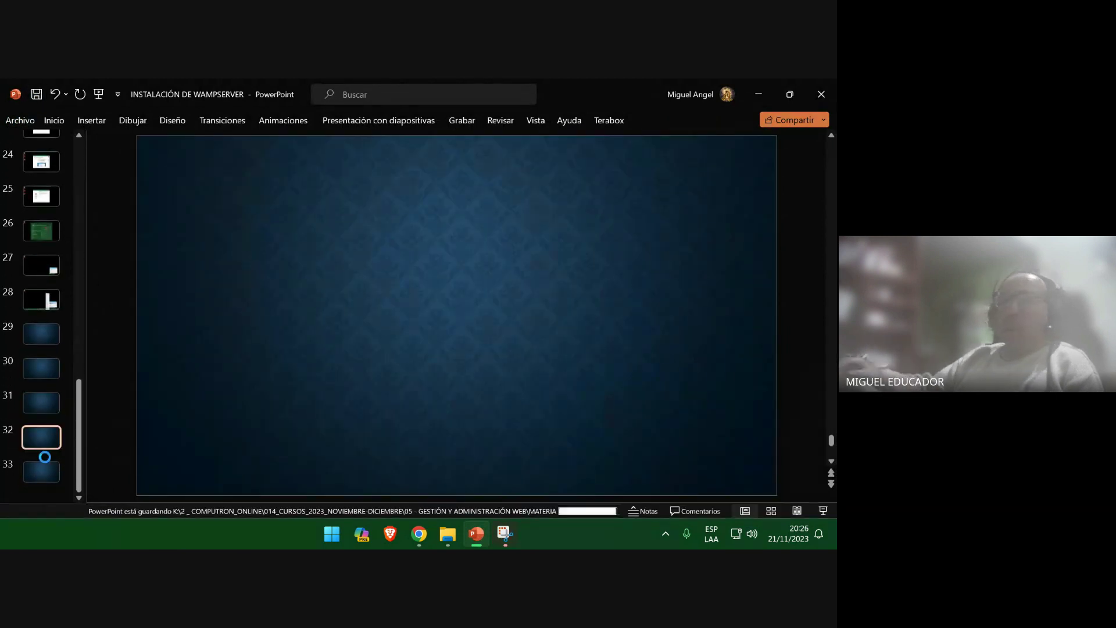
left_click(47, 332)
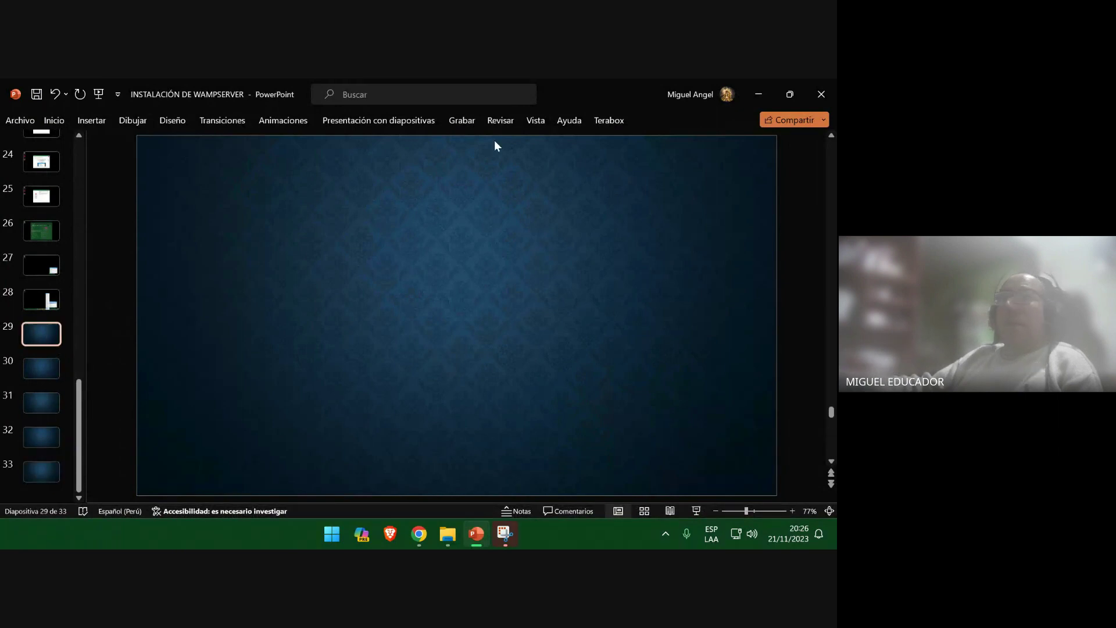
left_click(755, 93)
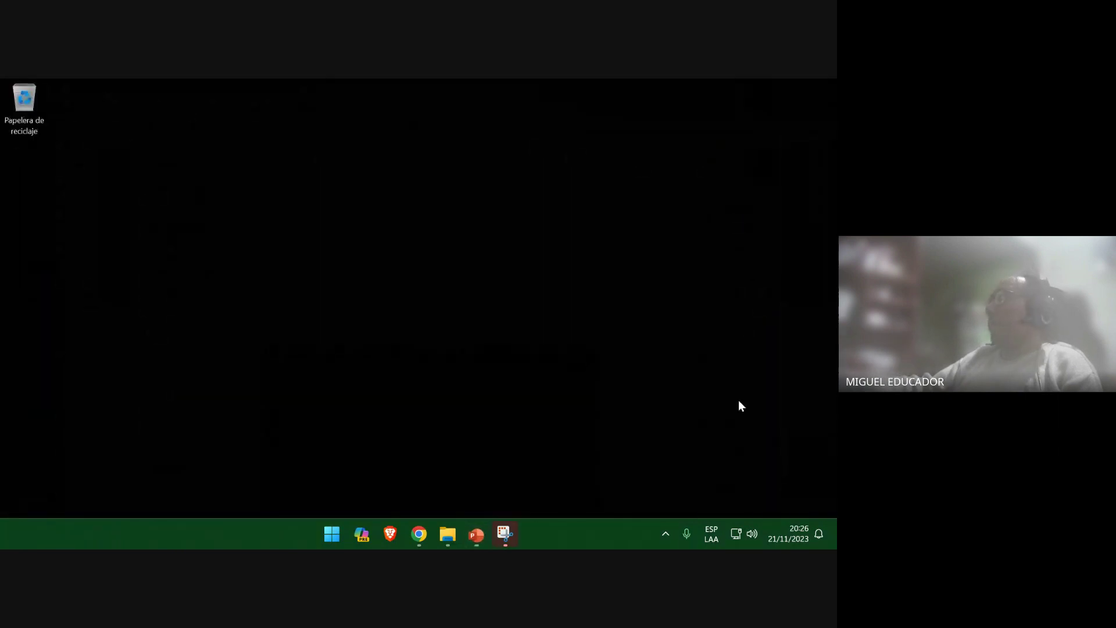
Set the Wampserver language to spanish from its hidden tray icon and close the Snipping Tool (Herramienta Recortes)
left_click(673, 529)
right_click(614, 493)
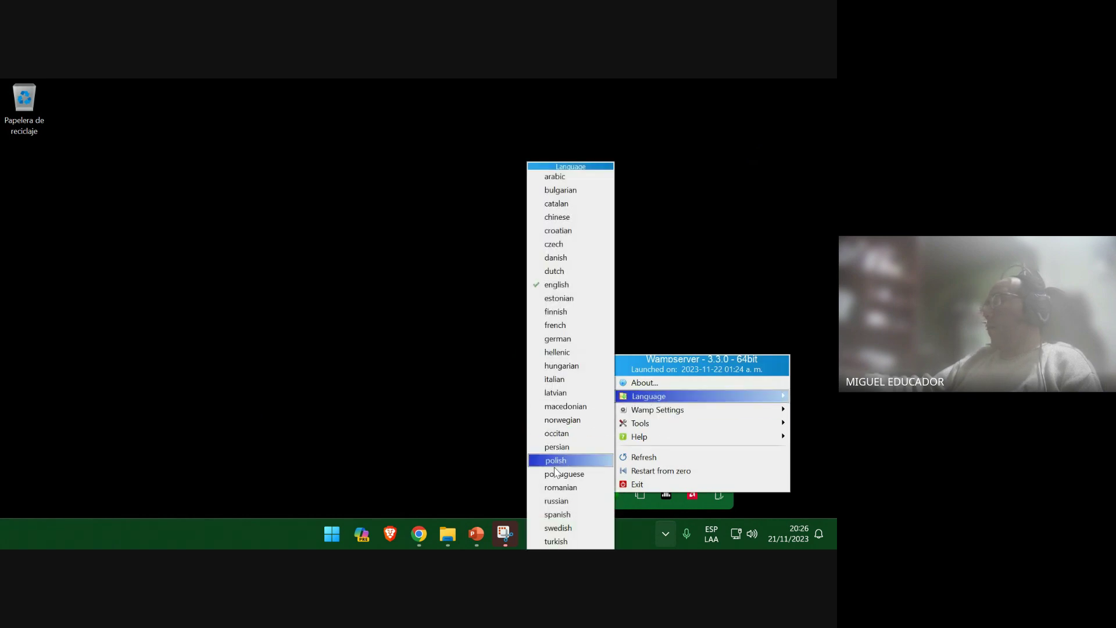
left_click(573, 512)
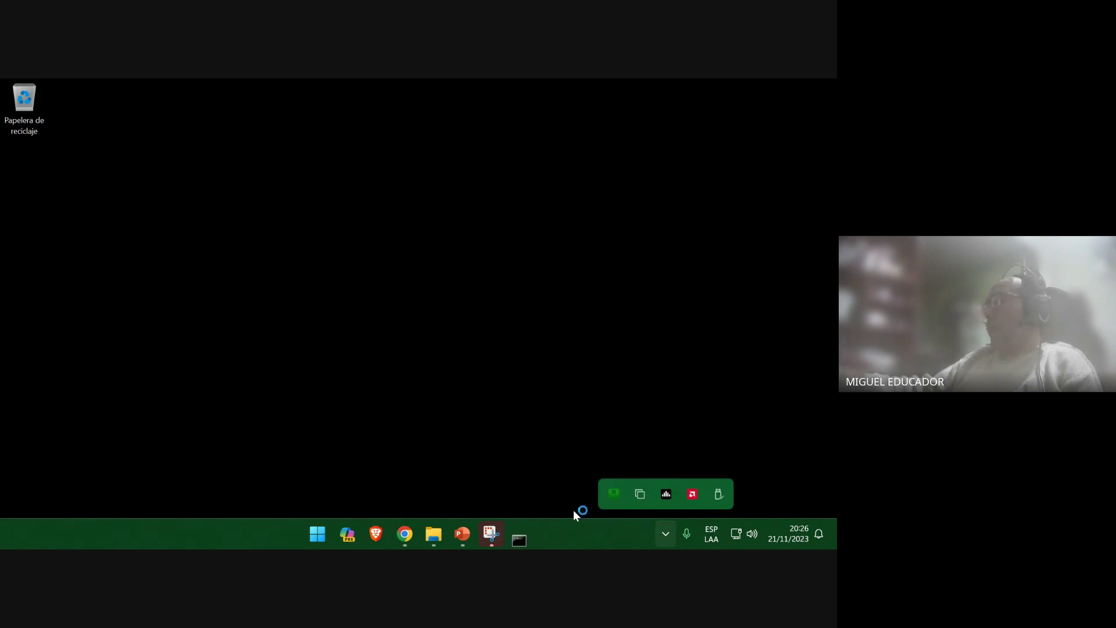
left_click(499, 531)
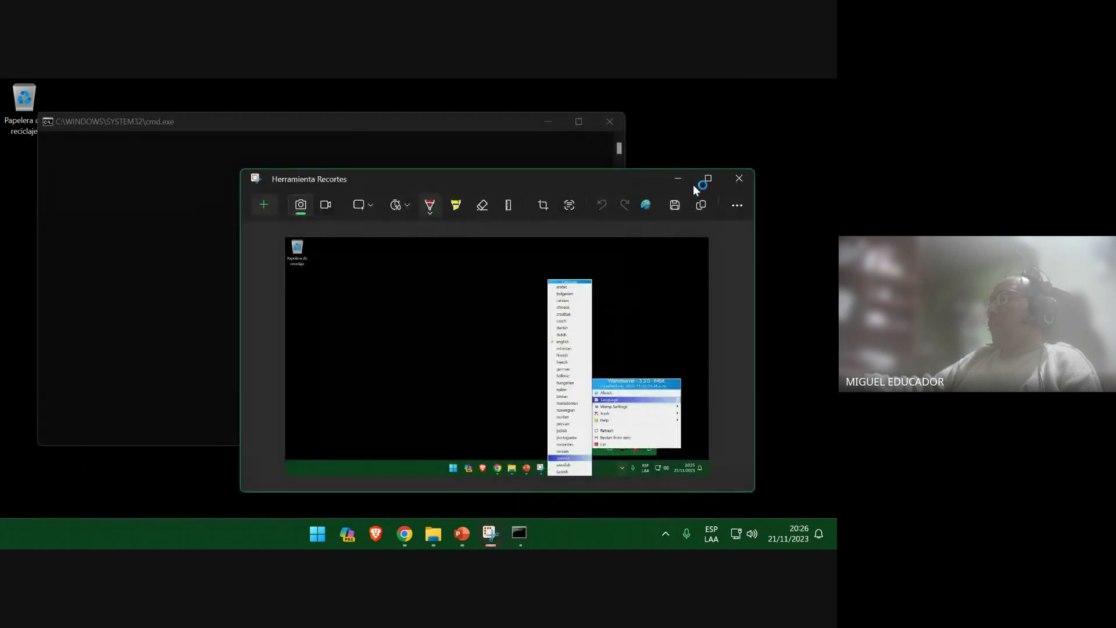
left_click(740, 178)
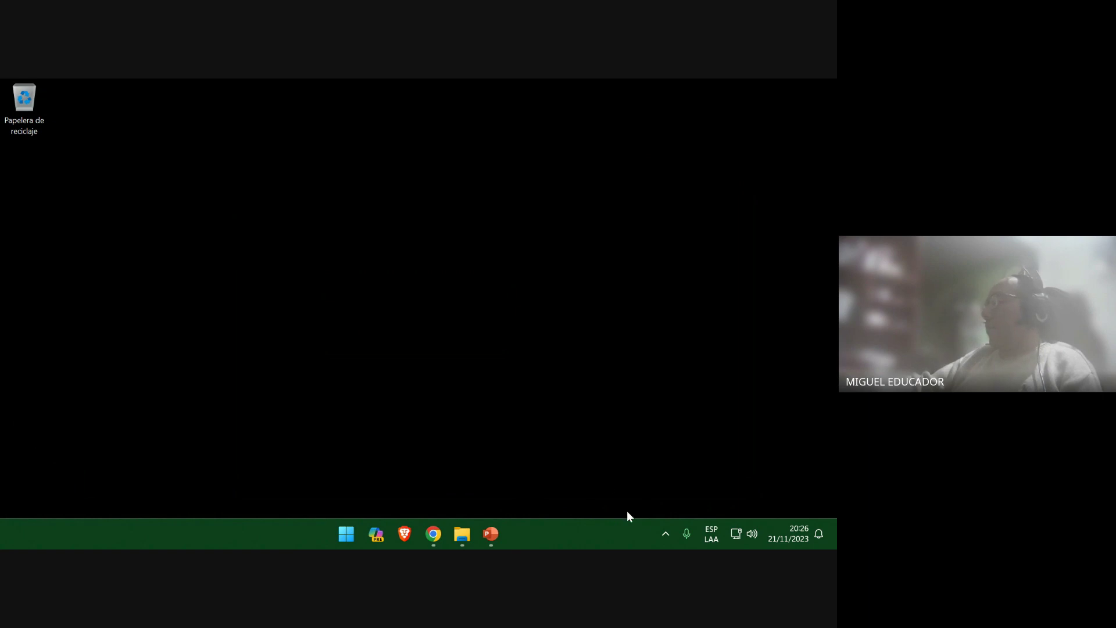
Check the Spanish Wampserver main menu, reopen the Snipping Tool (Herramienta Recortes), and start a new delayed snip
left_click(666, 532)
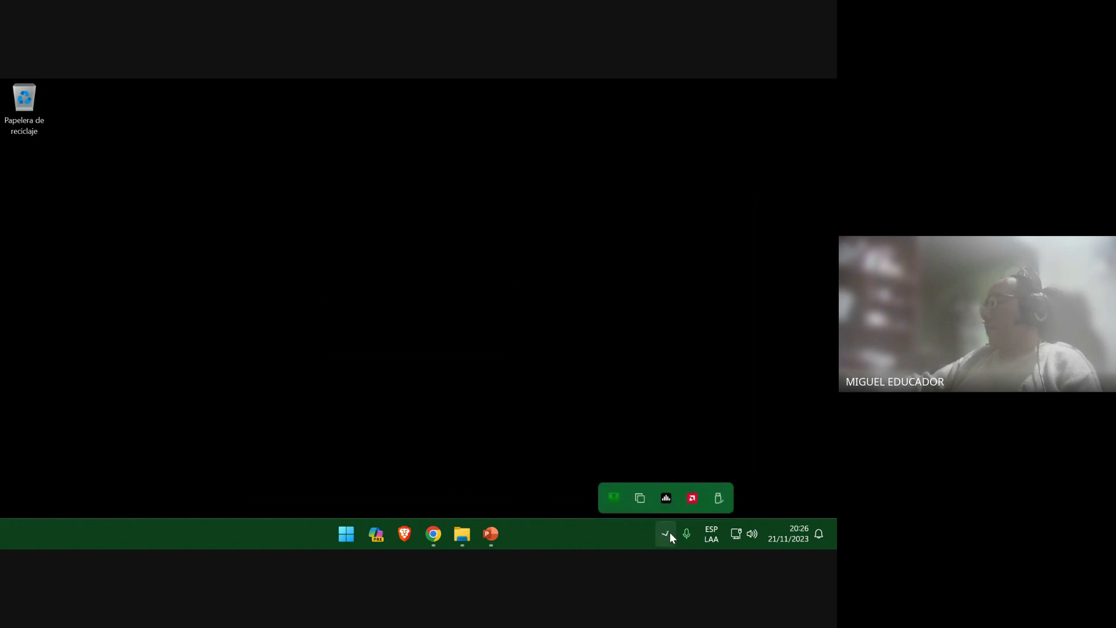
left_click(613, 494)
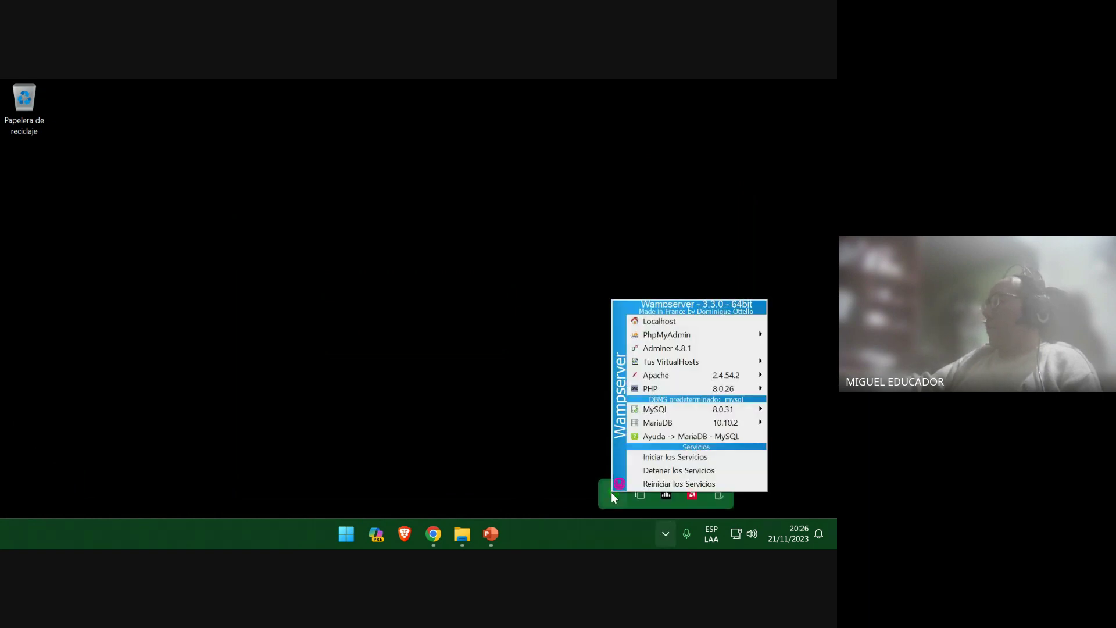
key("super")
type("REC")
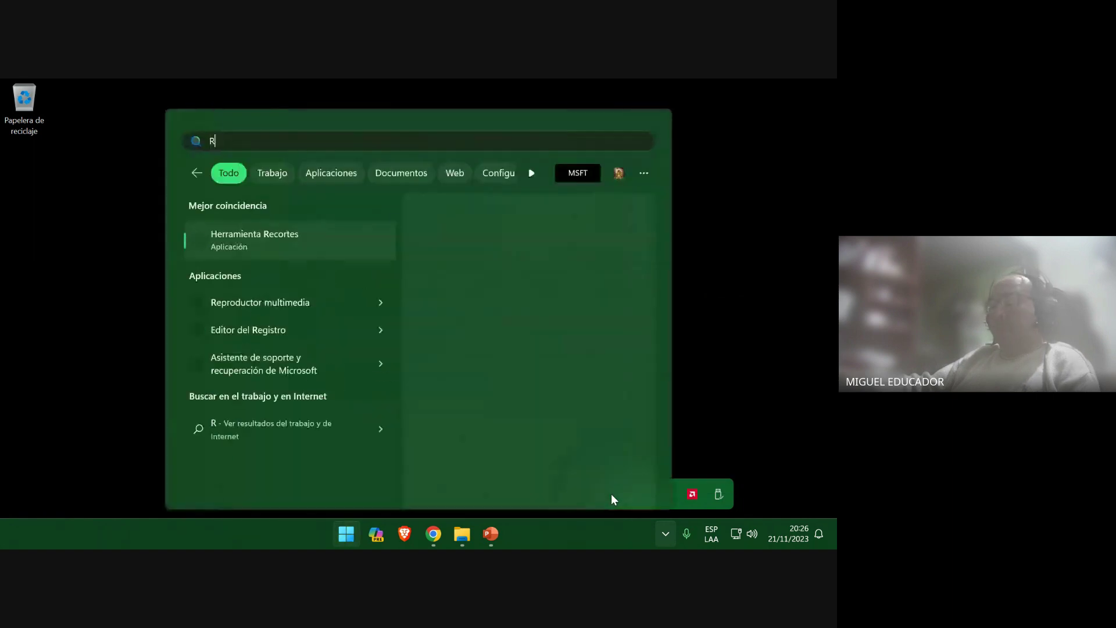
left_click(330, 236)
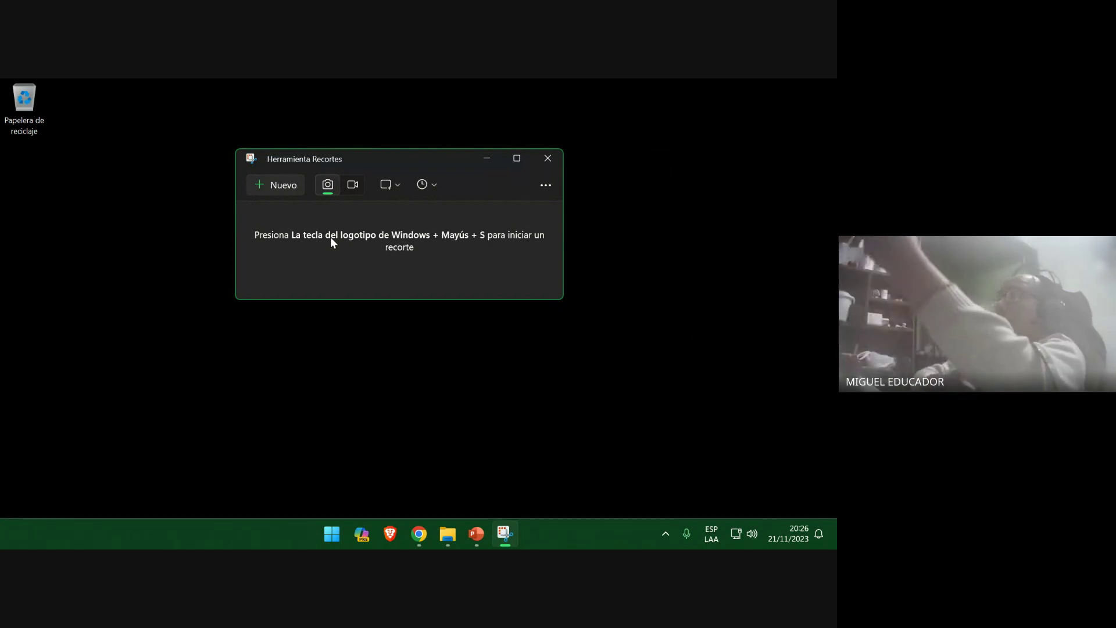
left_click(428, 183)
left_click(465, 235)
left_click(285, 184)
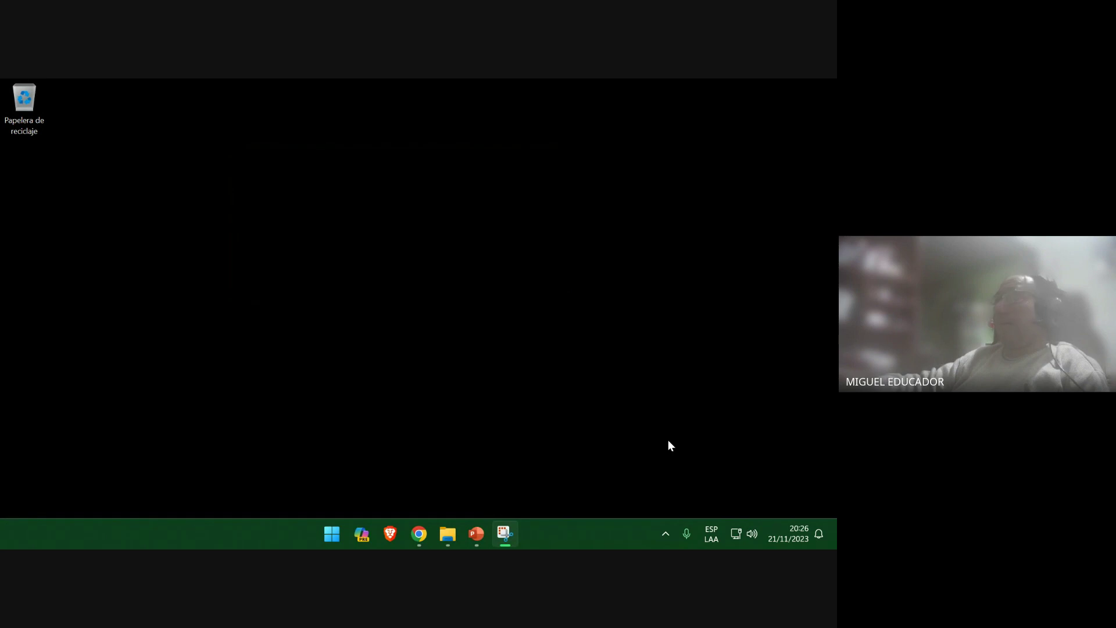
Display the Spanish Wampserver main menu from the hidden tray icons and clip the desktop area above the taskbar
left_click(667, 534)
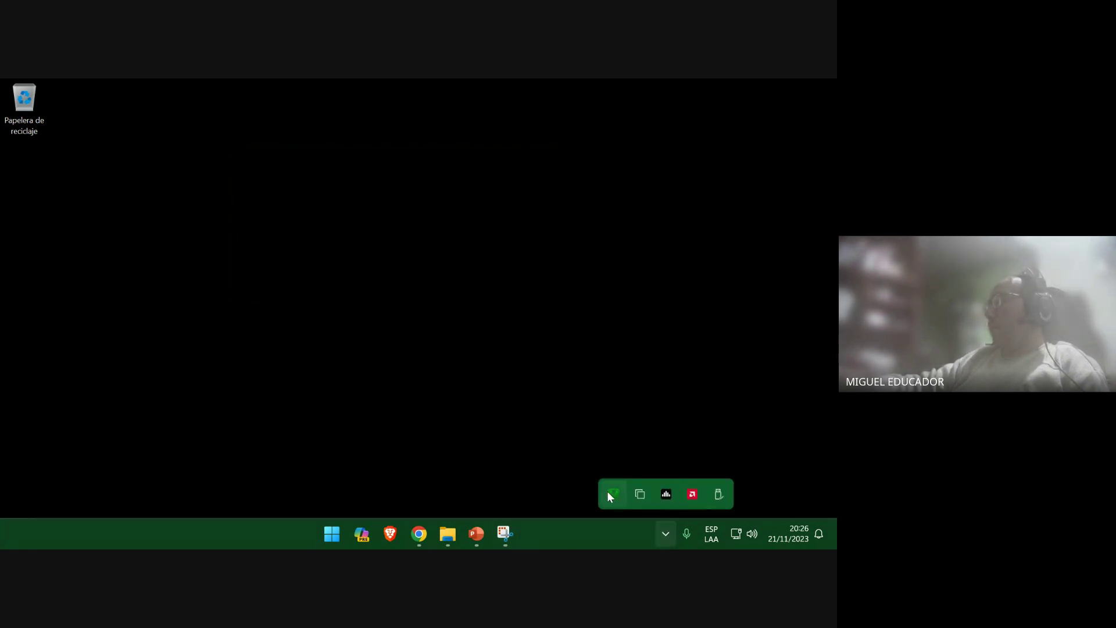
left_click(610, 493)
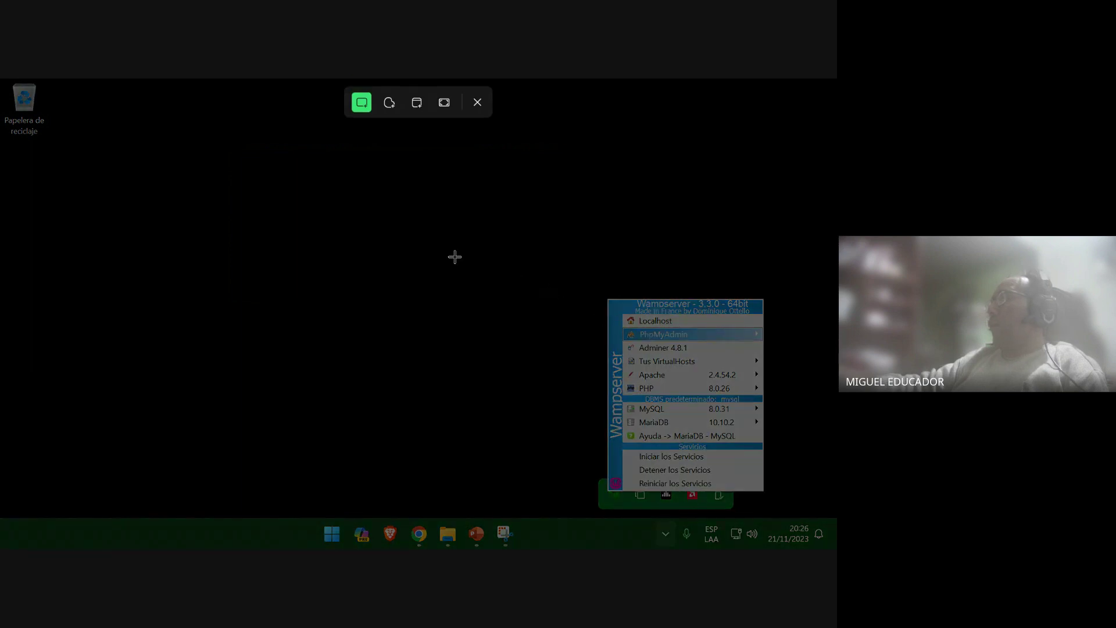
left_click_drag(3, 82, 833, 517)
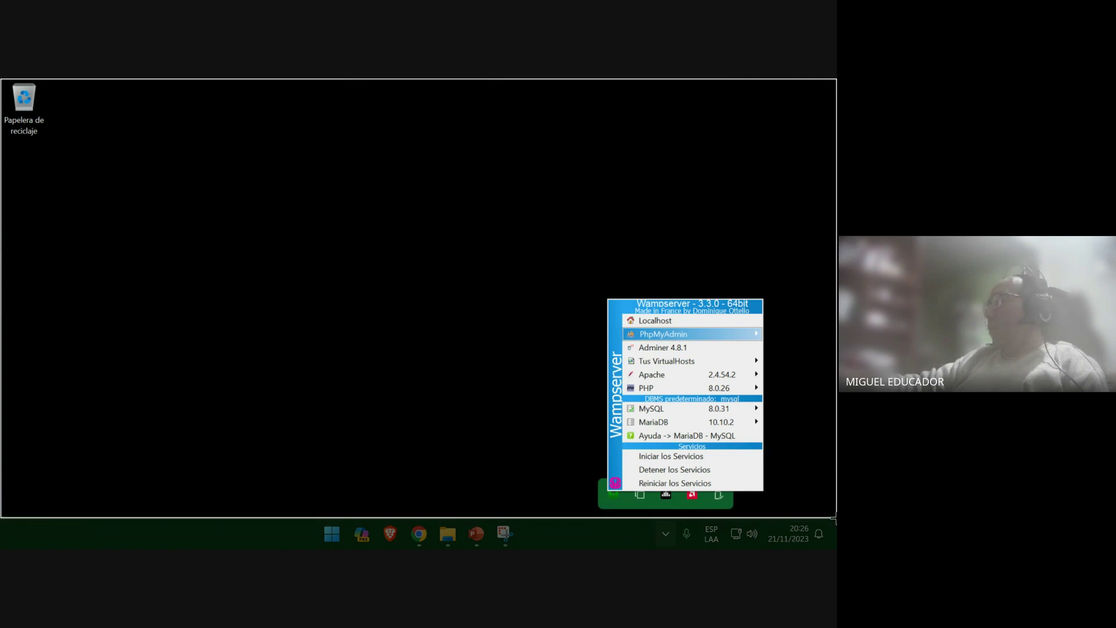
Paste the Spanish main menu clipping on slide 29 in PowerPoint, select slide 30, save, and return to the desktop
left_click(474, 535)
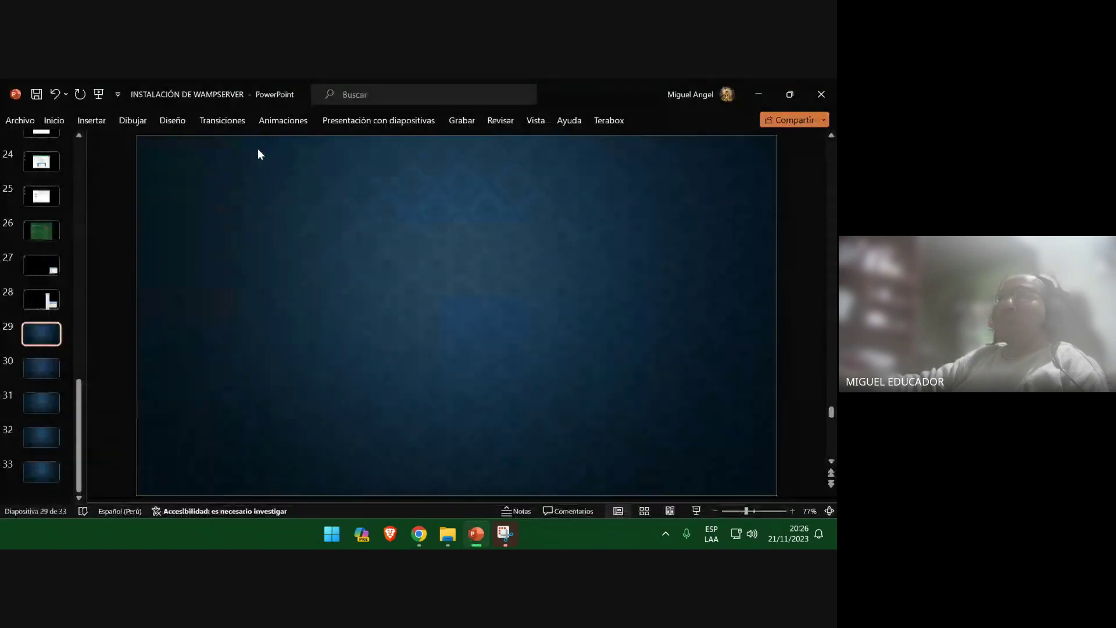
right_click(259, 150)
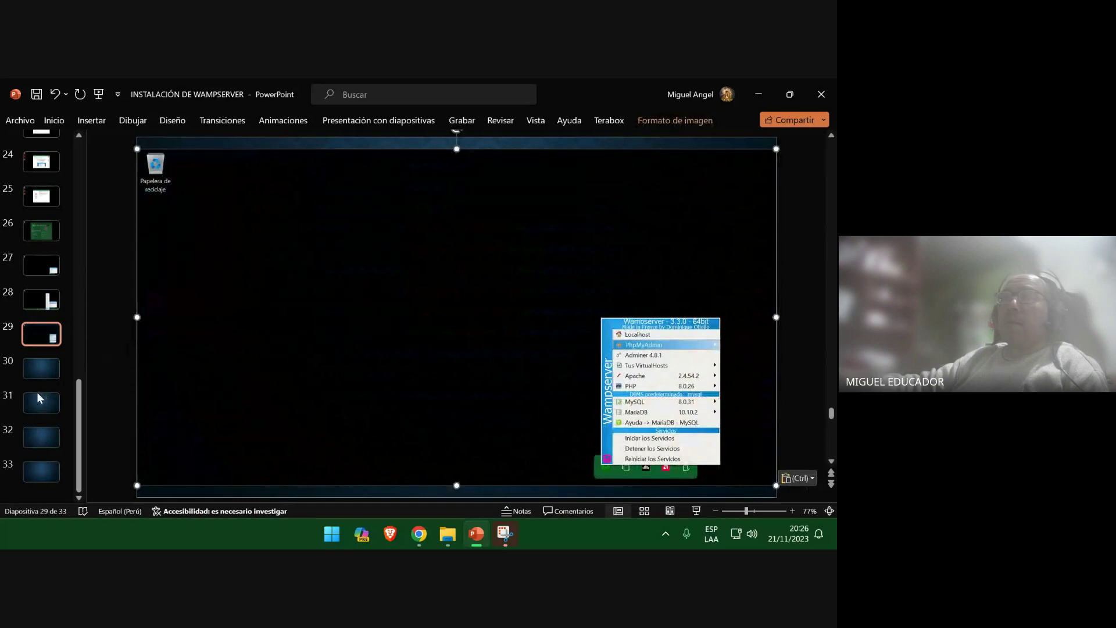
left_click(38, 373)
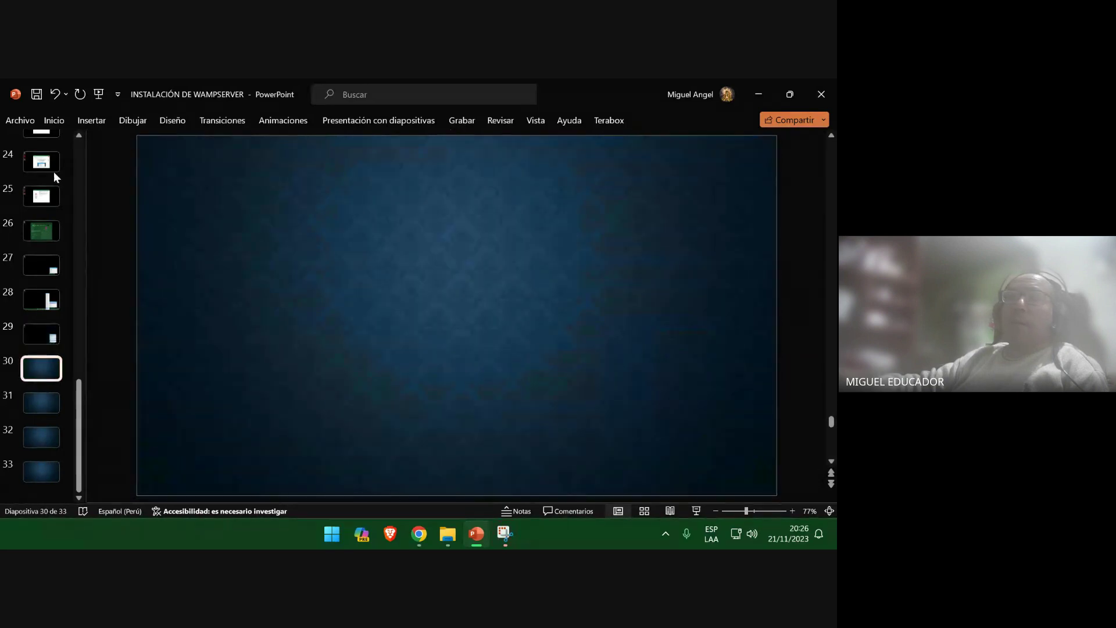
left_click(36, 94)
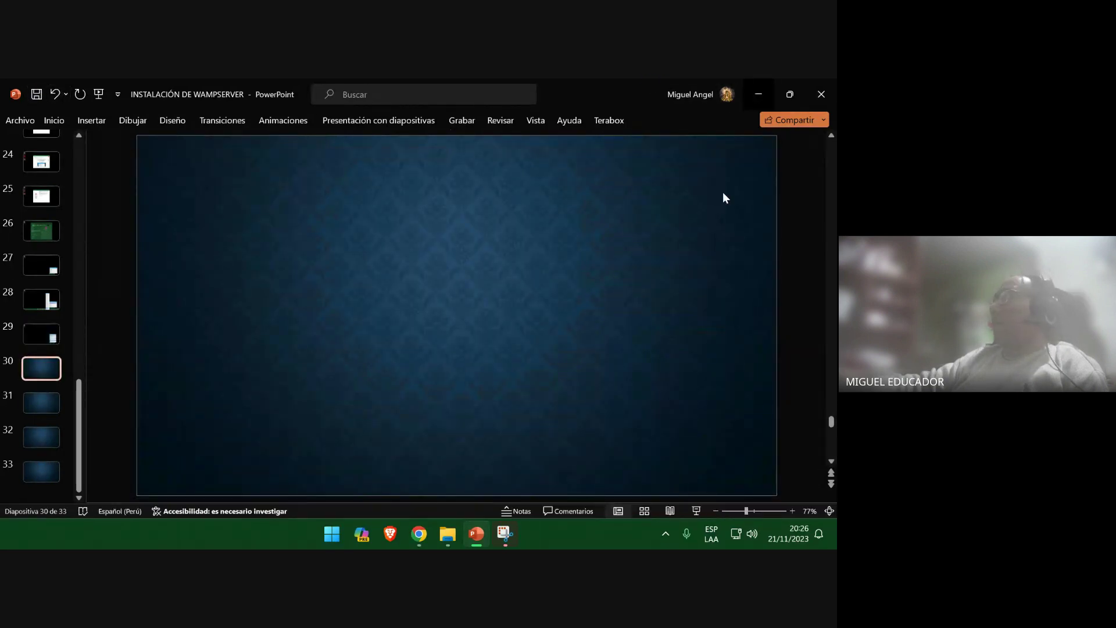
key("super+d")
Open Localhost from the Wampserver main menu in Chrome and dismiss the Google Translate prompt
left_click(505, 533)
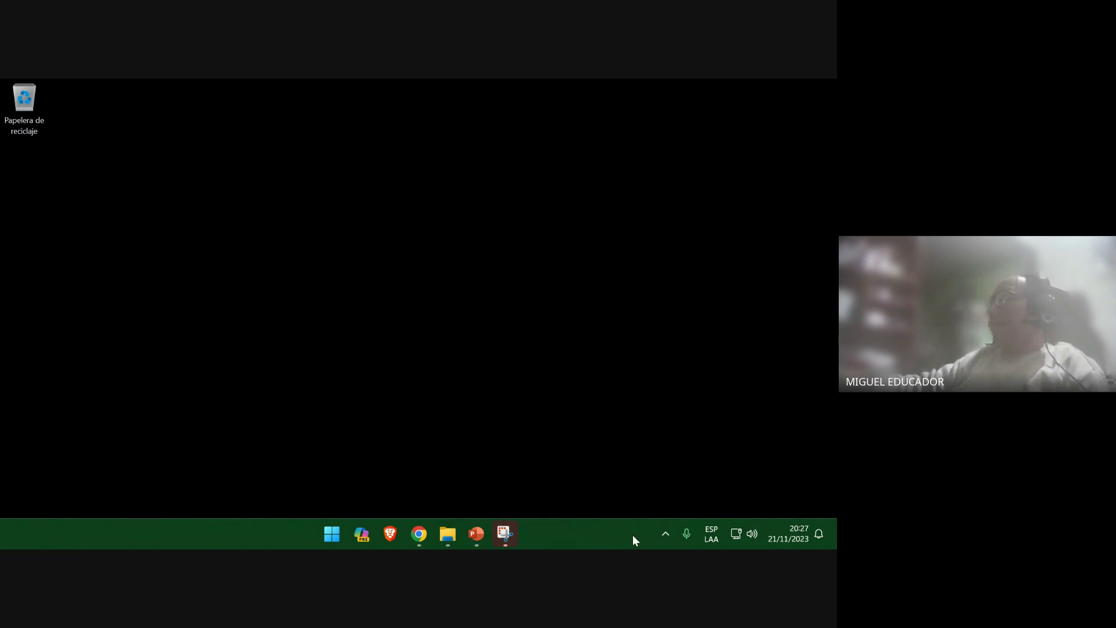
left_click(665, 536)
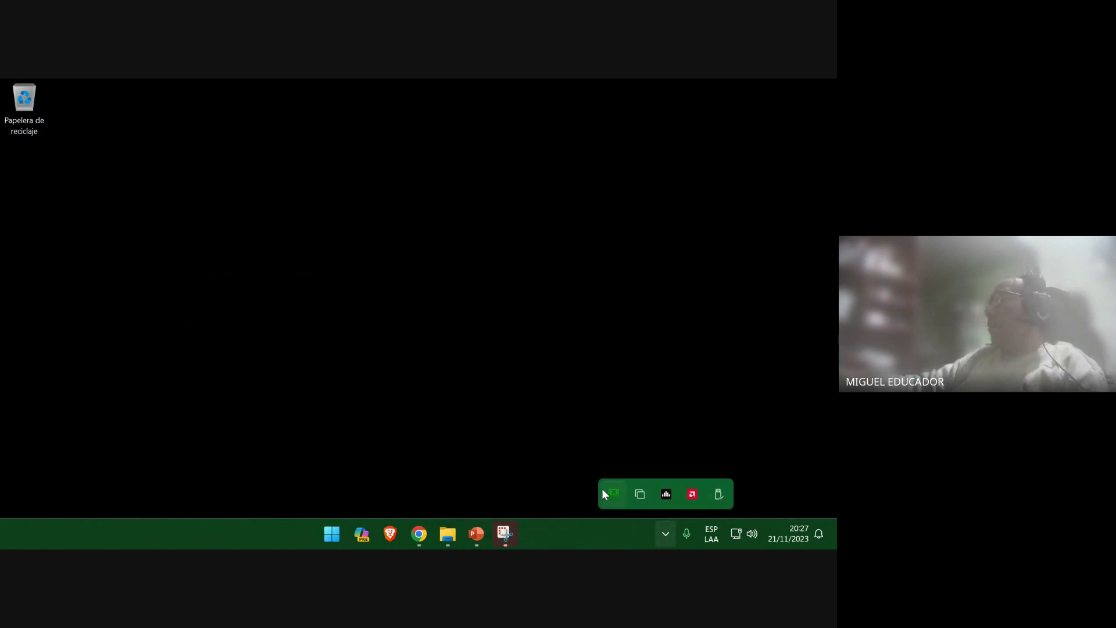
left_click(611, 492)
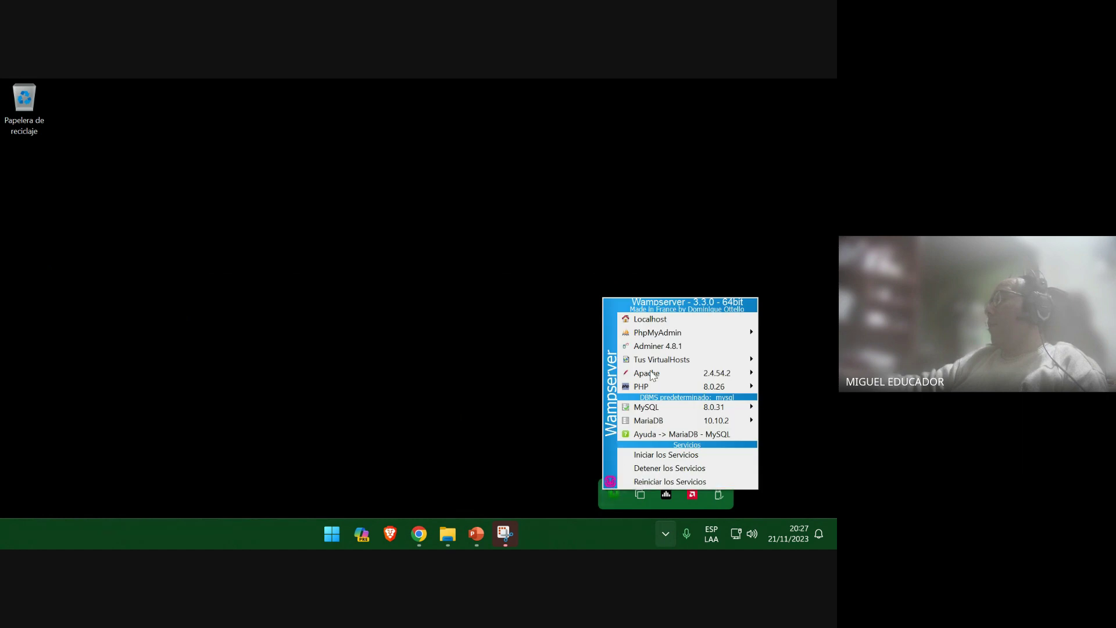
left_click(660, 320)
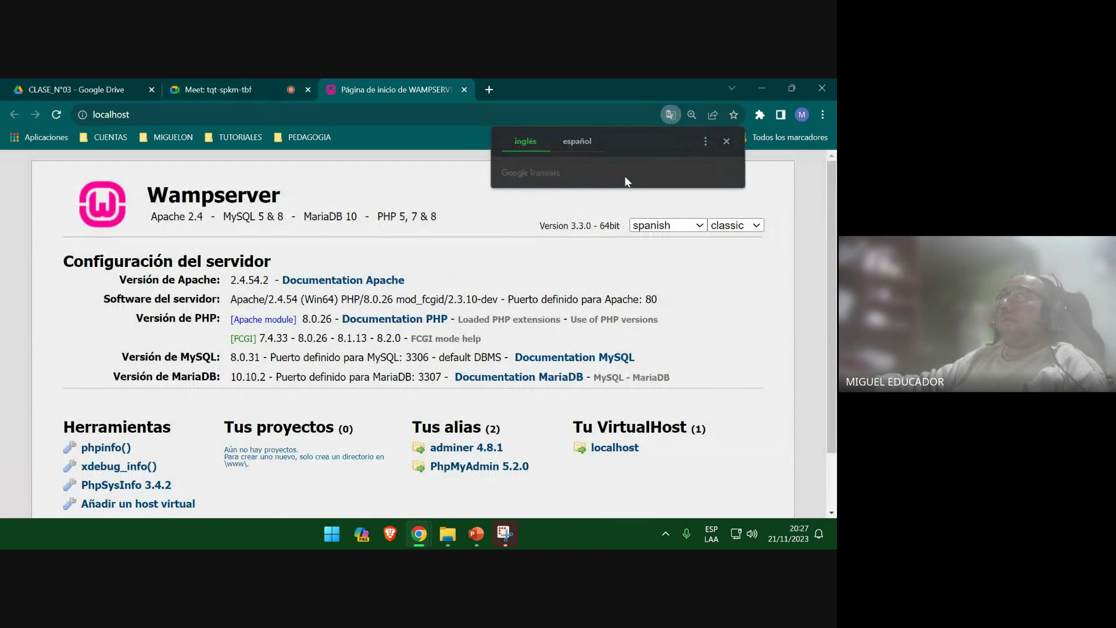
left_click(725, 142)
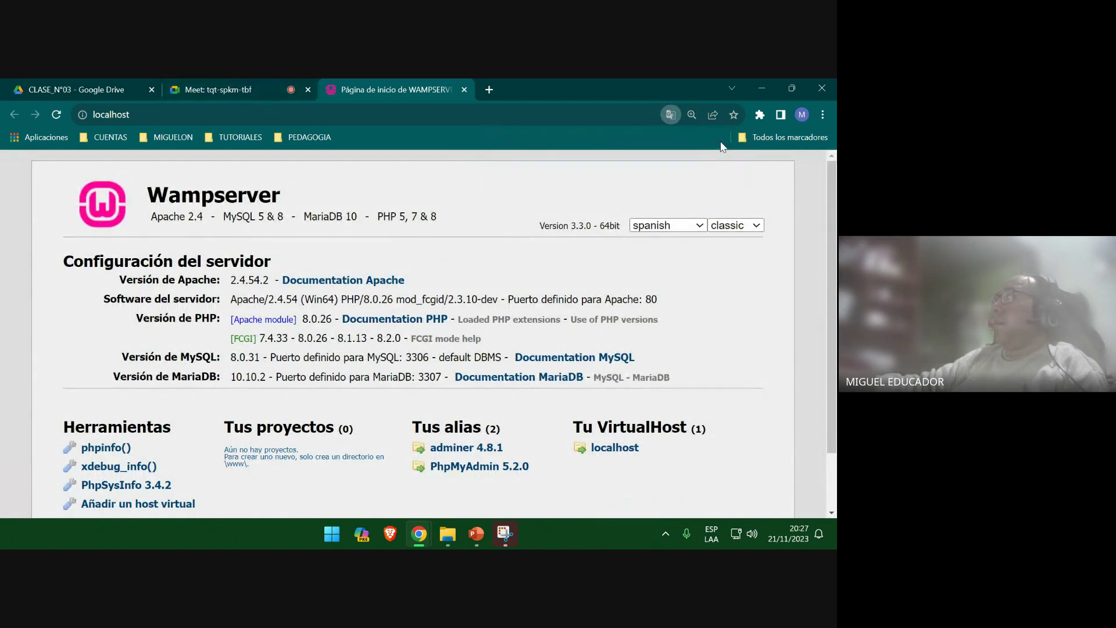
Start a new snip and clip the Wampserver localhost page content between the bookmarks bar and the taskbar
left_click(503, 532)
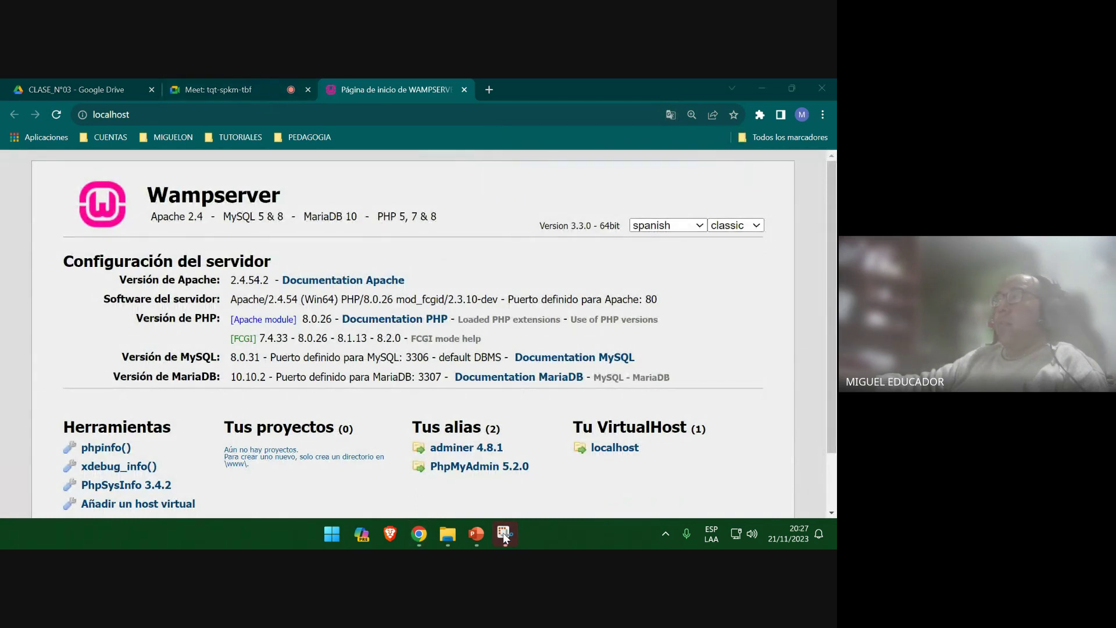
left_click(258, 183)
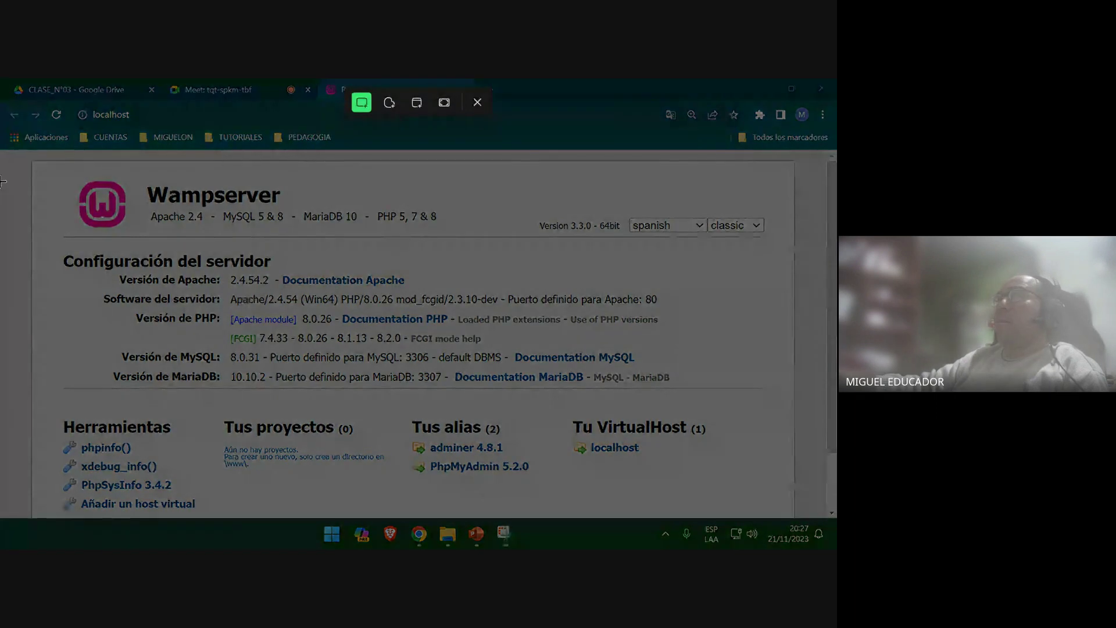
left_click_drag(2, 151, 833, 521)
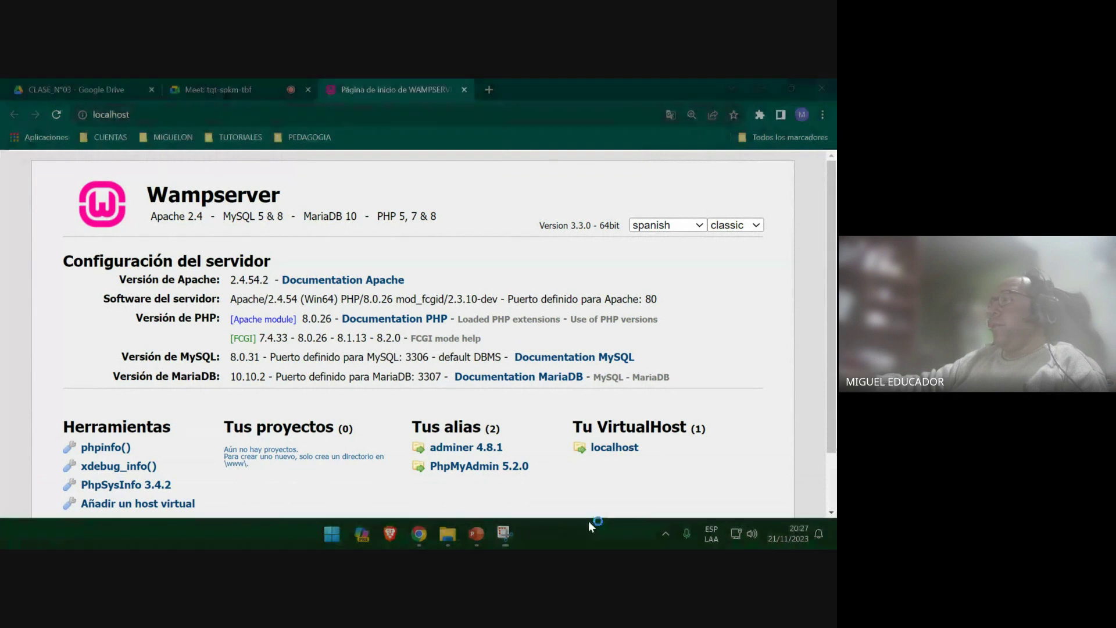
Paste the localhost page clipping as a picture on slide 30 in PowerPoint, select slide 31, save, and minimize the presentation
left_click(477, 534)
right_click(318, 230)
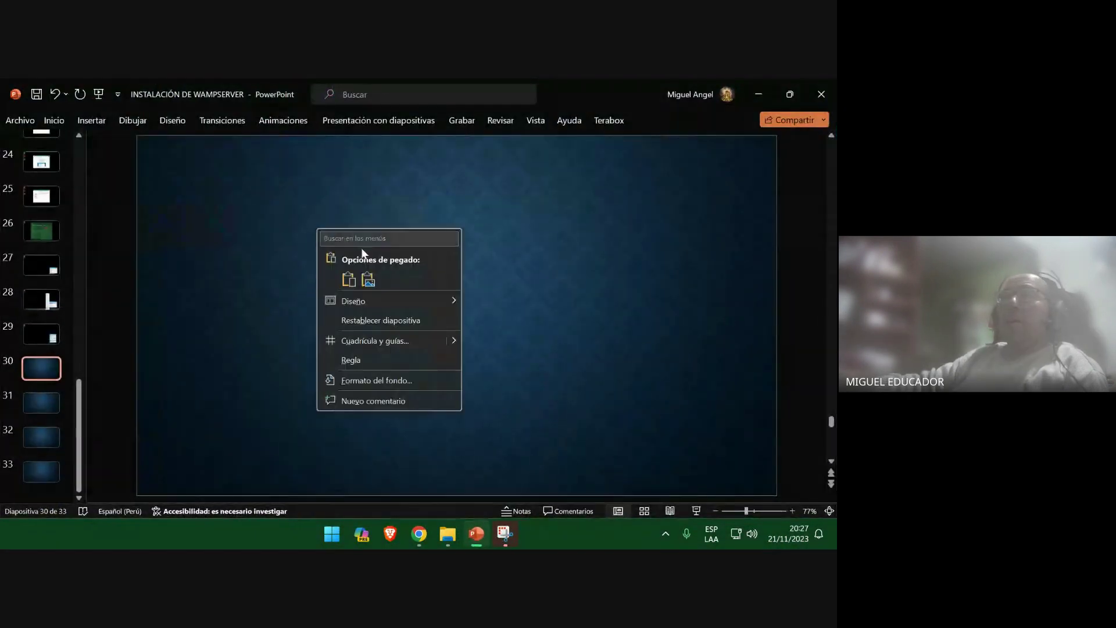
left_click(371, 284)
left_click(46, 402)
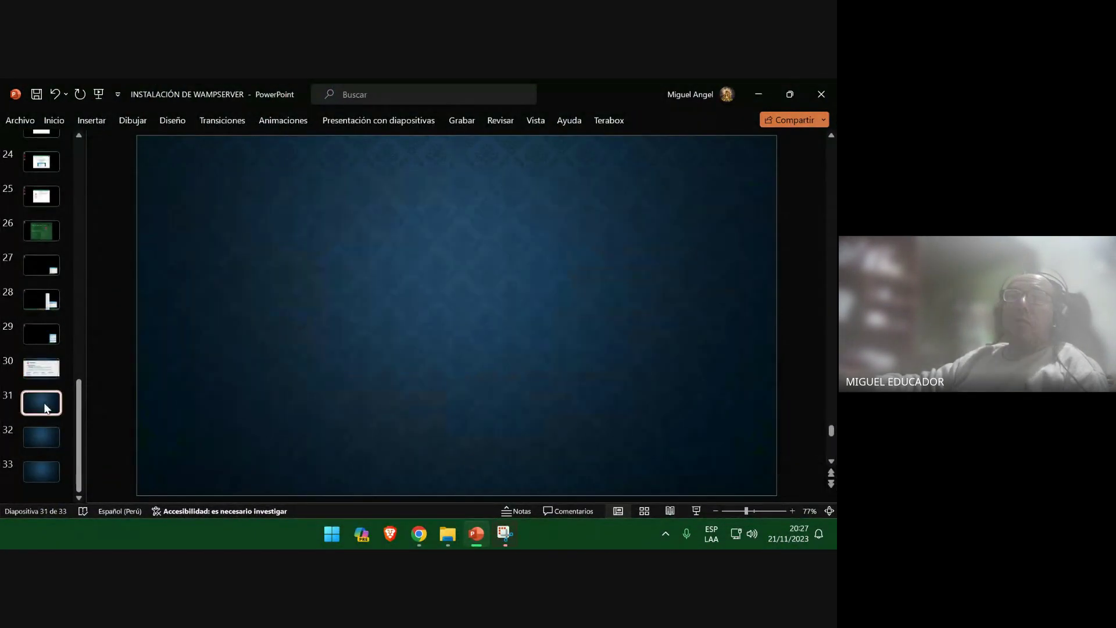
left_click(36, 95)
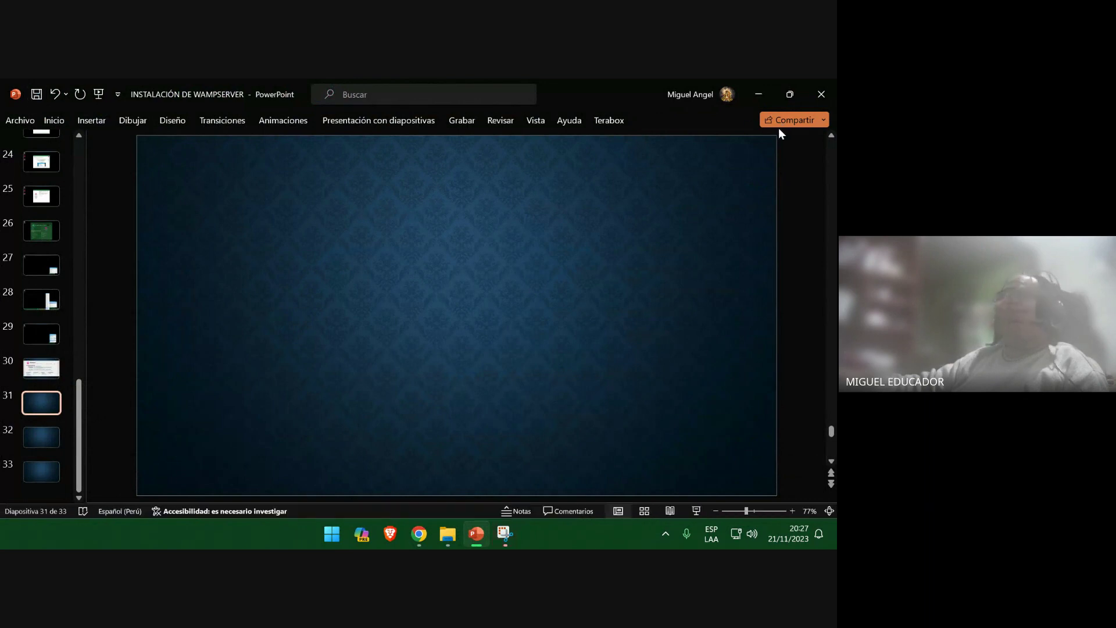
left_click(760, 92)
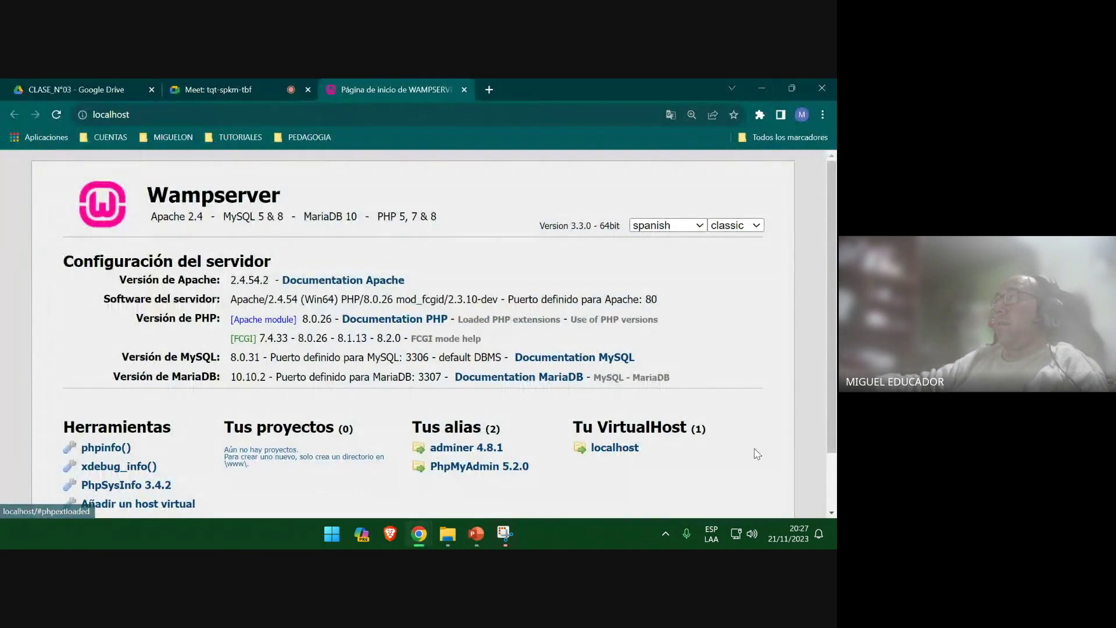
Review the Wampserver localhost page down to its footer and its address in Chrome, and return to the desktop
scroll(758, 454, "down", 2)
scroll(757, 454, "up", 2)
scroll(610, 297, "down", 2)
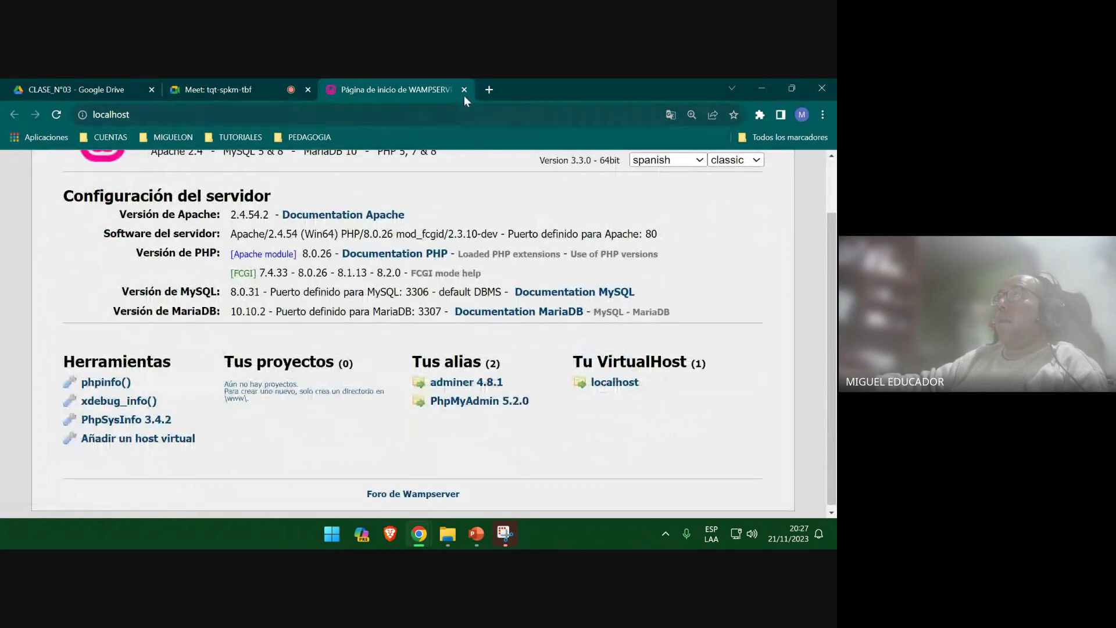
left_click(414, 113)
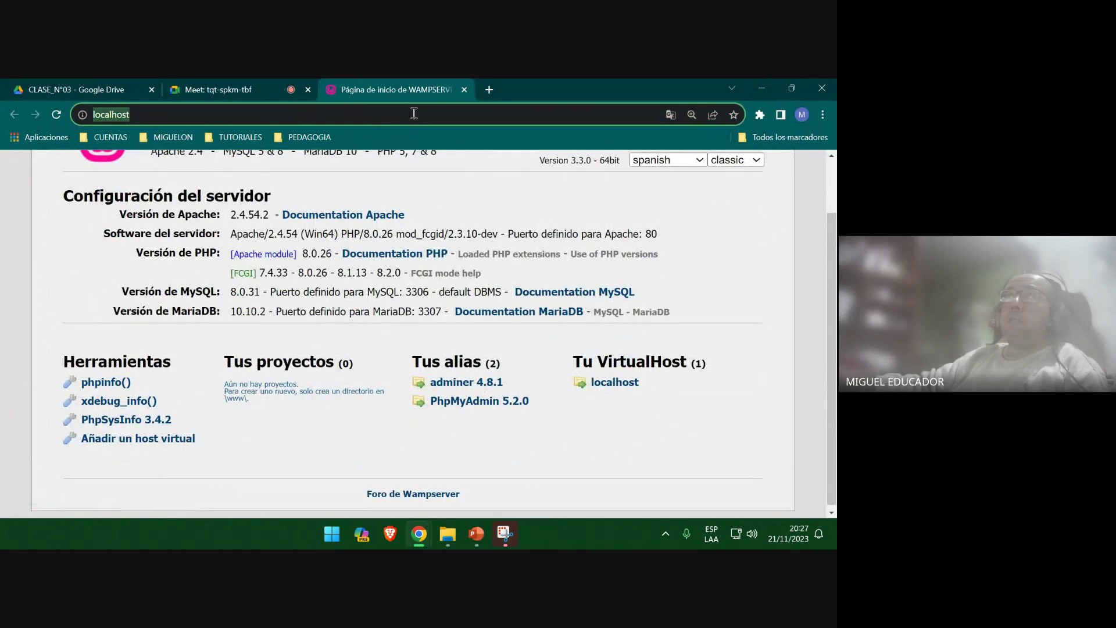
left_click(414, 113)
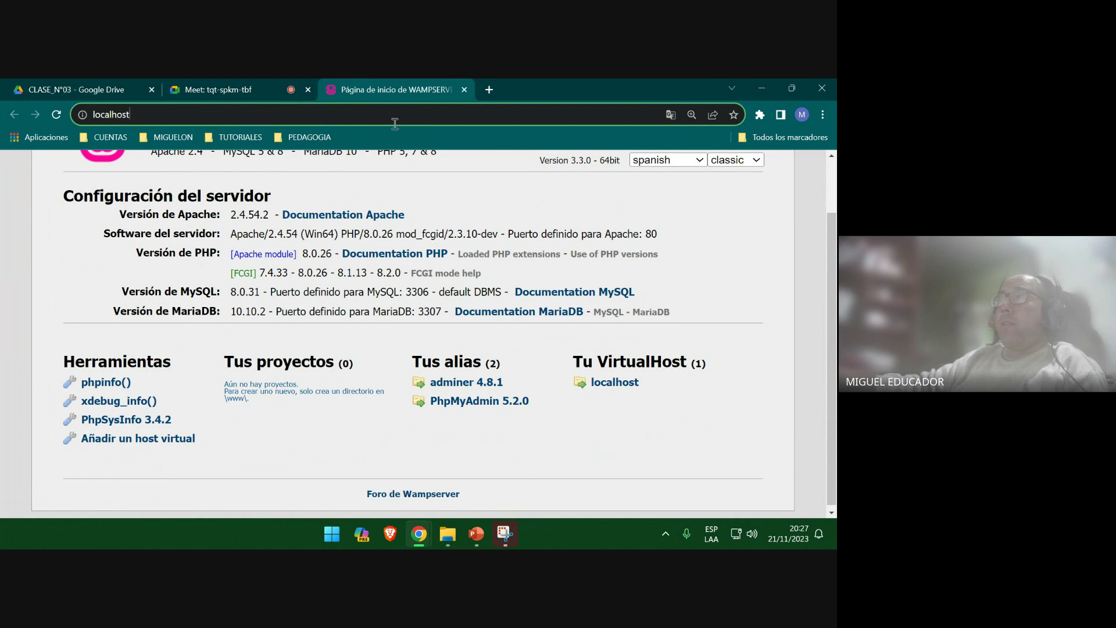
left_click(761, 88)
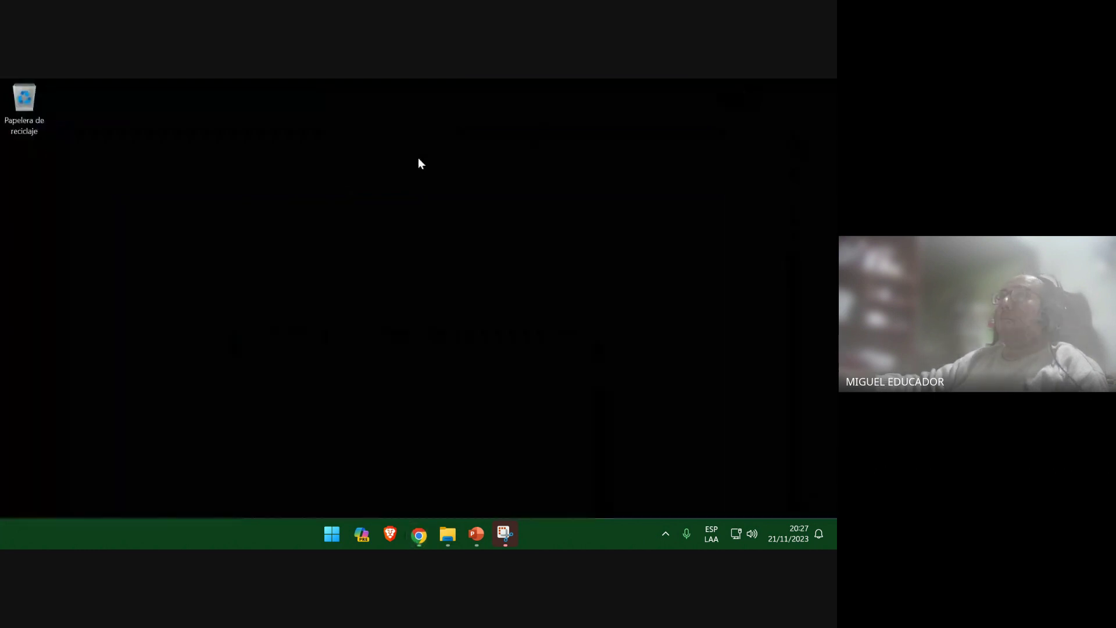
Open the www folder inside wamp64 on drive C: in a new File Explorer window
left_click(446, 535)
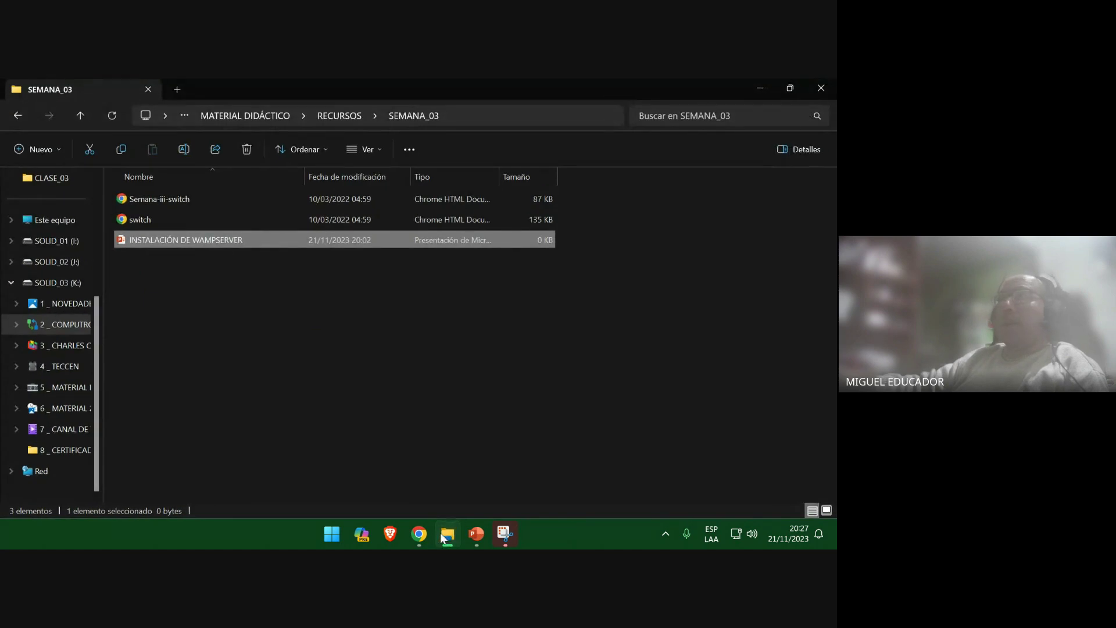
left_click(441, 533)
key("super+e")
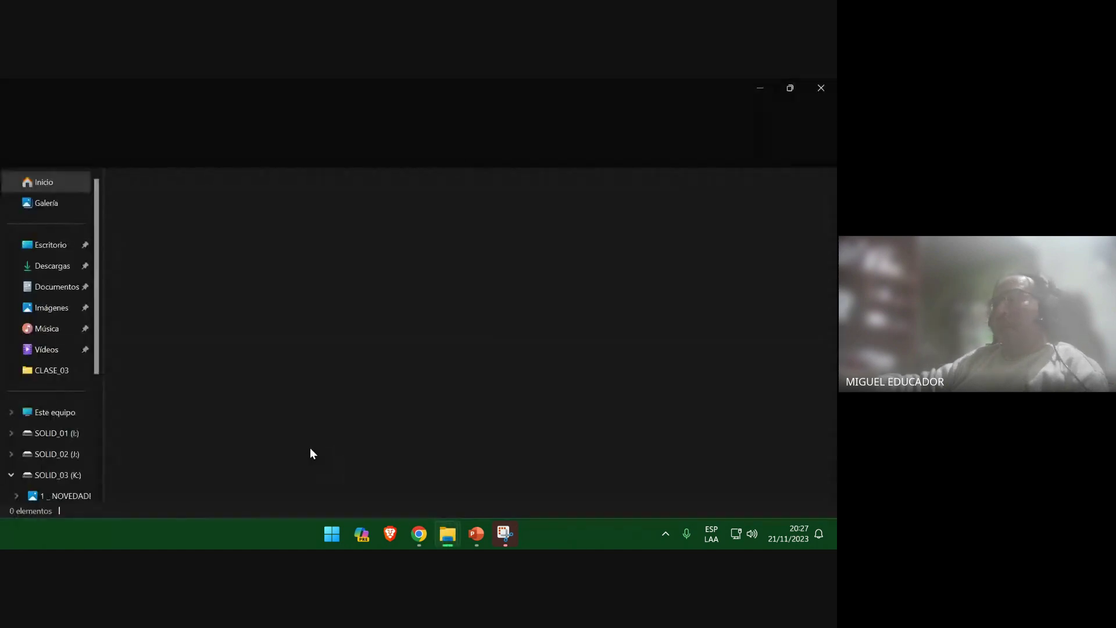
left_click(73, 419)
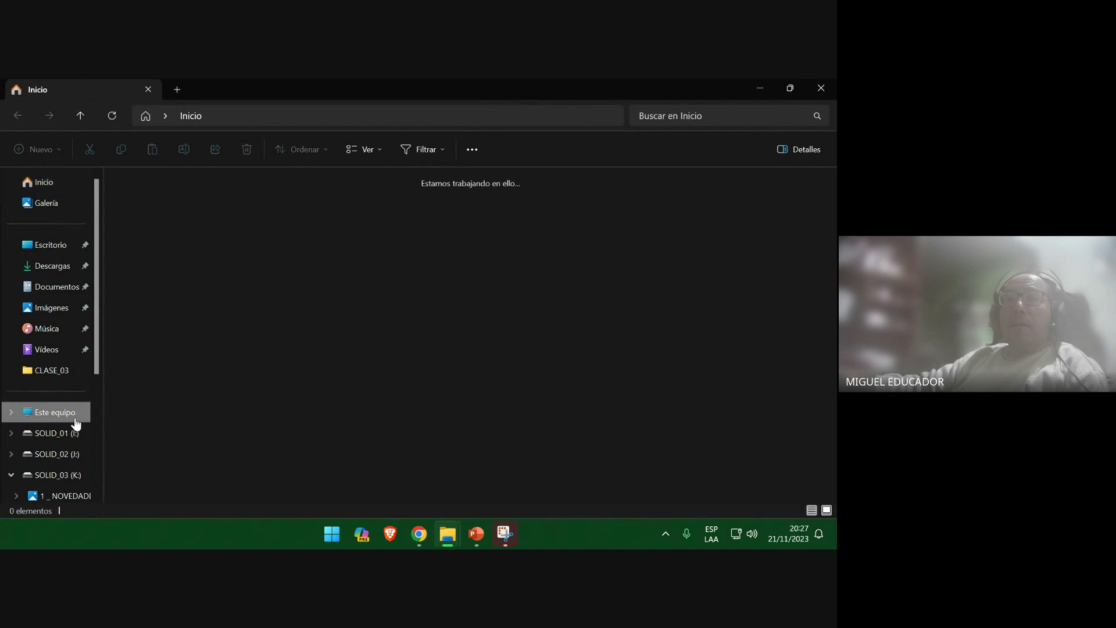
double_click(209, 221)
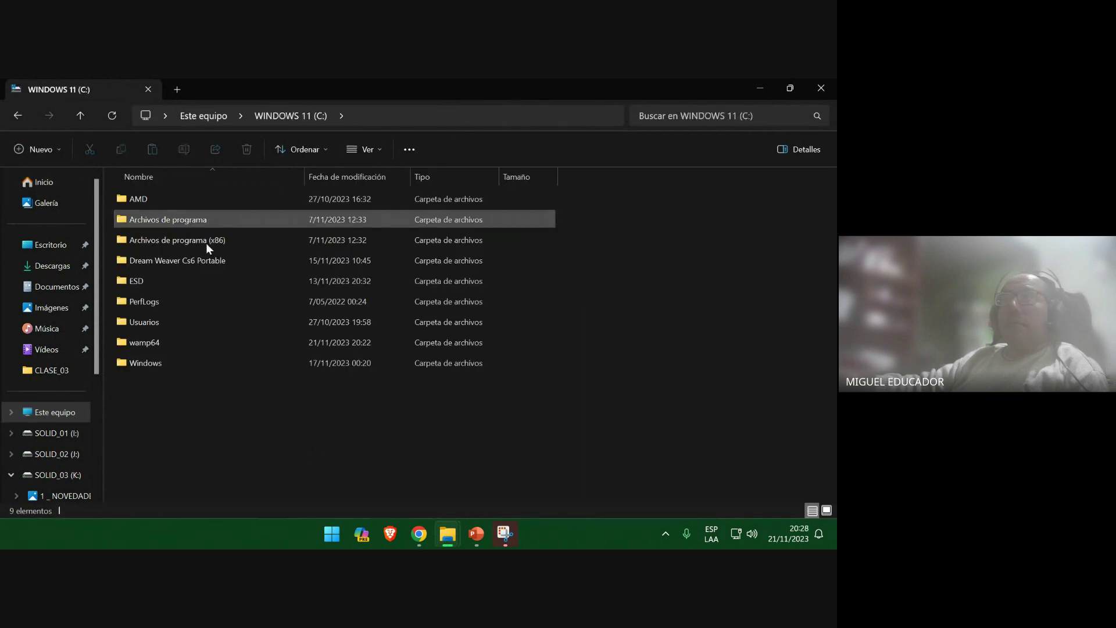
double_click(186, 340)
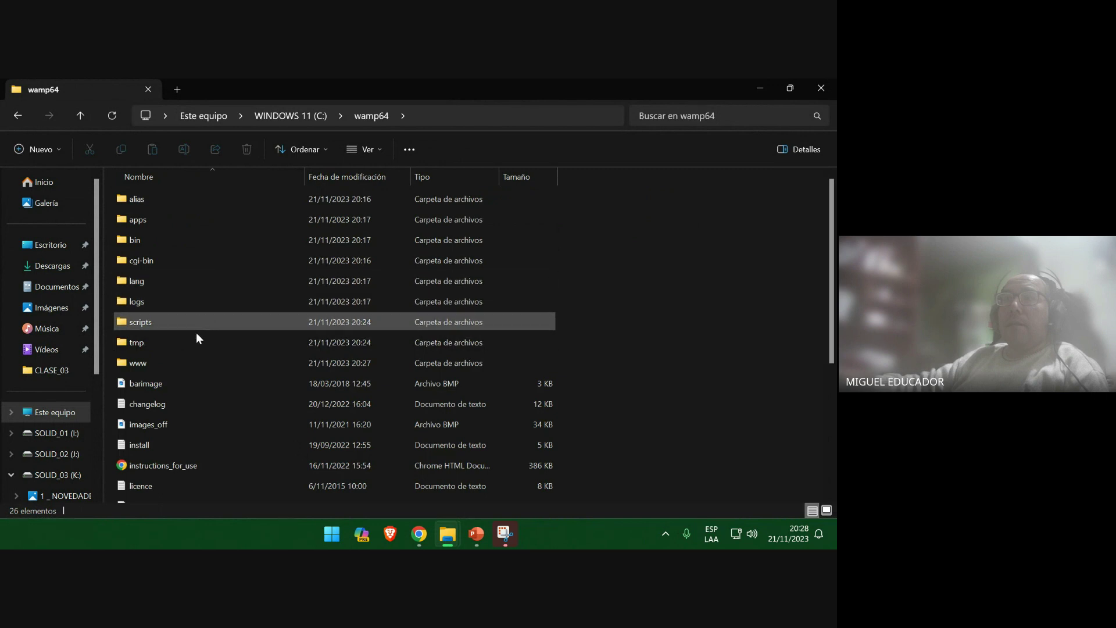
double_click(187, 364)
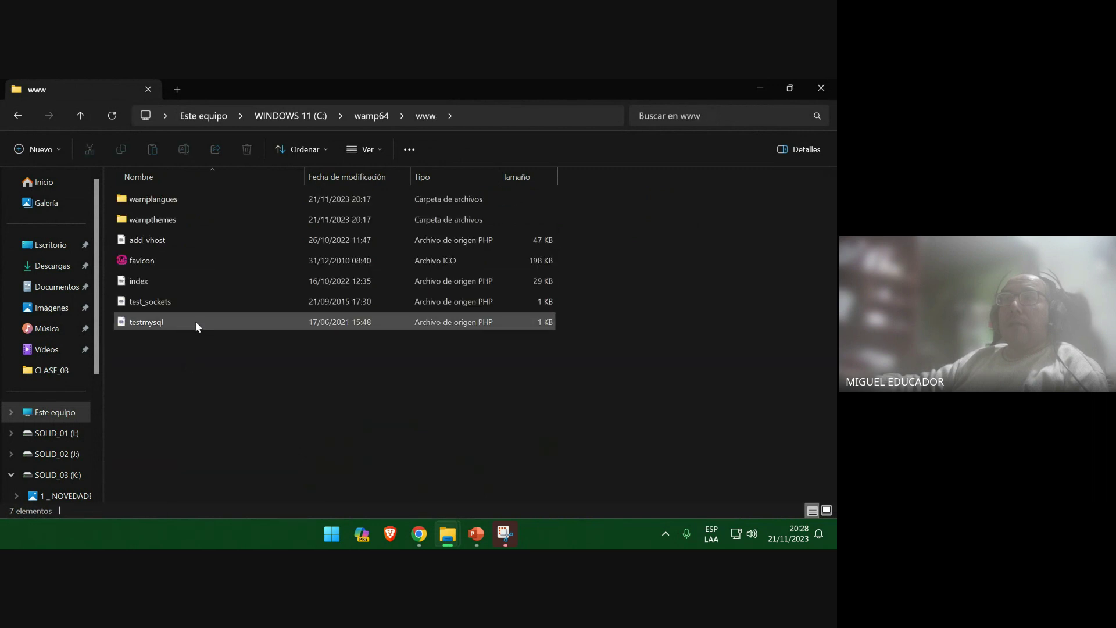
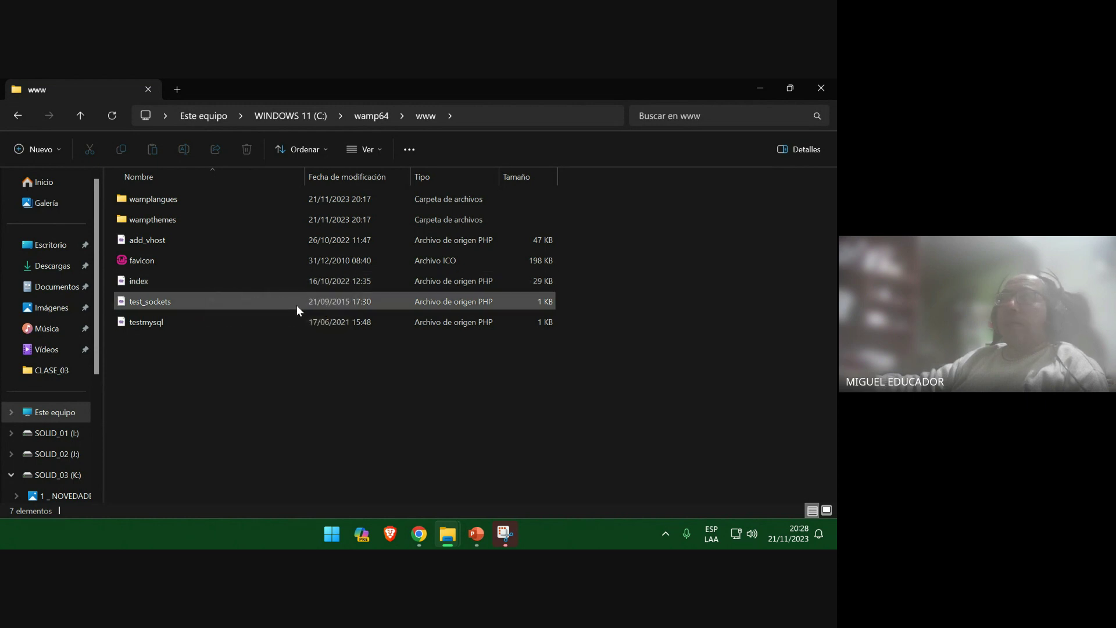
Minimize the www folder window, check the Recycle Bin, and close it
left_click(761, 87)
double_click(23, 100)
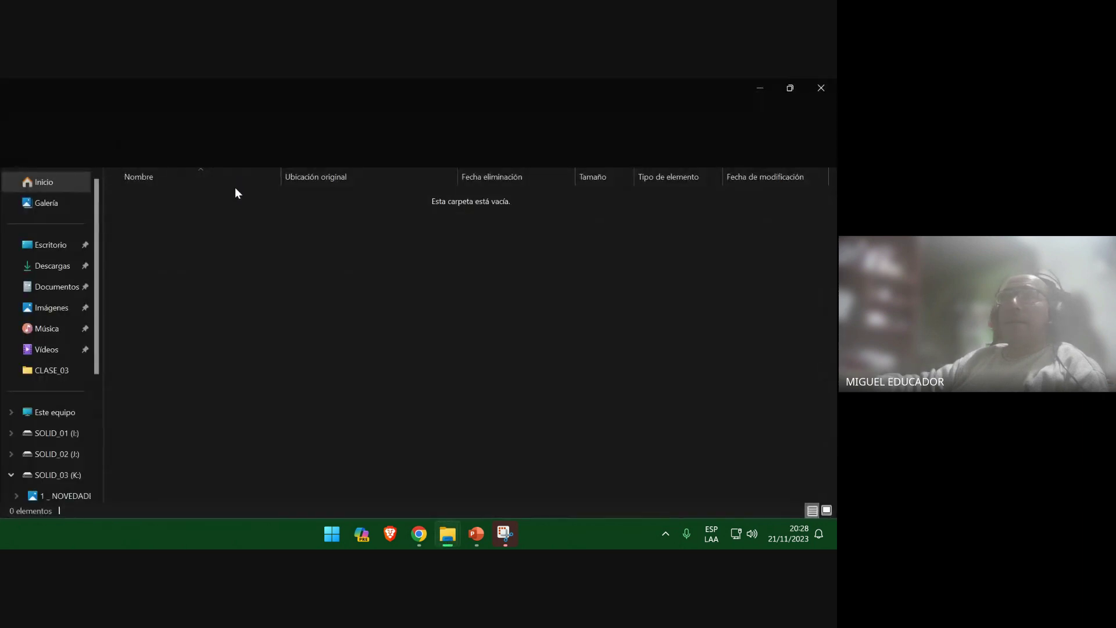
left_click(821, 87)
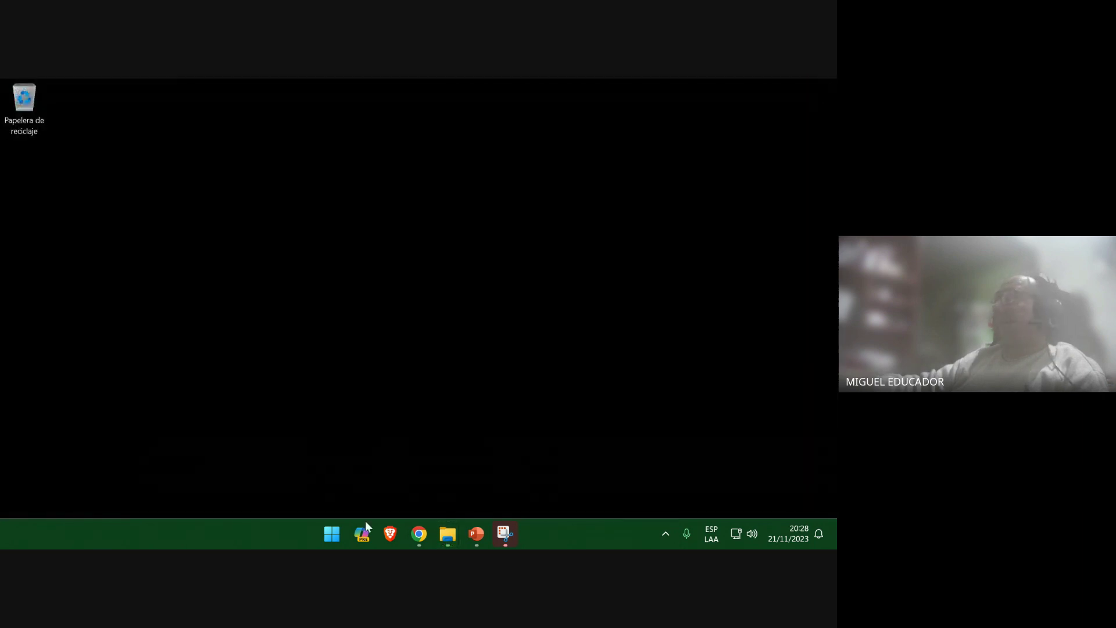
Go from the SEMANA_03 folder window up to the 014_CURSOS_2023_NOVIEMBRE-DICIEMBRE folder
mouse_move(453, 538)
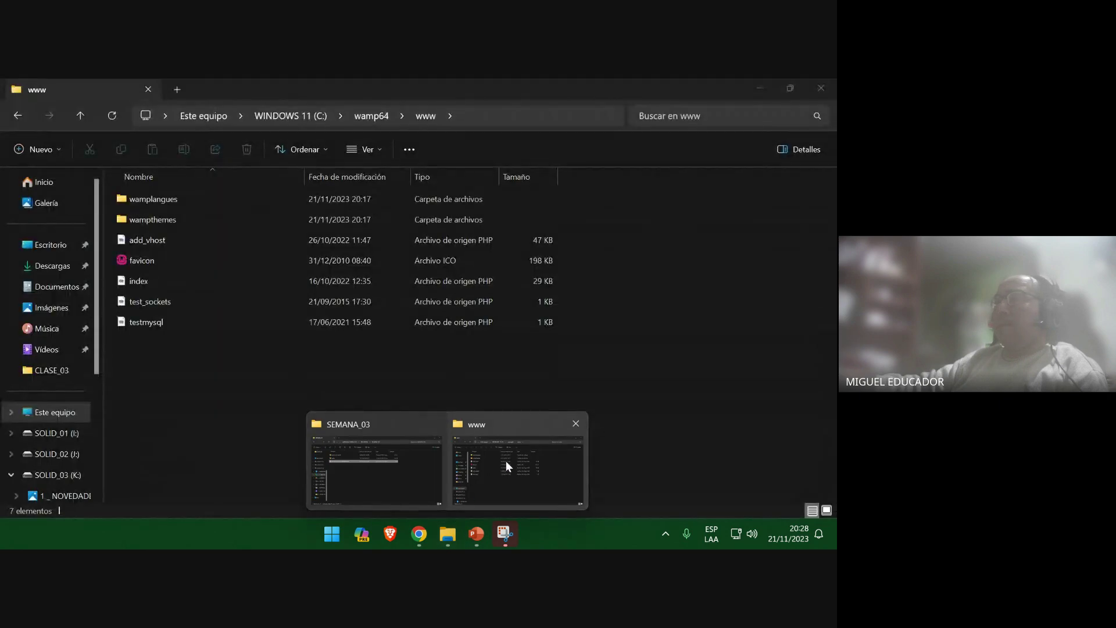
left_click(376, 458)
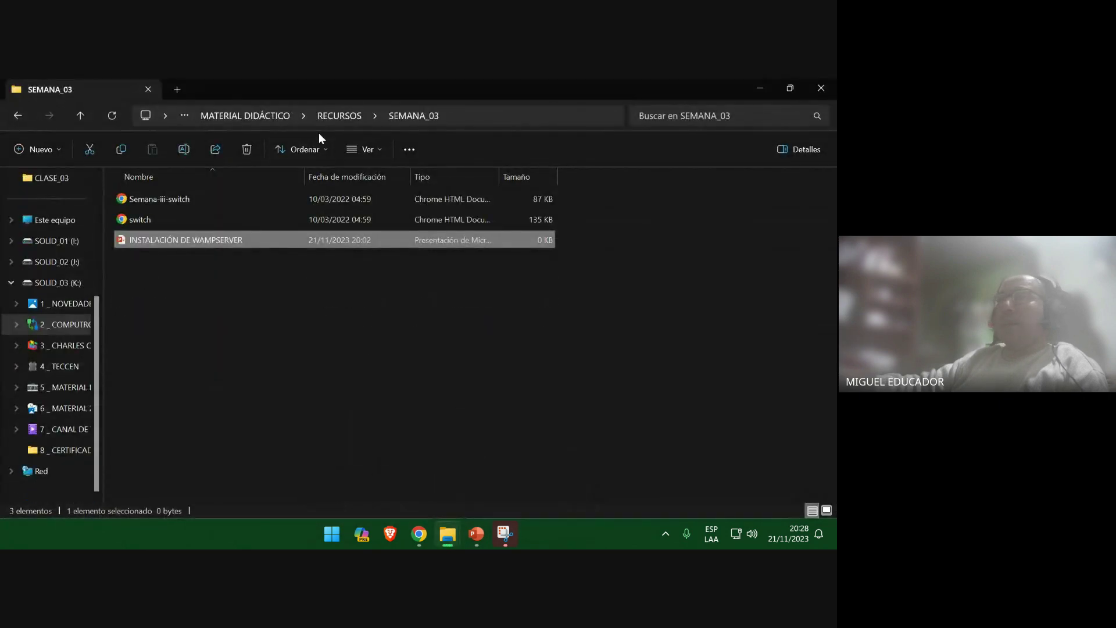
left_click(325, 115)
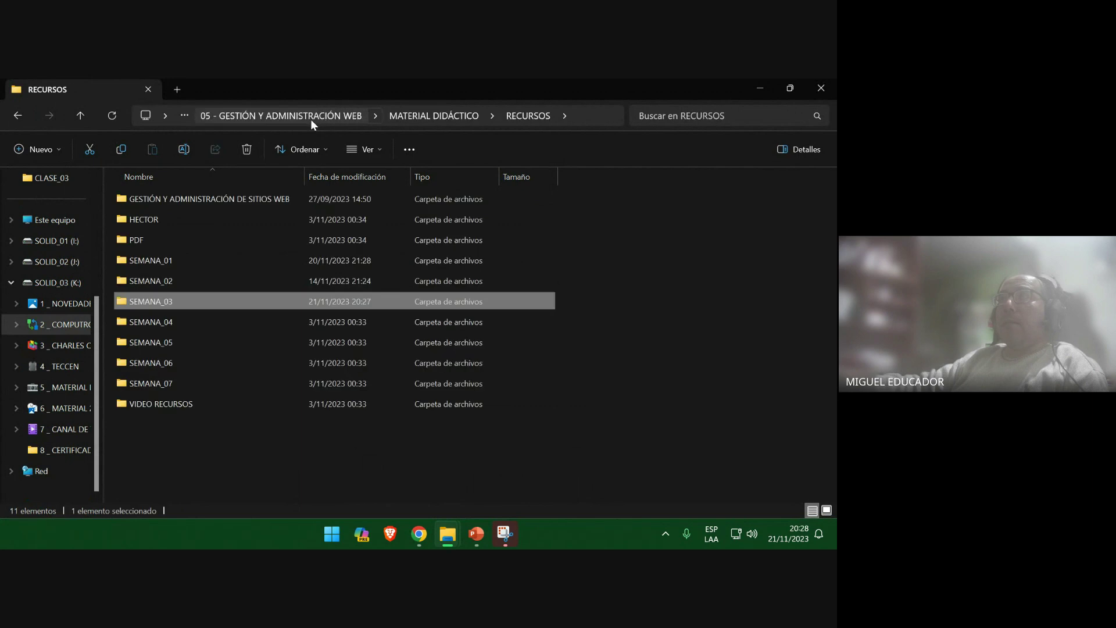
left_click(351, 114)
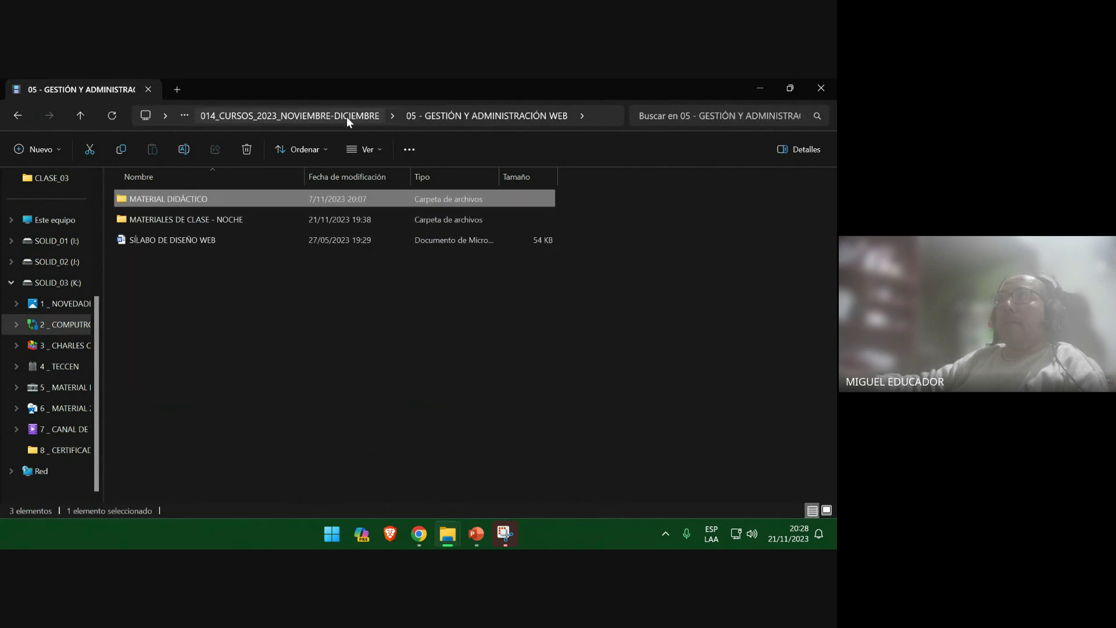
left_click(347, 116)
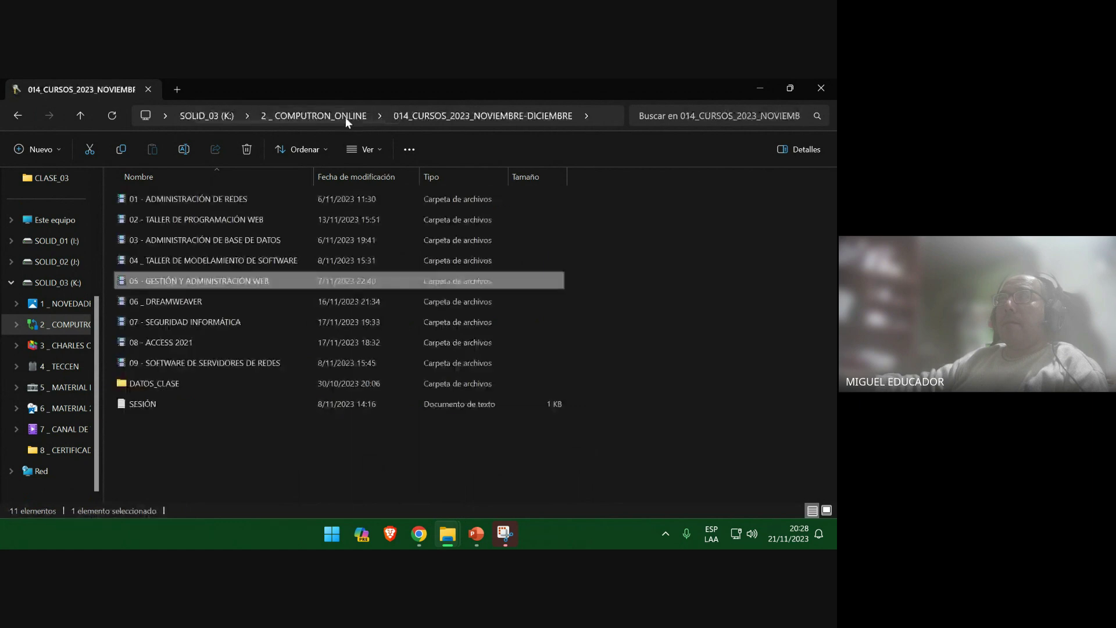
Open the MATERIAL DIDÁCTICO folder of the course 02 - TALLER DE PROGRAMACIÓN WEB
double_click(250, 221)
double_click(252, 221)
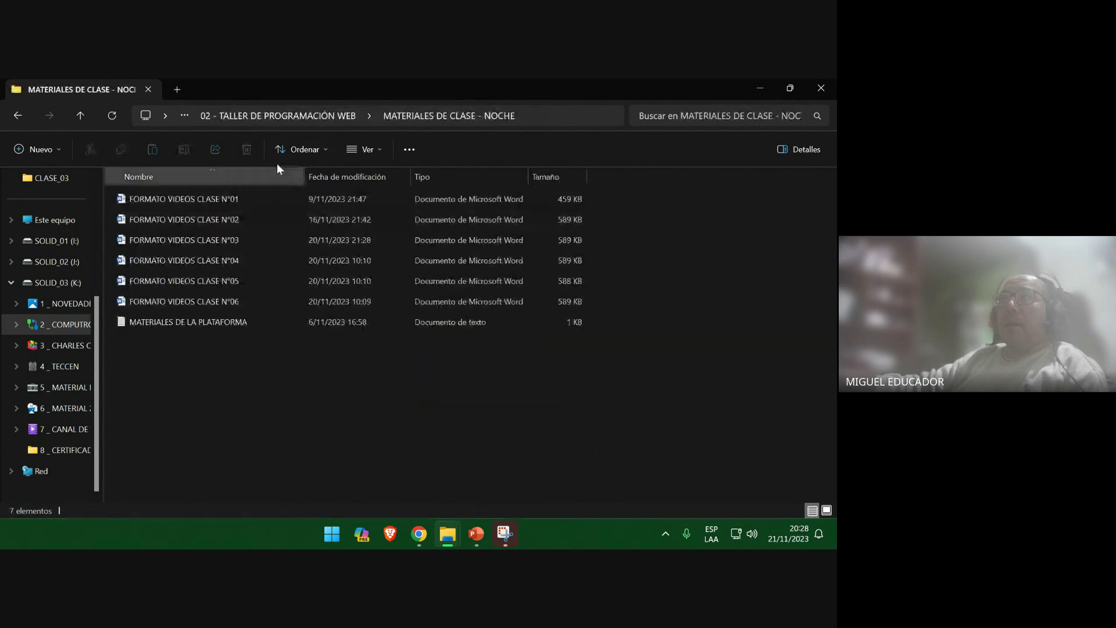
left_click(297, 120)
double_click(222, 201)
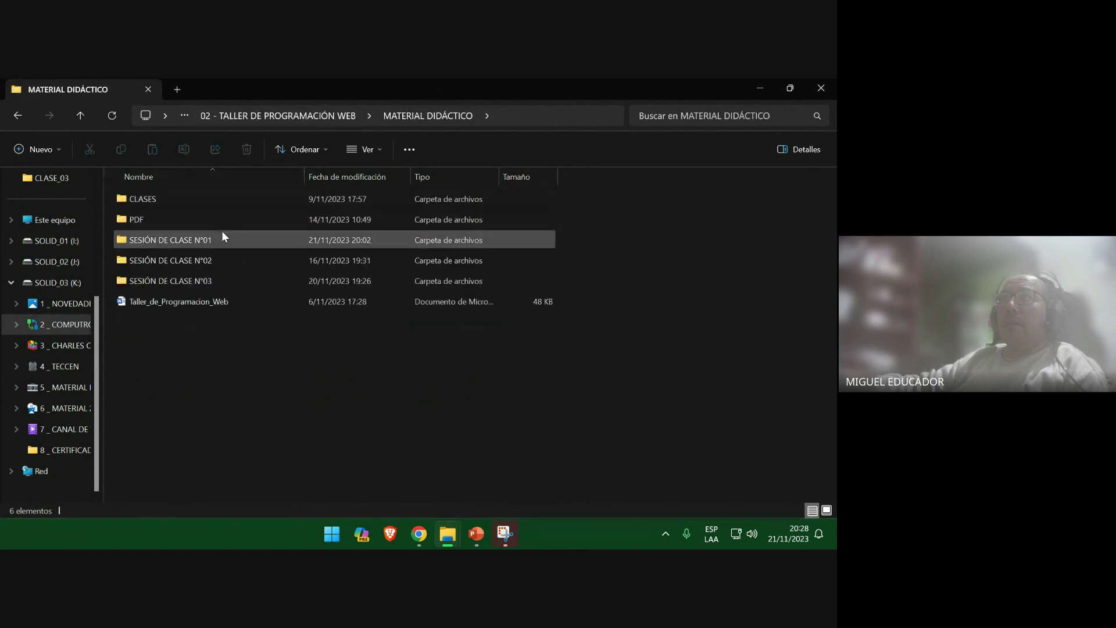
Look through the CLASE 4 folder inside CLASES and go back up to MATERIAL DIDÁCTICO
double_click(220, 197)
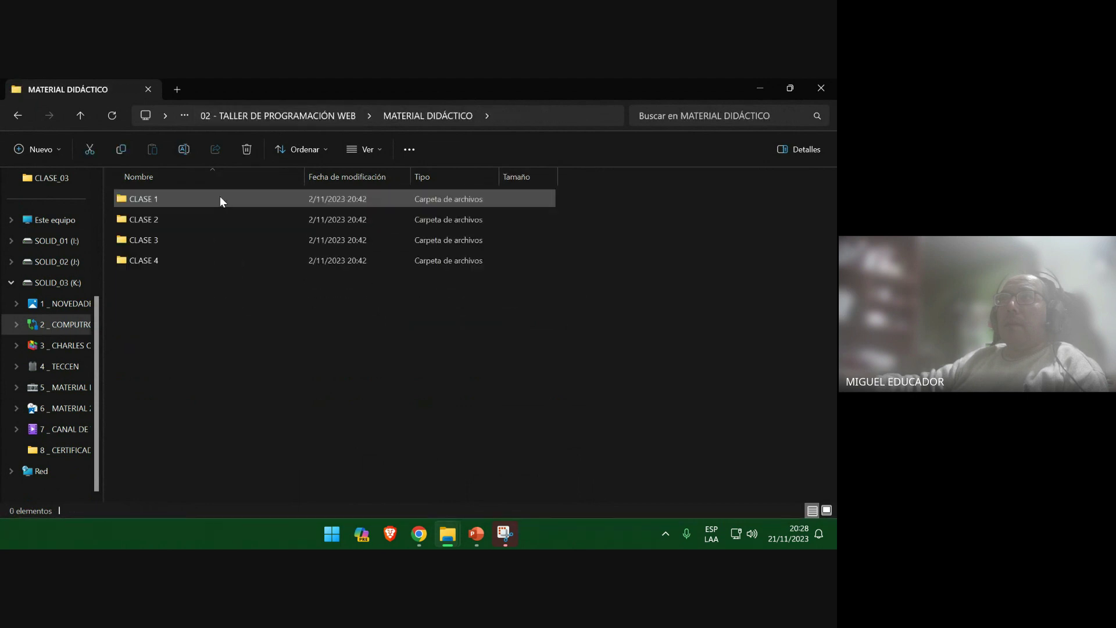
double_click(213, 256)
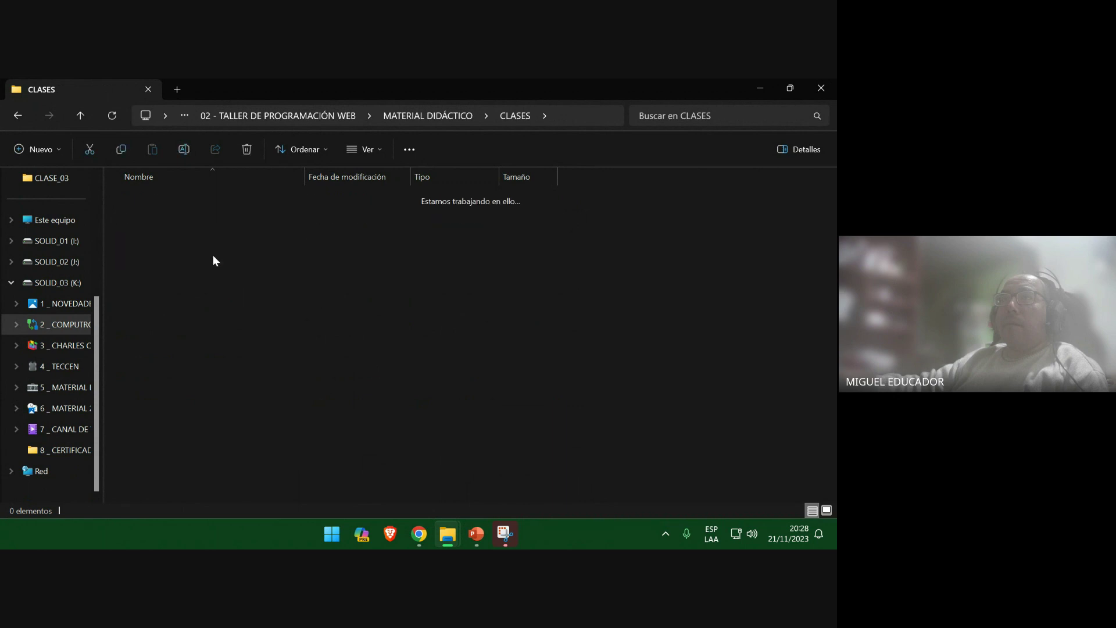
left_click(418, 120)
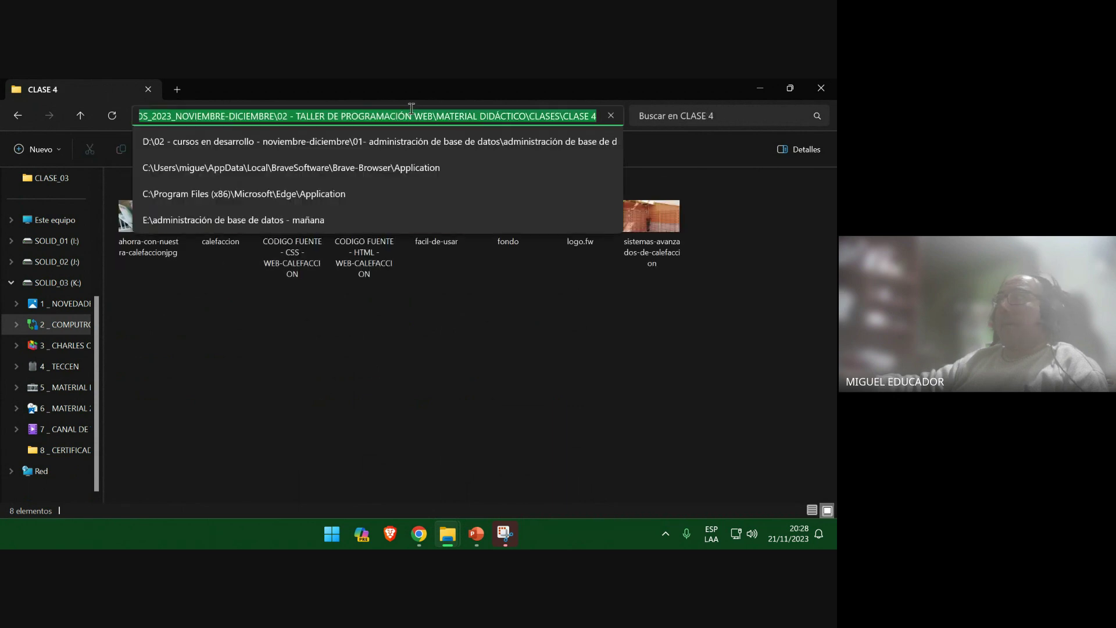
left_click(87, 114)
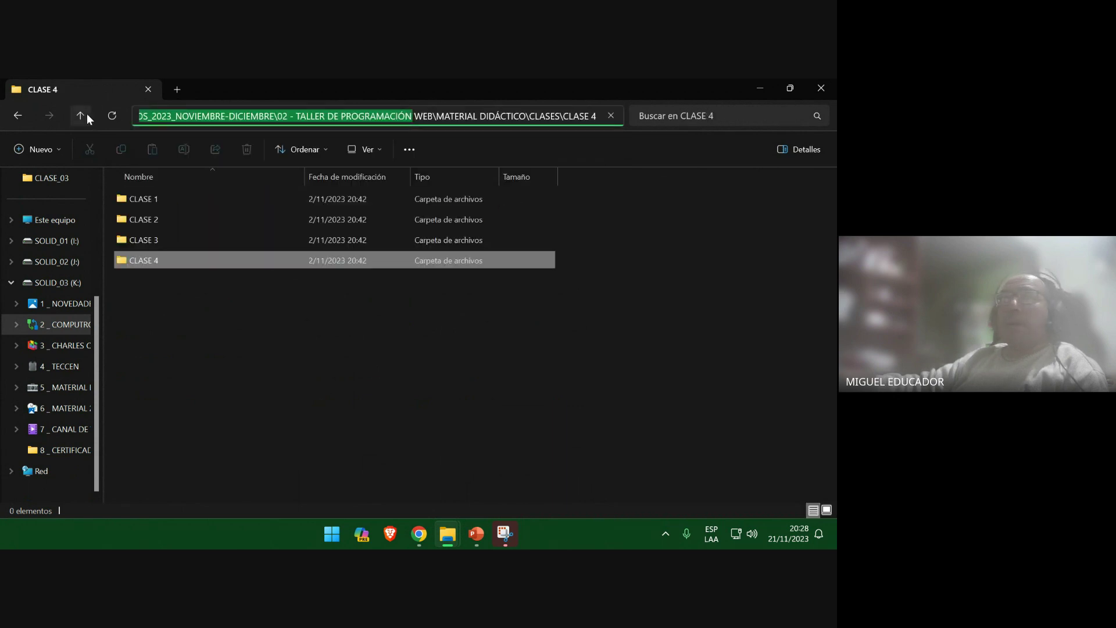
left_click(82, 113)
Open the SESIÓN DE TALLER DE PROGRAMACIÓN WEB - 03 presentation from the SESIÓN DE CLASE N°03 folder, widening the name column
double_click(222, 279)
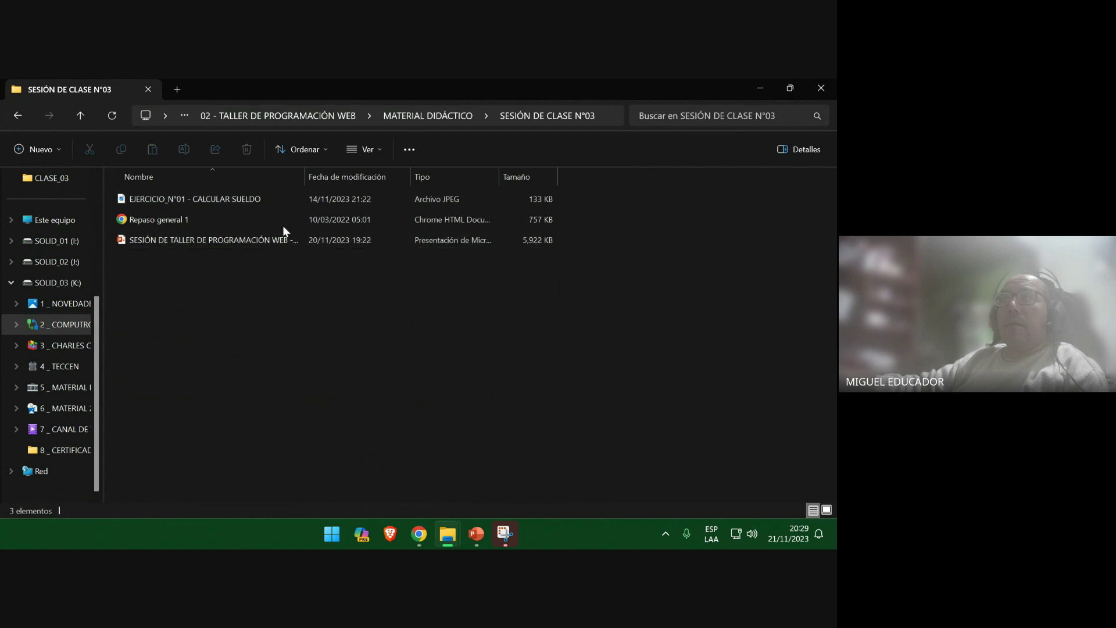
double_click(304, 176)
double_click(296, 236)
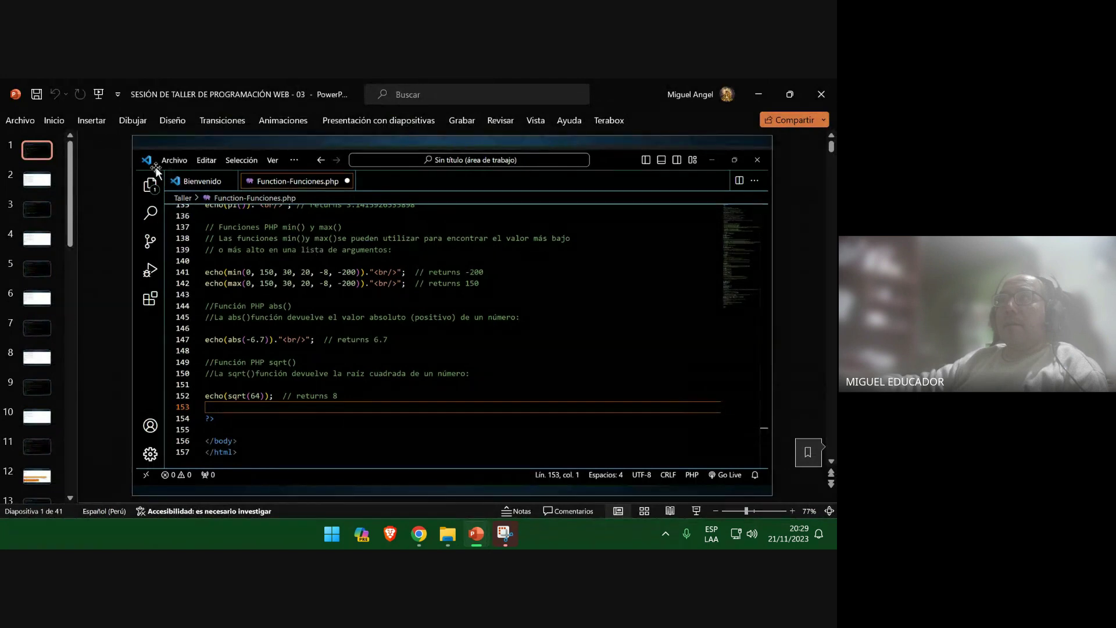
left_click(21, 119)
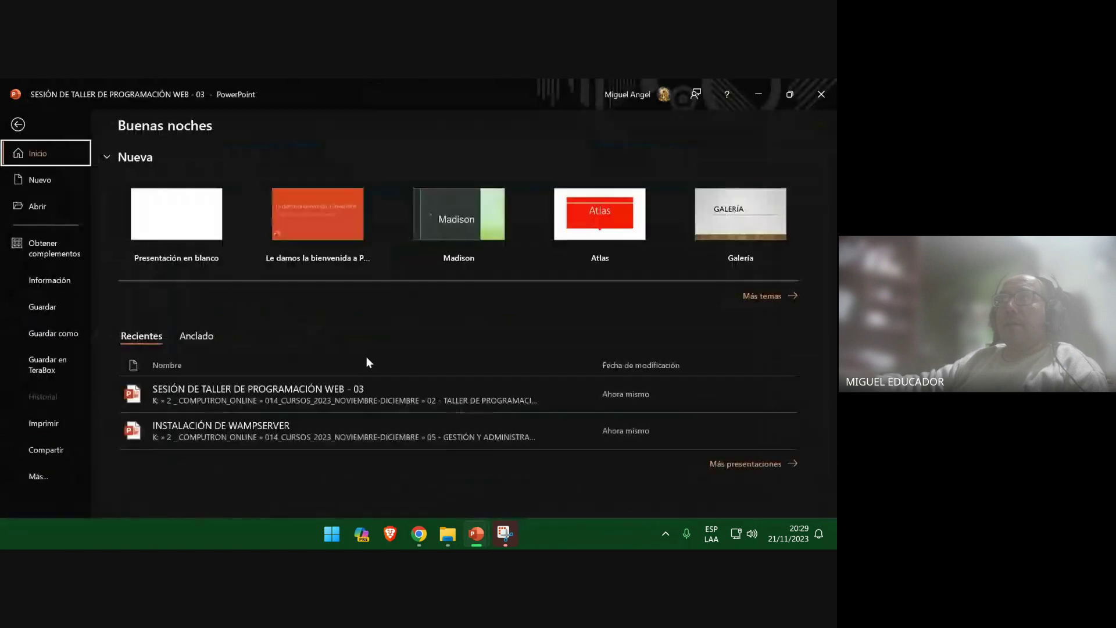
right_click(356, 402)
key("Escape")
key("Escape")
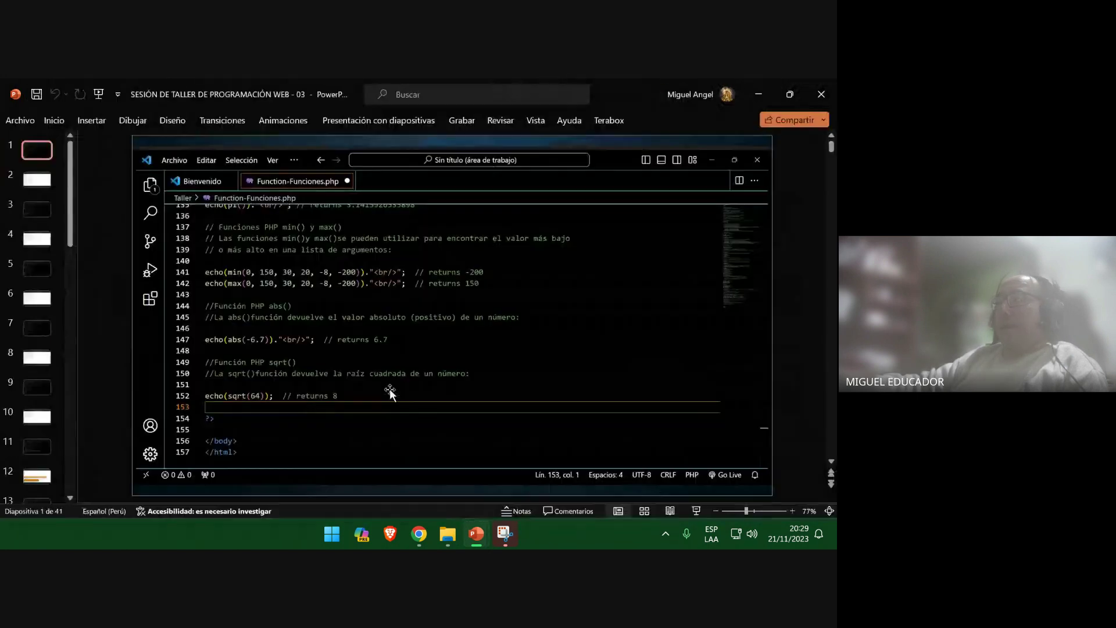
Remove both presentations from PowerPoint's list of recent files and close the SESIÓN DE TALLER DE PROGRAMACIÓN WEB - 03 presentation
left_click(20, 120)
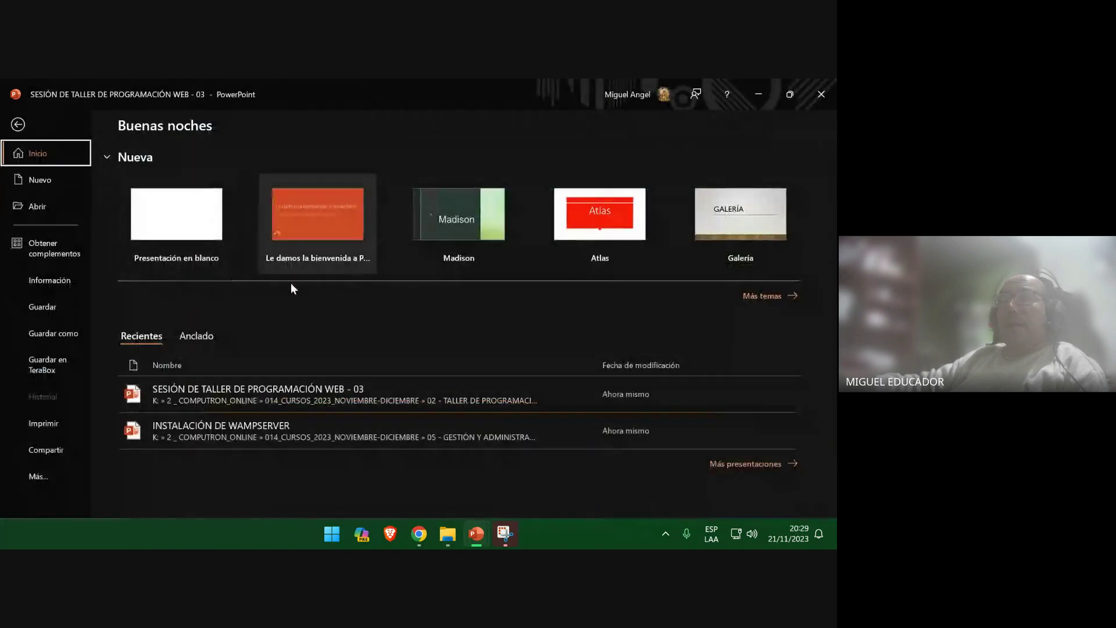
right_click(272, 396)
left_click(333, 490)
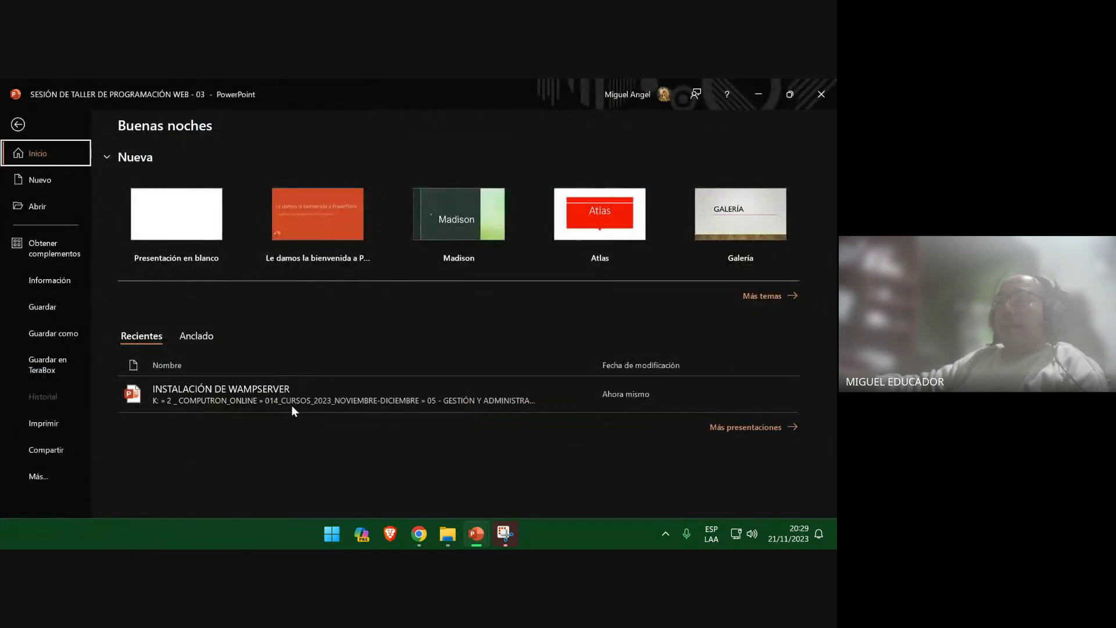
right_click(289, 398)
left_click(344, 498)
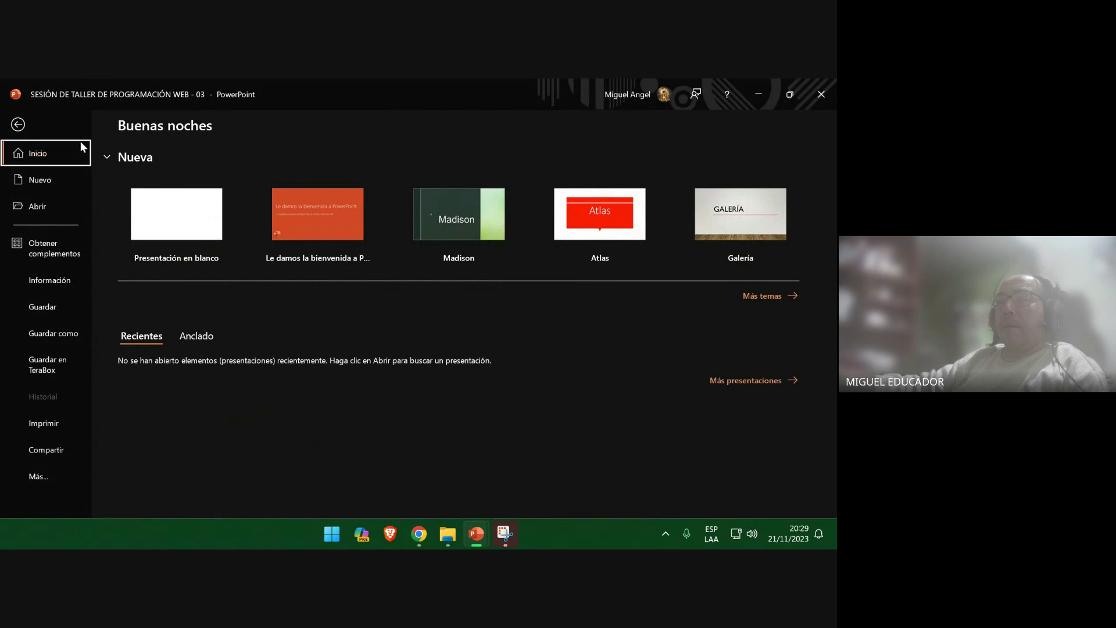
left_click(19, 123)
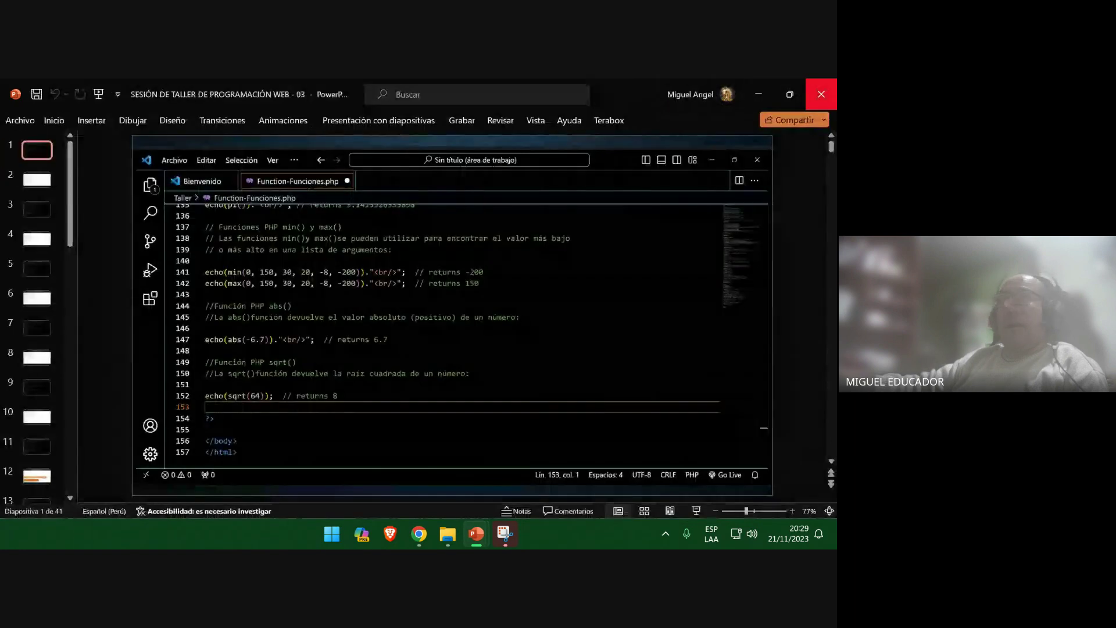
left_click(821, 94)
Navigate back to the SEMANA_03 folder under the 05 - GESTIÓN Y ADMINISTRACIÓN WEB course's MATERIAL DIDÁCTICO\RECURSOS
left_click(293, 116)
left_click(287, 115)
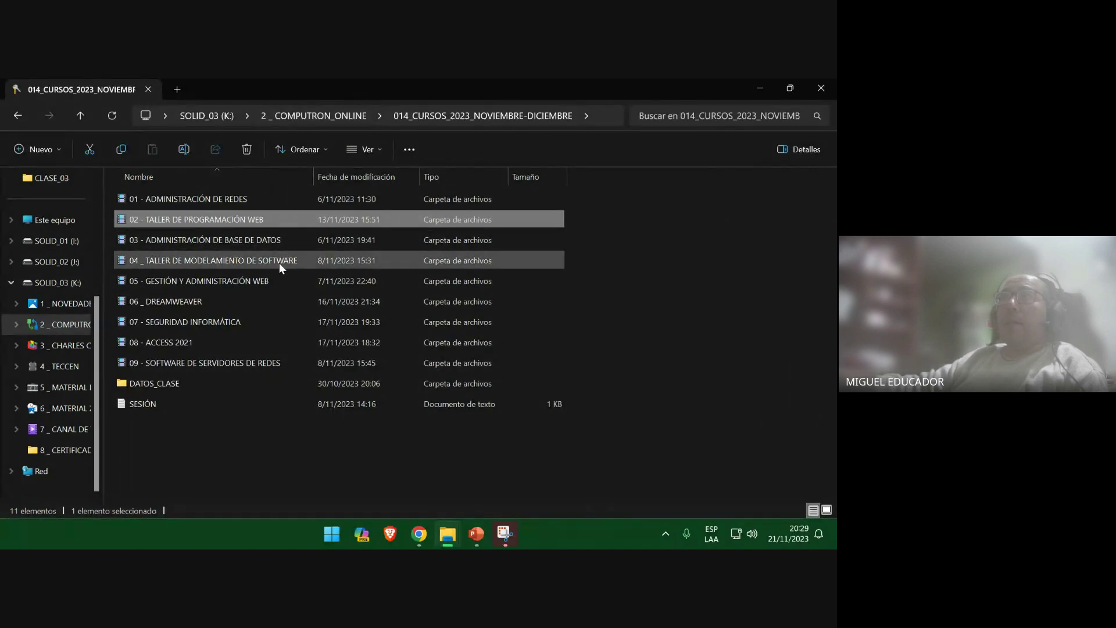
double_click(268, 280)
double_click(261, 200)
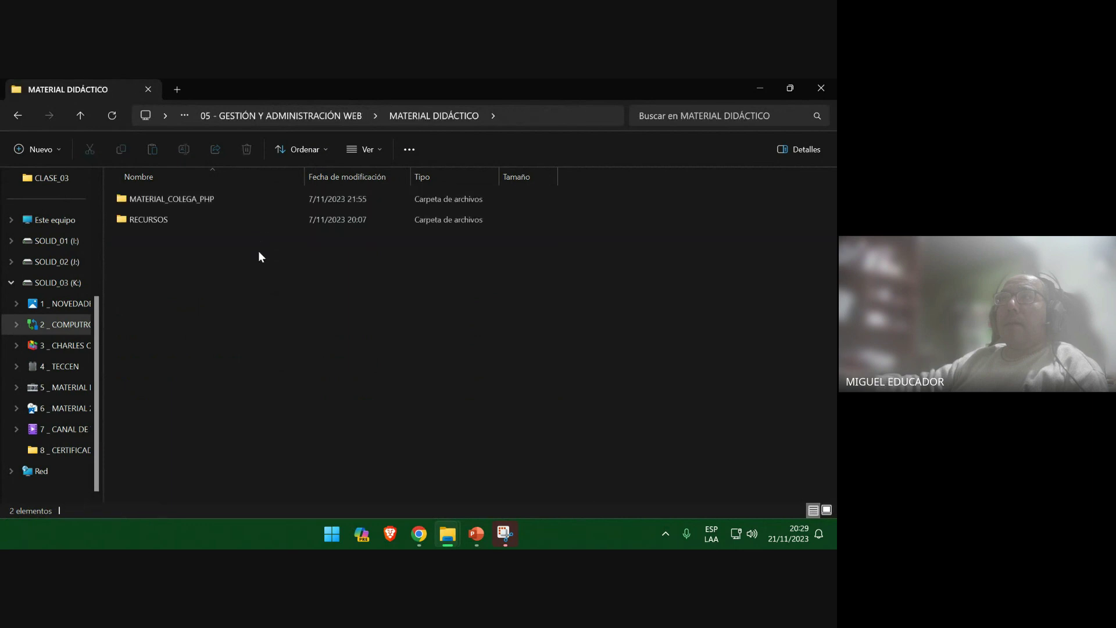
double_click(258, 219)
double_click(234, 300)
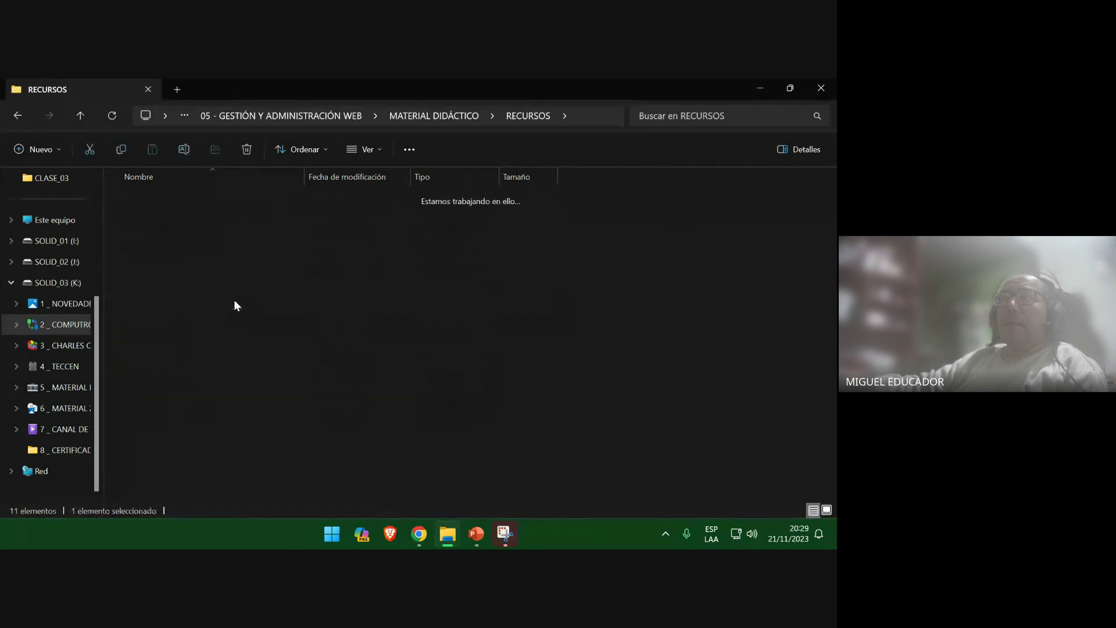
Minimize the folder window and bring up the Snipping Tool window with the localhost clipping
left_click(750, 84)
left_click(500, 527)
left_click(453, 499)
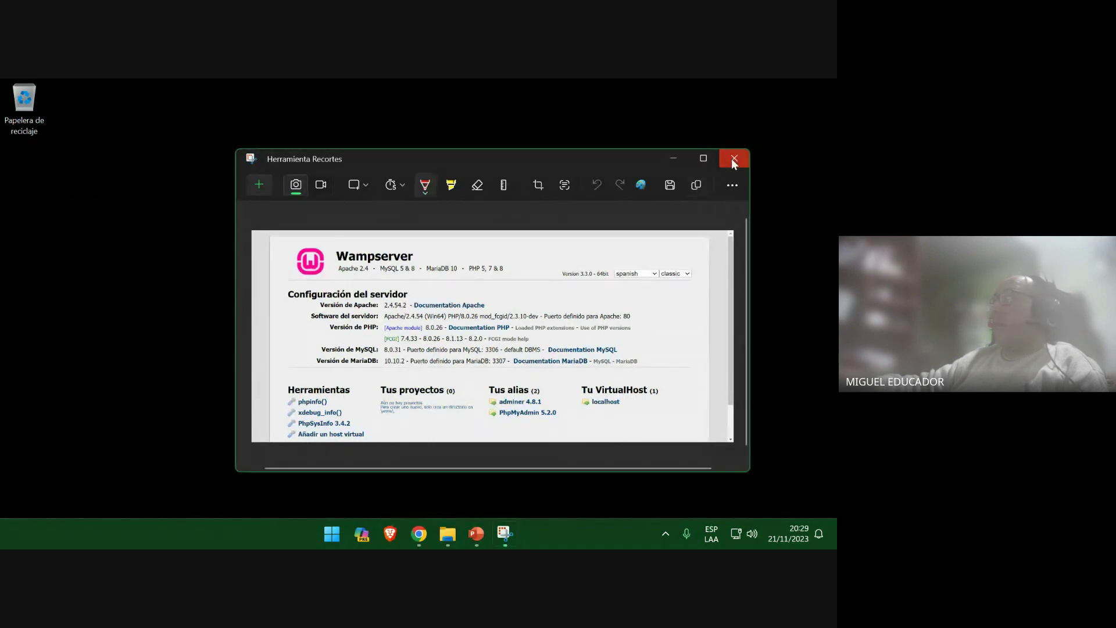
Close the Snipping Tool without saving and show the Este equipo drives in the File Explorer window that has www open
left_click(734, 158)
mouse_move(455, 533)
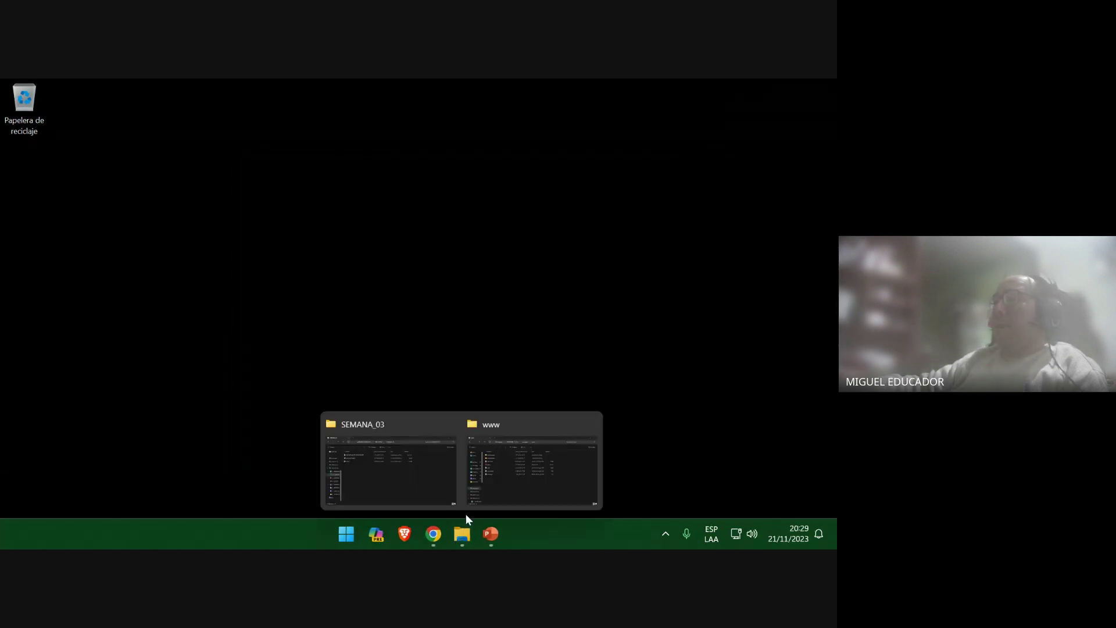
left_click(500, 486)
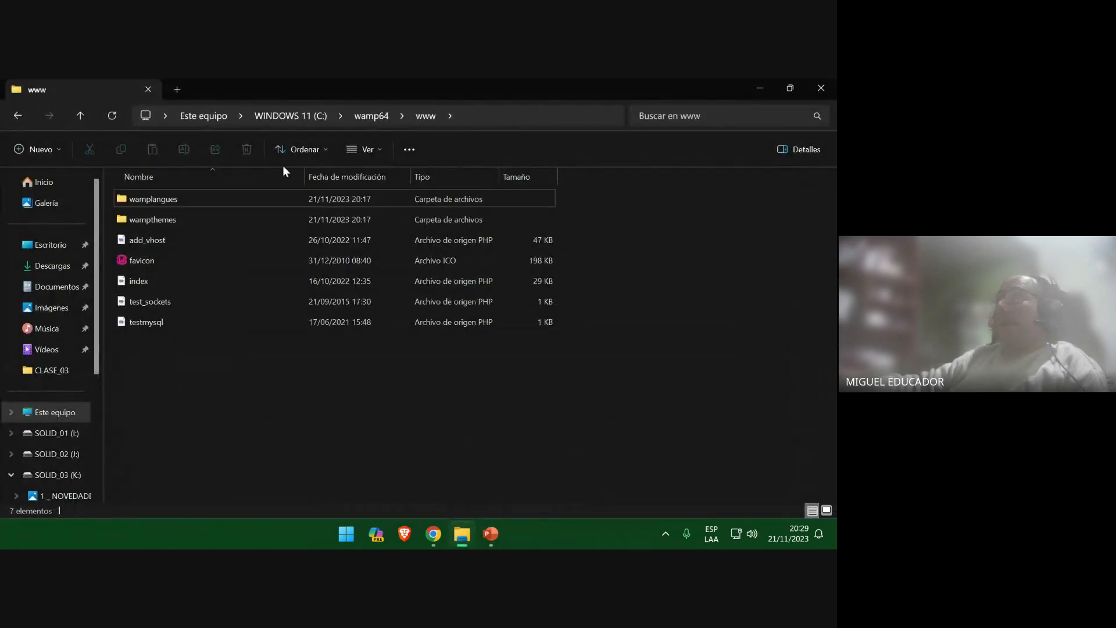
left_click(58, 413)
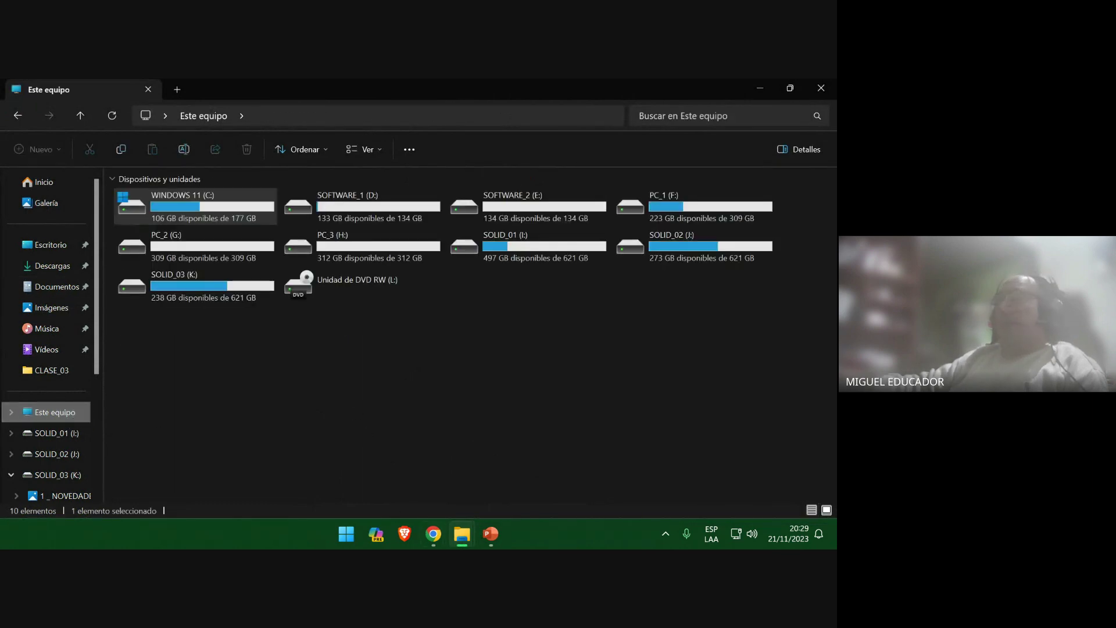
Switch to PowerPoint, insert a screenshot of the Este equipo window on slide 31, then select slide 32 and save the presentation
left_click(491, 533)
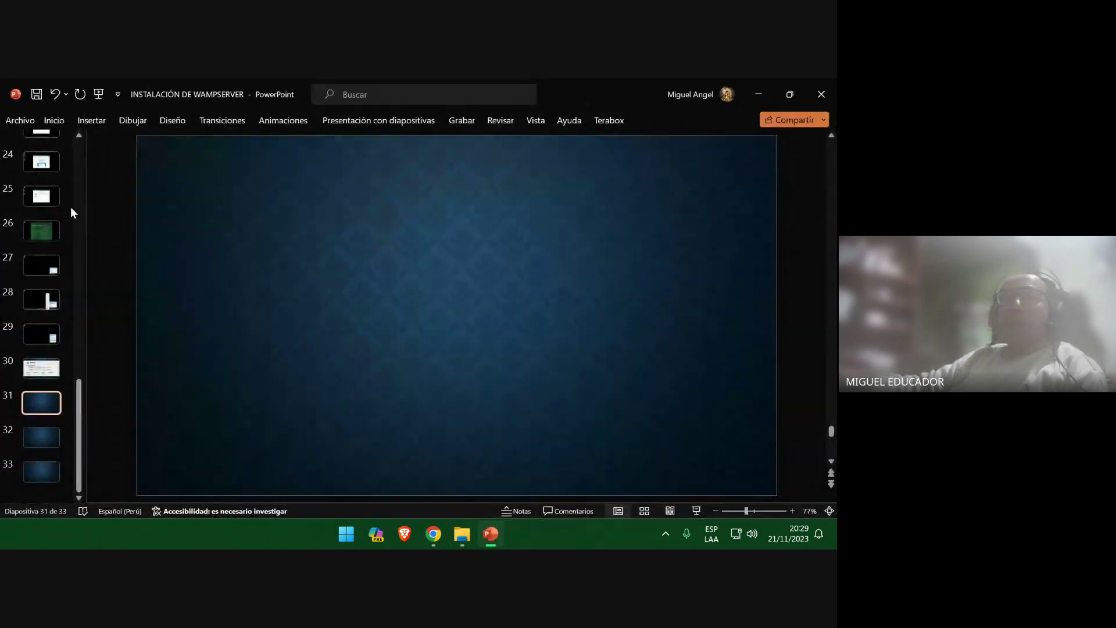
left_click(100, 123)
left_click(175, 145)
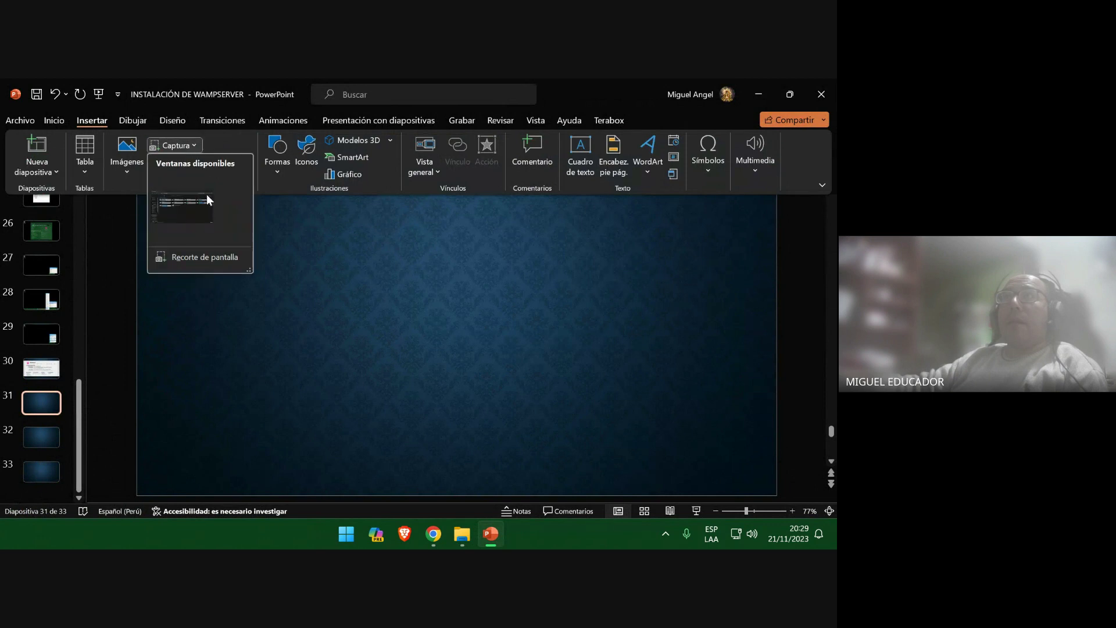
left_click(216, 231)
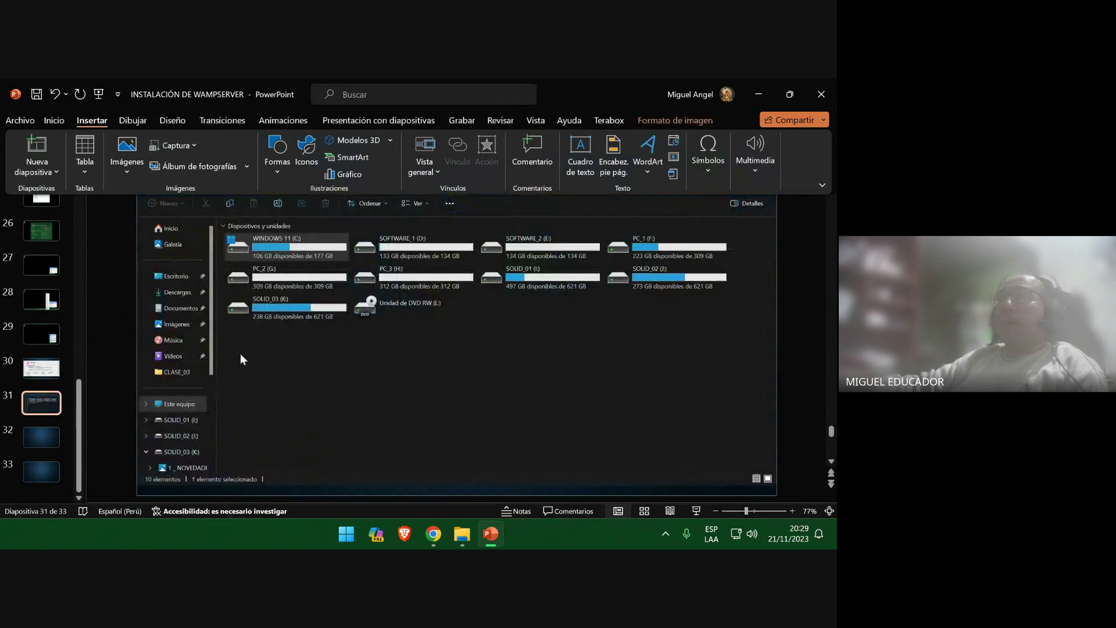
left_click(45, 440)
left_click(58, 94)
left_click(37, 95)
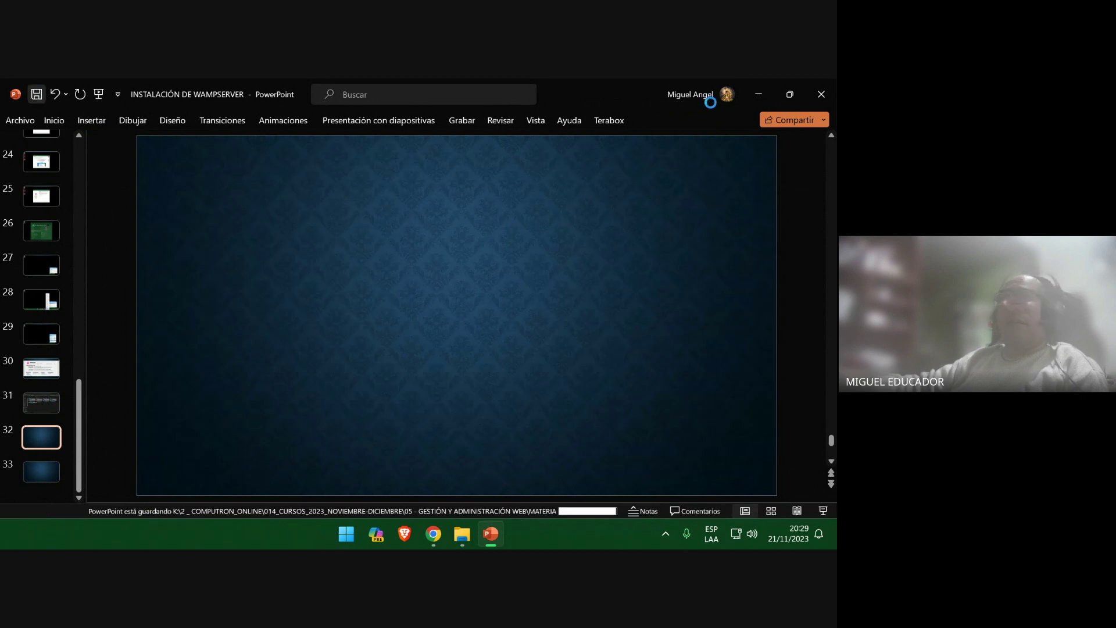
Open the WINDOWS 11 (C:) drive in File Explorer and insert a screenshot of its window on slide 32 in PowerPoint
left_click(758, 94)
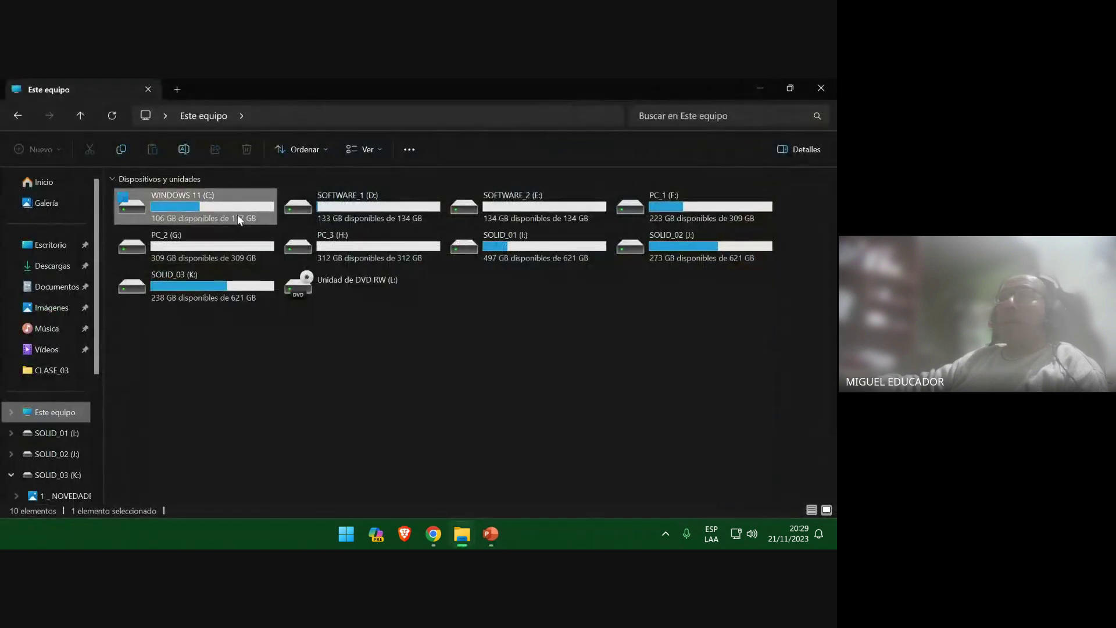
double_click(232, 206)
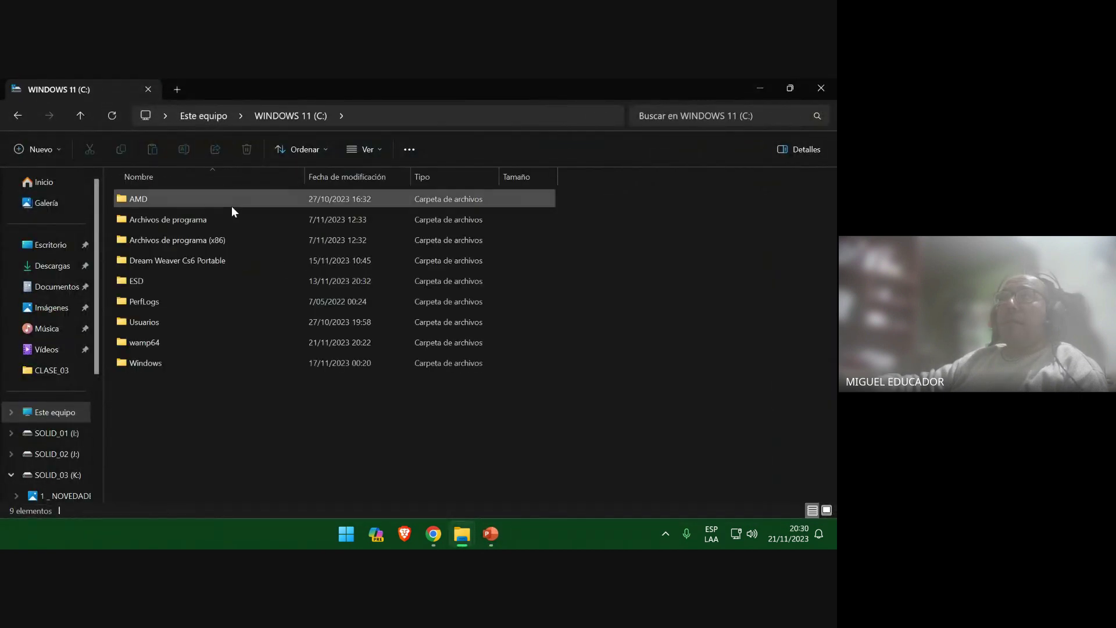
left_click(491, 534)
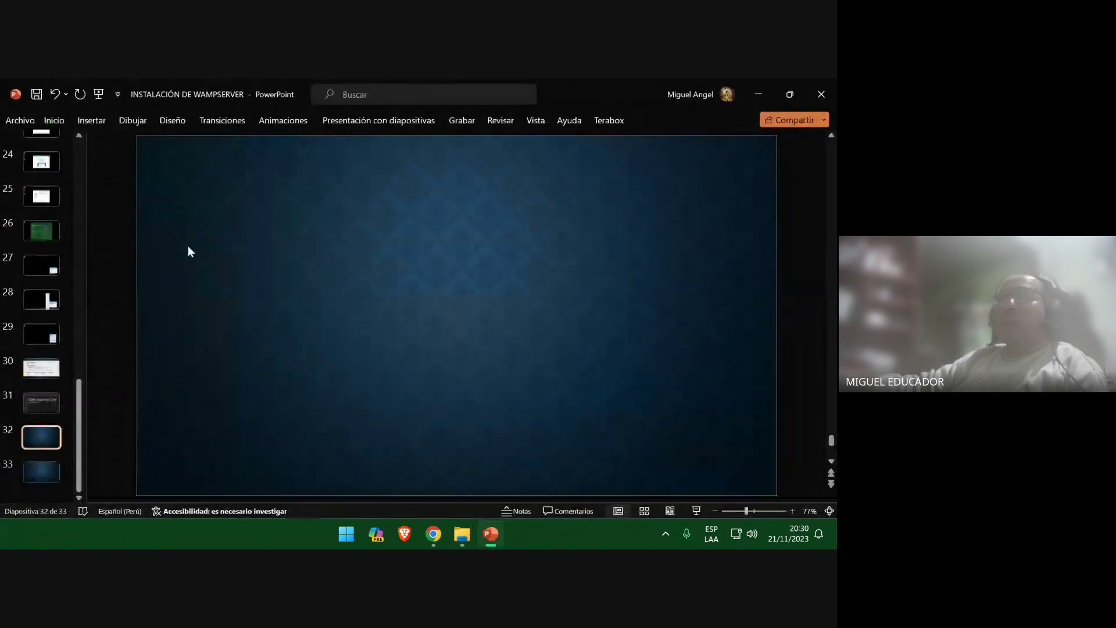
left_click(104, 125)
left_click(188, 146)
left_click(192, 204)
Add four blank slides after slide 33, select slide 33, and save the presentation
left_click(37, 471)
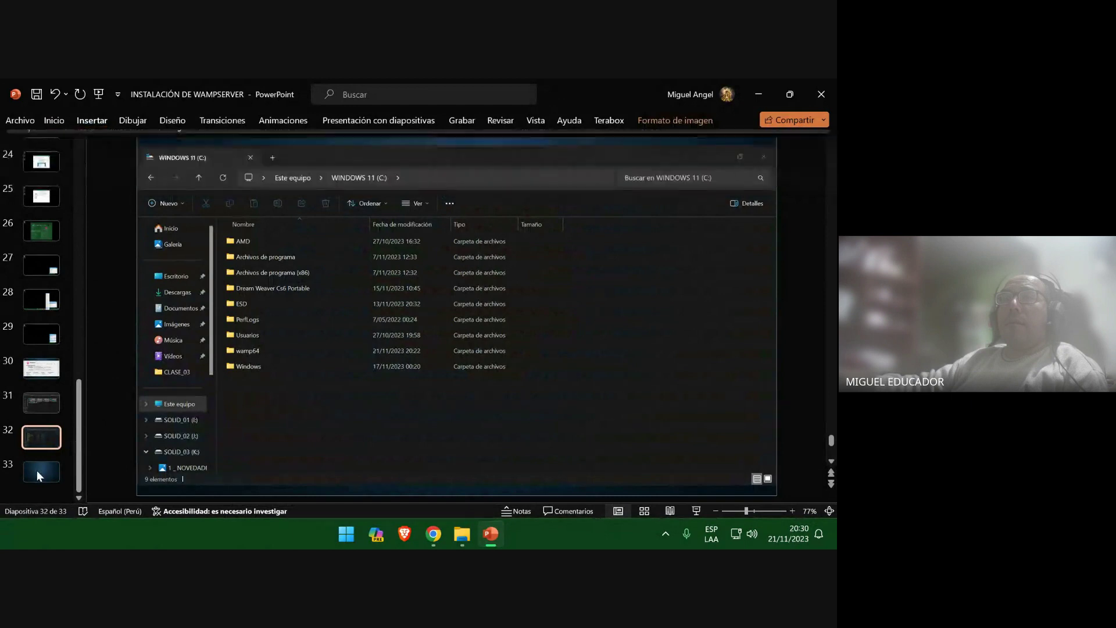
key("Return")
key("Return")
key("Return")
key("Return")
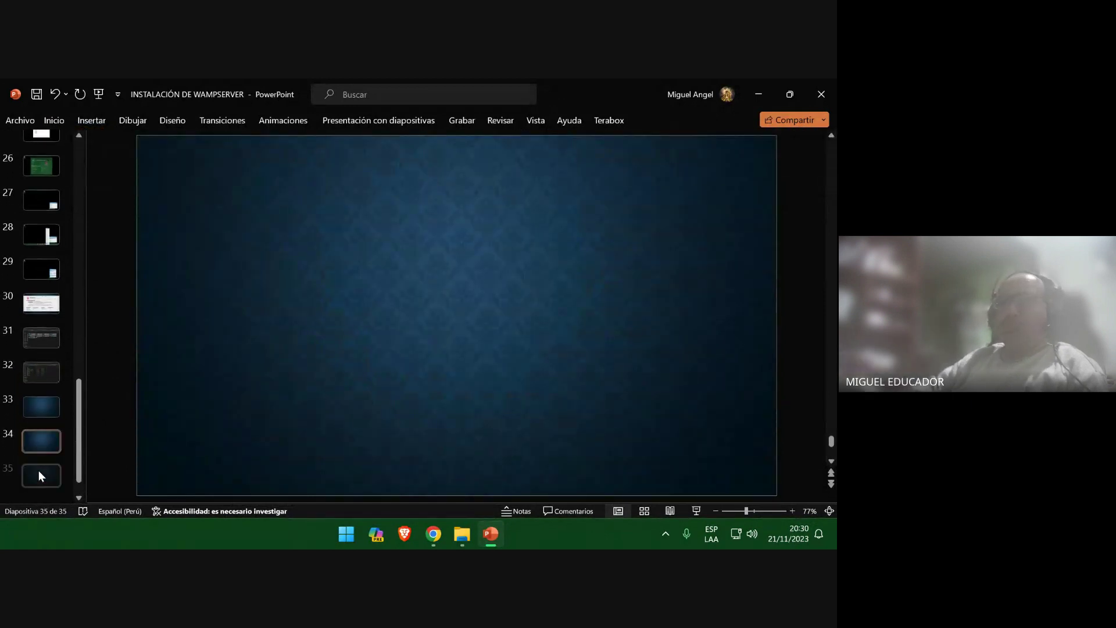
left_click(50, 334)
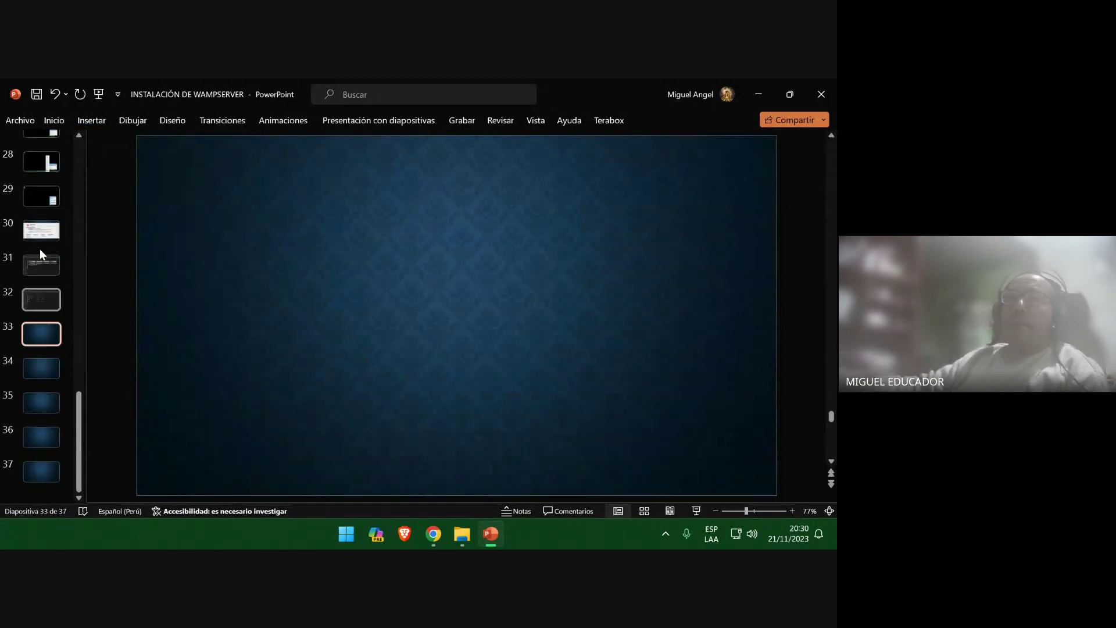
left_click(35, 93)
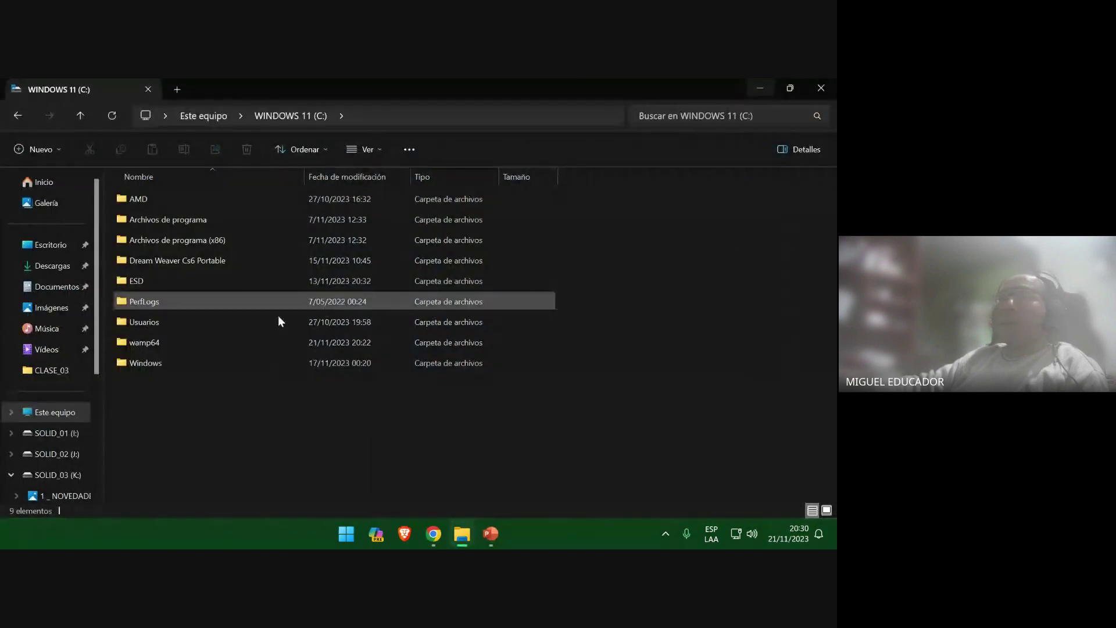
Highlight the wamp64 folder on drive C:, insert a screenshot of that window on slide 33 in PowerPoint, and save
left_click(194, 341)
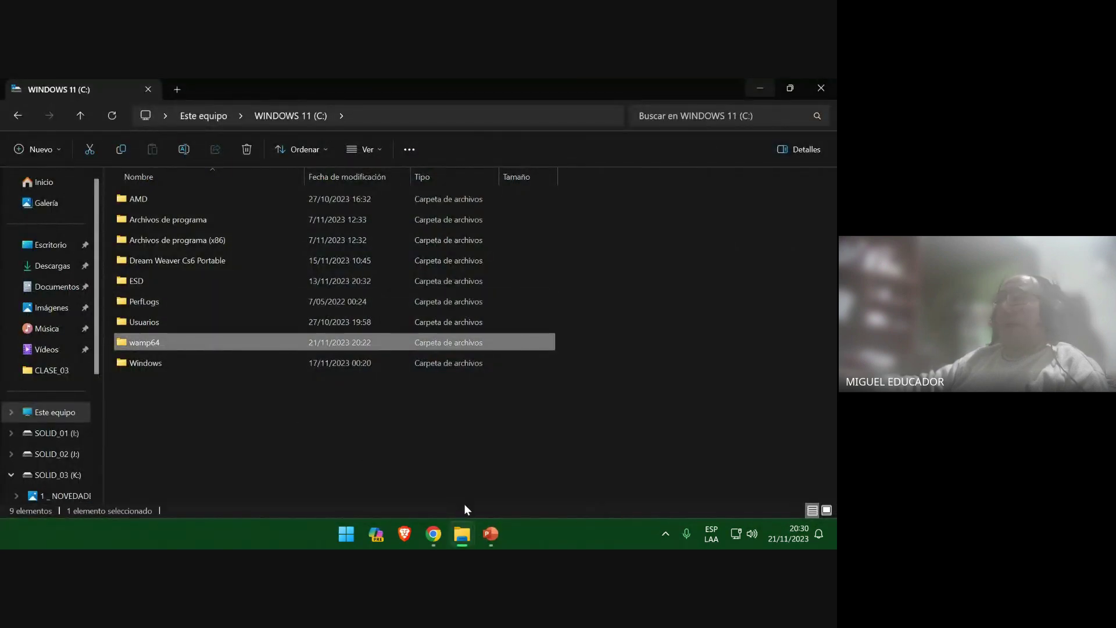
left_click(490, 534)
left_click(92, 121)
left_click(175, 145)
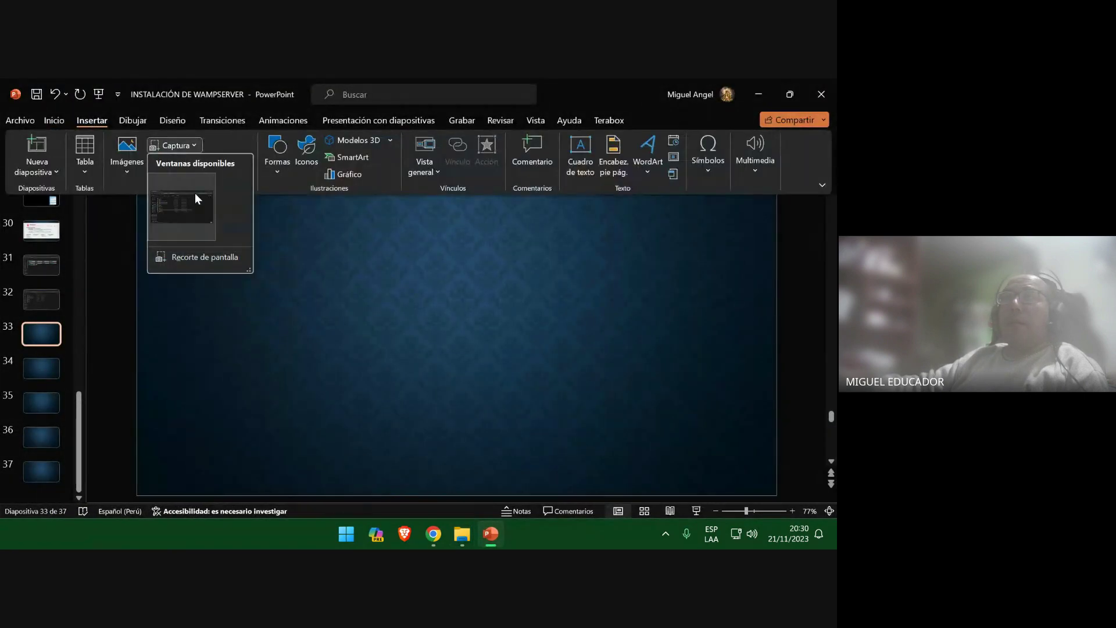
left_click(210, 222)
left_click(60, 364)
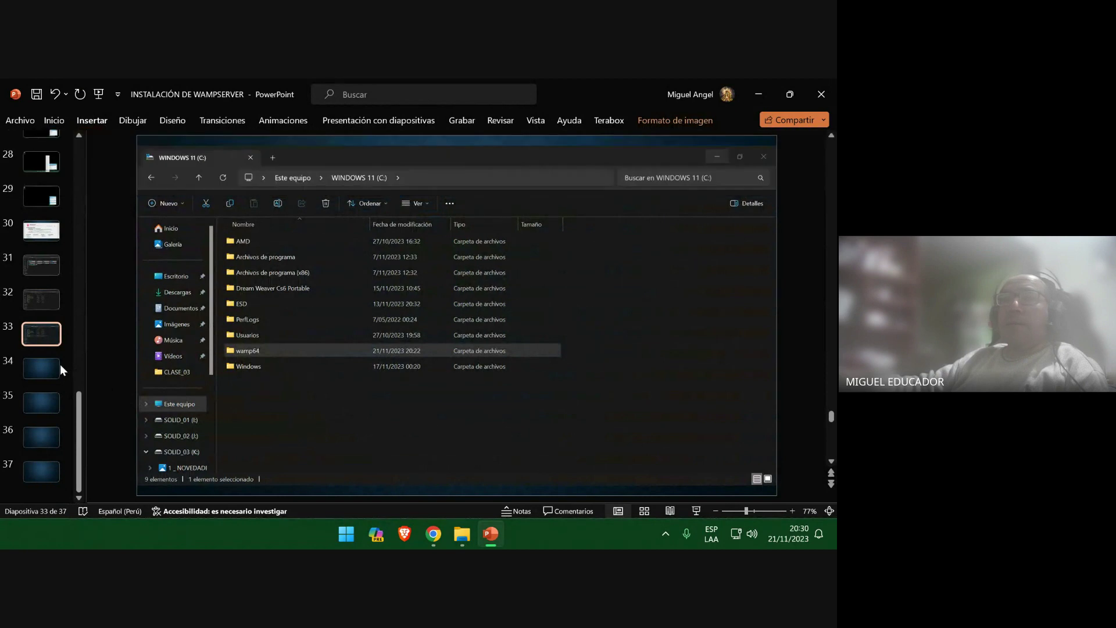
left_click(36, 94)
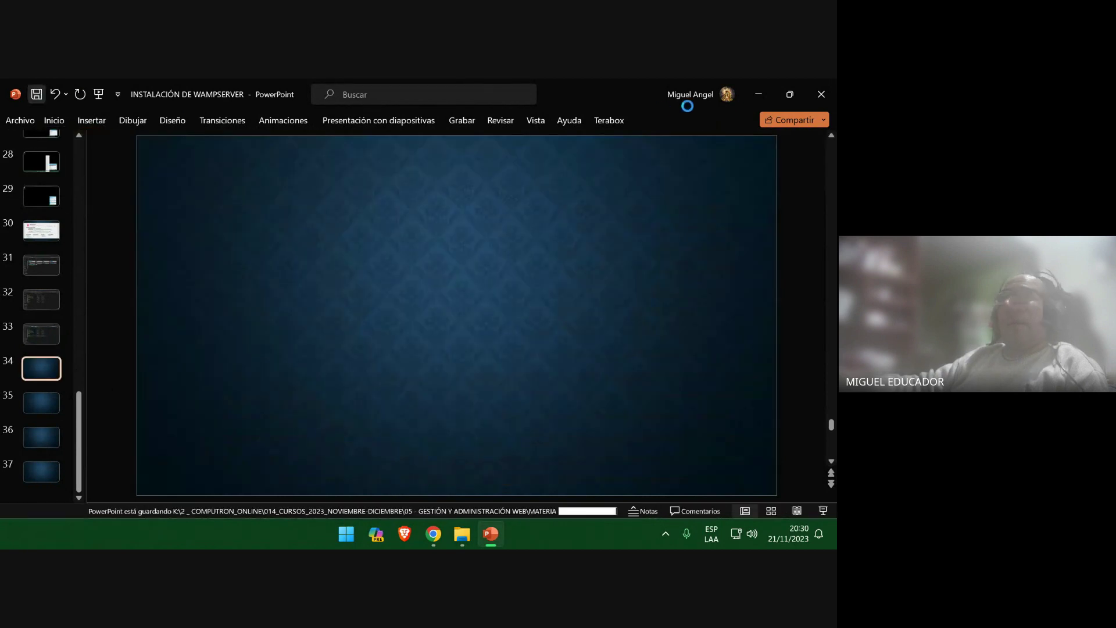
Open the wamp64 folder in File Explorer, insert a screenshot of its window on slide 34 in PowerPoint, and save
left_click(747, 93)
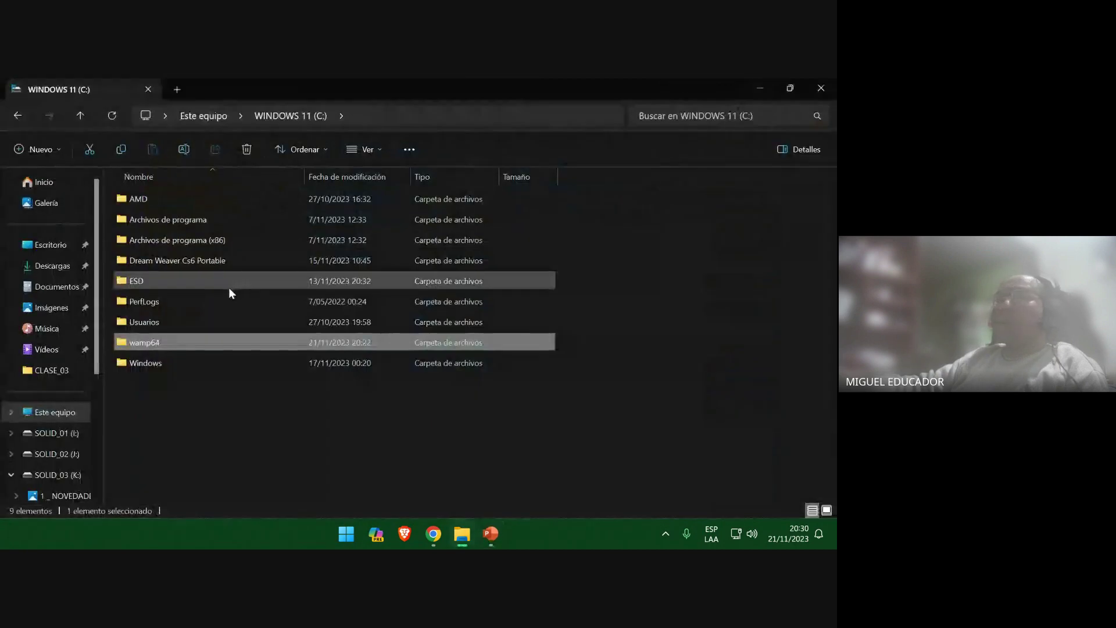
double_click(176, 345)
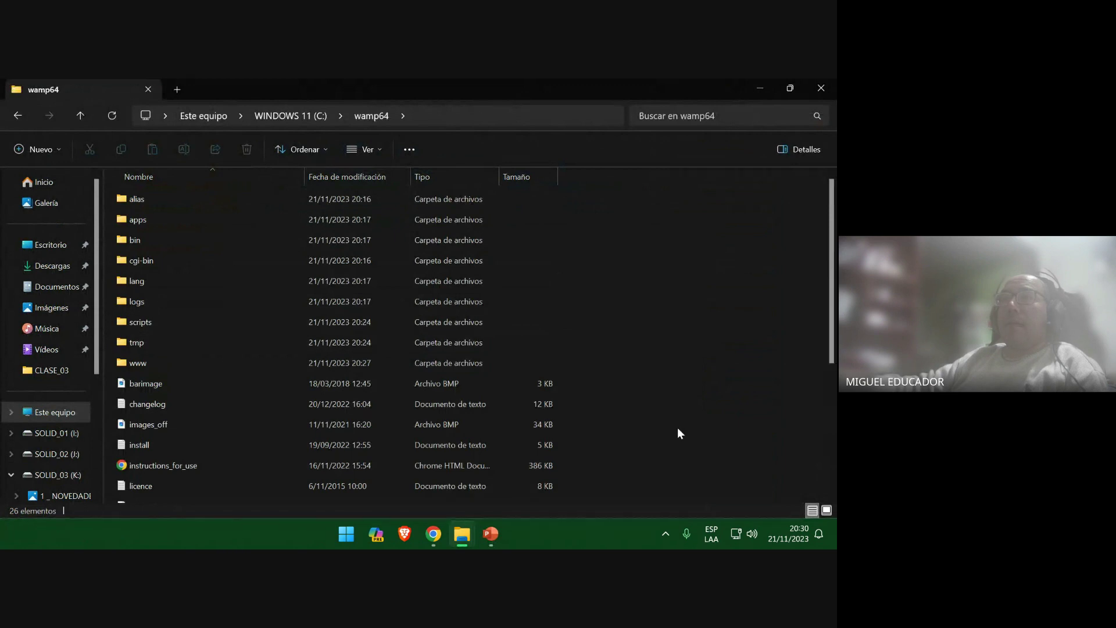
left_click(496, 538)
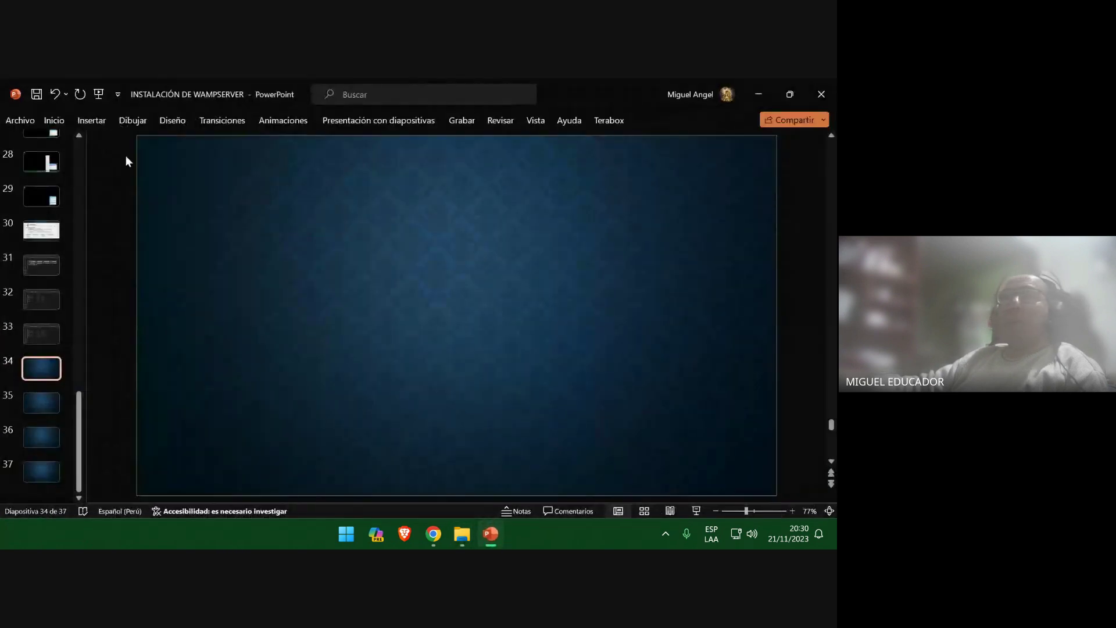
left_click(90, 122)
left_click(172, 145)
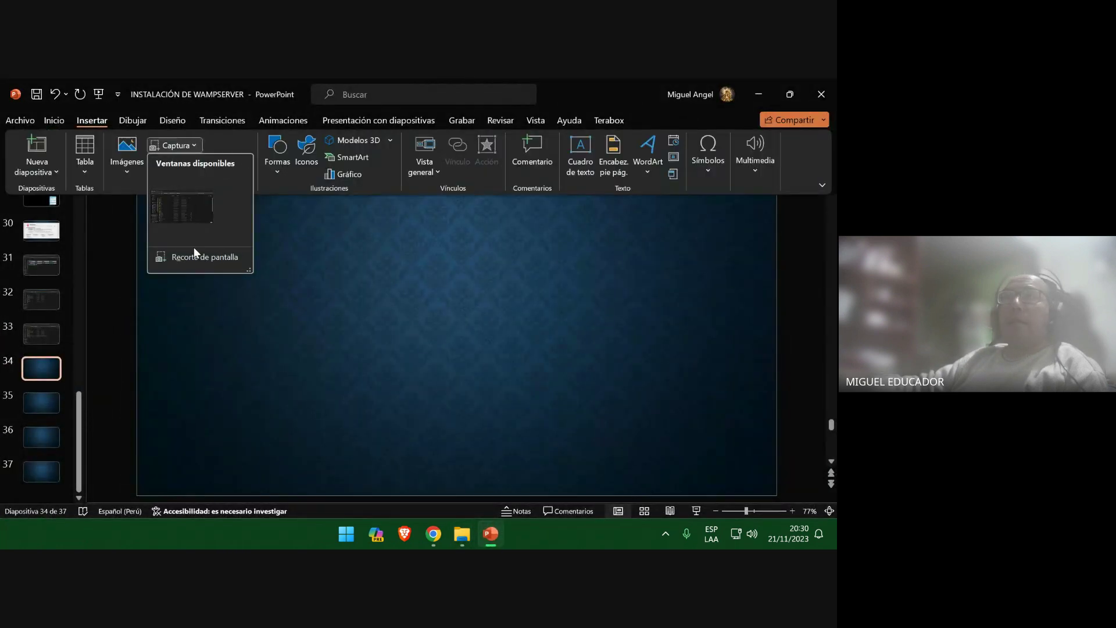
left_click(182, 207)
left_click(43, 404)
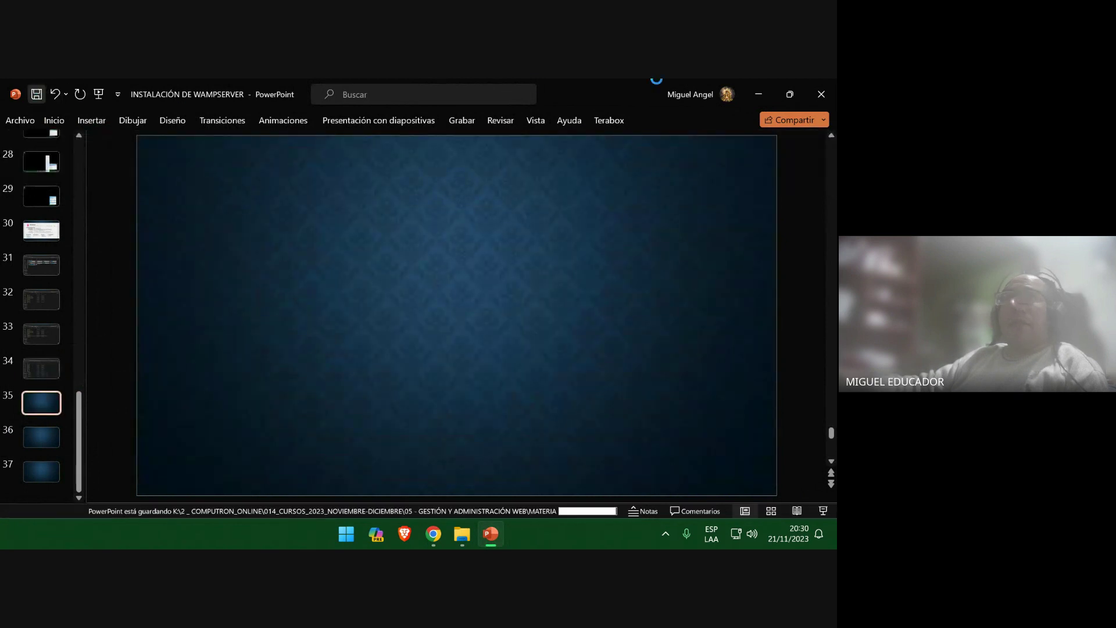
Open the www folder inside wamp64 in File Explorer and insert a screenshot of its window on slide 35 in PowerPoint
left_click(758, 94)
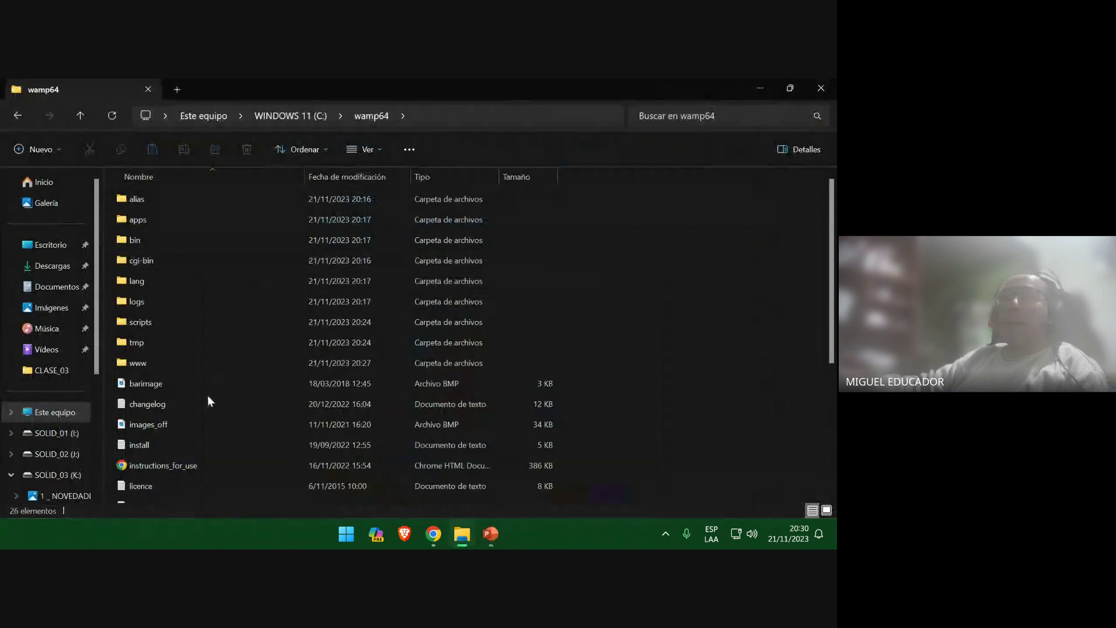
double_click(181, 362)
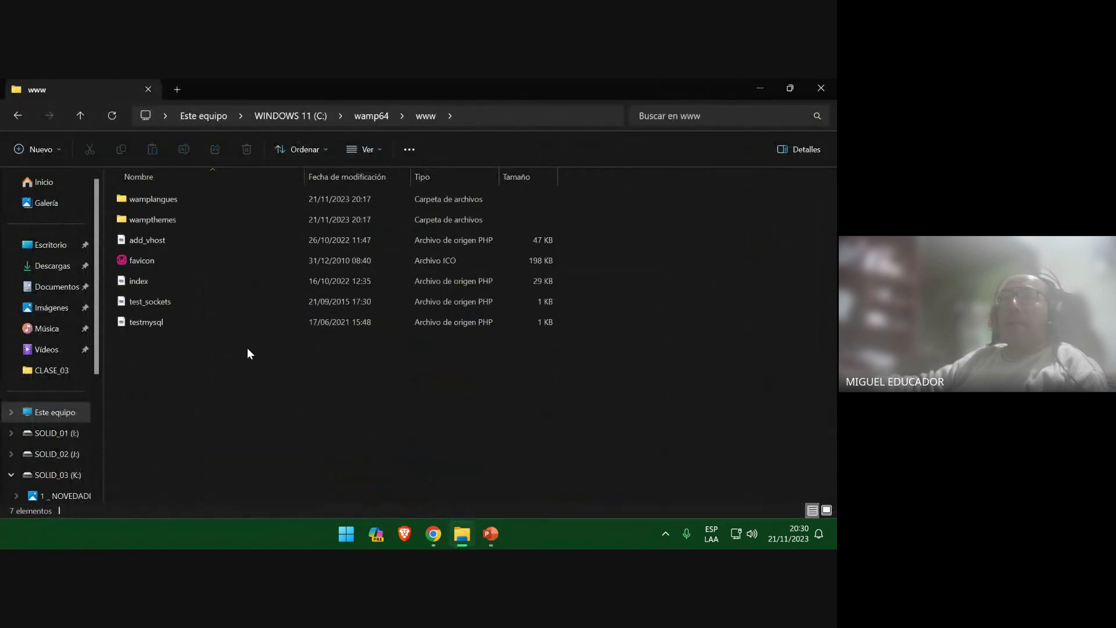
left_click(492, 534)
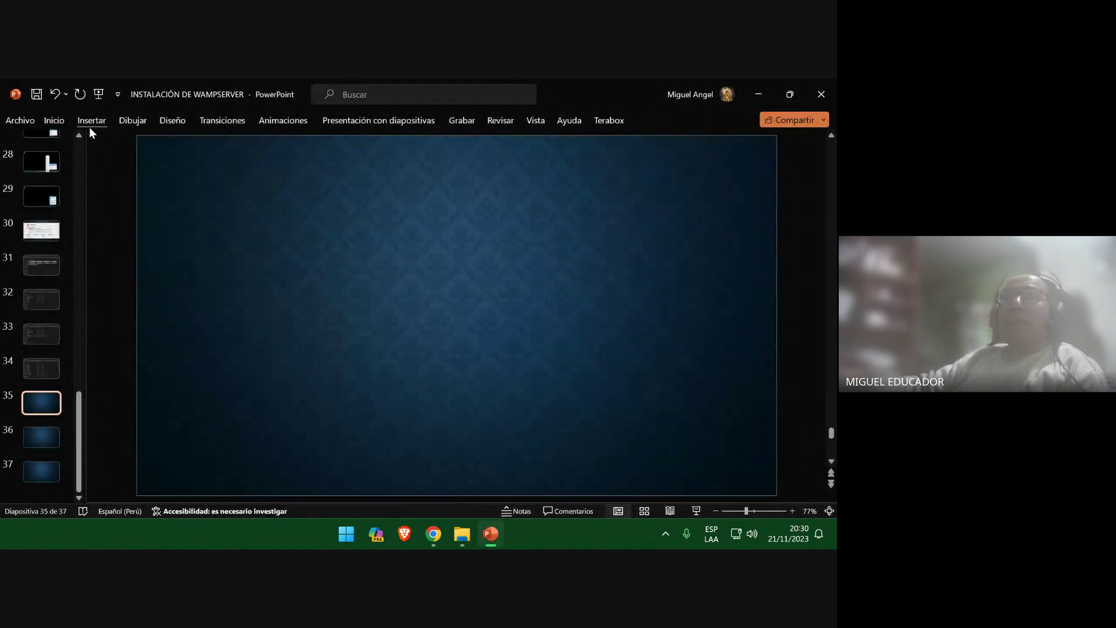
left_click(91, 122)
left_click(189, 145)
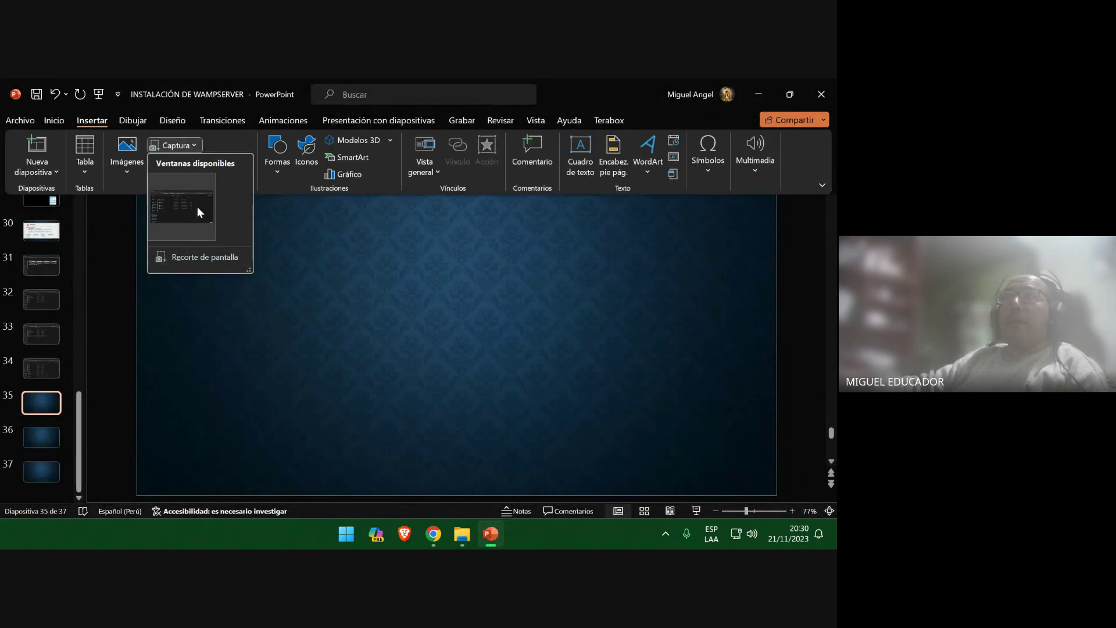
left_click(197, 223)
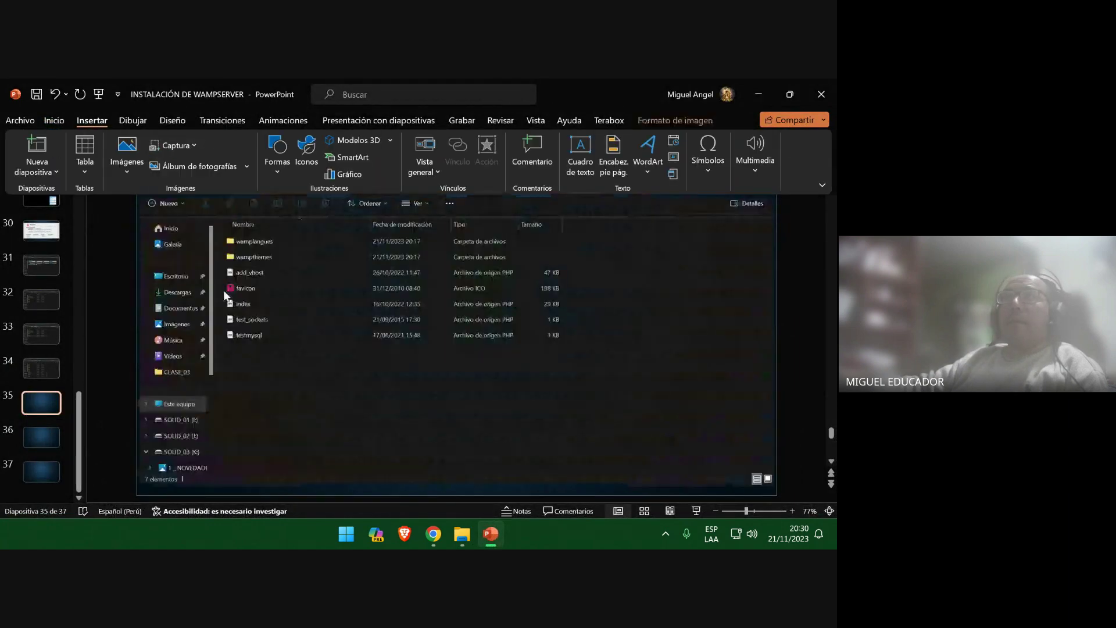
Delete the wamp64 window screenshot from slide 34
left_click(50, 368)
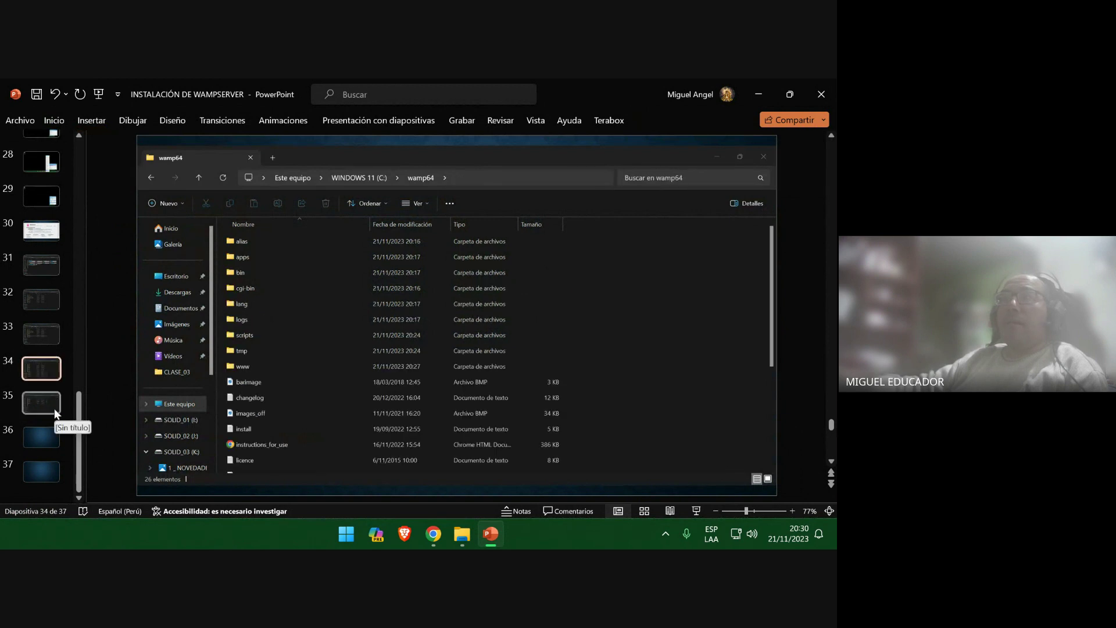
left_click(246, 368)
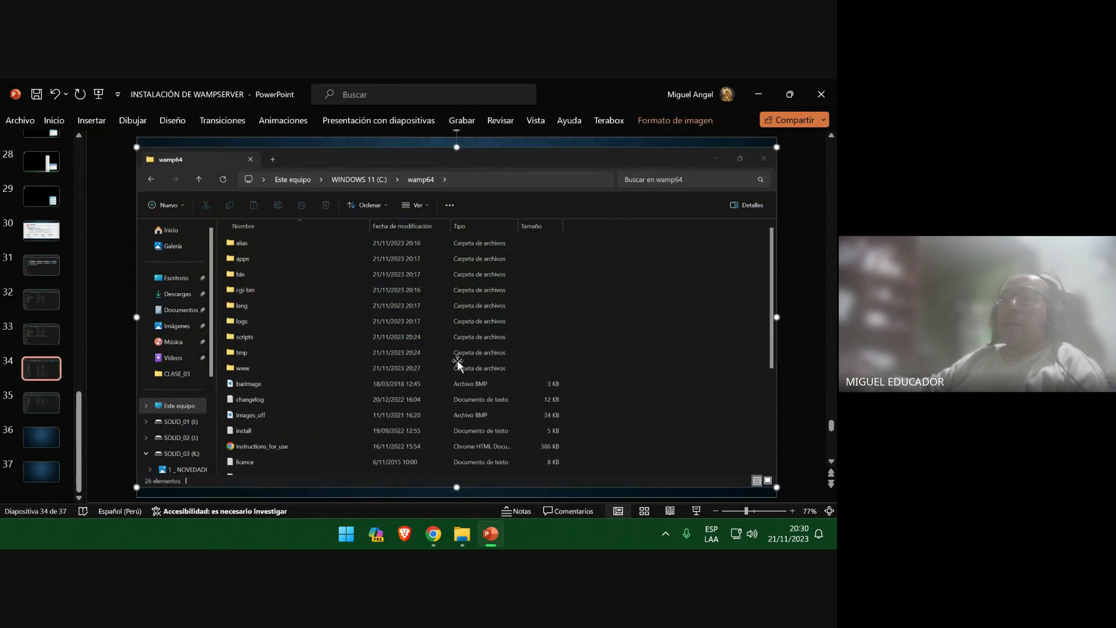
key("Delete")
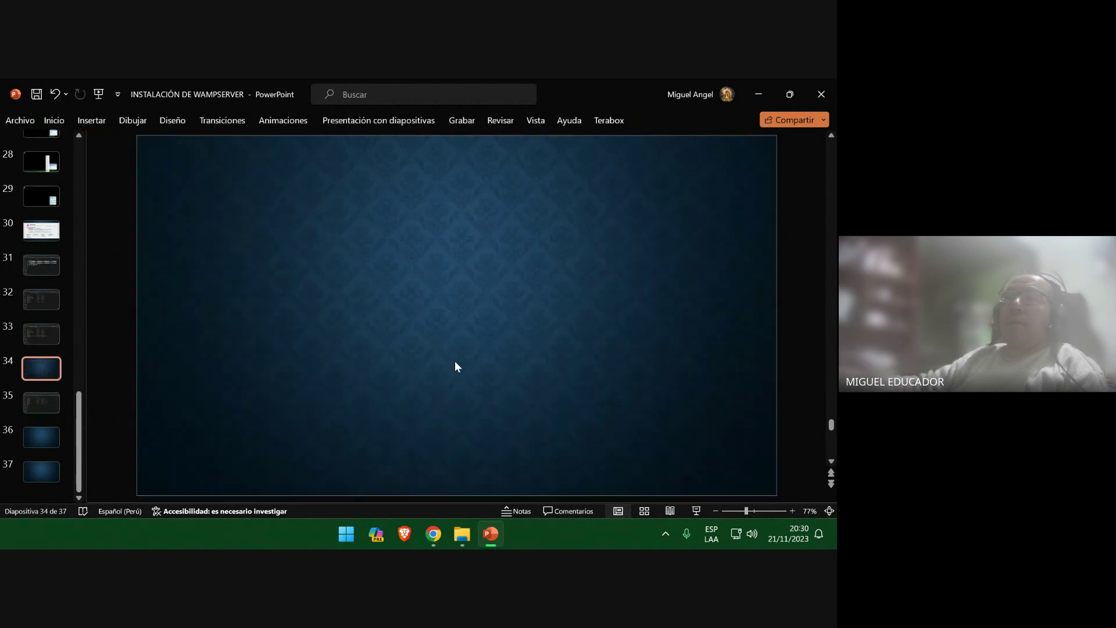
Switch to File Explorer, open the wamp64 folder on drive C:, and highlight its www folder
left_click(760, 88)
left_click(277, 117)
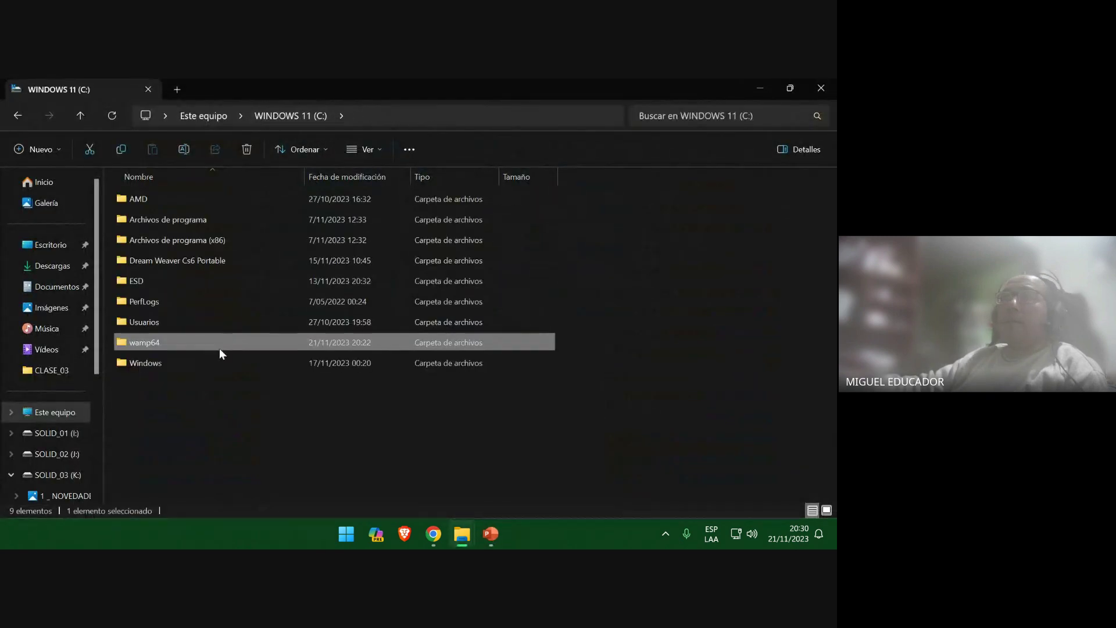
double_click(186, 341)
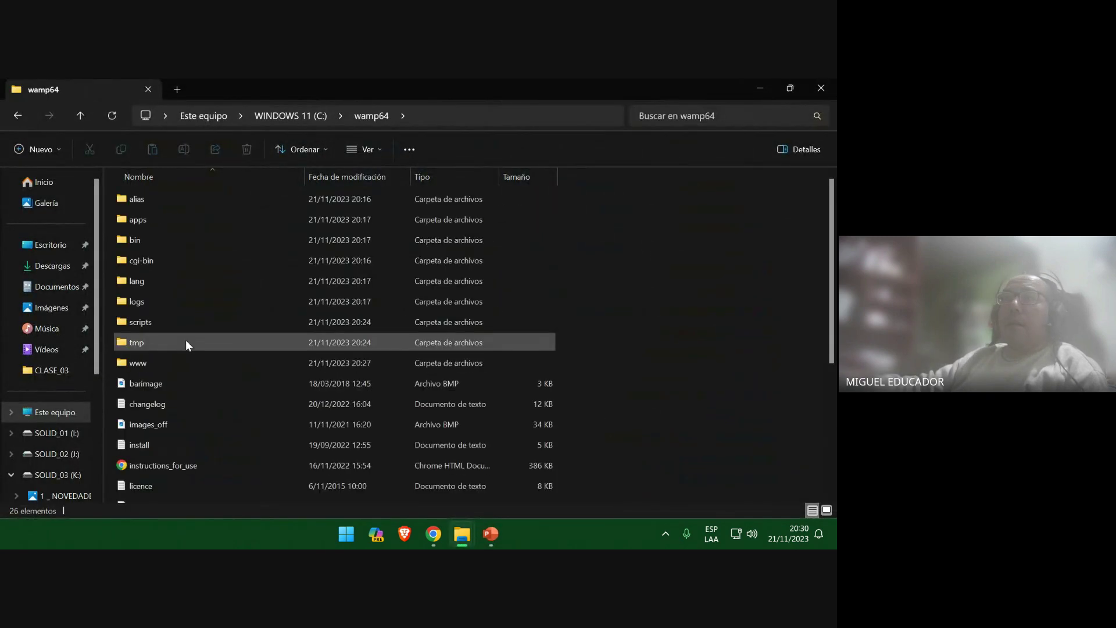
left_click(152, 361)
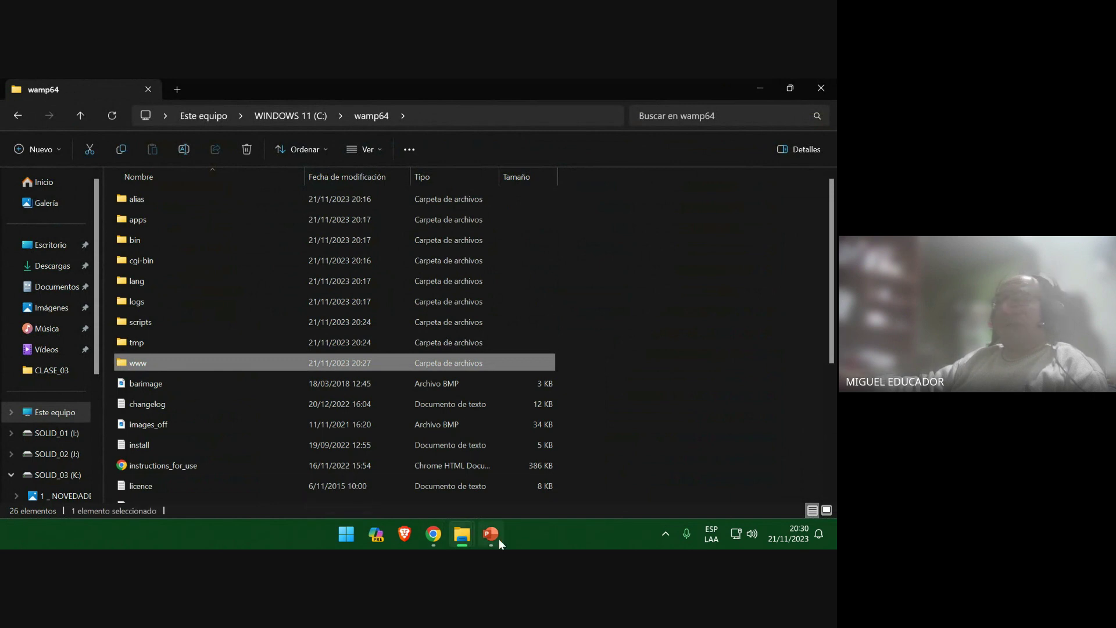
Switch to PowerPoint and insert a screenshot of the wamp64 window with www highlighted on slide 34
left_click(499, 539)
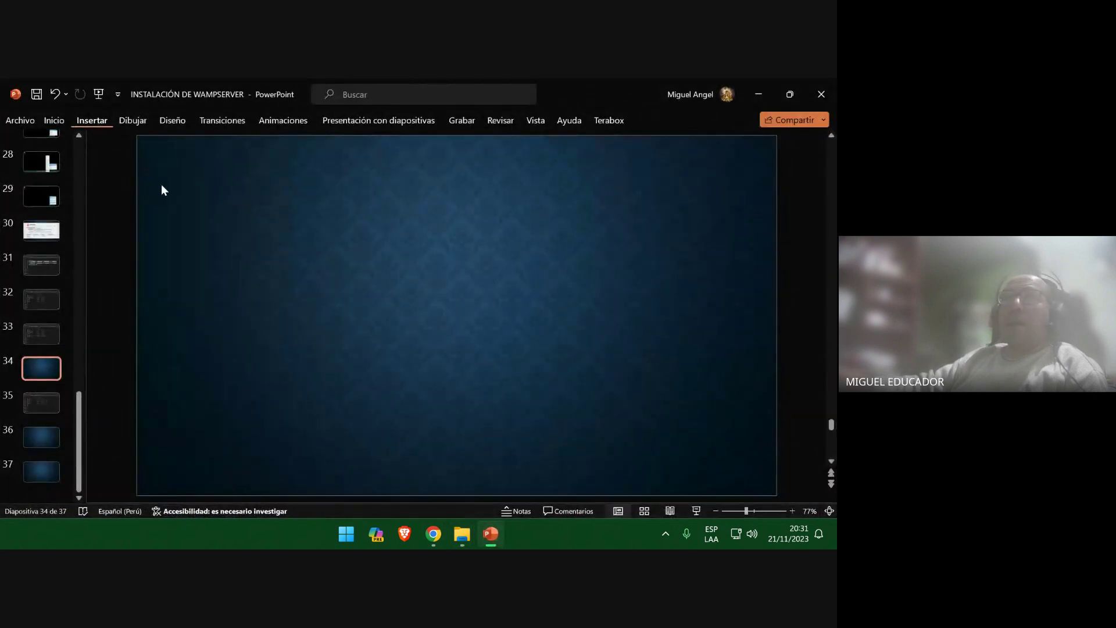
left_click(91, 120)
left_click(177, 144)
left_click(198, 226)
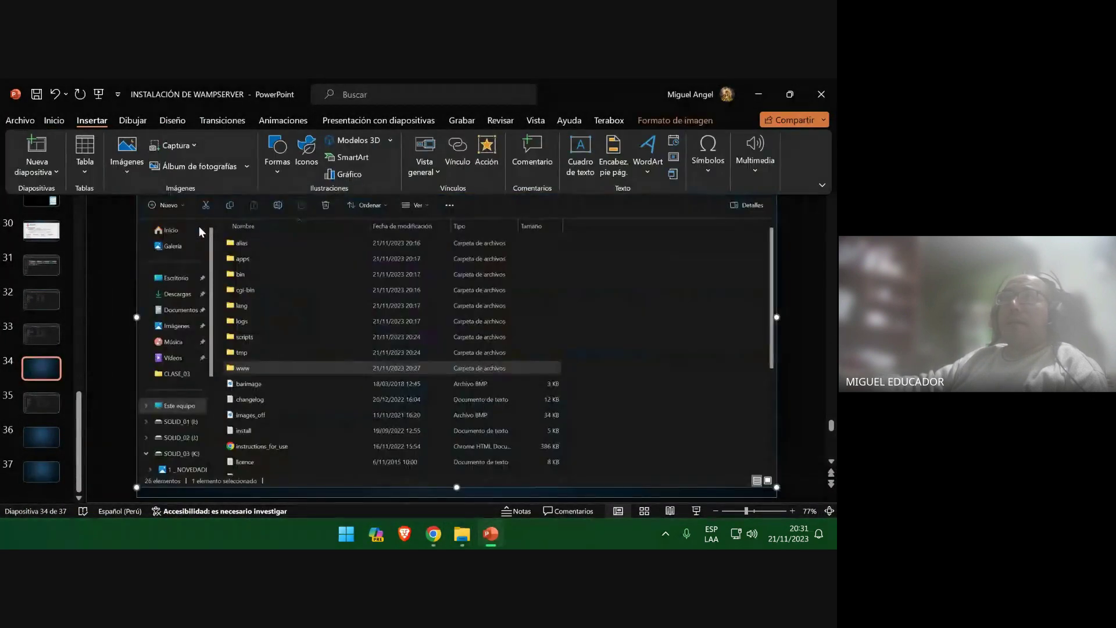
Select slide 36 in PowerPoint, and create a folder named CURSO DE PHP inside wamp64's www folder in File Explorer
left_click(49, 405)
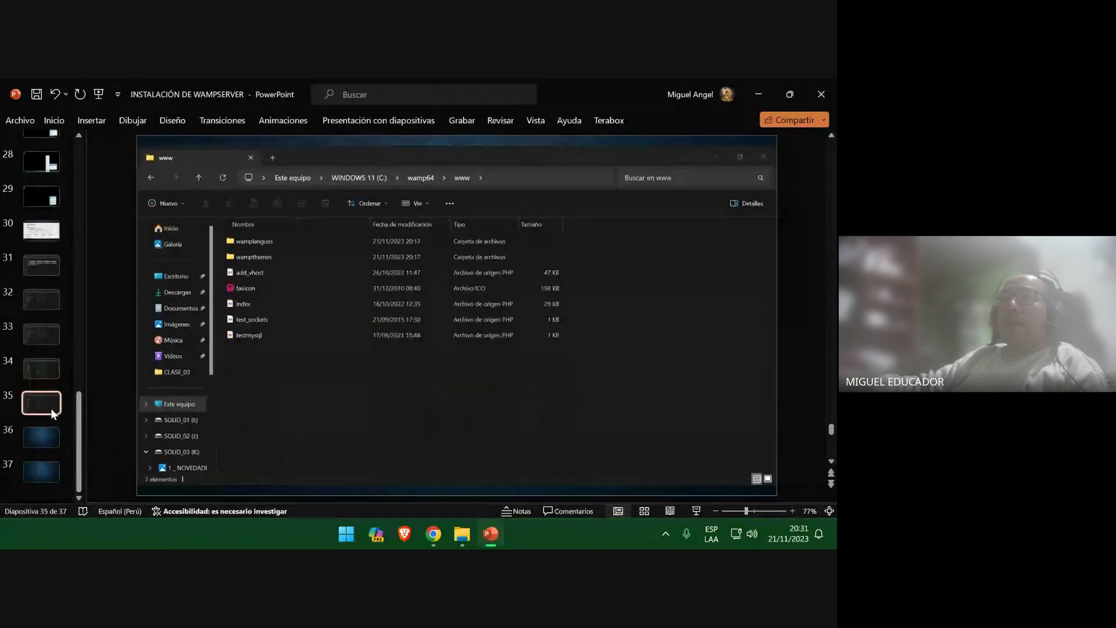
left_click(53, 438)
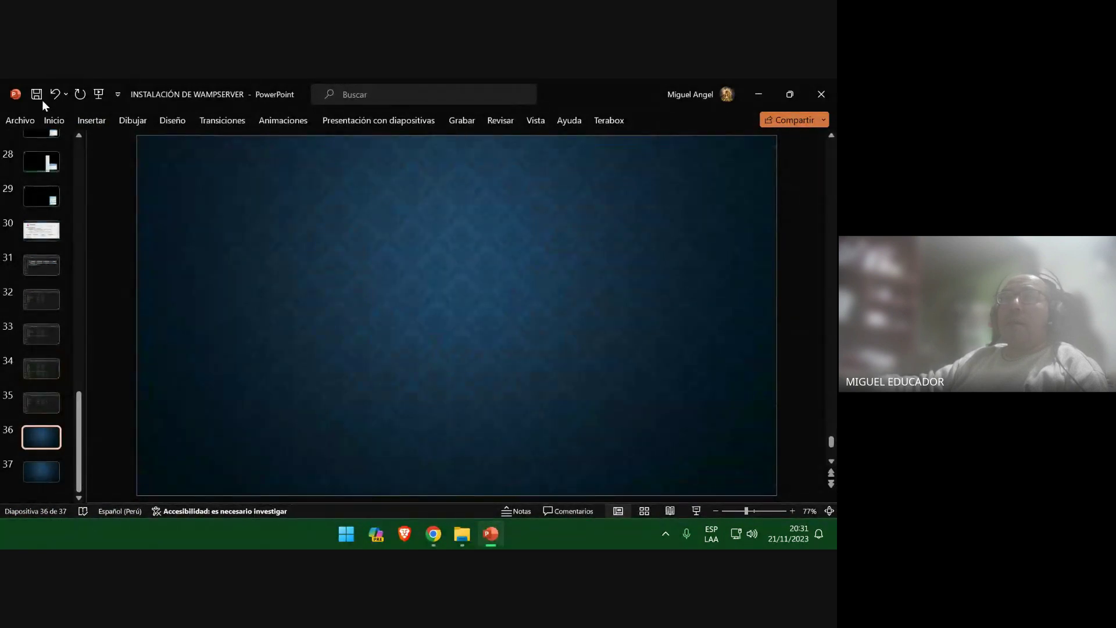
left_click(759, 93)
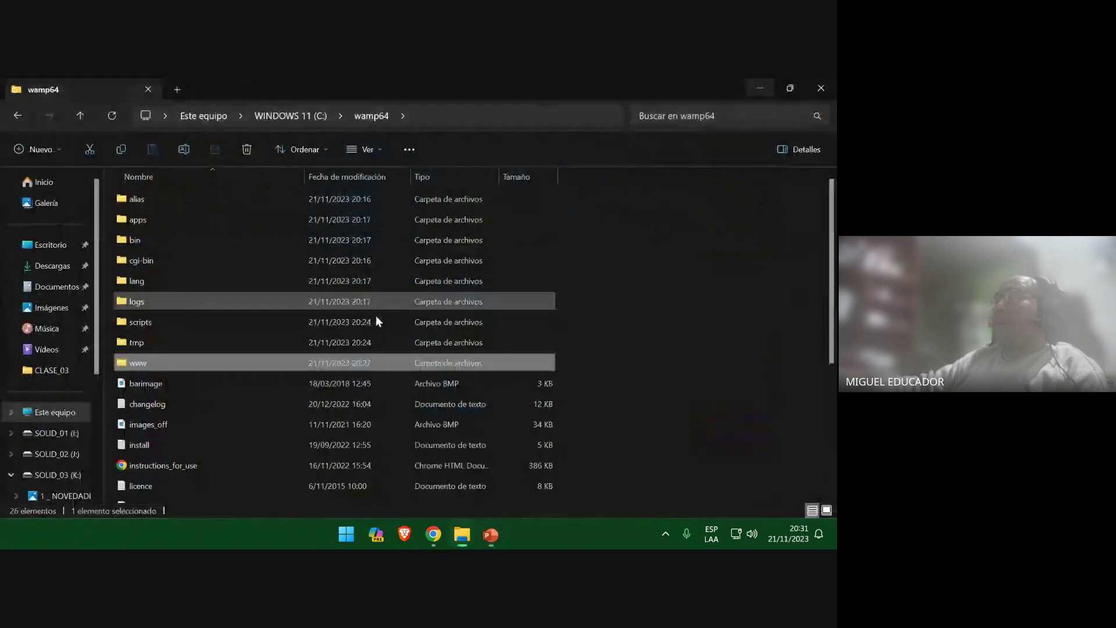
double_click(222, 367)
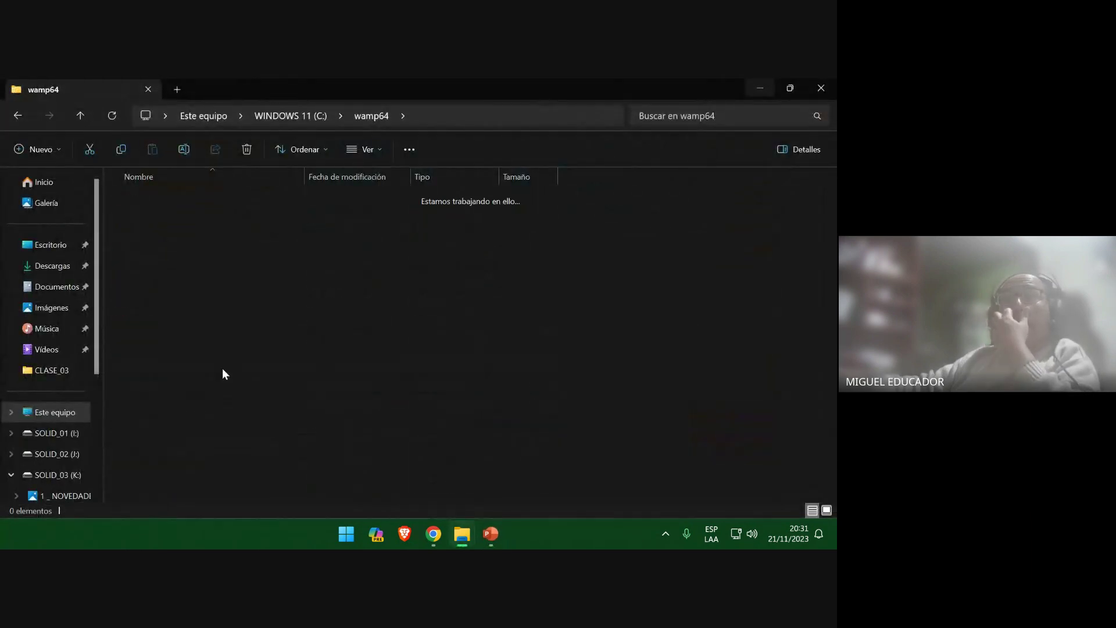
right_click(301, 462)
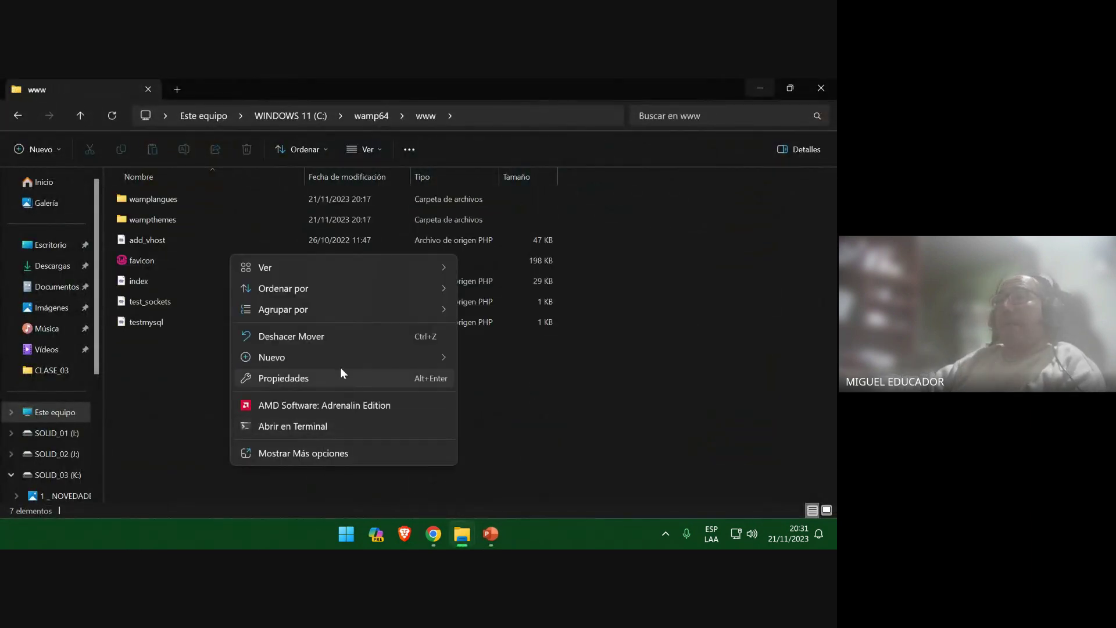
mouse_move(415, 366)
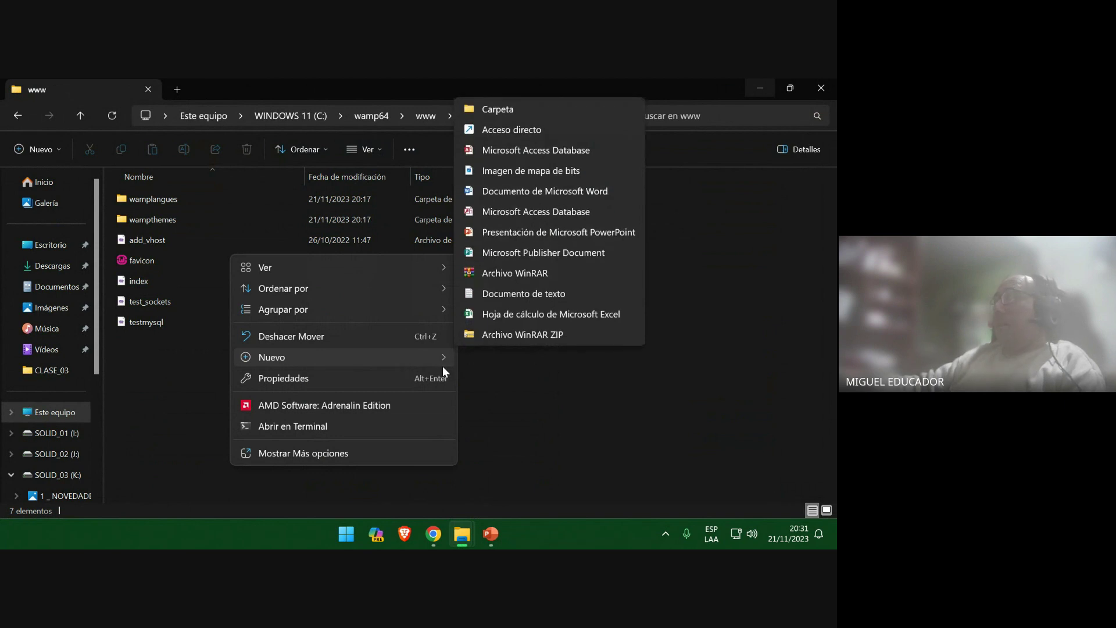
left_click(526, 108)
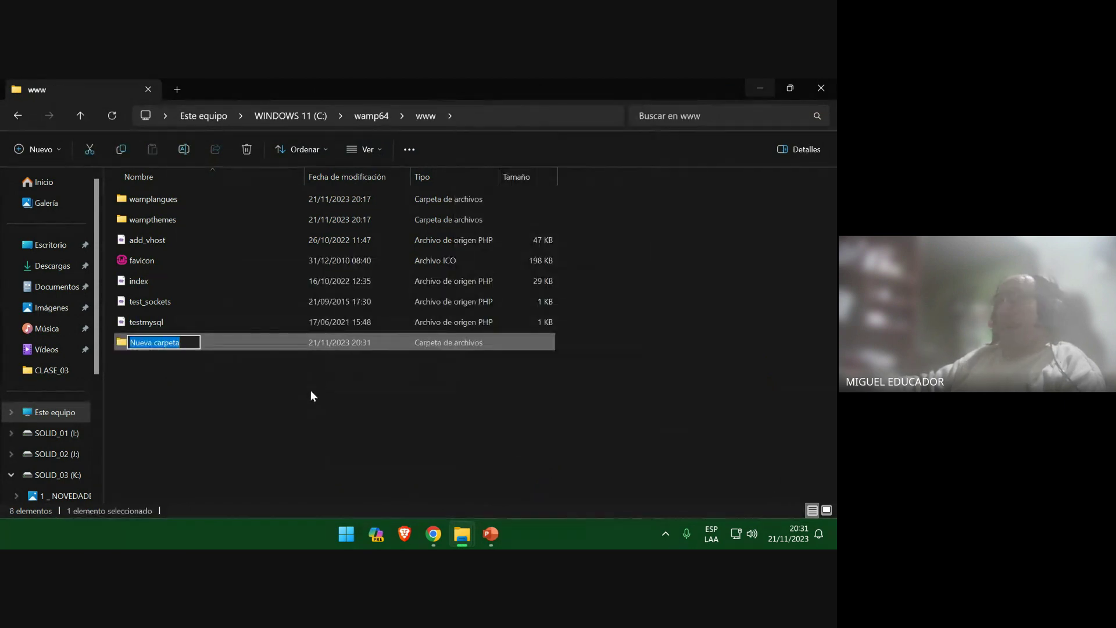
type("CURSO DE PHP")
key("Return")
left_click(302, 395)
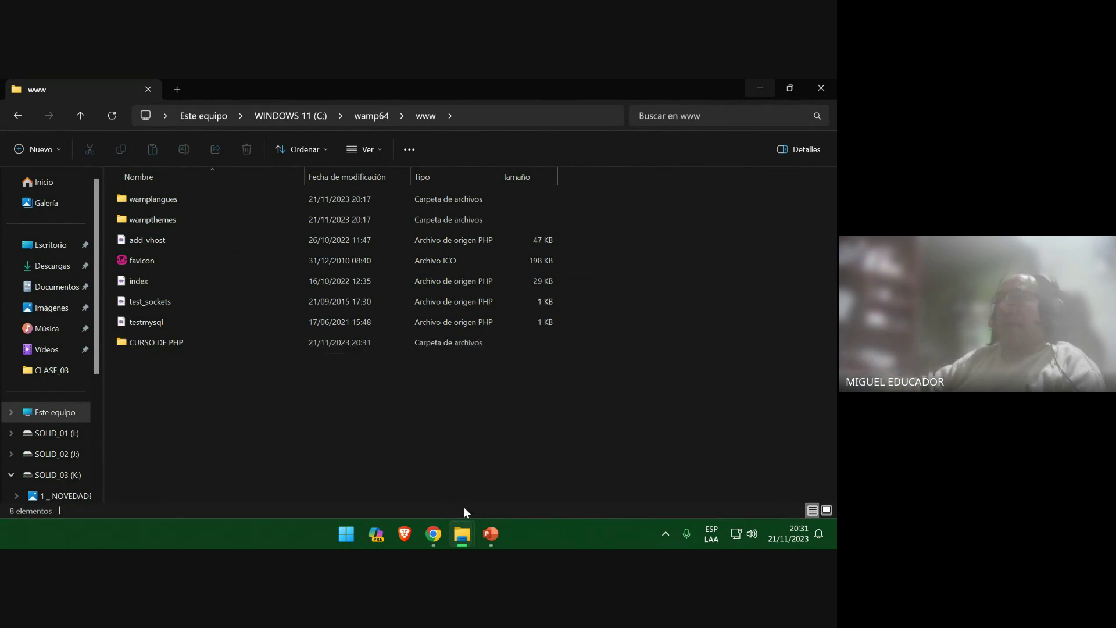
Switch to PowerPoint and insert a screenshot of the www window containing the CURSO DE PHP folder on slide 36
left_click(492, 535)
left_click(86, 120)
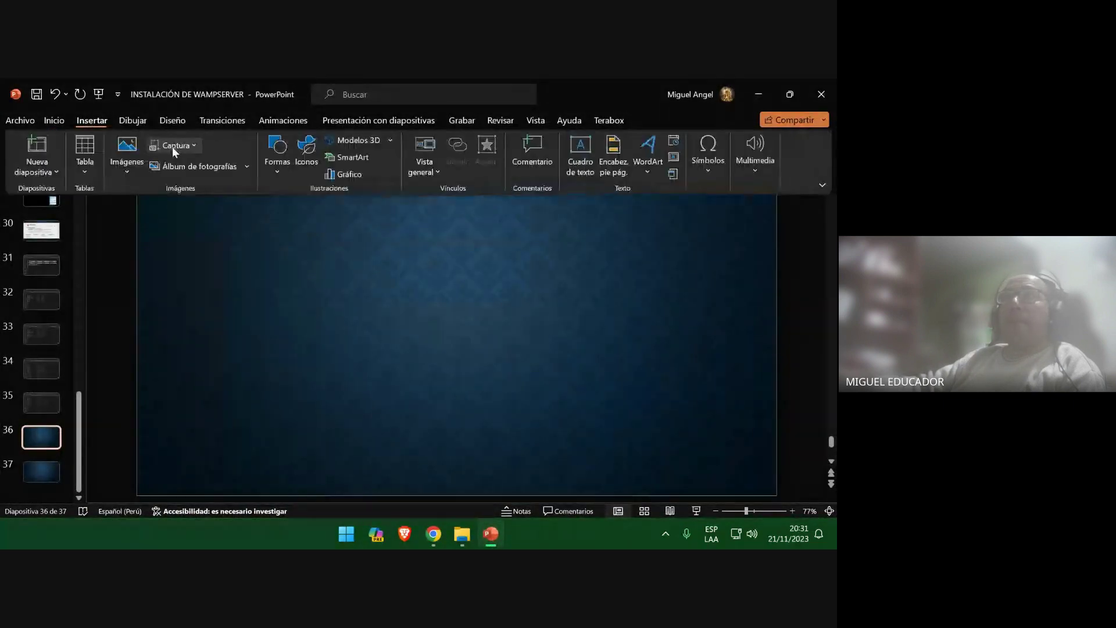
left_click(182, 145)
left_click(195, 218)
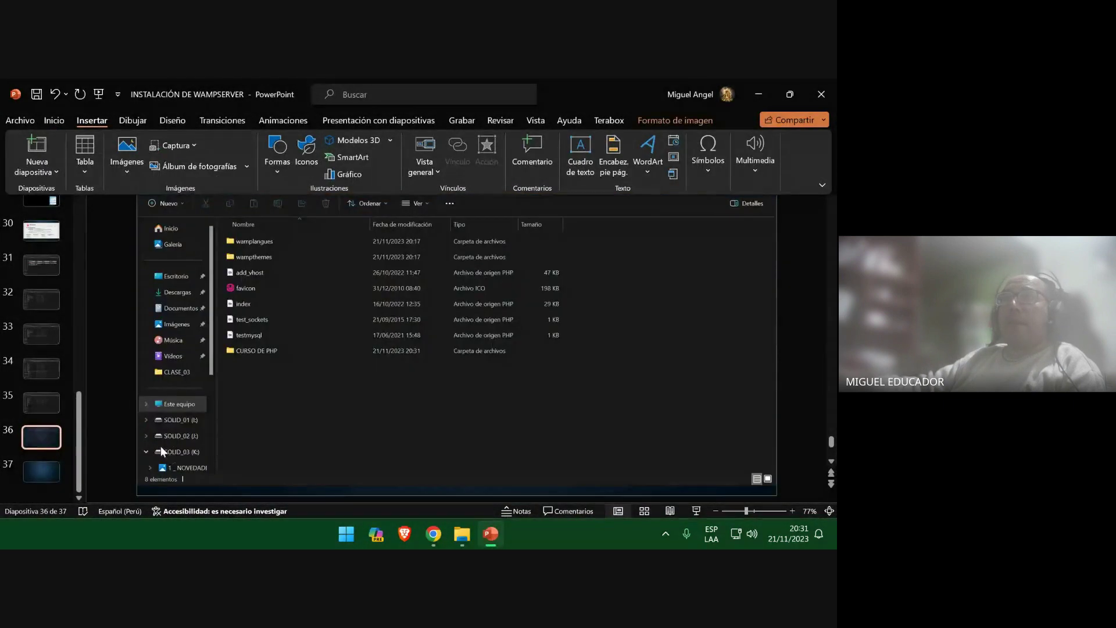
Select slide 37, minimize PowerPoint and File Explorer, and bring up the WampServer localhost page in Chrome
left_click(47, 477)
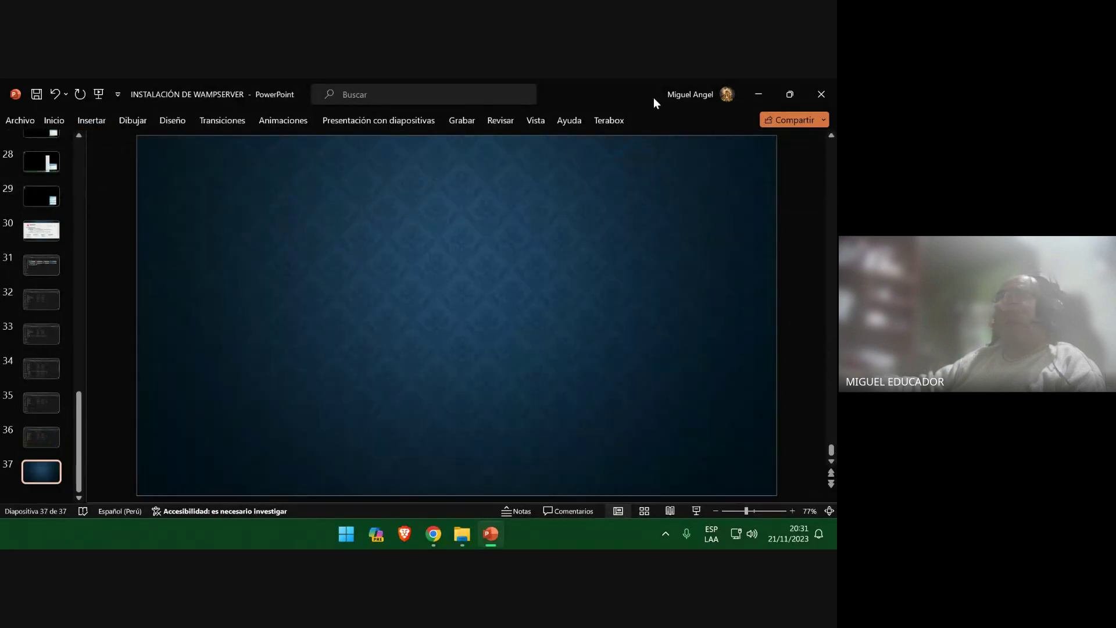
left_click(751, 94)
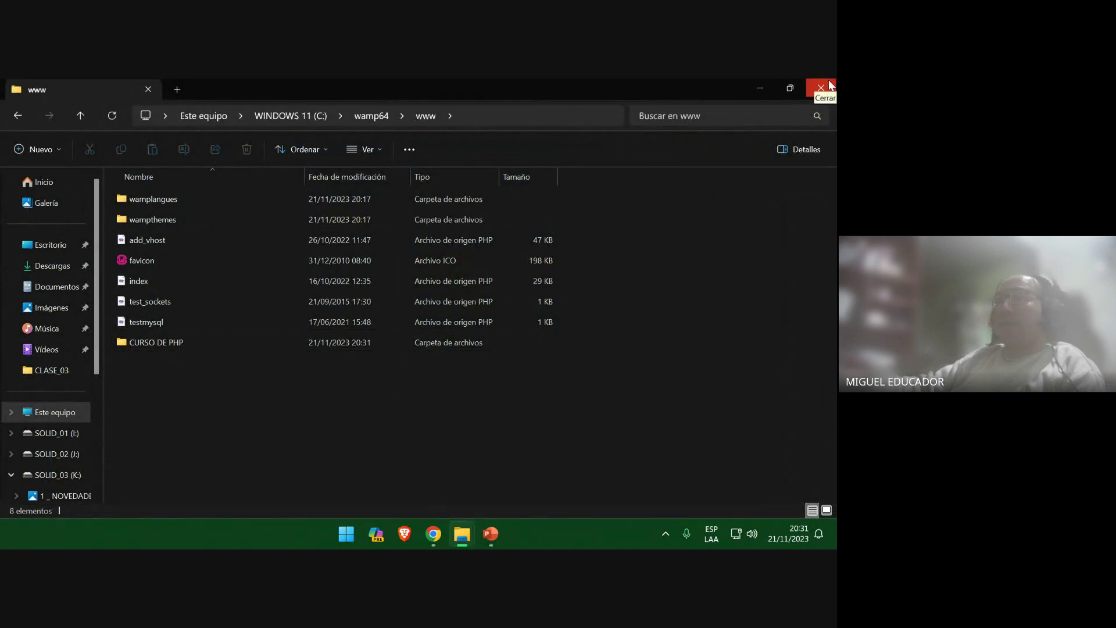
left_click(760, 87)
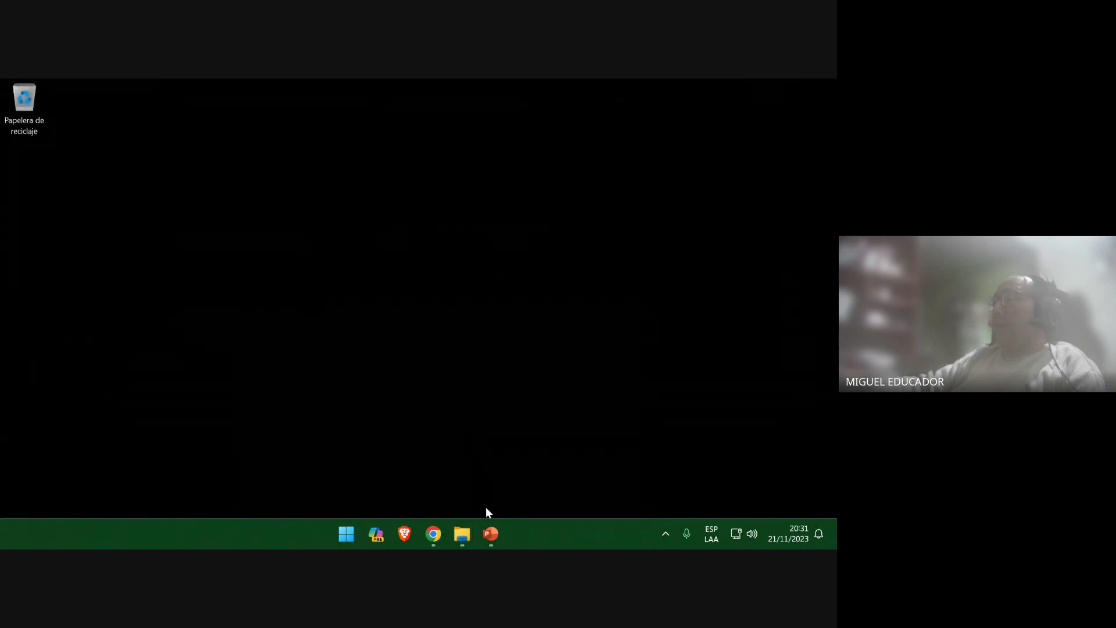
mouse_move(435, 535)
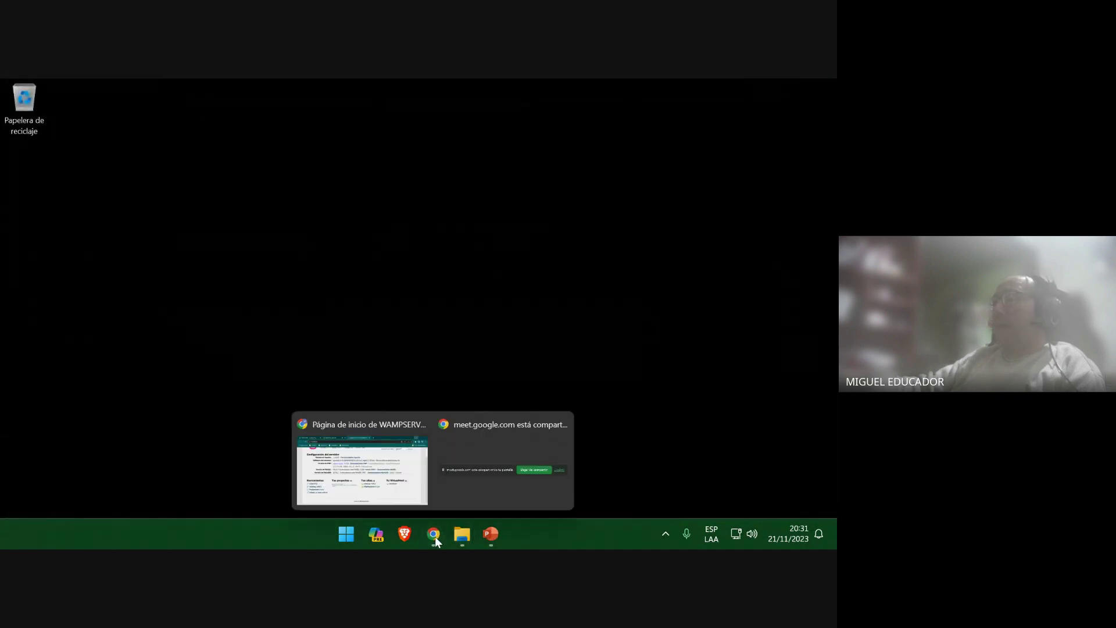
left_click(401, 485)
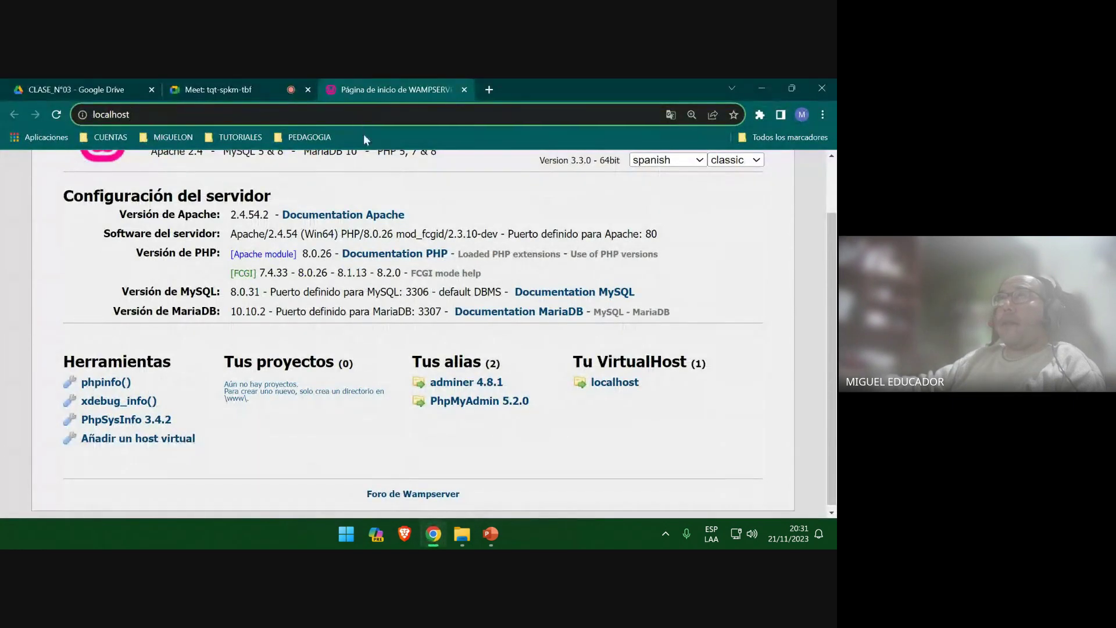
left_click(490, 533)
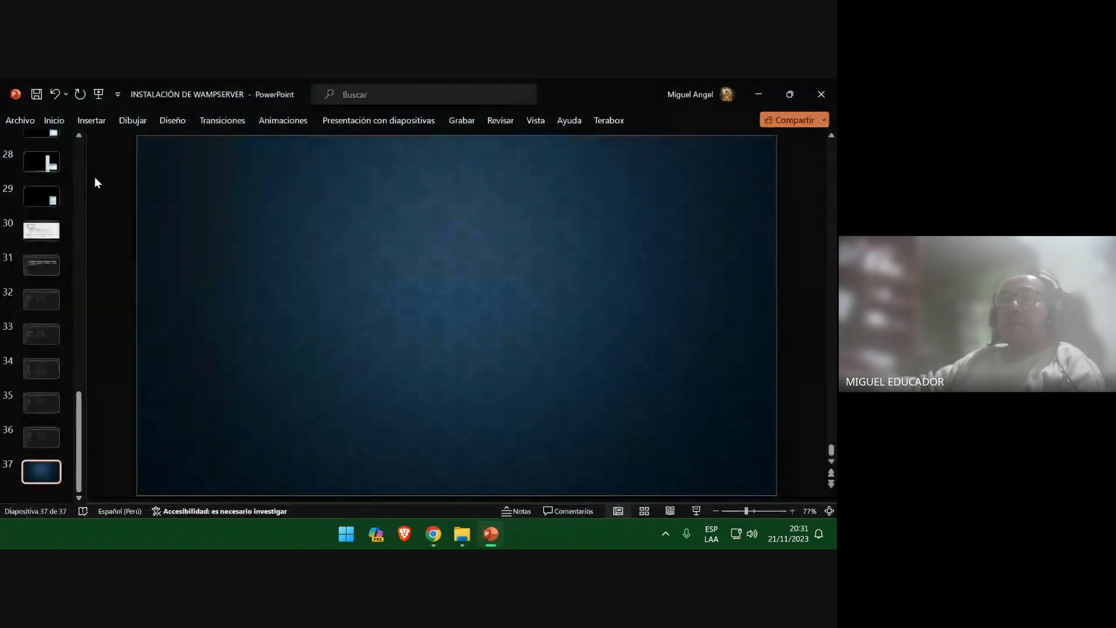
left_click(85, 119)
left_click(166, 146)
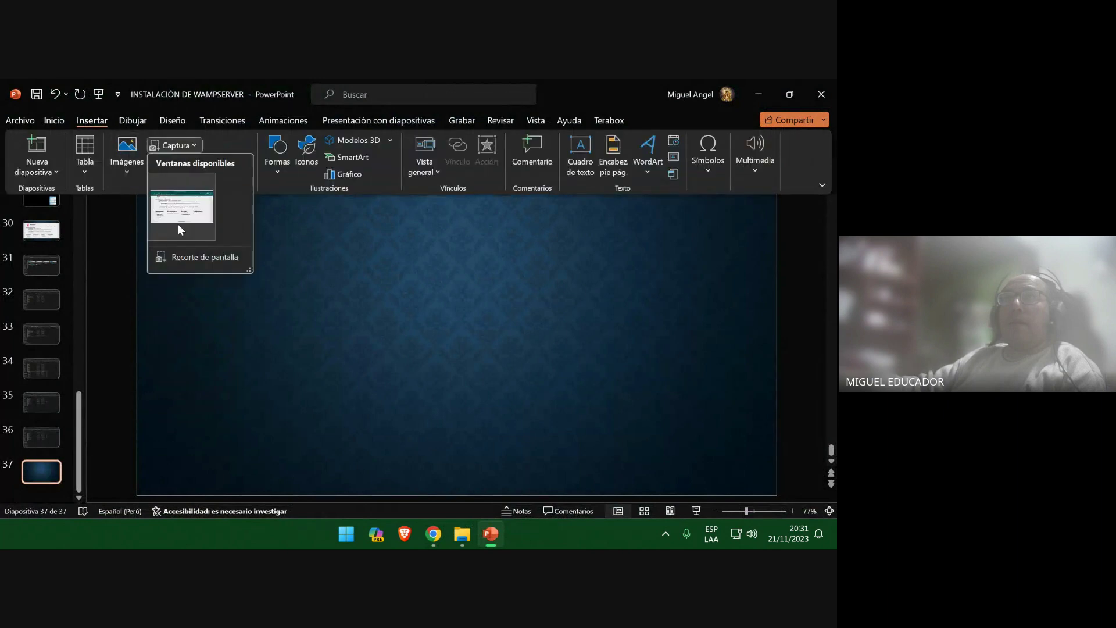
left_click(182, 258)
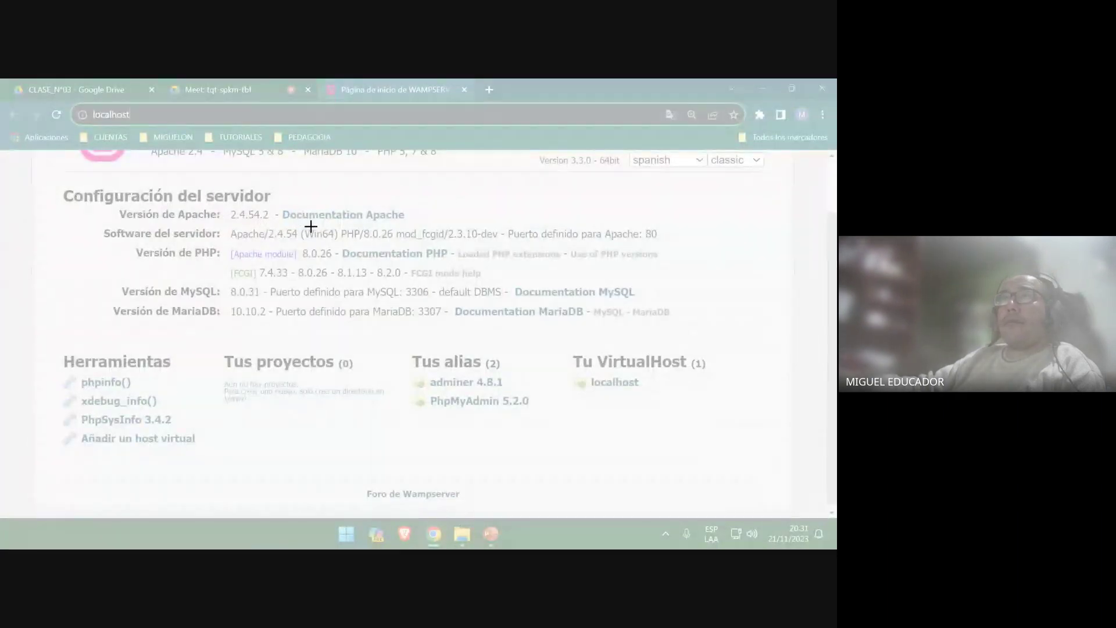
key("Escape")
key("Page_Up")
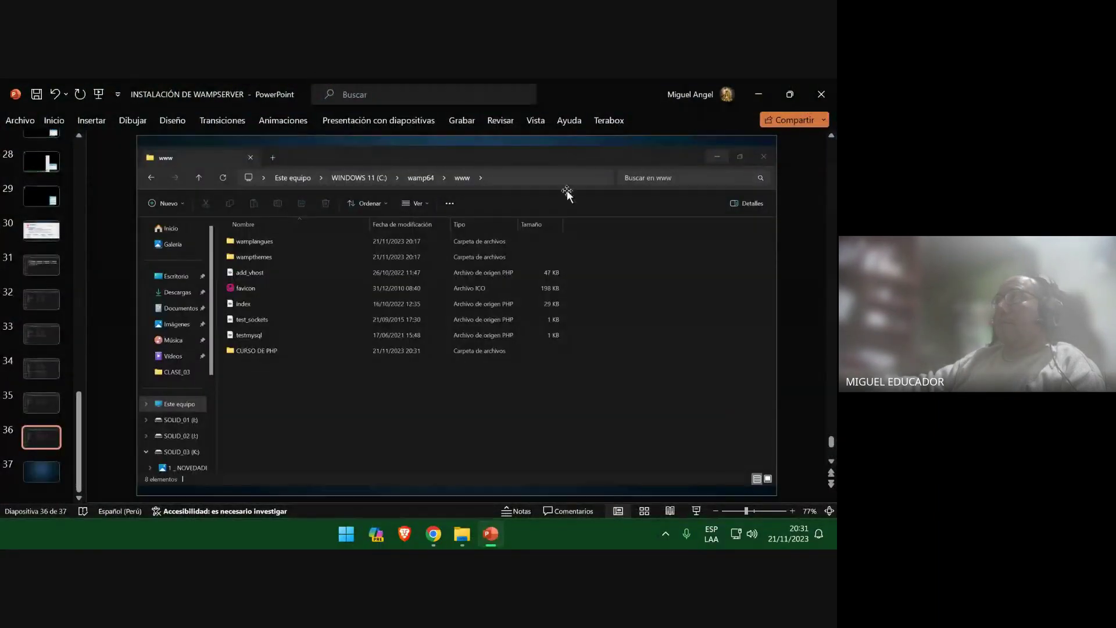
key("Page_Down")
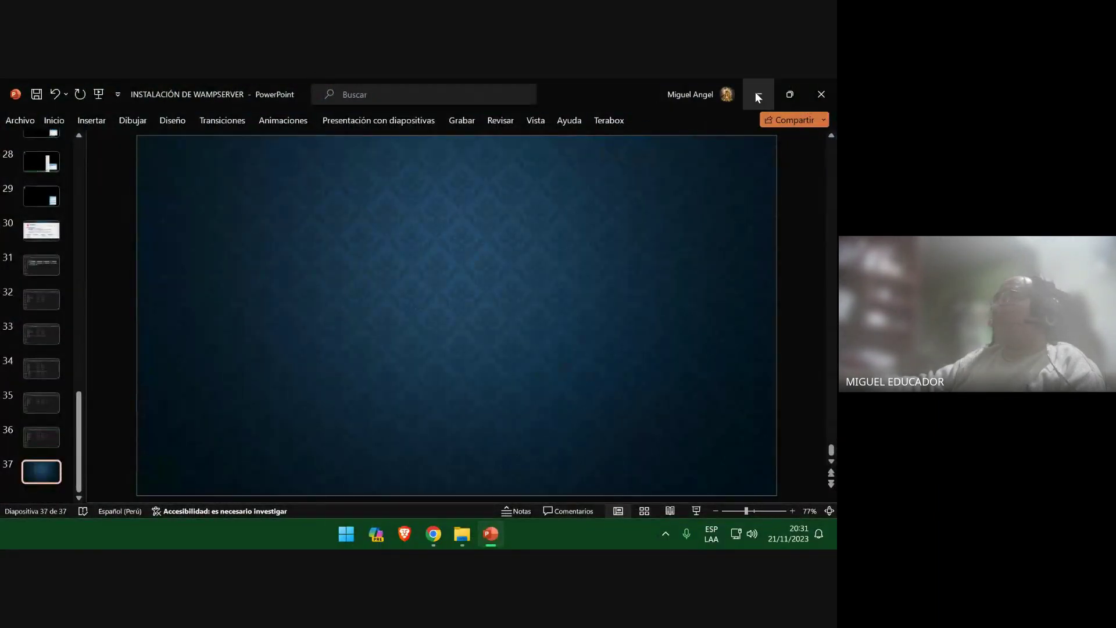
Show the Wampserver header on the localhost page in Chrome and insert a screen clipping of the page content on slide 37 in PowerPoint
left_click(758, 95)
left_click(831, 158)
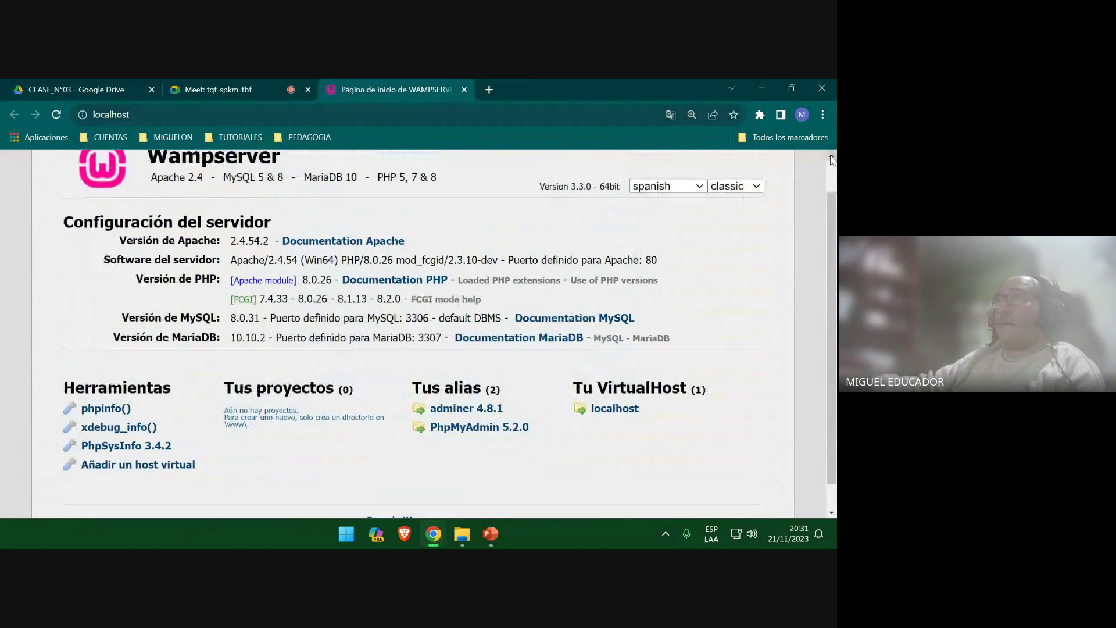
left_click(832, 158)
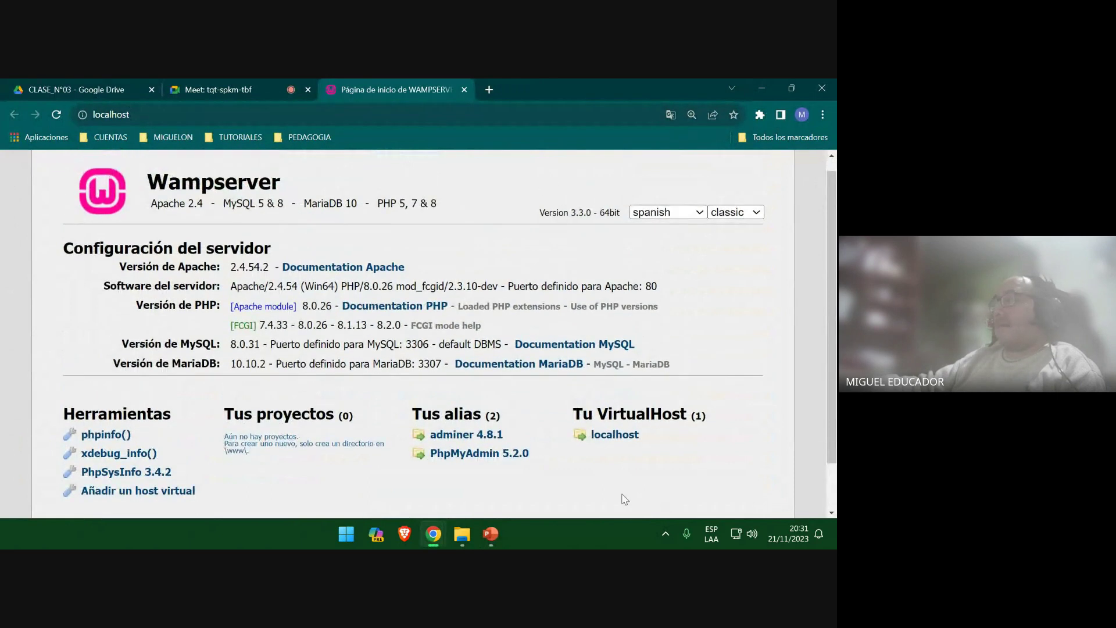
left_click(499, 530)
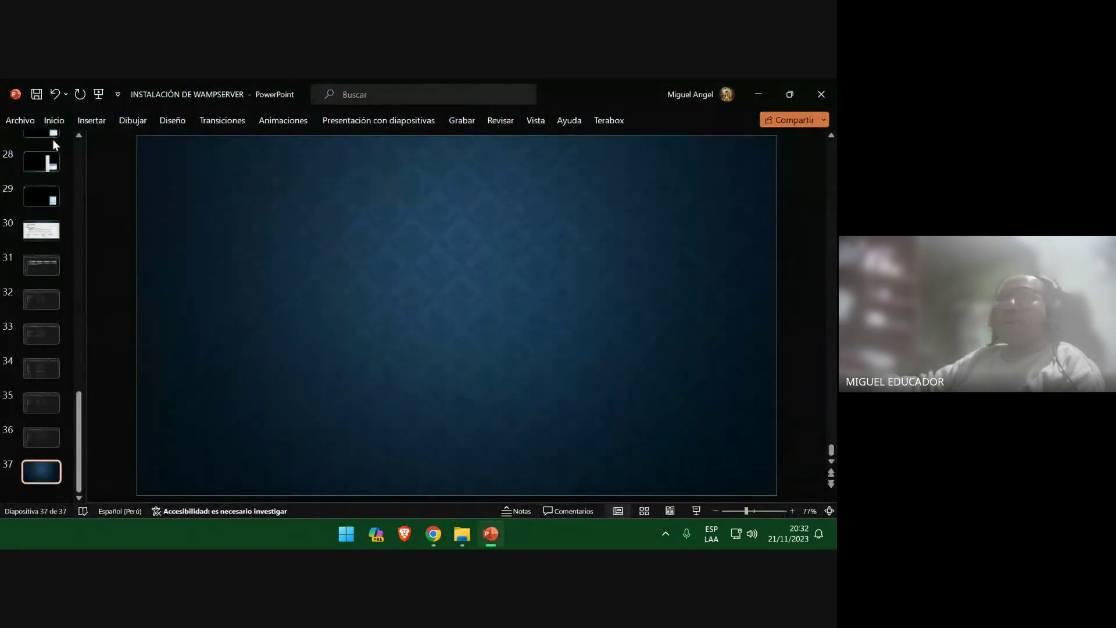
left_click(79, 124)
left_click(192, 146)
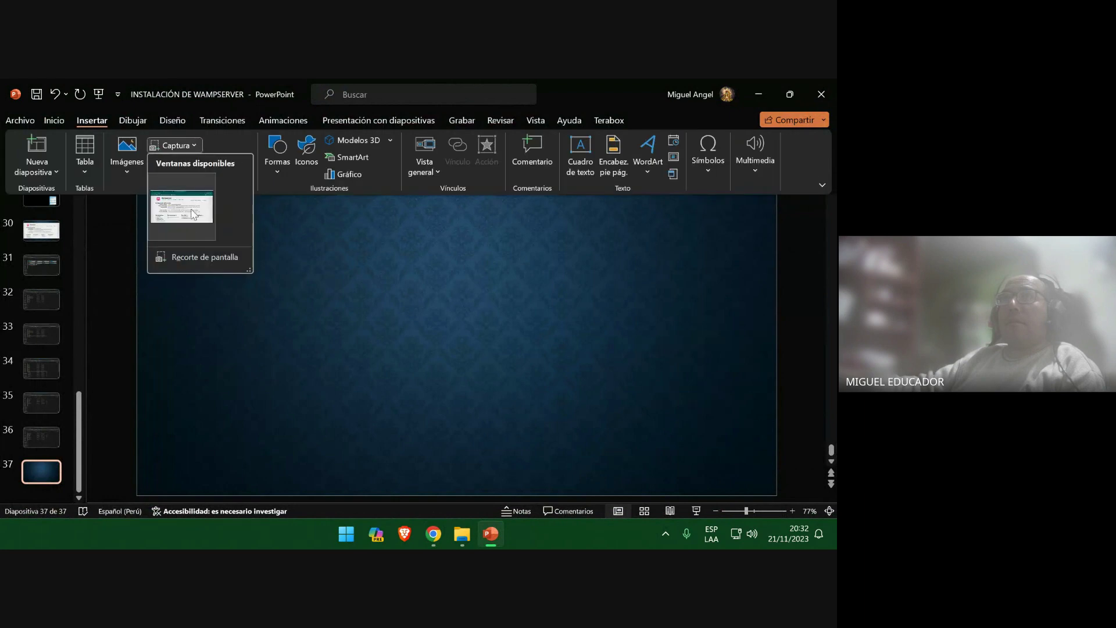
left_click(195, 256)
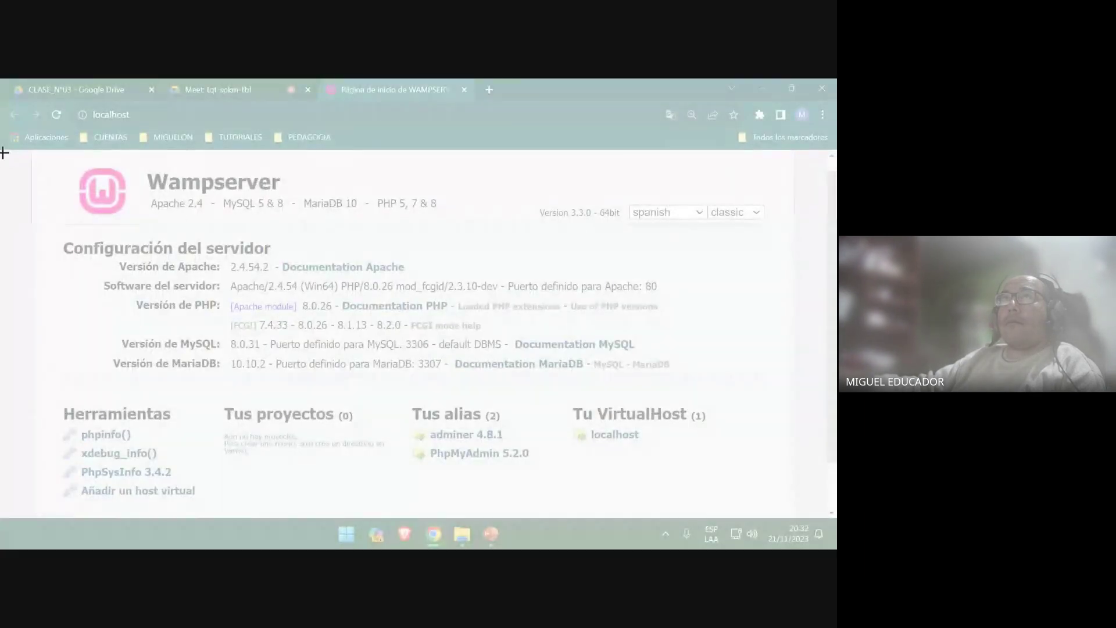
left_click_drag(5, 152, 835, 517)
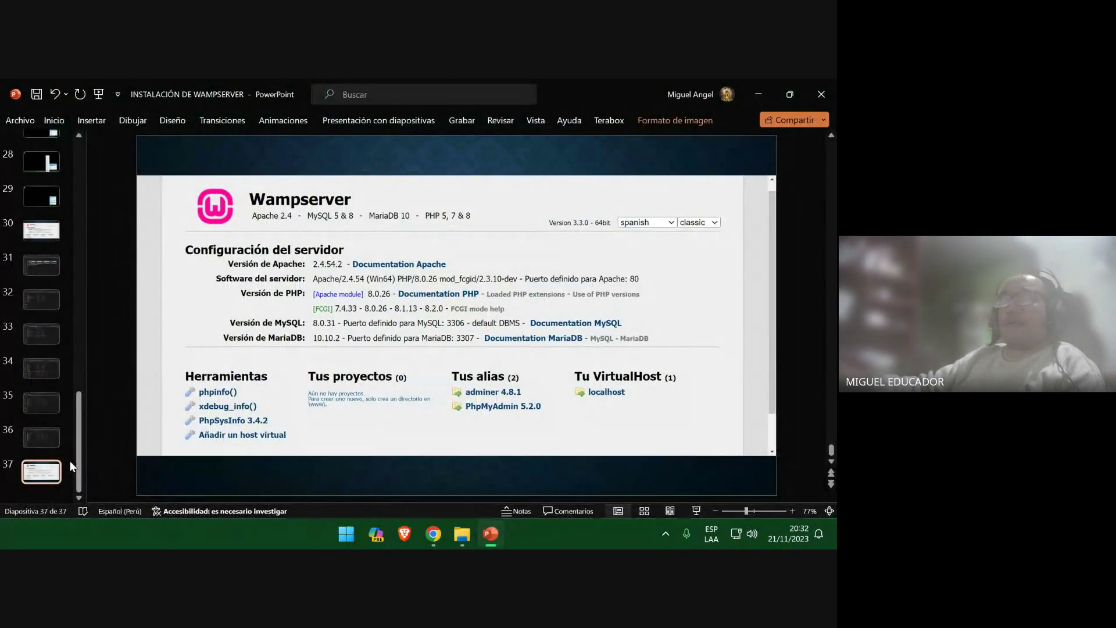
Add four blank slides after slide 37, select slide 38, and save the presentation
key("Return")
key("Return")
key("Return")
key("Return")
left_click(35, 368)
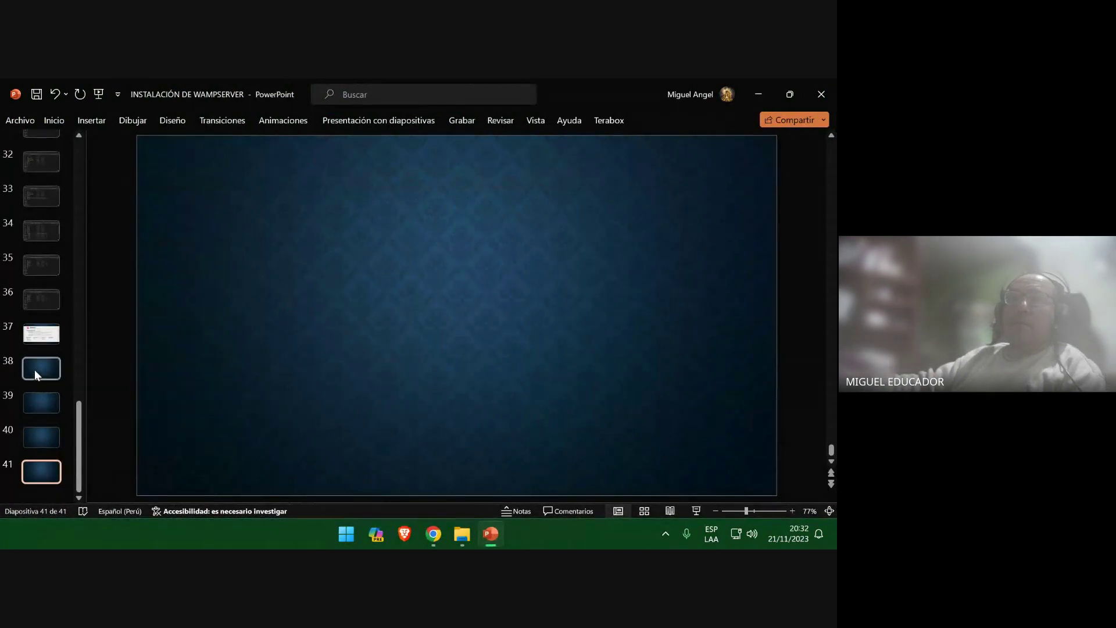
left_click(36, 94)
Switch to Chrome and reload the WampServer home page by entering localhost\ as the address
left_click(755, 95)
left_click(275, 114)
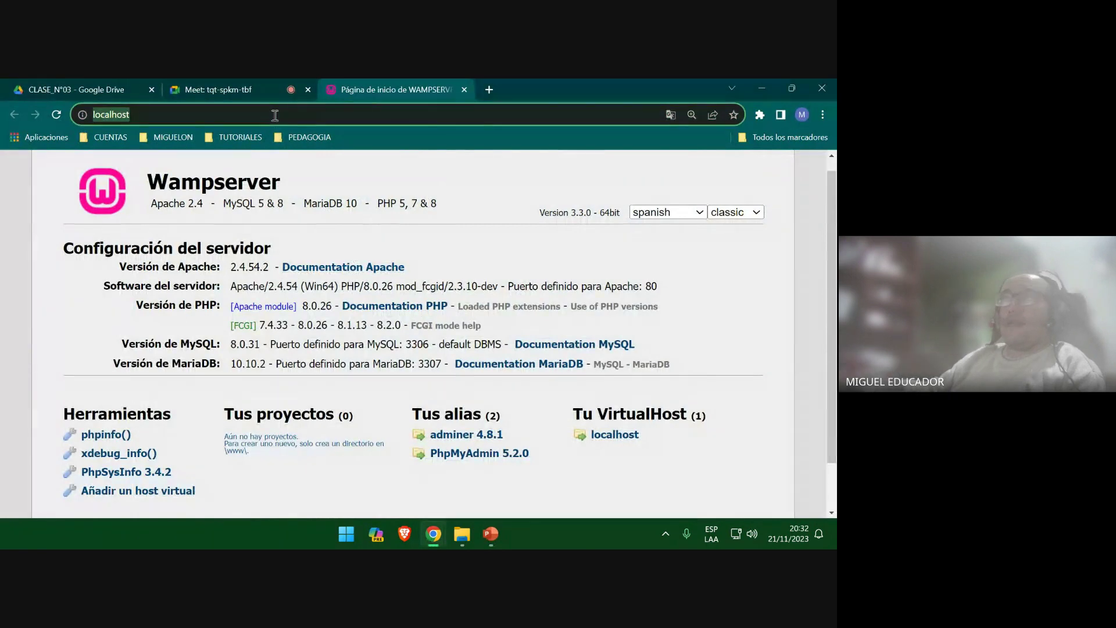
type("localhost/")
key("BackSpace")
type("\\")
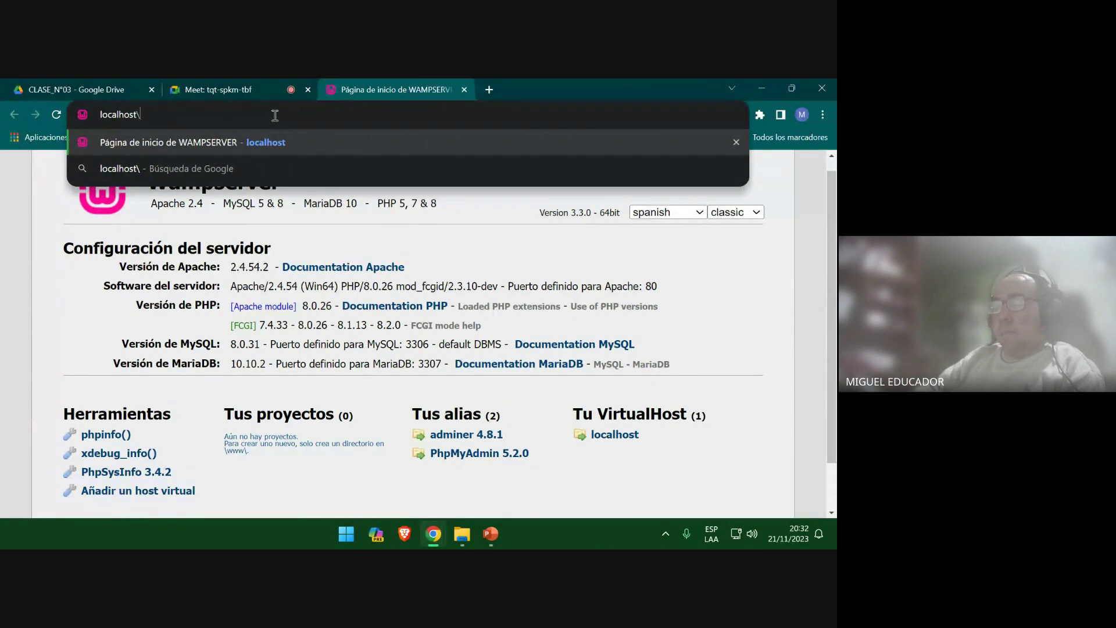
type("G")
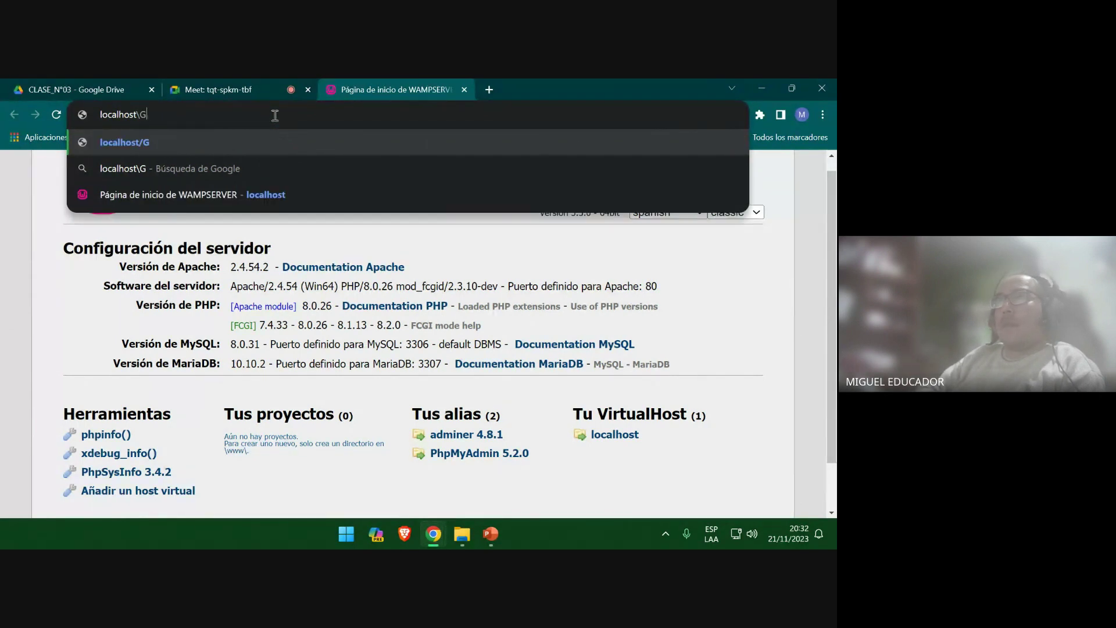
key("BackSpace")
key("BackSpace")
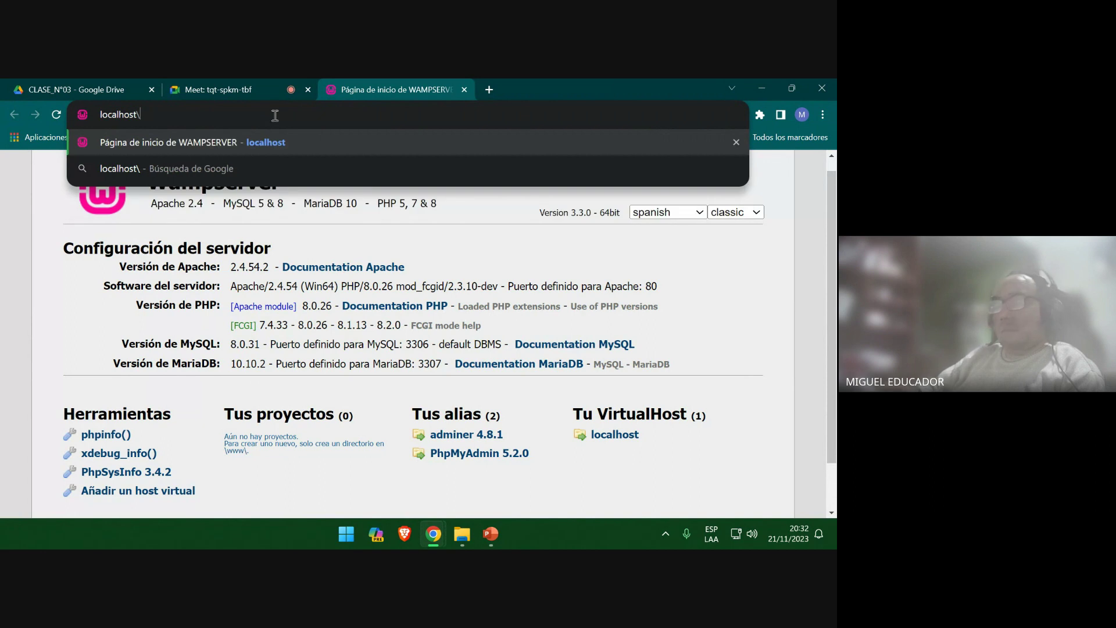
key("Return")
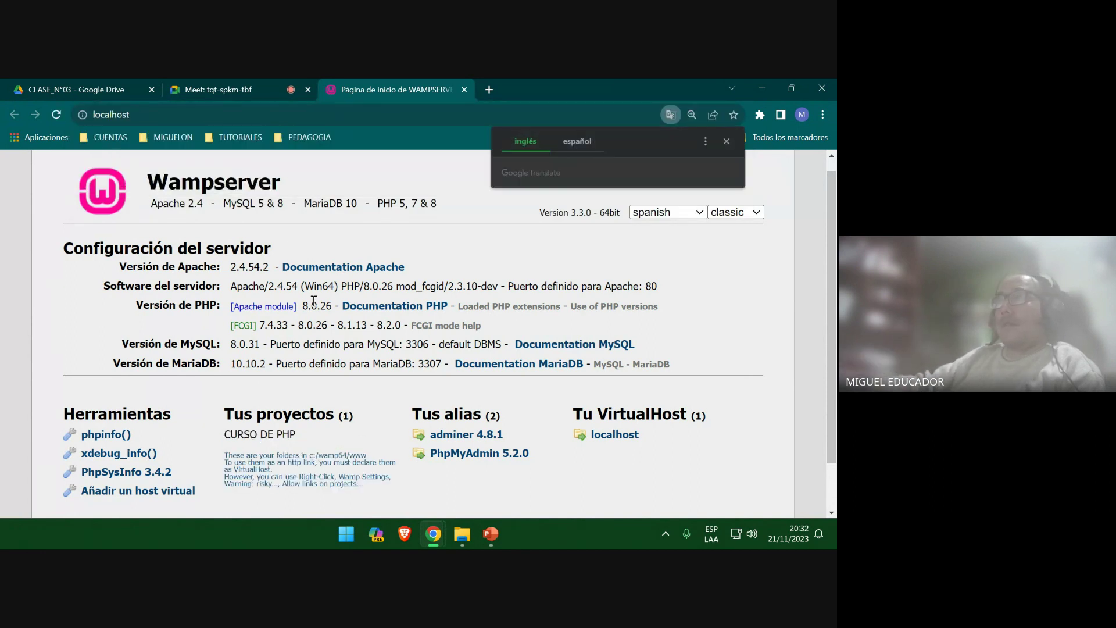
left_click(193, 121)
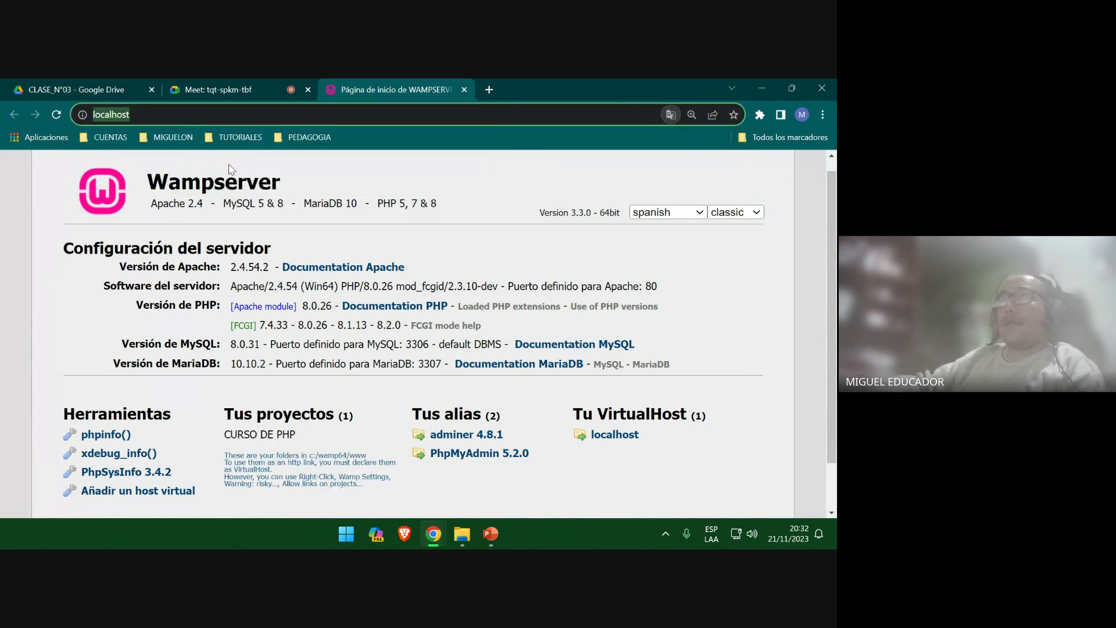
Switch to PowerPoint and delete the www folder screenshot from slide 36
mouse_move(464, 535)
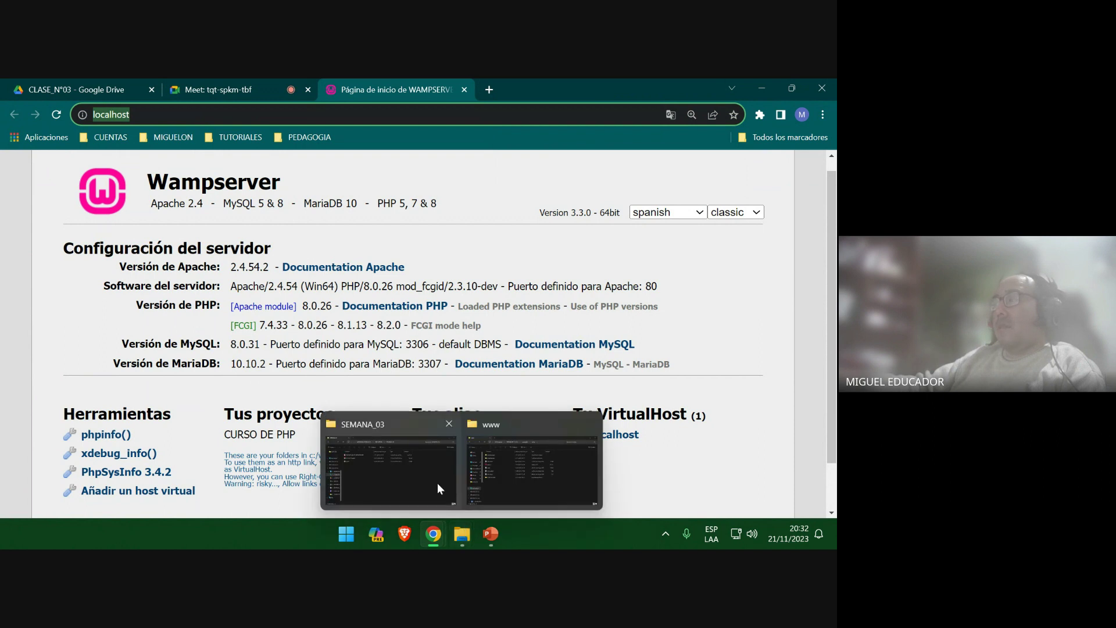
left_click(490, 533)
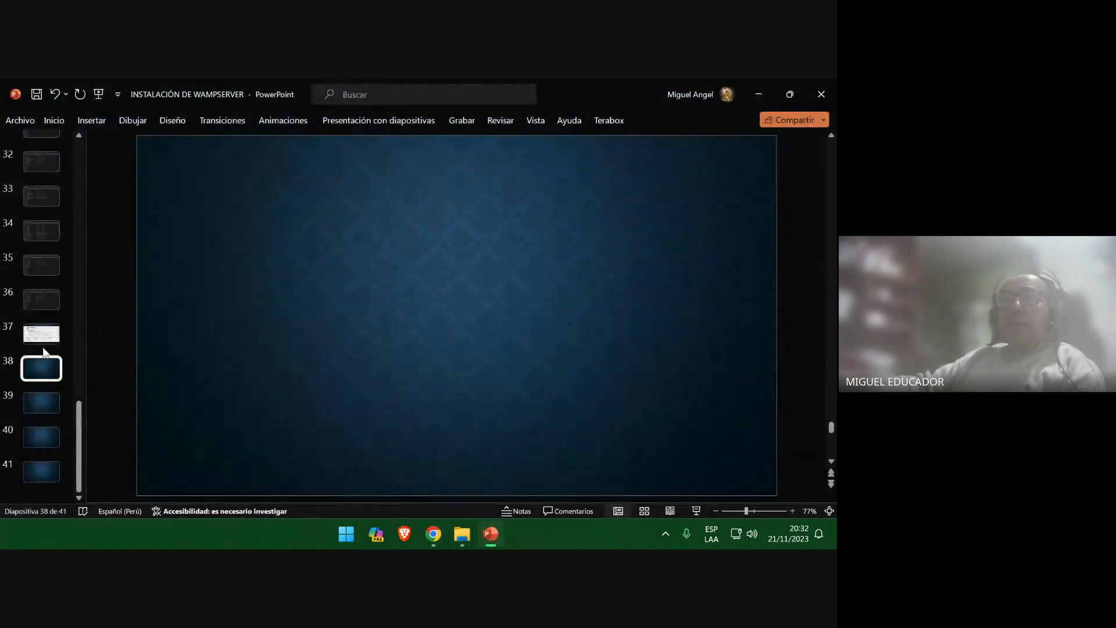
left_click(33, 302)
left_click(400, 302)
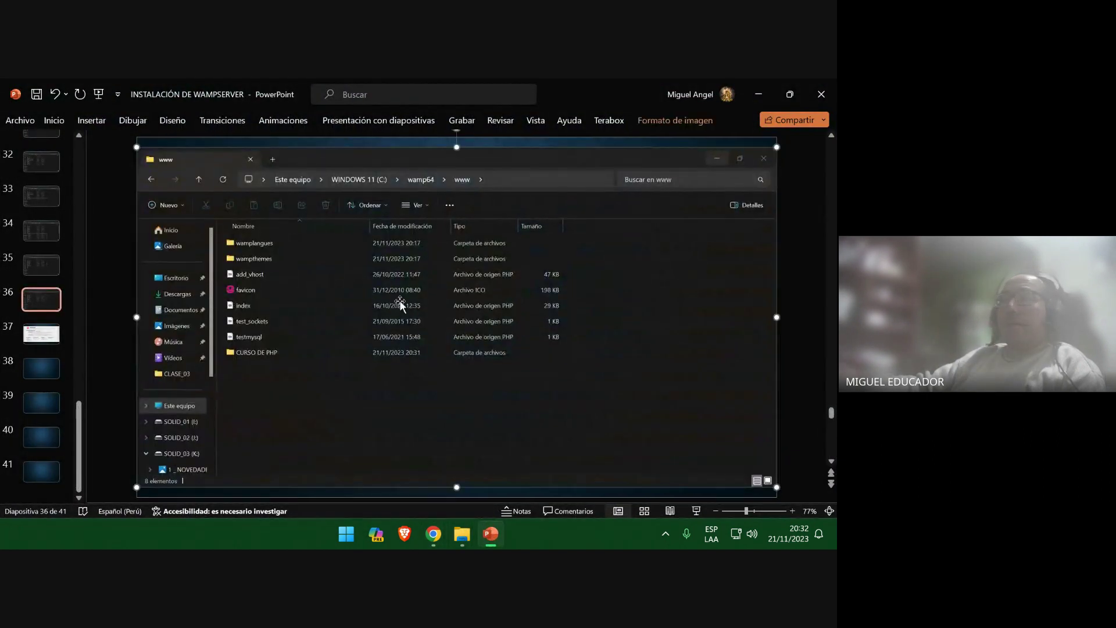
key("Delete")
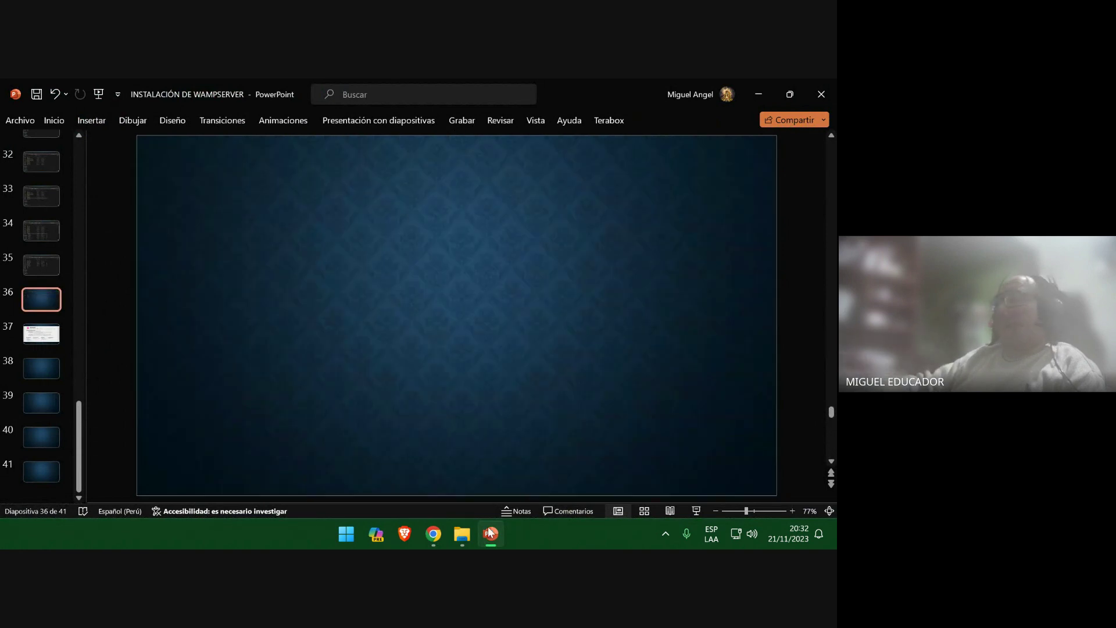
mouse_move(462, 533)
left_click(400, 480)
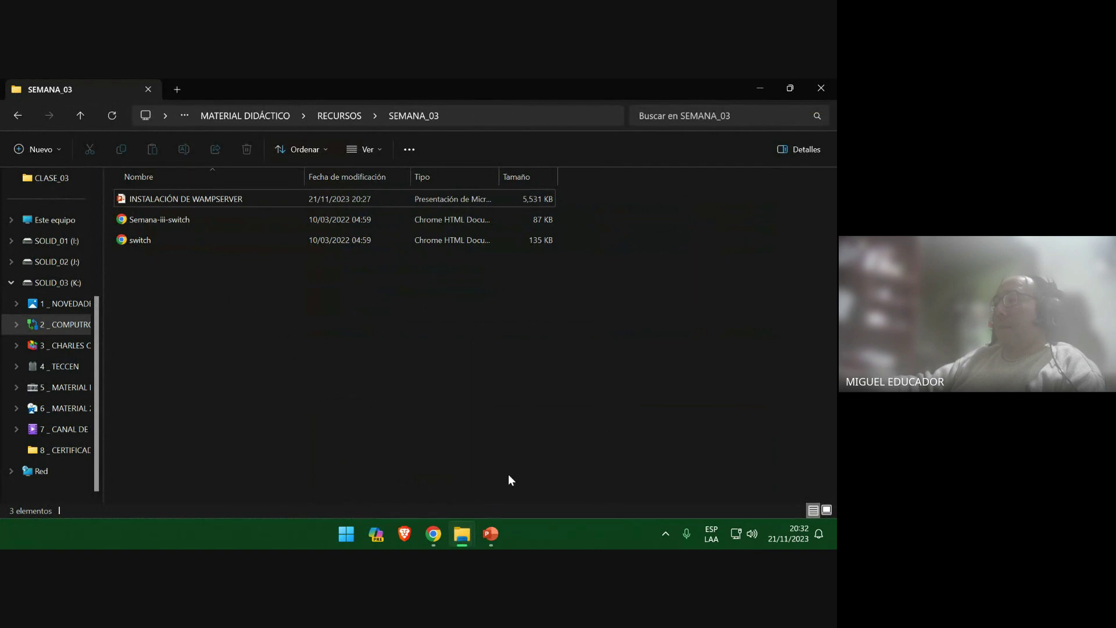
left_click(767, 86)
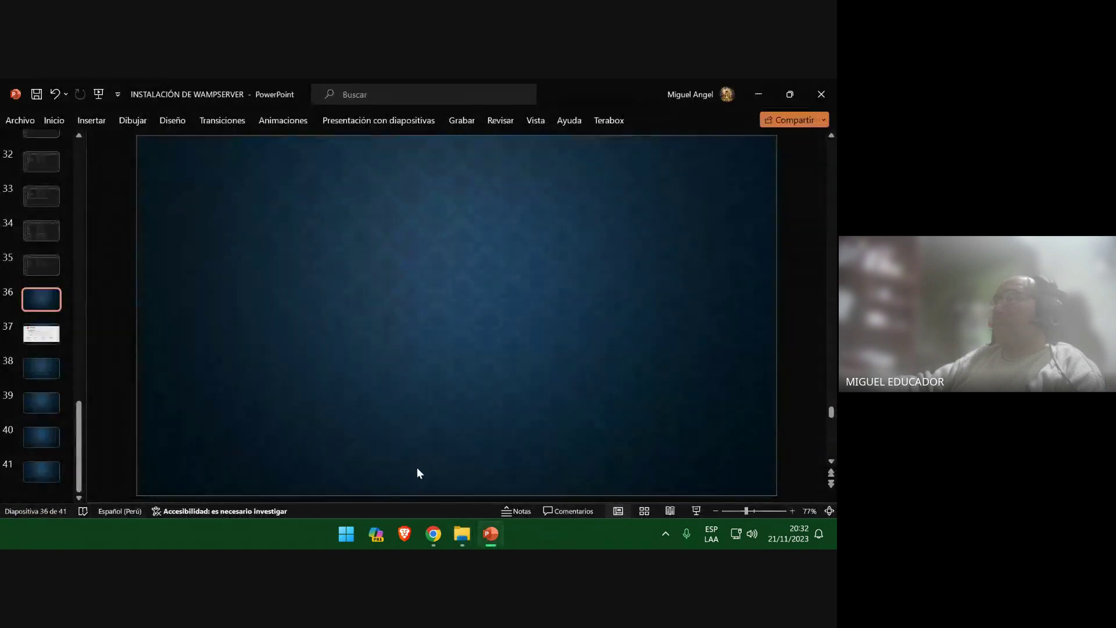
Switch to the www window in File Explorer and rename the CURSO DE PHP folder as CURSO_PHP
mouse_move(457, 533)
left_click(478, 473)
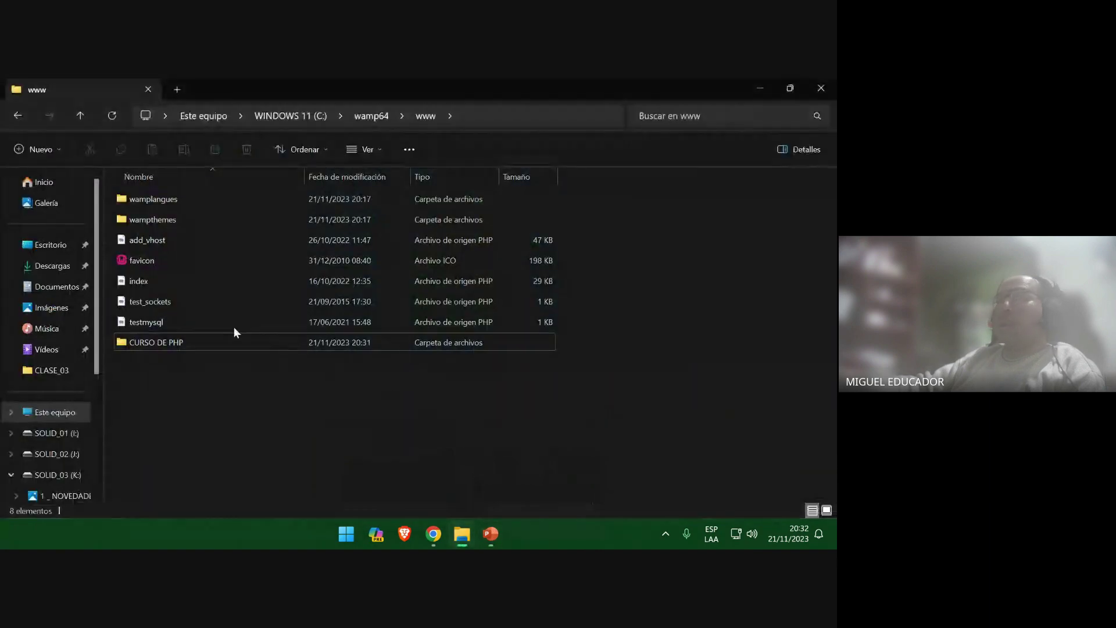
left_click(184, 341)
key("F2")
double_click(177, 342)
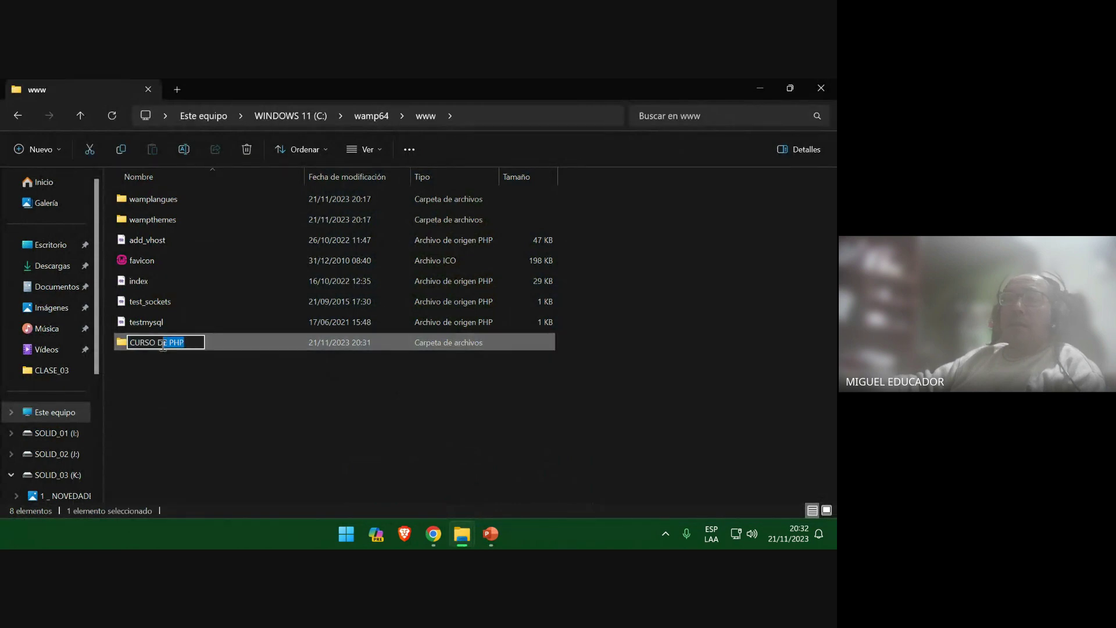
type("_")
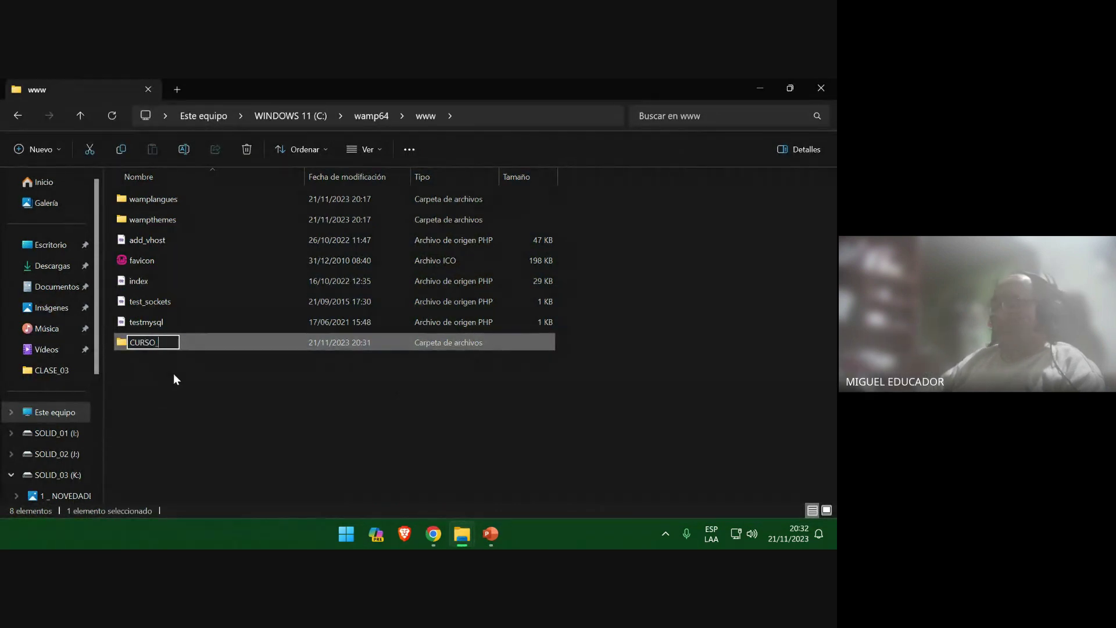
type("PHP")
key("Return")
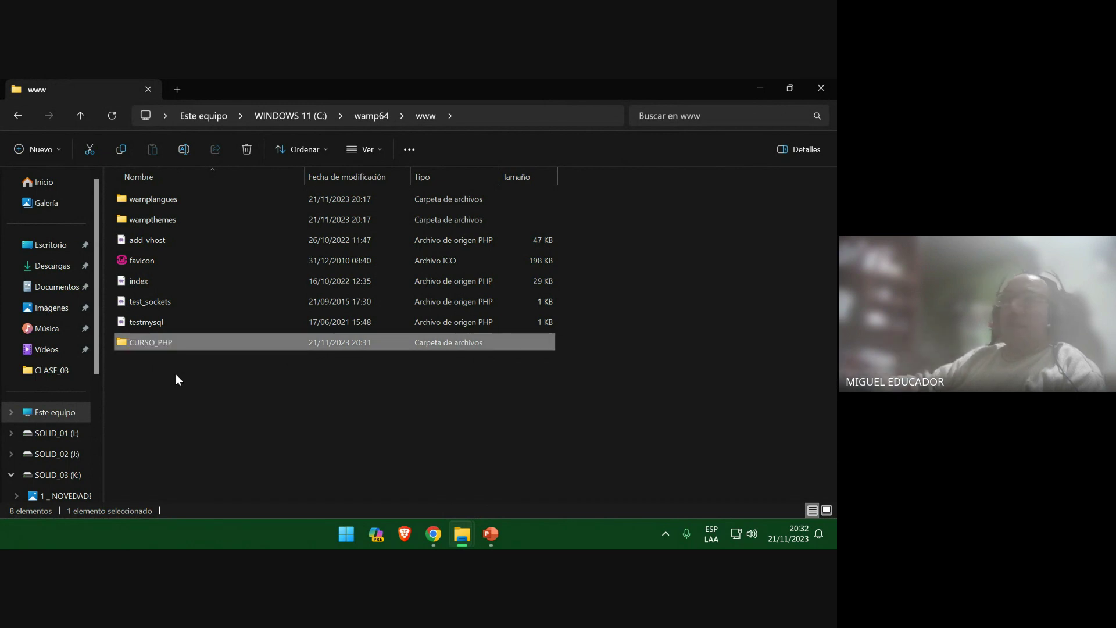
Switch to PowerPoint and insert a screenshot of the www window with the CURSO_PHP folder on slide 36
left_click(490, 533)
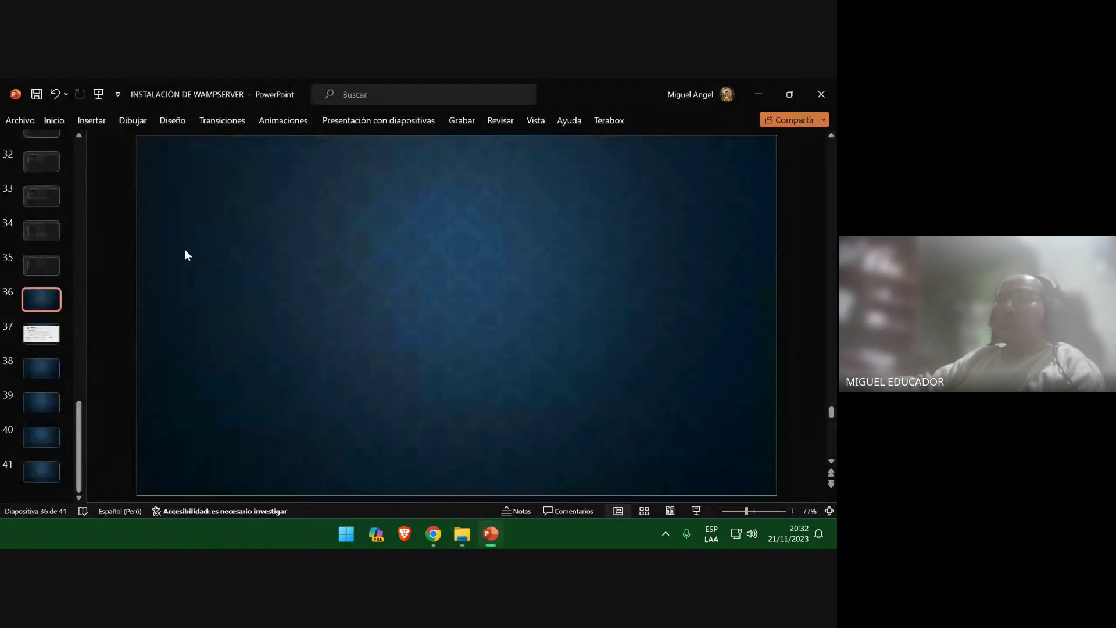
left_click(98, 122)
left_click(169, 146)
left_click(182, 203)
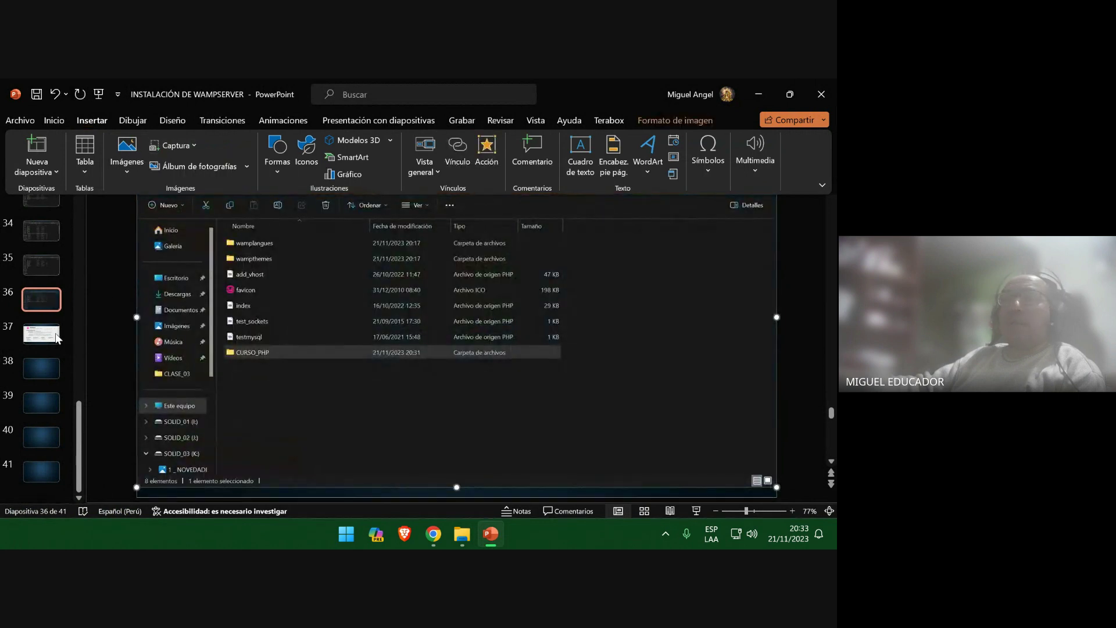
Select slide 38, save the presentation, and minimize PowerPoint and File Explorer to bring up Chrome
left_click(56, 338)
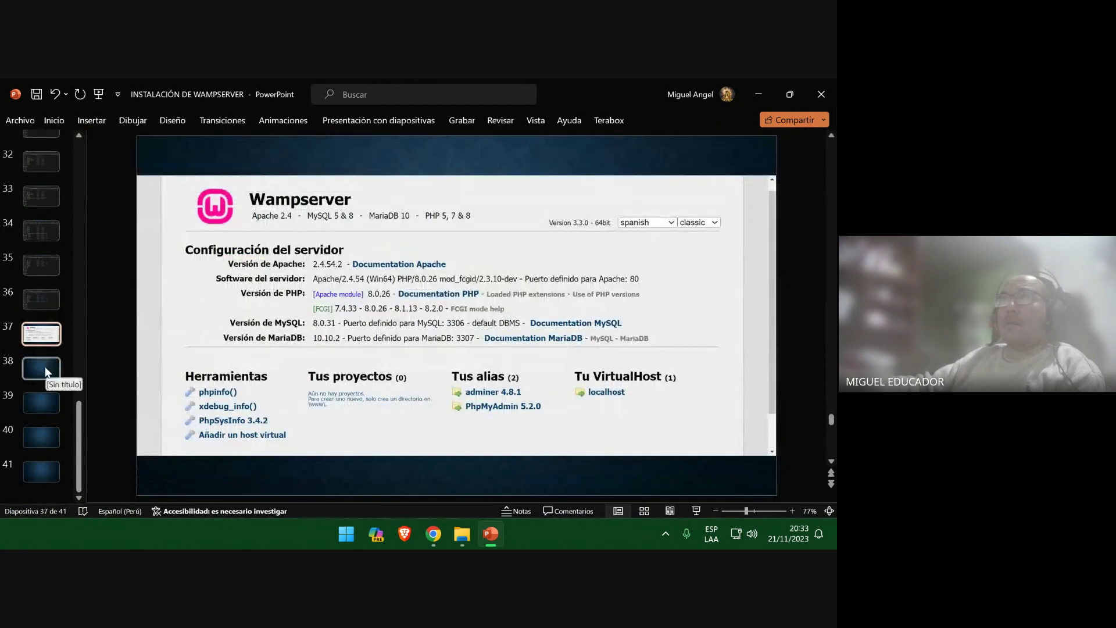
left_click(48, 372)
left_click(37, 93)
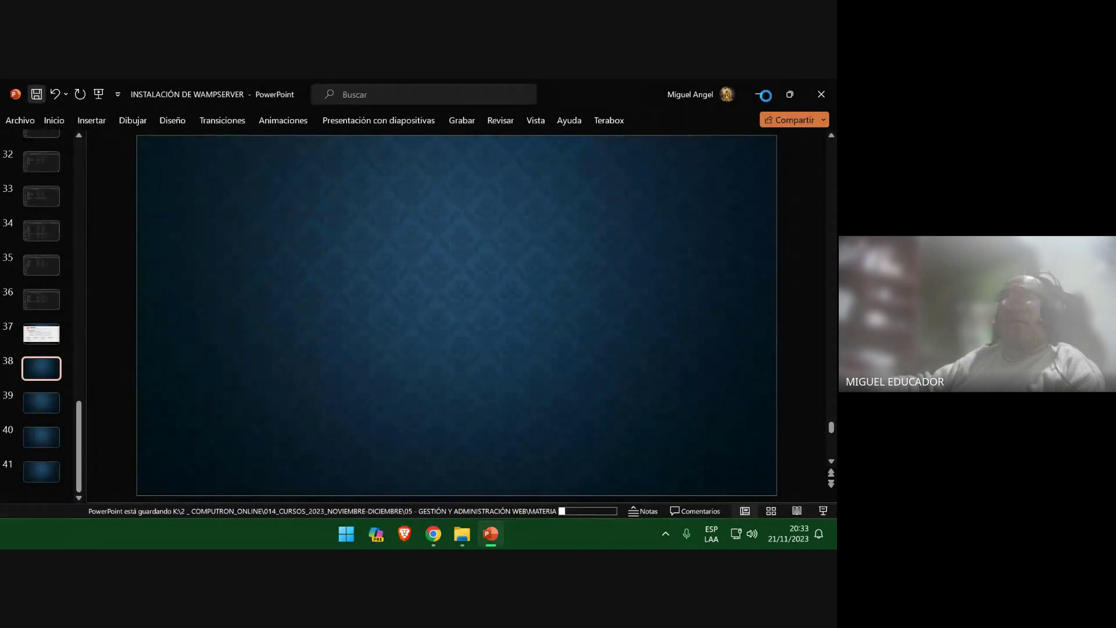
left_click(759, 94)
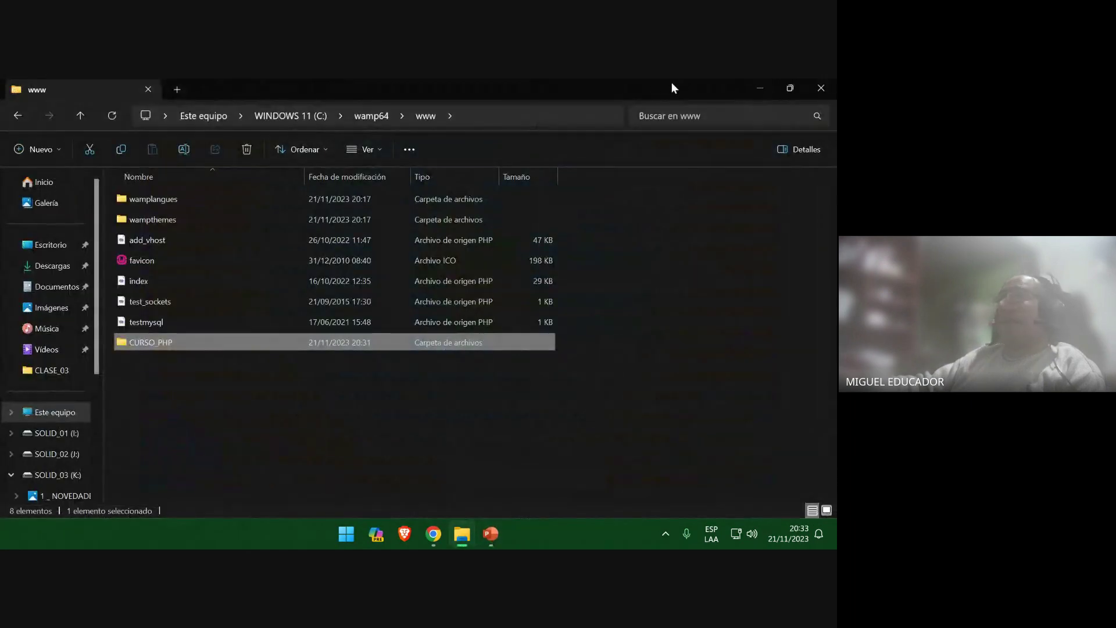
left_click(755, 88)
Open the project folder in the browser at localhost\CURSO_PHP
left_click(377, 119)
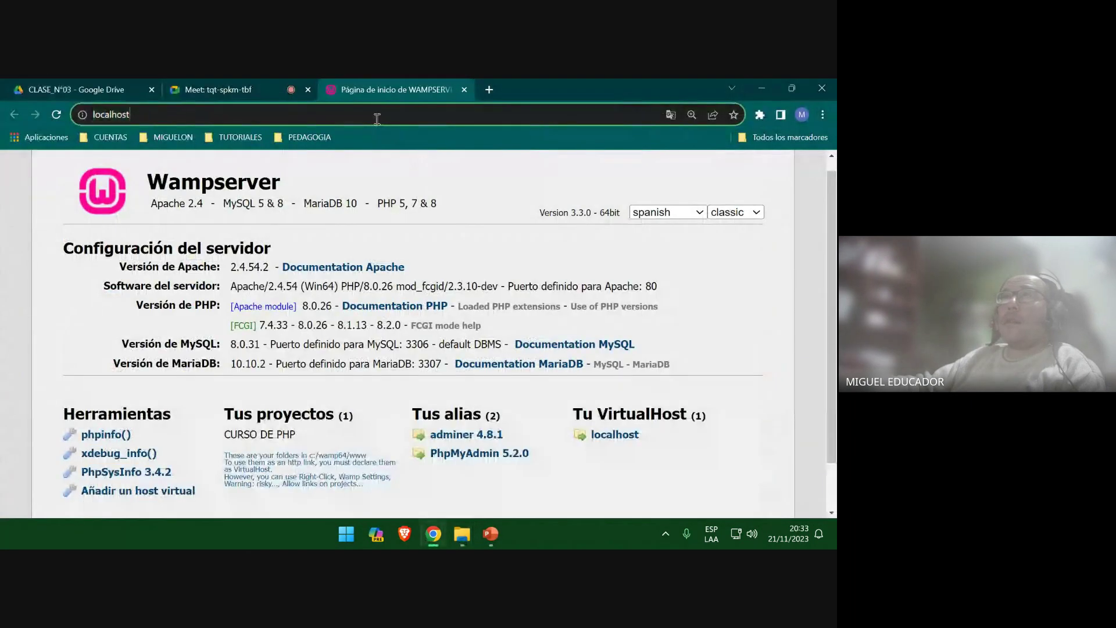
type("\\")
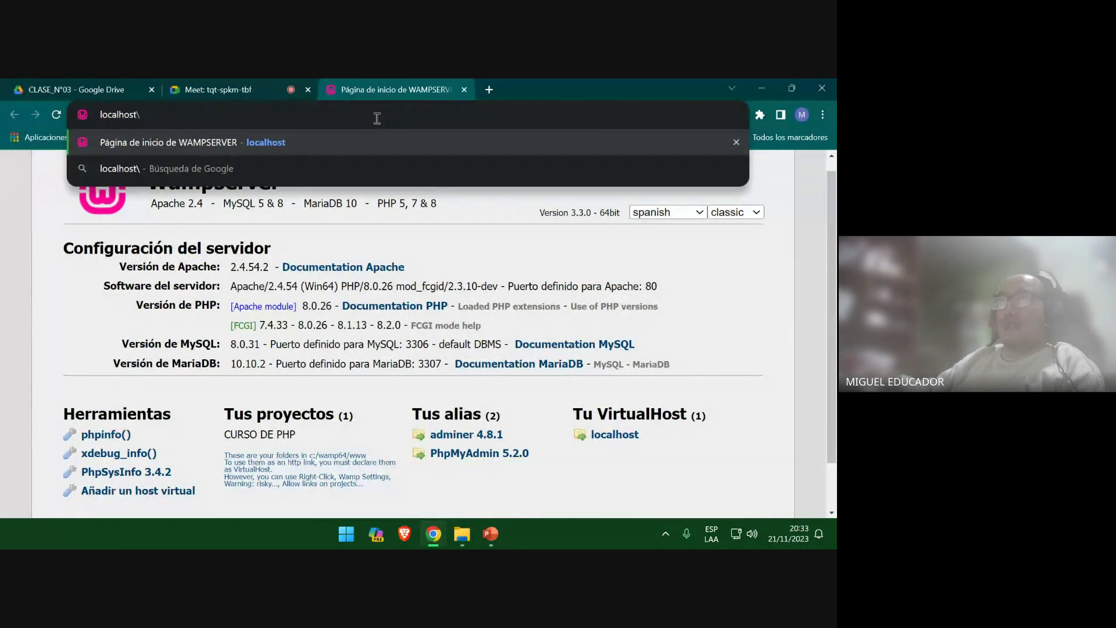
type("CURSO")
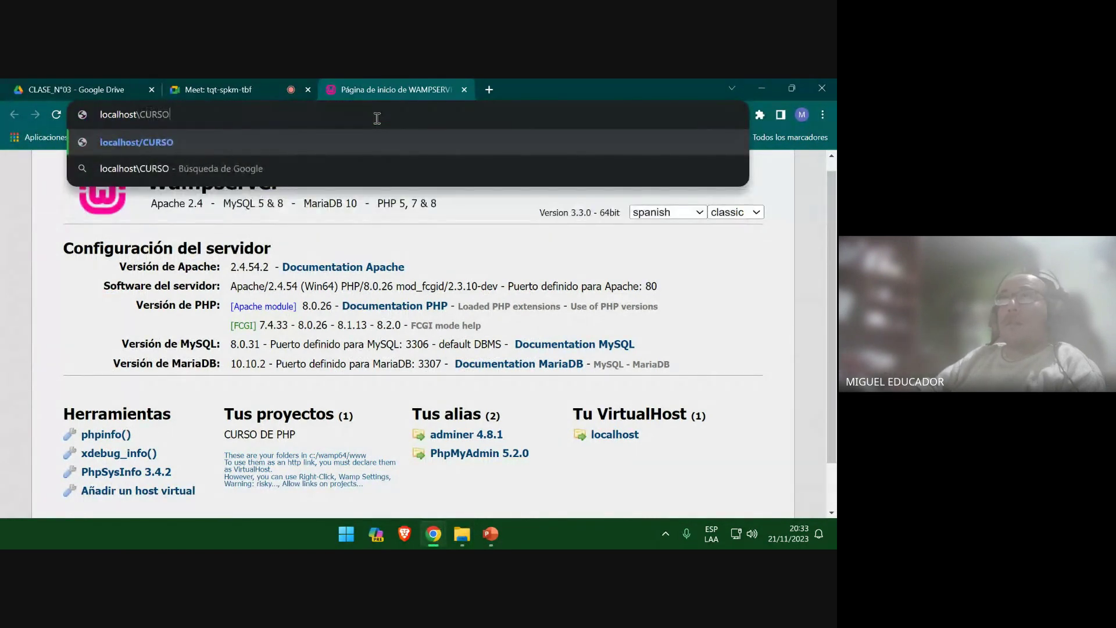
type("_PHP")
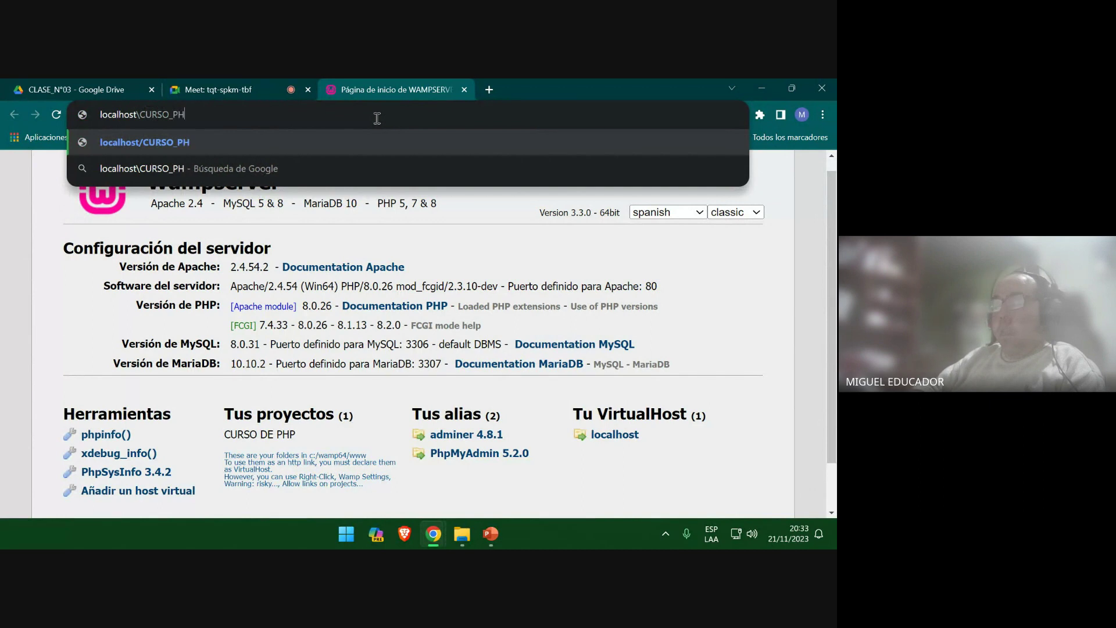
key("Return")
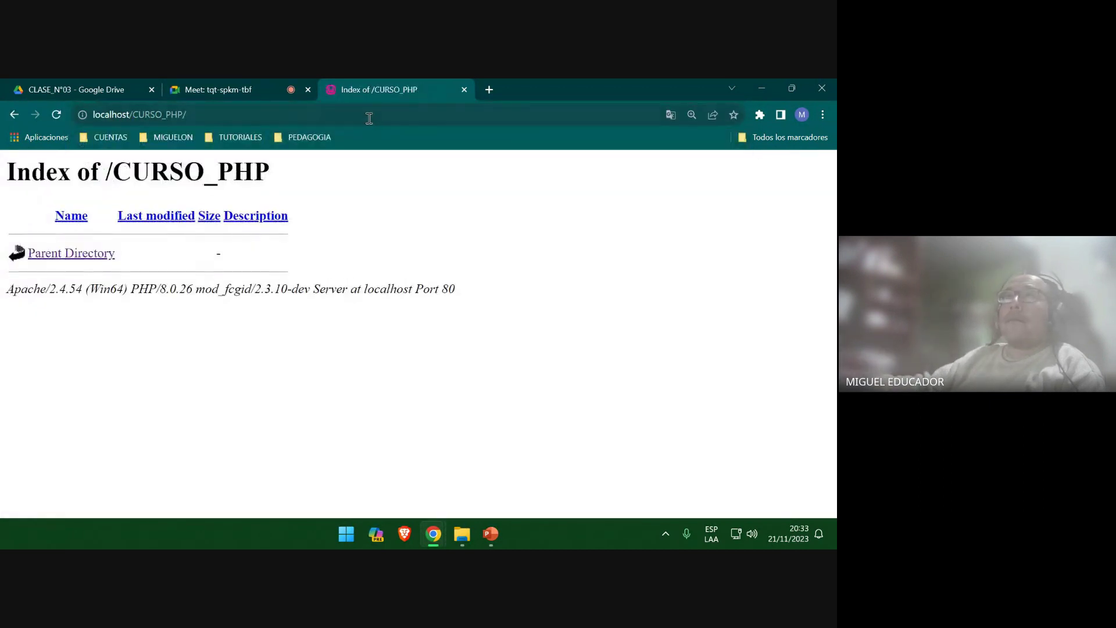
Return to the WampServer home page and enter localhost\CURSO_PHP as the address without loading it
left_click(14, 115)
left_click(159, 113)
left_click(159, 114)
type("\\")
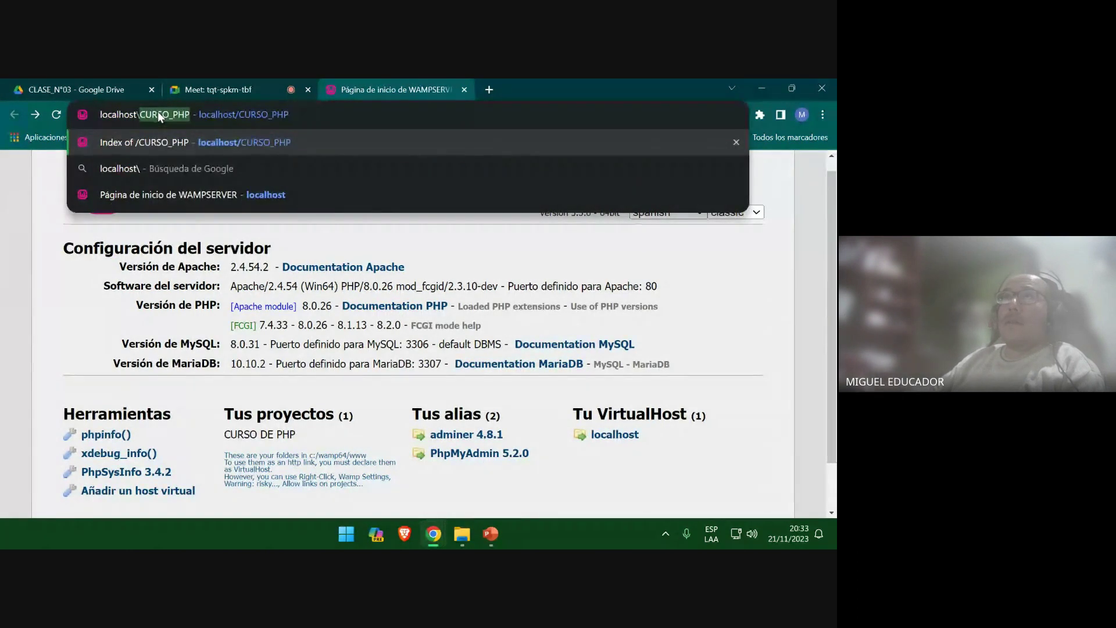
key("Right")
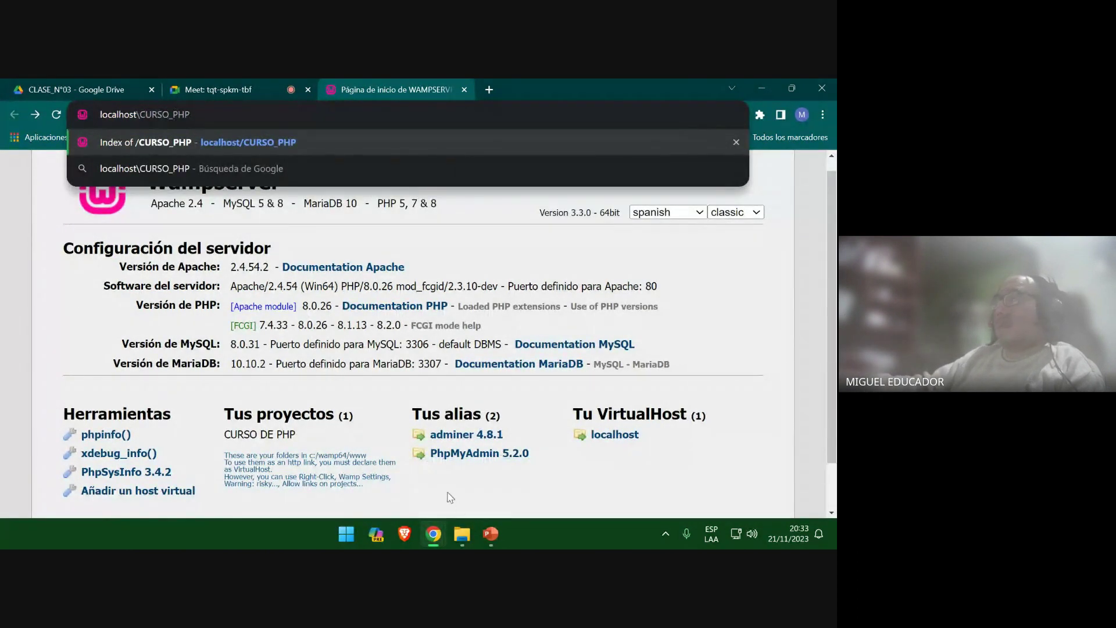
Switch to PowerPoint and insert on slide 38 a screen clipping of the Chrome address bar, bookmarks and WampServer page
left_click(493, 532)
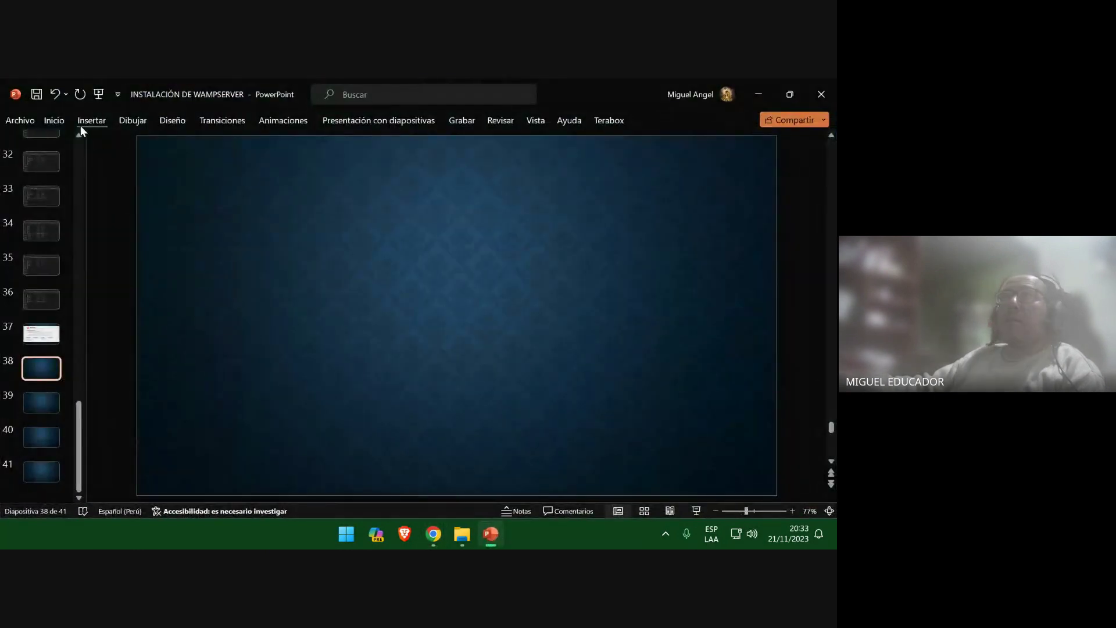
left_click(96, 121)
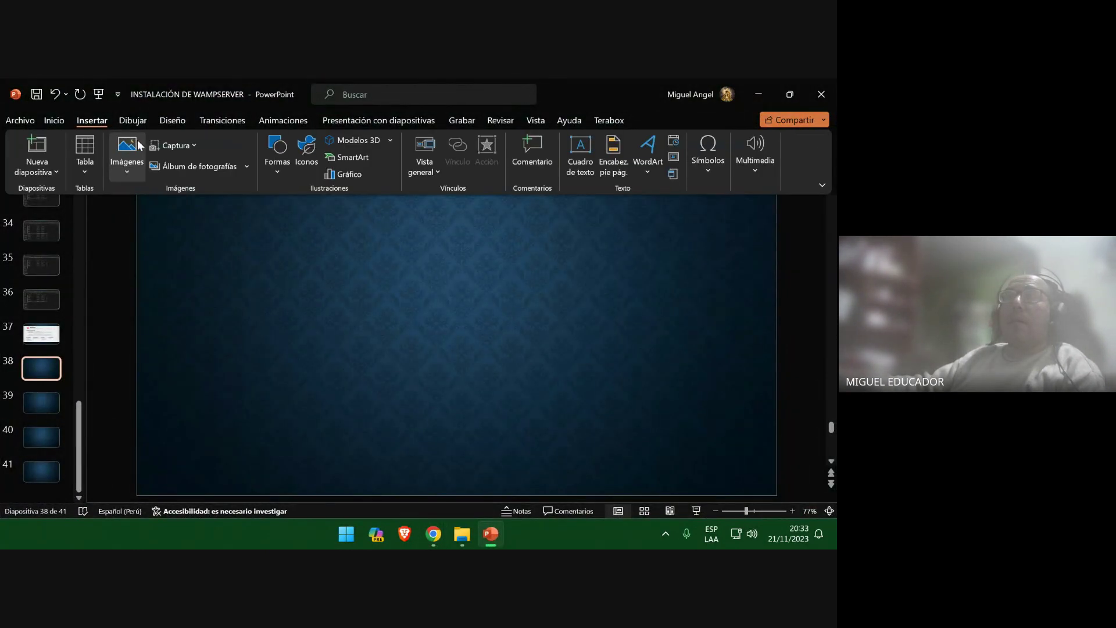
left_click(168, 146)
left_click(199, 257)
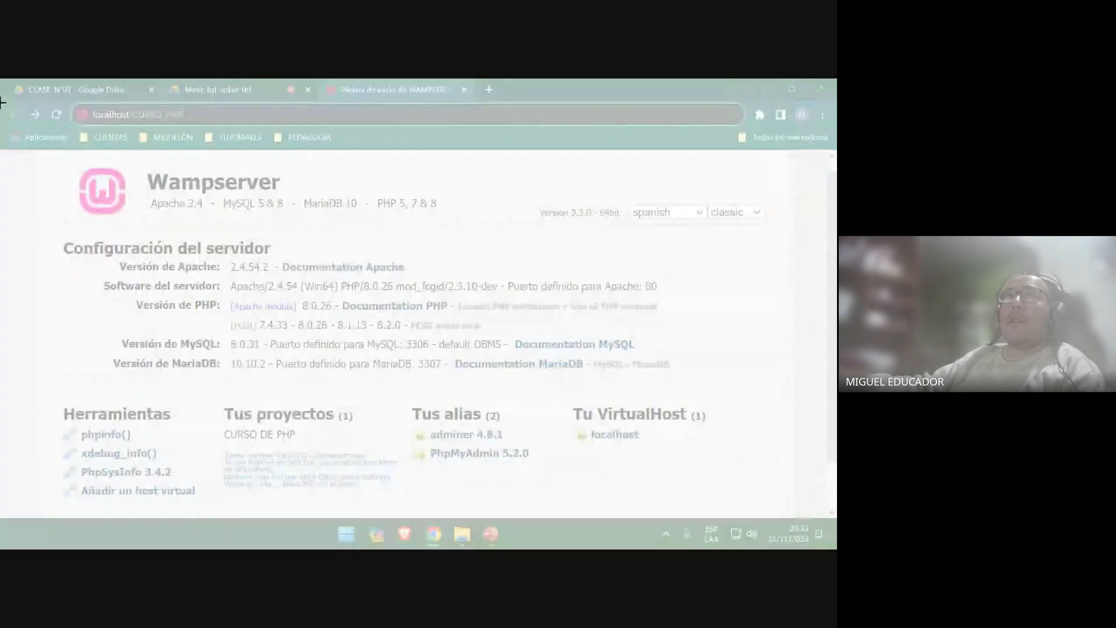
left_click_drag(8, 105, 833, 521)
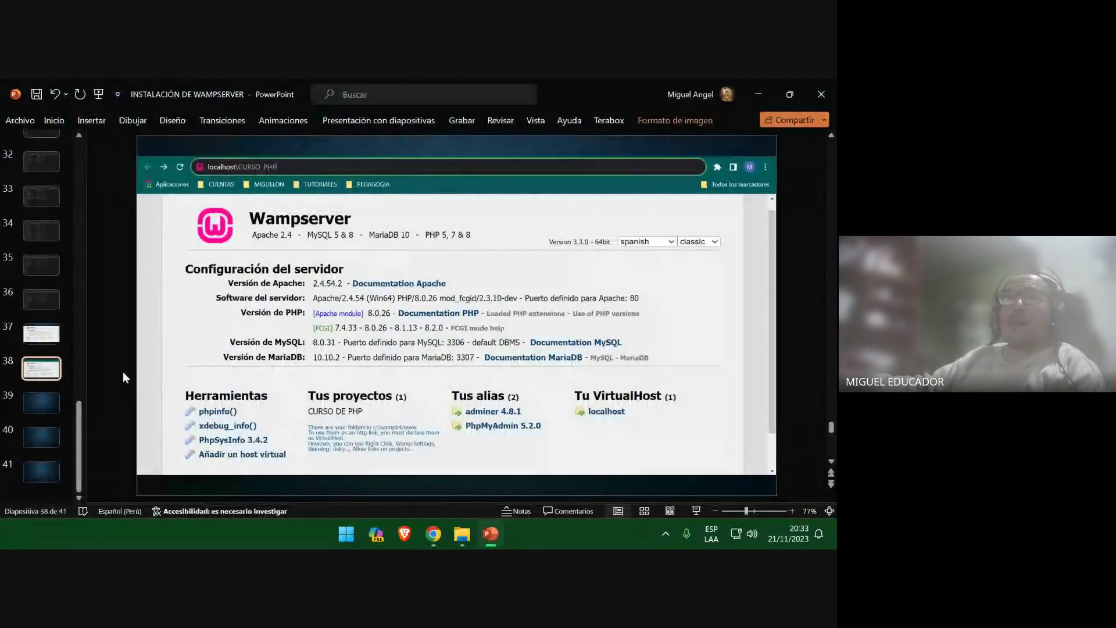
Select slide 39, save the presentation, and load the entered localhost\CURSO_PHP address in Chrome
left_click(54, 404)
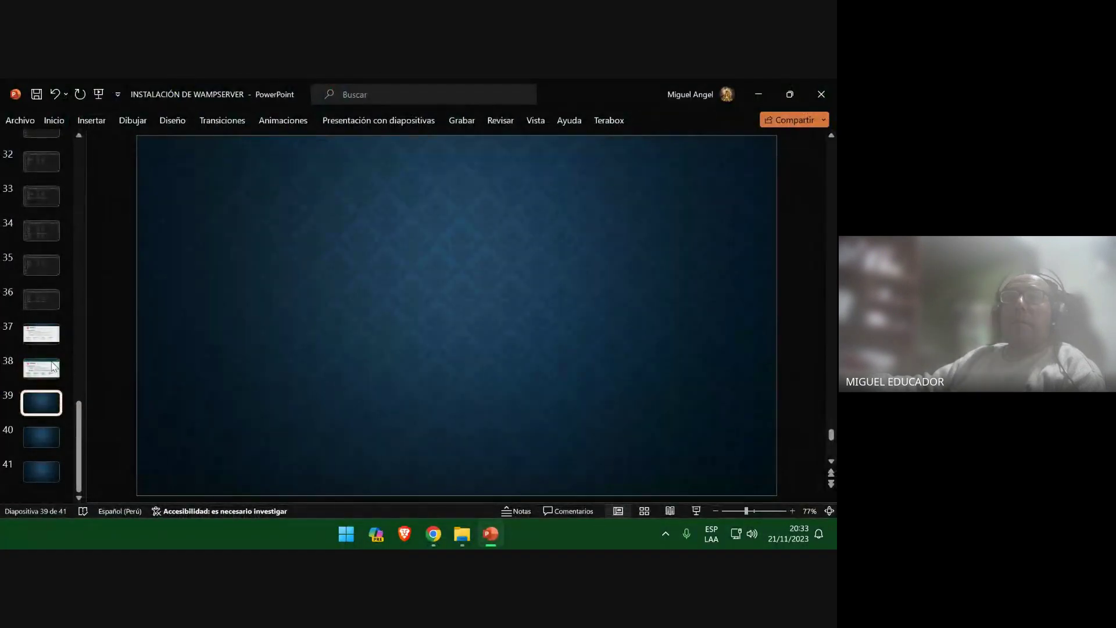
left_click(35, 96)
left_click(757, 93)
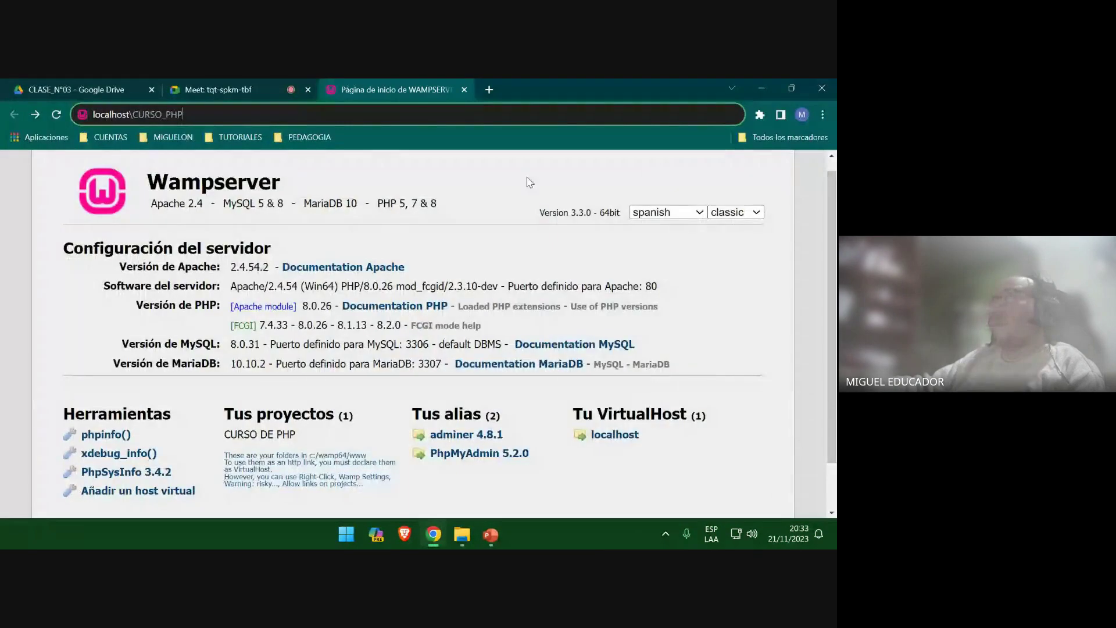
key("Return")
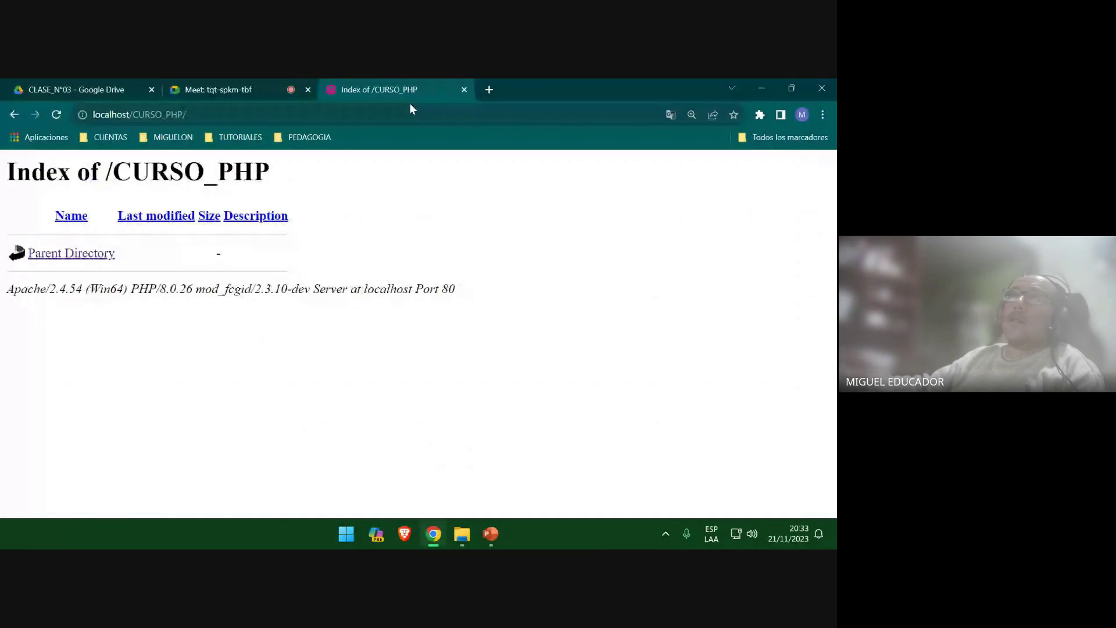
Switch to PowerPoint and insert on slide 39 a screen clipping of Chrome's address bar, bookmarks and the Index of /CURSO_PHP page
left_click(492, 535)
left_click(93, 121)
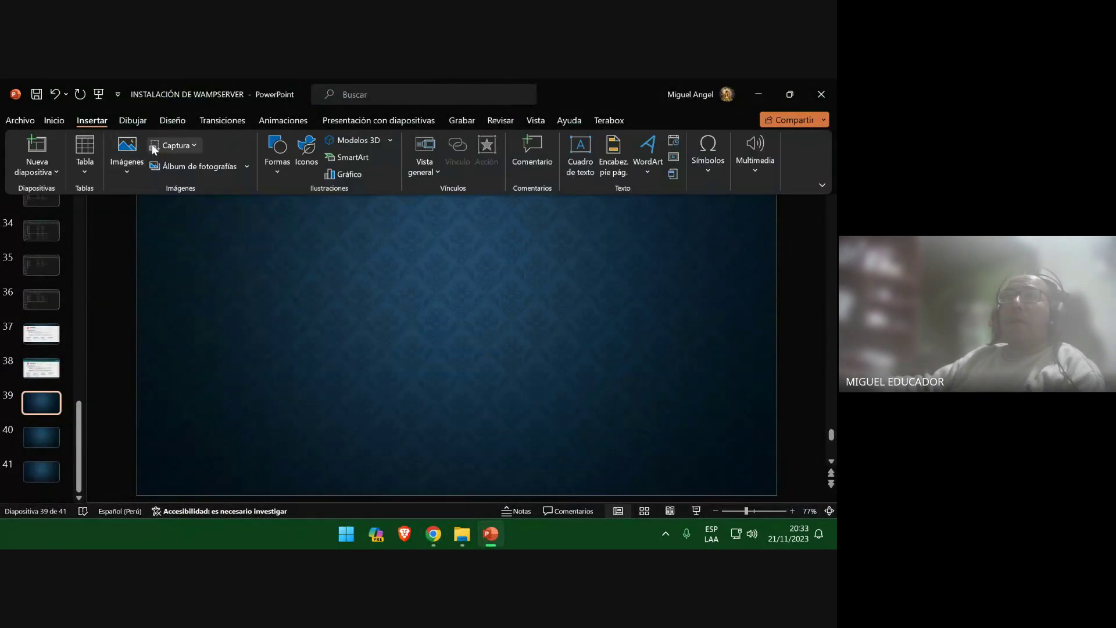
left_click(164, 145)
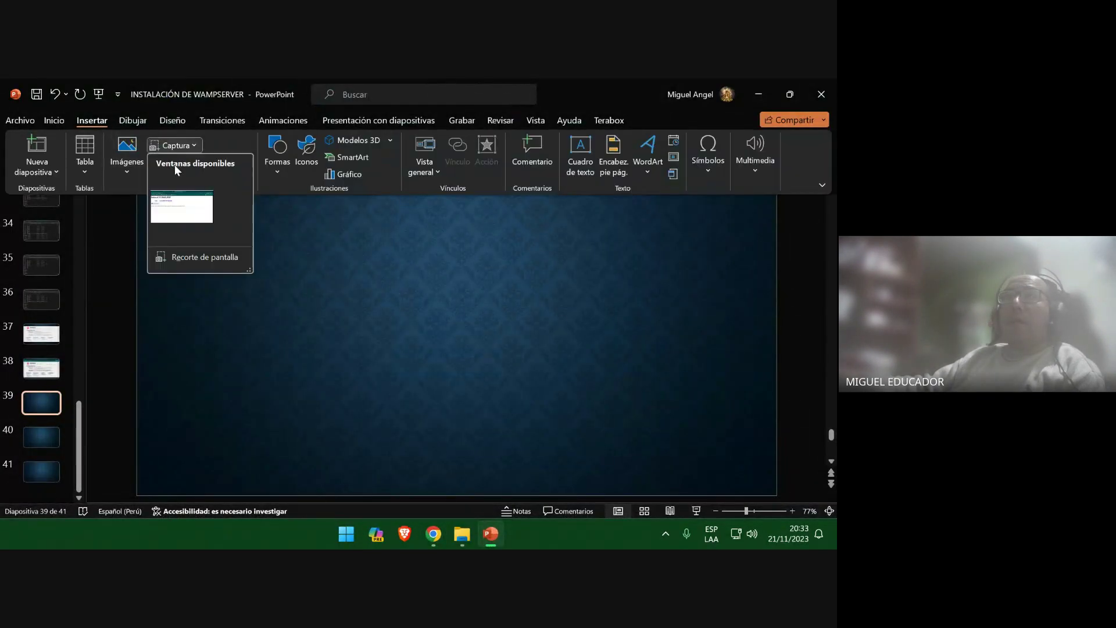
left_click(198, 256)
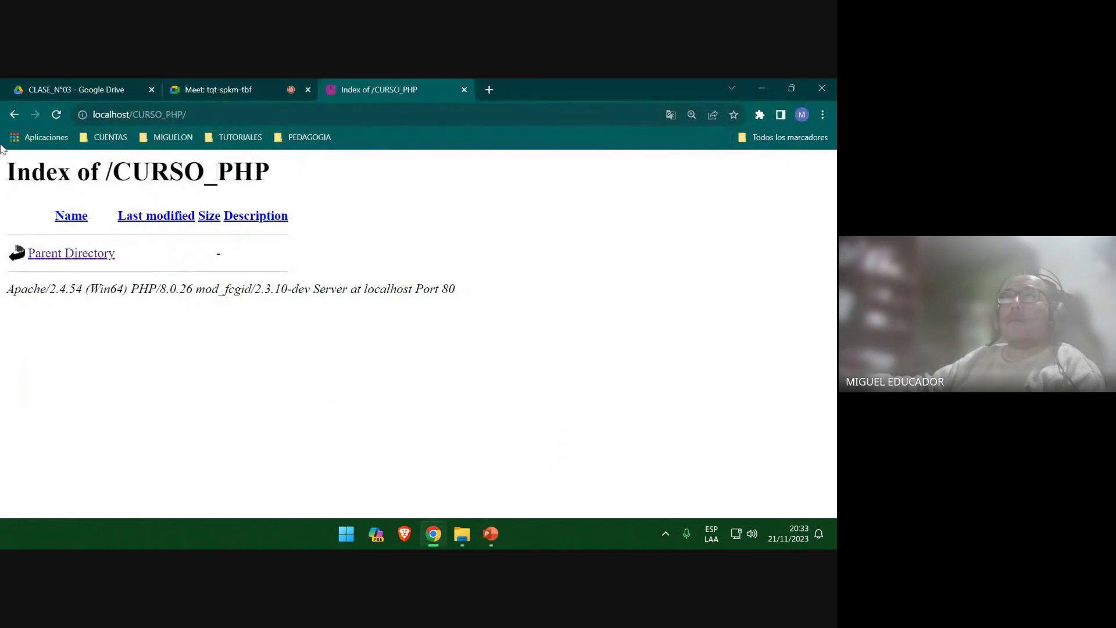
left_click_drag(3, 101, 833, 516)
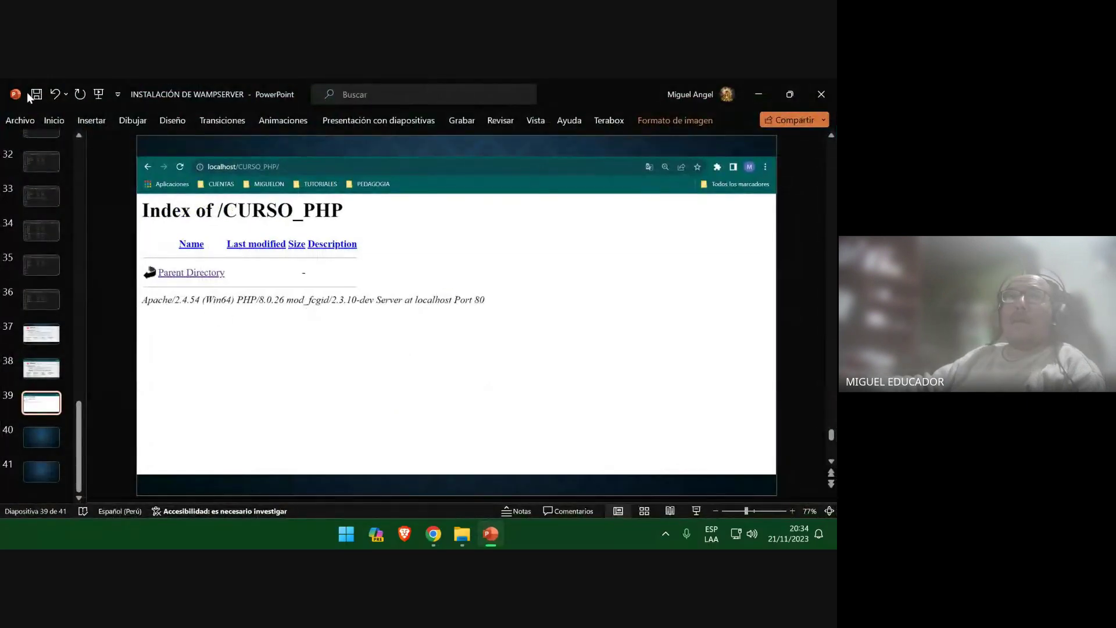
Delete the blank slide 40 and close the presentation, saving its changes
left_click(58, 436)
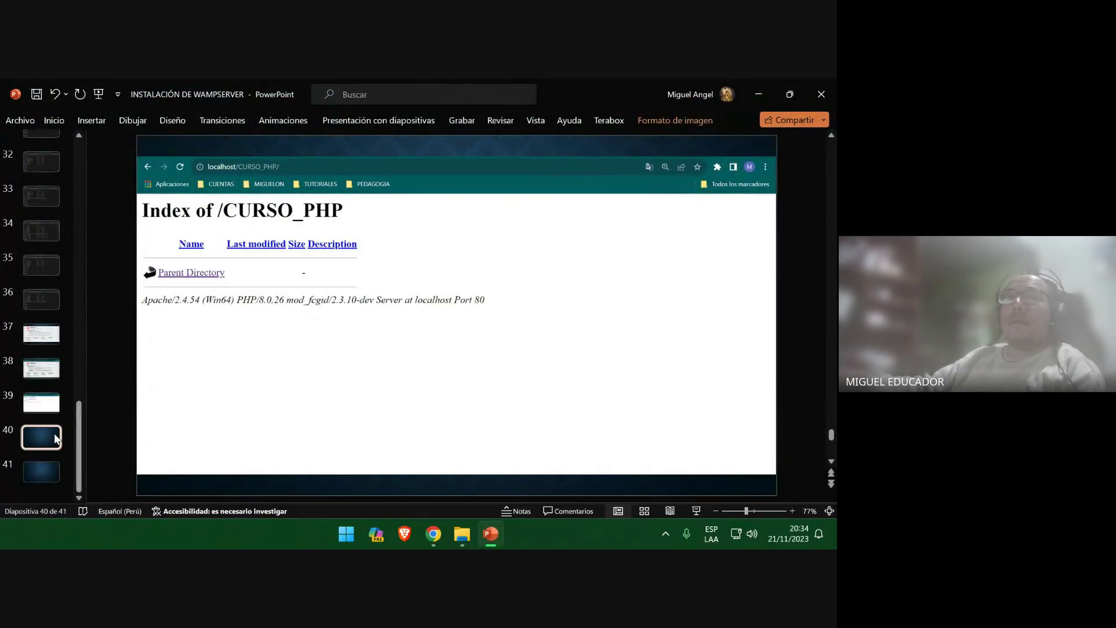
key("Delete")
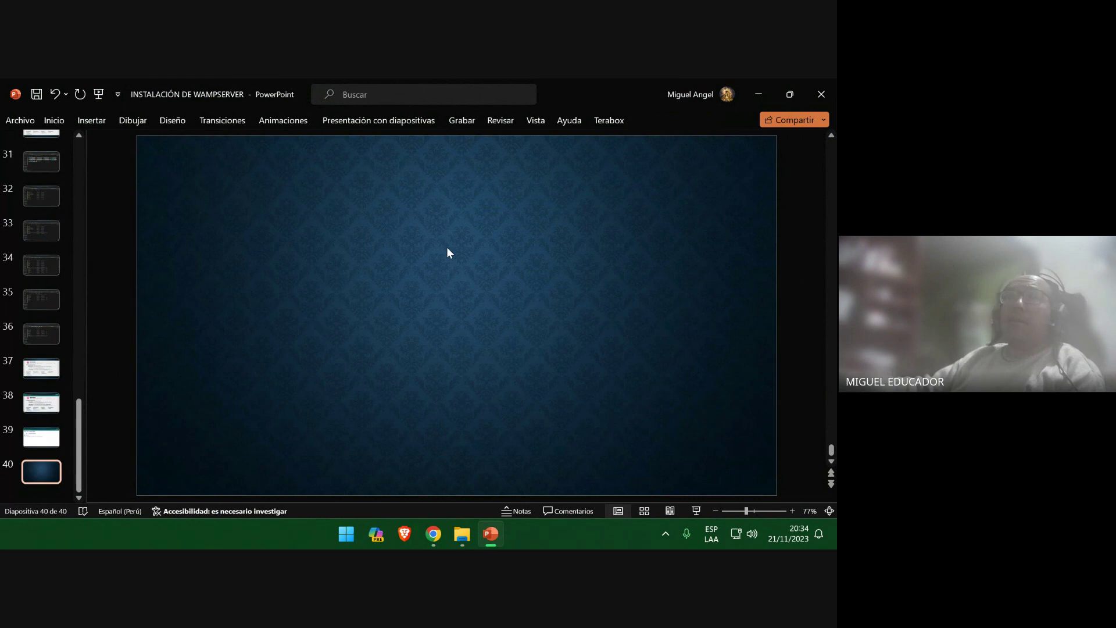
left_click(822, 92)
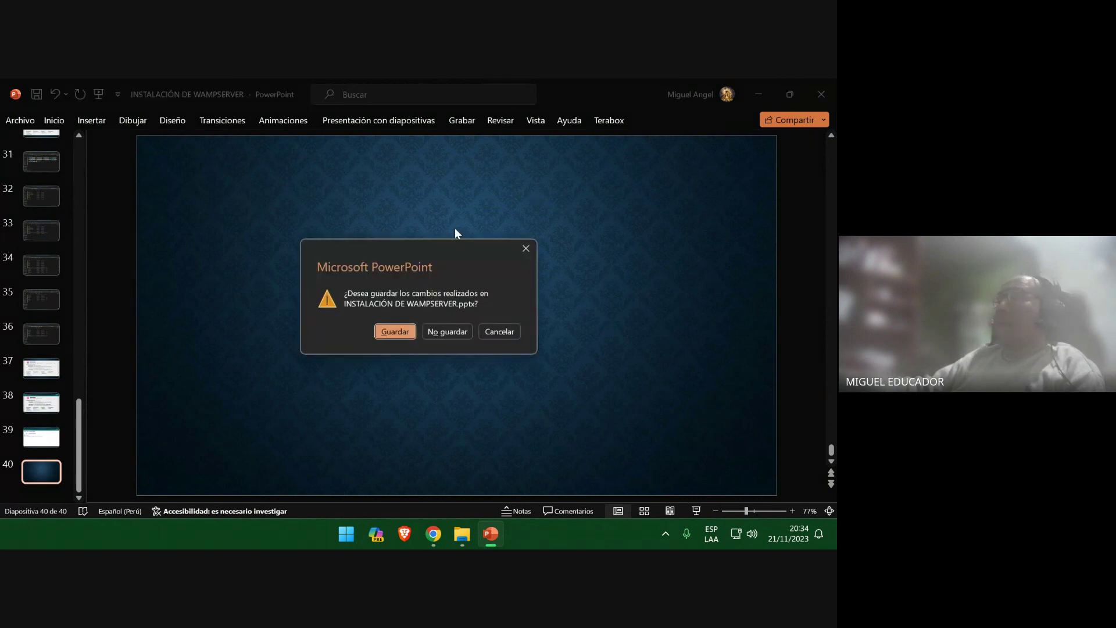
left_click(410, 337)
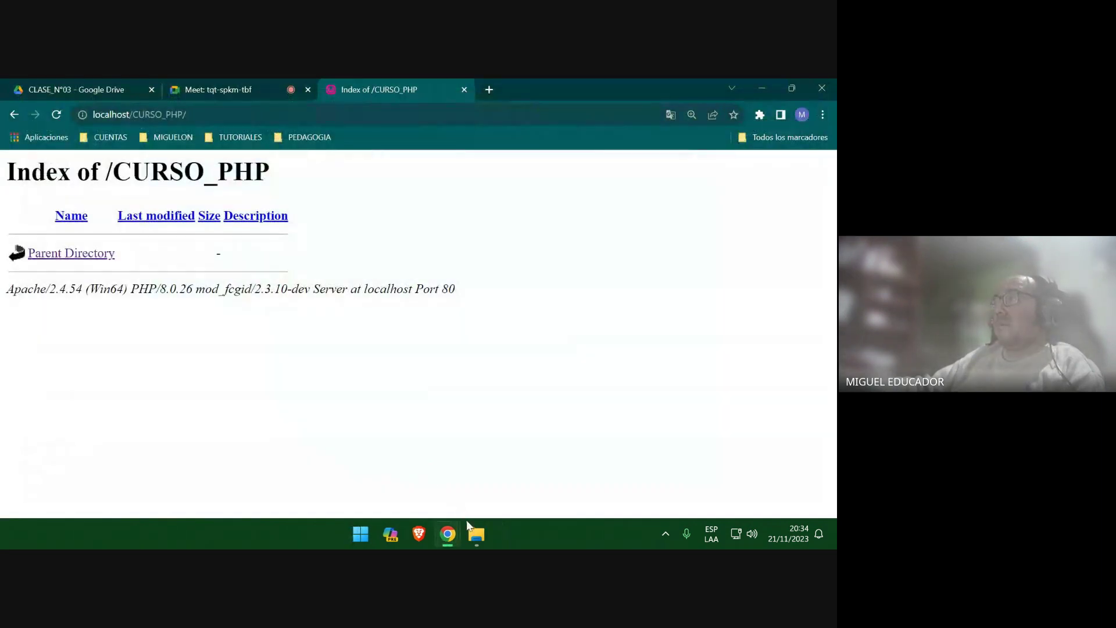
Minimize Chrome and bring the SEMANA_03 folder window to the front in File Explorer
left_click(763, 89)
mouse_move(486, 536)
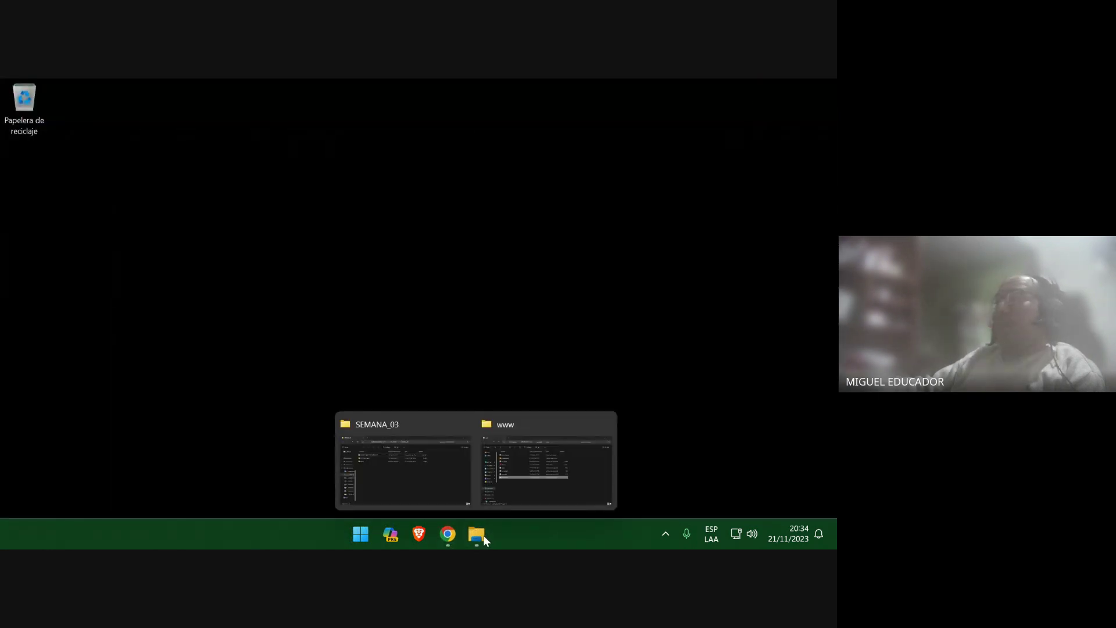
left_click(539, 469)
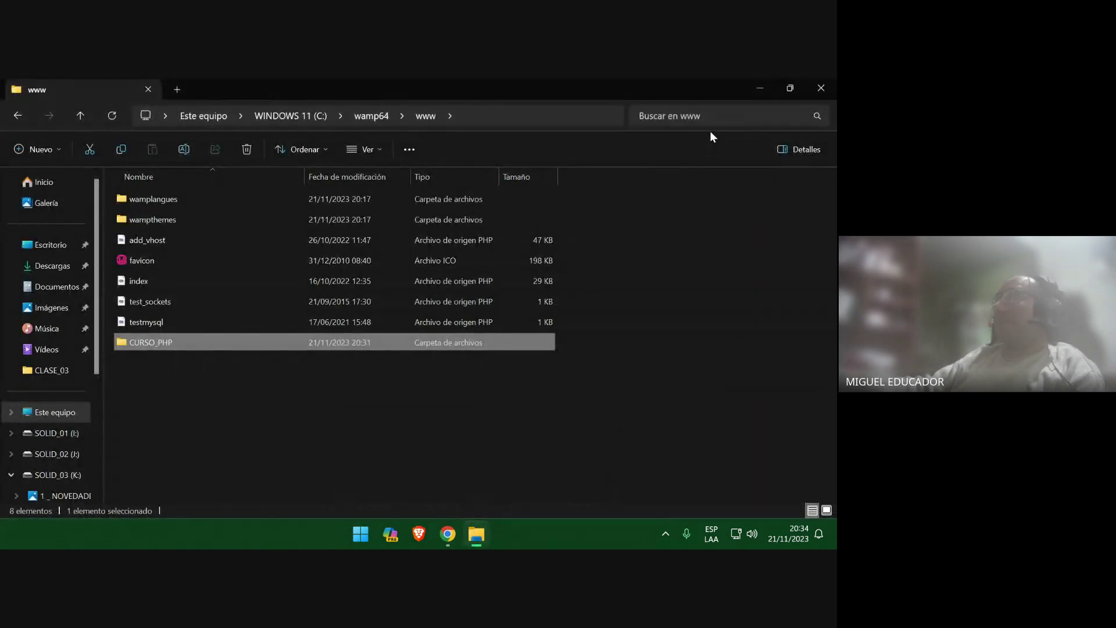
mouse_move(489, 534)
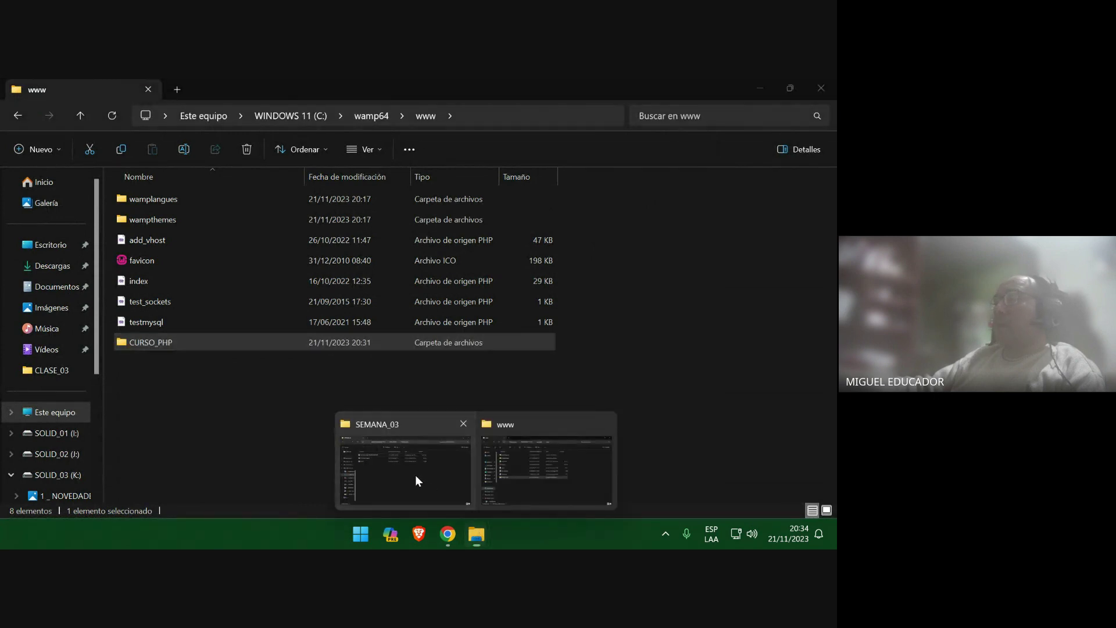
left_click(417, 475)
Rename the INSTALACIÓN DE WAMPSERVER presentation file as INSTALACIÓN Y CONFIGURACIÓN DE WAMPSERVER
left_click(235, 199)
left_click(236, 198)
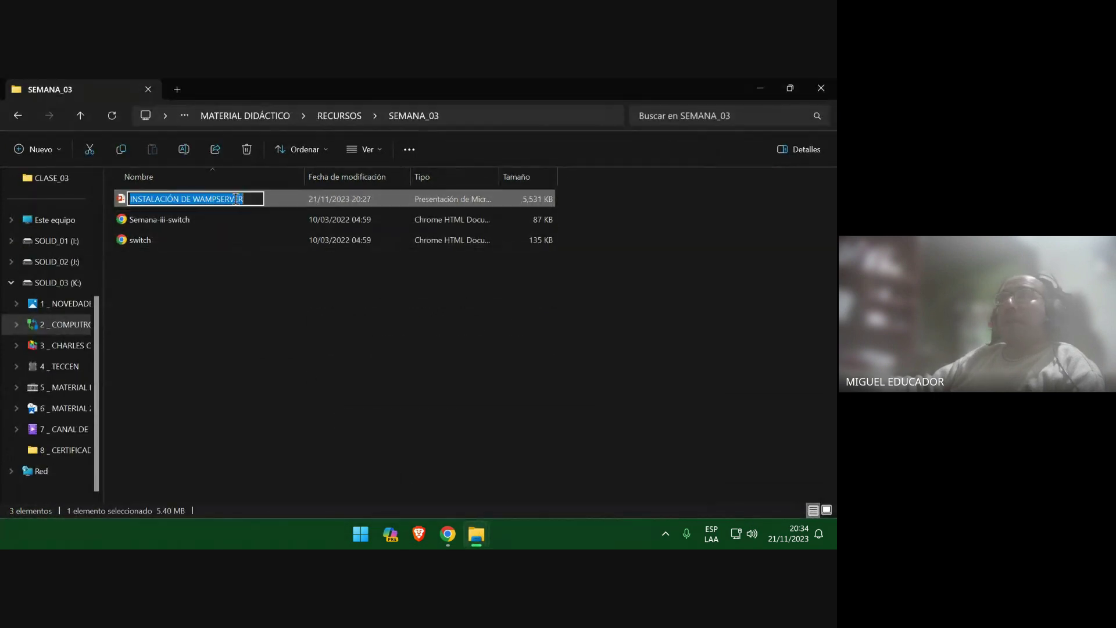
left_click(158, 199)
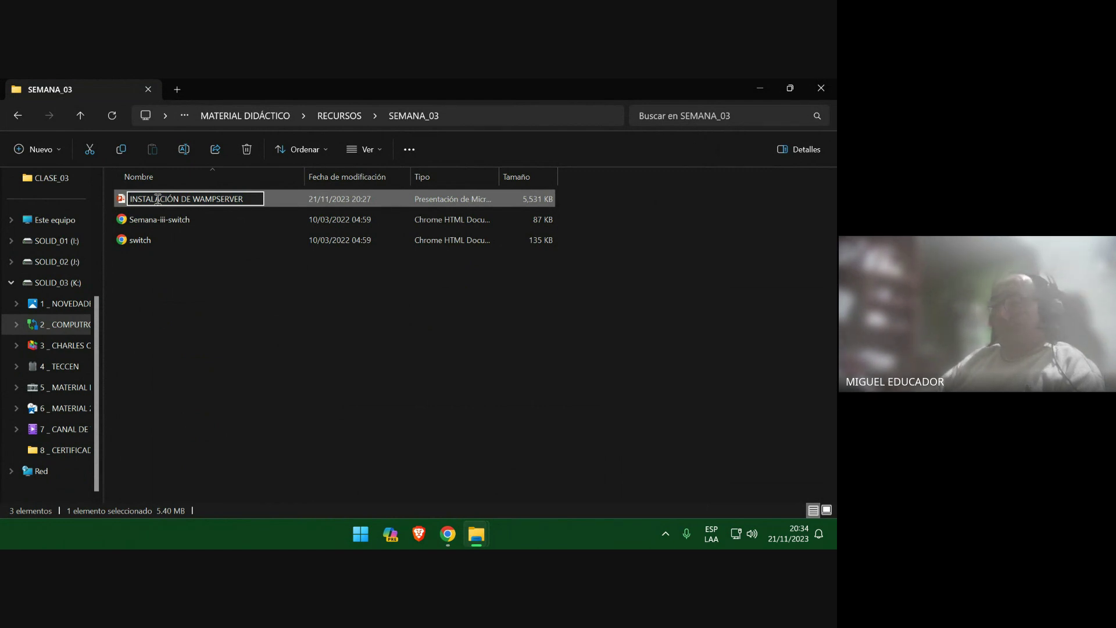
type("Y CONF")
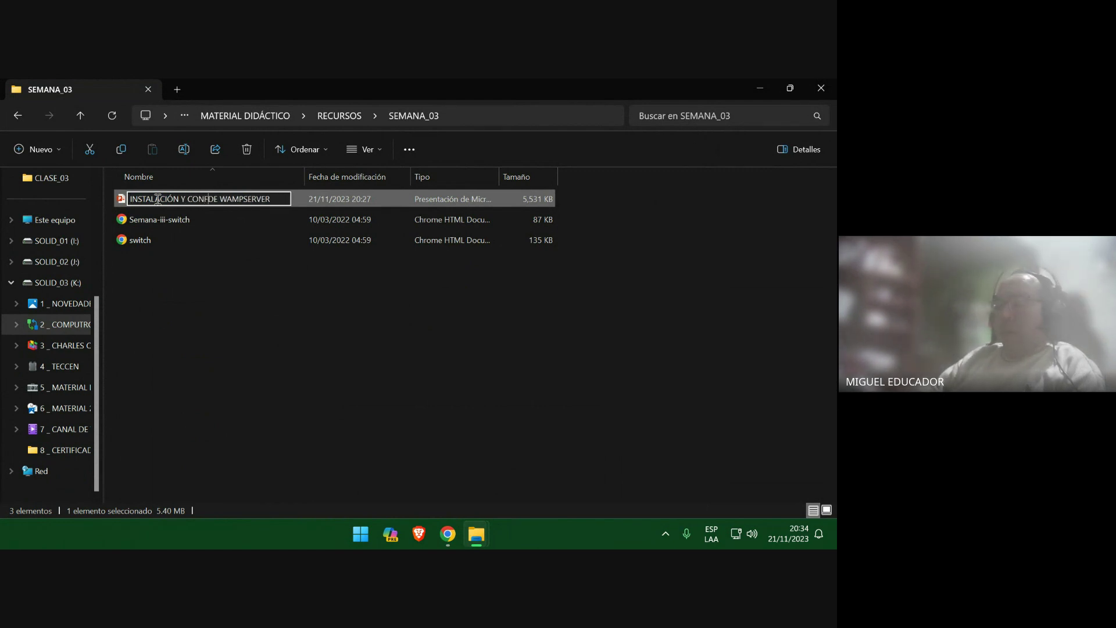
type("IGURACI")
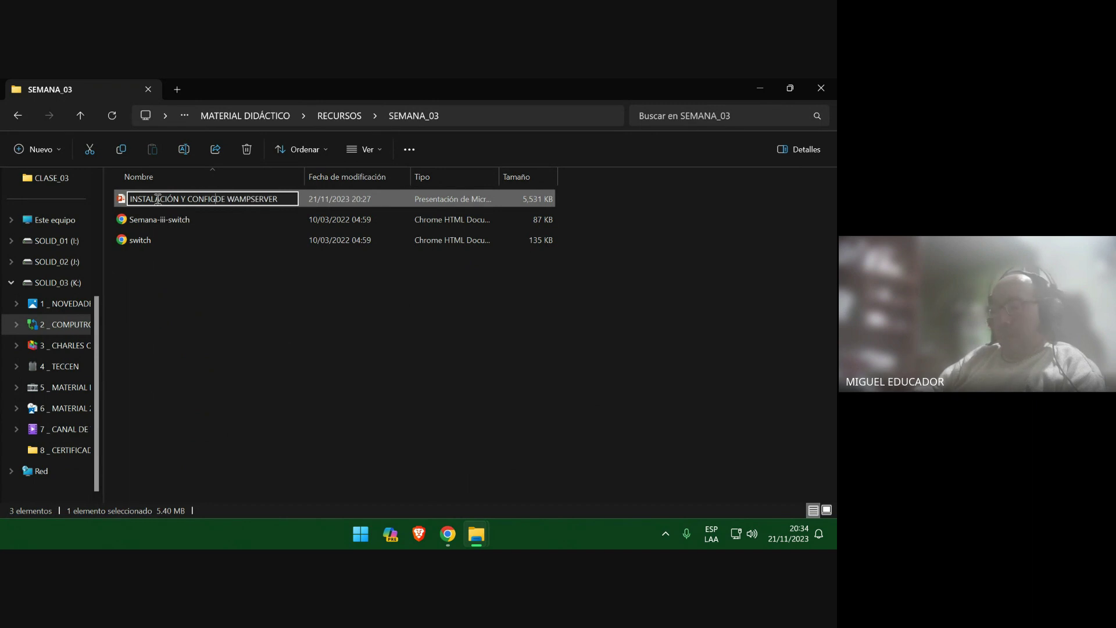
type("+ON")
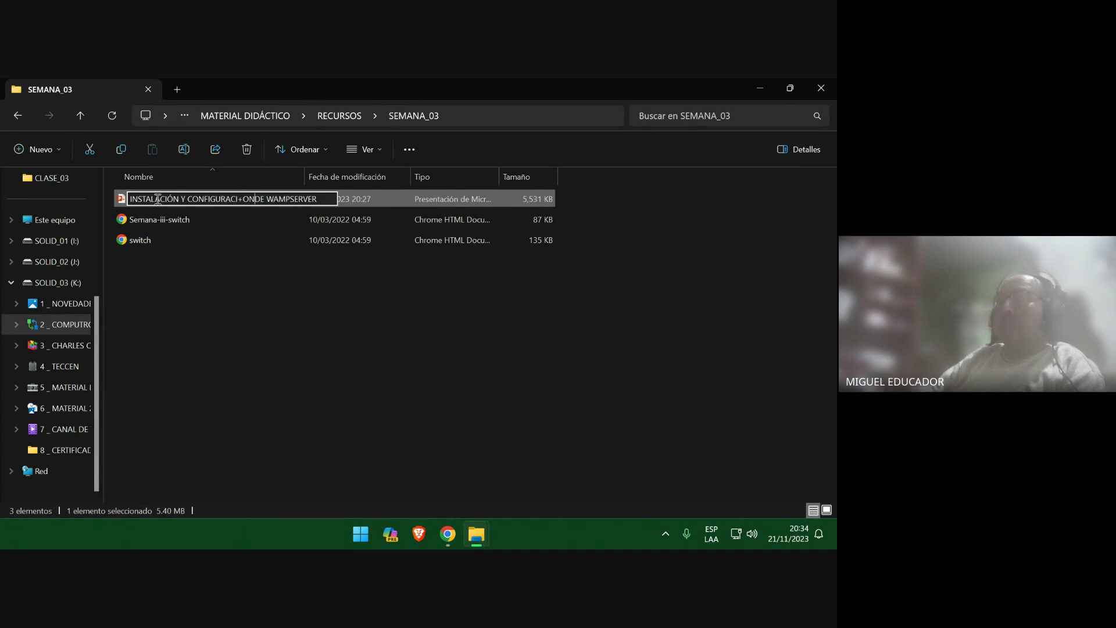
key("BackSpace")
key("BackSpace")
key("BackSpace")
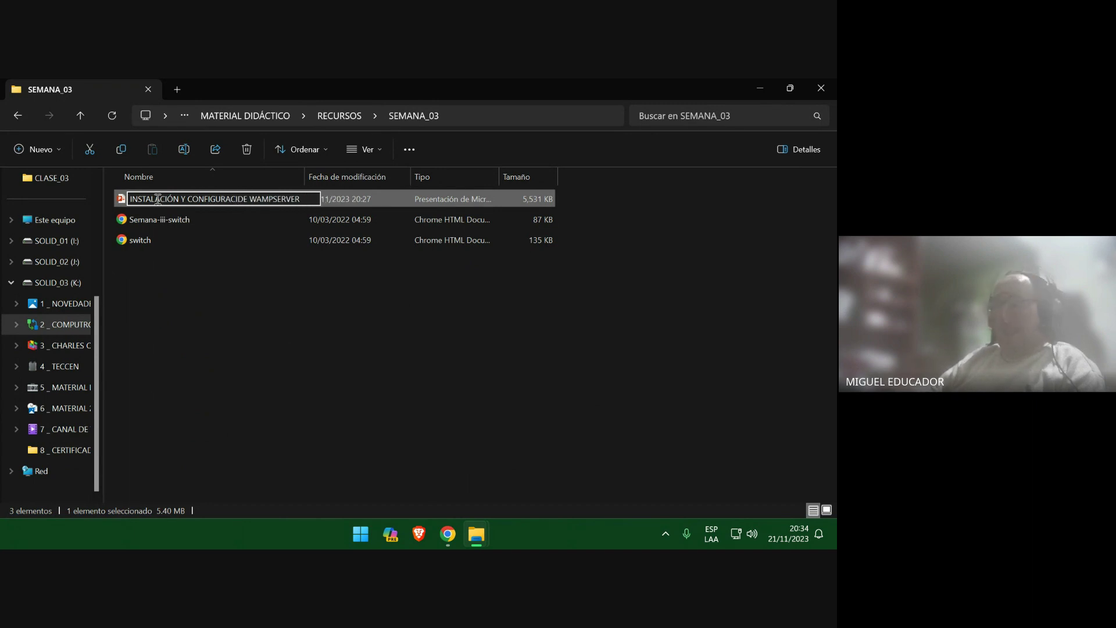
type("ÓN")
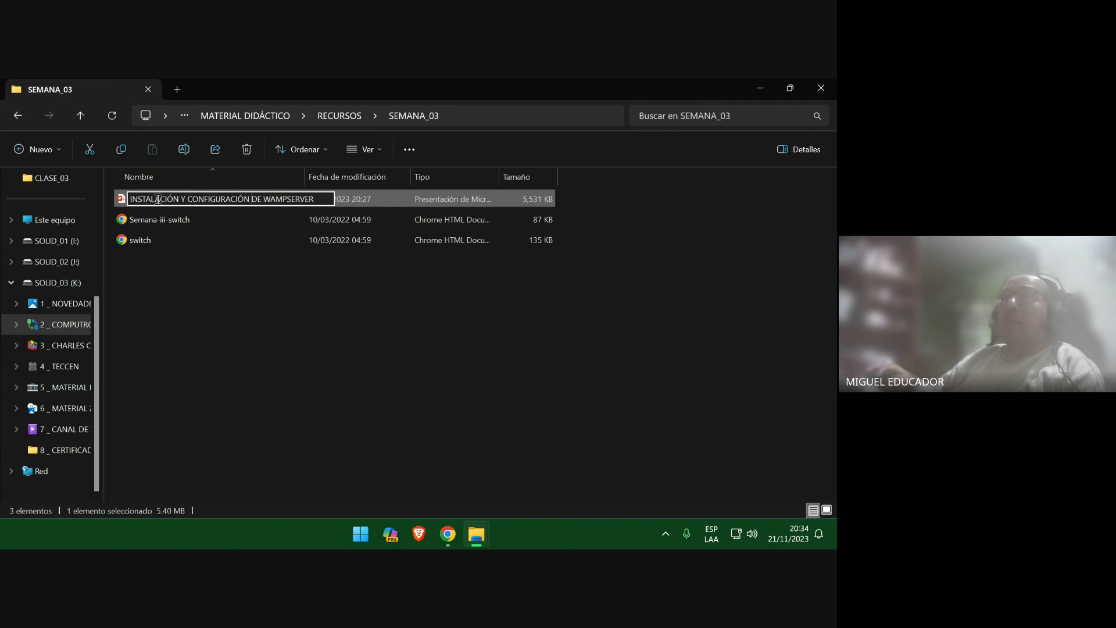
key("Return")
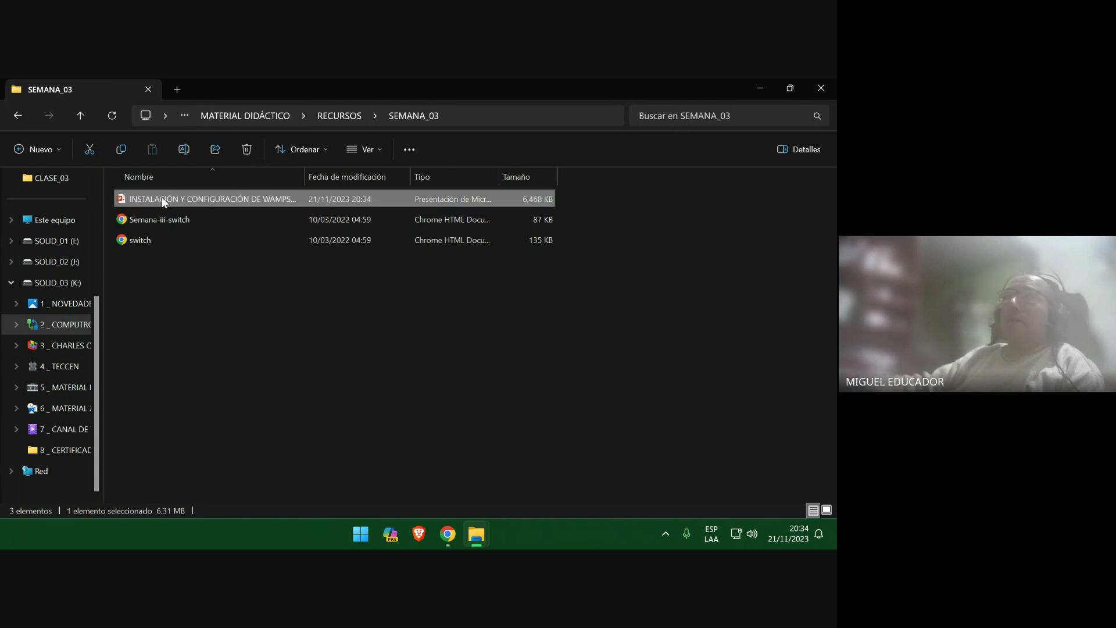
Switch to the Google Meet tab in Chrome and stop presenting the screen
mouse_move(447, 534)
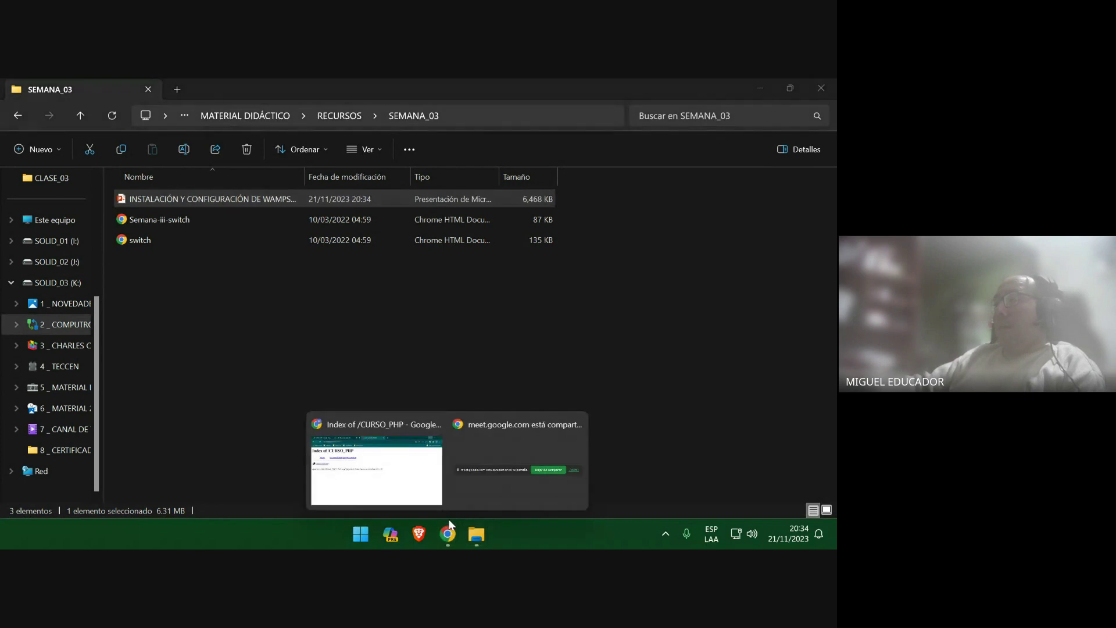
left_click(355, 442)
left_click(227, 88)
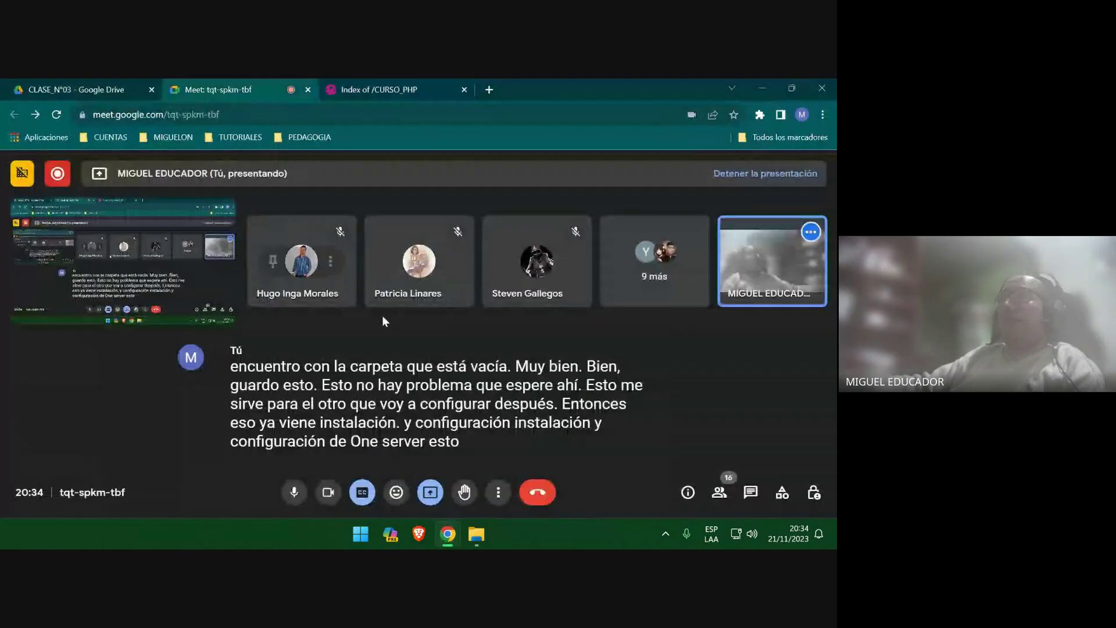
left_click(441, 495)
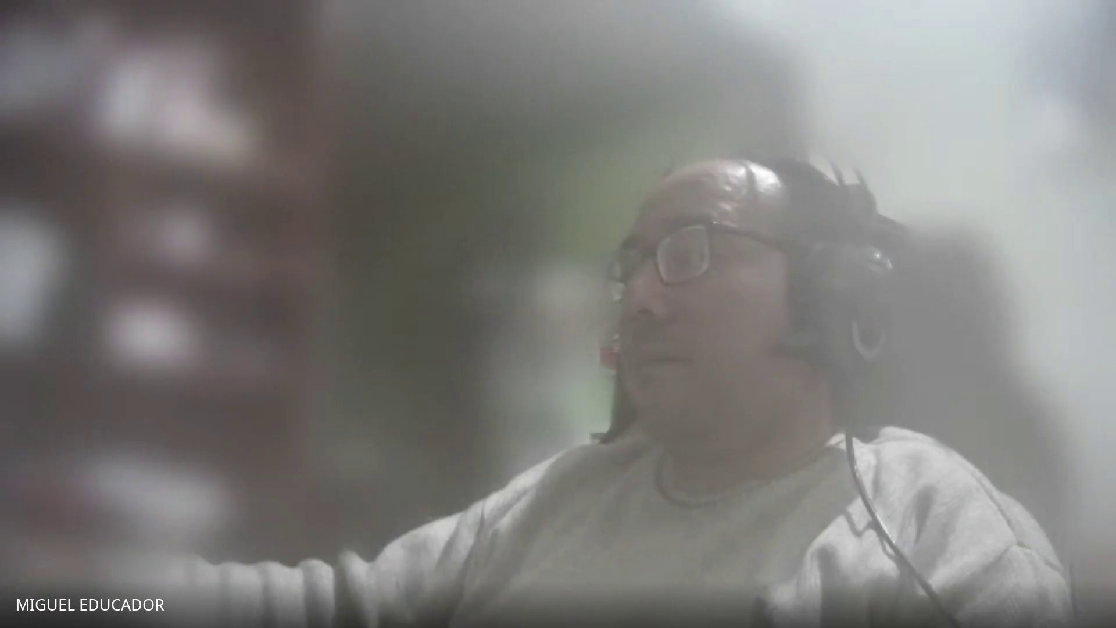
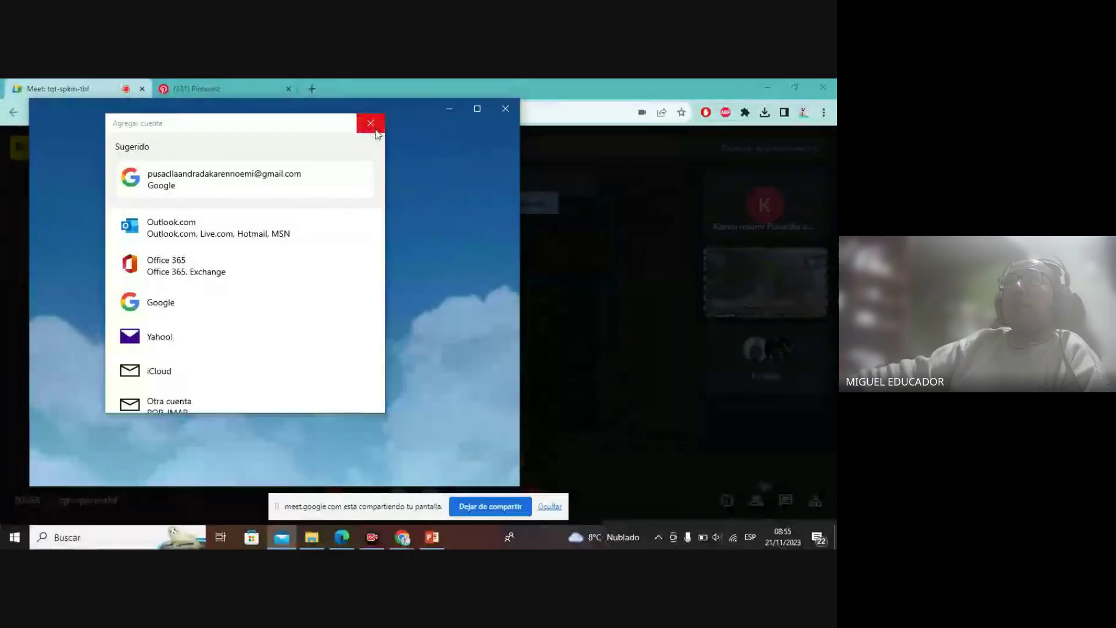
Close the add-account dialog and its Mail window, and switch to the Wampserver64 folder in File Explorer
left_click(369, 121)
left_click(505, 109)
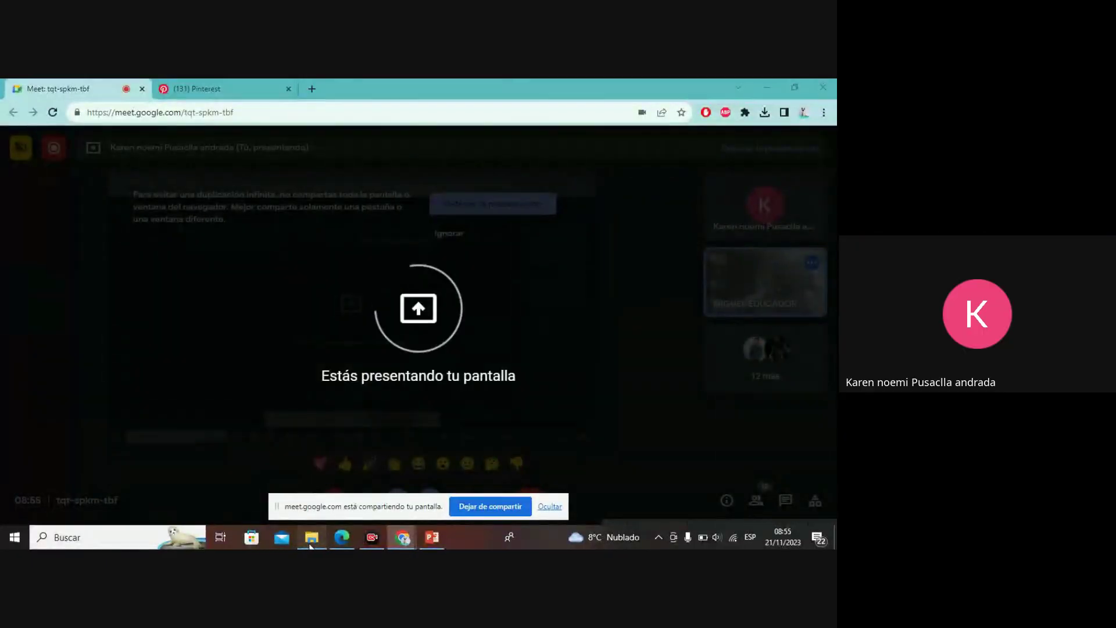
left_click(310, 541)
left_click(199, 256)
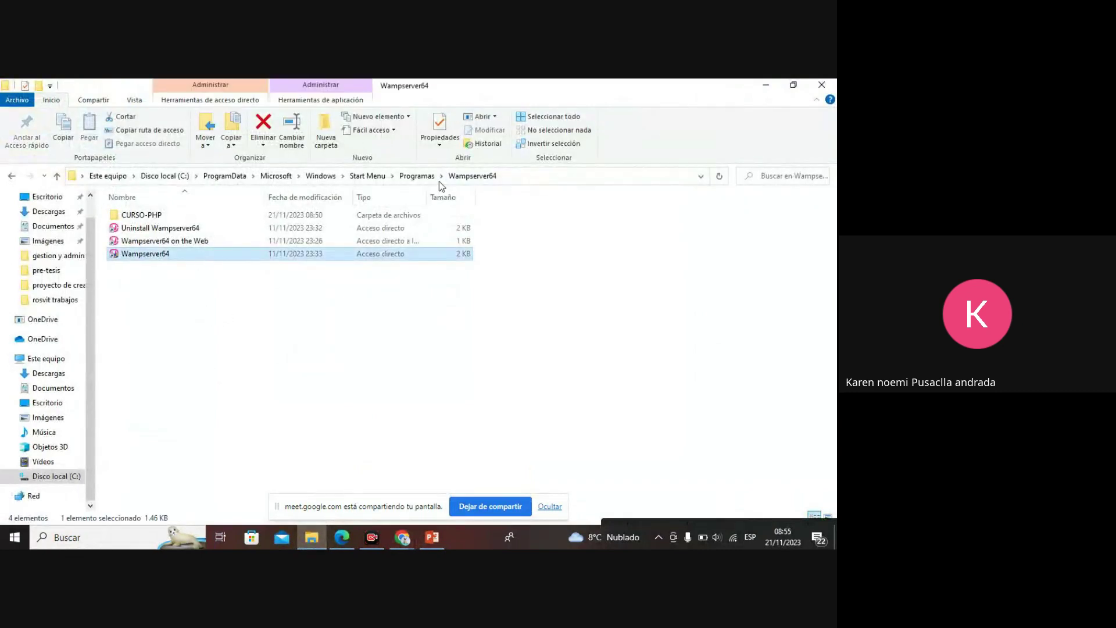
left_click(470, 178)
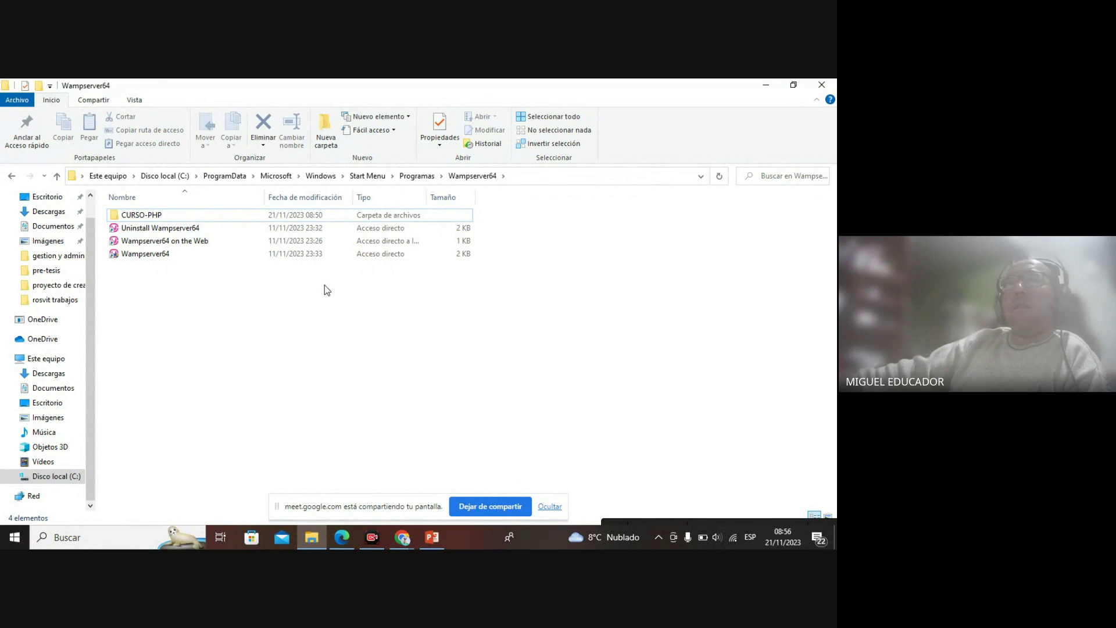
Go up to the Programas folder and locate the Wampserver64 folder in its list
left_click(417, 175)
scroll(183, 364, "down", 1)
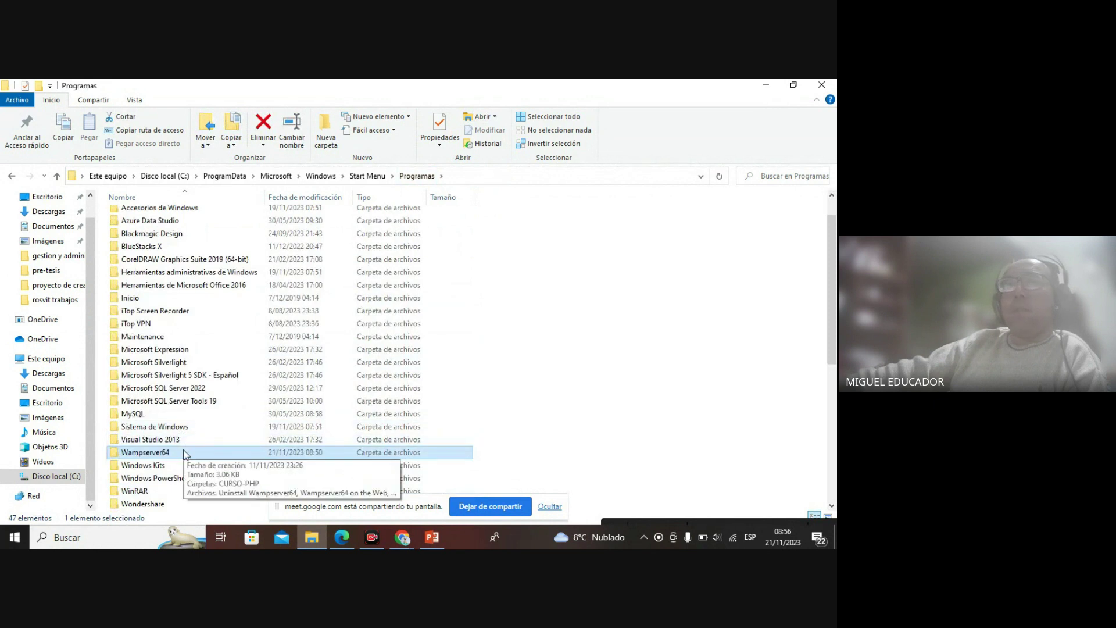
scroll(183, 448, "down", 1)
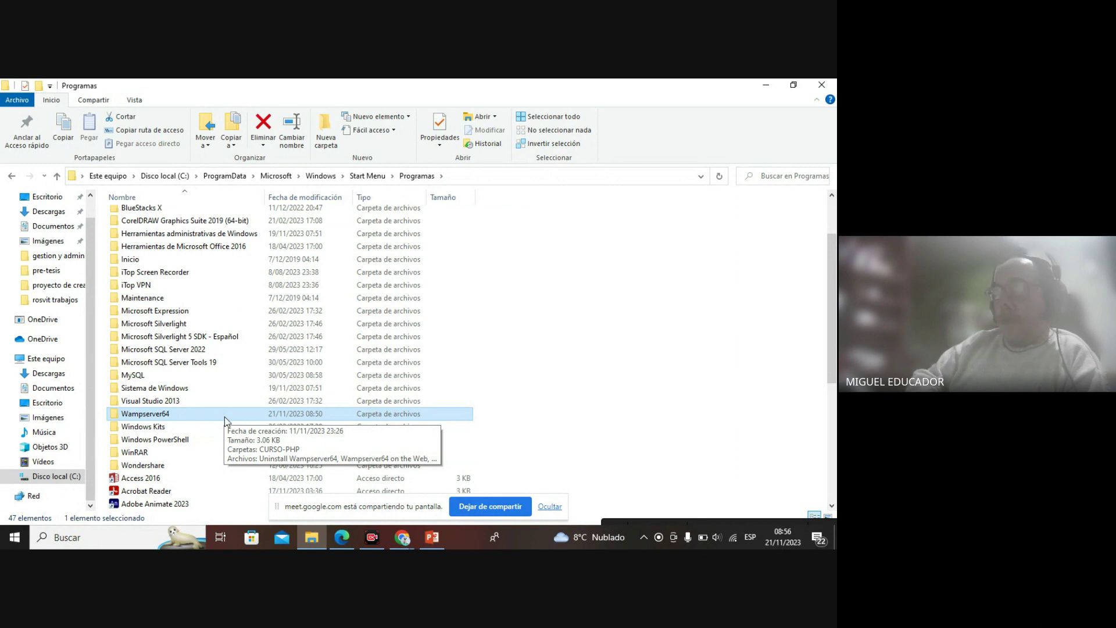
Switch to the PowerPoint presentation and review slides 36 back to 32 for the path to WampServer's www folder
left_click(432, 537)
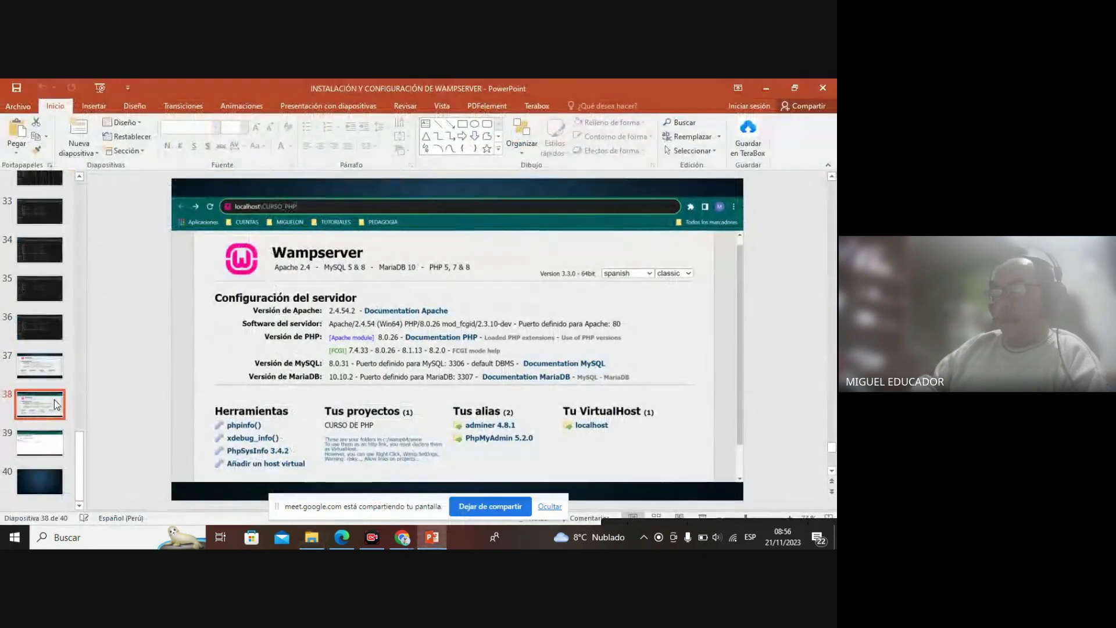
left_click(39, 326)
scroll(38, 331, "up", 1)
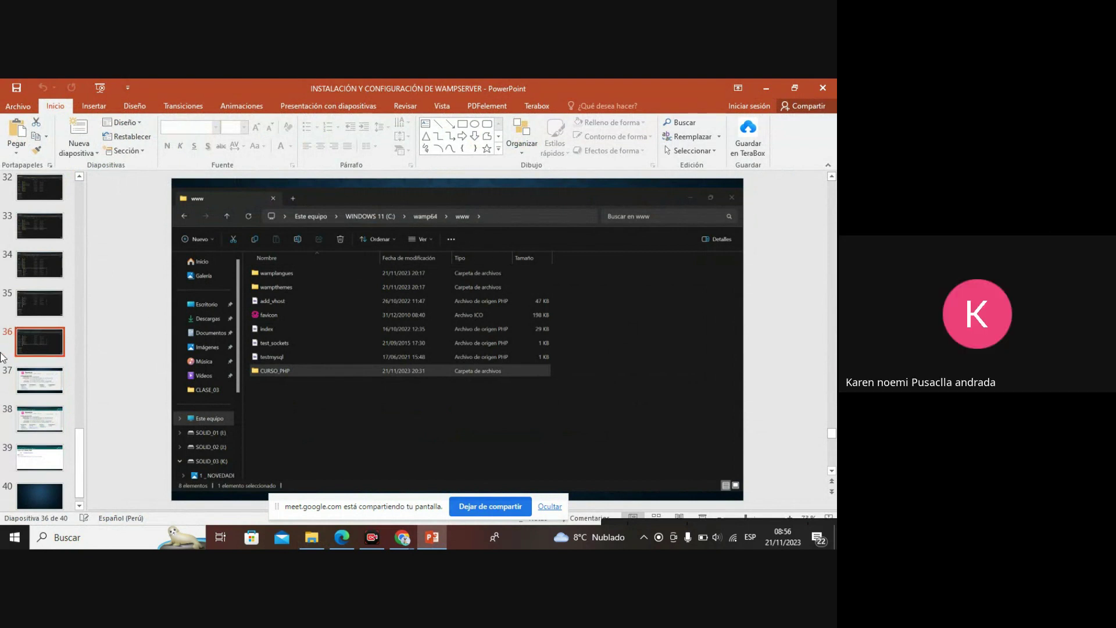
key("Up")
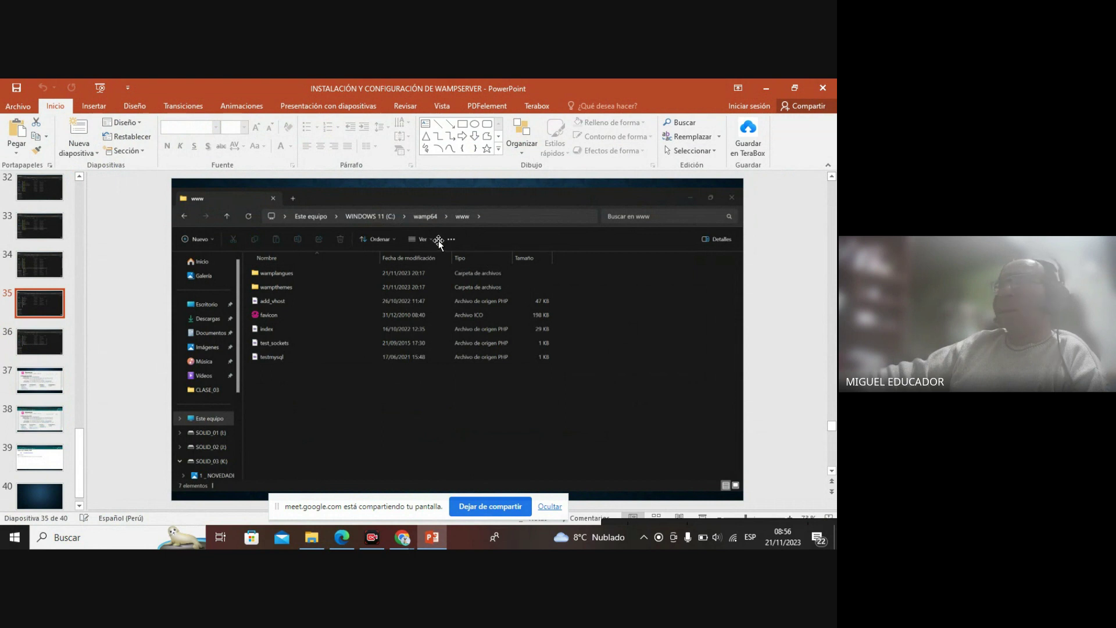
left_click(38, 264)
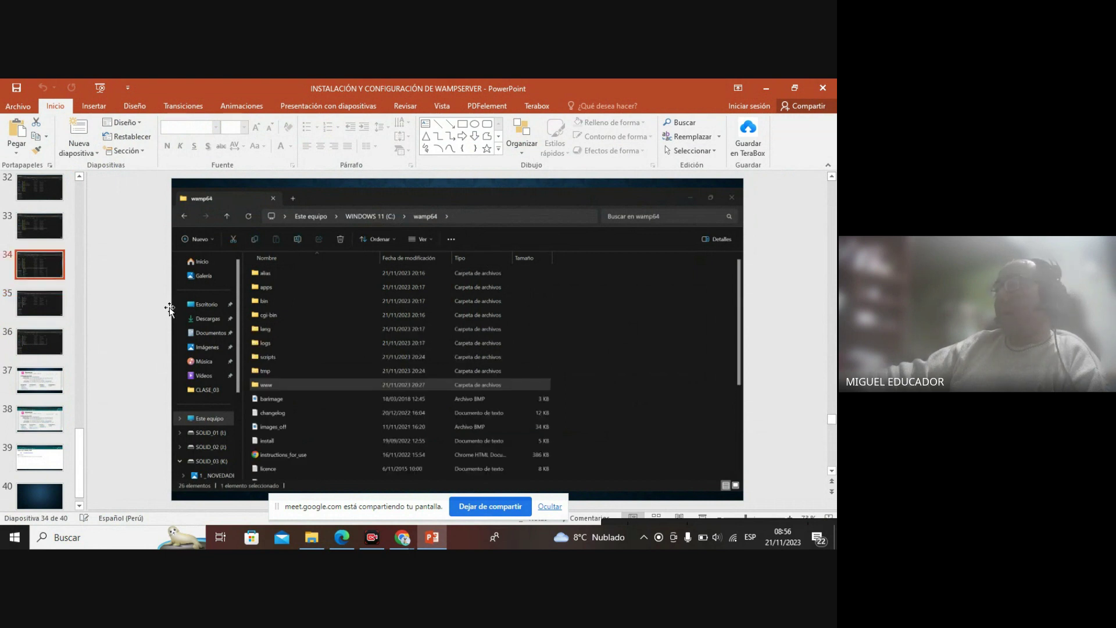
scroll(30, 274, "up", 1)
left_click(38, 234)
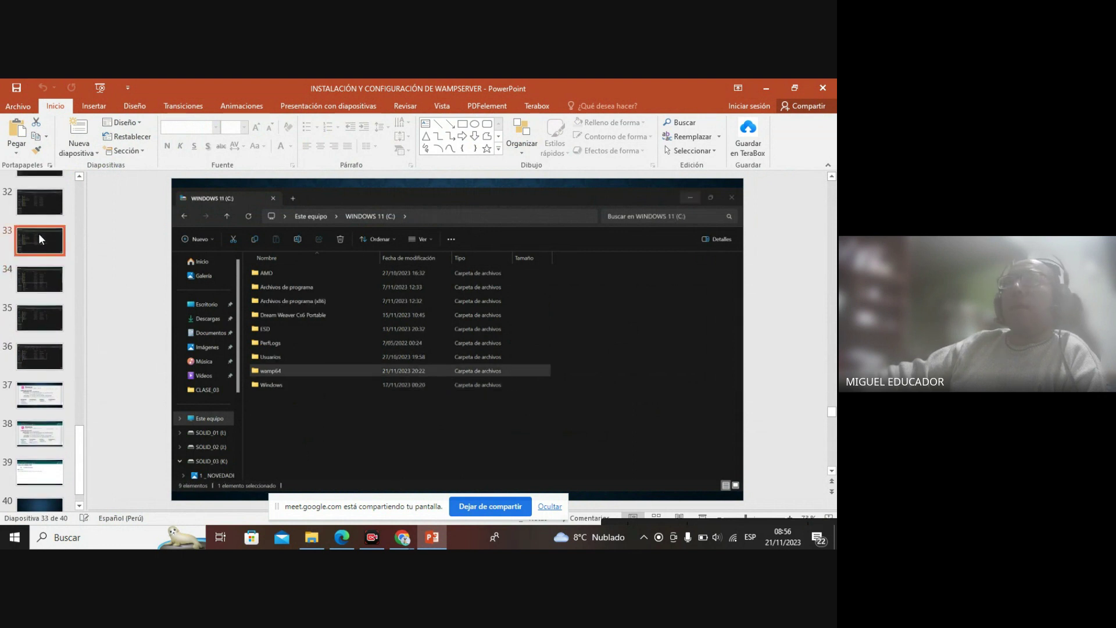
scroll(38, 240, "up", 1)
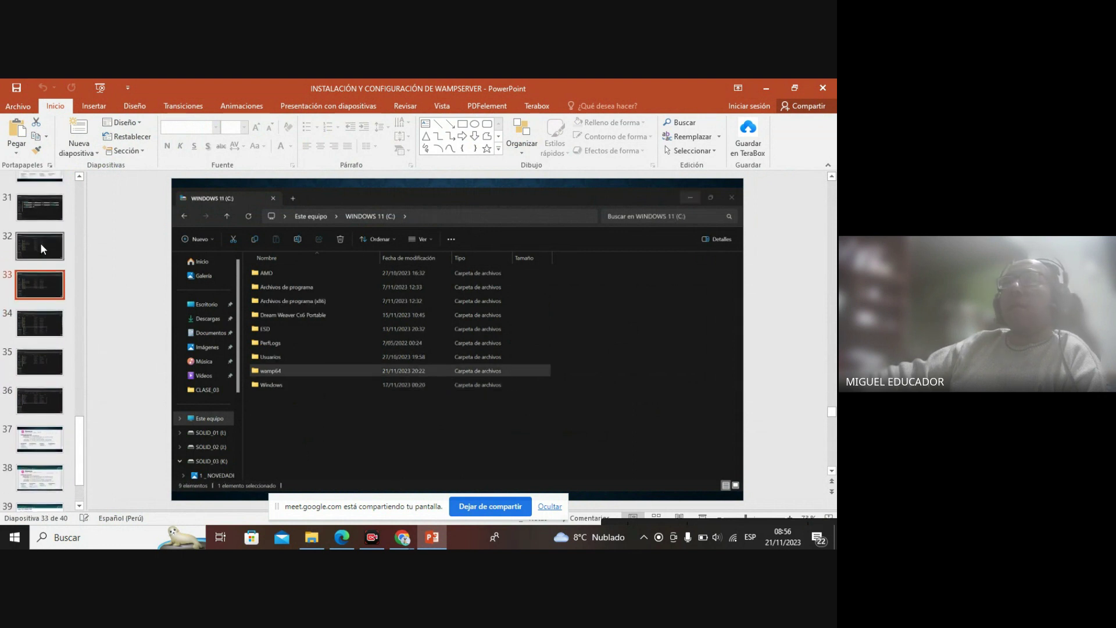
left_click(40, 244)
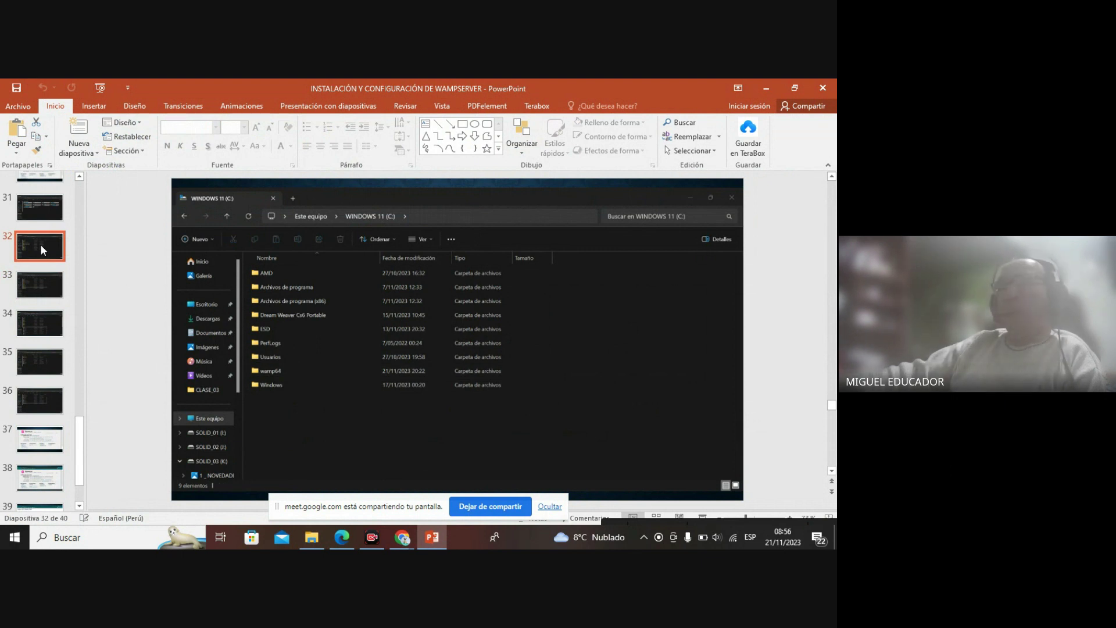
Examine slide 33 for the wamp64 folder on drive C:, and switch to the Programas folder in File Explorer
left_click(36, 282)
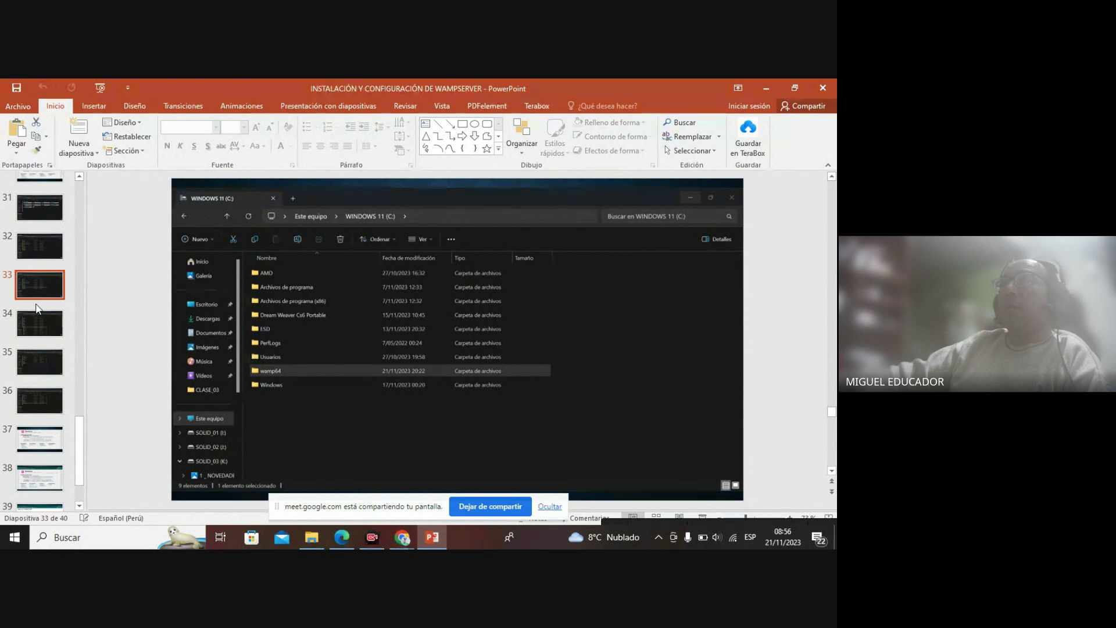
left_click(465, 511)
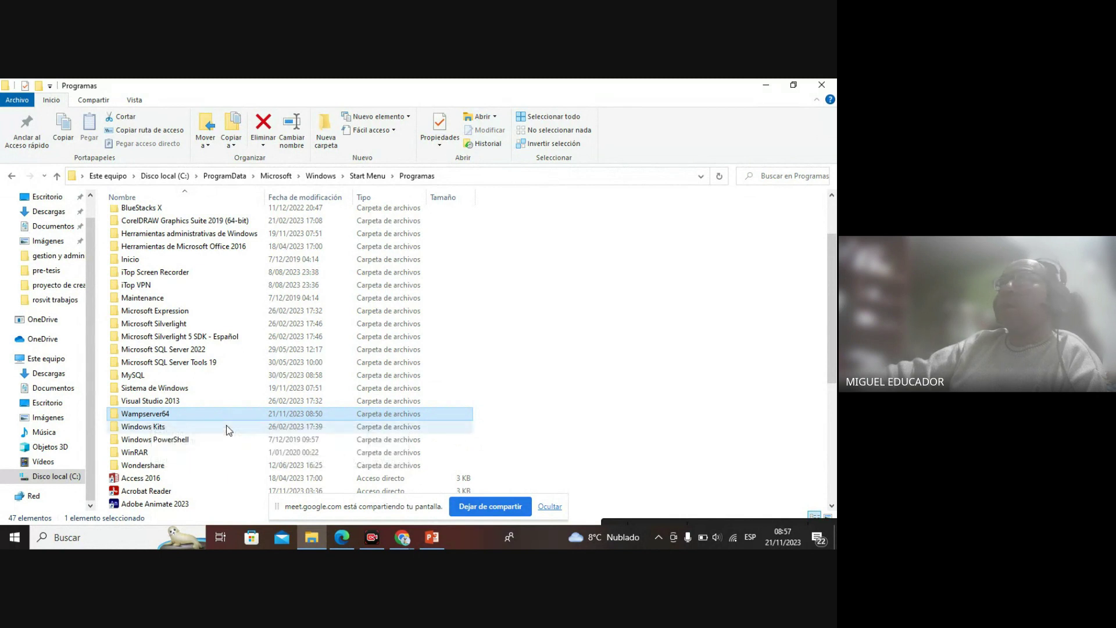
Switch to the Google Meet window in Chrome and move the screen-sharing notice aside to uncover the meeting controls
mouse_move(402, 537)
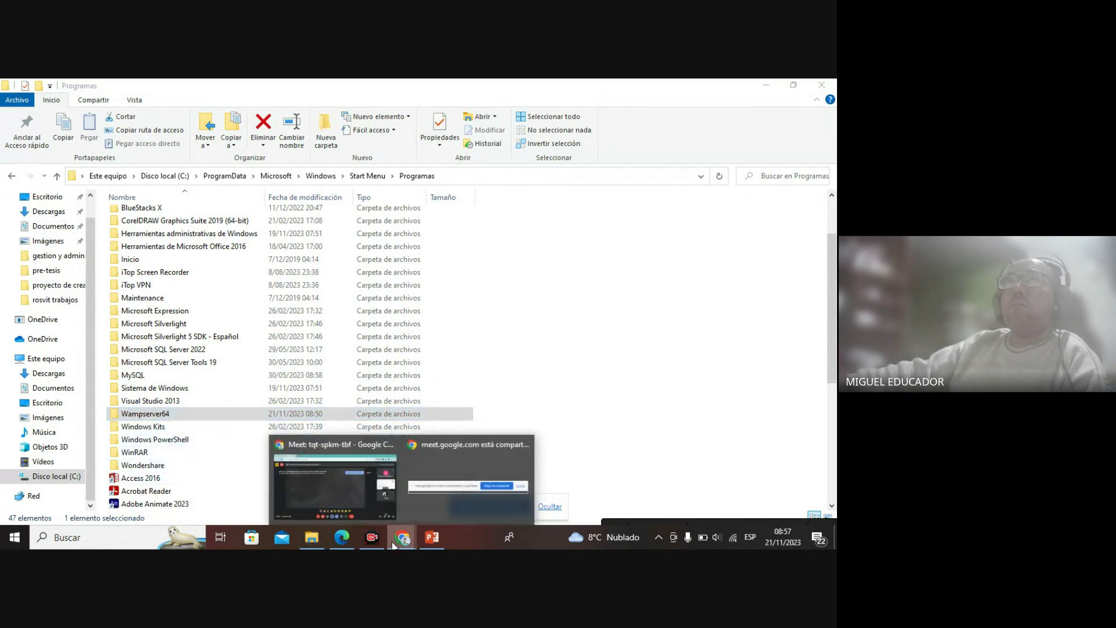
left_click(330, 490)
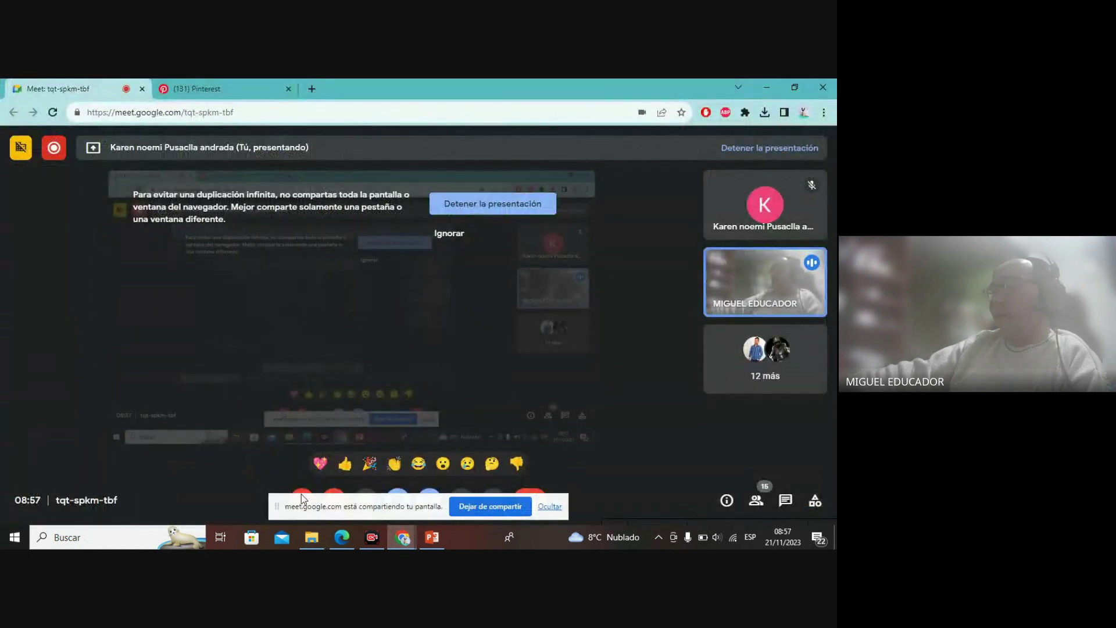
left_click_drag(300, 499, 43, 498)
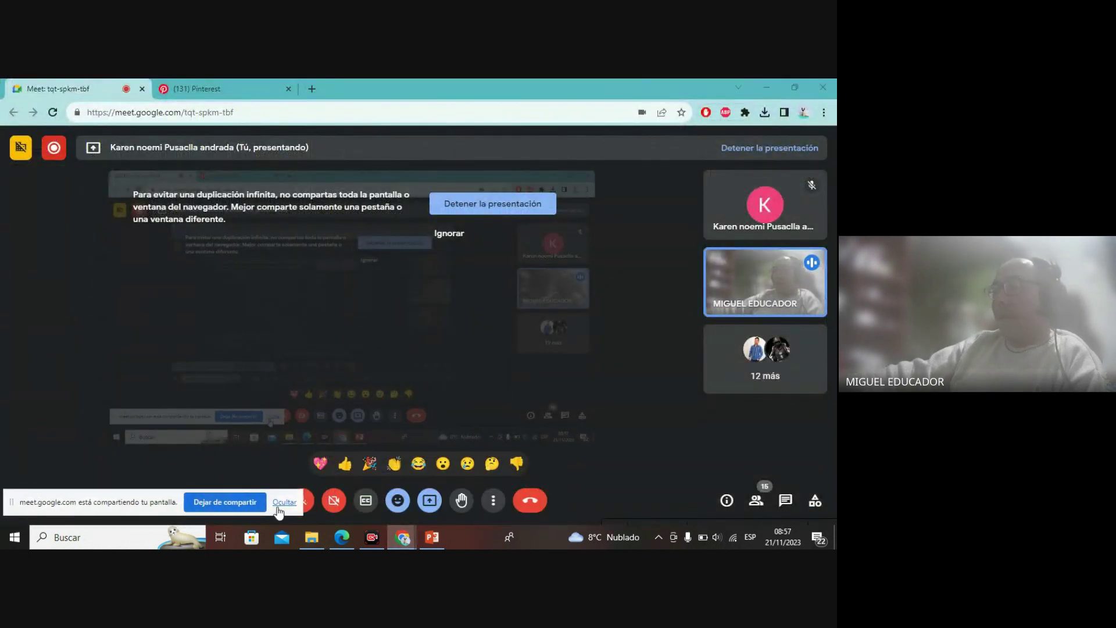
left_click_drag(172, 500, 120, 498)
left_click(301, 504)
Return to the PowerPoint slide and to File Explorer's Programas folder, and hide the screen-sharing notice
left_click(432, 537)
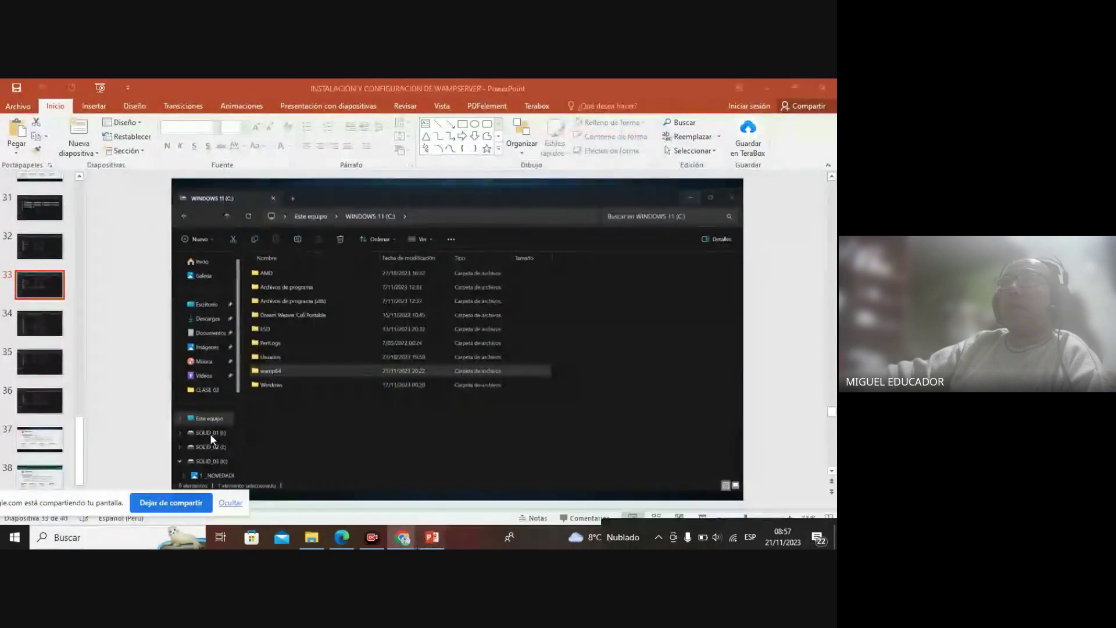
left_click(311, 538)
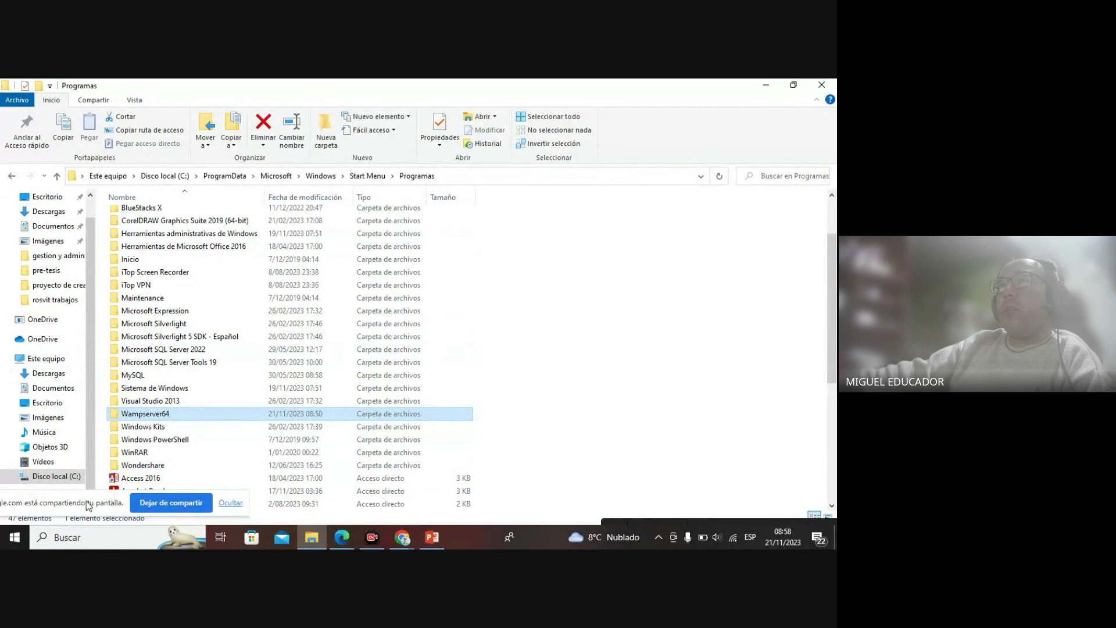
left_click(232, 503)
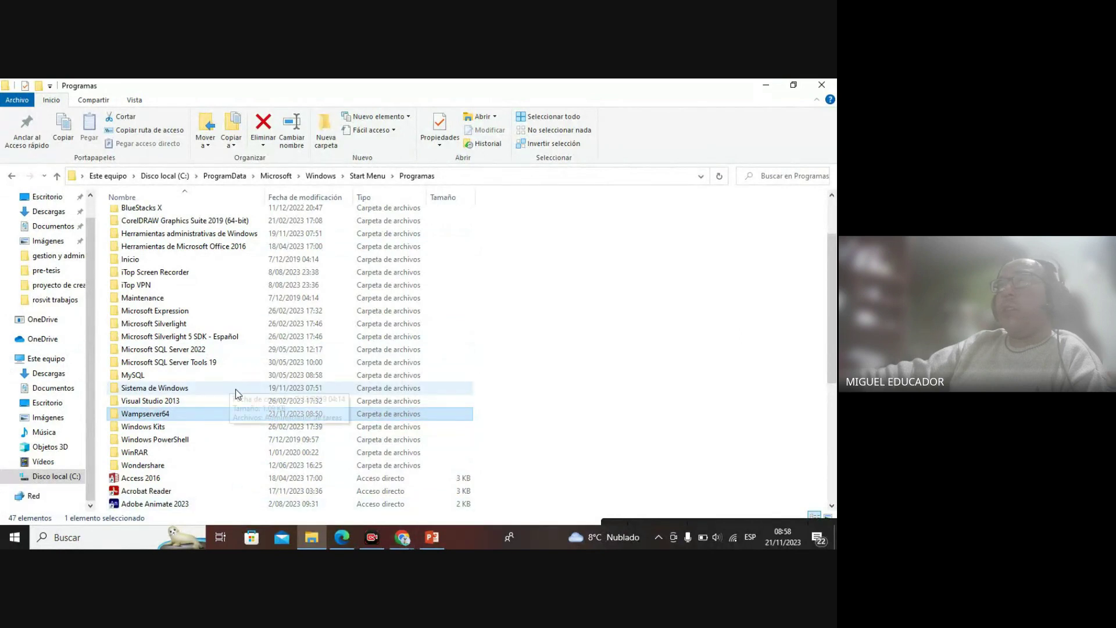
Start a Windows search with "w", reselect the Wampserver64 folder in Programas, and switch to the Google Meet window
mouse_move(195, 423)
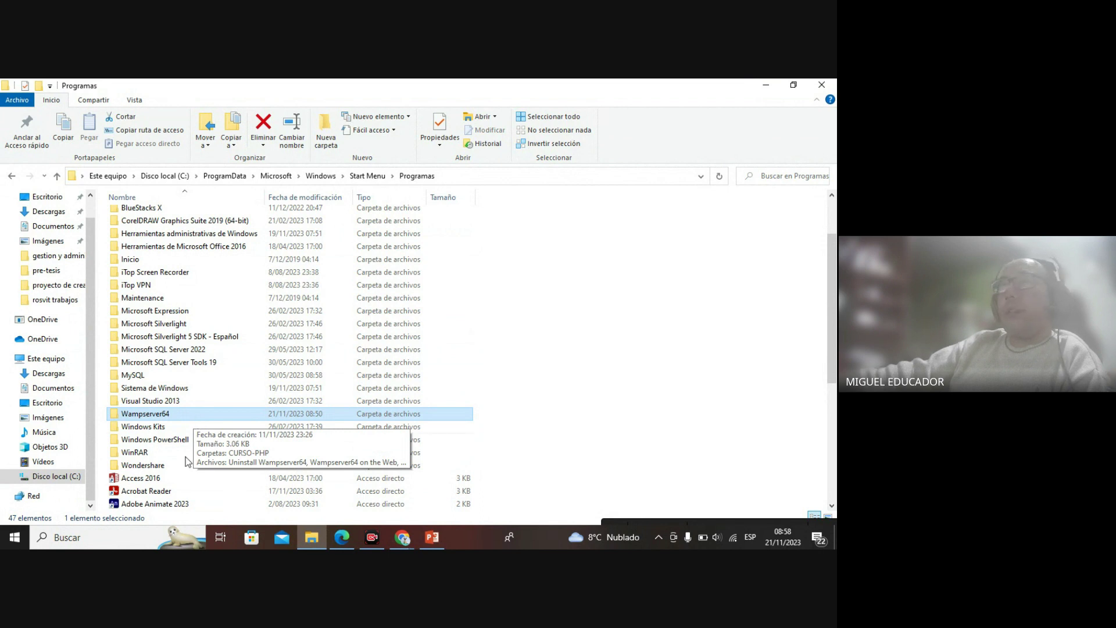
left_click(87, 537)
type("w")
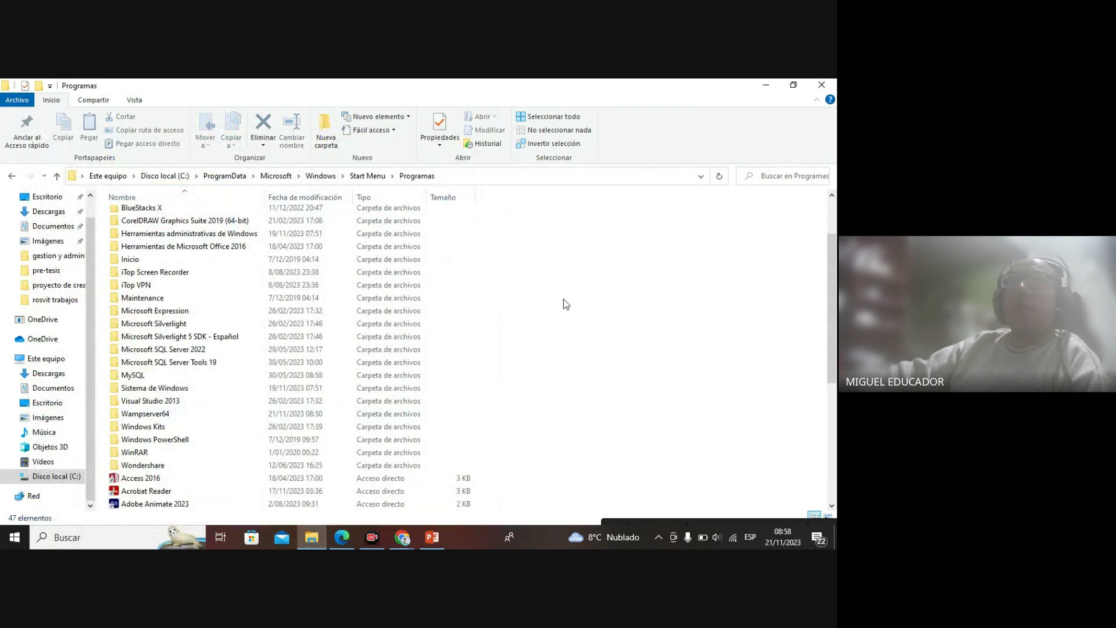
left_click(209, 417)
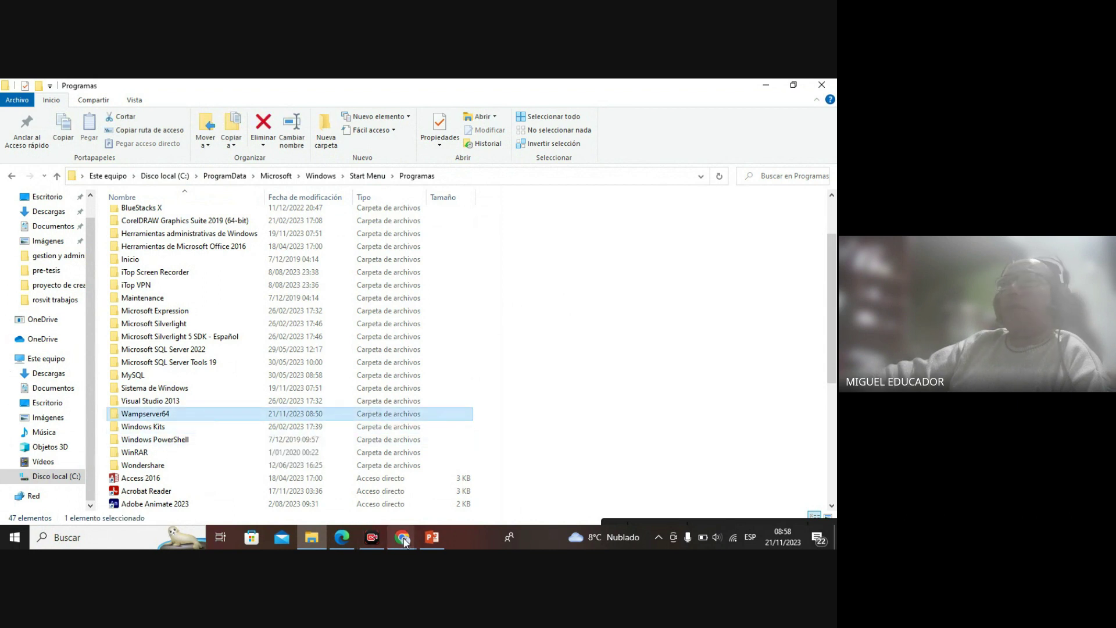
left_click(405, 540)
left_click(335, 480)
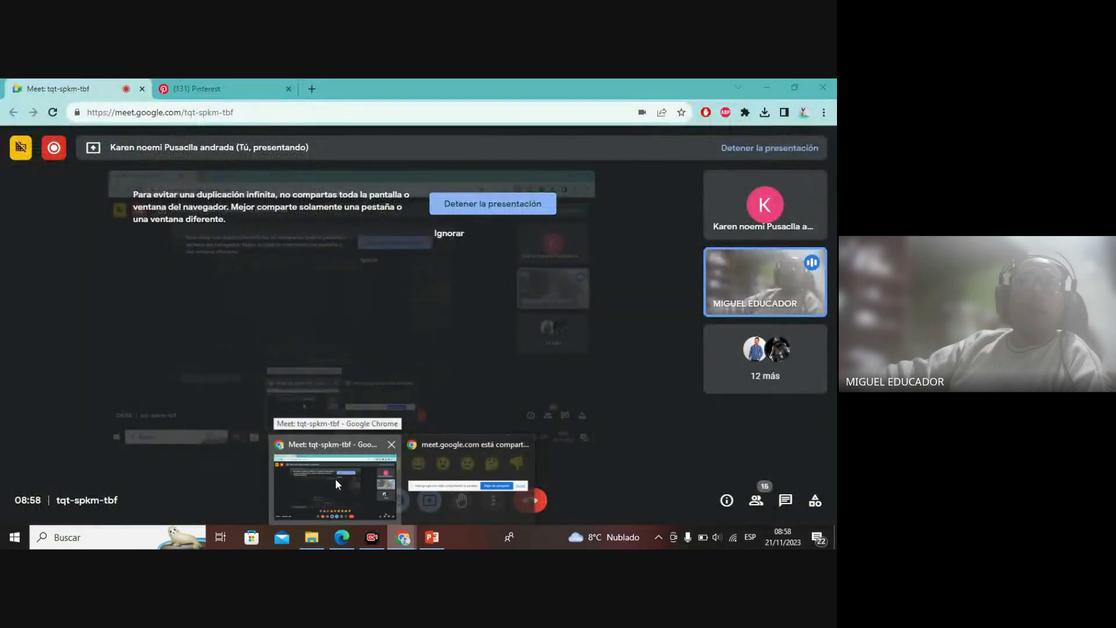
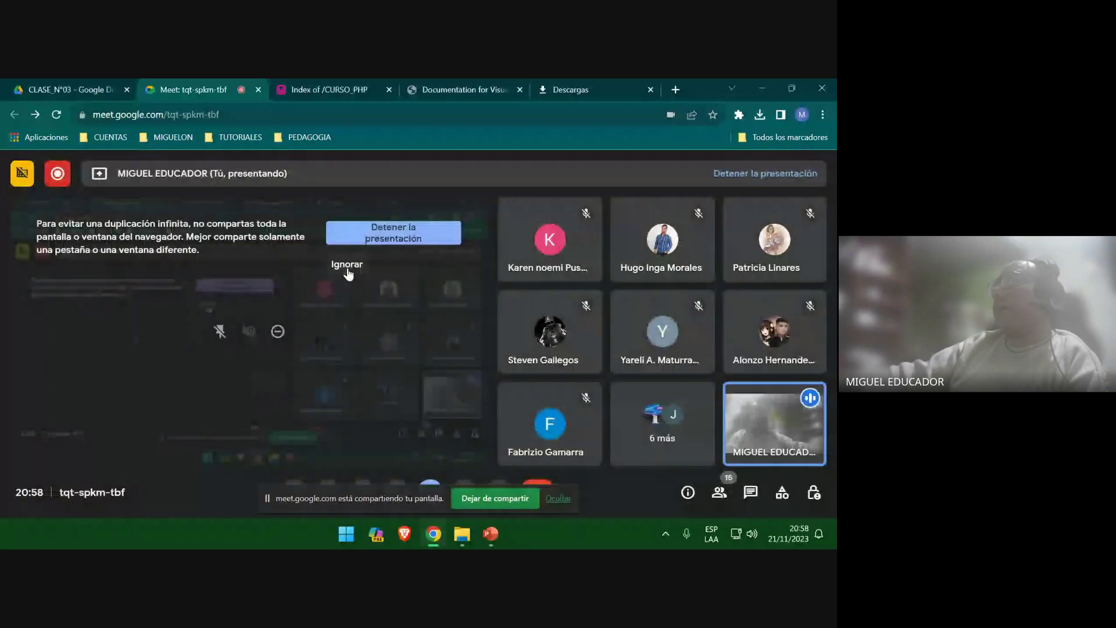
Ignore Meet's infinite-duplication warning, minimize Chrome, and hide the screen-sharing notice
left_click(348, 268)
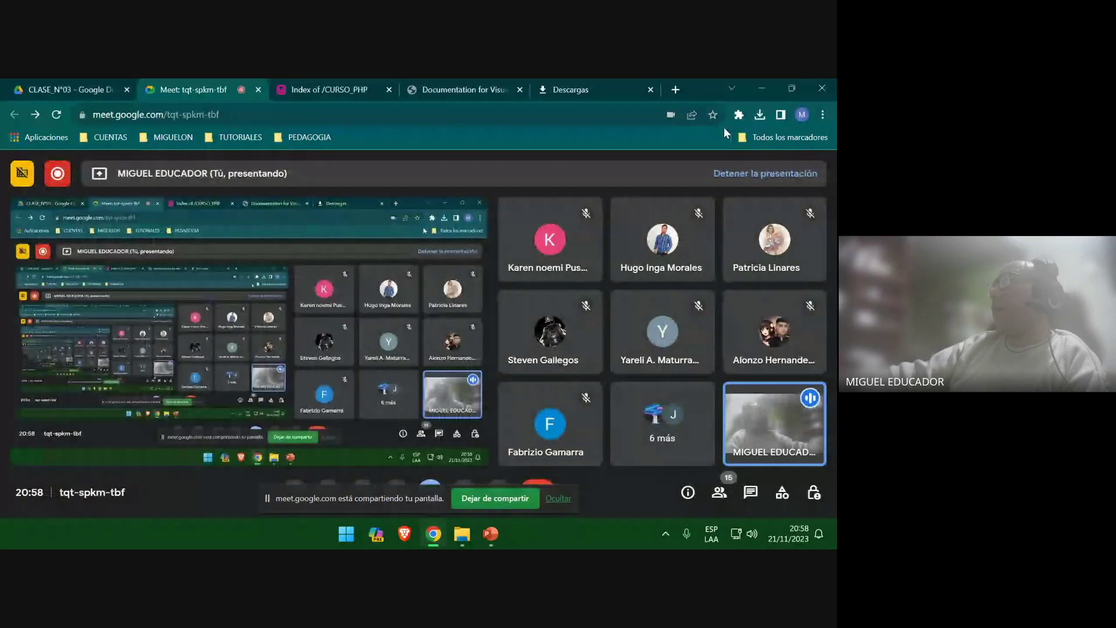
left_click(771, 86)
left_click(771, 86)
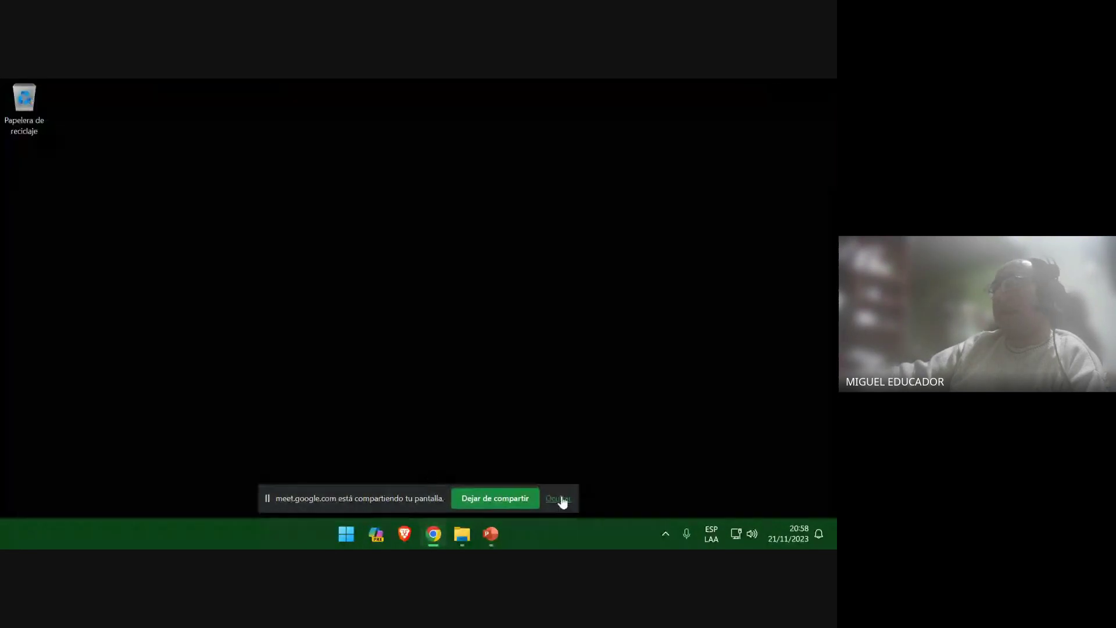
left_click(559, 498)
Switch to the Visual Studio Code installation presentation, select blank slide 7, save the file and minimize the window
mouse_move(500, 532)
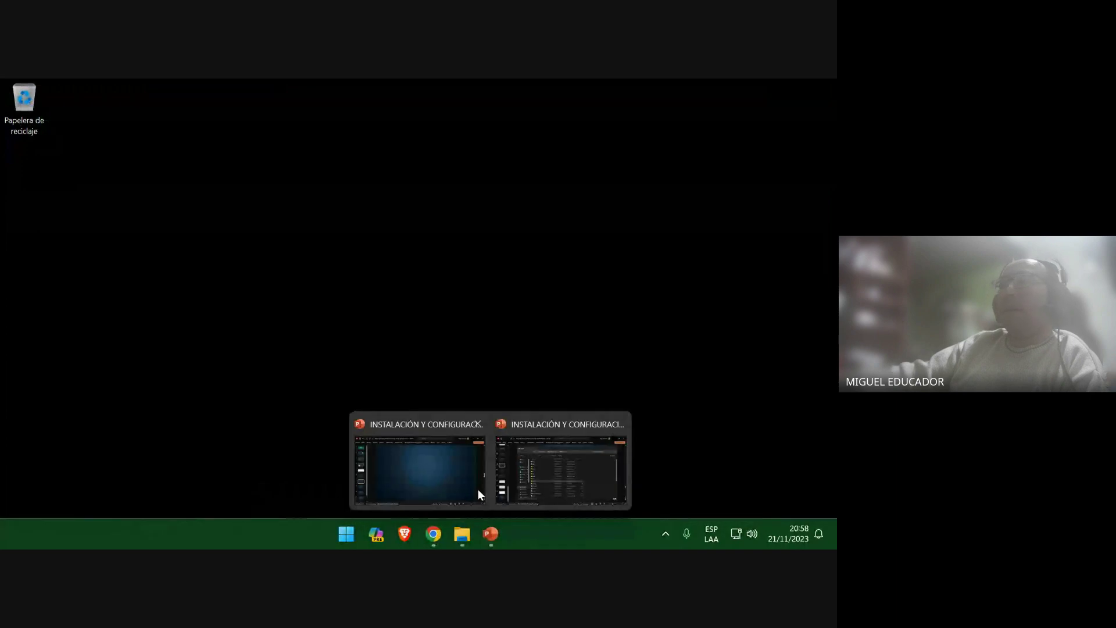
left_click(471, 483)
left_click(60, 334)
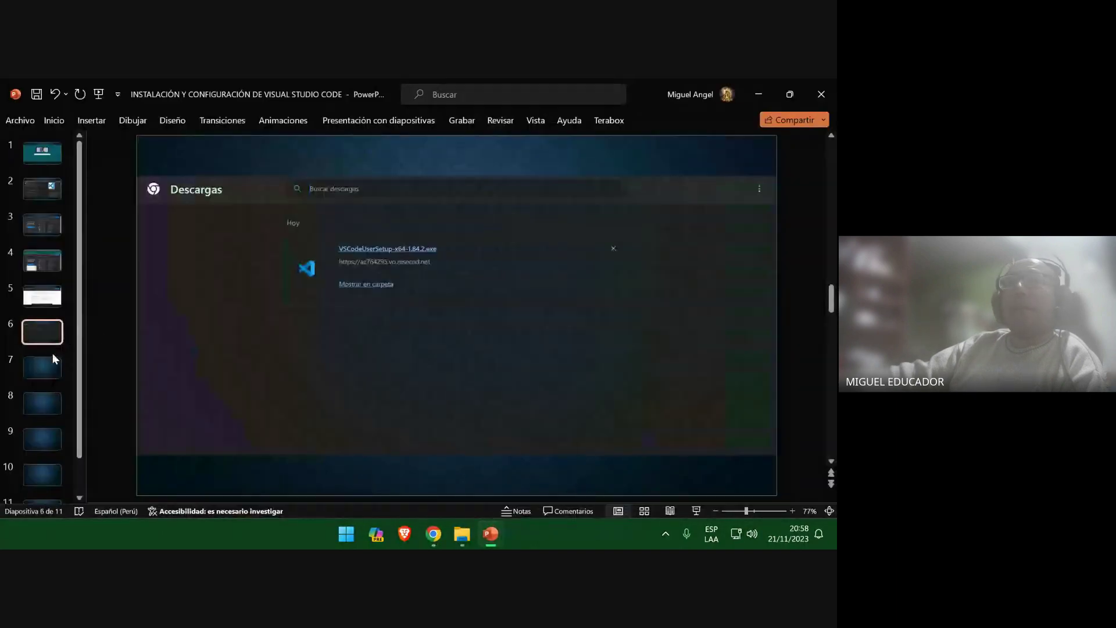
left_click(54, 363)
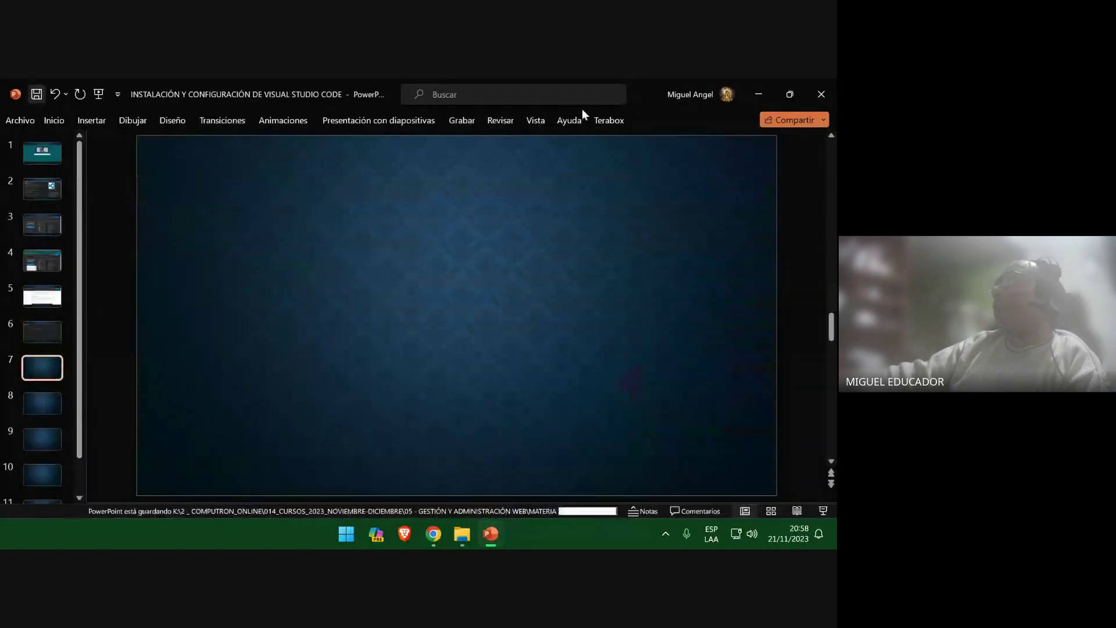
left_click(758, 93)
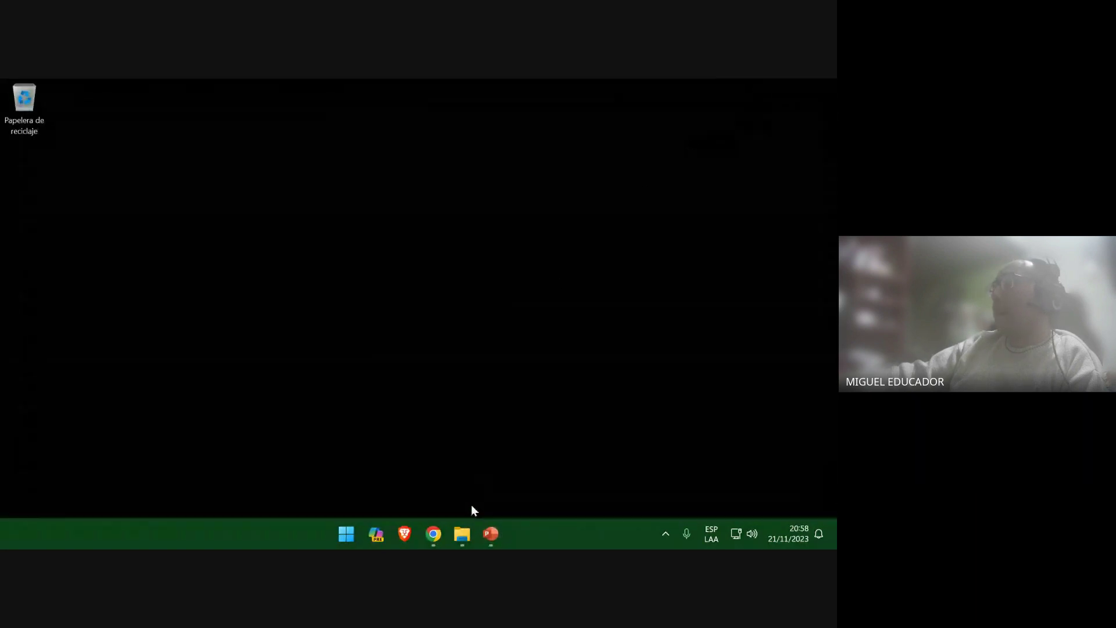
Show the downloaded VSCodeUserSetup-x64-1.84.2.exe in its folder from Chrome's Descargas page
mouse_move(433, 534)
left_click(420, 479)
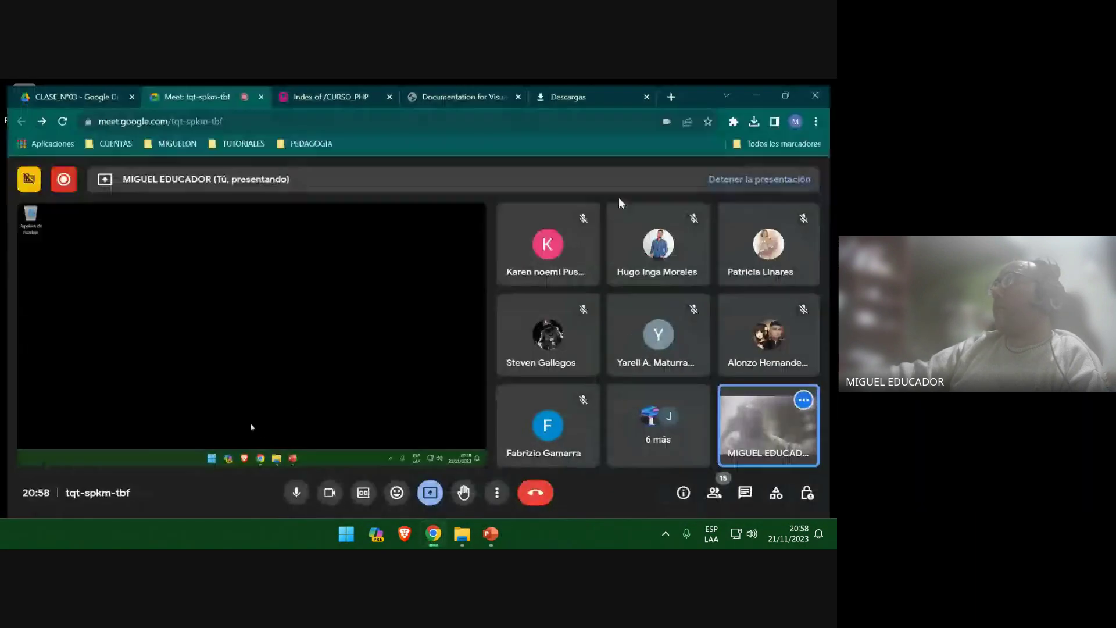
left_click(634, 98)
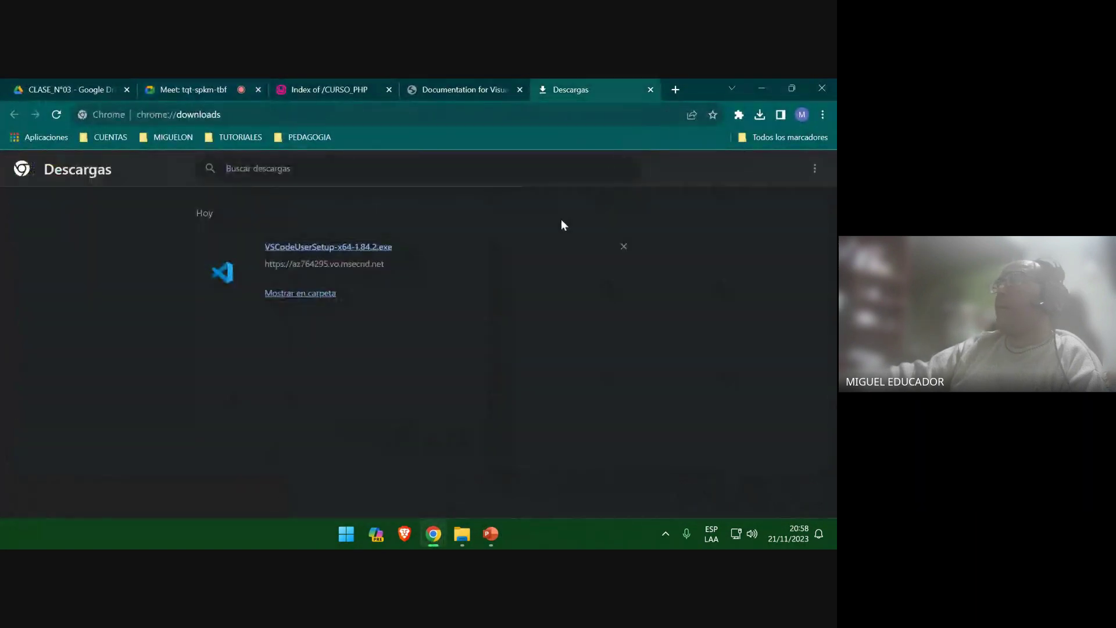
left_click(331, 293)
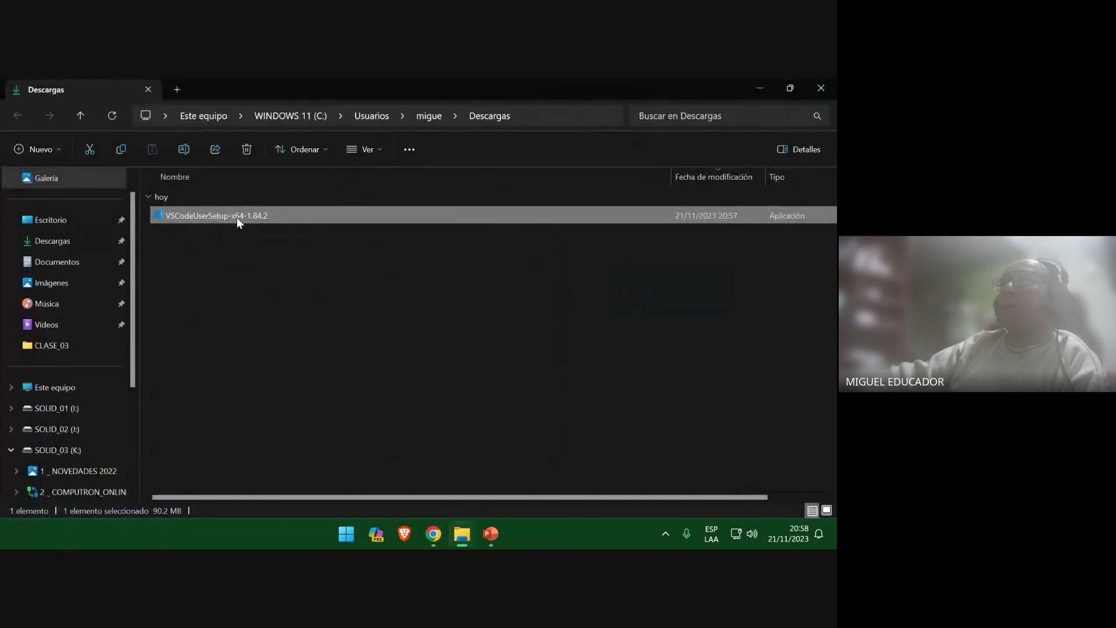
Move the VSCodeUserSetup-x64-1.84.2 installer from the Descargas folder to the Escritorio folder
right_click(236, 218)
left_click(176, 222)
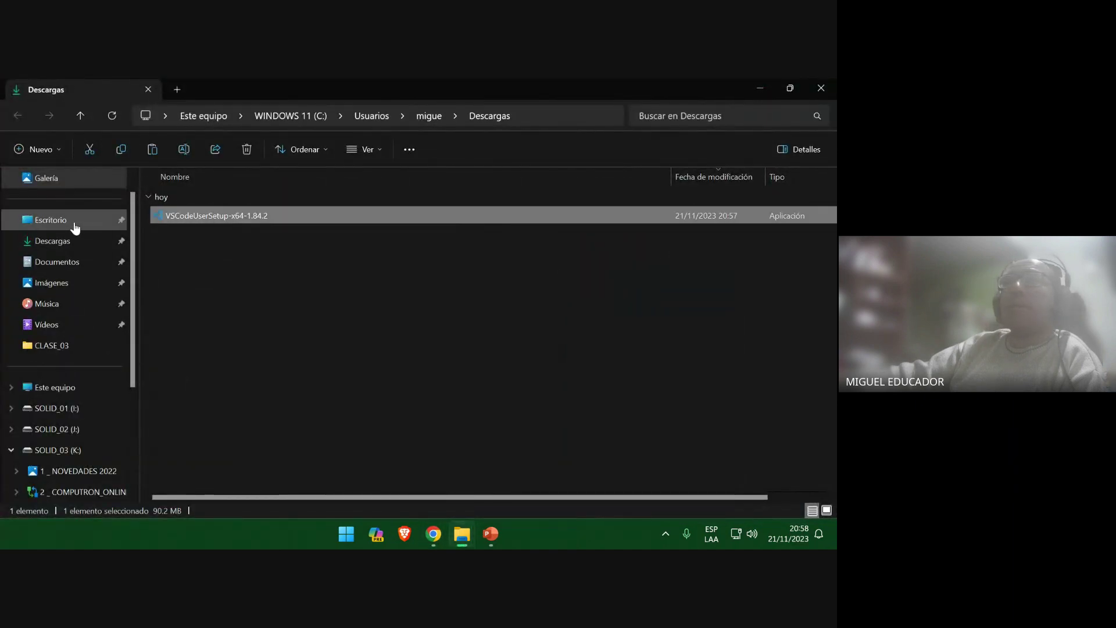
right_click(253, 294)
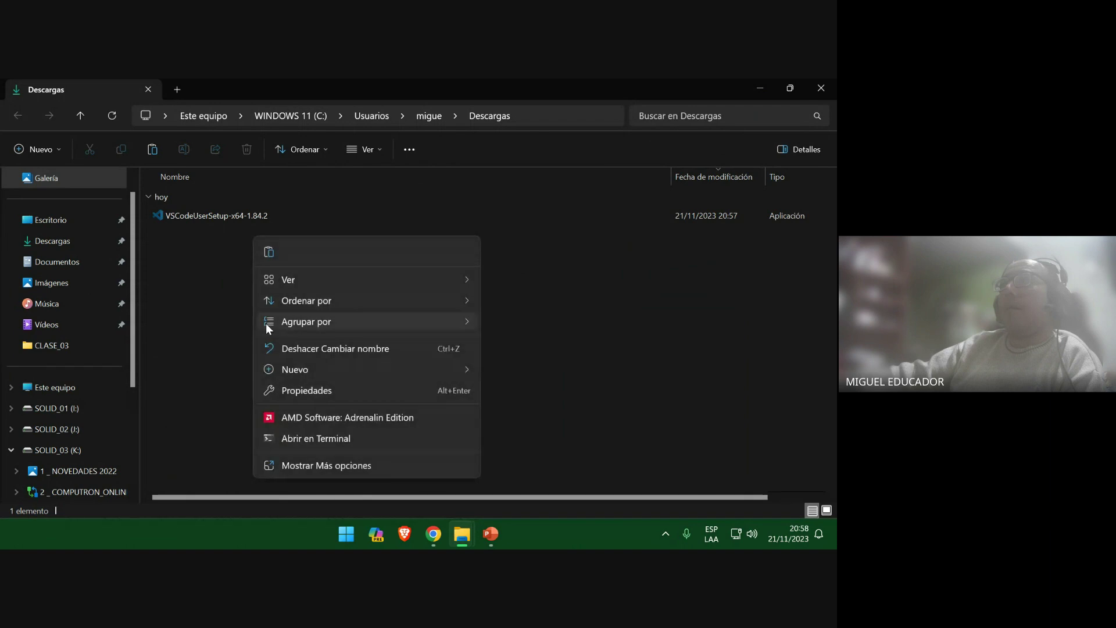
left_click(120, 223)
right_click(254, 270)
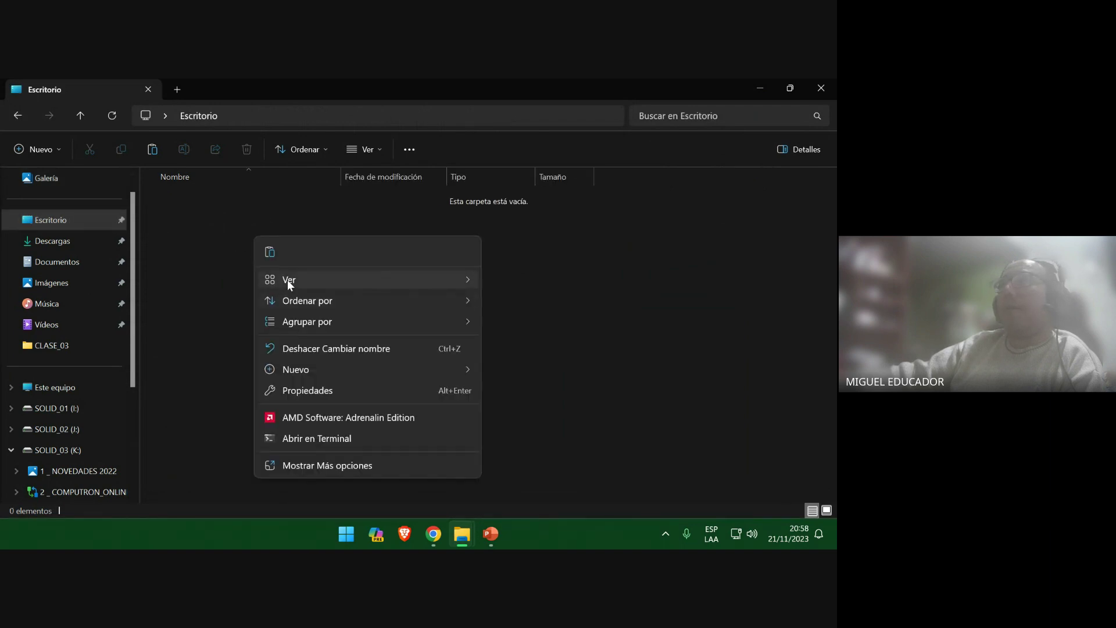
left_click(271, 252)
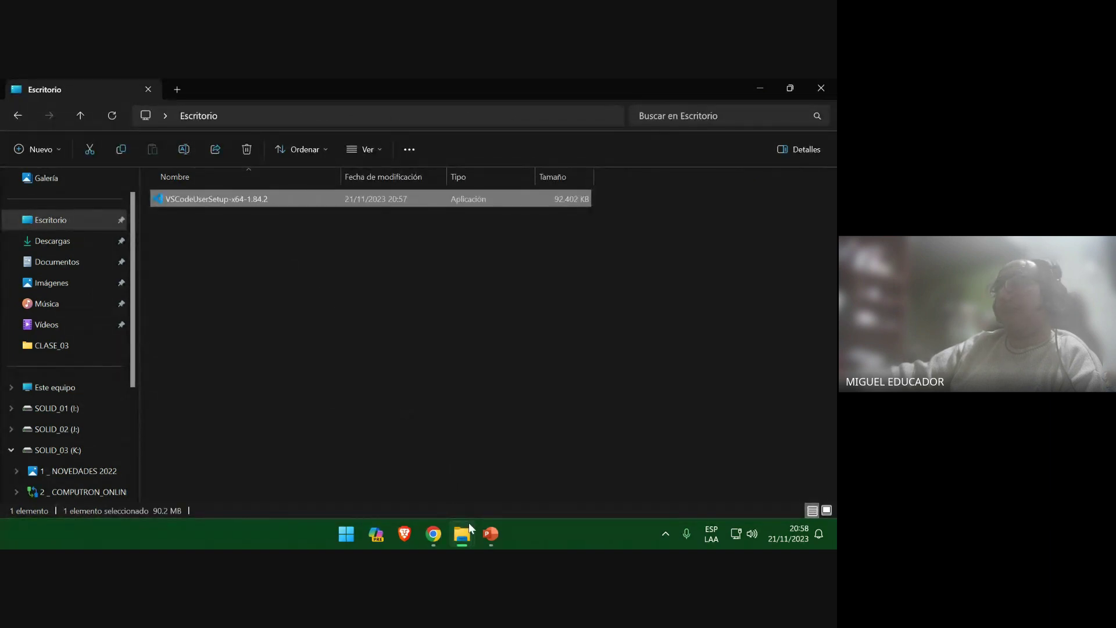
Insert a screenshot of the Escritorio folder window into slide 7 of the Visual Studio Code presentation, and select slide 8
left_click(493, 533)
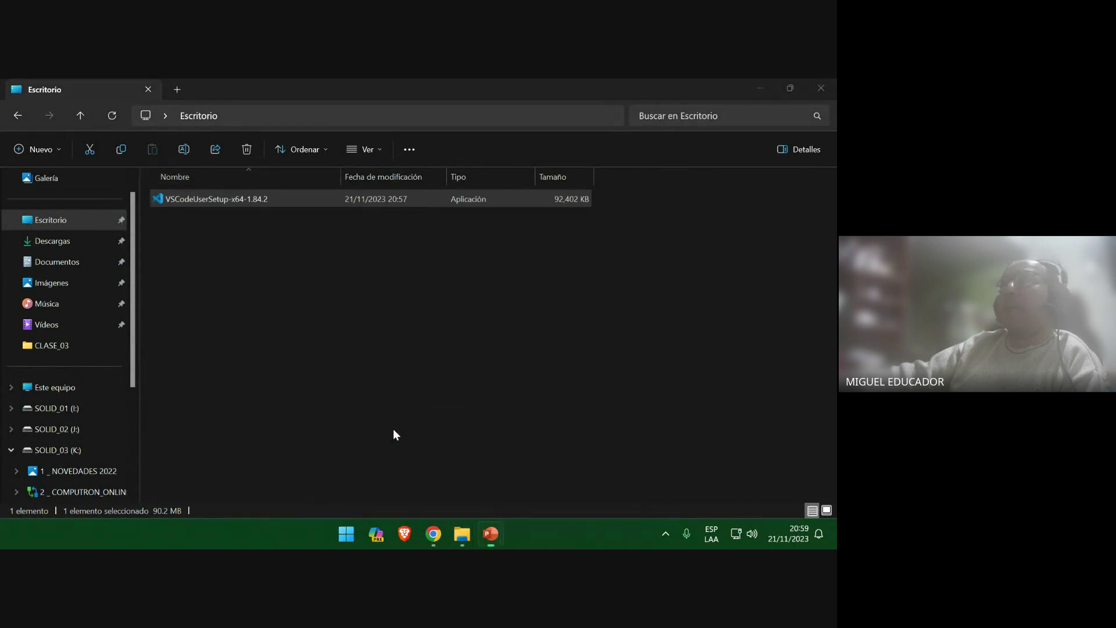
key("alt+Tab")
left_click(185, 147)
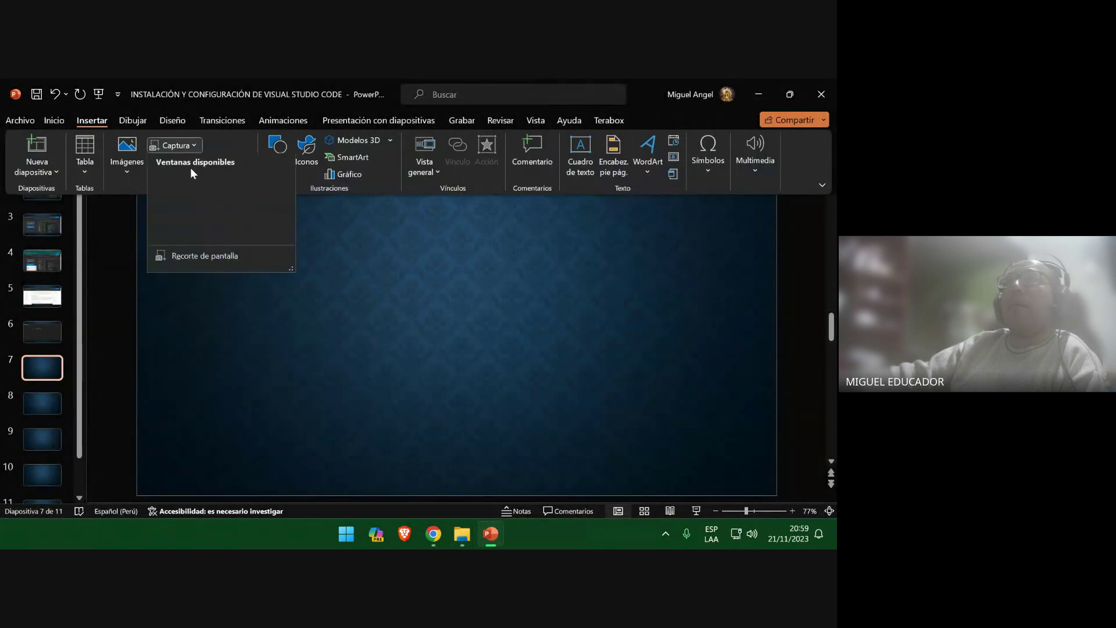
left_click(185, 210)
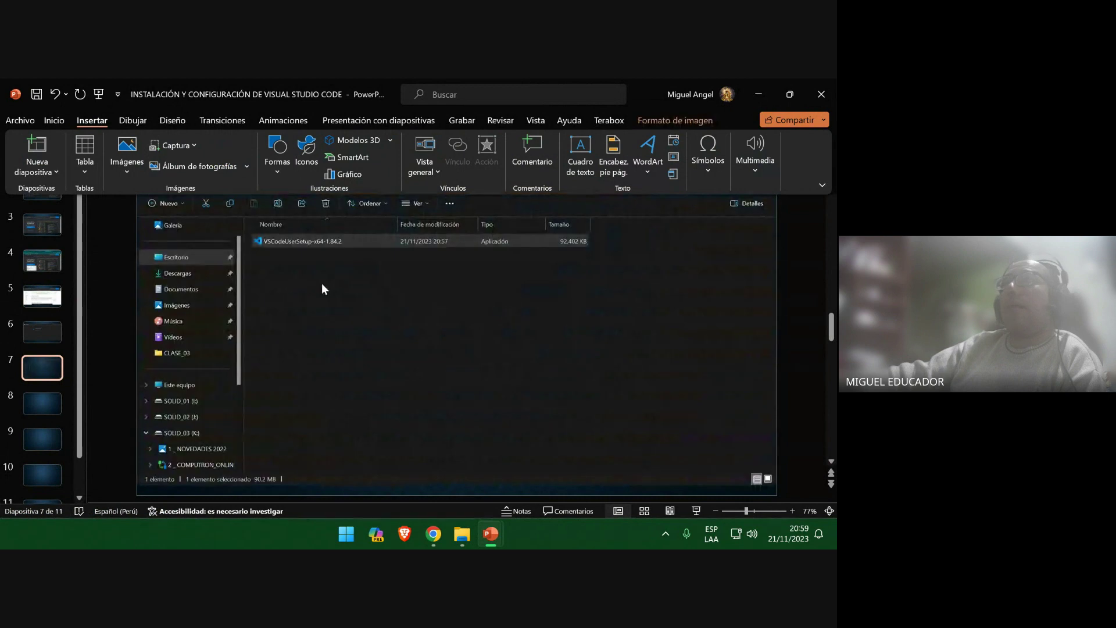
left_click(54, 417)
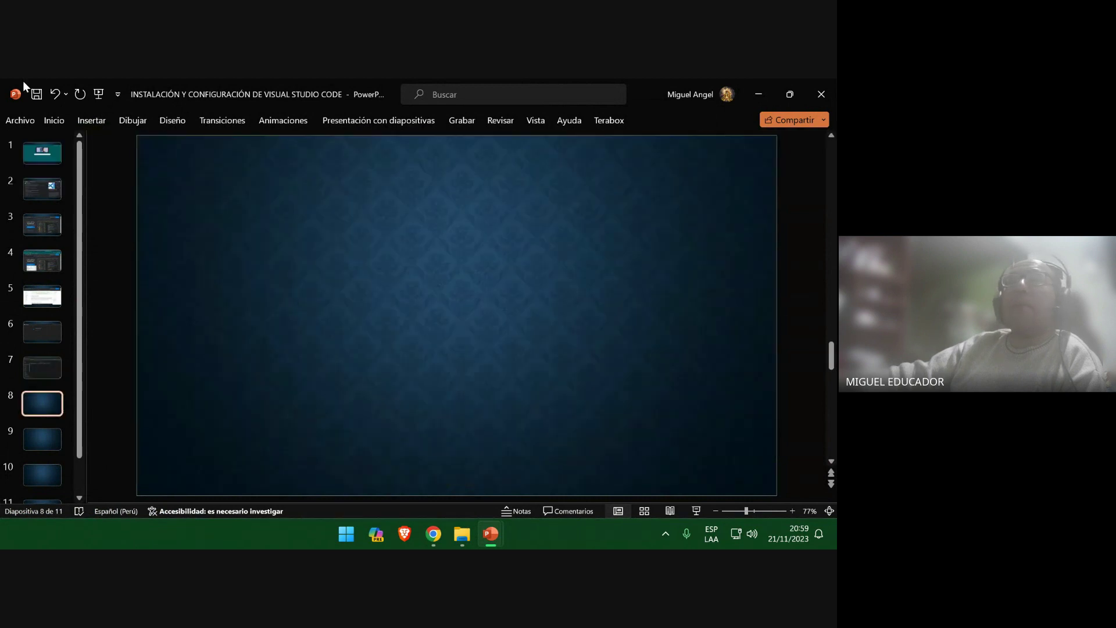
Close the Escritorio window, and clear VSCodeUserSetup-x64-1.84.2.exe from Chrome's downloads before closing the Descargas and Visual Studio documentation tabs
left_click(758, 93)
left_click(821, 89)
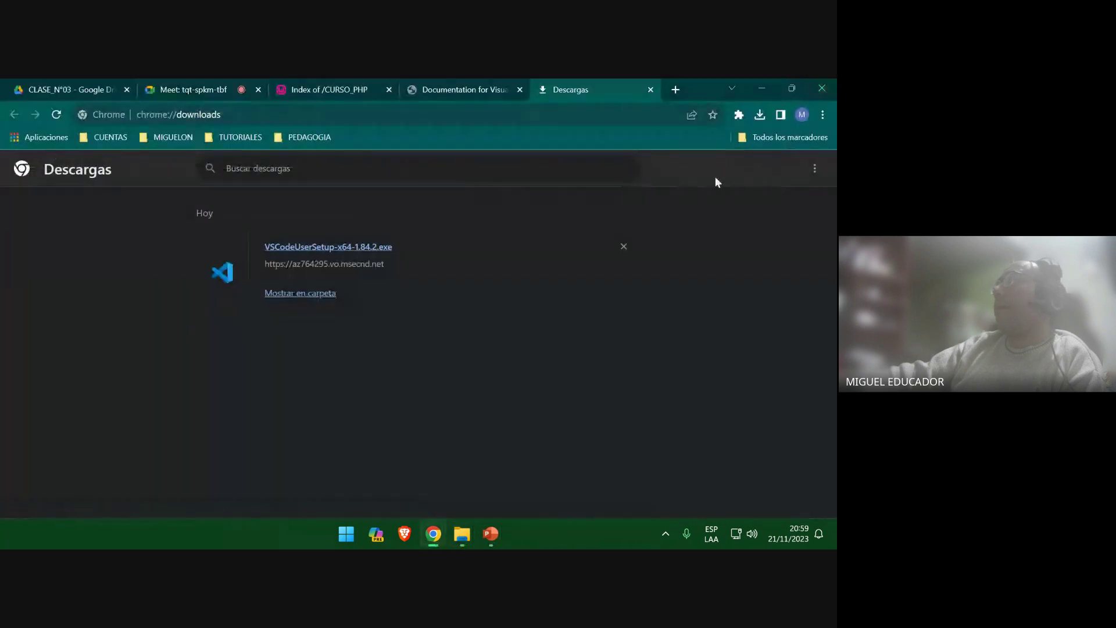
left_click(624, 247)
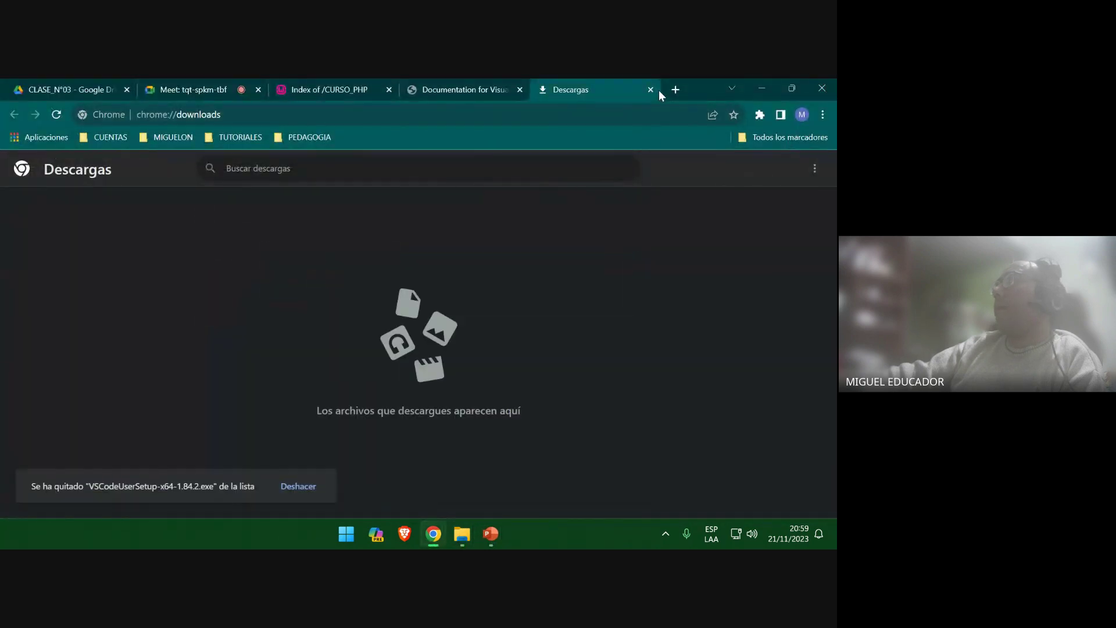
left_click(651, 89)
left_click(621, 89)
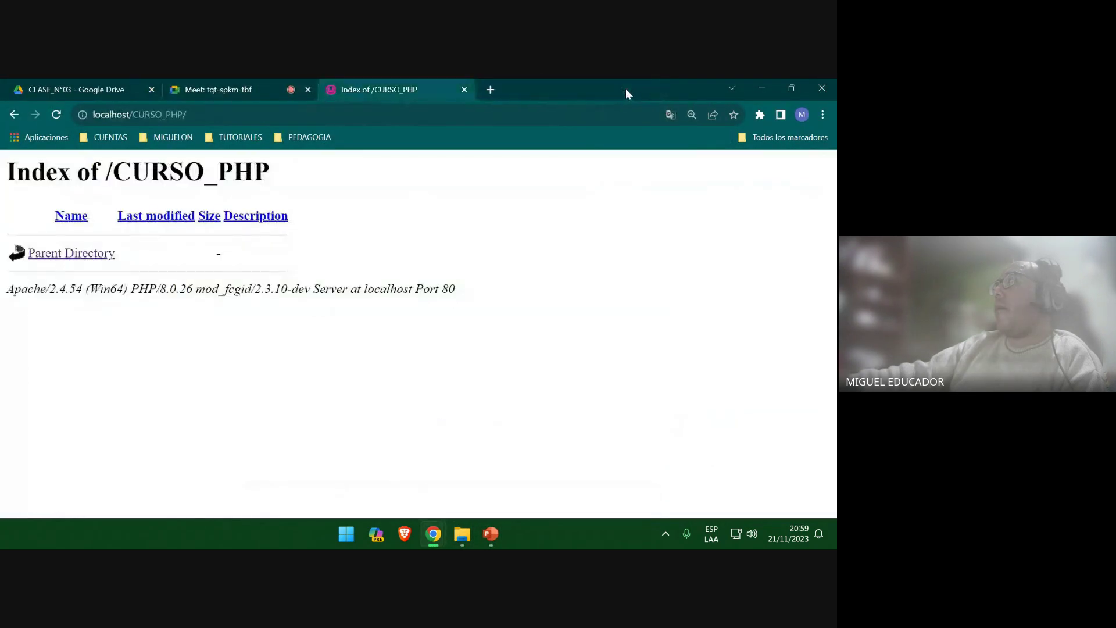
Capture the whole desktop with Herramienta Recortes on a 5-second delay, showing the VSCodeUserSetup installer's context menu at Ejecutar como administrador
left_click(763, 87)
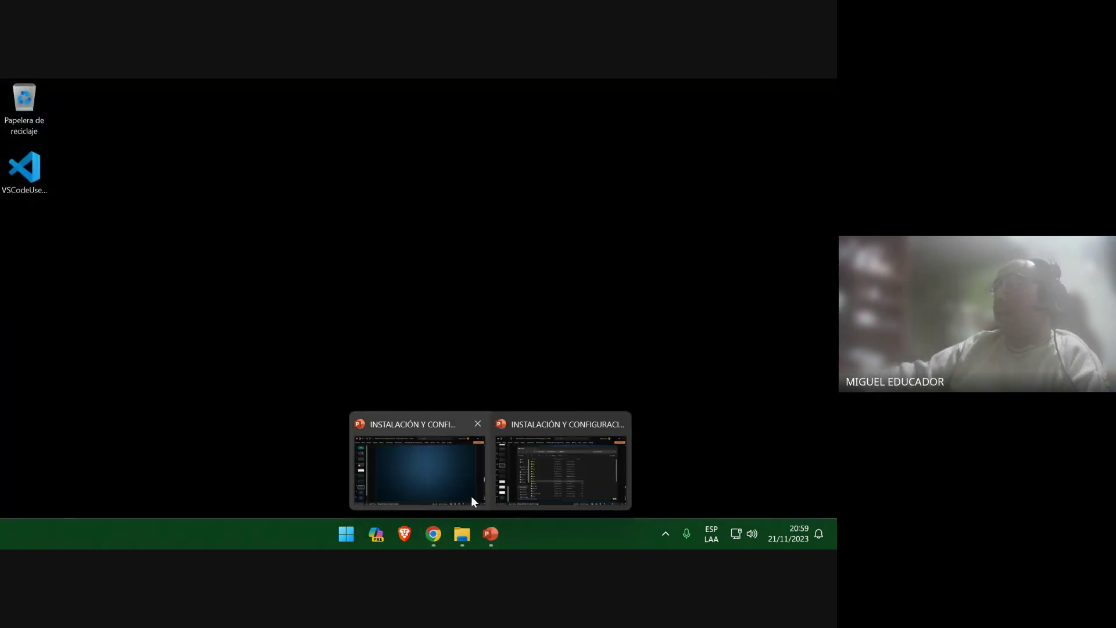
key("super")
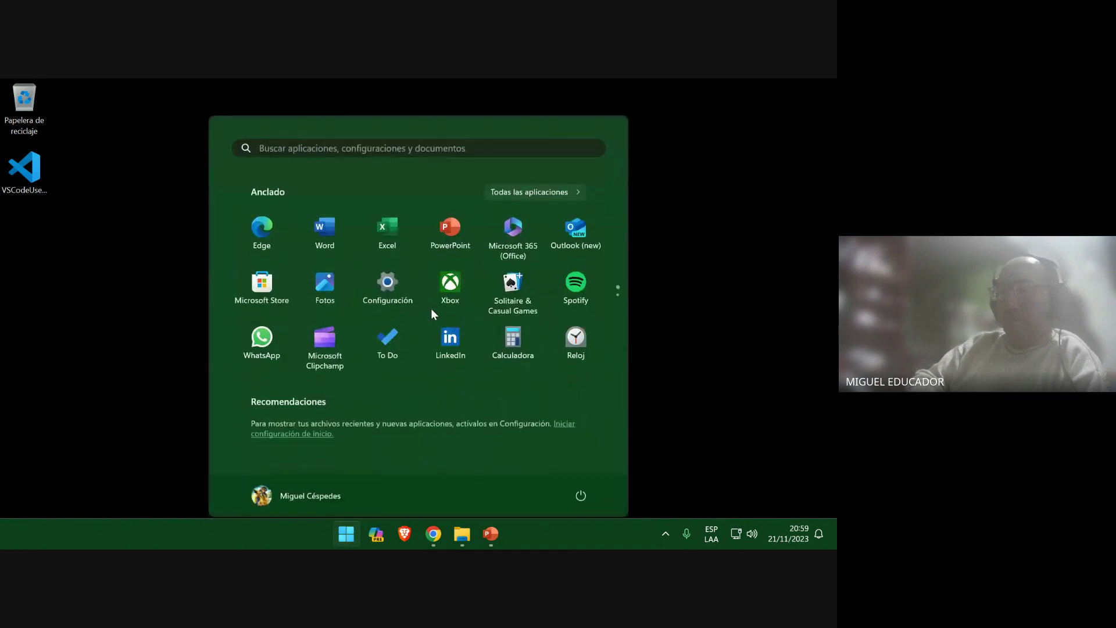
type("RE")
key("Return")
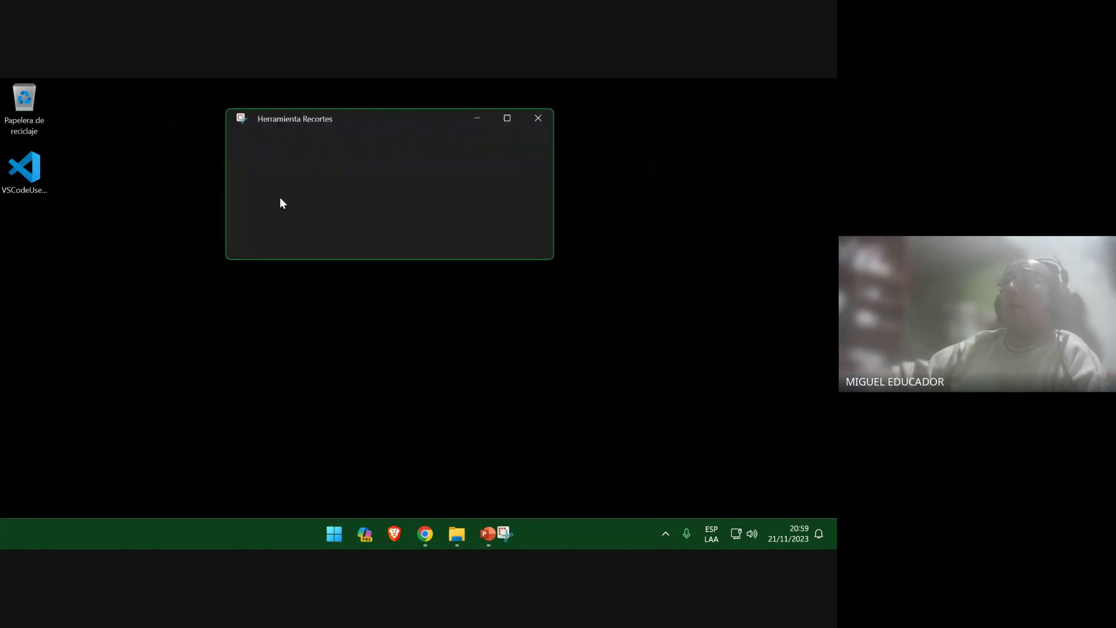
left_click(424, 146)
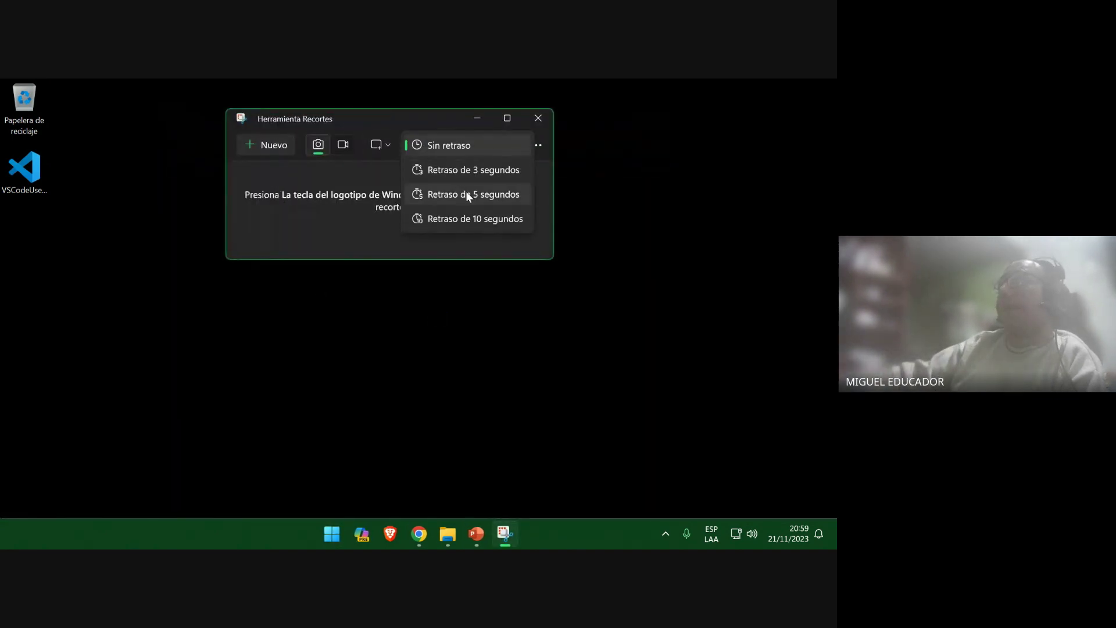
left_click(465, 190)
left_click(283, 144)
right_click(19, 170)
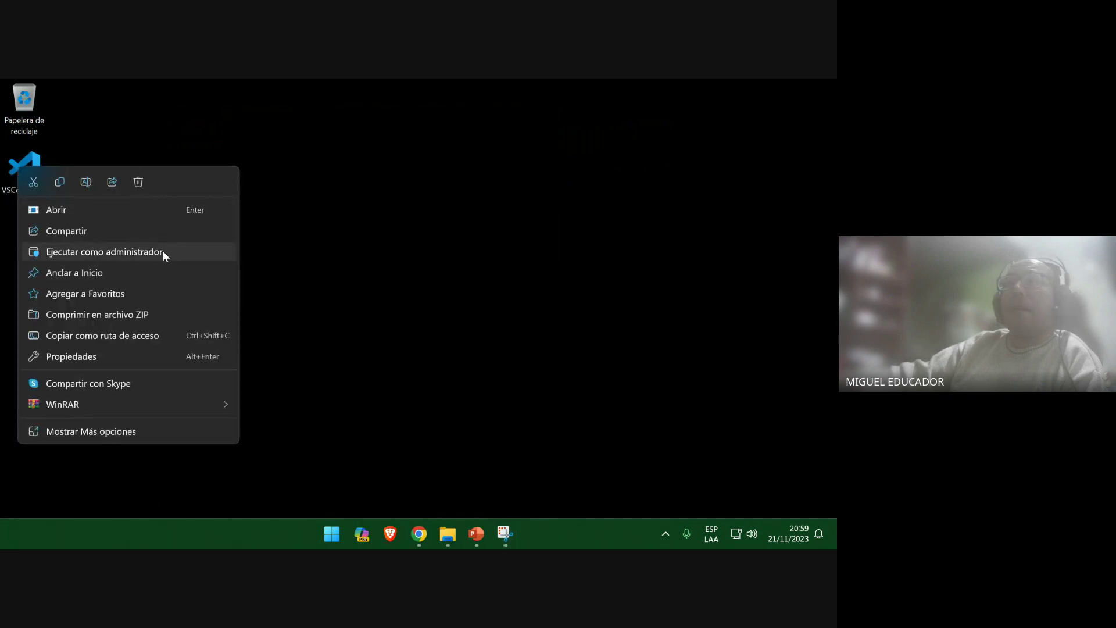
left_click_drag(1, 79, 835, 518)
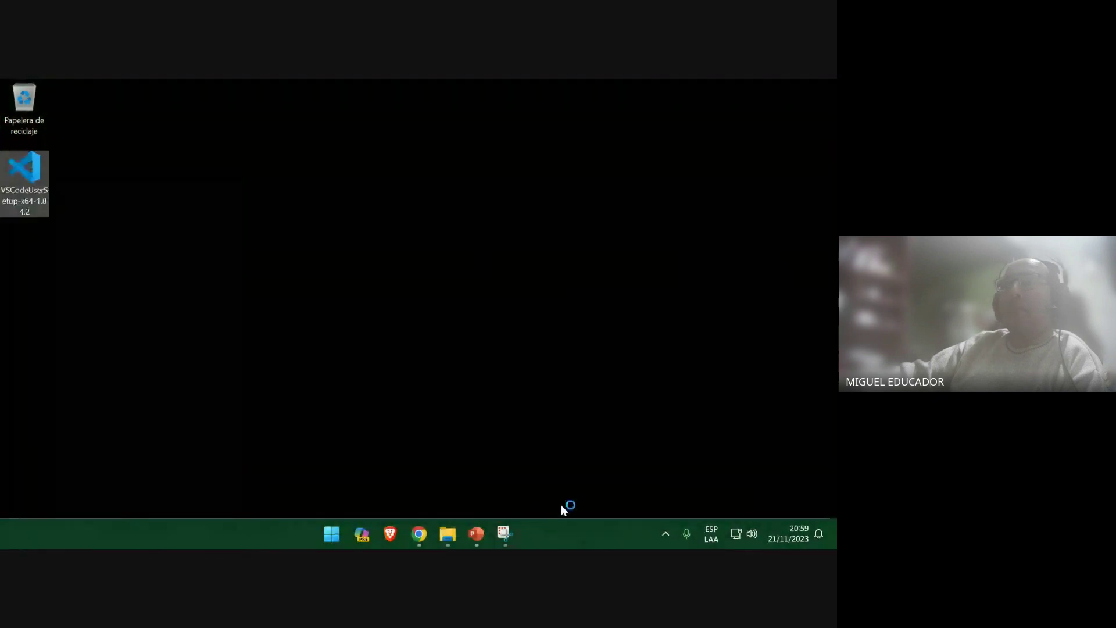
Paste the desktop capture into slide 8 of the Visual Studio Code presentation, select slide 9, and save the file
left_click(483, 535)
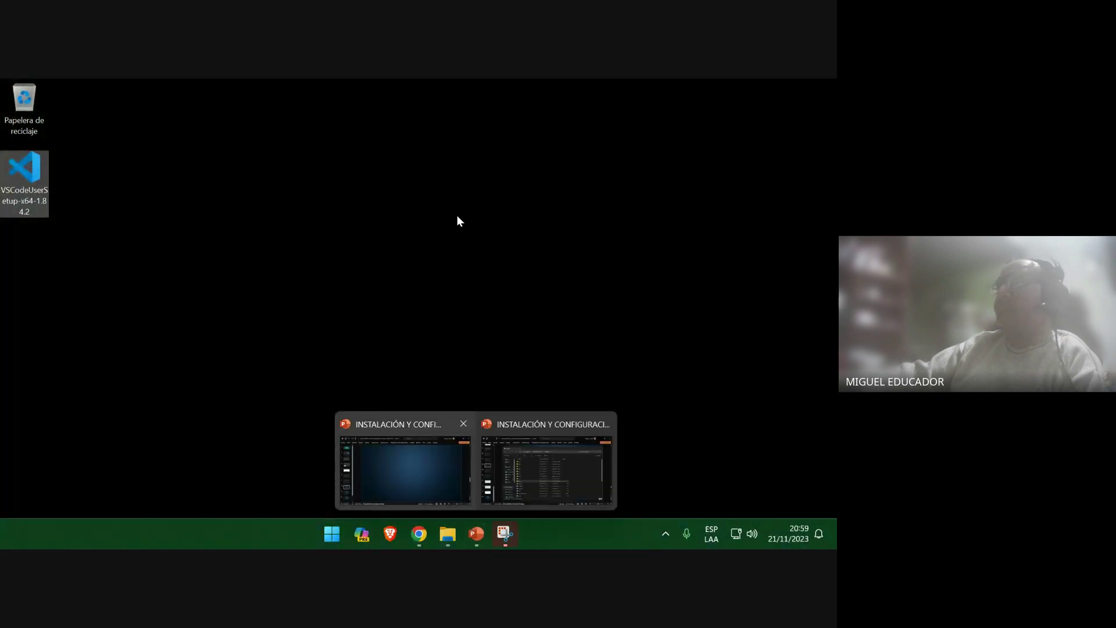
left_click(413, 430)
right_click(393, 215)
left_click(438, 259)
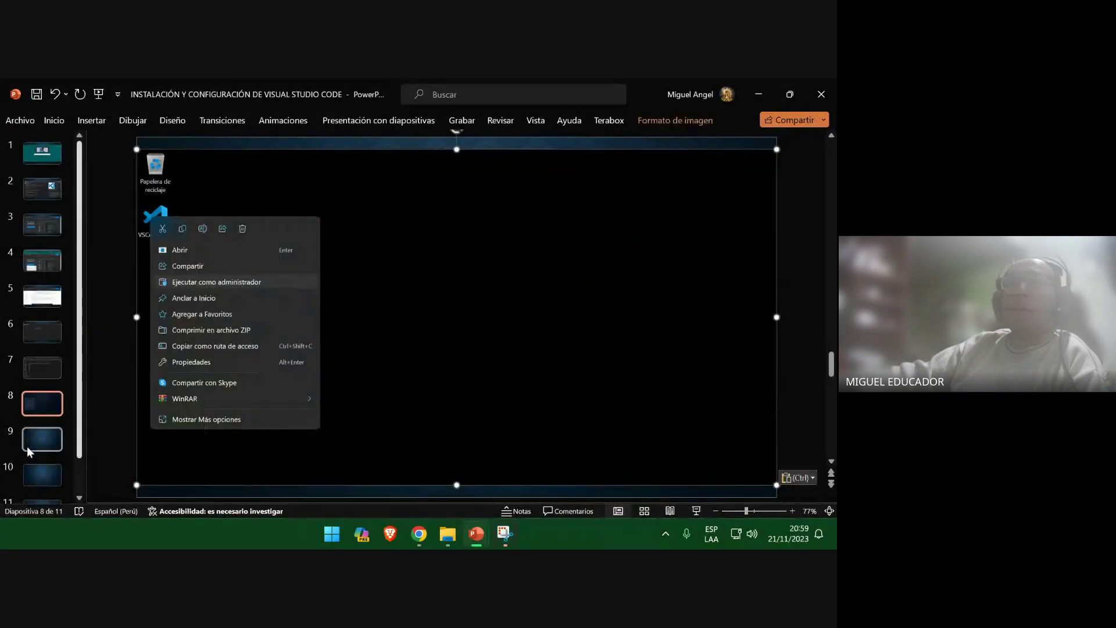
left_click(40, 445)
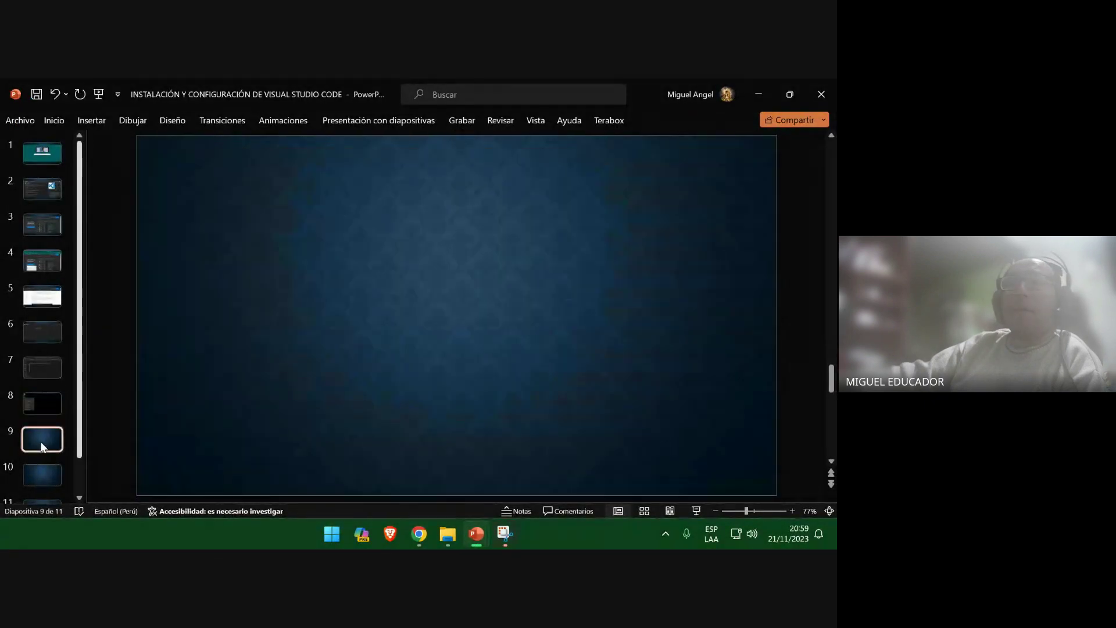
left_click(37, 99)
Run the VSCodeUserSetup installer from the desktop as administrator, close Herramienta Recortes, and accept continuing with the user installer
left_click(759, 94)
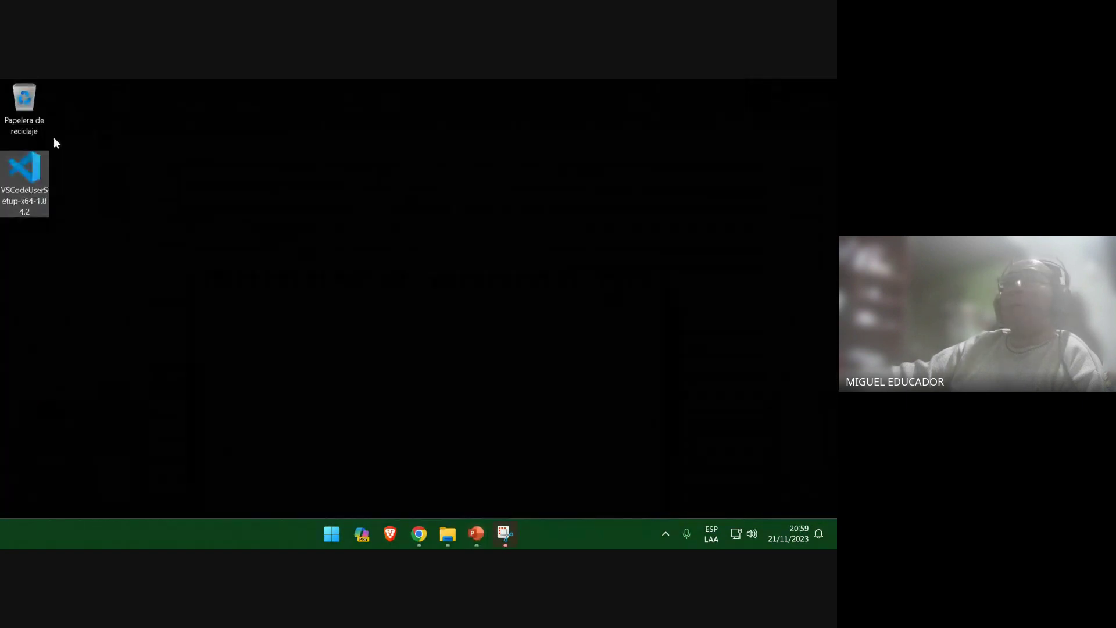
right_click(32, 153)
left_click(114, 239)
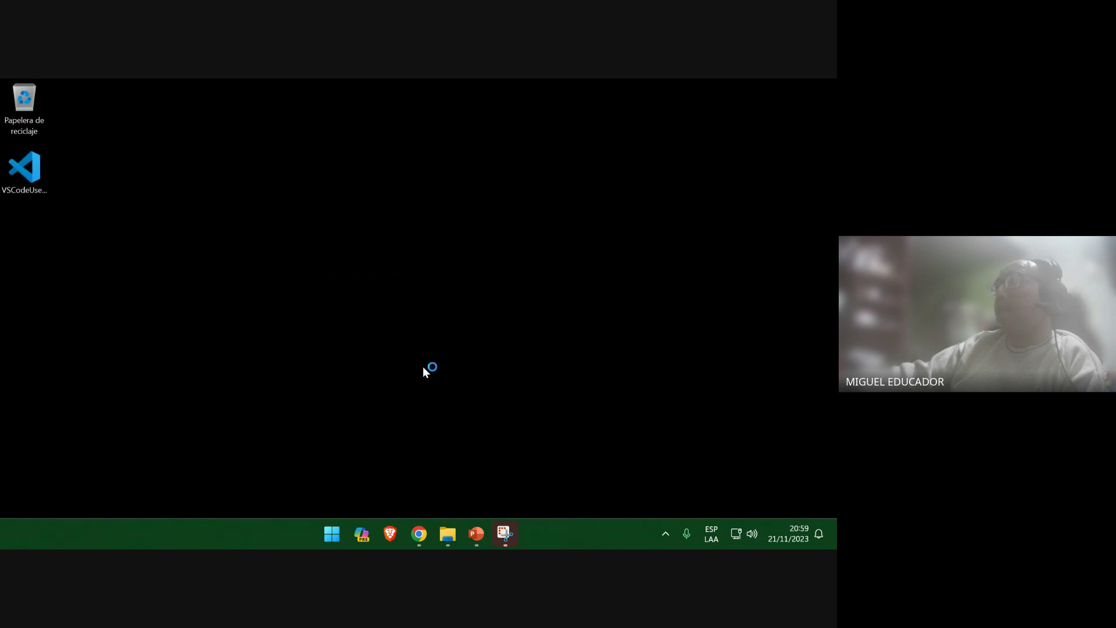
left_click(504, 532)
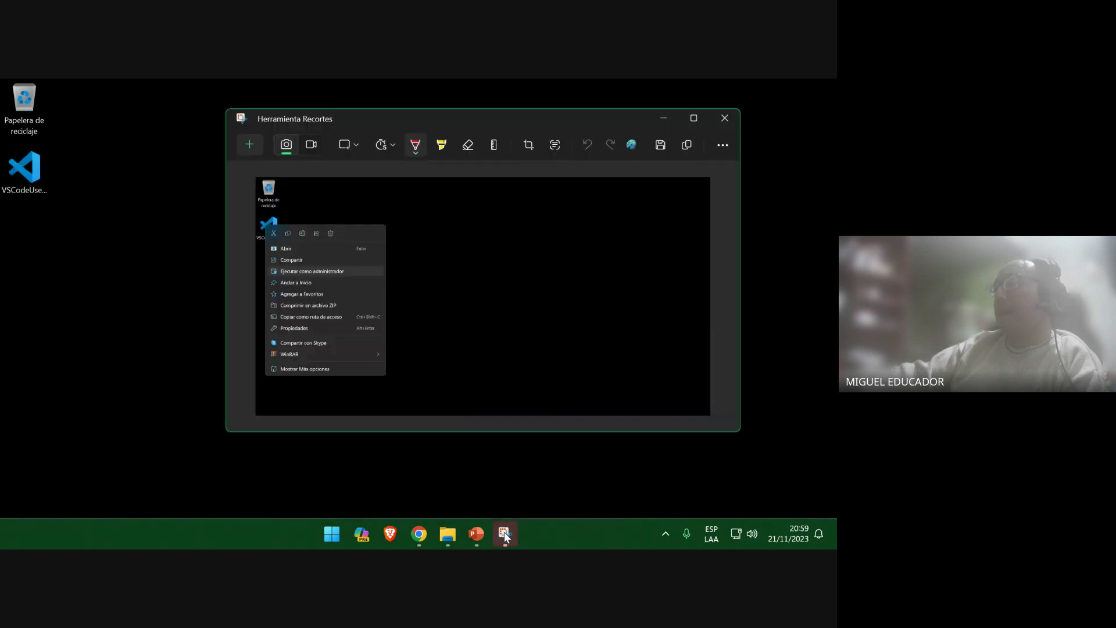
left_click(506, 527)
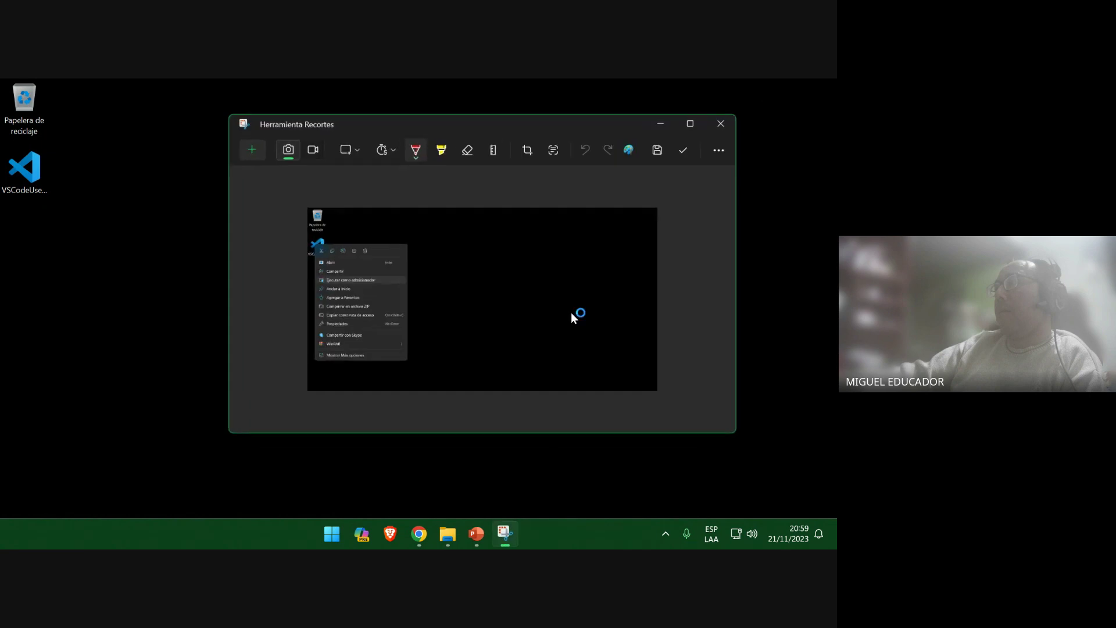
left_click(731, 120)
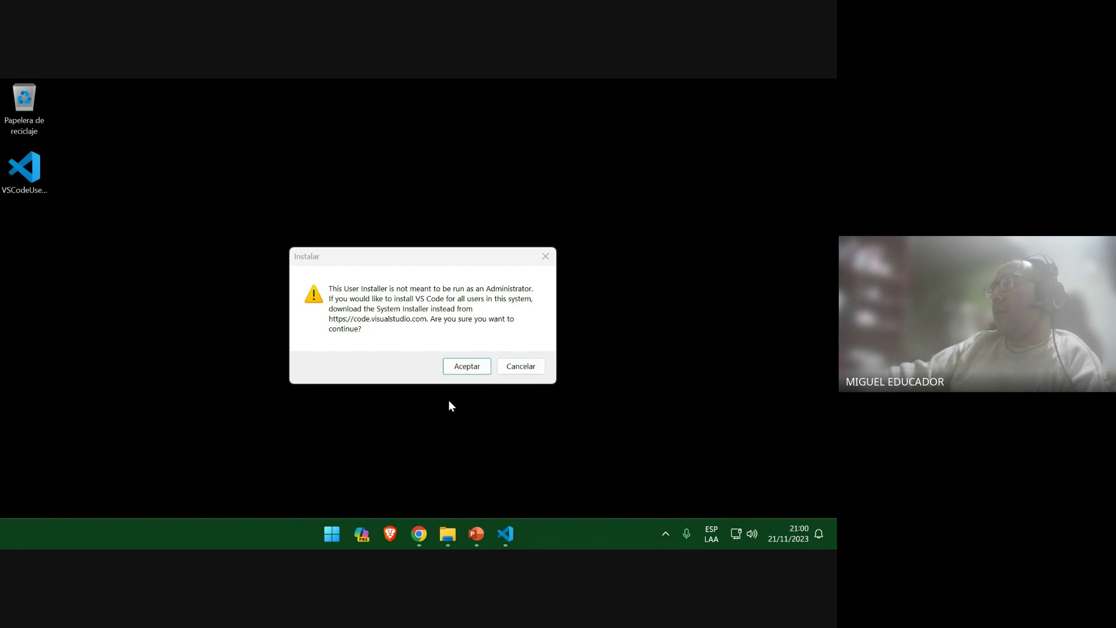
left_click(468, 366)
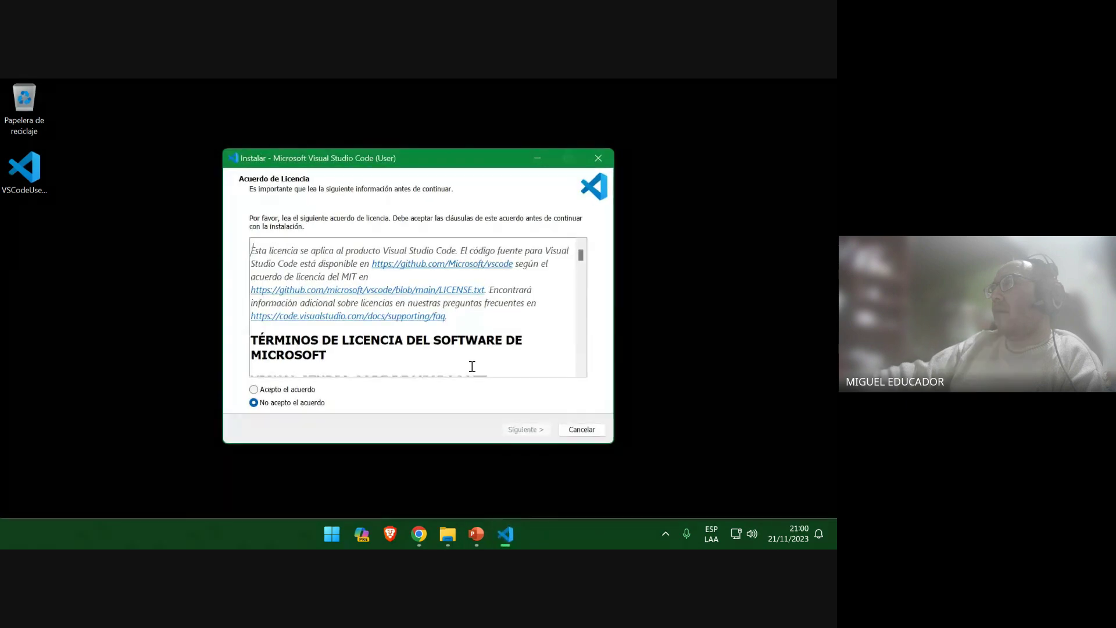
Insert a desktop screen clipping of the installer's Acuerdo de Licencia page into slide 9, select slide 10, and save the presentation
mouse_move(476, 535)
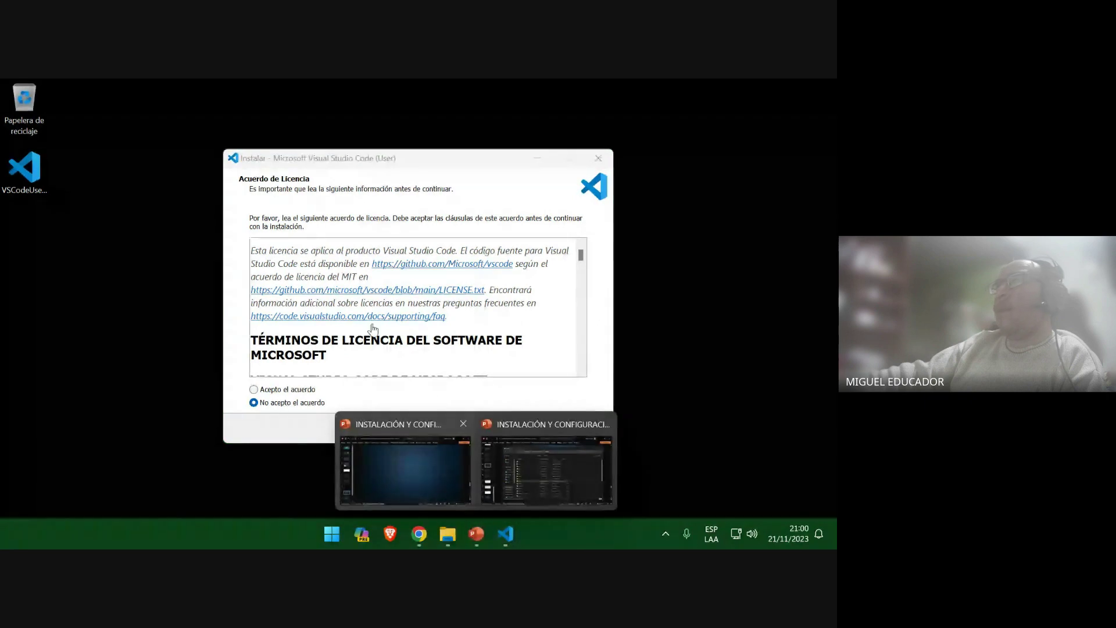
left_click(403, 442)
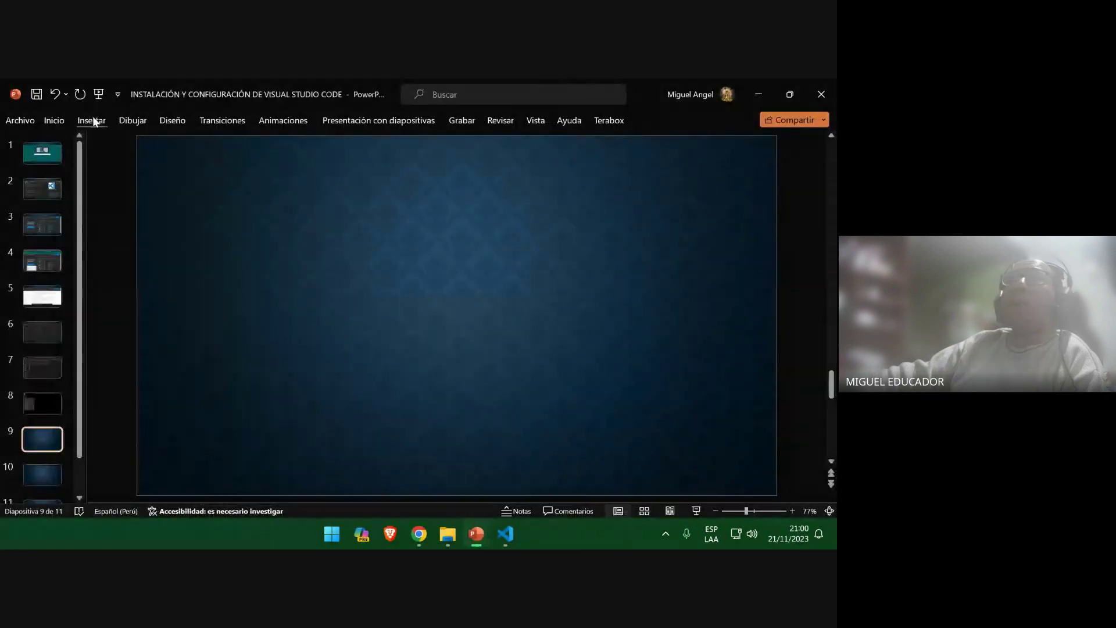
left_click(93, 120)
left_click(171, 145)
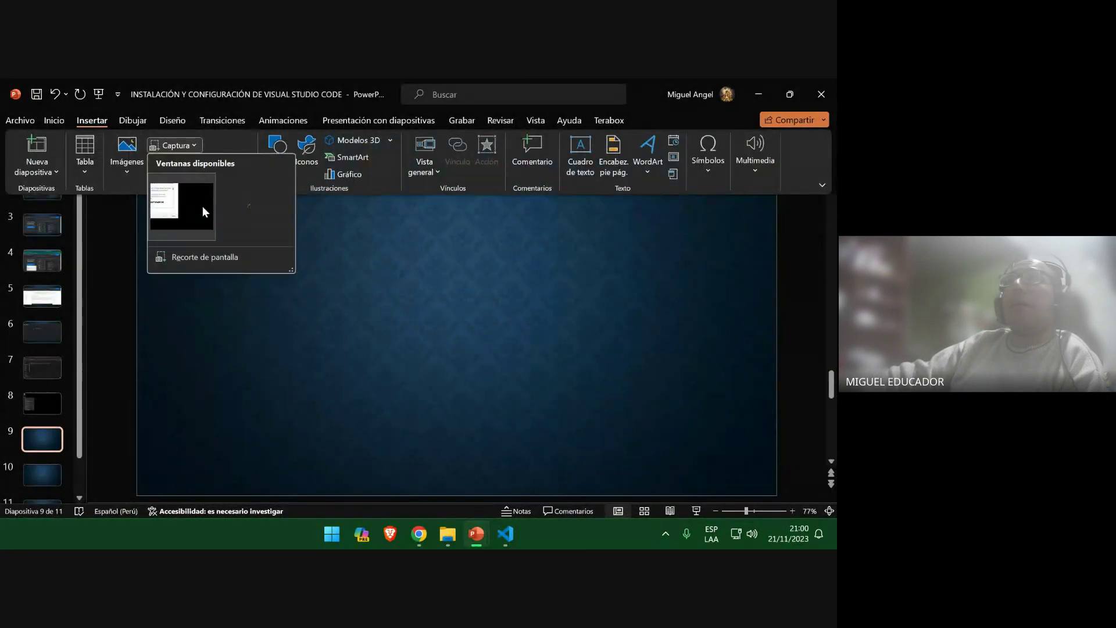
left_click(220, 260)
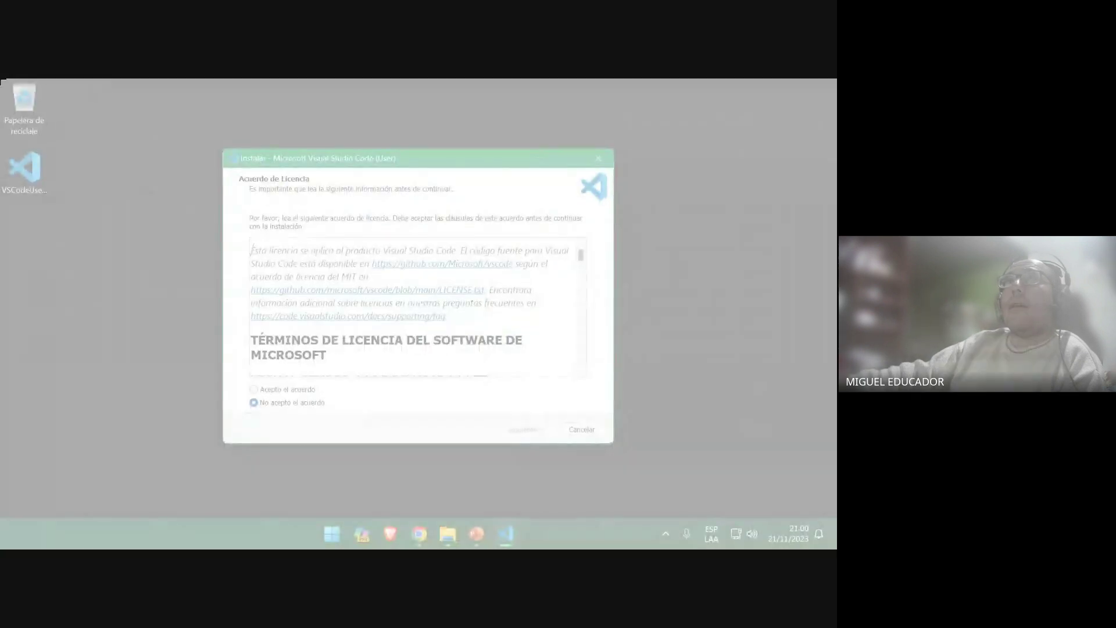
left_click_drag(1, 79, 833, 519)
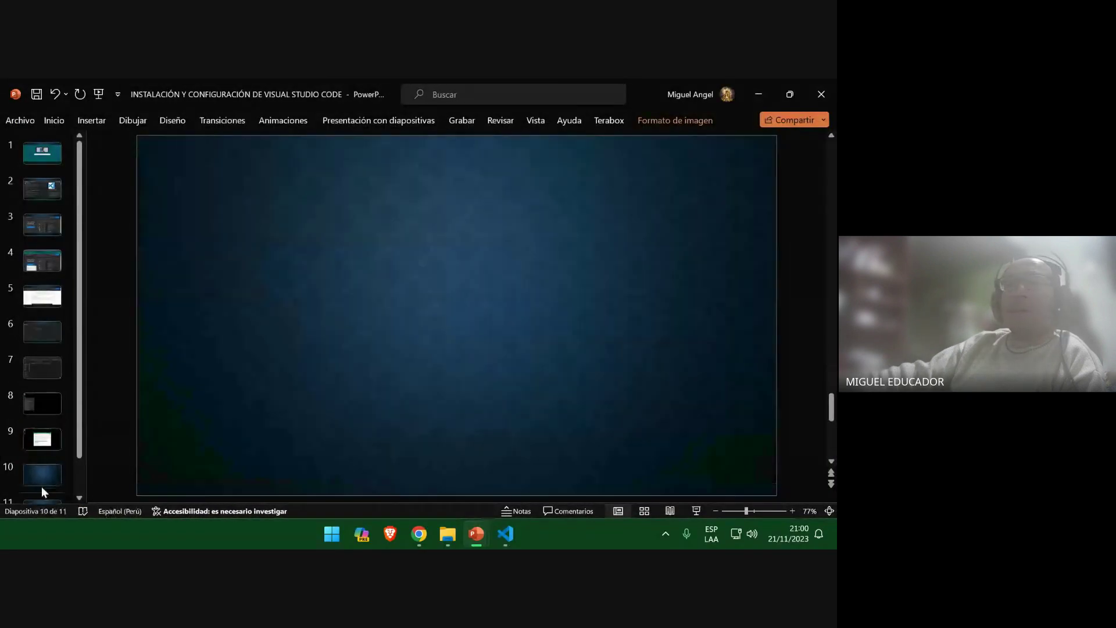
left_click(42, 491)
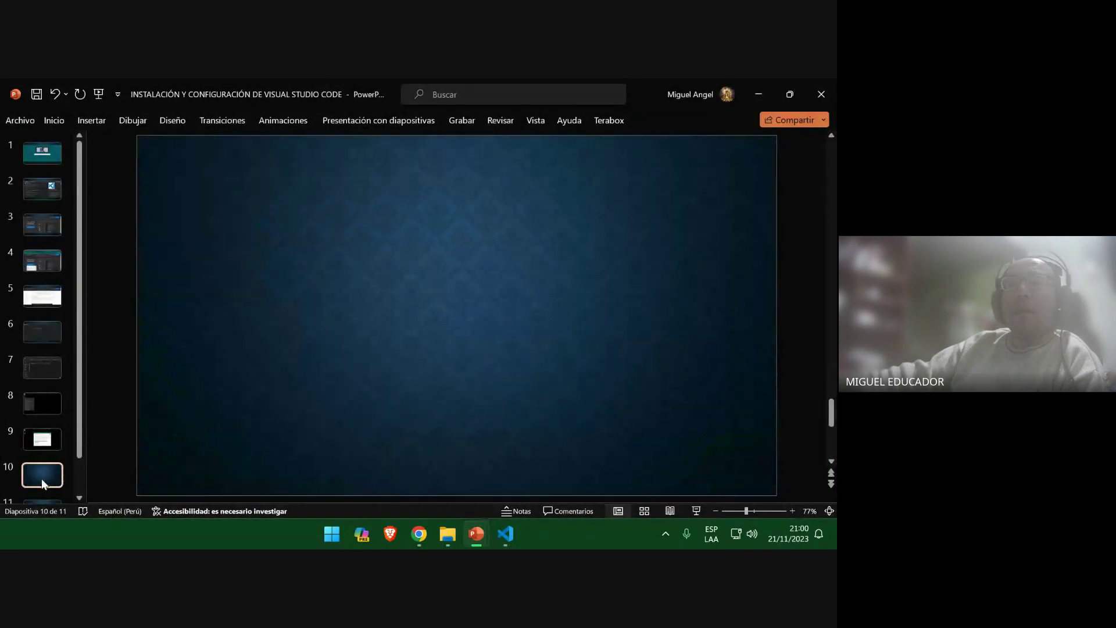
left_click(36, 95)
Accept the Visual Studio Code license agreement in the installer and insert a desktop screen clipping of it into slide 10
left_click(758, 95)
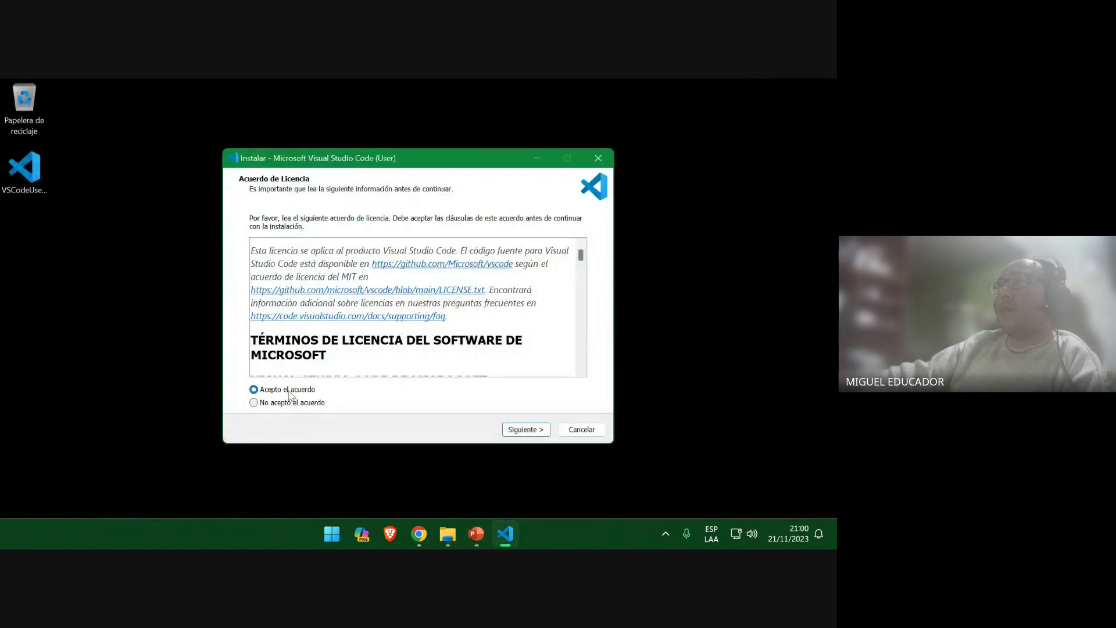
left_click(476, 532)
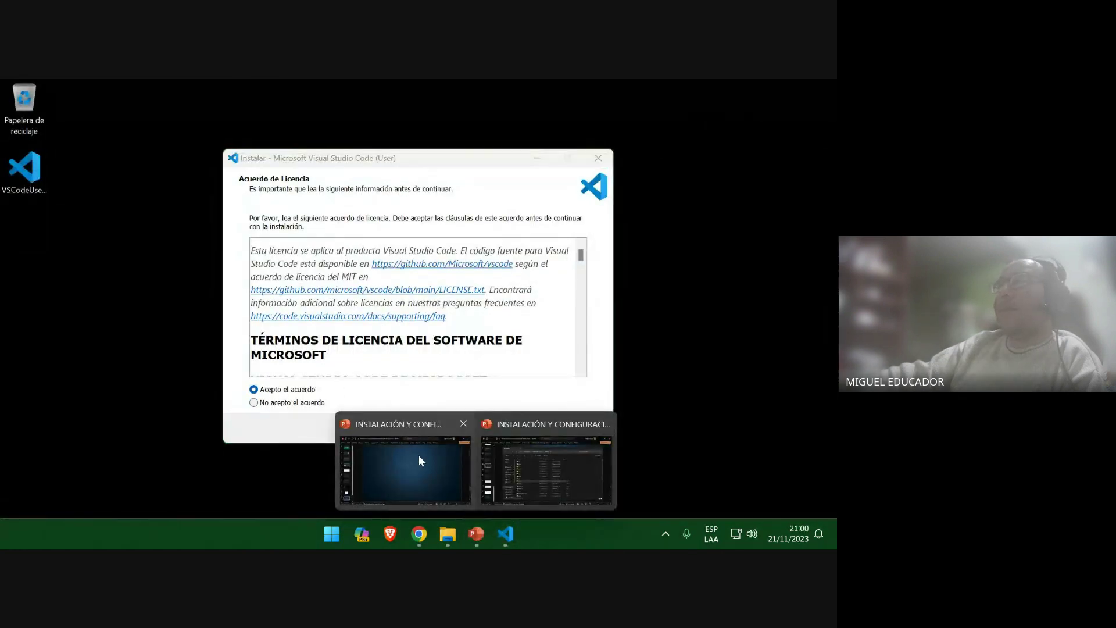
left_click(418, 455)
left_click(97, 122)
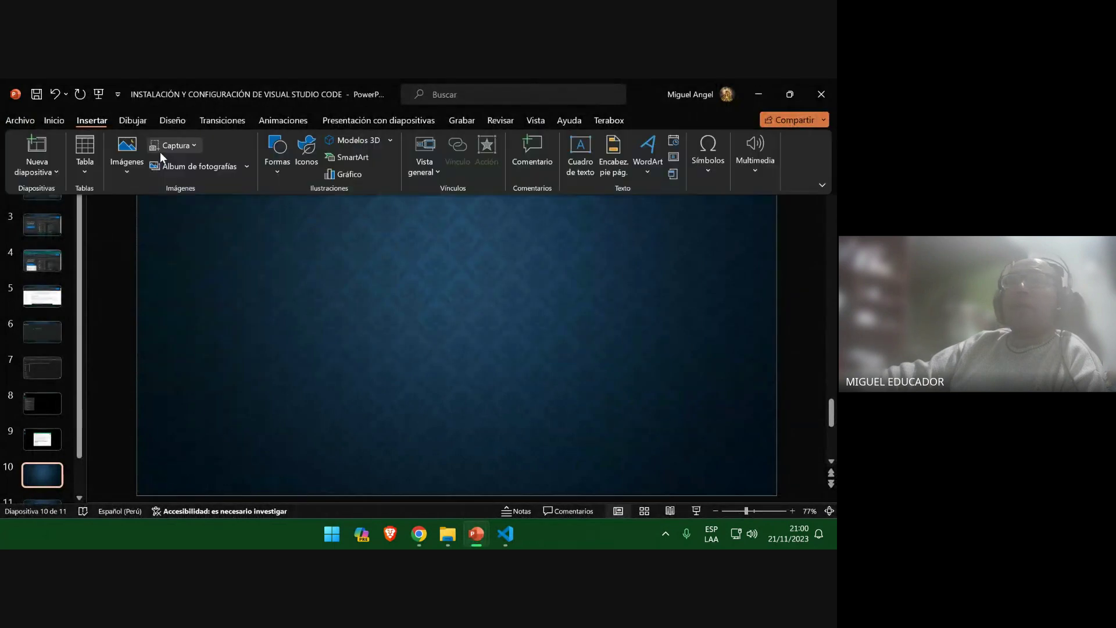
left_click(160, 146)
left_click(204, 255)
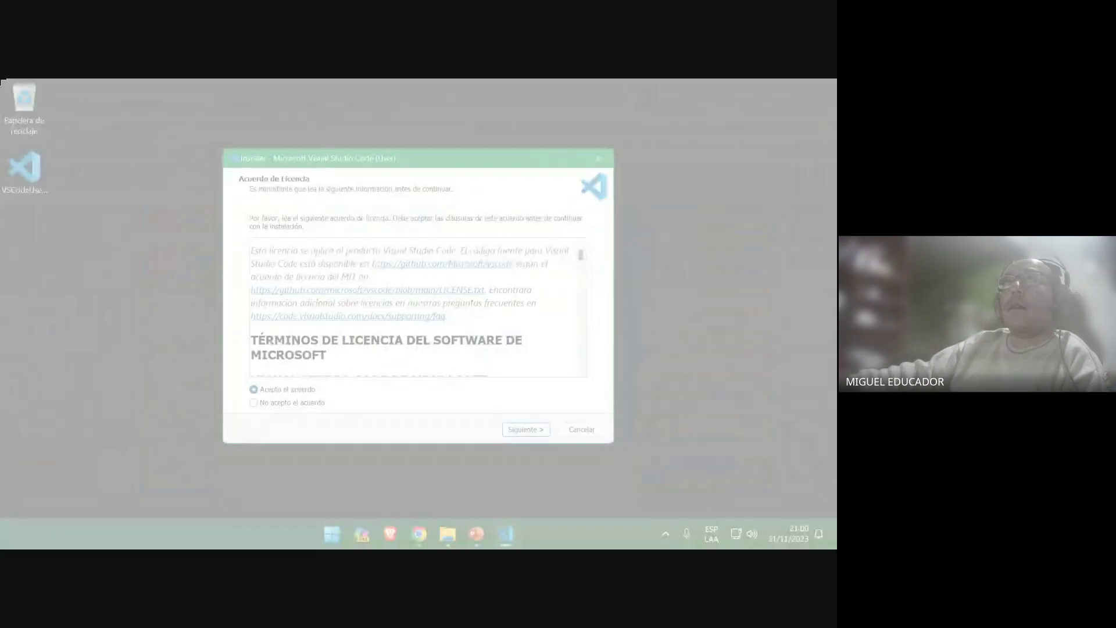
left_click_drag(3, 82, 833, 519)
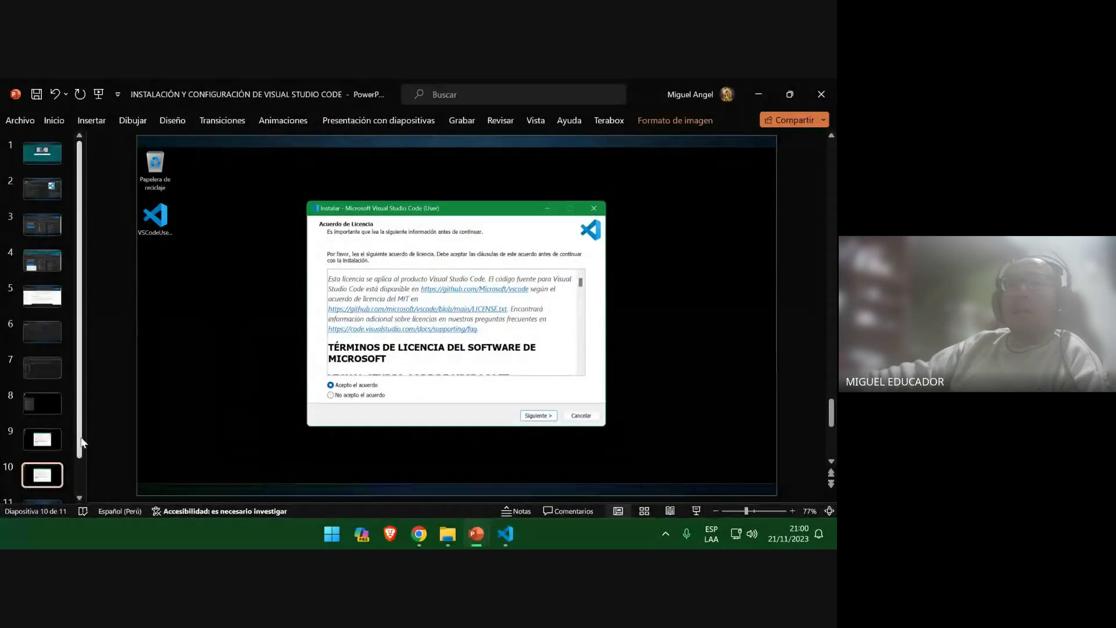
Add five blank slides after slide 11 of the presentation, and select slide 11
scroll(82, 443, "down", 1)
left_click(55, 477)
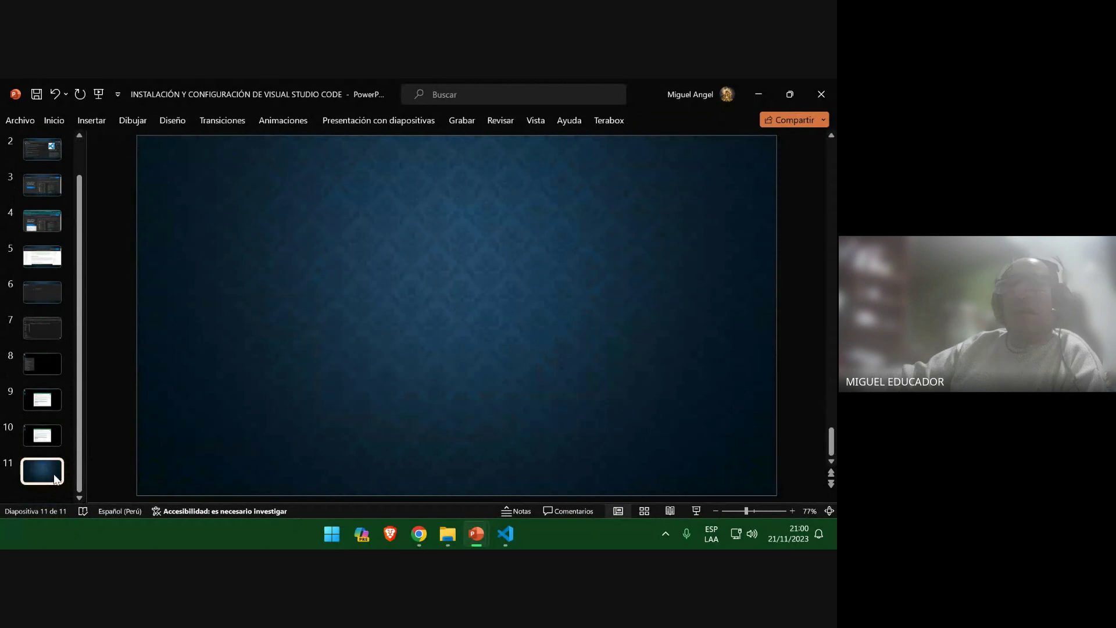
key("Return")
key("Return")
key("Return")
key("Return")
key("Return")
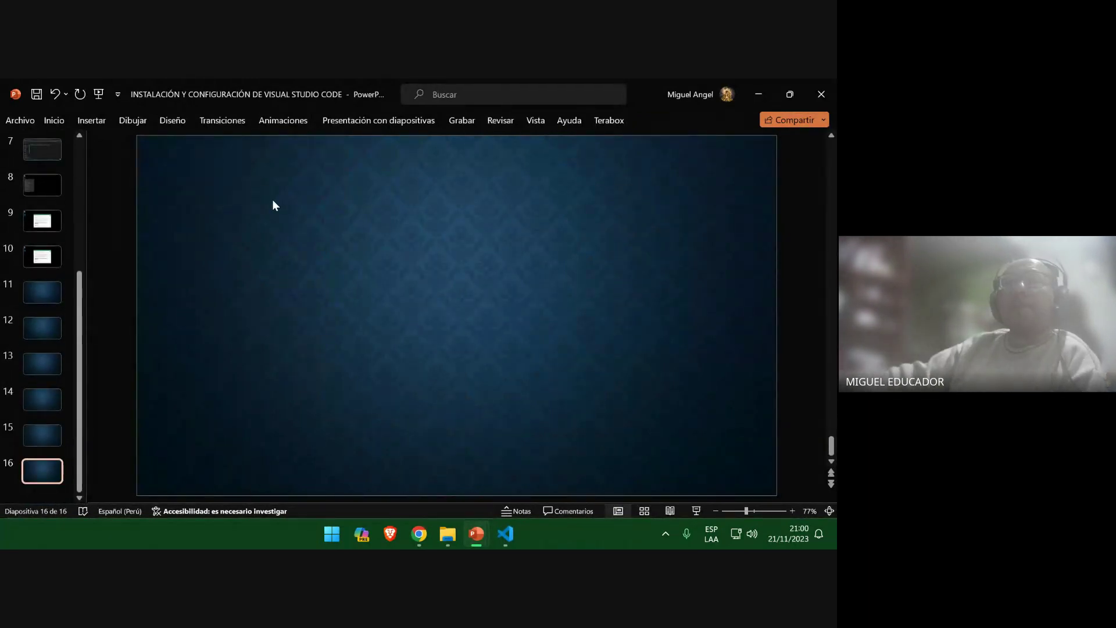
left_click(45, 286)
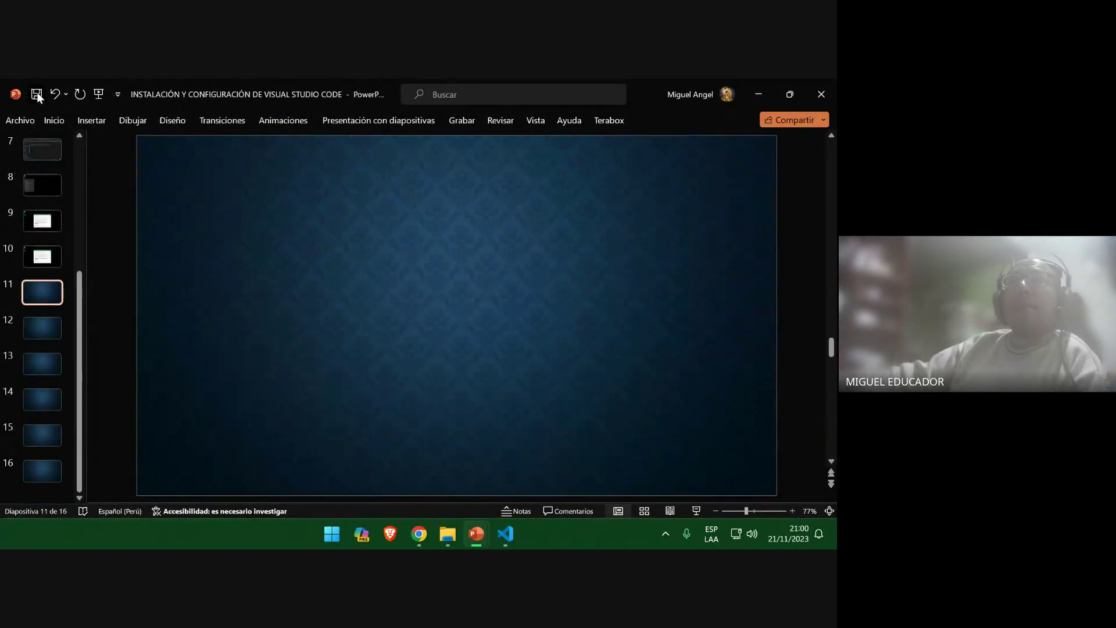
Advance the installer to Seleccione la Carpeta de Destino and insert a desktop screen clipping of that page into slide 11
left_click(759, 94)
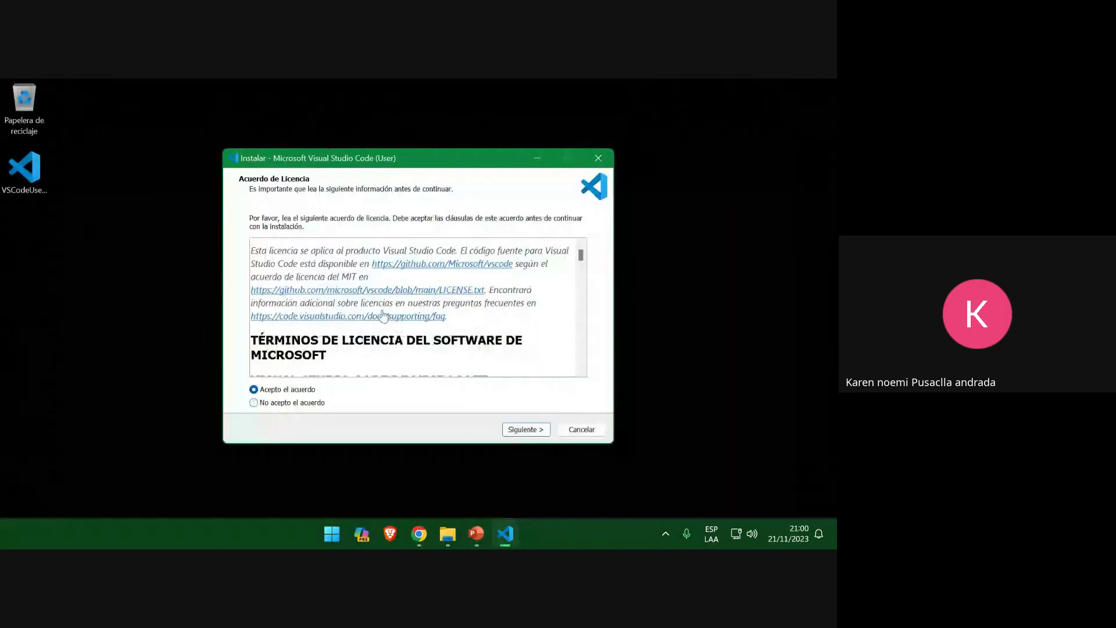
left_click(526, 429)
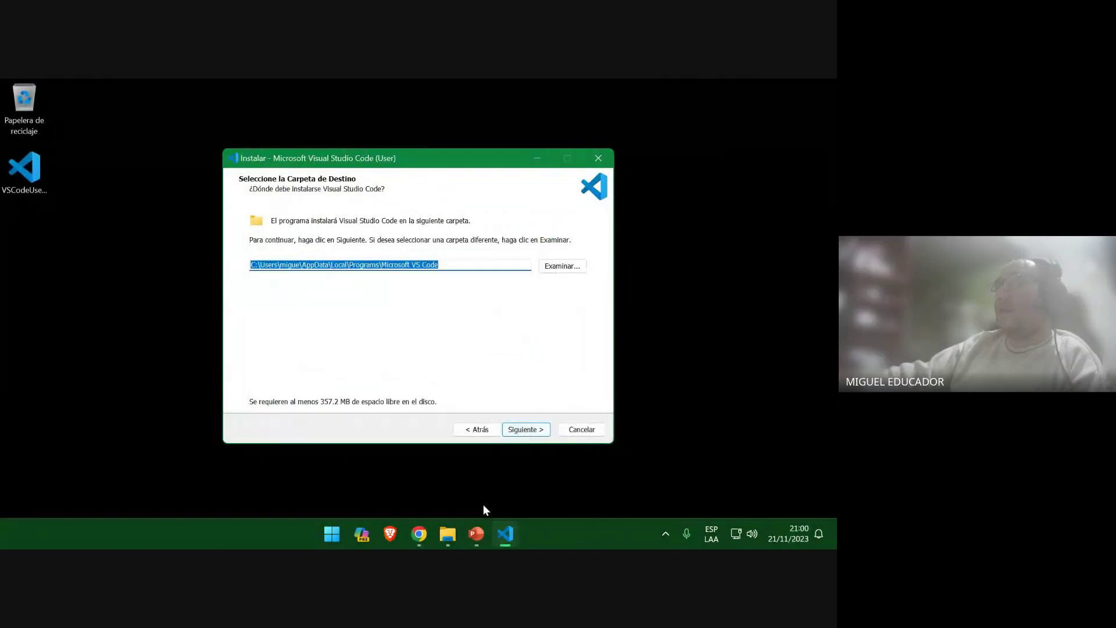
left_click(476, 532)
left_click(438, 470)
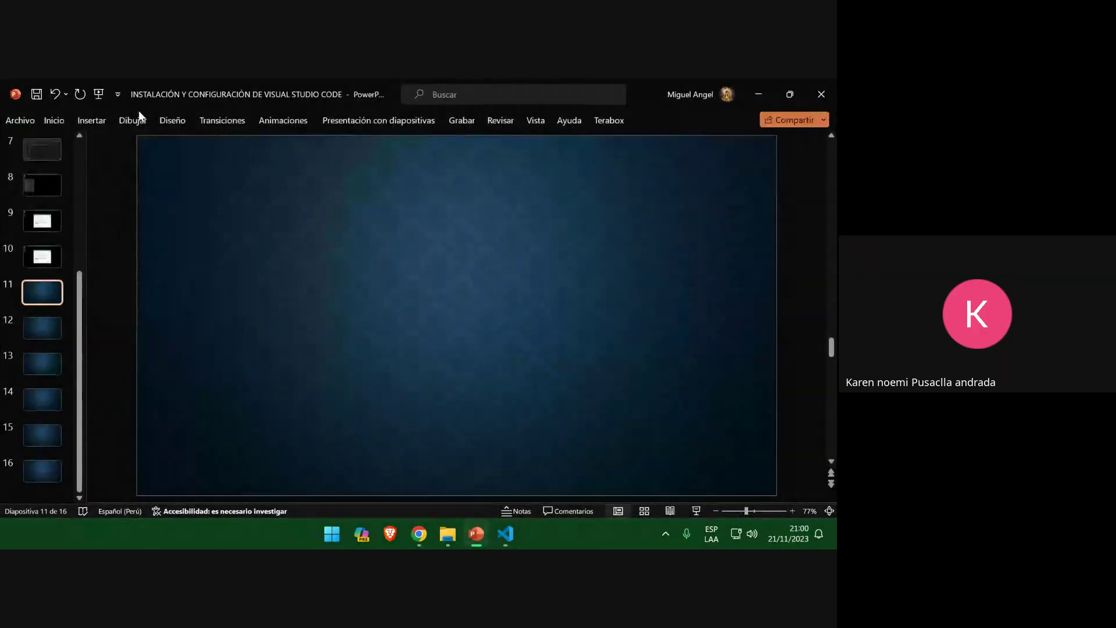
left_click(92, 119)
left_click(166, 145)
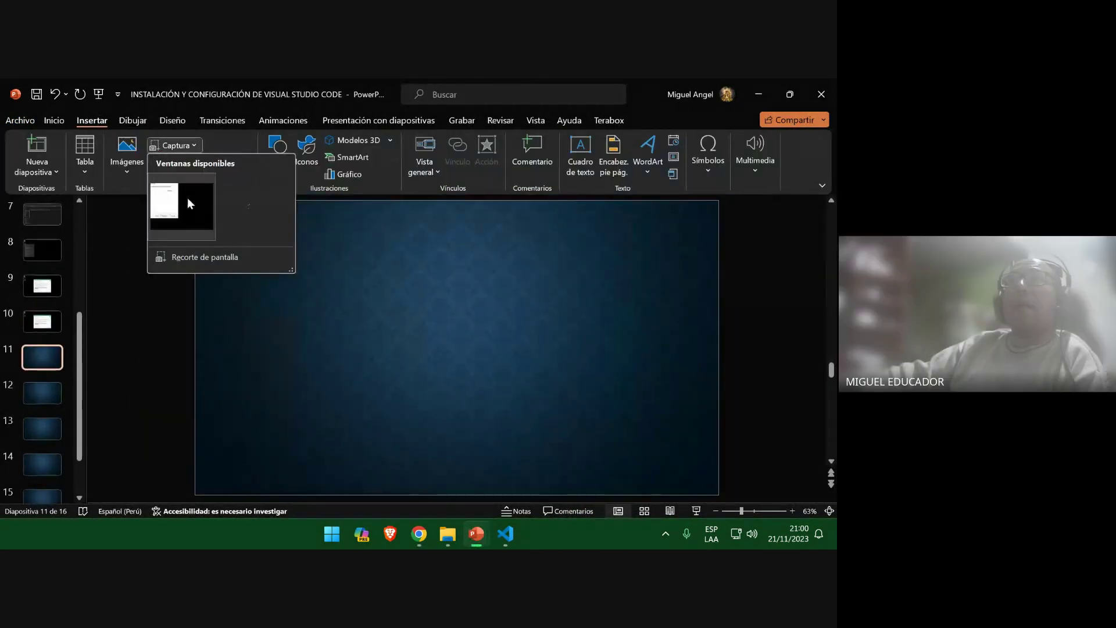
left_click(203, 256)
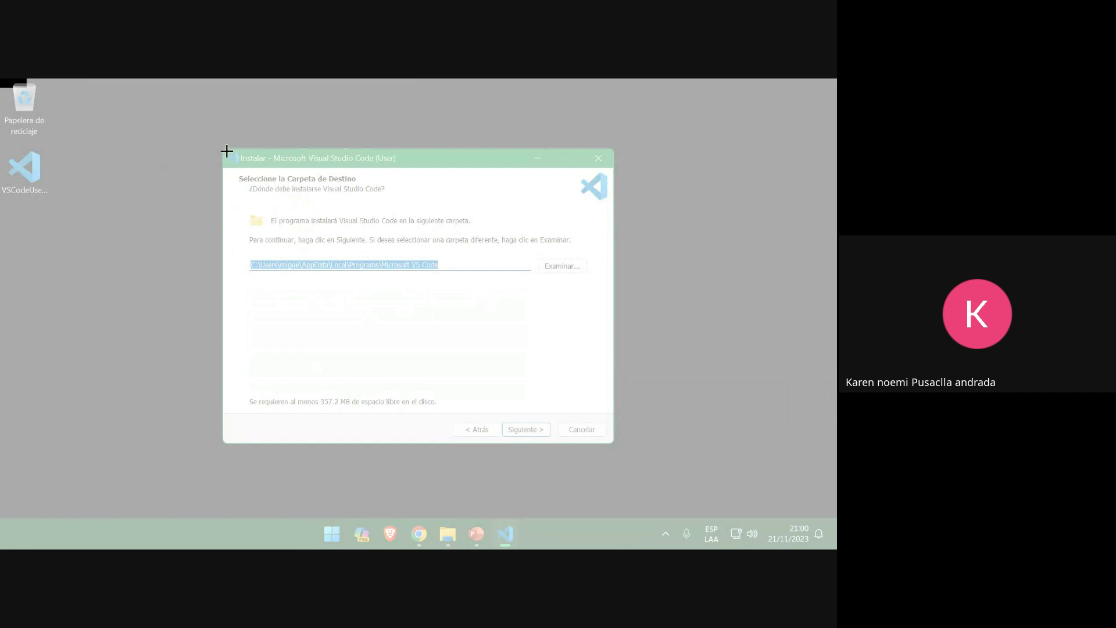
left_click_drag(1, 80, 833, 517)
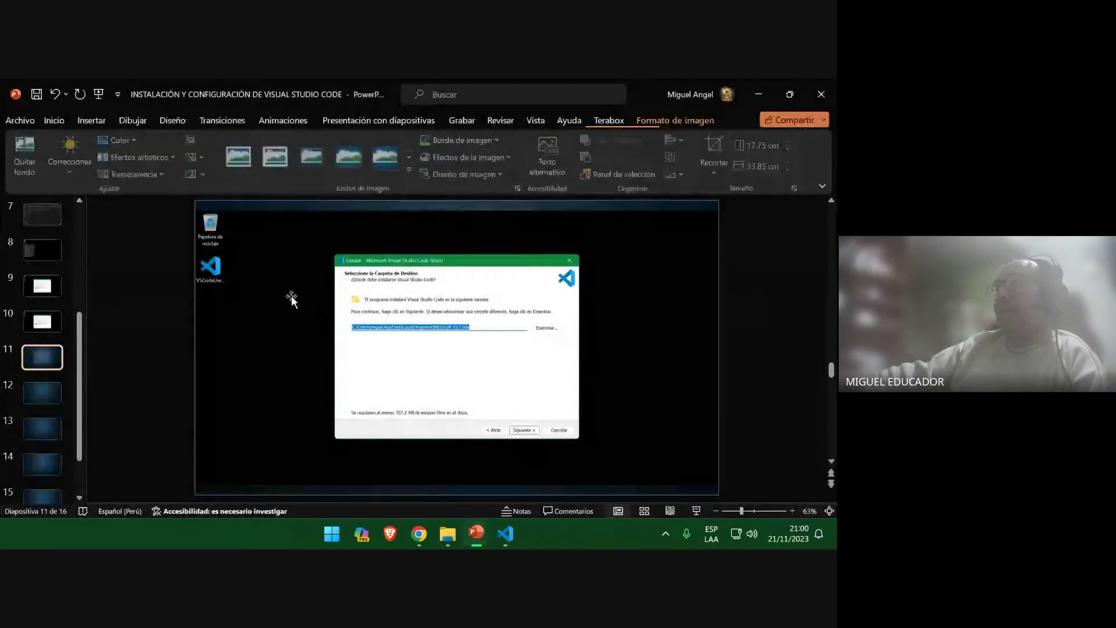
Save the presentation with slide 12 selected, and advance the installer to the Seleccione la Carpeta del Menú Inicio page
left_click(47, 388)
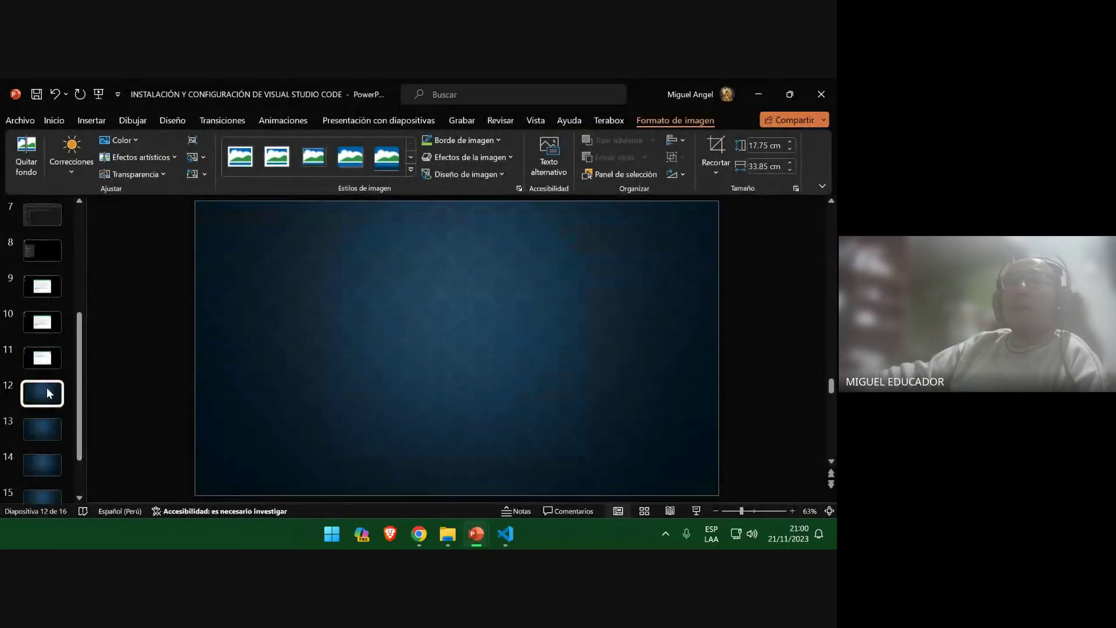
left_click(39, 94)
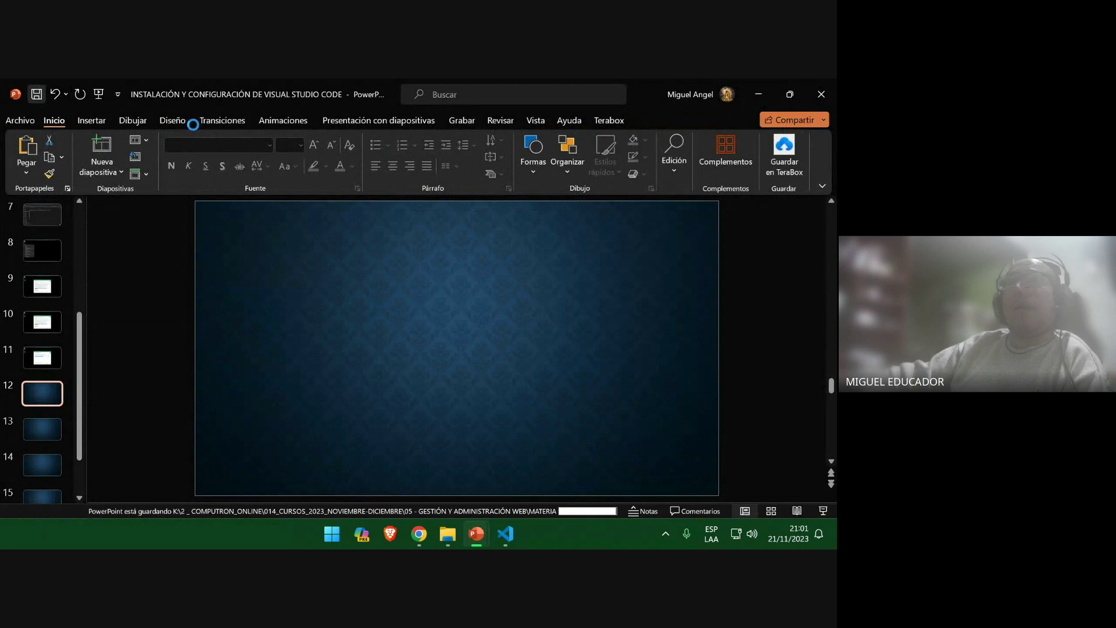
left_click(768, 93)
left_click(531, 430)
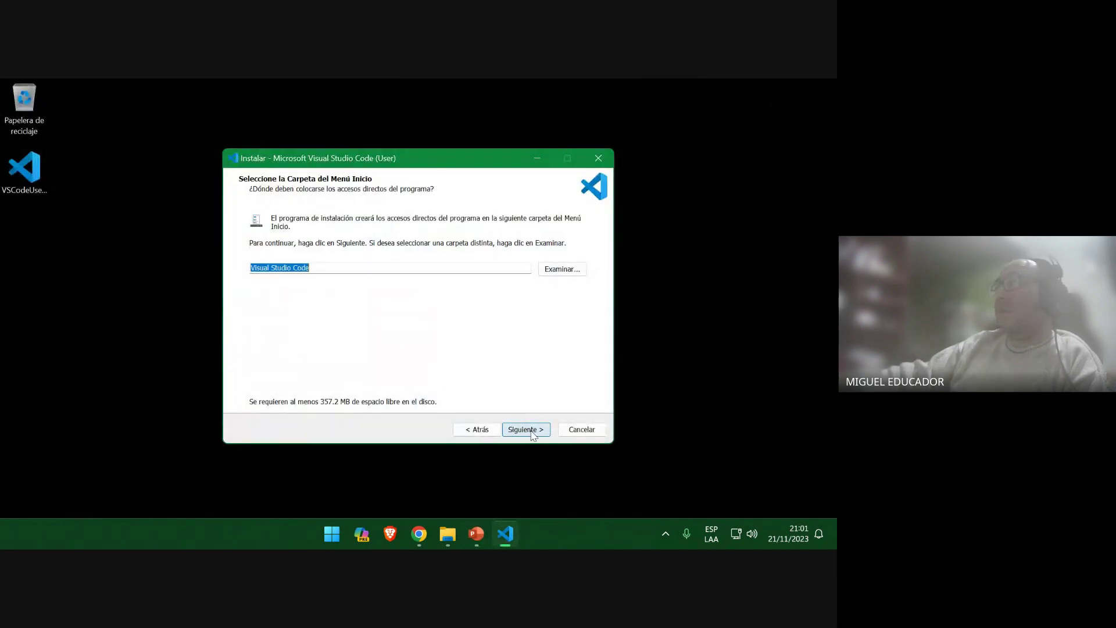
Insert a desktop screen clipping of the installer's Seleccione la Carpeta del Menú Inicio page into slide 12 of the PowerPoint presentation
left_click(476, 531)
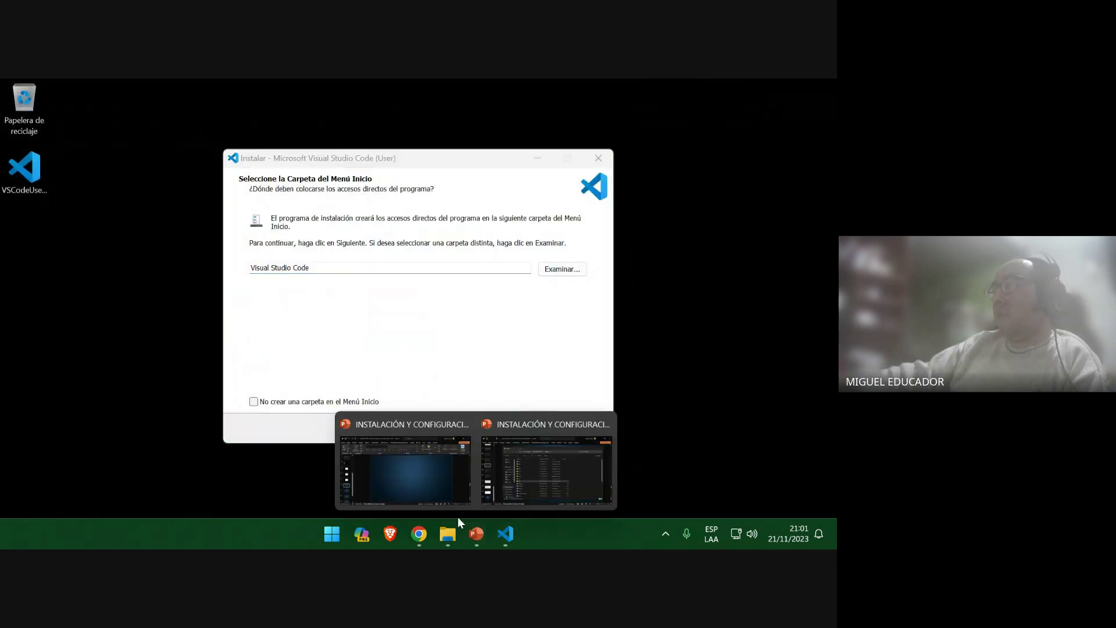
left_click(428, 476)
left_click(95, 122)
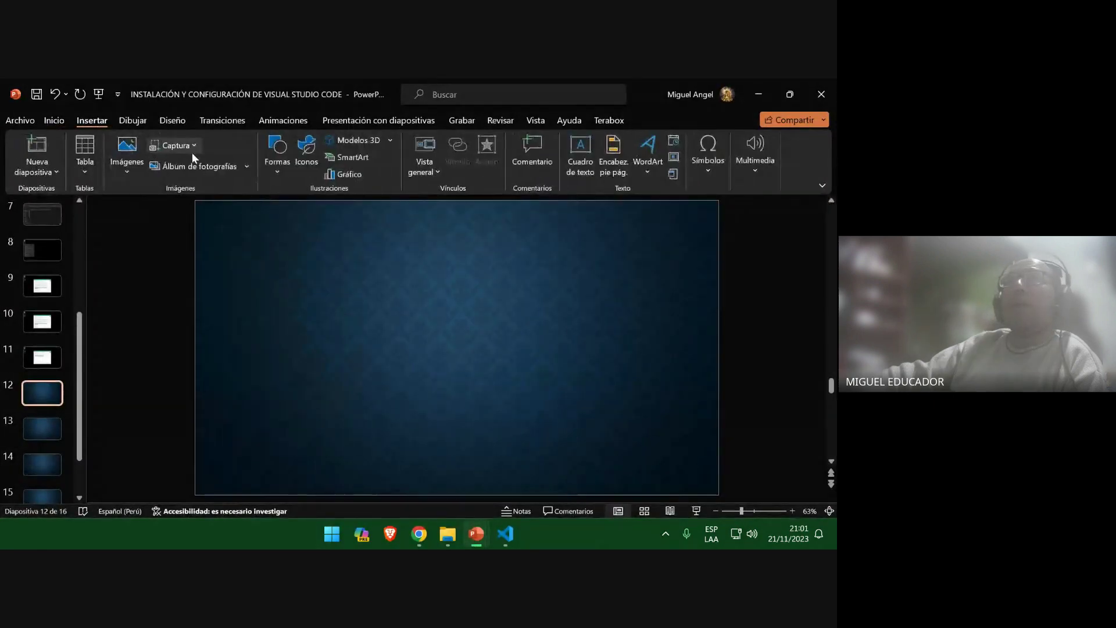
left_click(191, 148)
left_click(193, 256)
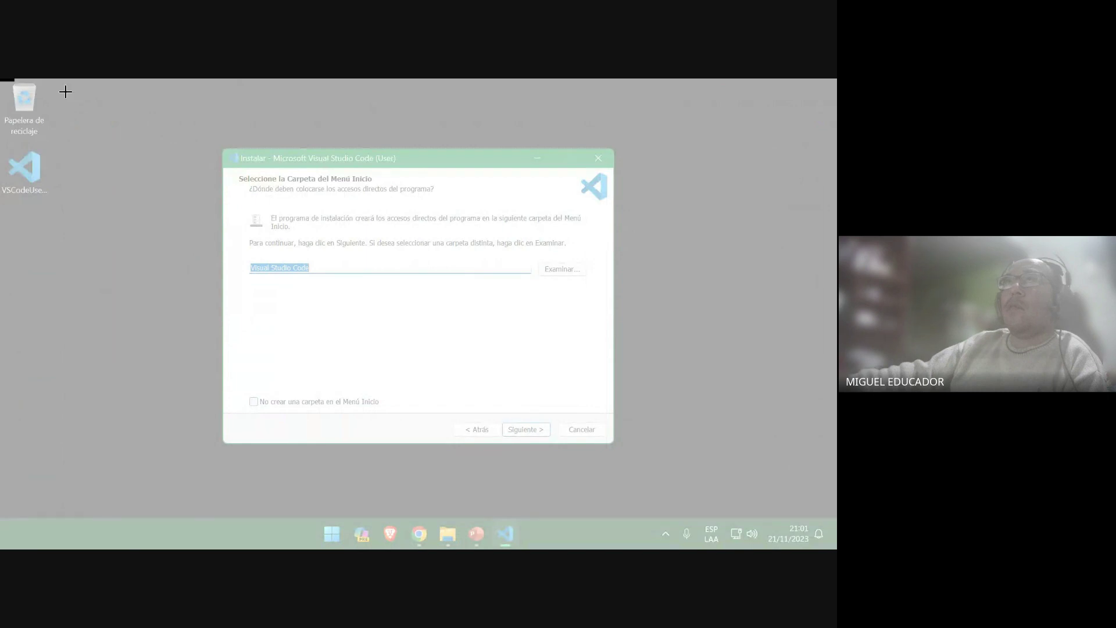
left_click_drag(1, 80, 834, 518)
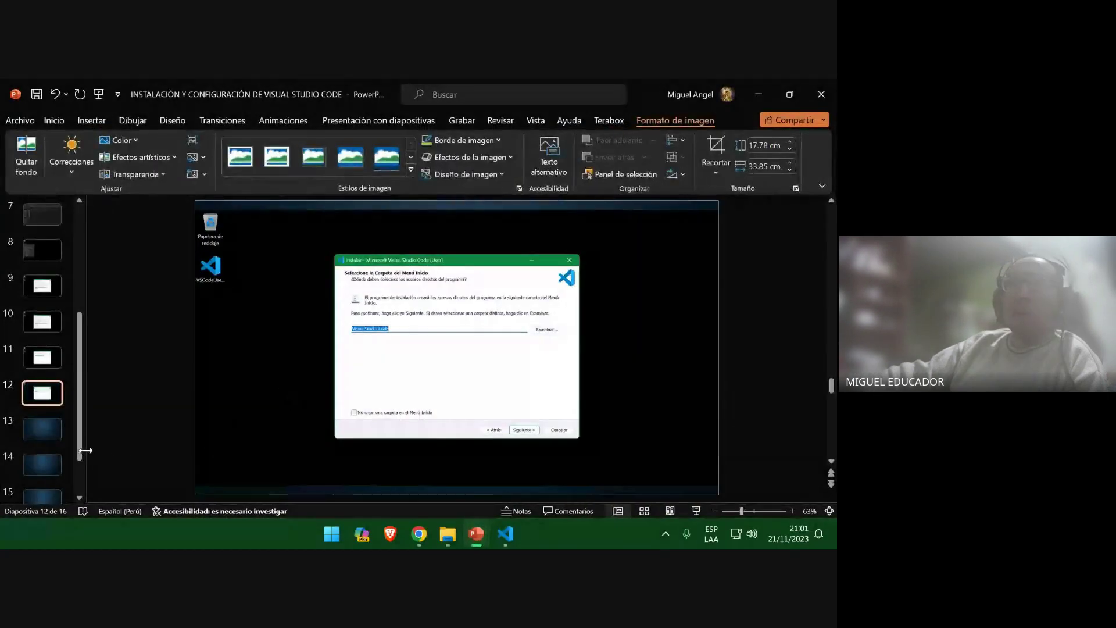
Save the presentation with slide 13 selected, and advance the installer to the Seleccione las Tareas Adicionales page
left_click(41, 428)
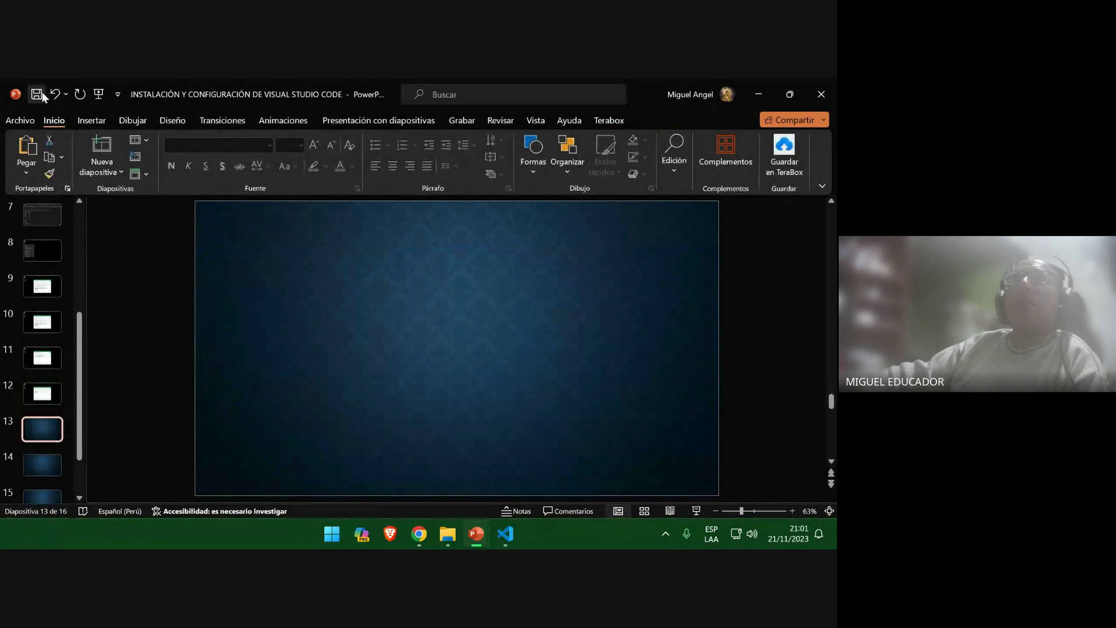
left_click(42, 92)
left_click(756, 90)
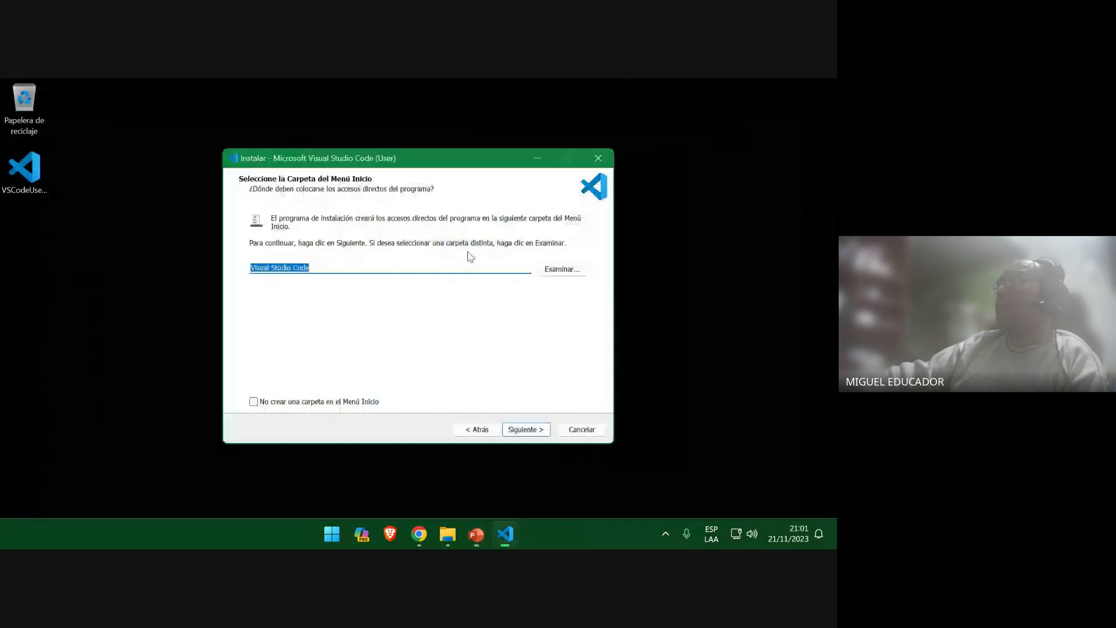
left_click(530, 427)
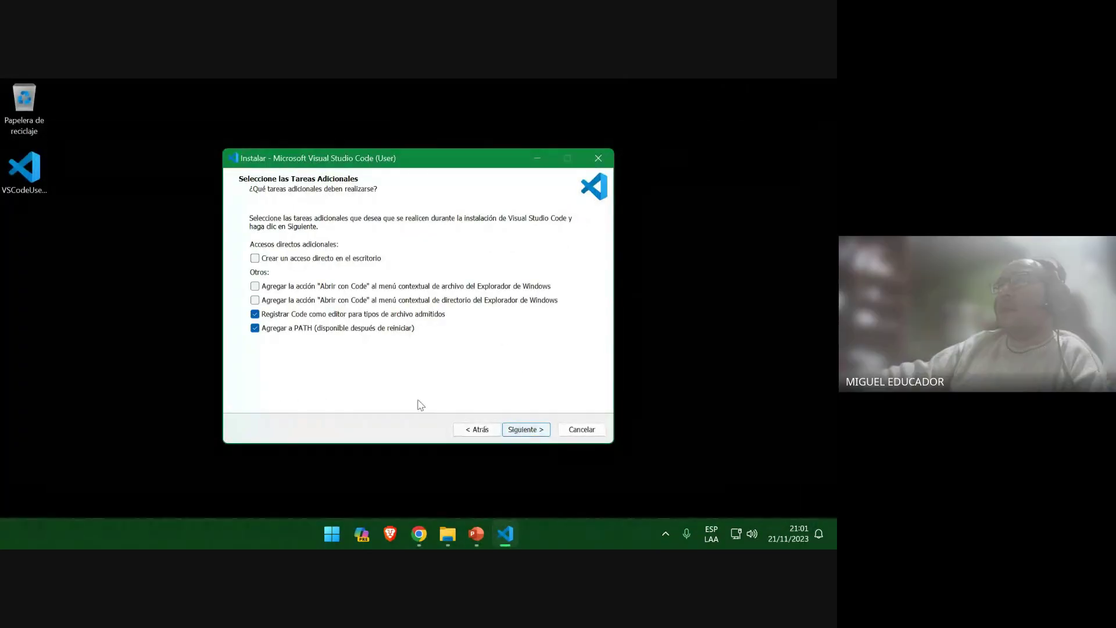
Insert a desktop screen clipping of the installer's Seleccione las Tareas Adicionales page with its default options into slide 13 of the PowerPoint presentation
left_click(474, 529)
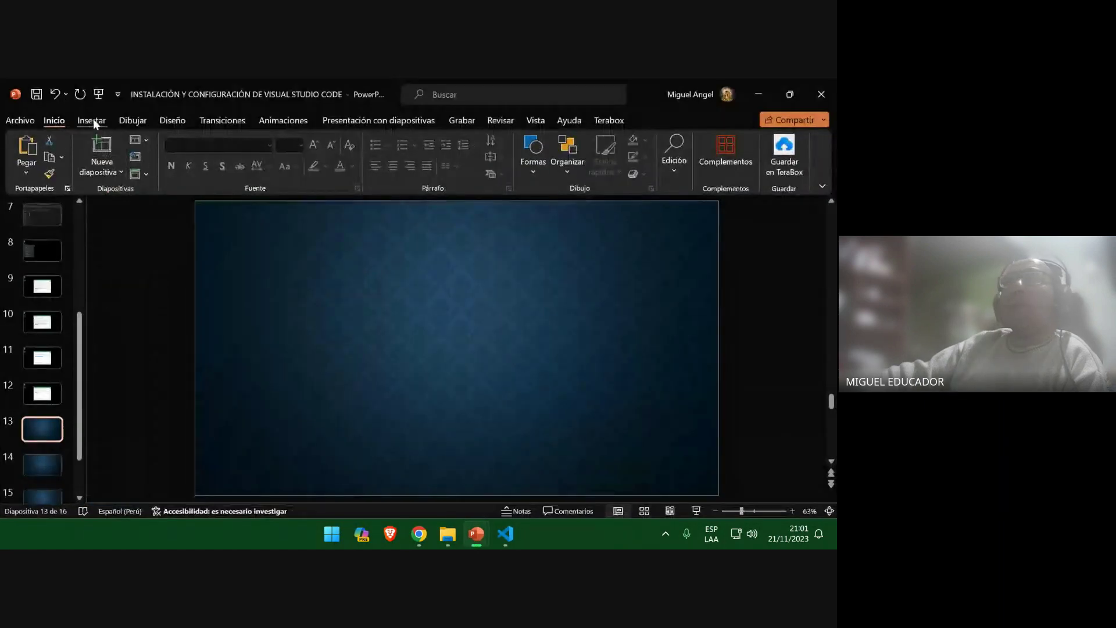
left_click(93, 120)
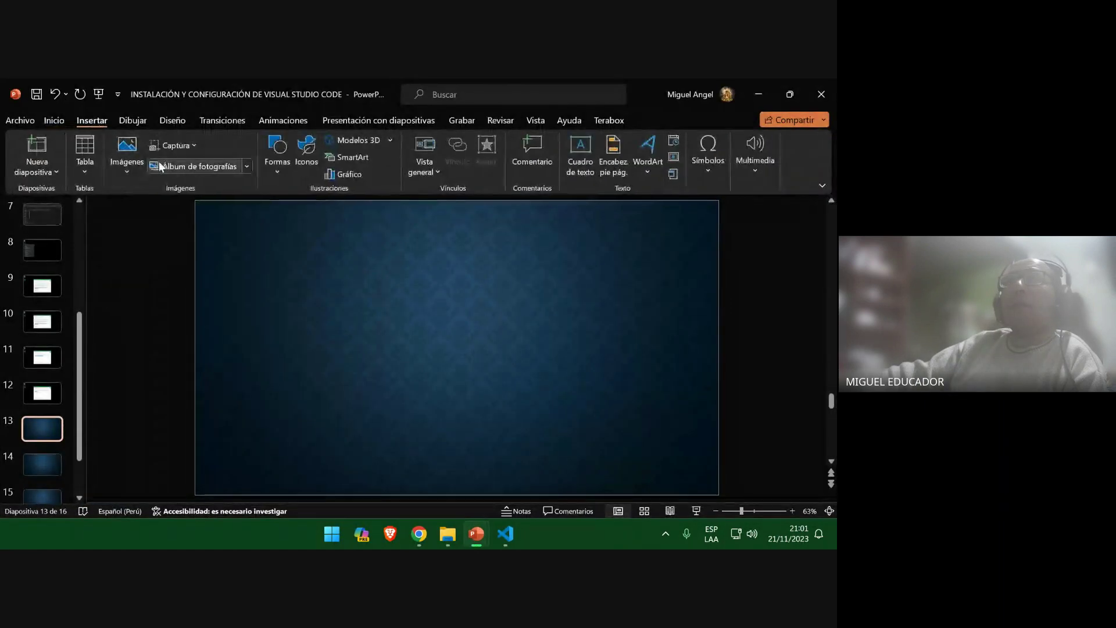
left_click(176, 145)
left_click(204, 251)
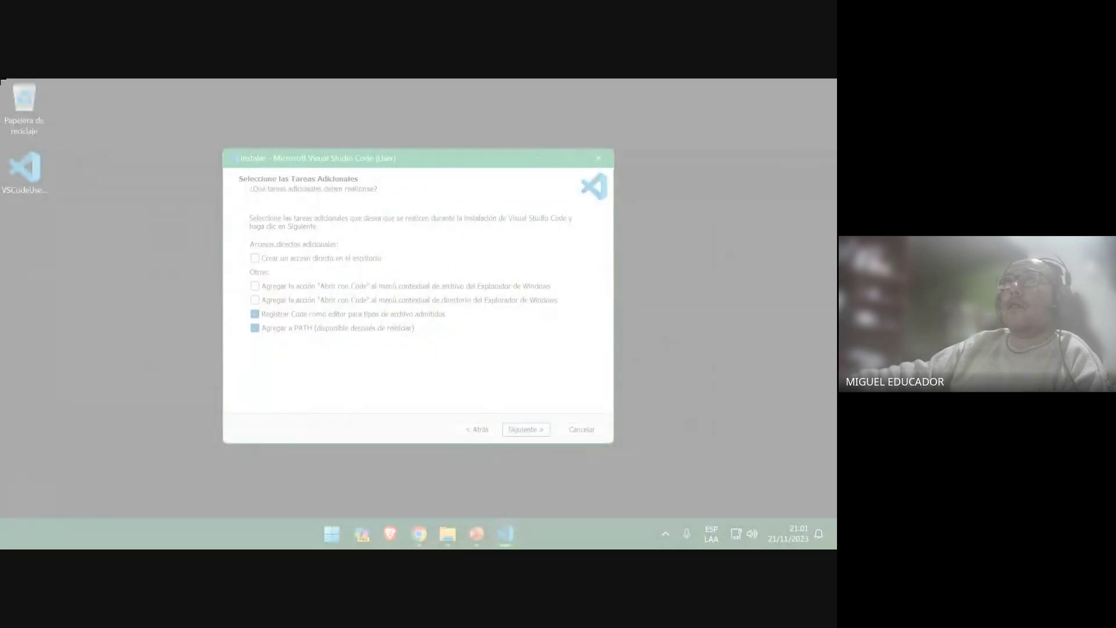
left_click_drag(1, 79, 834, 519)
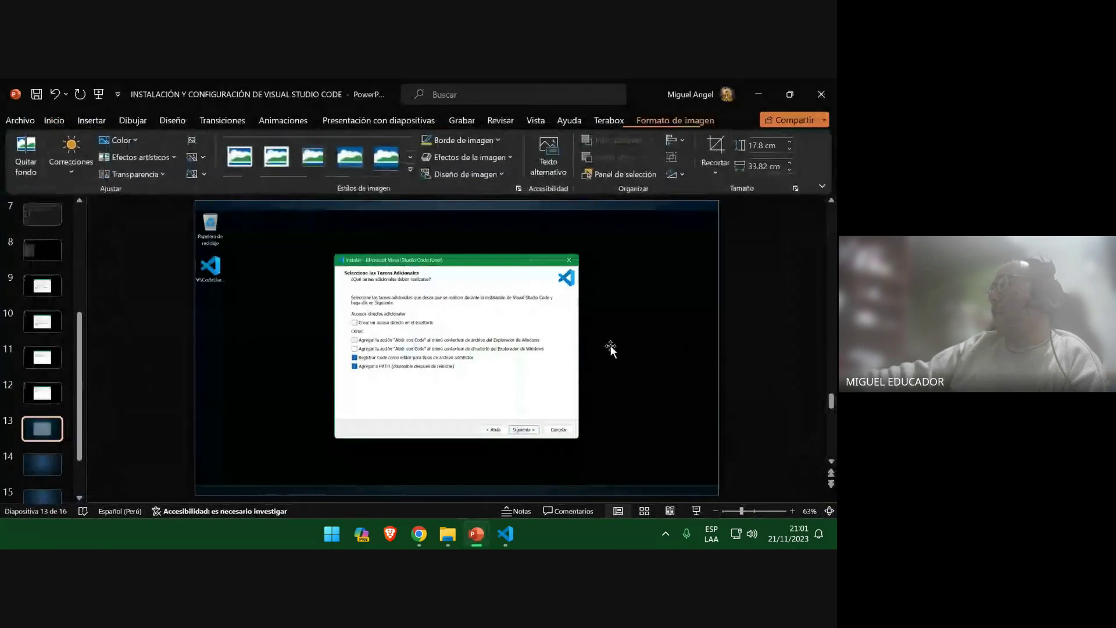
Save the presentation with slide 14 selected, and enable the desktop shortcut and both "Abrir con Code" context menu tasks in the installer
left_click(51, 465)
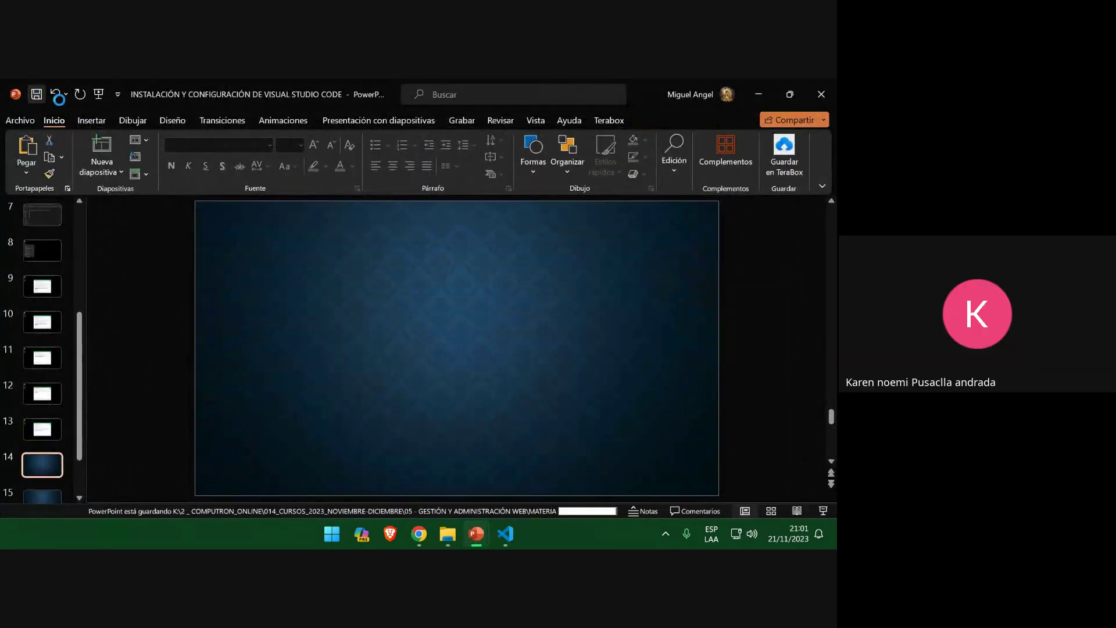
left_click(759, 94)
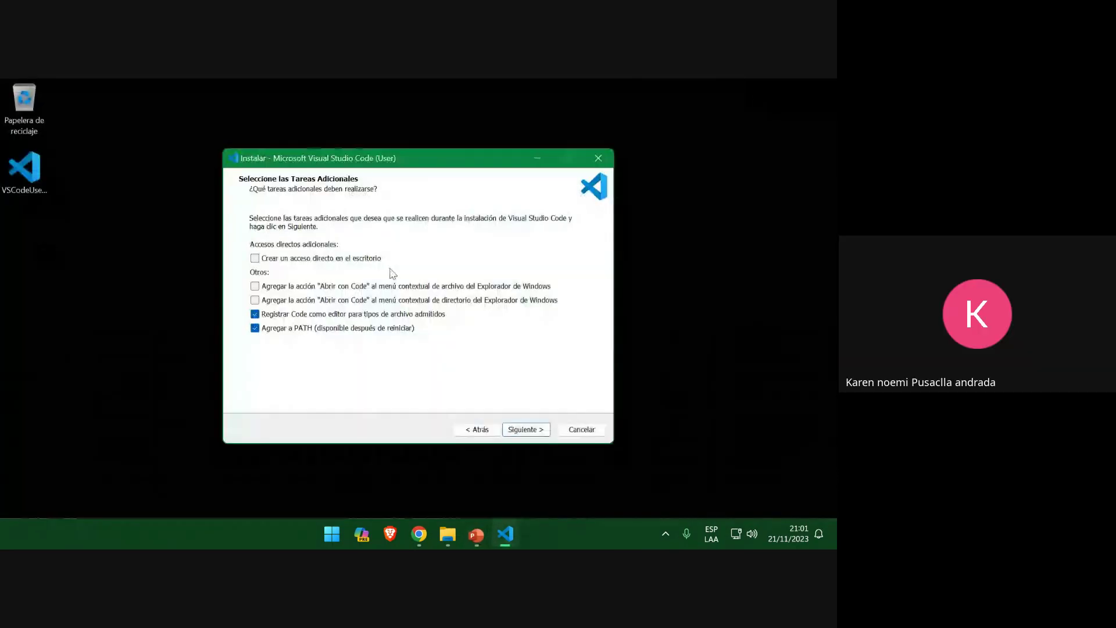
left_click(260, 299)
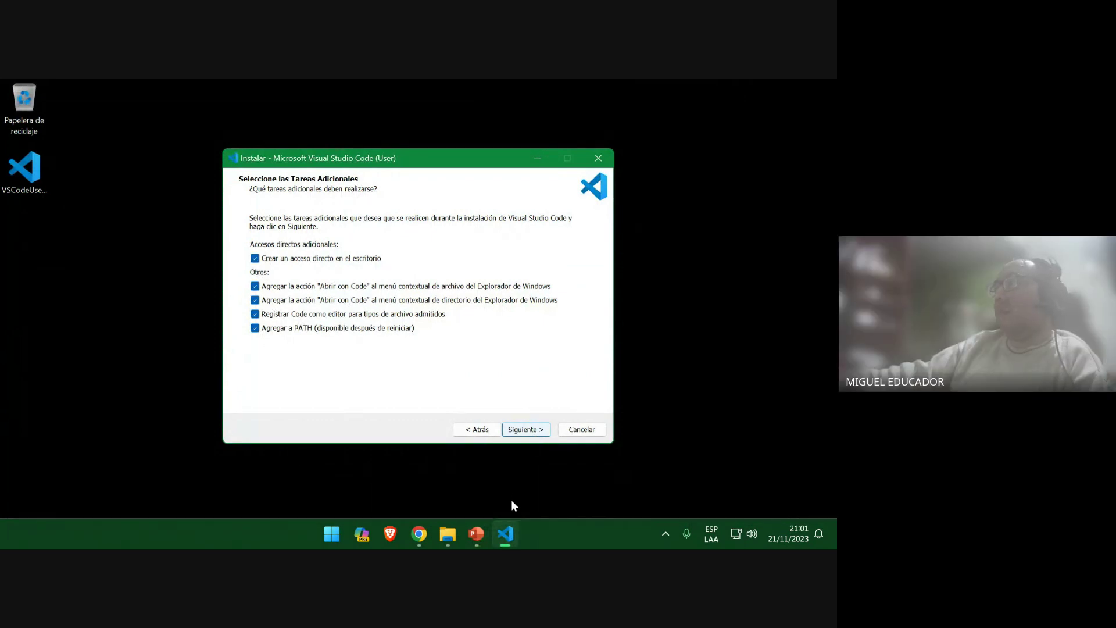
Check slide 13 in the PowerPoint presentation, return to slide 14, and save the file again
mouse_move(477, 536)
left_click(410, 487)
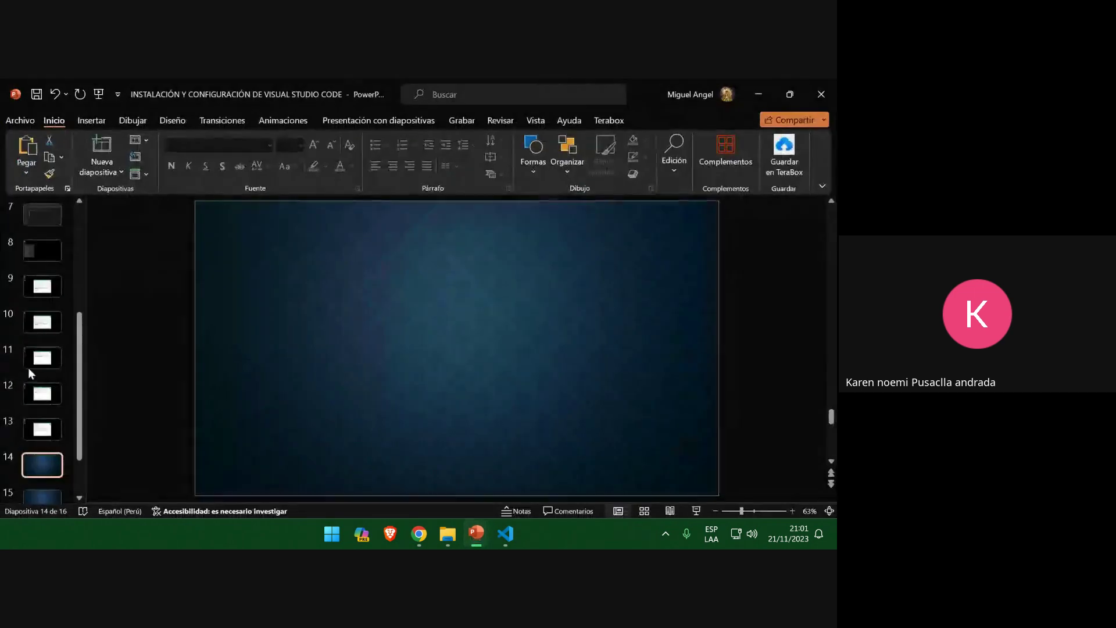
left_click(42, 428)
left_click(42, 464)
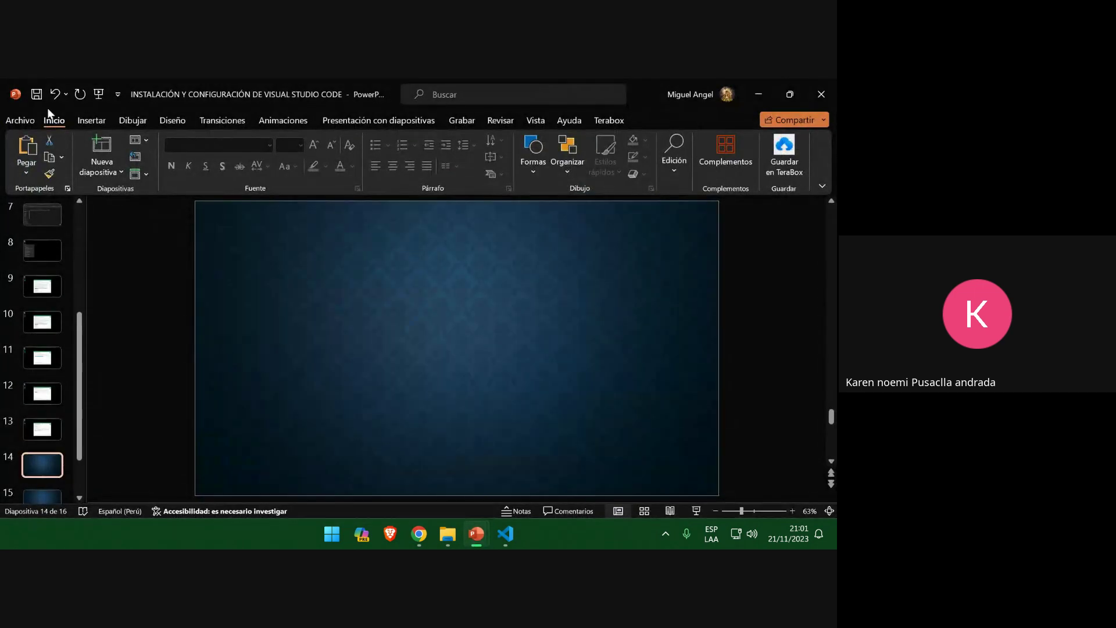
left_click(36, 94)
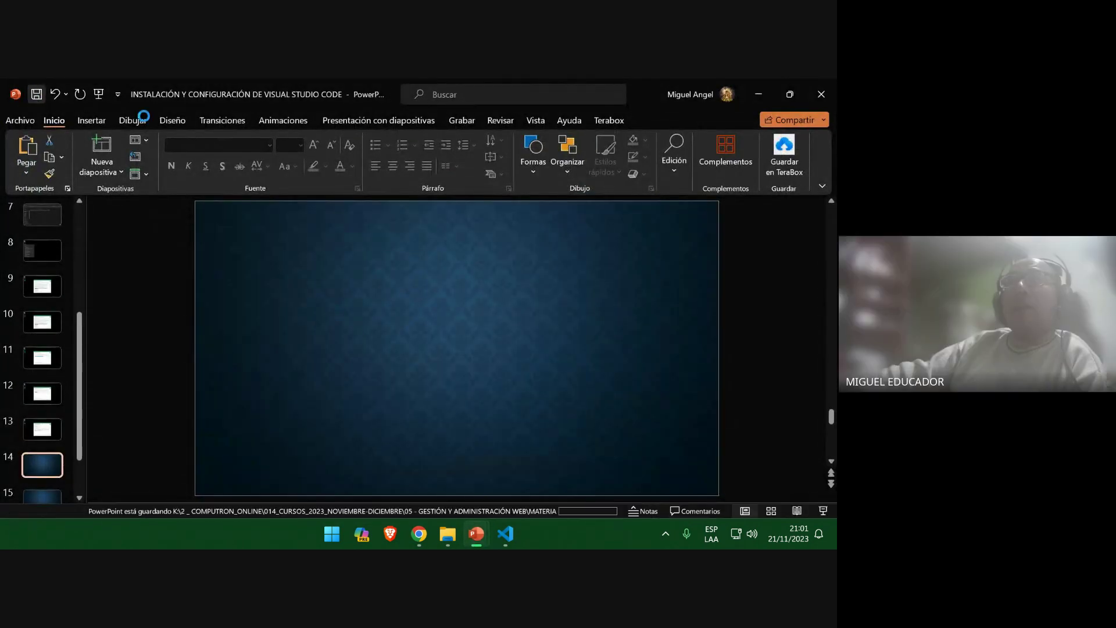
left_click(758, 93)
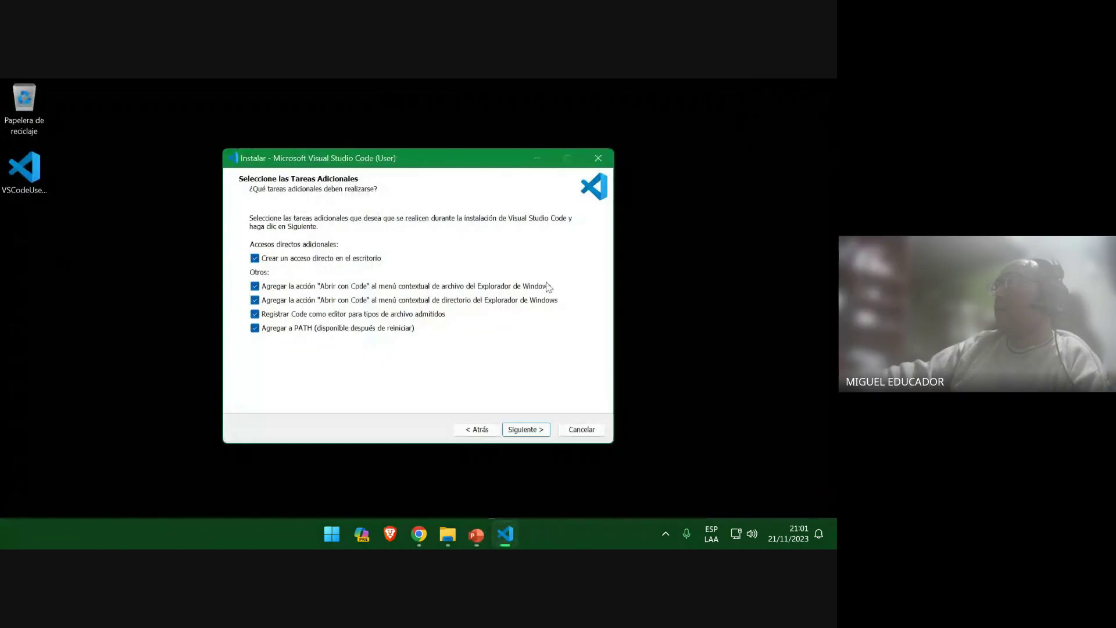
Insert a desktop screen clipping of the Tareas Adicionales page with all five options enabled into slide 14 of the PowerPoint presentation
left_click(483, 531)
left_click(422, 493)
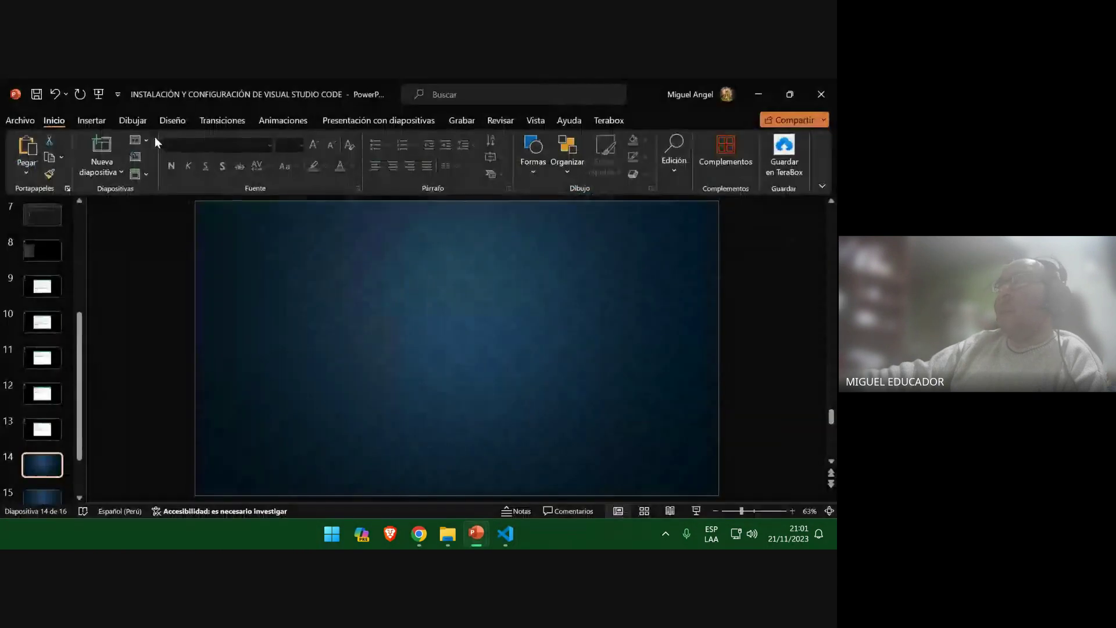
left_click(89, 121)
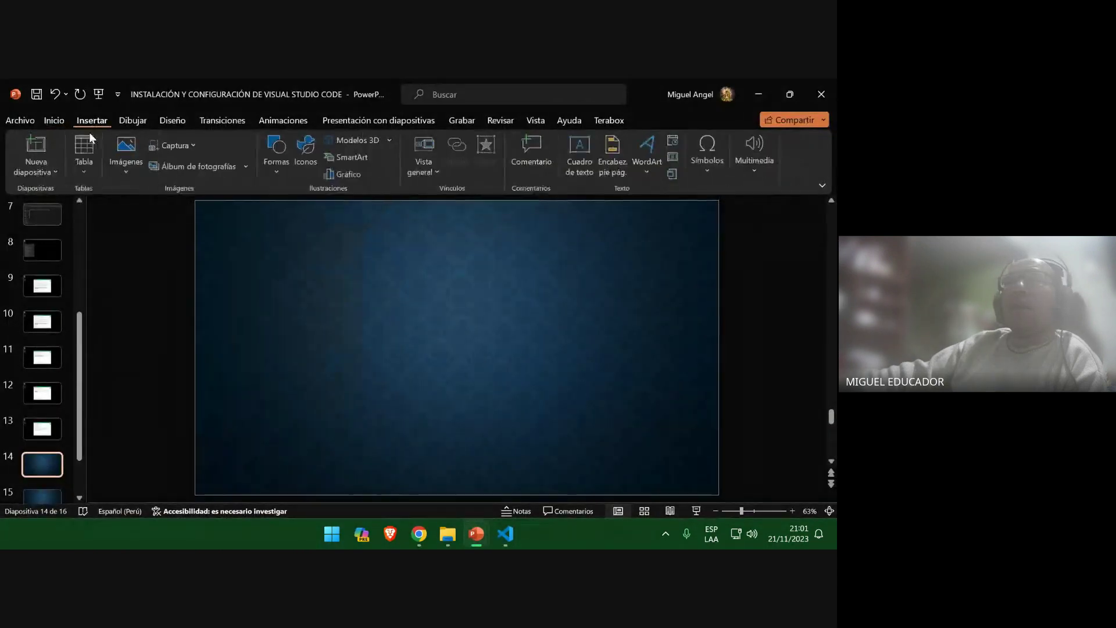
left_click(197, 145)
left_click(212, 257)
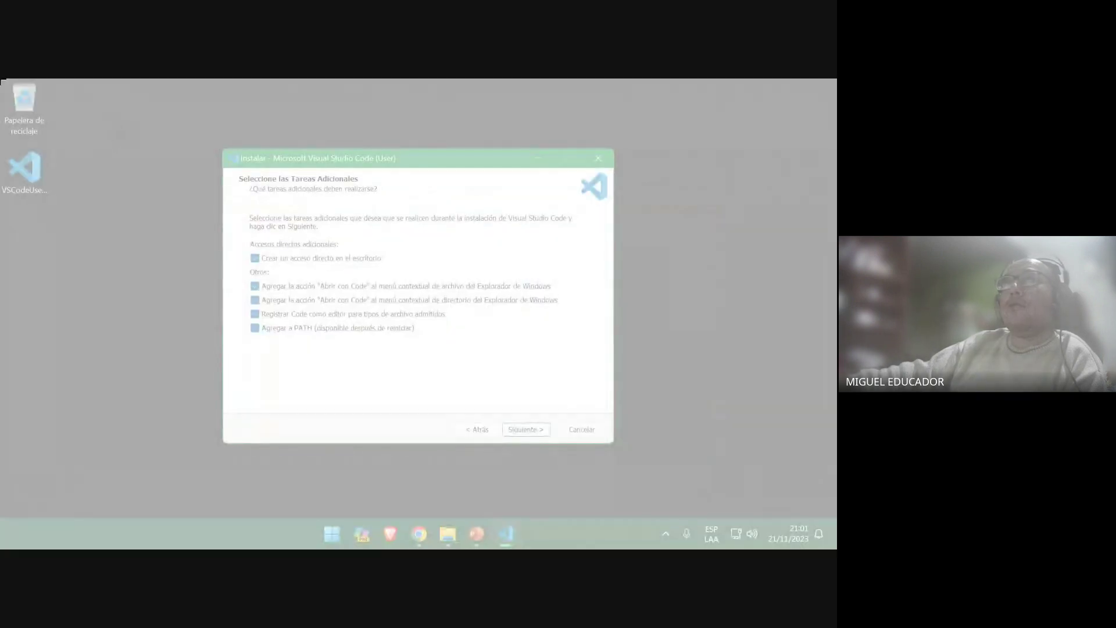
left_click_drag(2, 79, 834, 518)
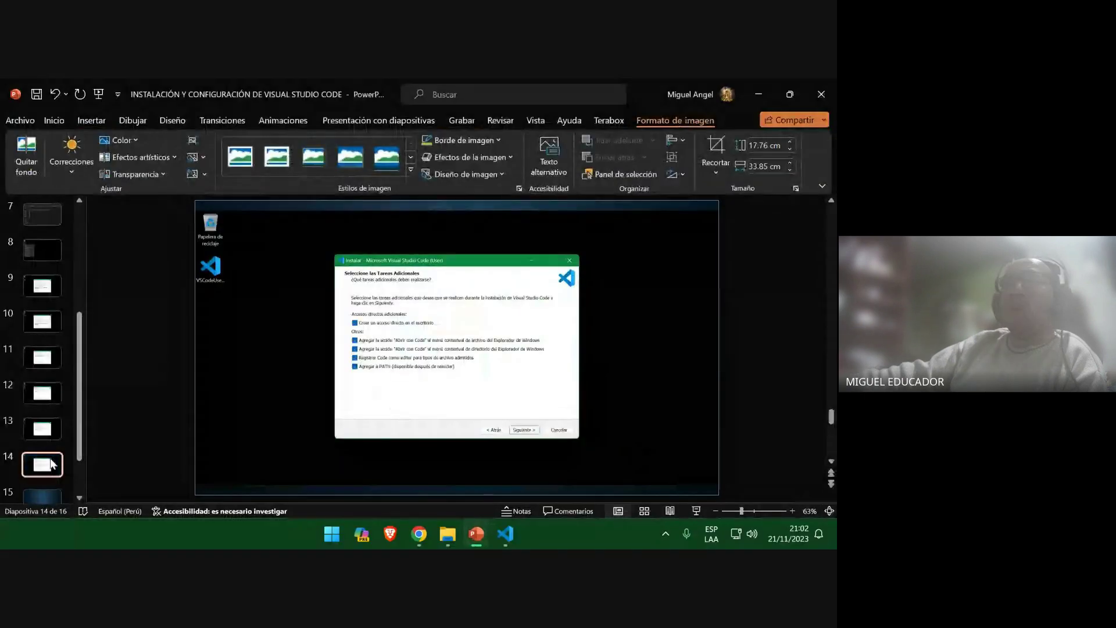
Select slide 15 in the presentation, and advance the installer to the Listo para Instalar page
left_click(51, 489)
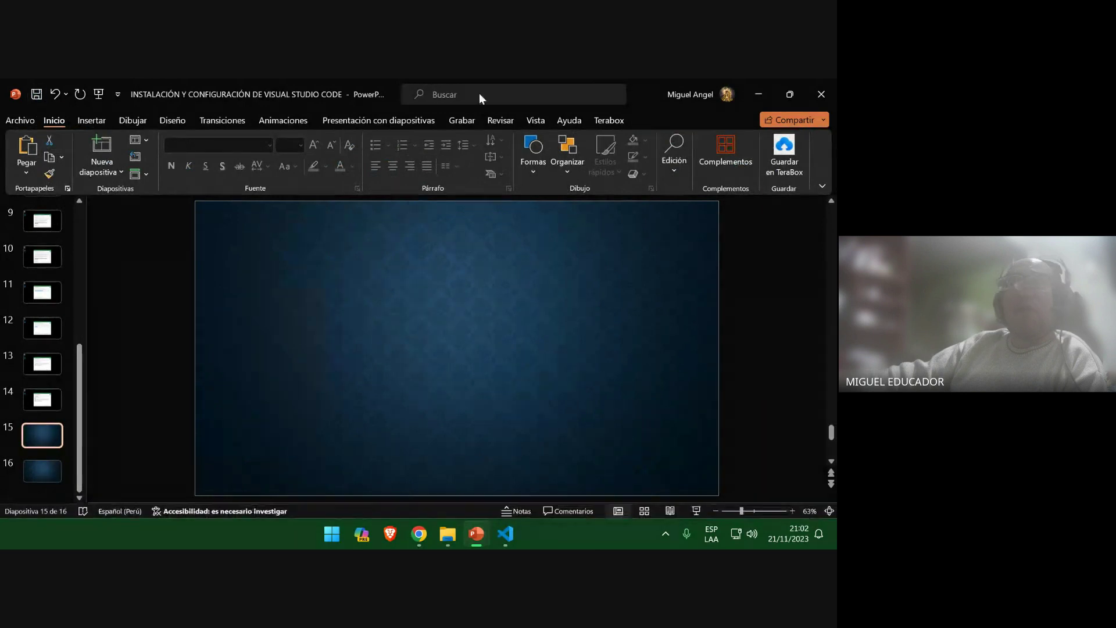
left_click(766, 93)
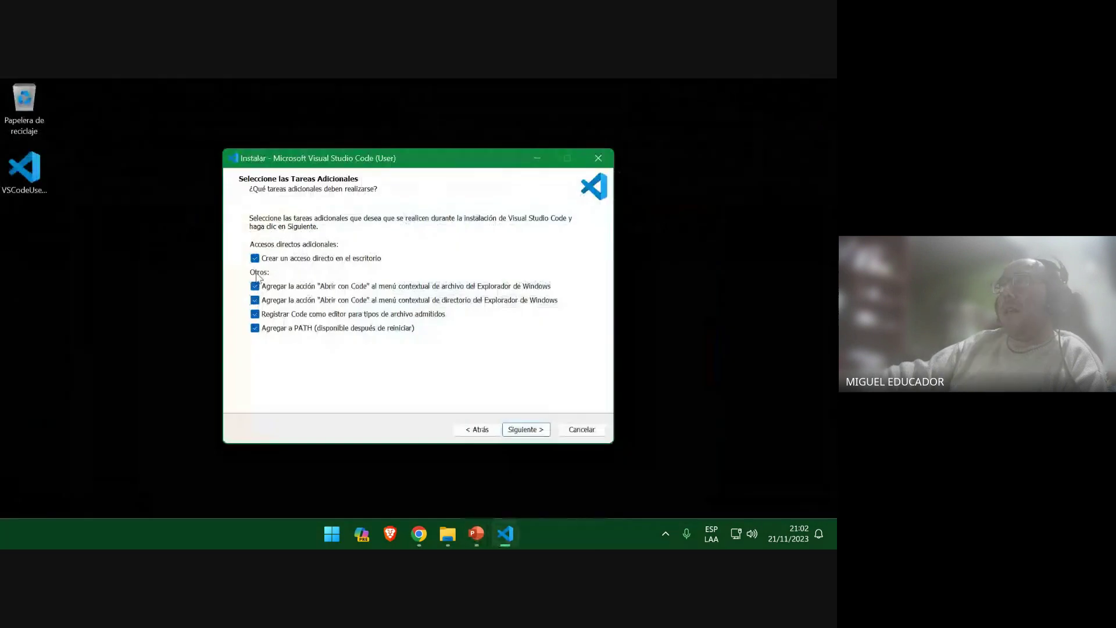
left_click(543, 431)
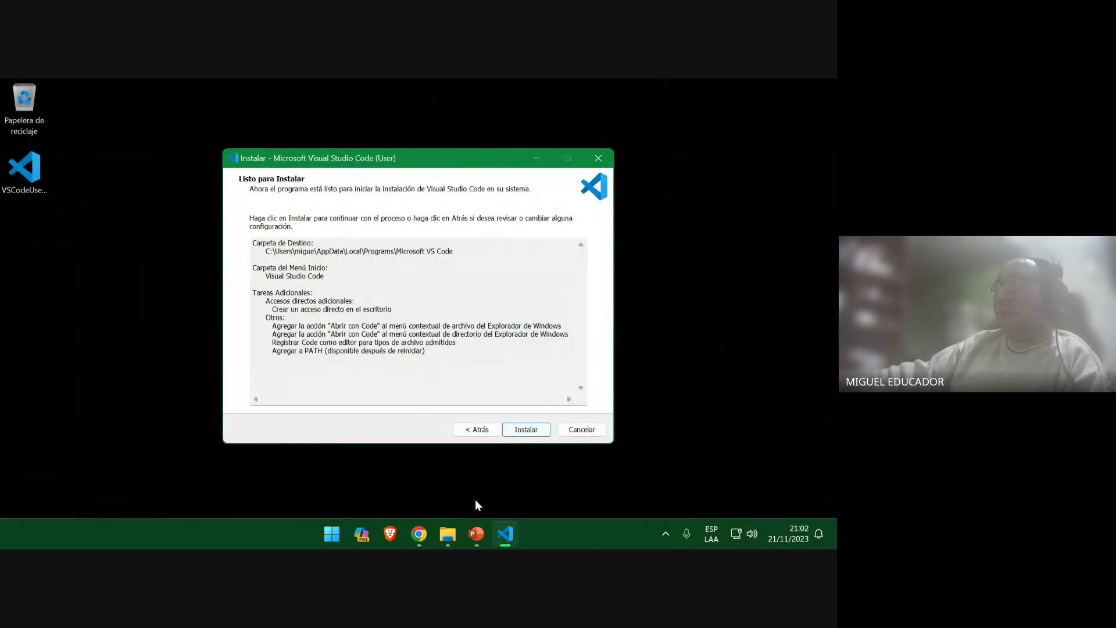
Insert a desktop screen clipping of the installer's Listo para Instalar page into slide 15 of the PowerPoint presentation, and select slide 16
mouse_move(477, 539)
left_click(361, 440)
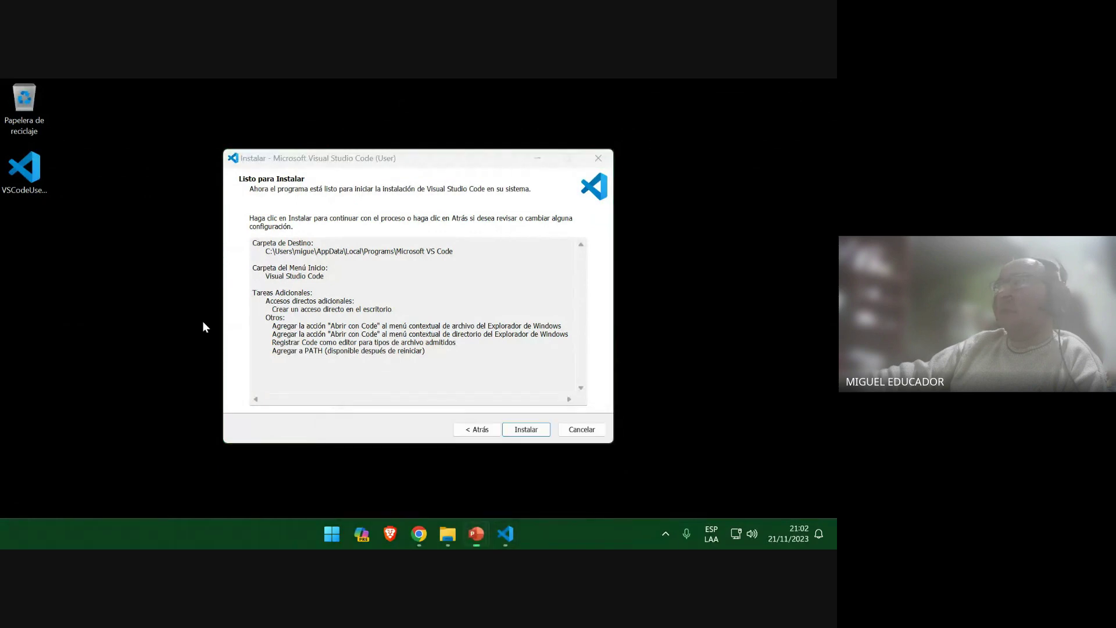
left_click(91, 120)
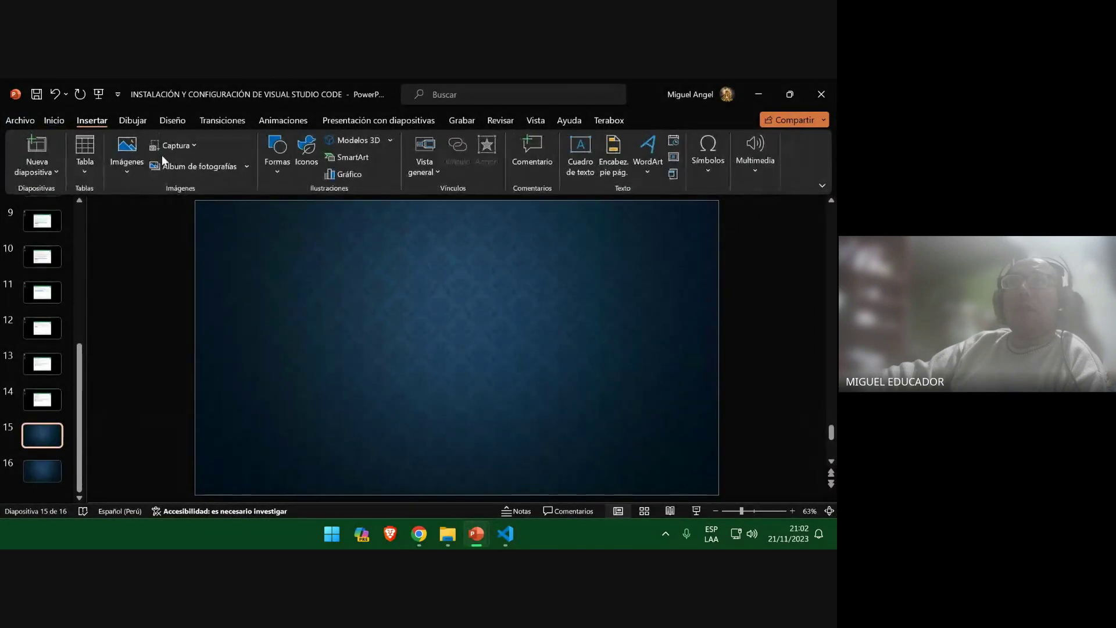
left_click(172, 146)
left_click(176, 254)
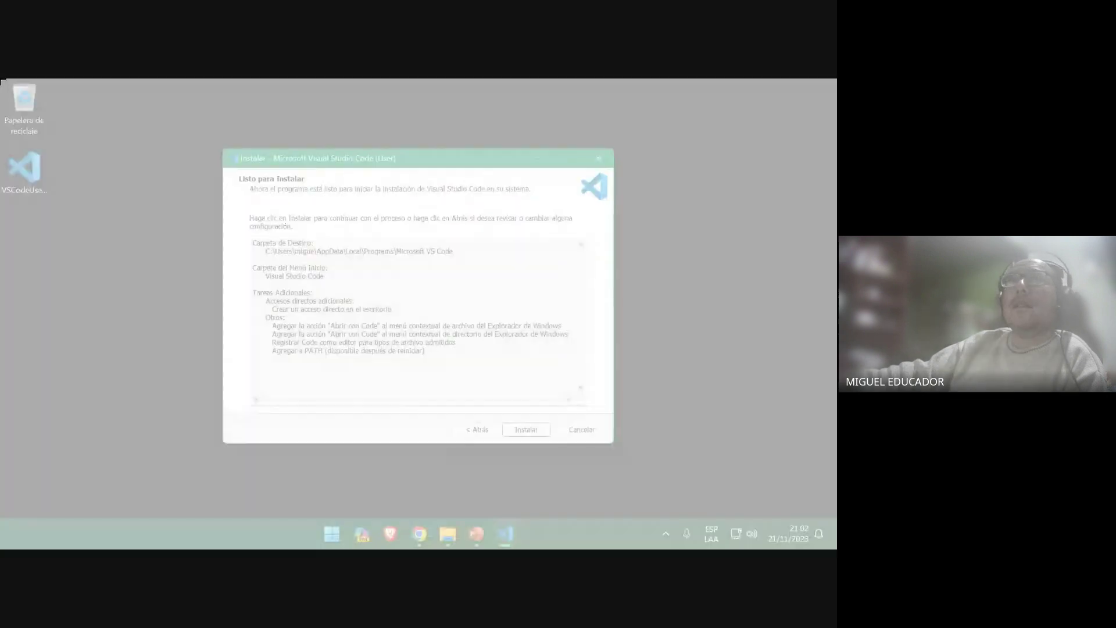
left_click_drag(1, 82, 834, 516)
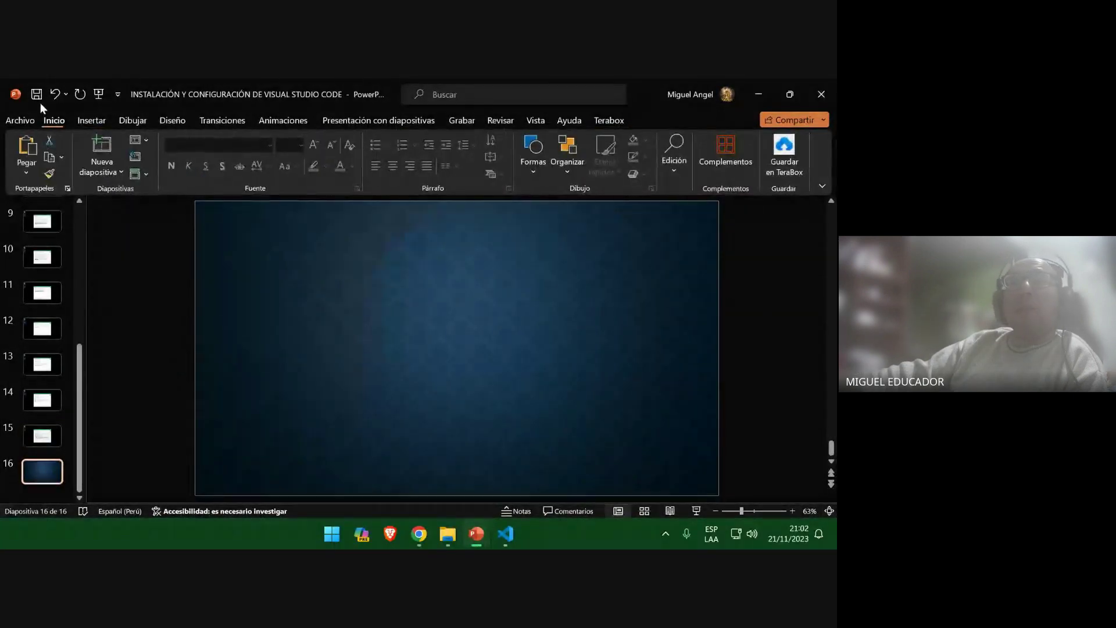
Start the Visual Studio Code installation, and insert a desktop screen clipping of the Instalando page into slide 16 of the PowerPoint presentation
left_click(758, 94)
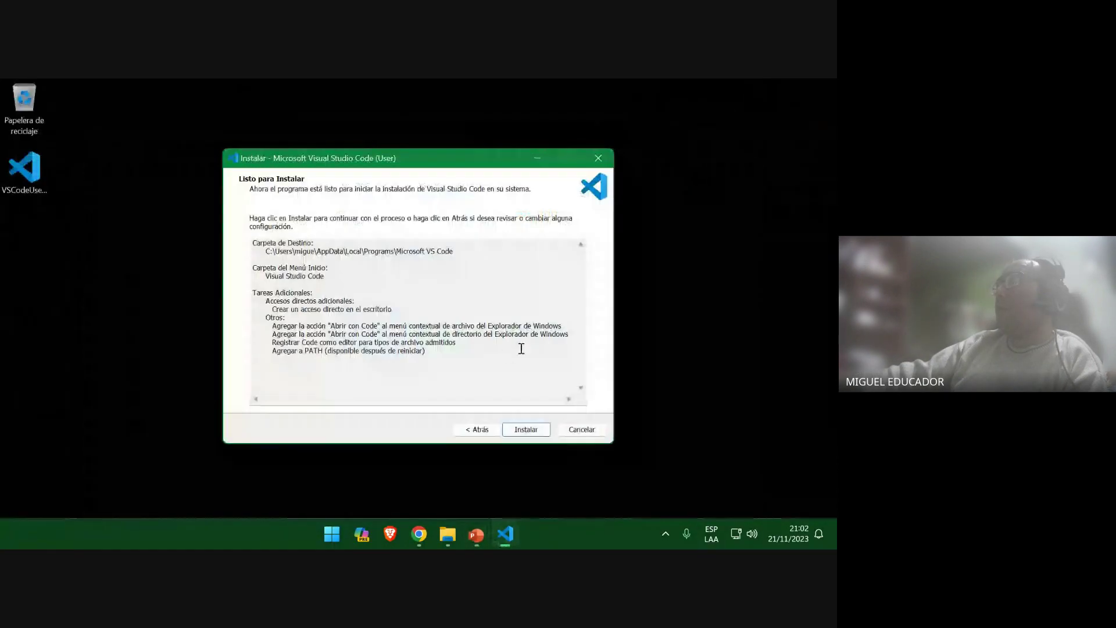
left_click(527, 430)
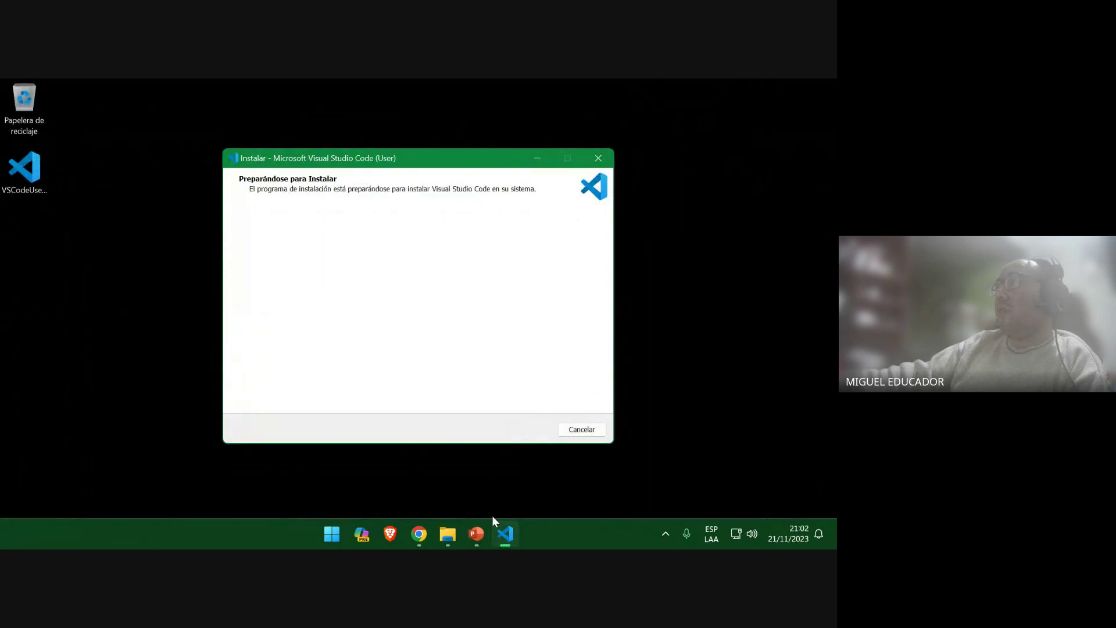
left_click(477, 536)
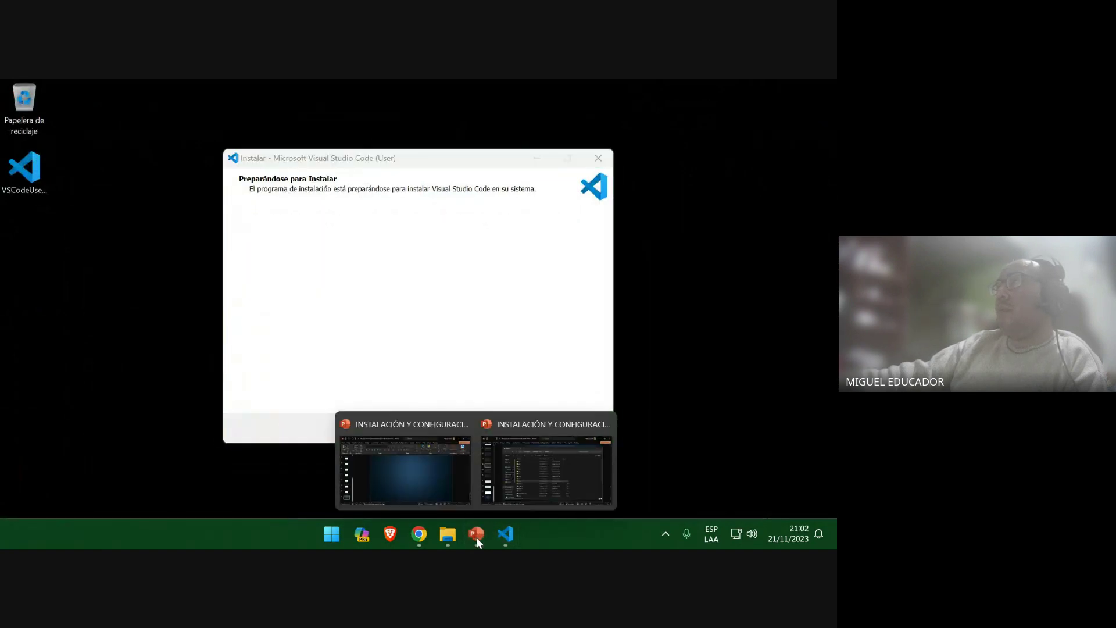
left_click(417, 473)
left_click(100, 120)
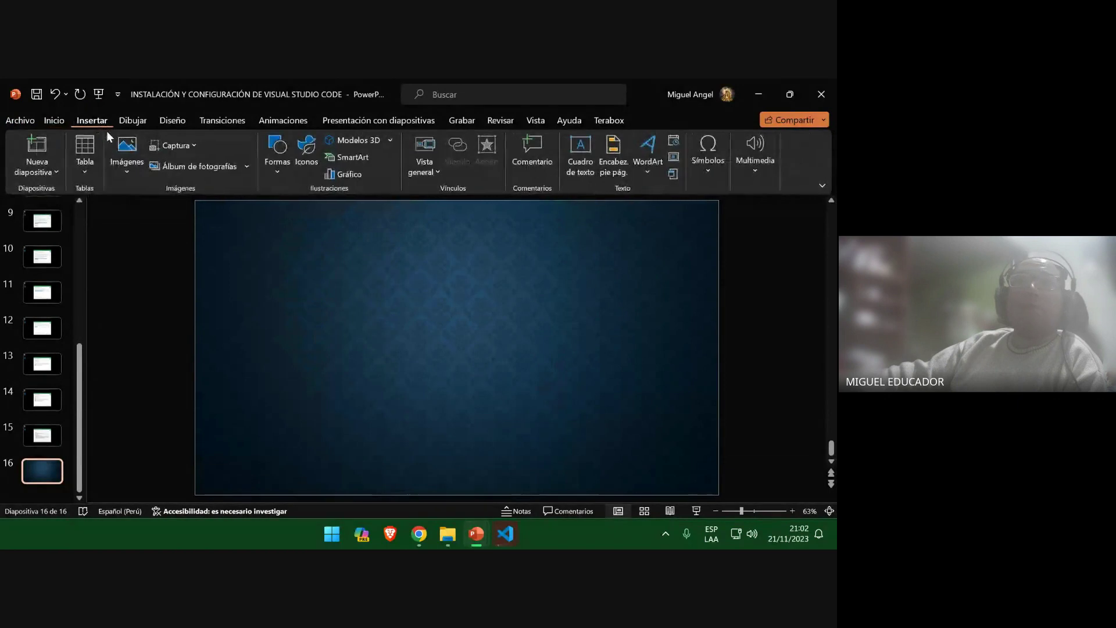
left_click(187, 146)
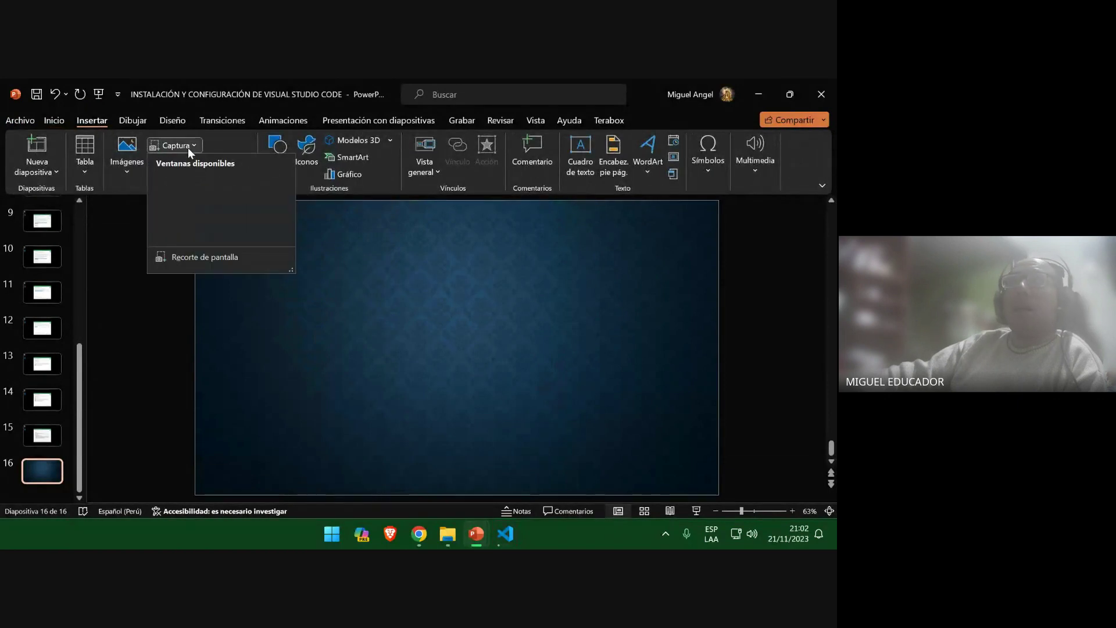
left_click(213, 257)
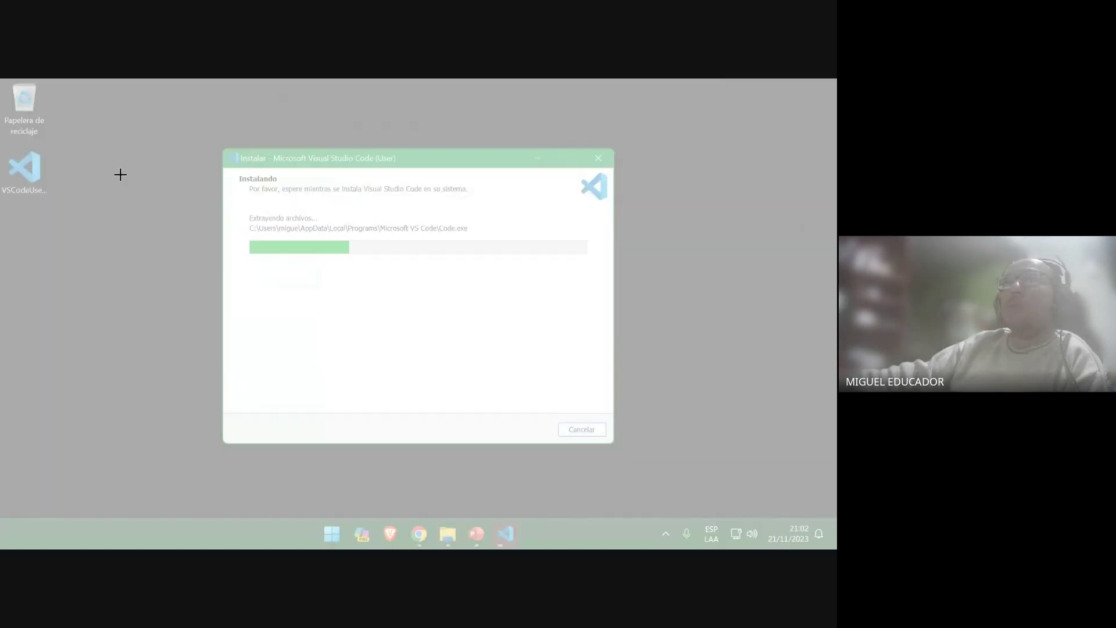
left_click_drag(0, 79, 833, 516)
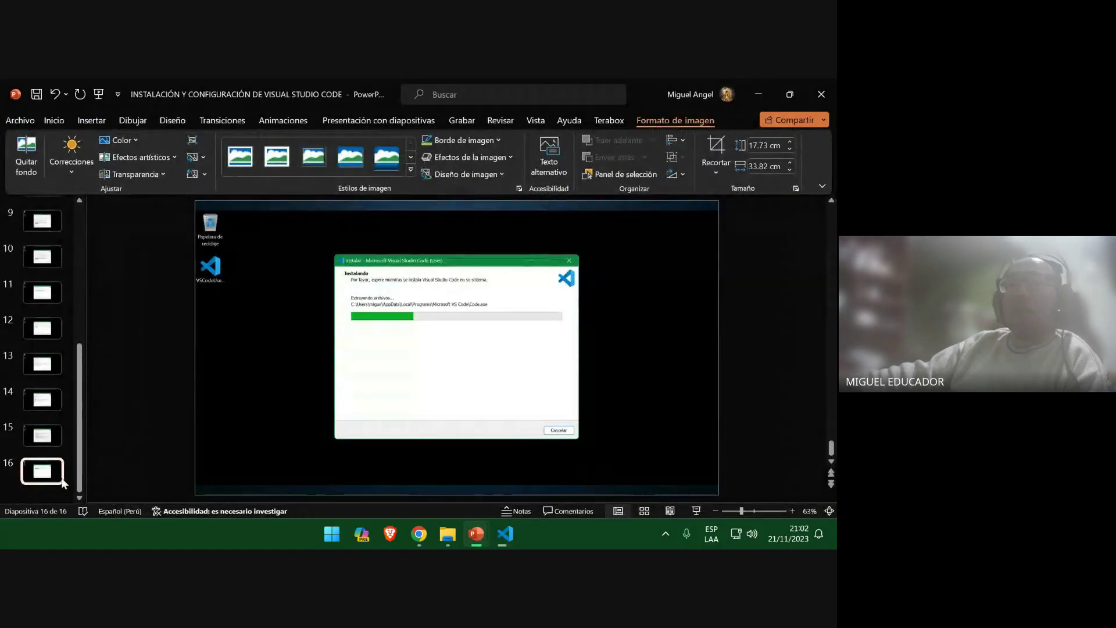
Add three blank slides after slide 16, select slide 17, and save the presentation
left_click(61, 477)
key("Return")
key("Return")
key("Return")
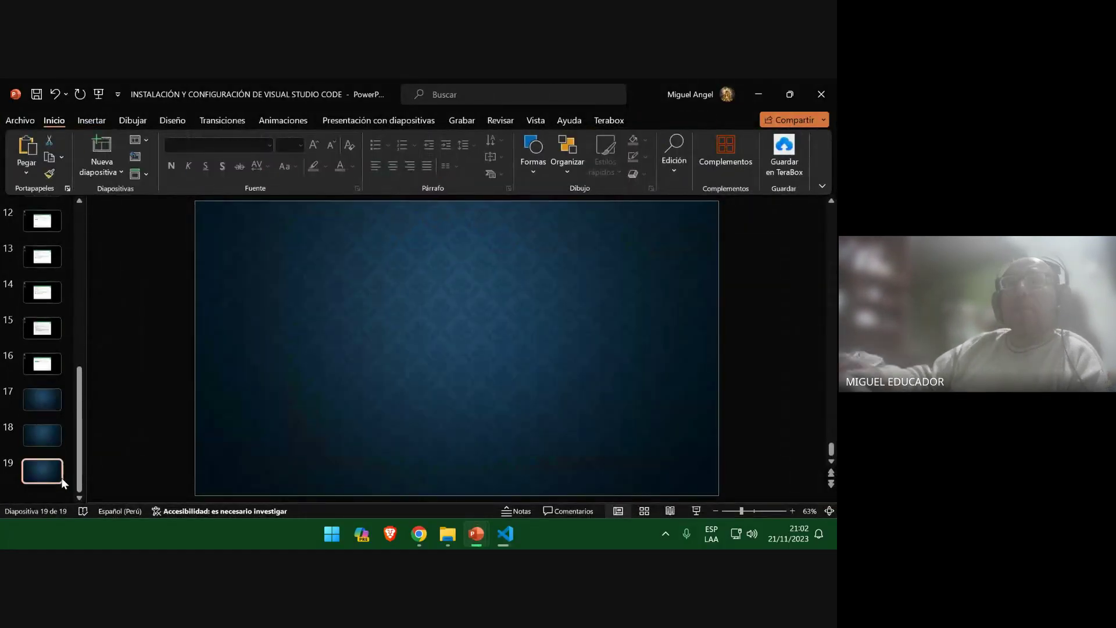
left_click(31, 392)
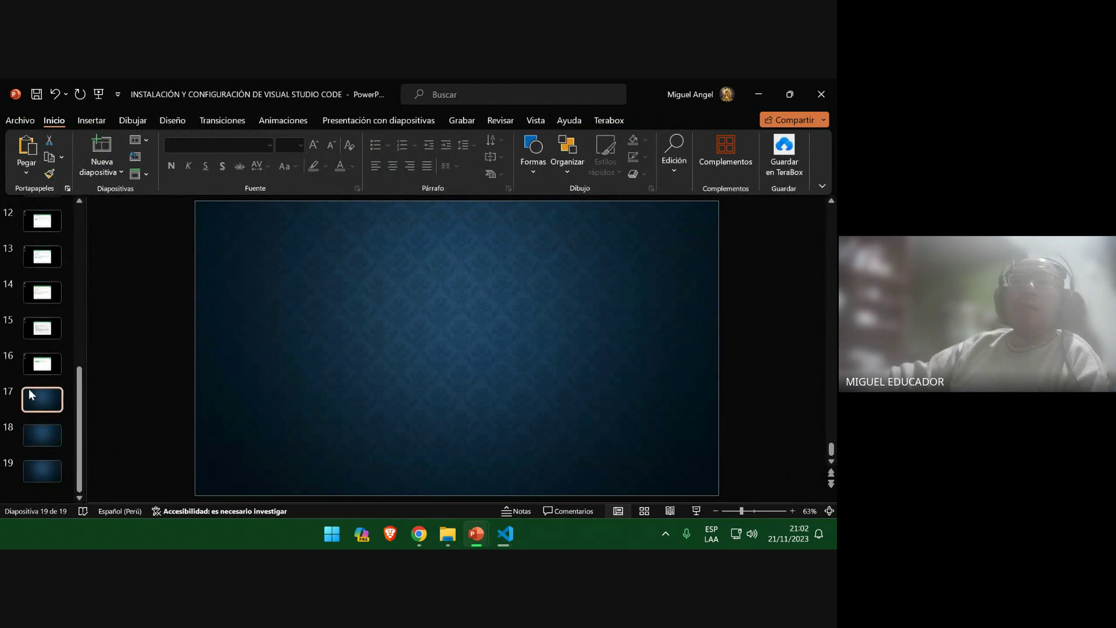
left_click(37, 94)
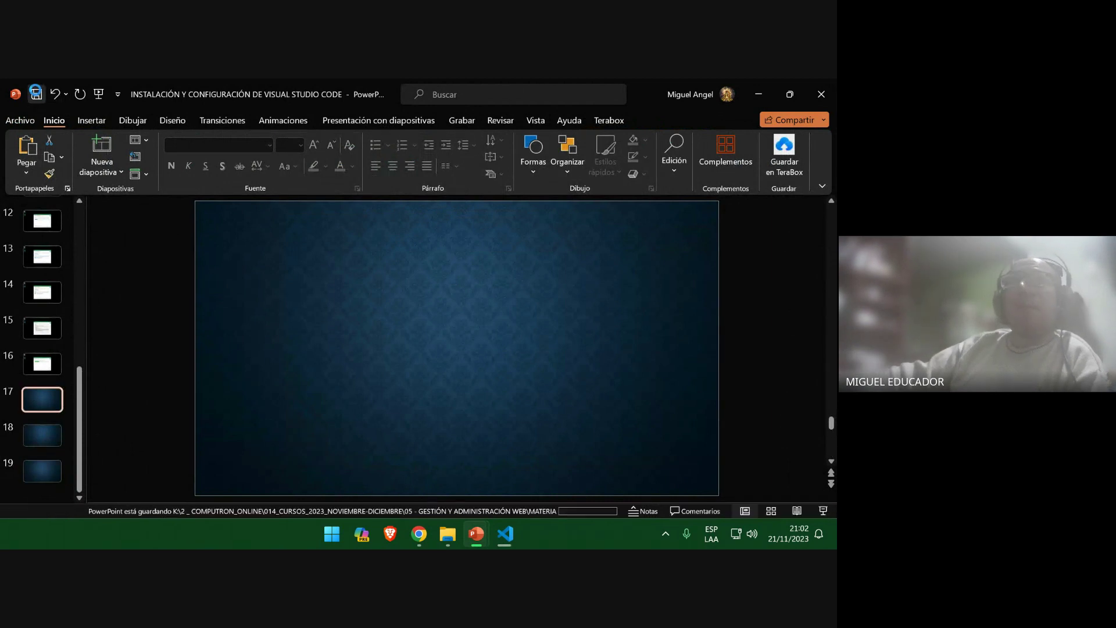
Insert a desktop screen clipping of the installer's completion page into slide 17 of the PowerPoint presentation
left_click(758, 94)
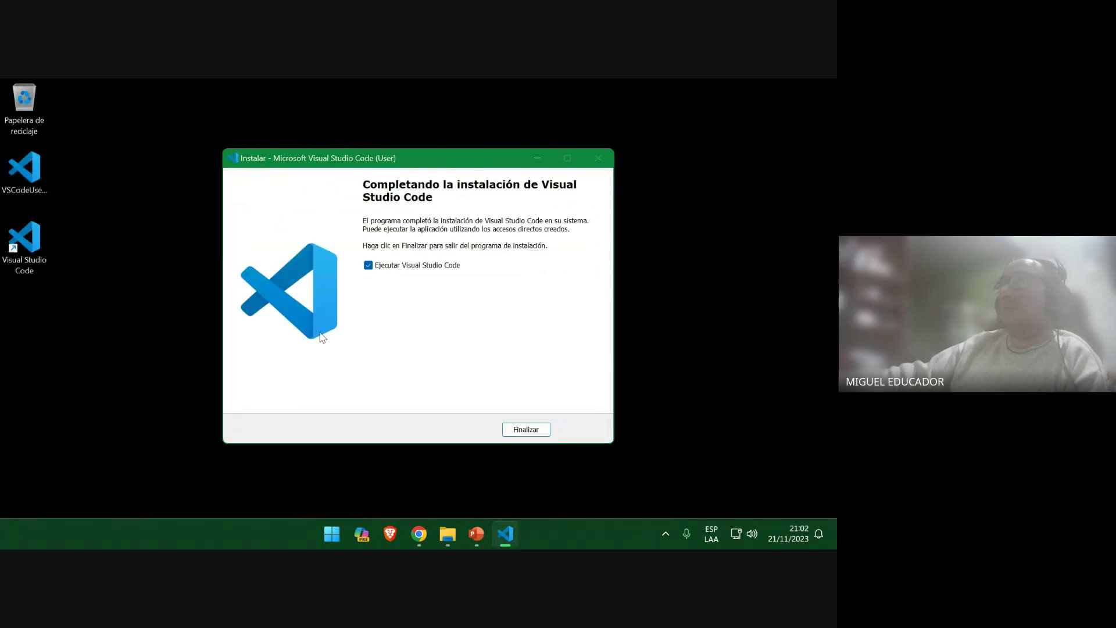
mouse_move(497, 532)
left_click(406, 456)
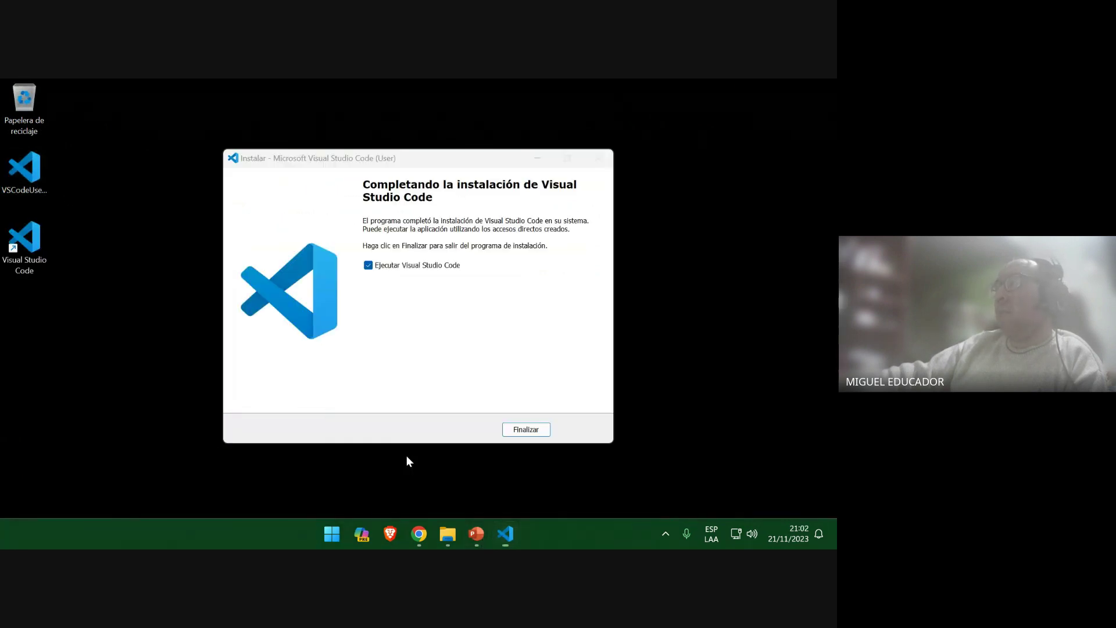
left_click(93, 122)
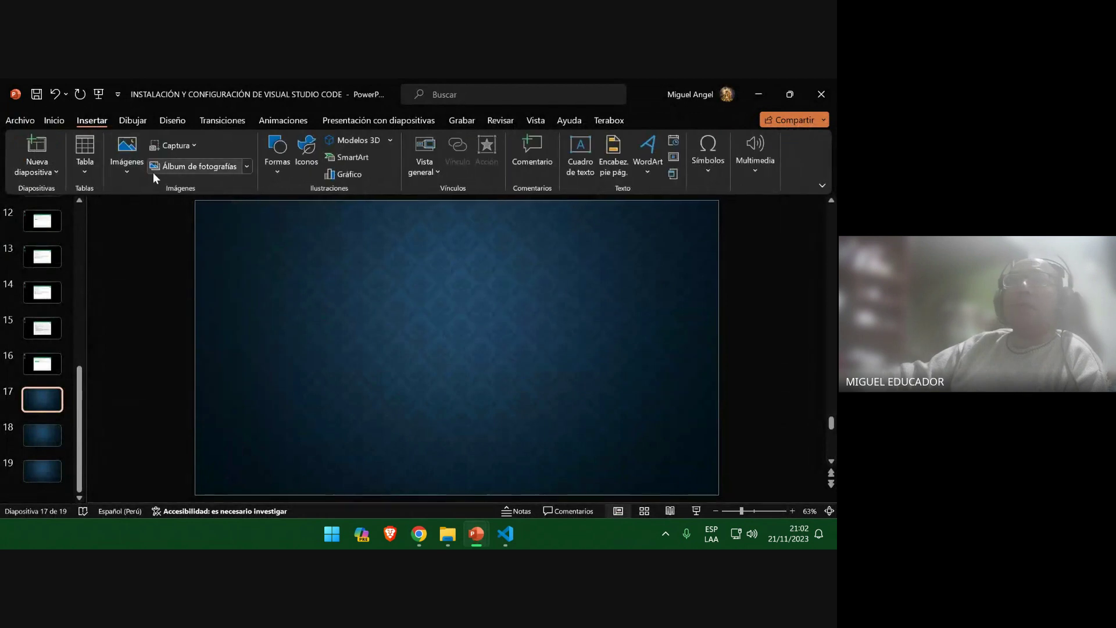
left_click(175, 145)
left_click(203, 256)
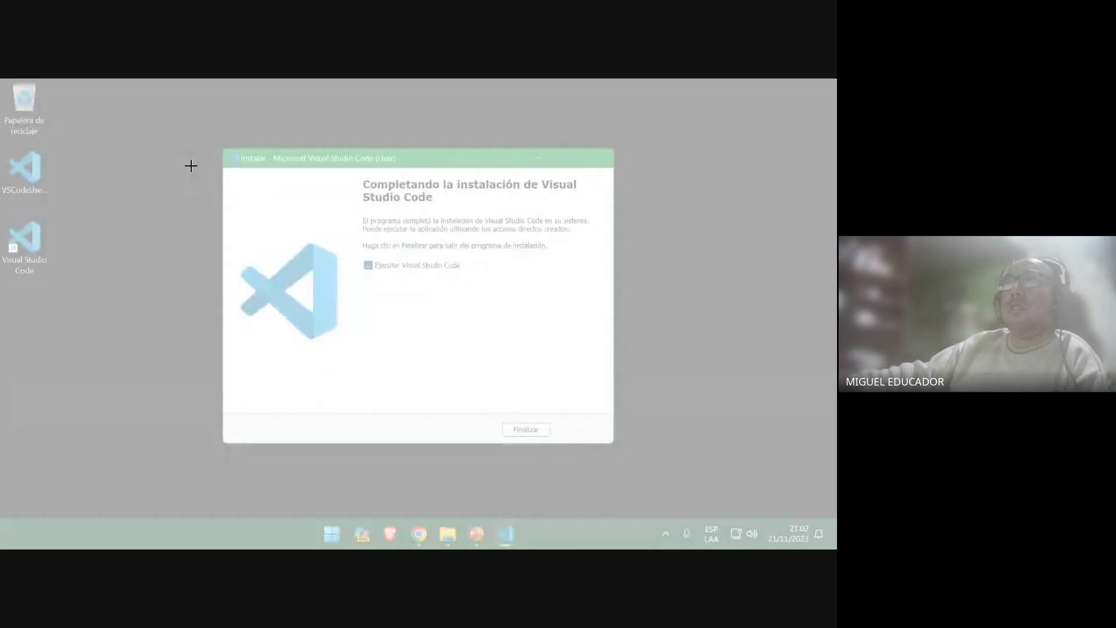
left_click_drag(2, 80, 834, 520)
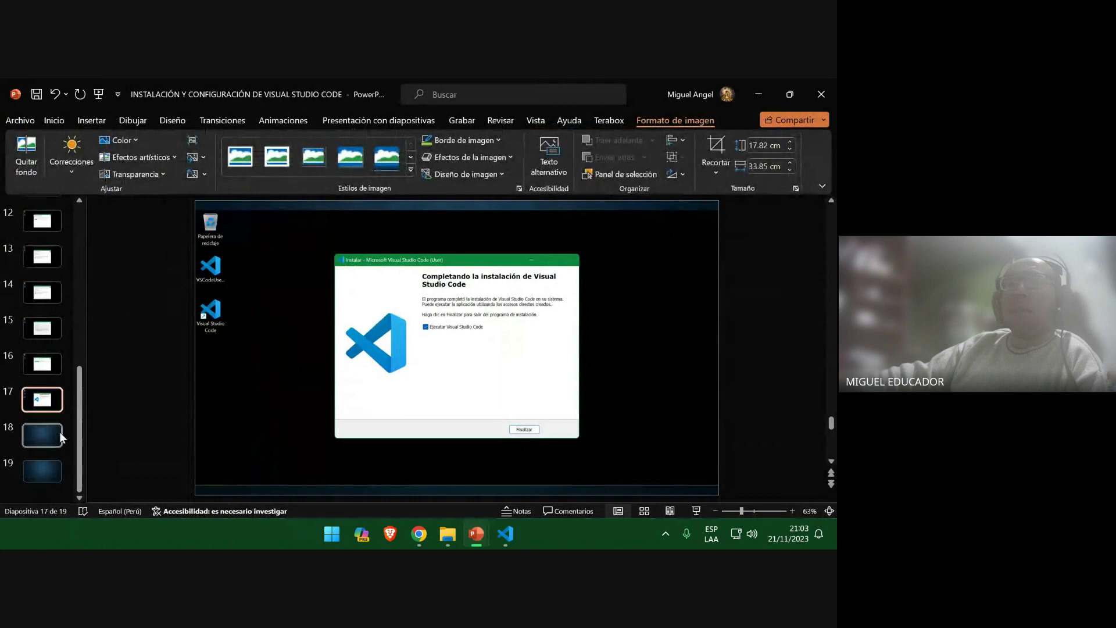
Select slide 18 in the presentation, and finish the installer with Ejecutar Visual Studio Code enabled
left_click(61, 436)
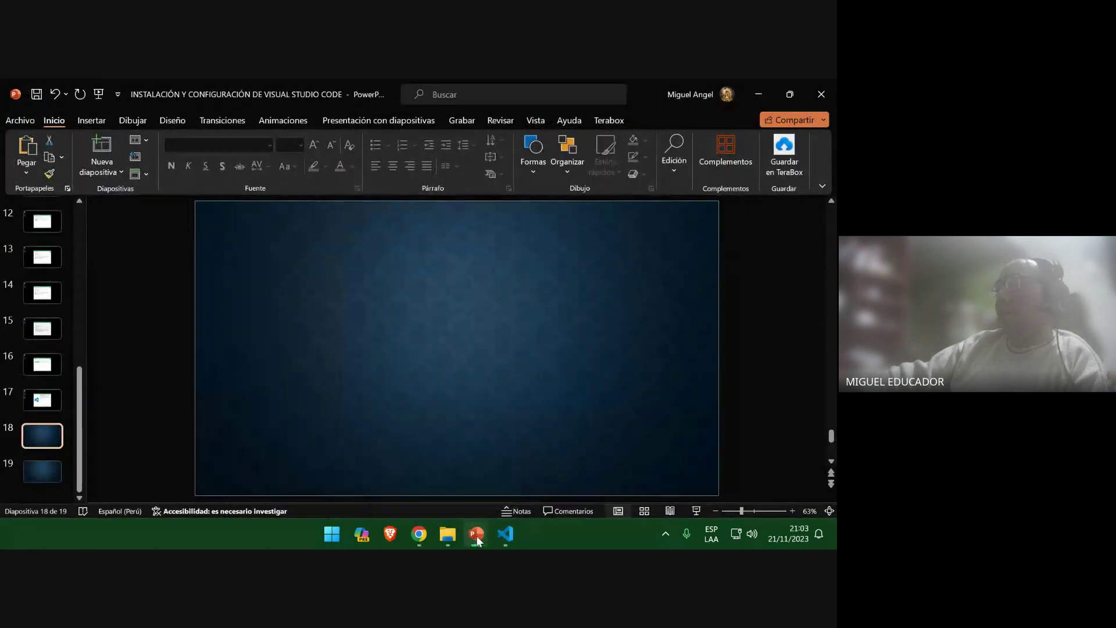
left_click(757, 93)
left_click(531, 429)
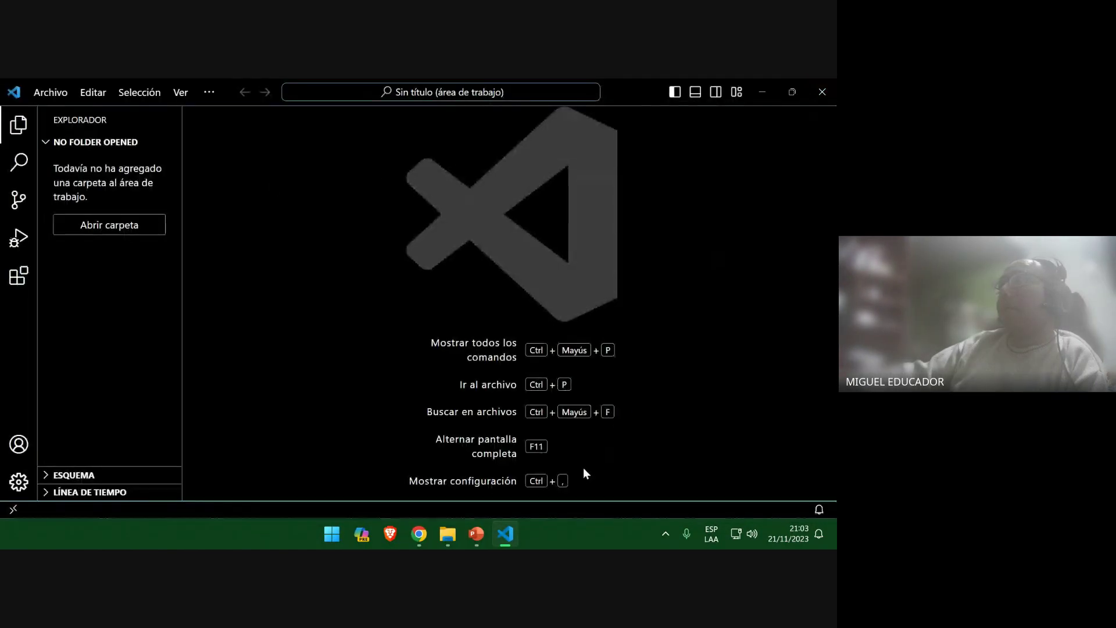
Try to insert a capture of the available window into slide 18 of the PowerPoint presentation, and delete the inserted image
mouse_move(477, 539)
left_click(419, 484)
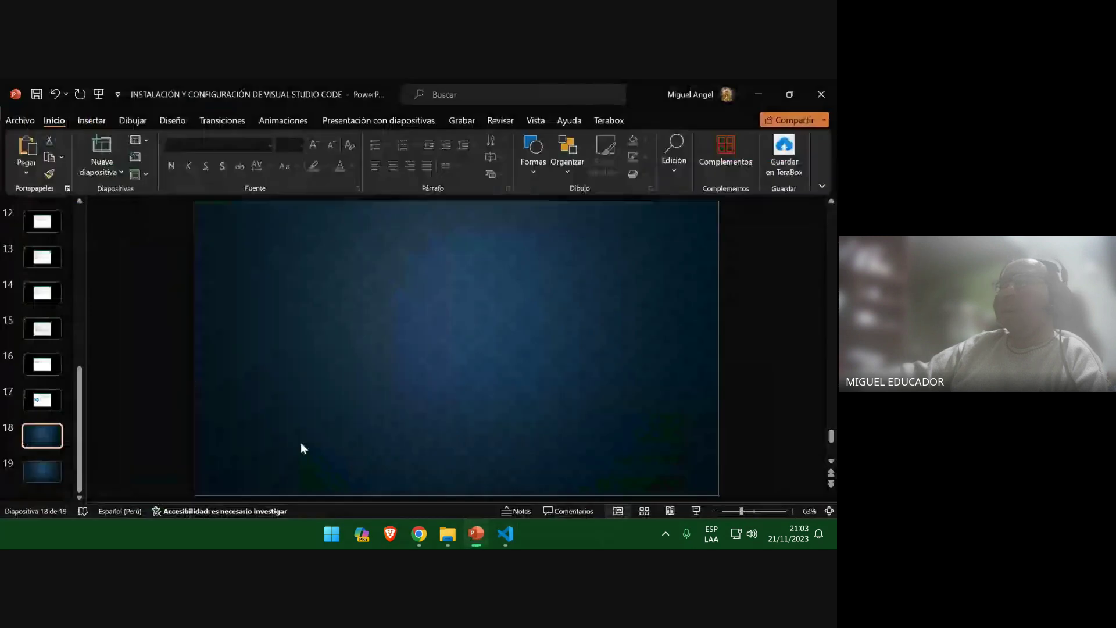
left_click(91, 121)
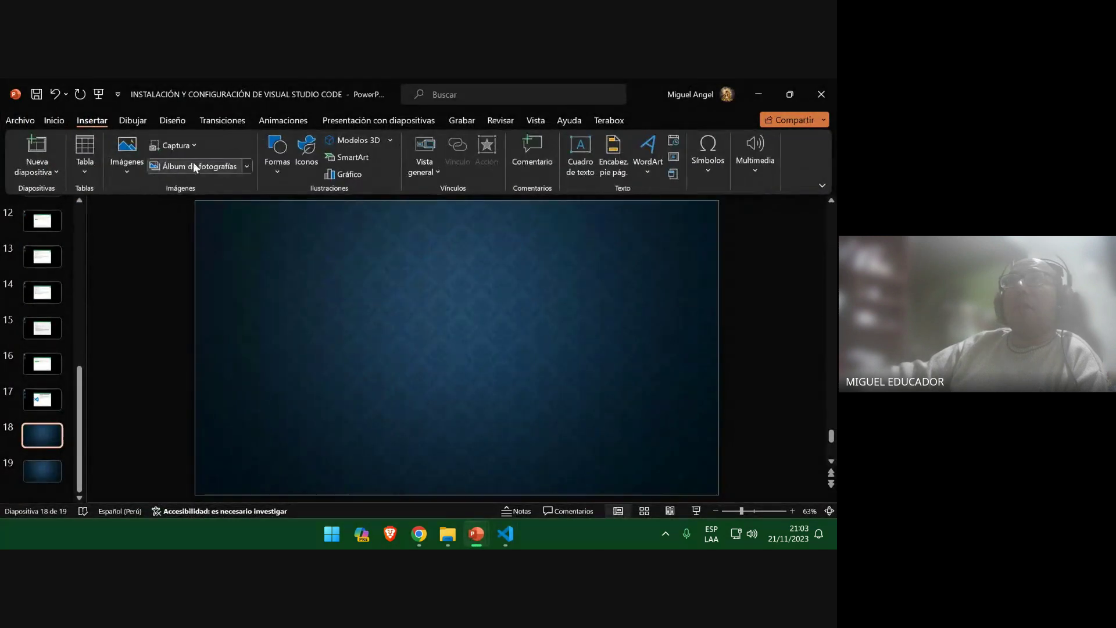
left_click(193, 146)
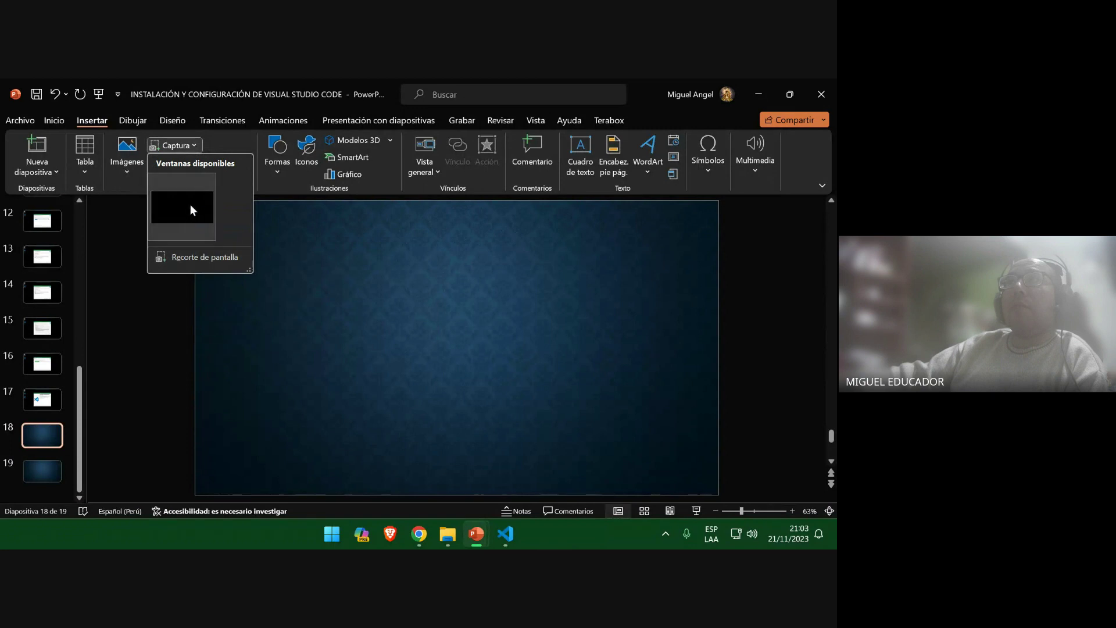
left_click(190, 206)
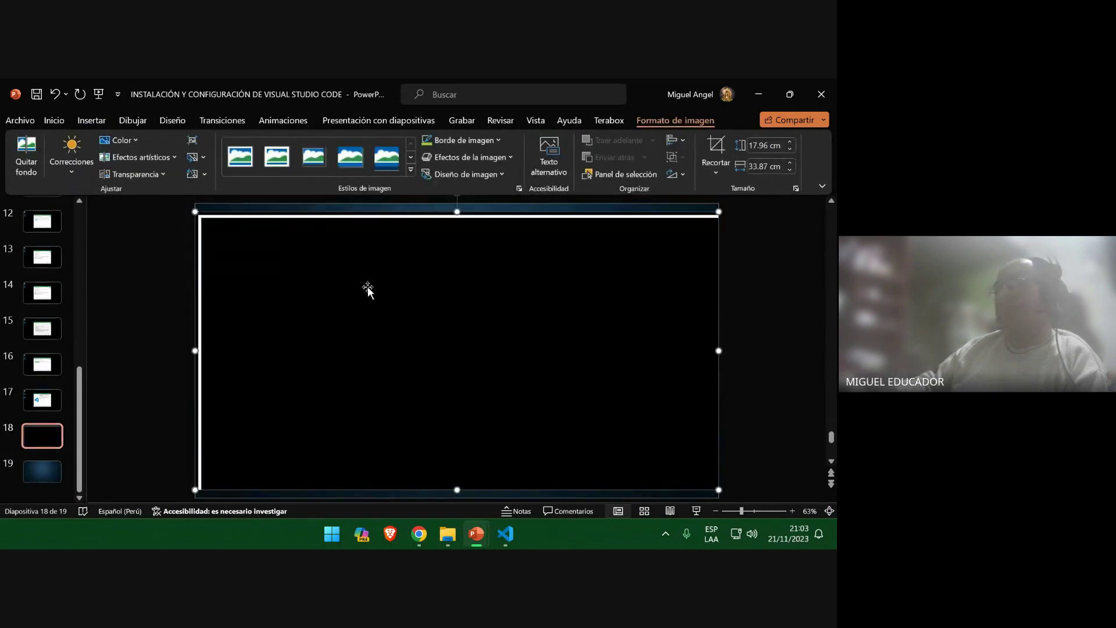
key("Delete")
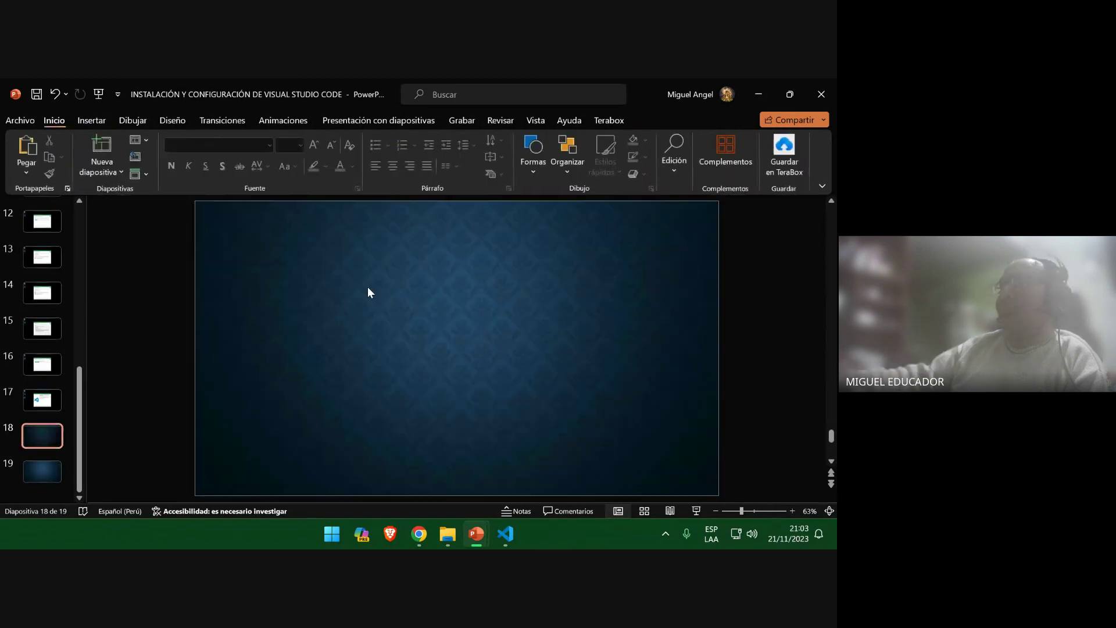
Insert a screen clipping of the Visual Studio Code Bienvenido page into slide 18 of the PowerPoint presentation, and save the file
left_click(757, 87)
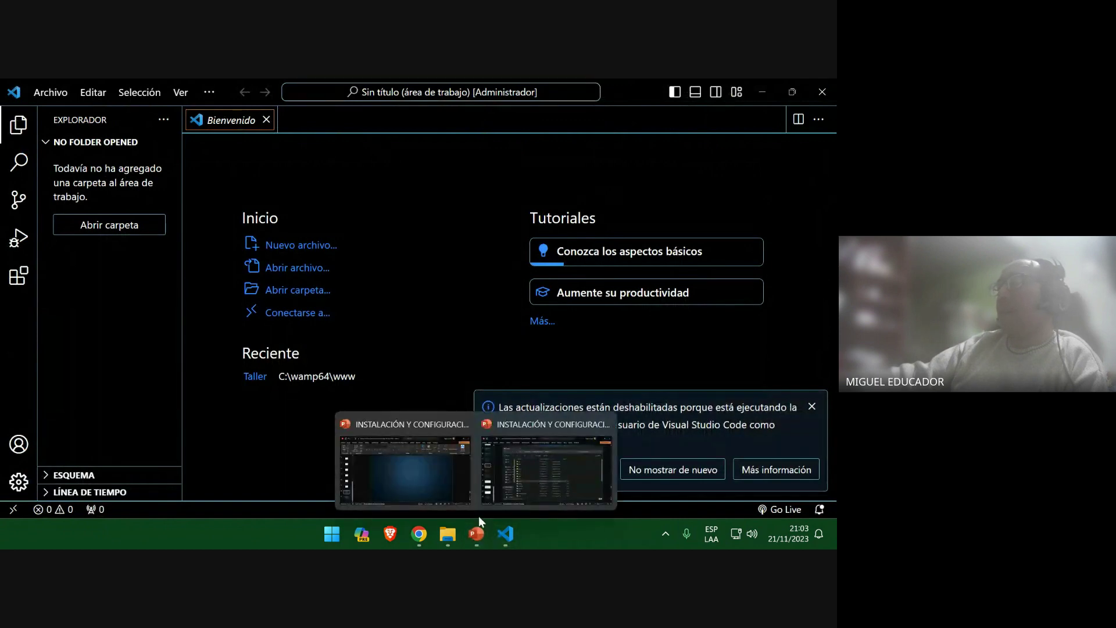
left_click(481, 535)
left_click(90, 121)
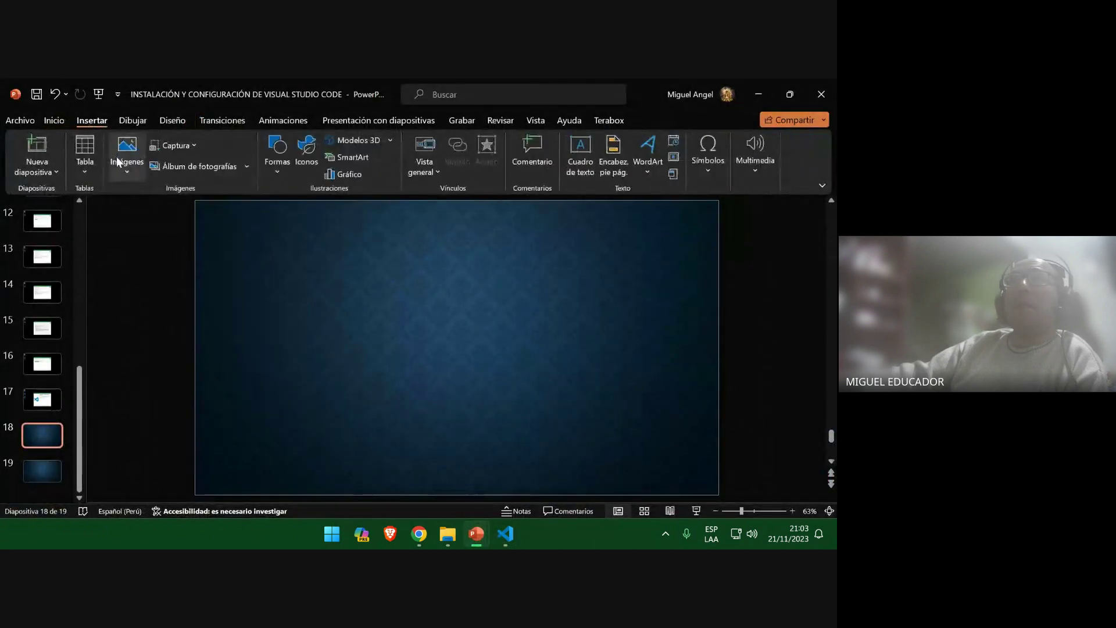
left_click(173, 145)
left_click(201, 255)
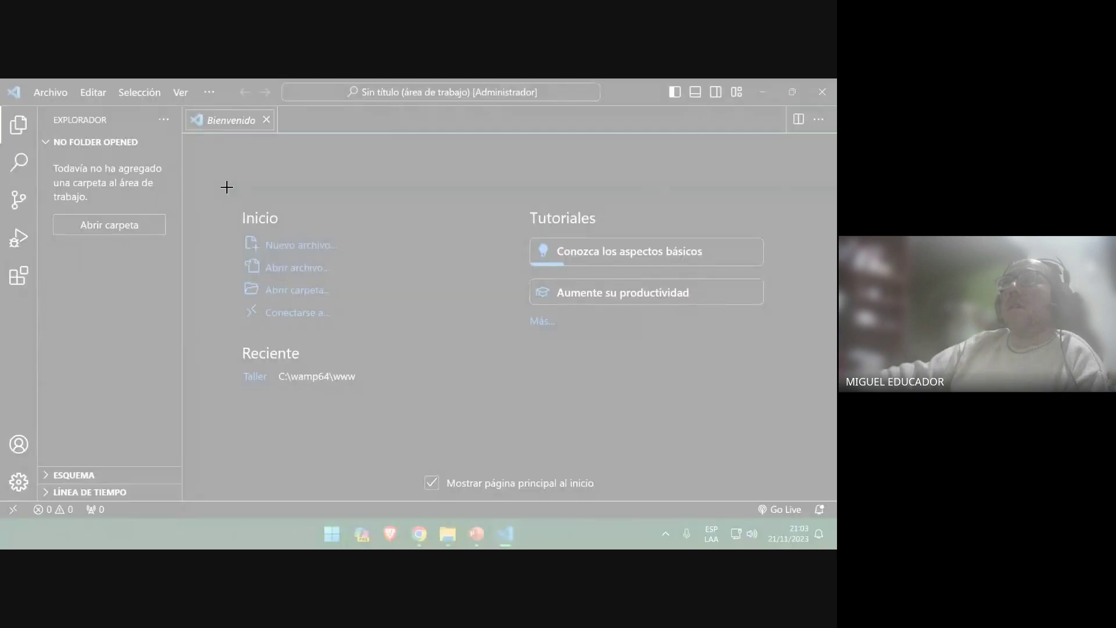
left_click_drag(6, 81, 833, 516)
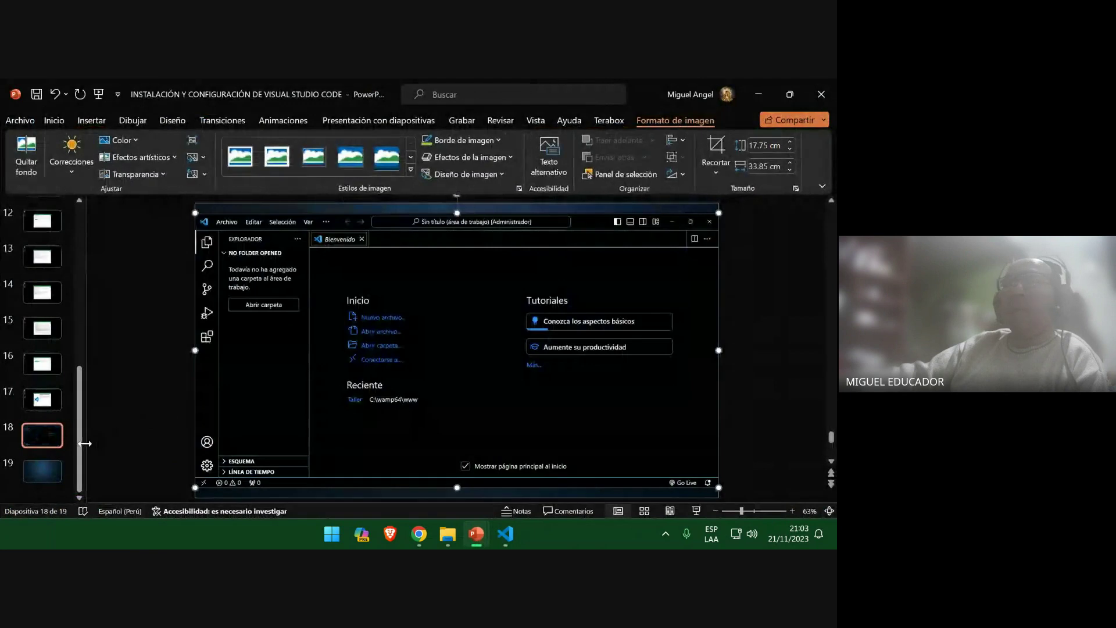
left_click(36, 95)
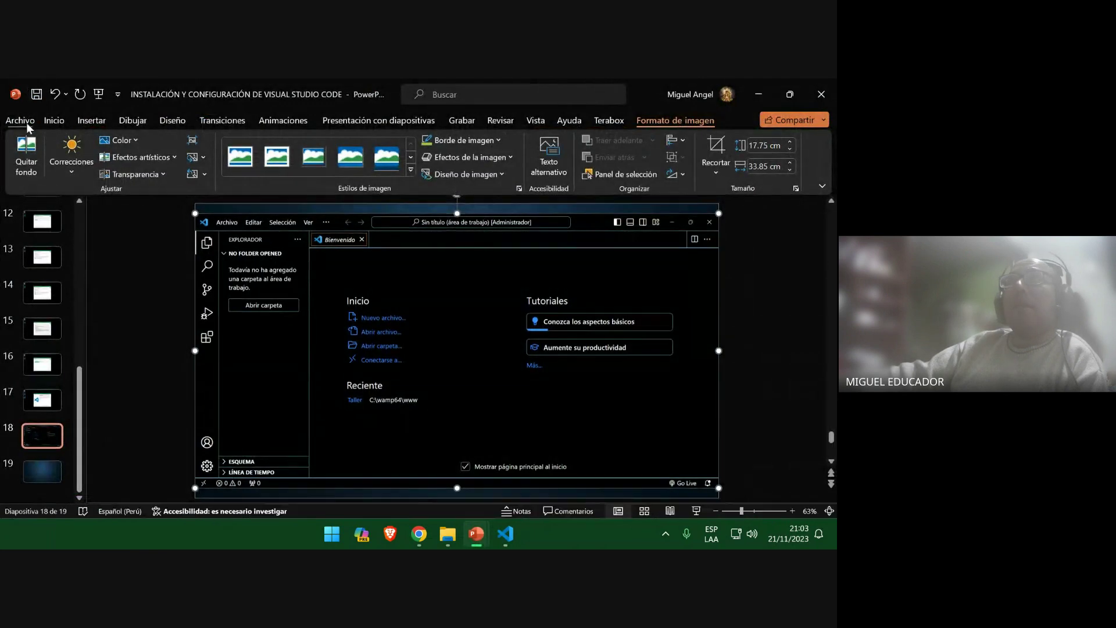
Remove the Visual Studio Code installation presentation from PowerPoint's list of recent files
left_click(20, 120)
right_click(269, 388)
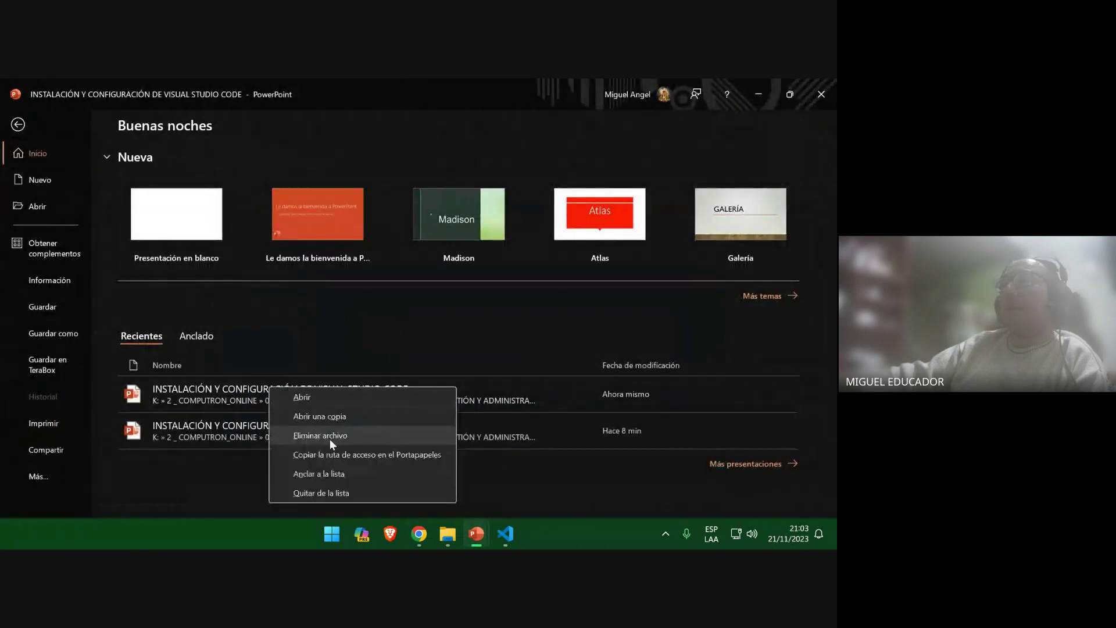
left_click(329, 485)
right_click(319, 398)
left_click(357, 486)
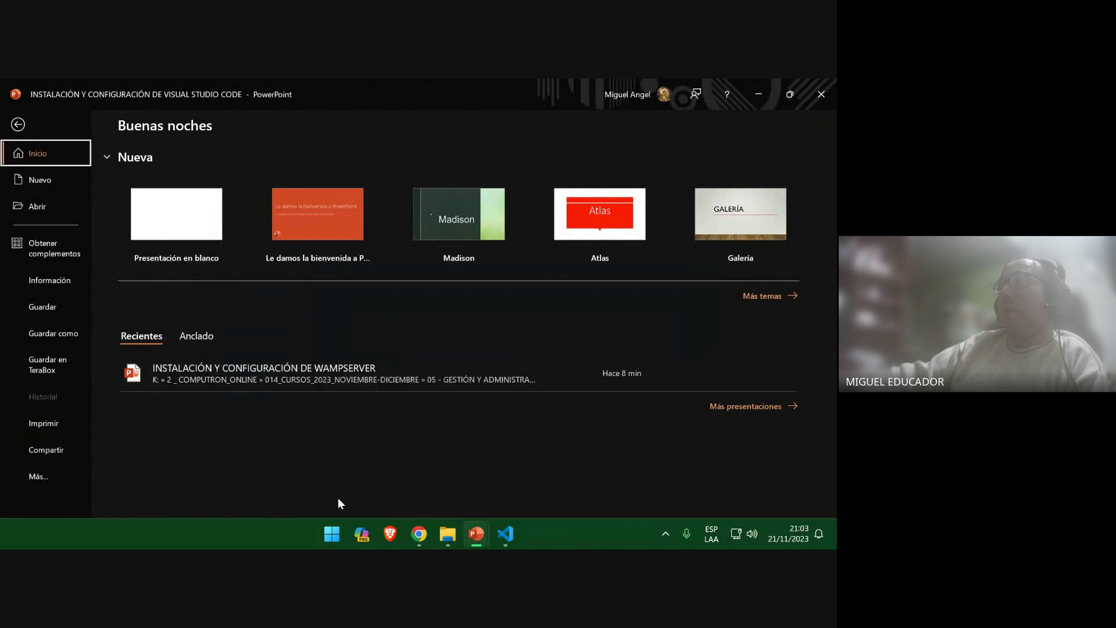
Clear the unpinned folders from the Save As locations on this PC, and close the presentation and Visual Studio Code
left_click(81, 333)
right_click(419, 268)
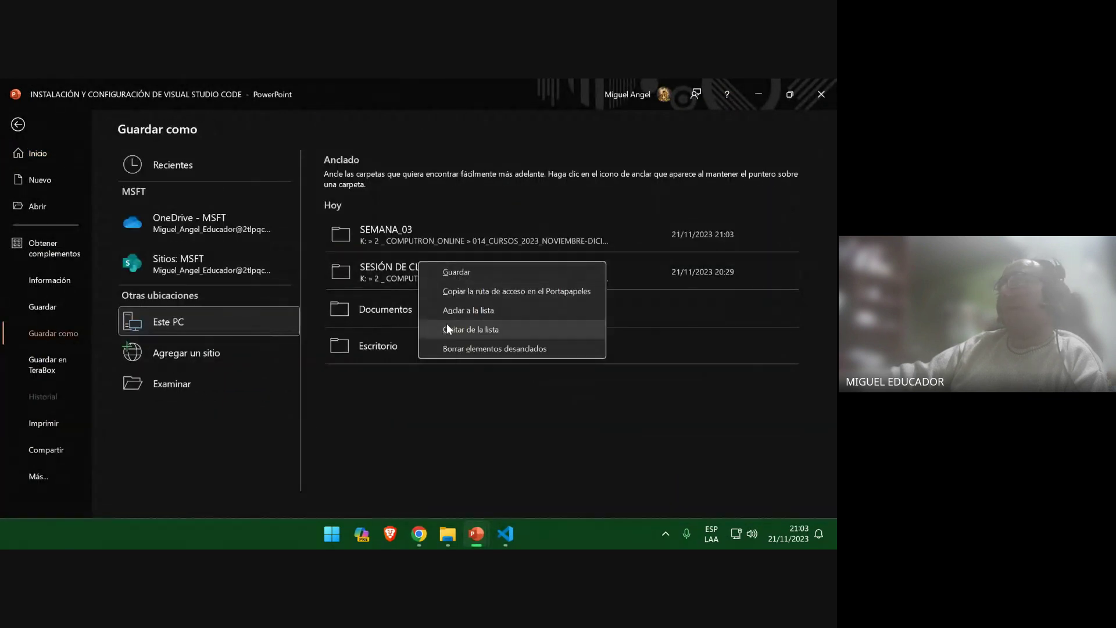
left_click(456, 350)
left_click(393, 335)
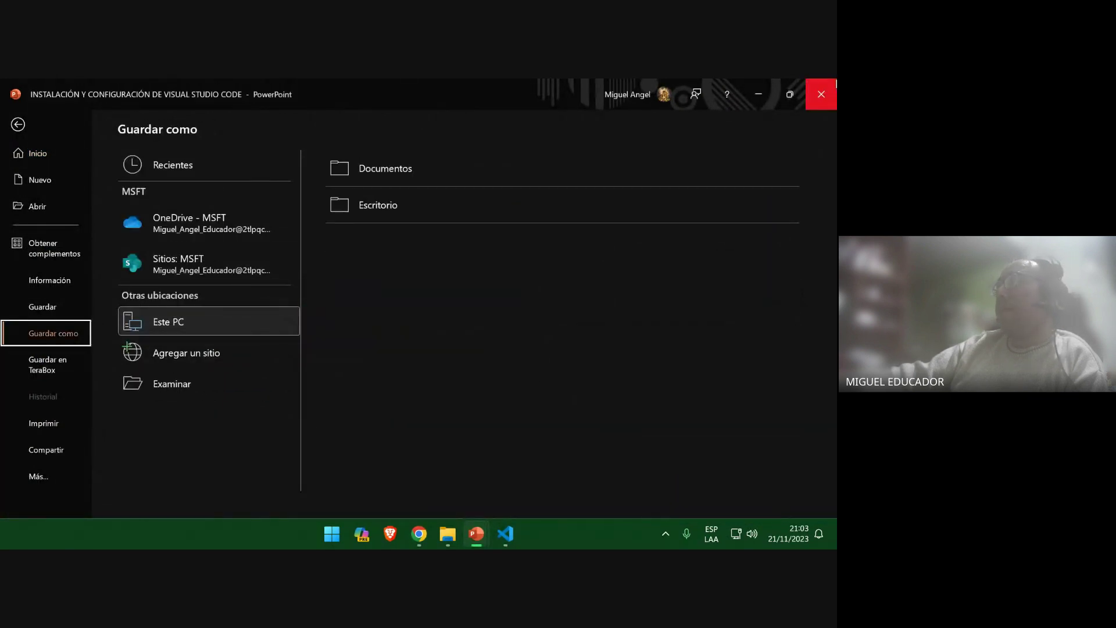
left_click(821, 94)
left_click(822, 92)
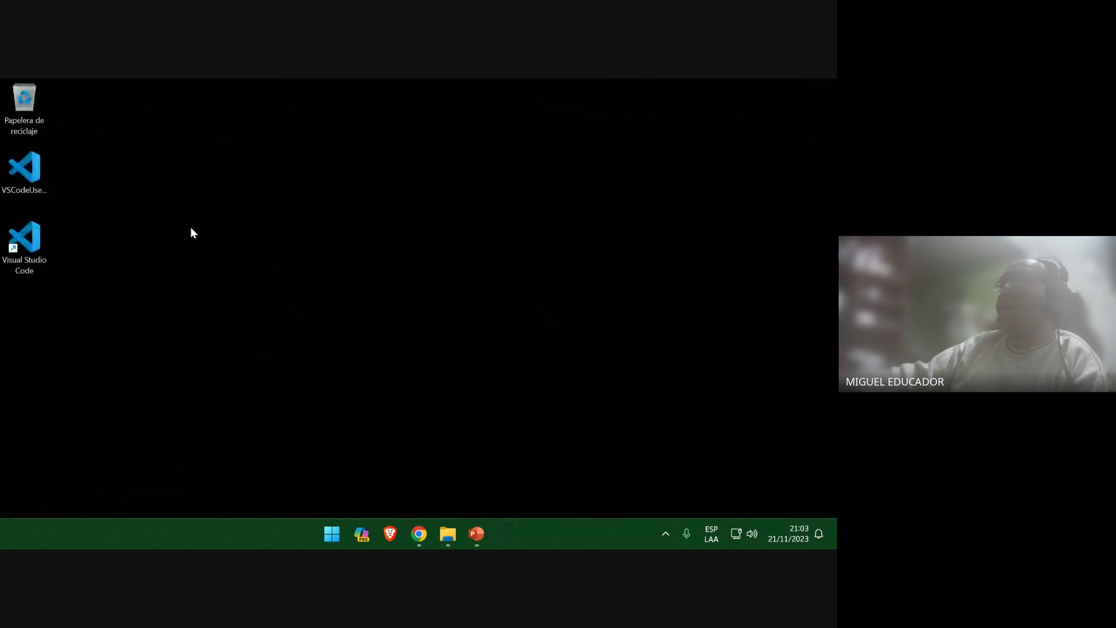
Move the VSCodeUserSetup installer aside on the desktop and delete it permanently
left_click_drag(38, 183, 183, 184)
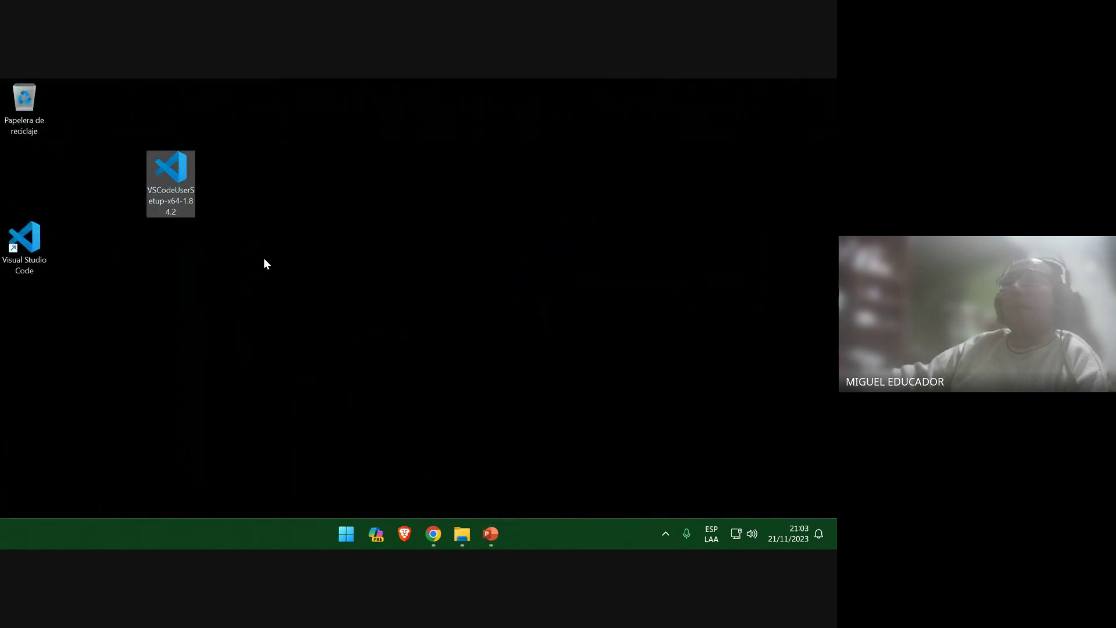
key("shift+Delete")
key("Return")
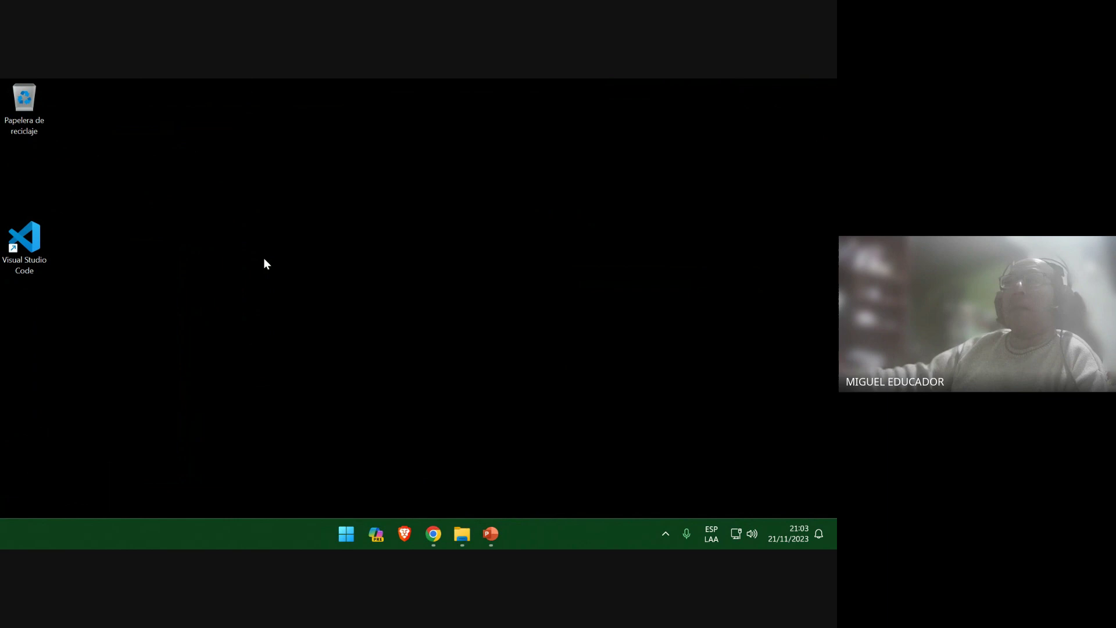
Cut the Visual Studio Code shortcut from the desktop and open the SOLID_01 (I:) drive in File Explorer
right_click(17, 247)
key("Escape")
right_click(23, 239)
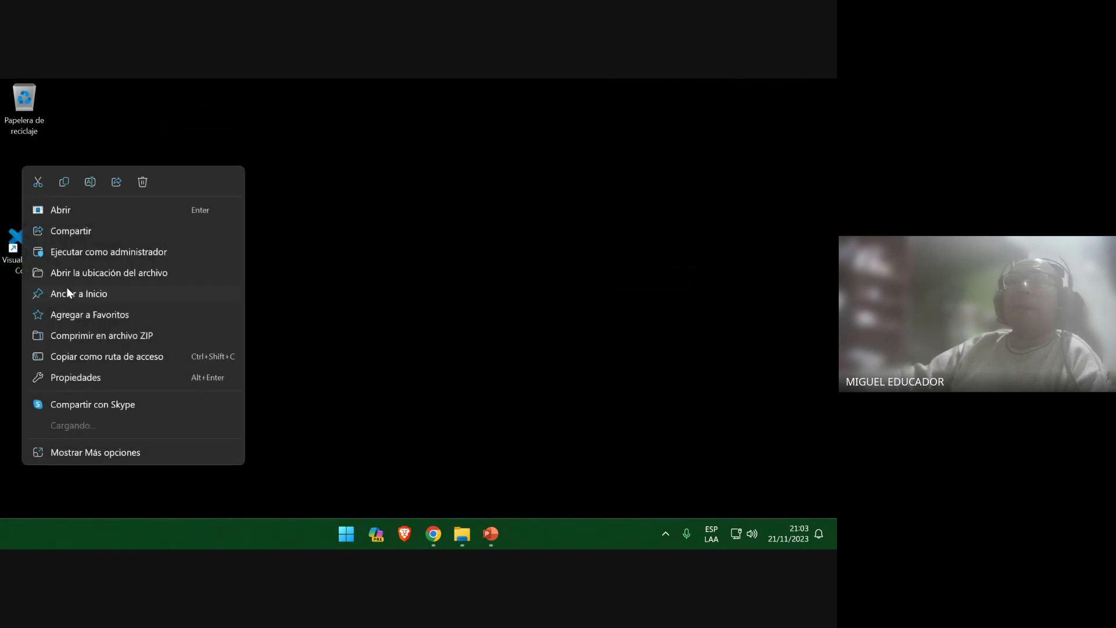
left_click(38, 182)
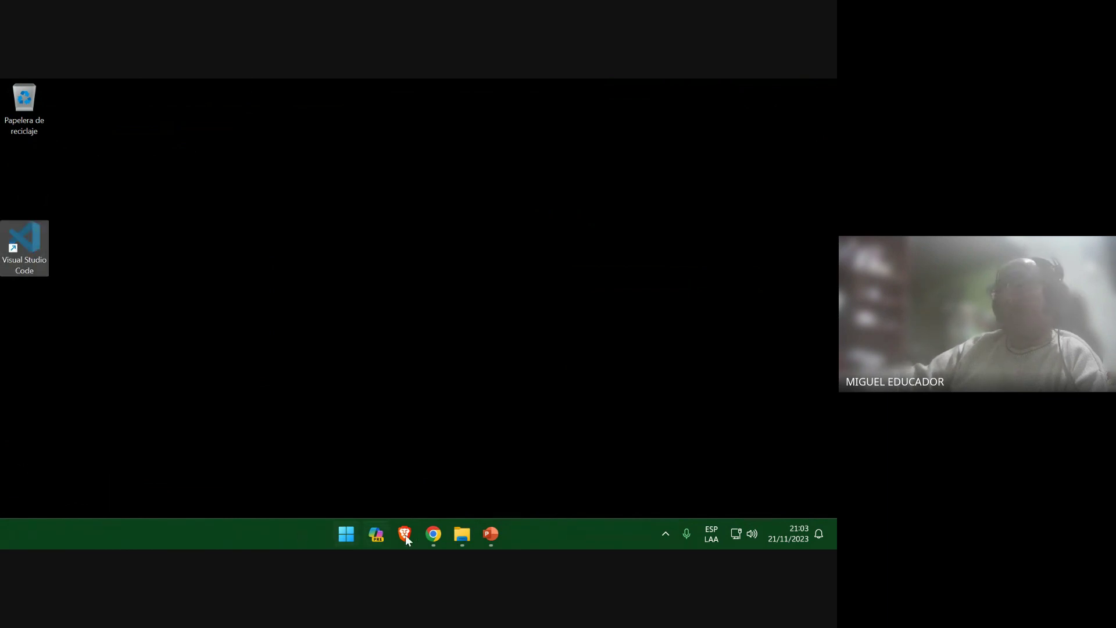
left_click(462, 533)
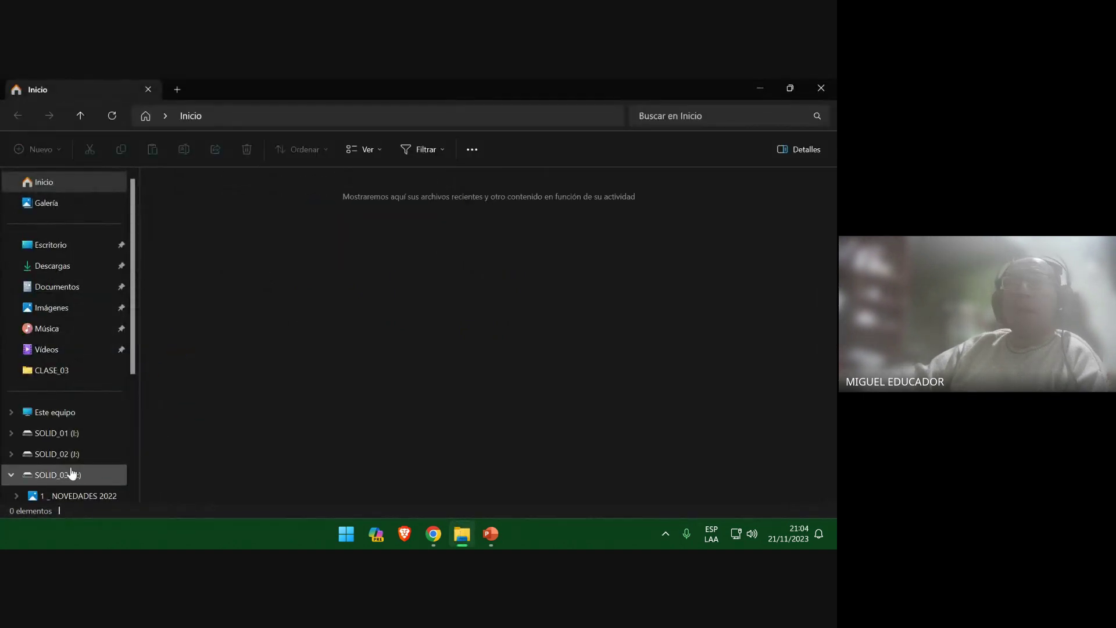
left_click(85, 472)
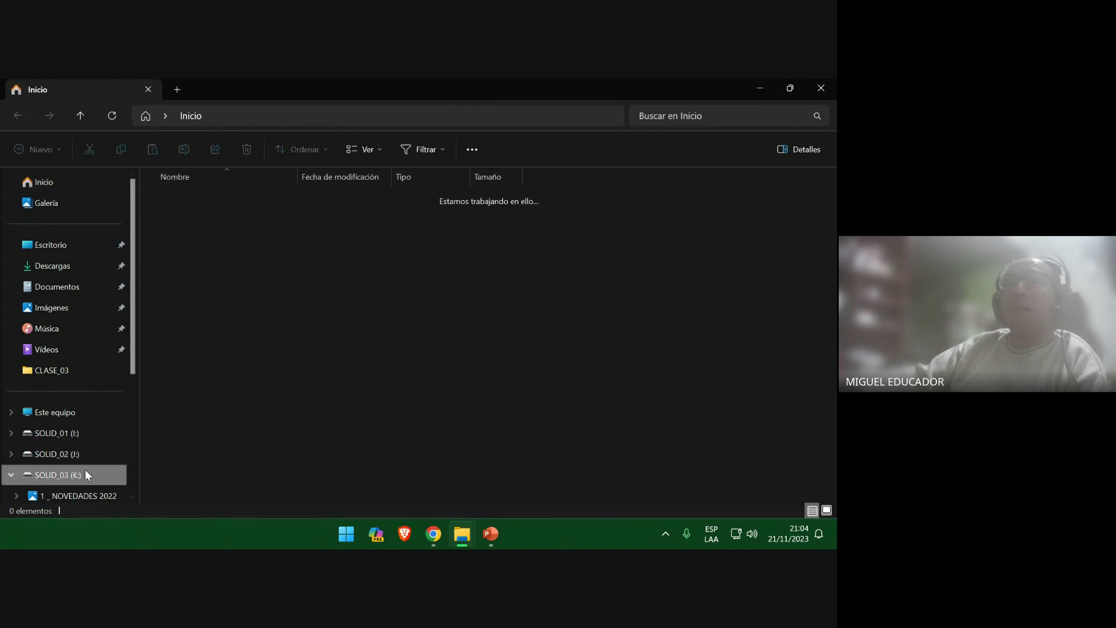
left_click(88, 430)
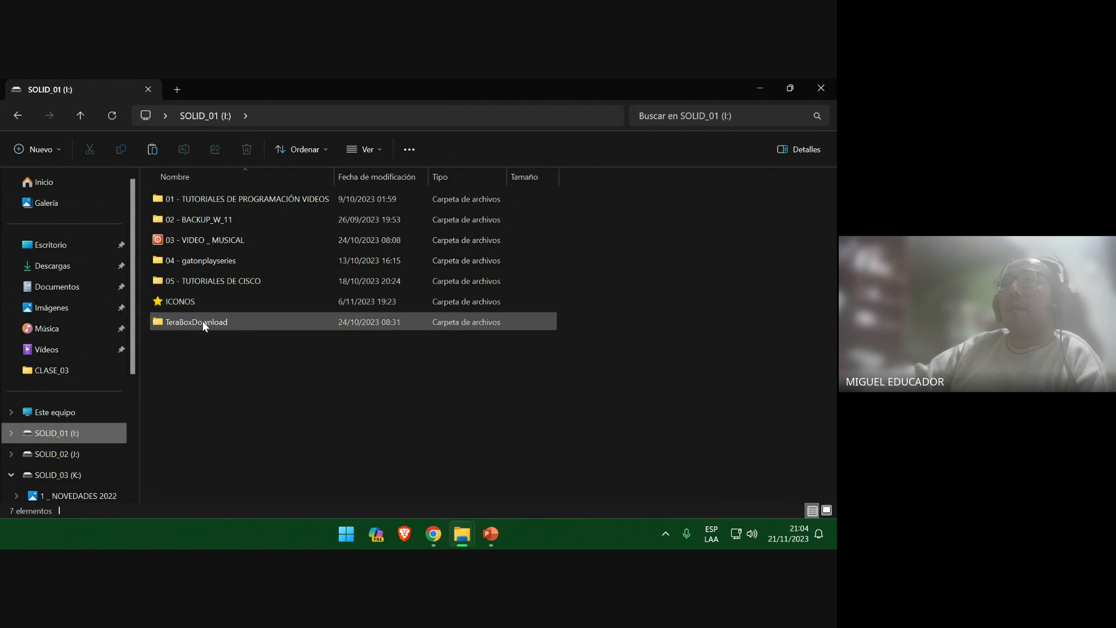
Paste the shortcut into the ICONOS folder, replacing the existing file of the same name, and close the drive's window
right_click(185, 301)
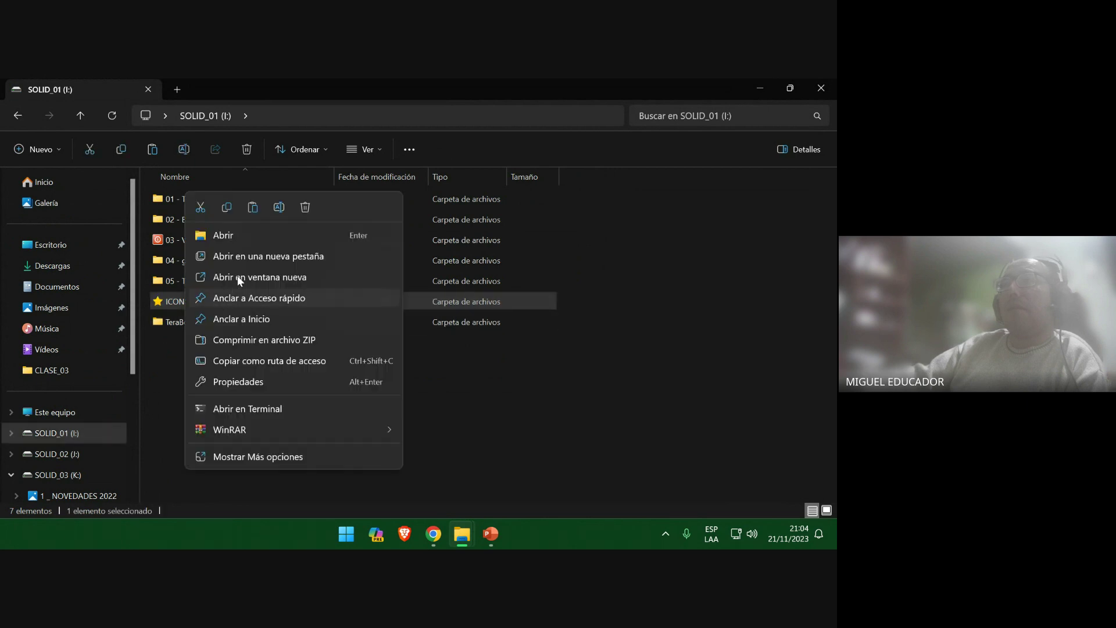
left_click(253, 214)
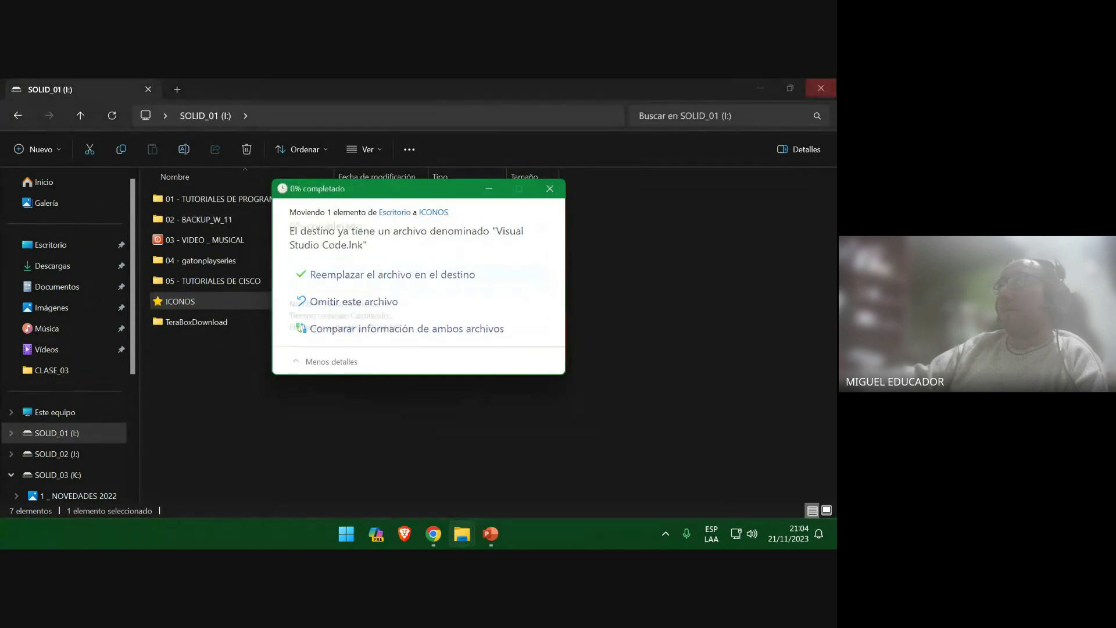
left_click(392, 274)
left_click(825, 84)
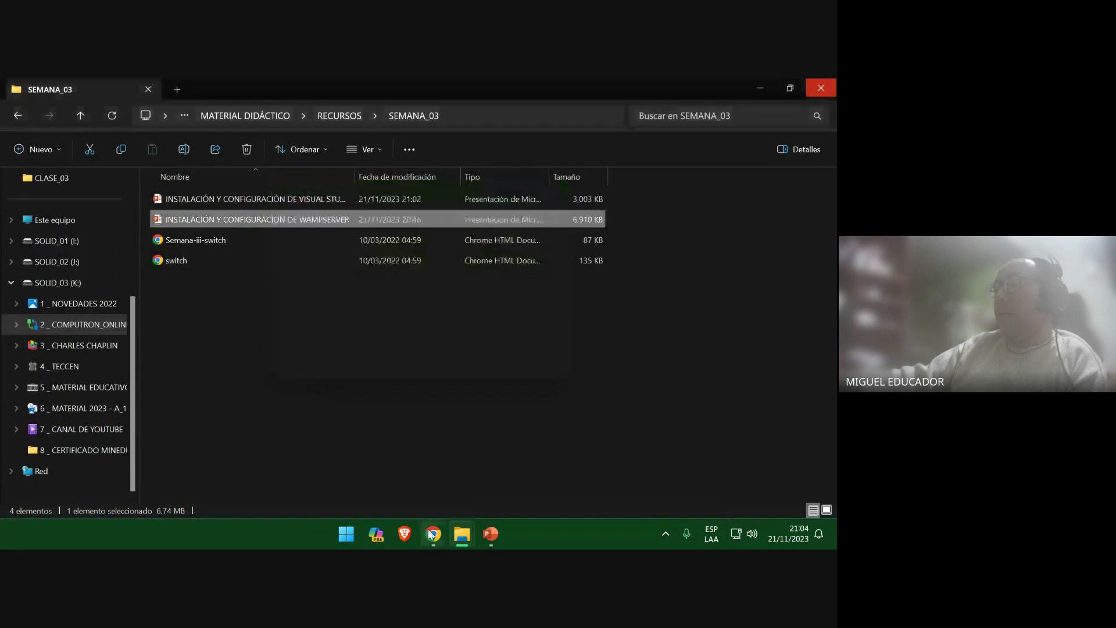
Switch to the Google Meet call in Chrome and open its screen presentation options
mouse_move(433, 534)
left_click(382, 472)
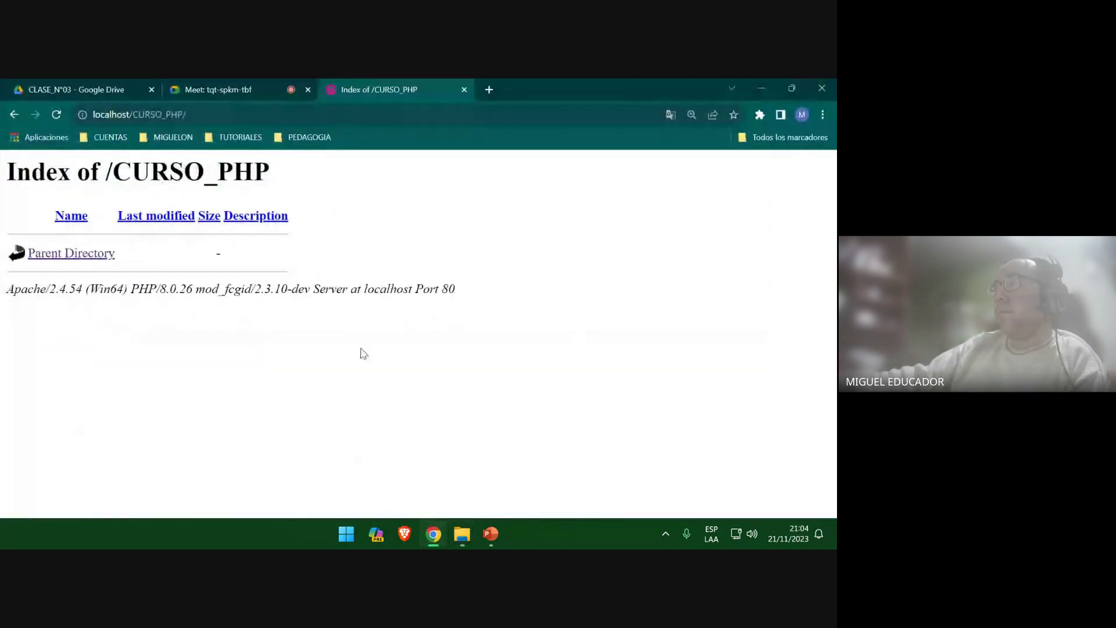
left_click(247, 84)
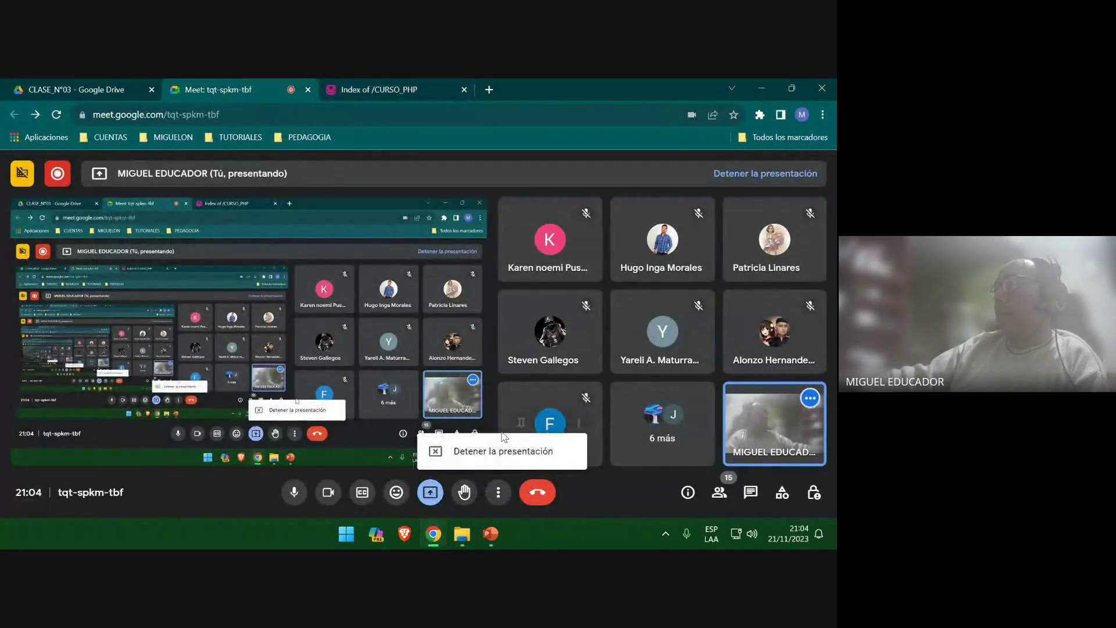
left_click(430, 492)
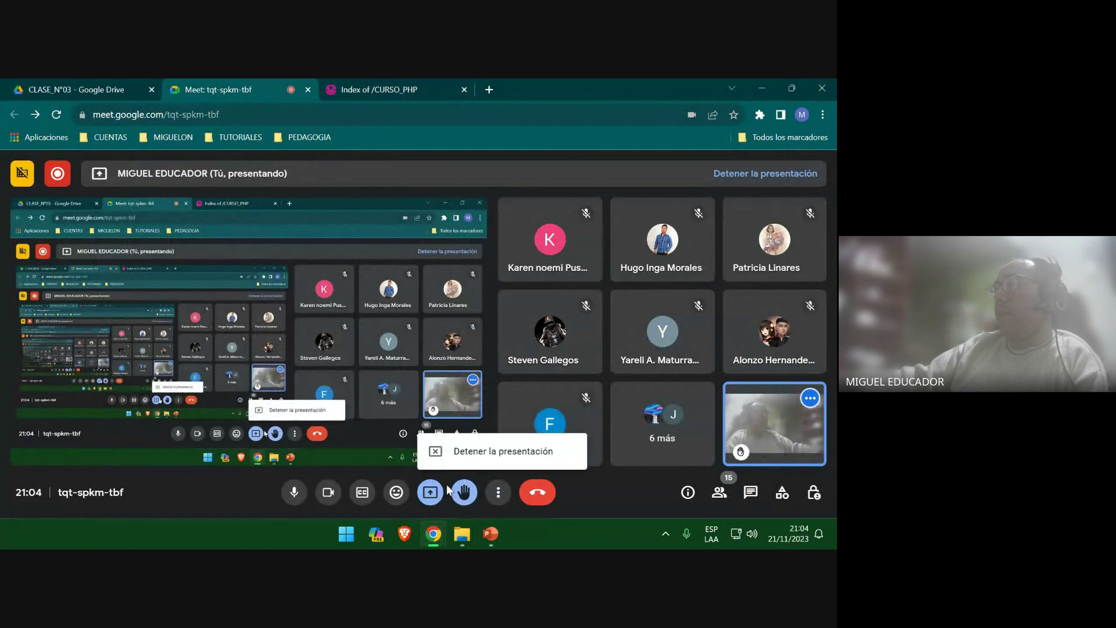